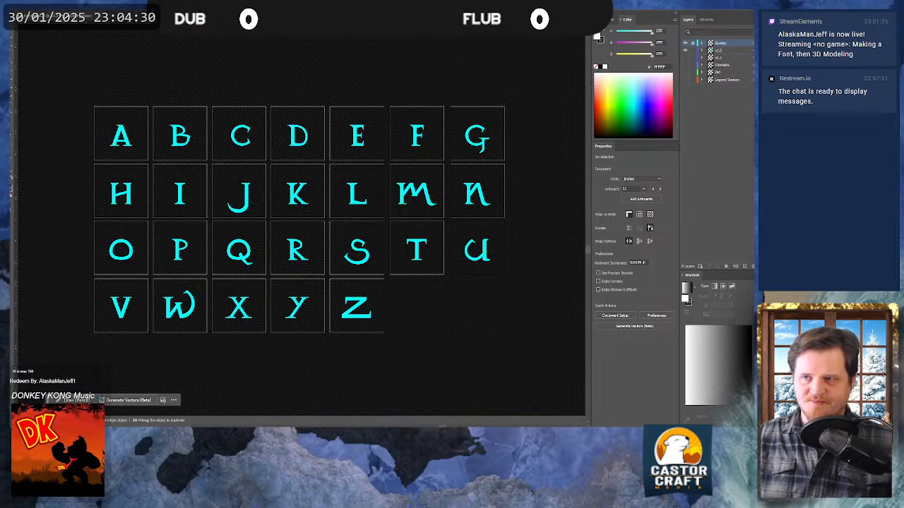
- Switch to FontForge and arrange the new font's glyph grid beside the lettering artwork
key(super+Tab)
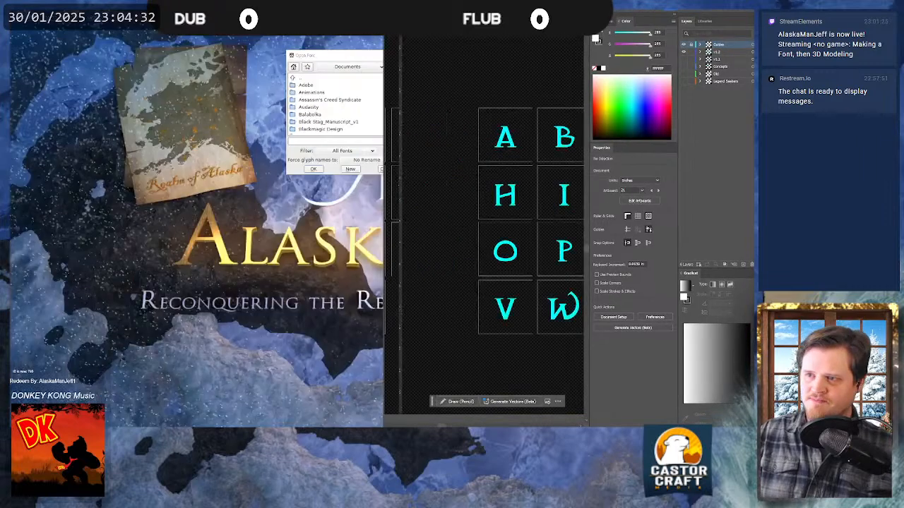
click(114, 268)
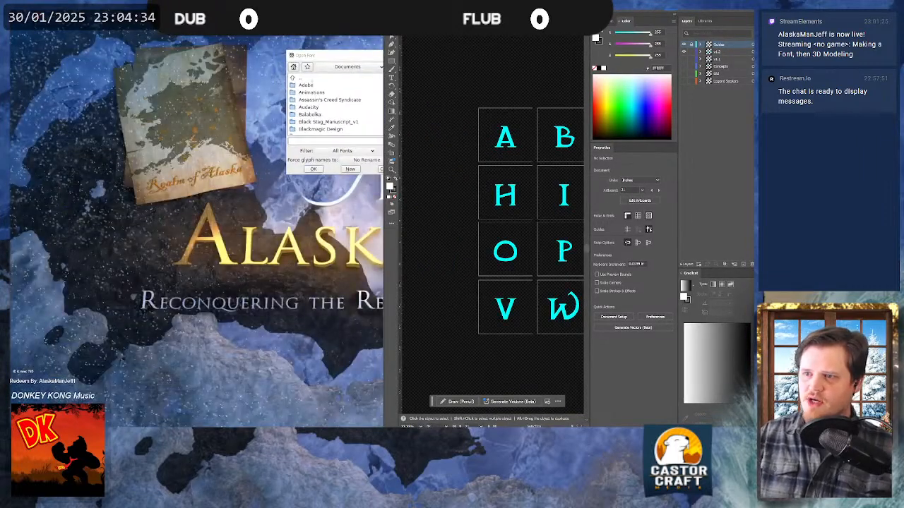
drag(344, 55, 262, 58)
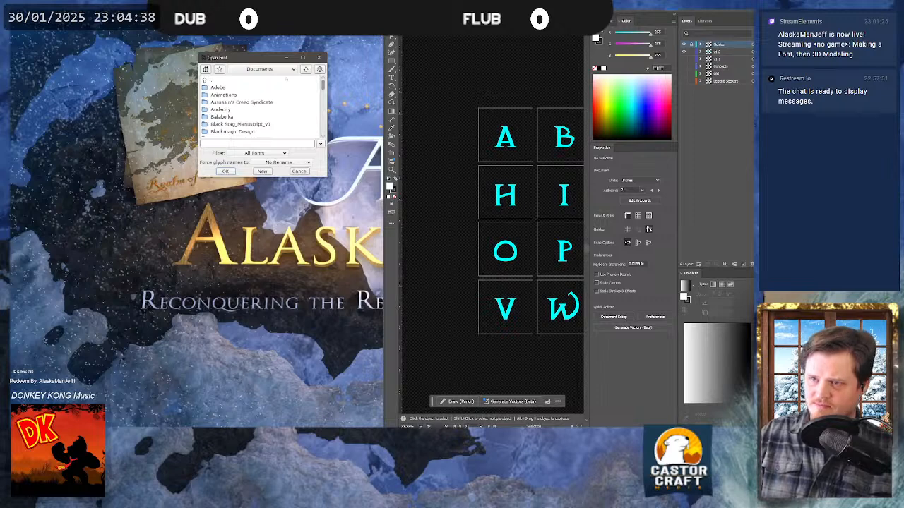
drag(264, 53, 0, 98)
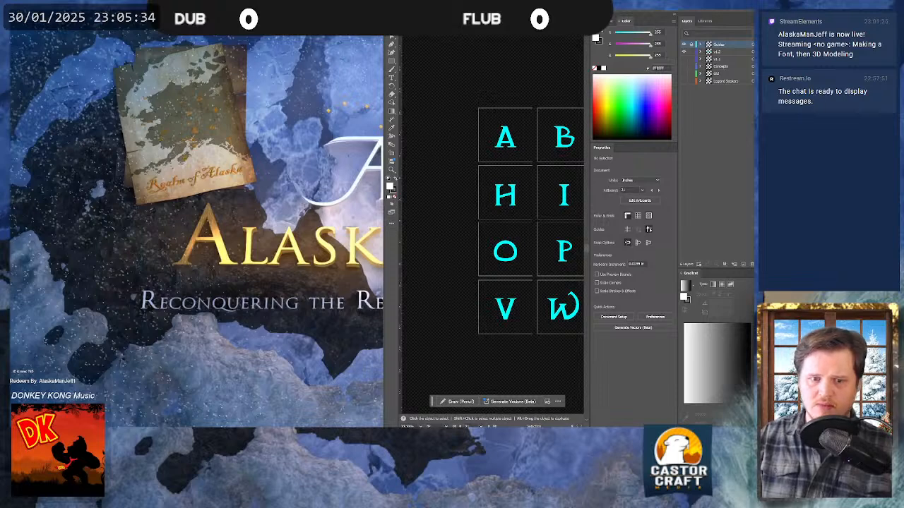
drag(346, 12, 330, 62)
double_click(329, 61)
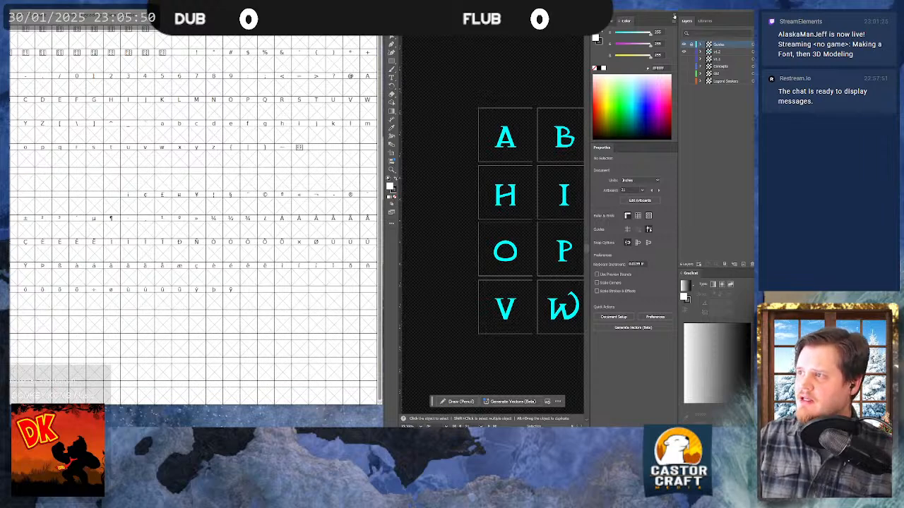
- Collapse the side panels in Illustrator so more of the letter artwork is visible beside the glyph grid
click(674, 16)
click(752, 15)
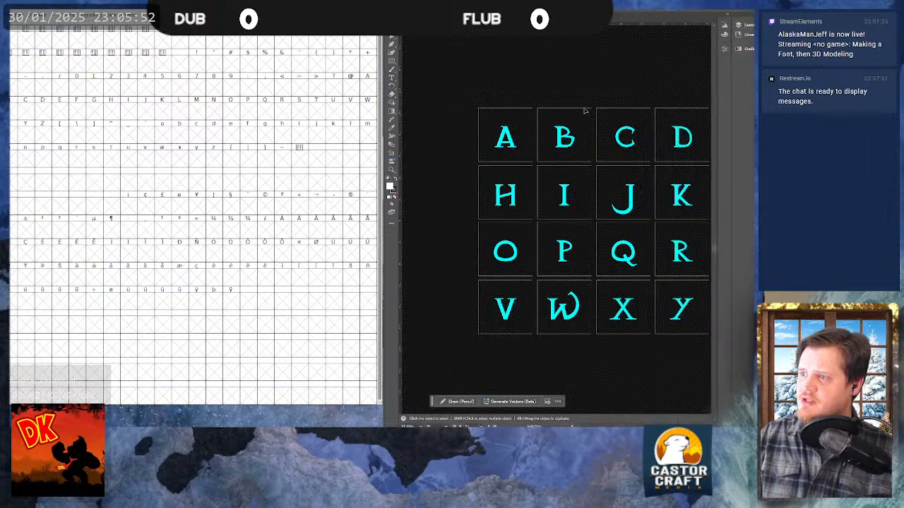
scroll(542, 211, right, 3)
scroll(541, 211, right, 3)
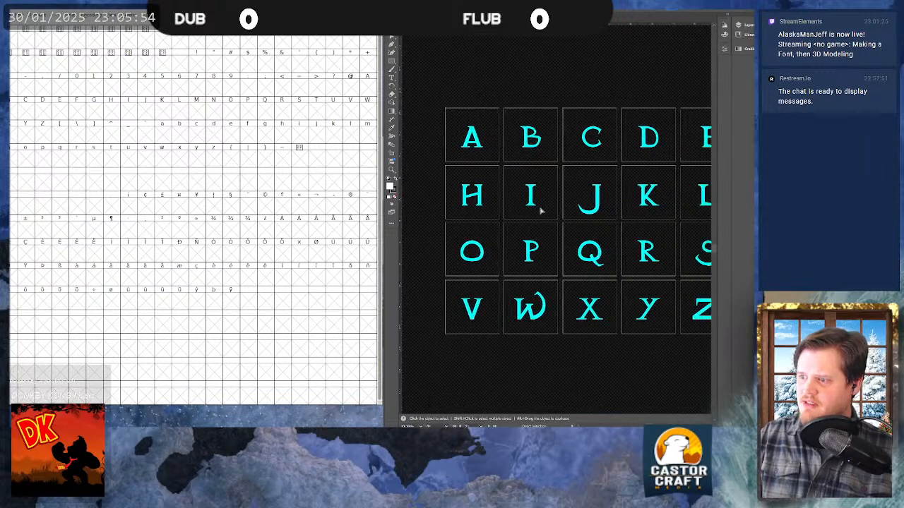
- Try pasting the cyan letter A artwork into the lowercase a glyph, and undo that paste
drag(487, 161, 482, 161)
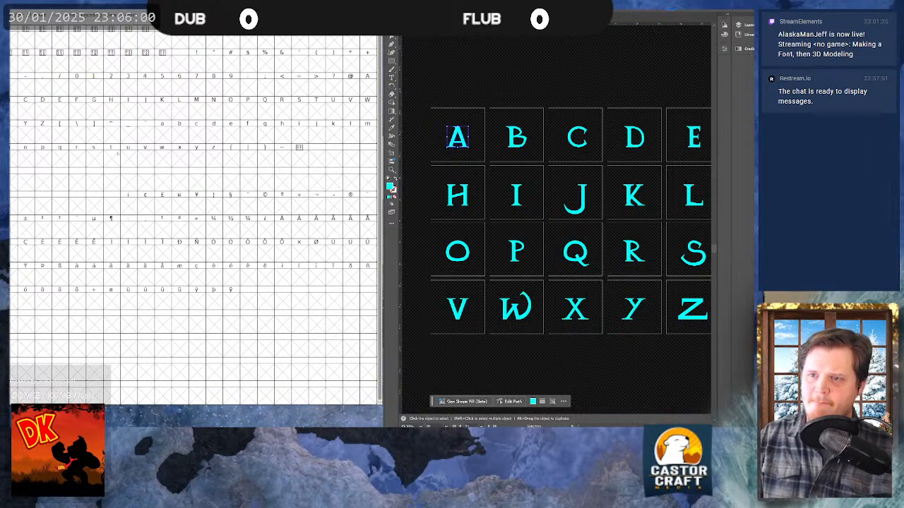
double_click(163, 134)
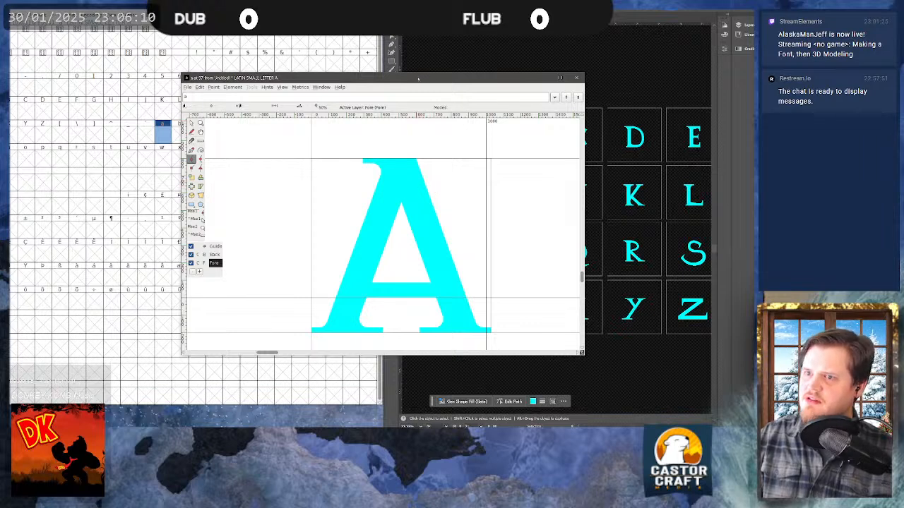
drag(417, 79, 341, 61)
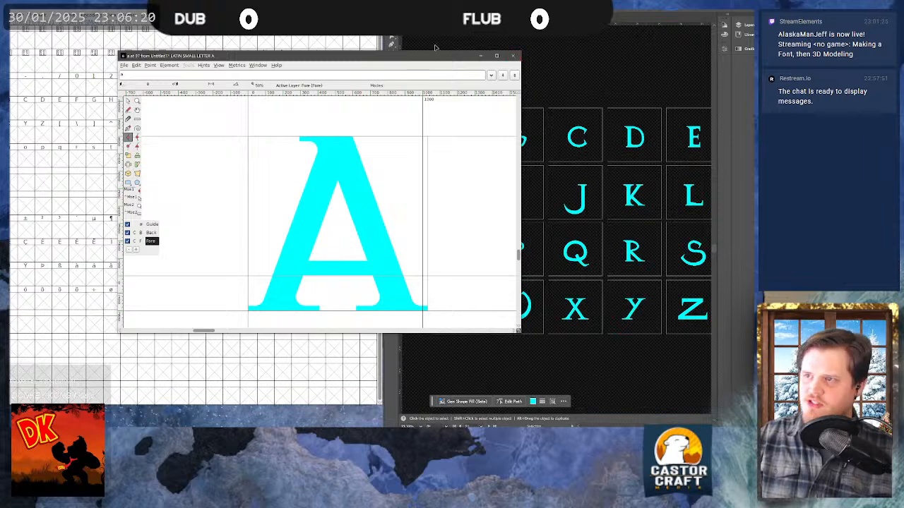
click(514, 56)
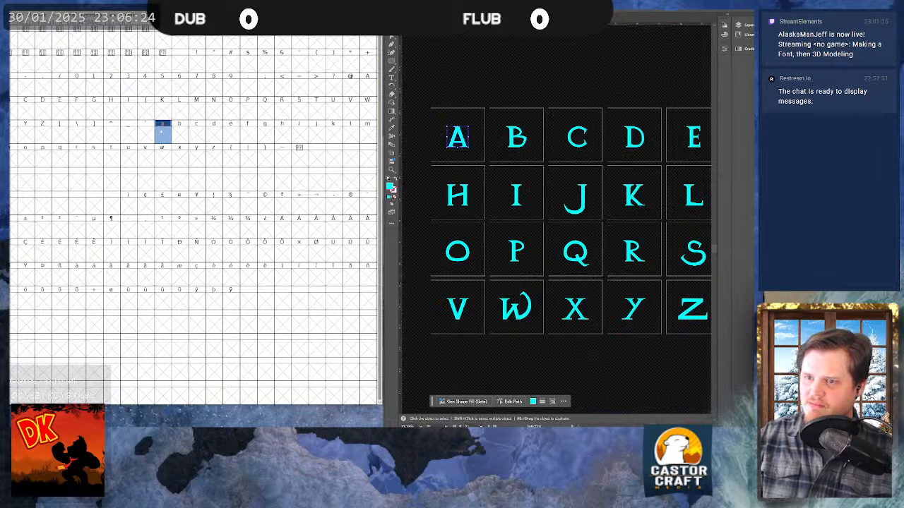
double_click(161, 132)
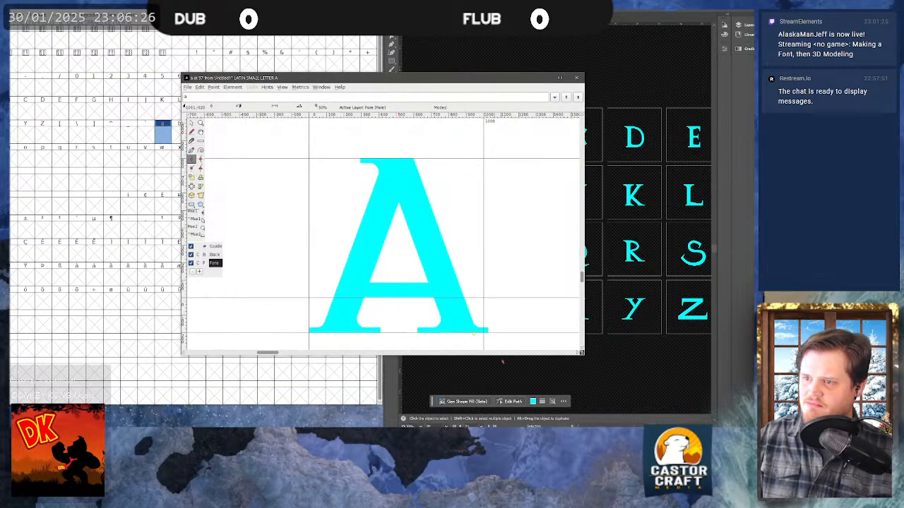
key(ctrl+z)
- Select all the letter artwork in Illustrator and set its fill color to black
key(a)
click(540, 68)
key(a)
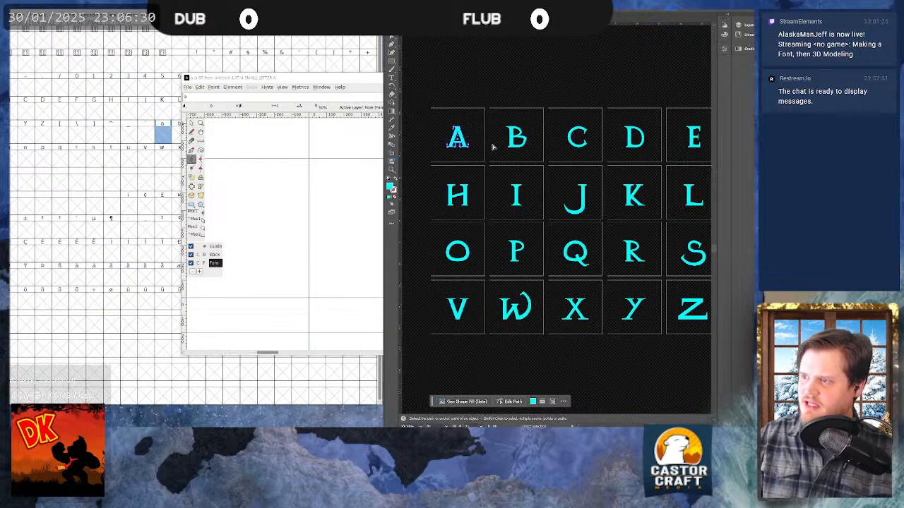
scroll(494, 147, right, 1)
key(v)
click(494, 147)
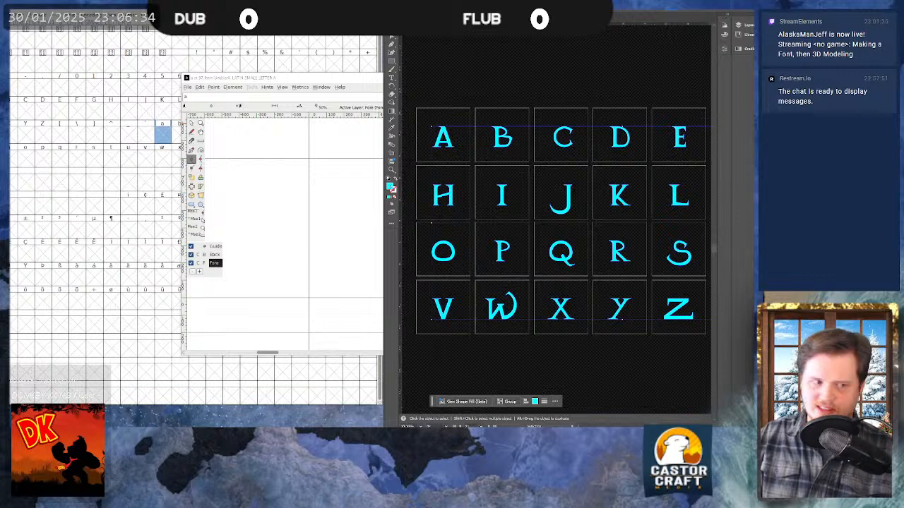
double_click(390, 187)
drag(372, 236, 397, 331)
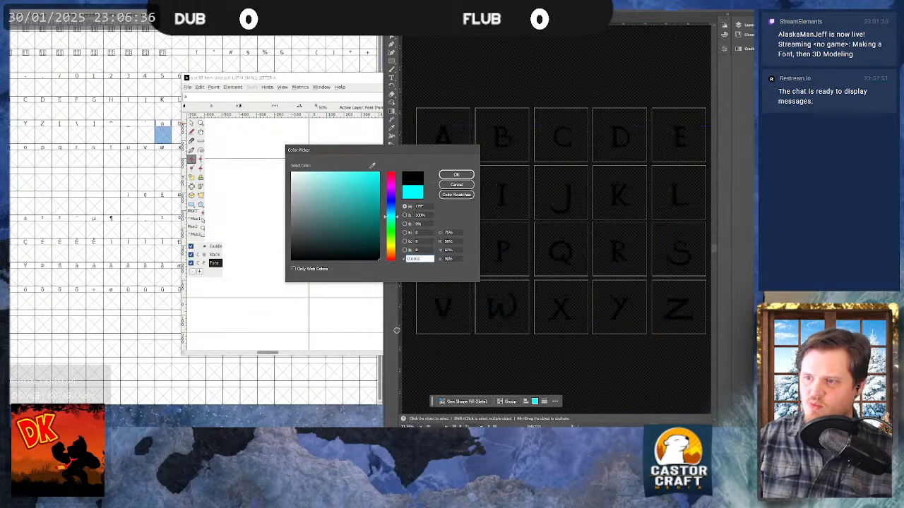
click(456, 174)
- Copy the black letter A artwork and paste it into the open lowercase a glyph in FontForge
drag(466, 106, 416, 158)
key(a)
key(ctrl+c)
click(301, 169)
key(ctrl+v)
click(192, 159)
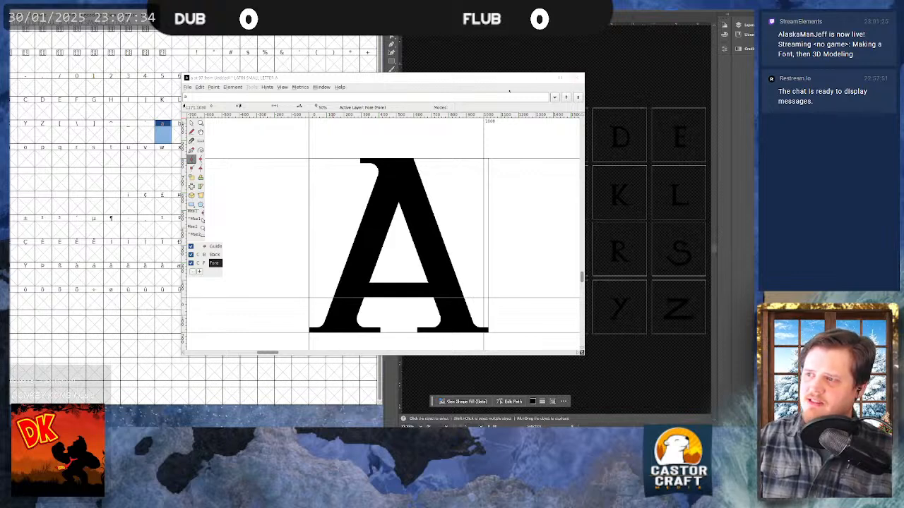
click(188, 88)
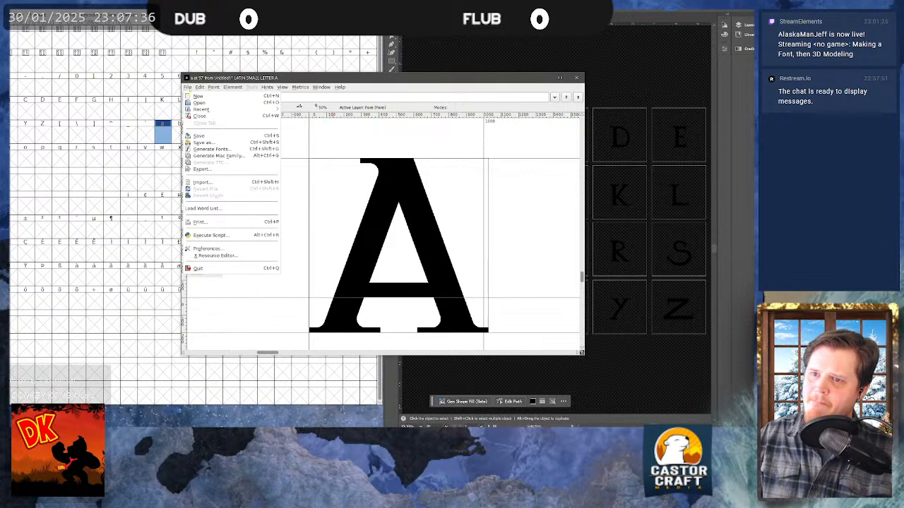
click(188, 89)
key(ctrl+s)
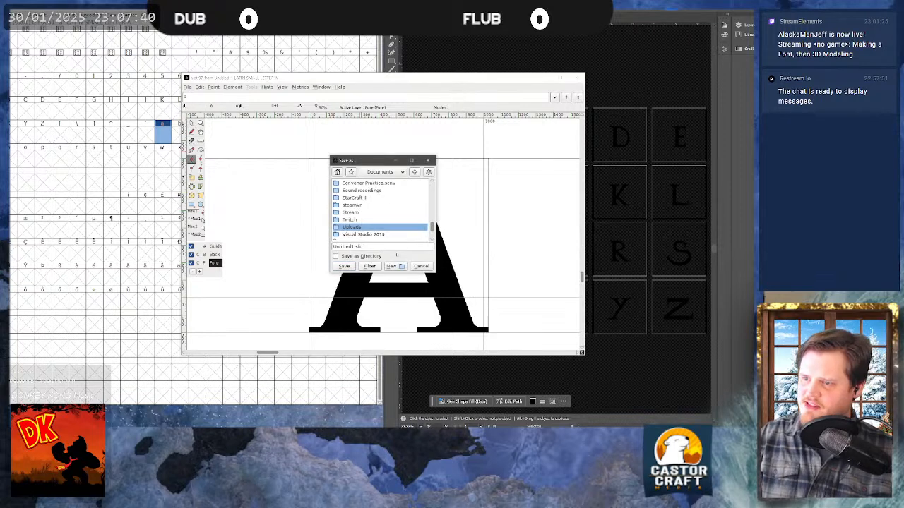
click(421, 265)
- Close and reopen the lowercase a glyph to check its pasted outline, and close it again
click(574, 79)
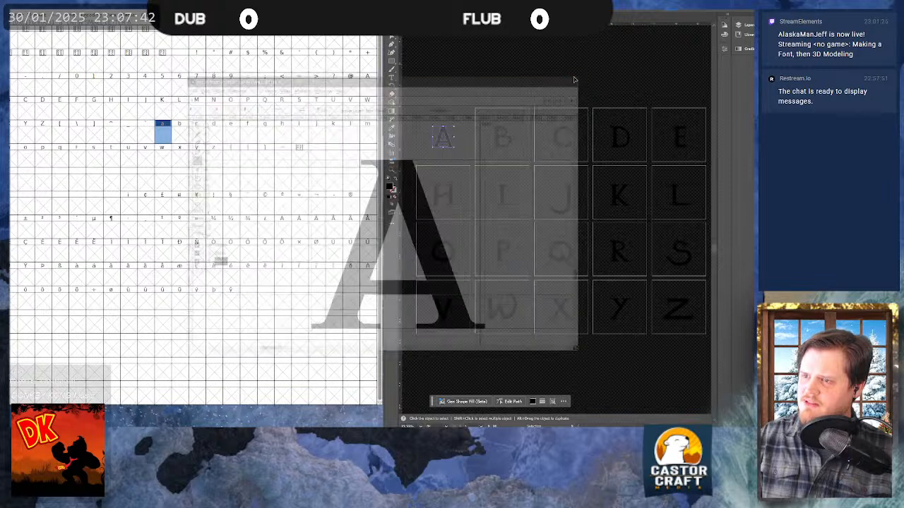
double_click(162, 132)
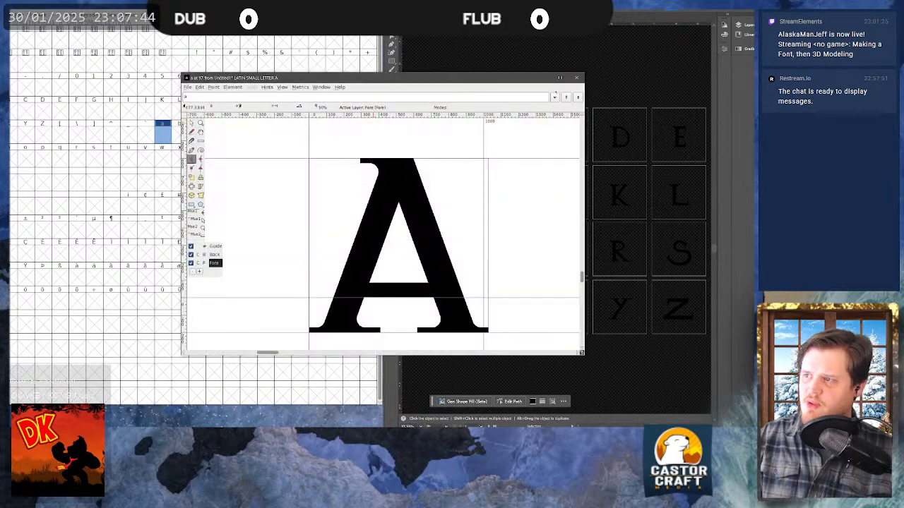
click(576, 77)
- Copy the letter B artwork into both the lowercase b and capital B glyphs of the font
click(485, 114)
click(494, 131)
key(a)
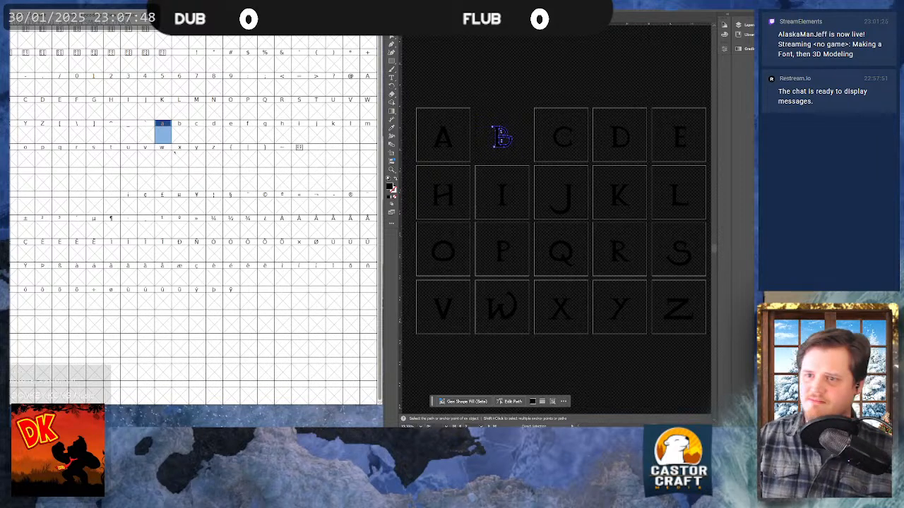
double_click(178, 134)
key(ctrl+v)
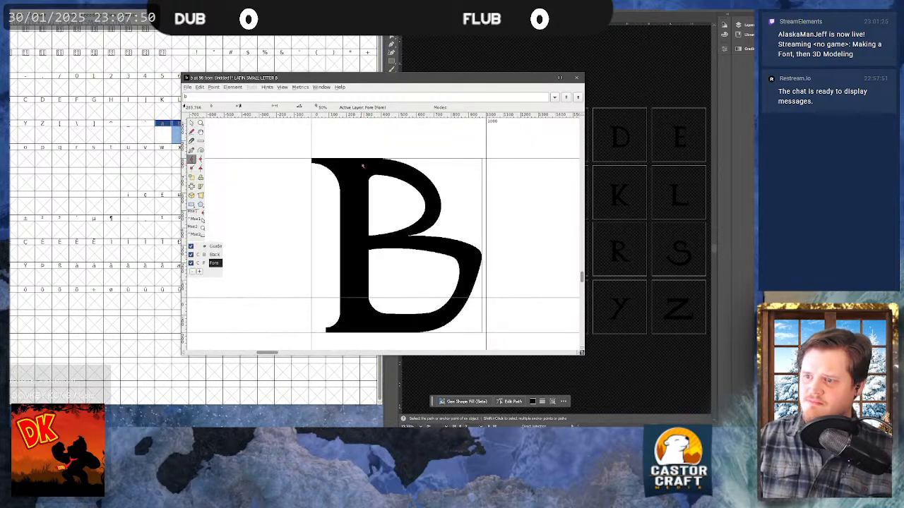
click(576, 77)
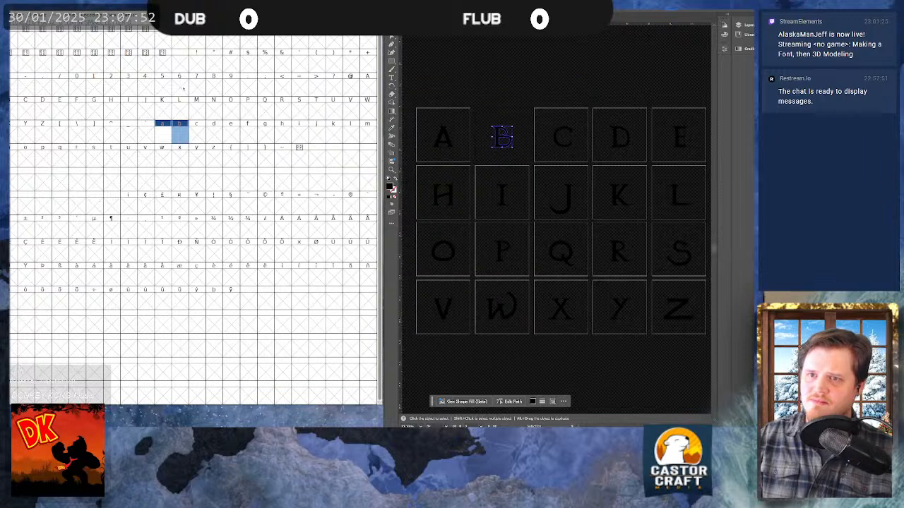
double_click(10, 109)
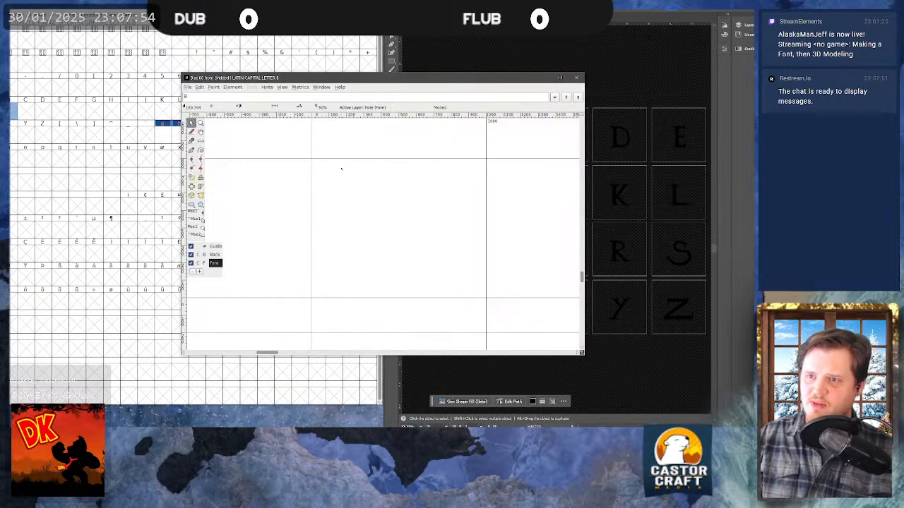
key(ctrl+v)
click(576, 78)
- Copy the letter A artwork into the capital A glyph and close its glyph window
drag(460, 113, 420, 153)
key(ctrl+c)
double_click(368, 88)
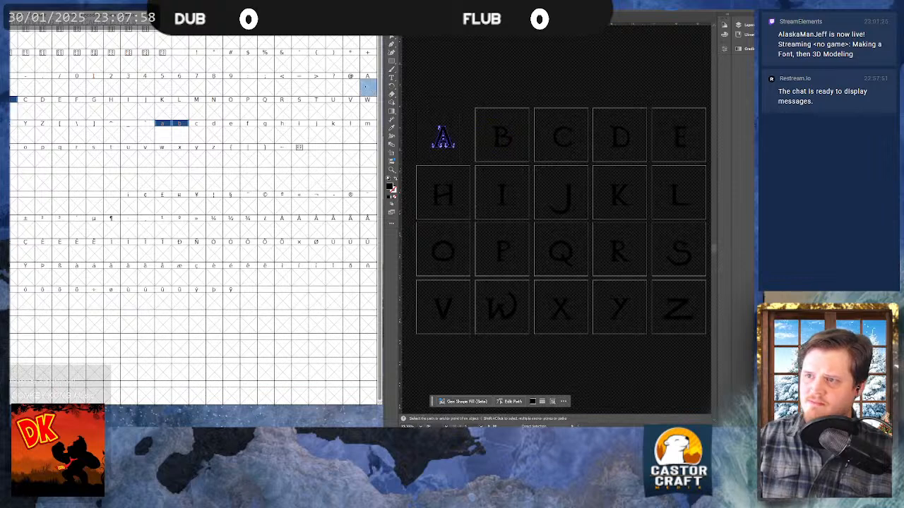
key(ctrl+v)
click(576, 78)
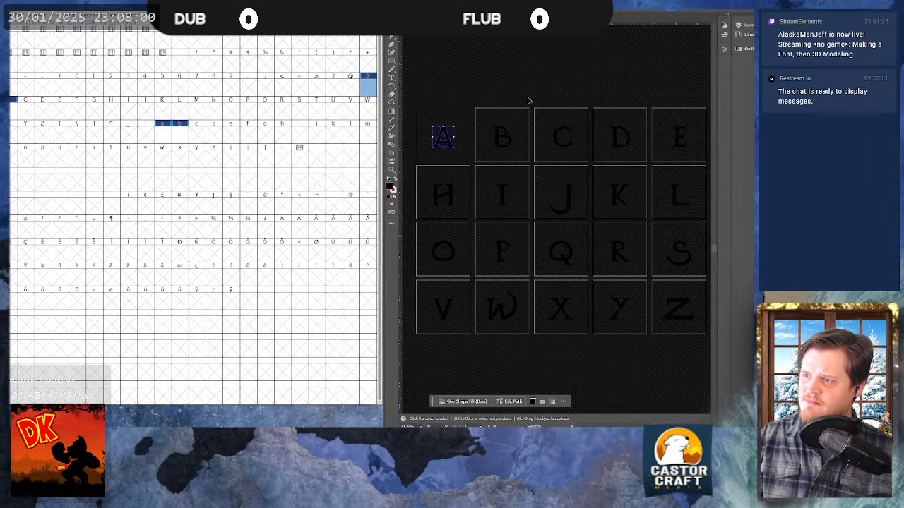
- Copy the letter C artwork into both the capital C and lowercase c glyphs of the font
drag(585, 162, 571, 151)
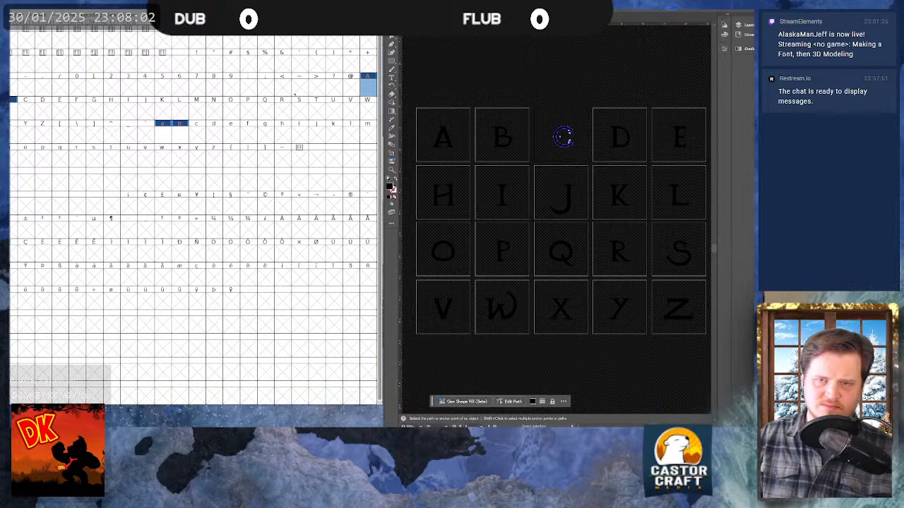
double_click(25, 109)
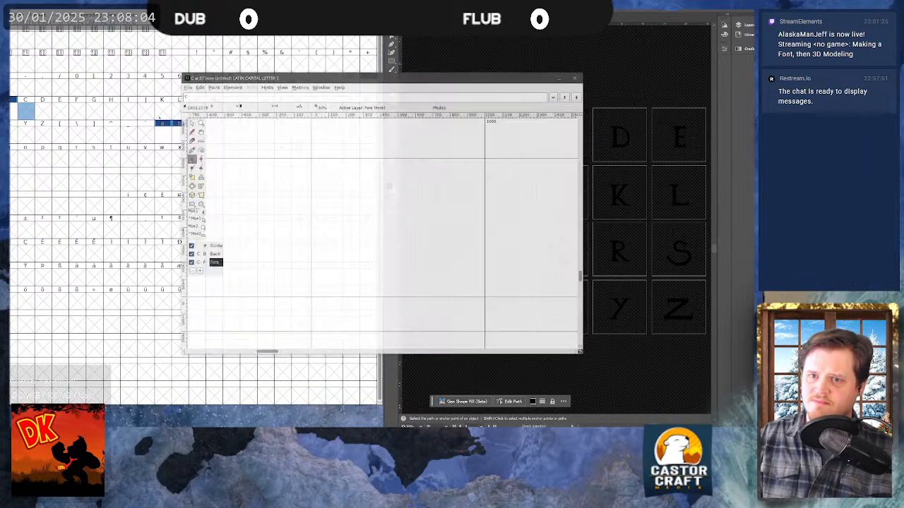
key(ctrl+v)
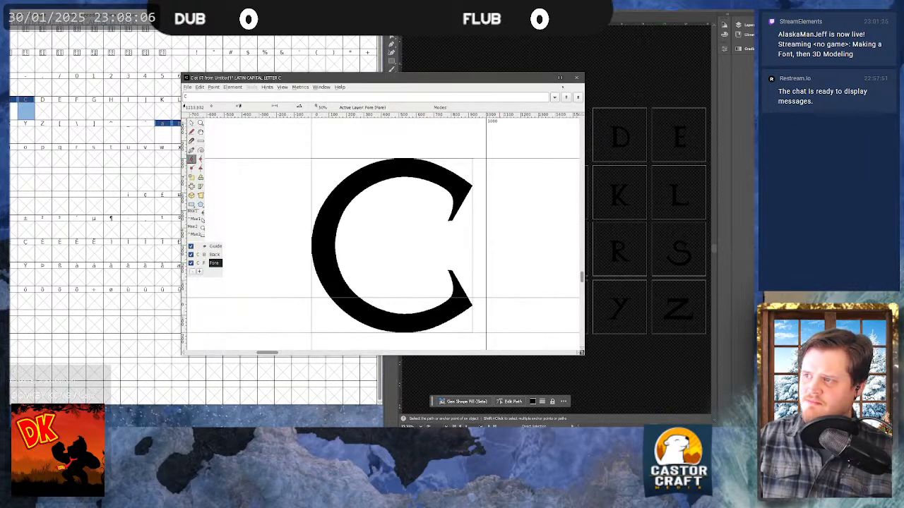
click(576, 77)
click(202, 133)
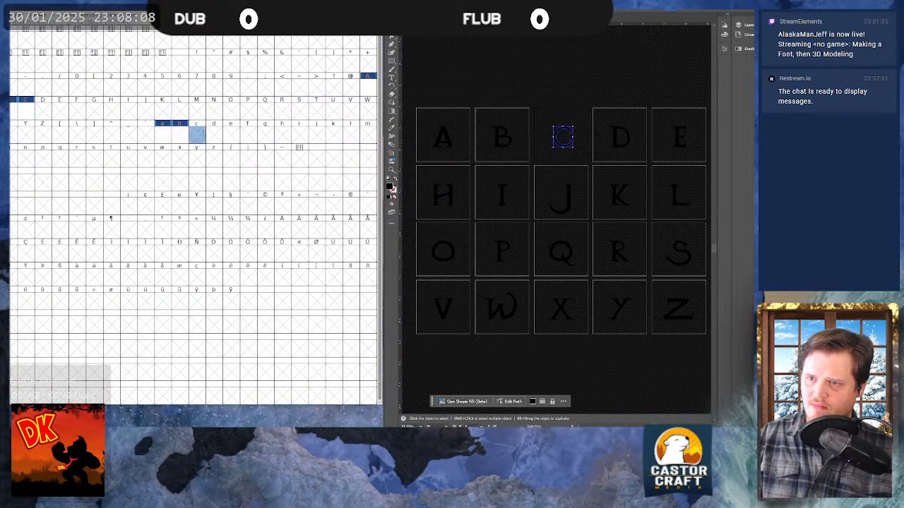
double_click(200, 132)
key(ctrl+v)
click(579, 78)
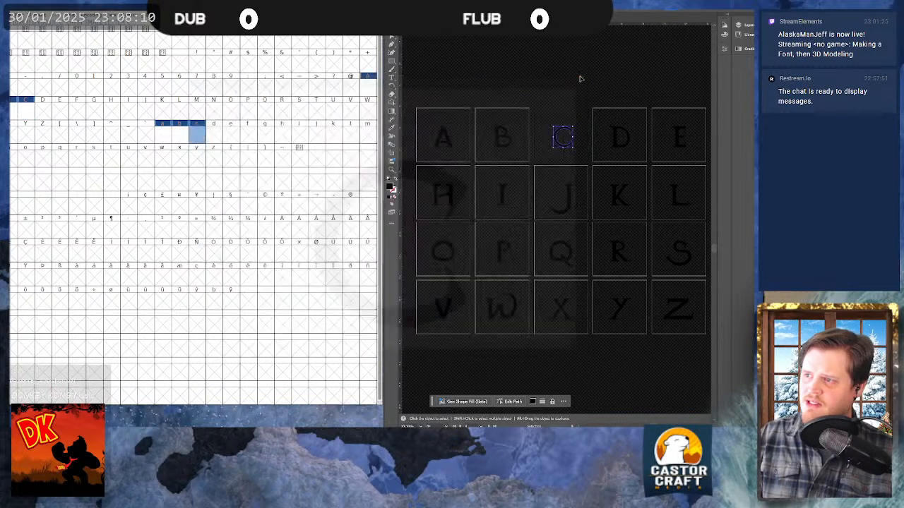
- Copy the letter D artwork into both the capital D and lowercase d glyphs of the font
key(a)
click(620, 138)
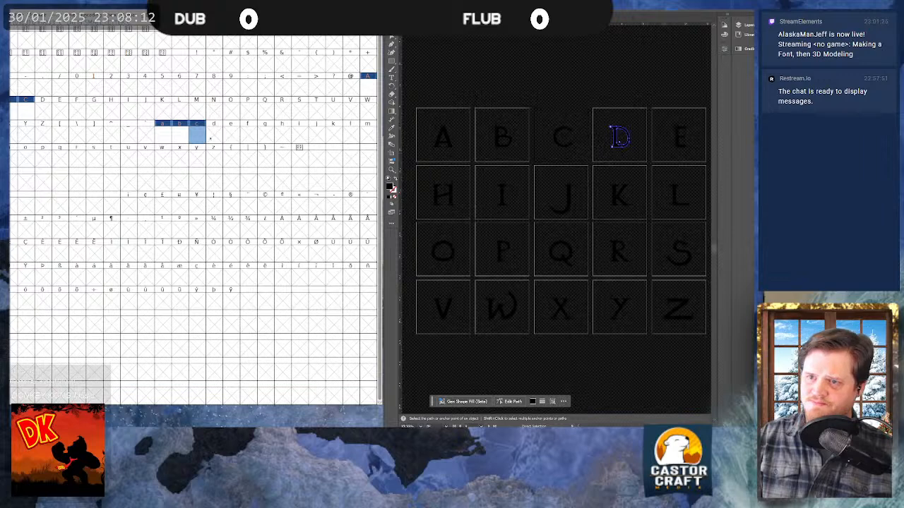
double_click(42, 99)
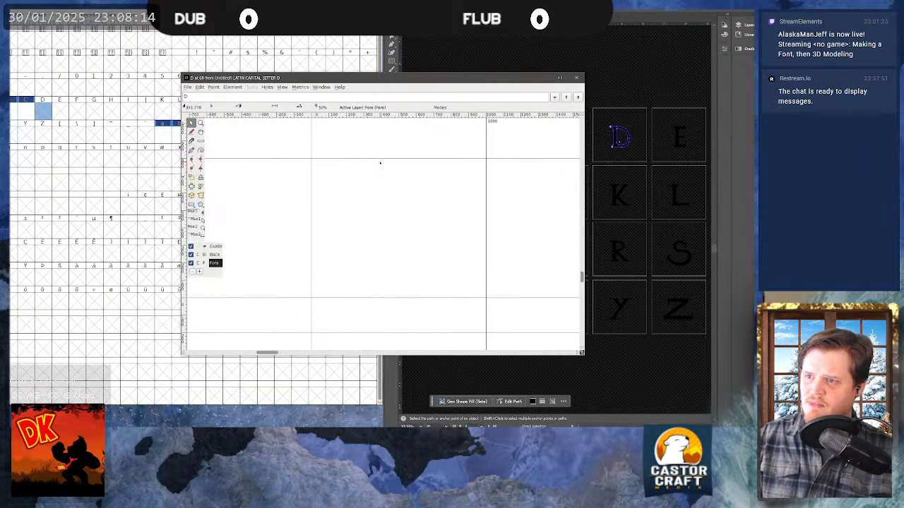
key(ctrl+v)
click(577, 78)
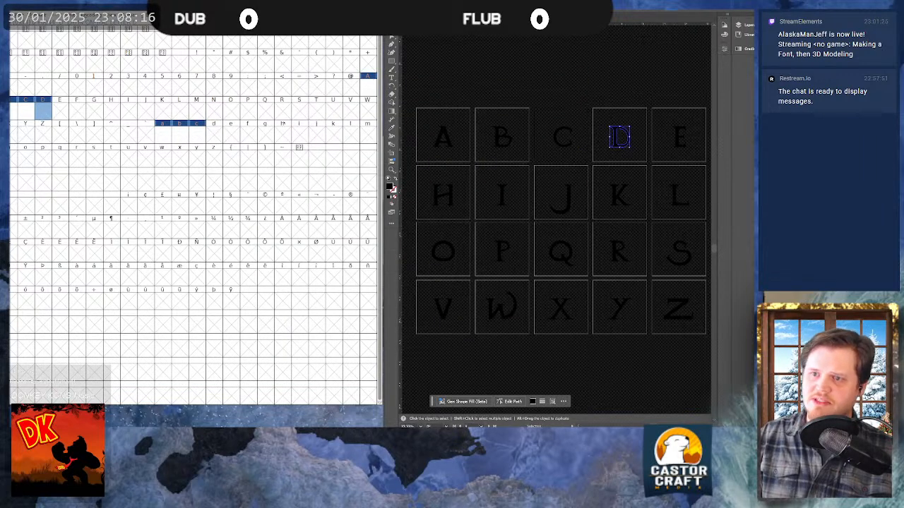
double_click(215, 135)
key(ctrl+v)
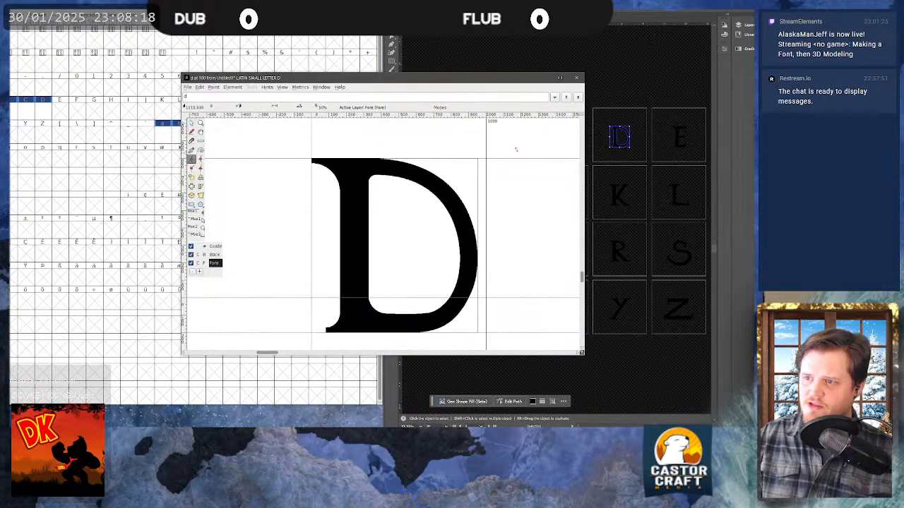
- Copy the letter E artwork into both the lowercase e and capital E glyphs of the font
click(577, 77)
drag(610, 123, 482, 123)
drag(534, 115, 567, 157)
key(ctrl+c)
double_click(230, 136)
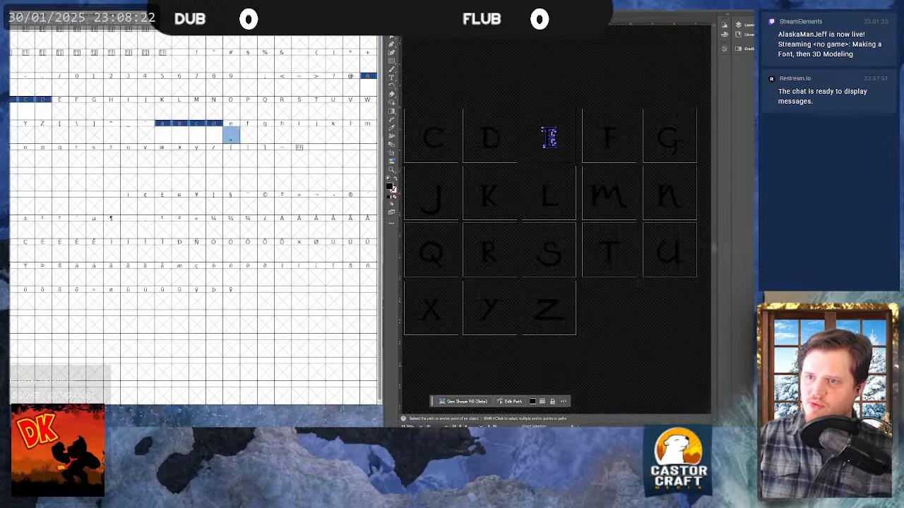
key(ctrl+v)
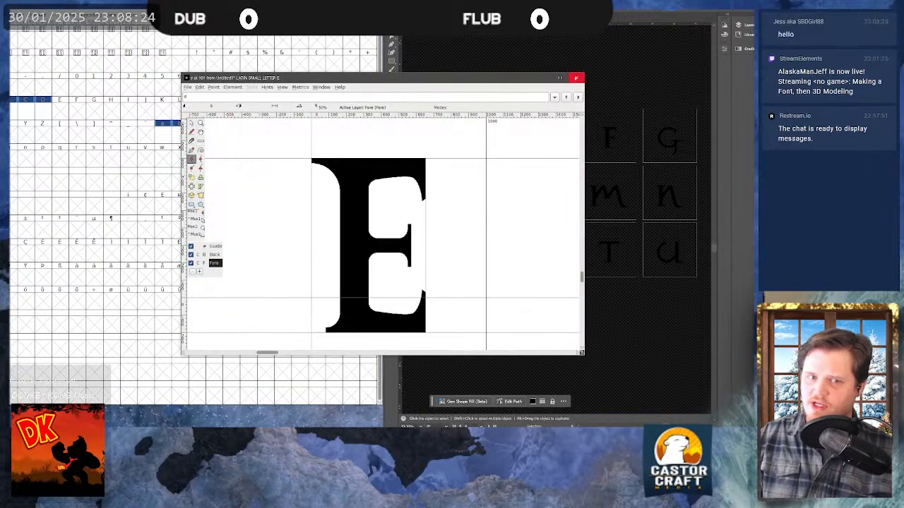
click(578, 78)
double_click(60, 111)
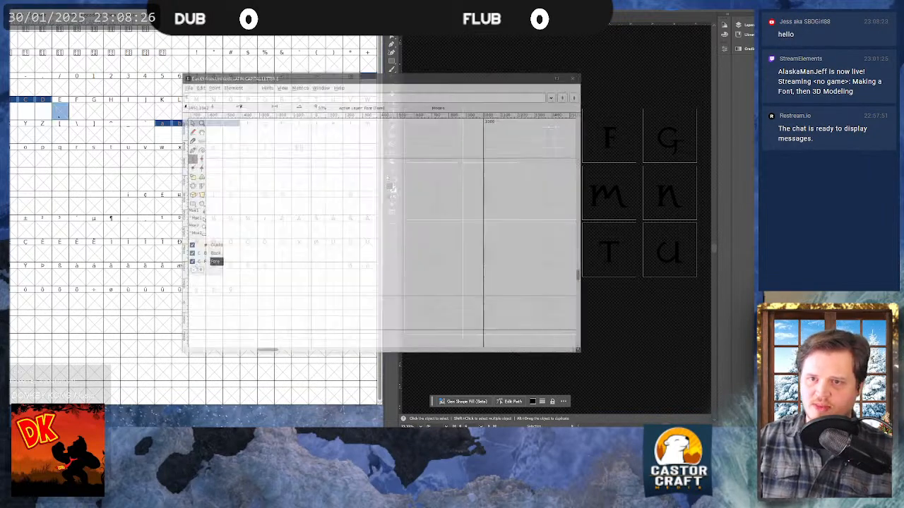
key(ctrl+v)
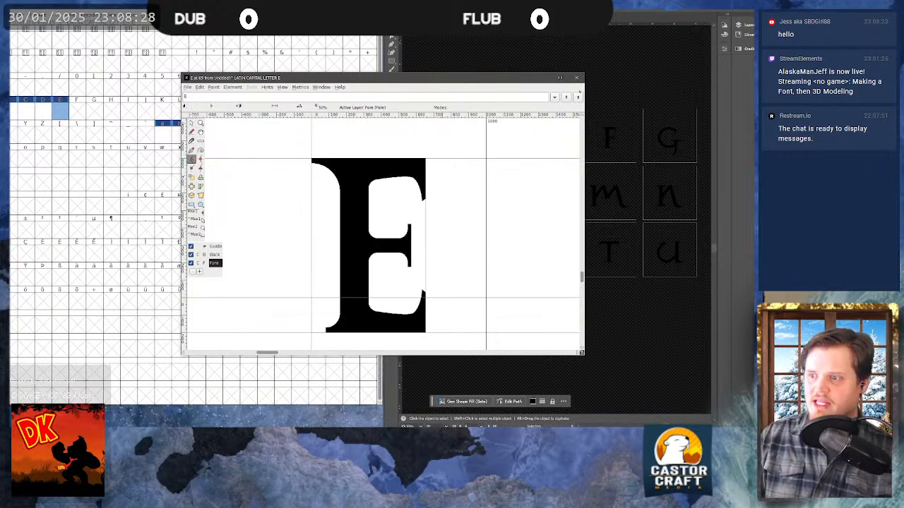
click(464, 167)
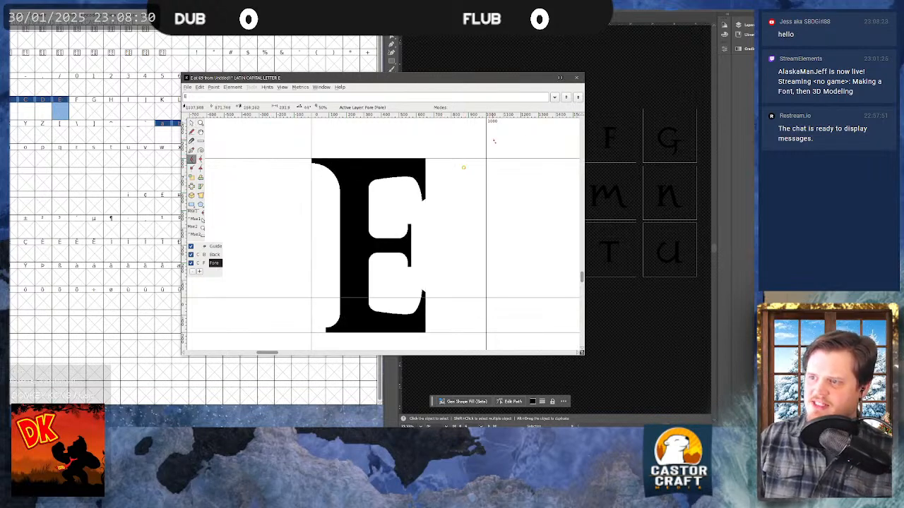
key(ctrl+z)
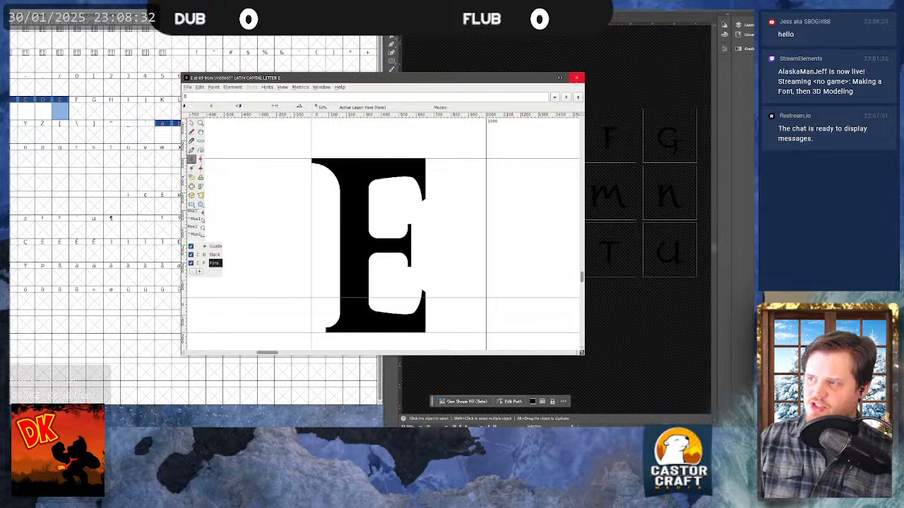
click(577, 77)
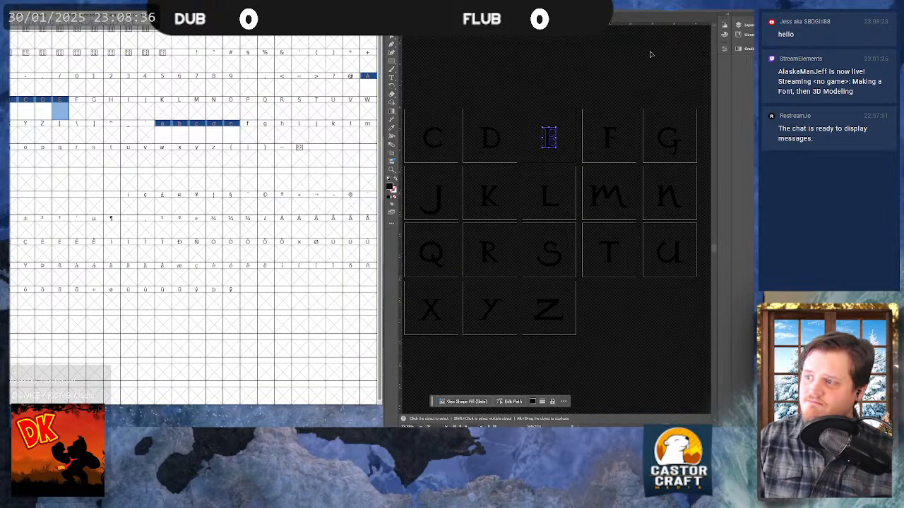
- Copy the letter F artwork into both the capital F and lowercase f glyphs of the font
click(609, 141)
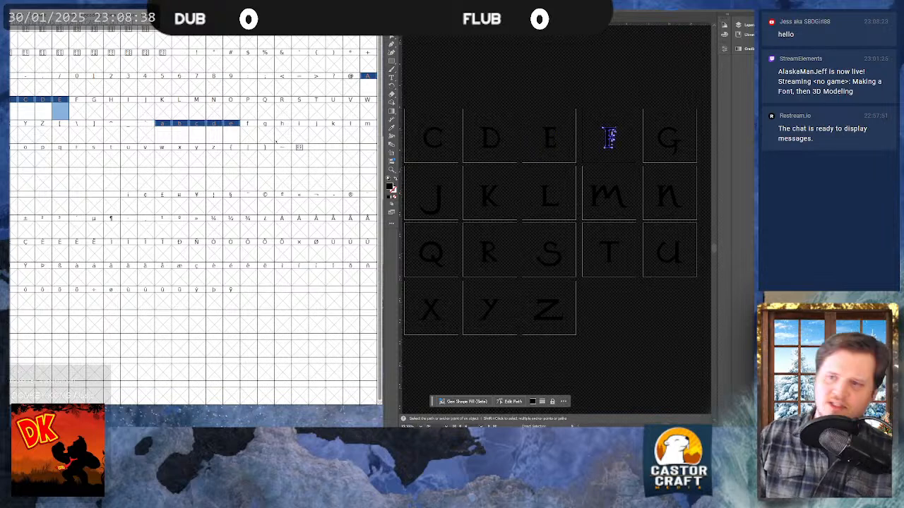
double_click(76, 112)
key(ctrl+v)
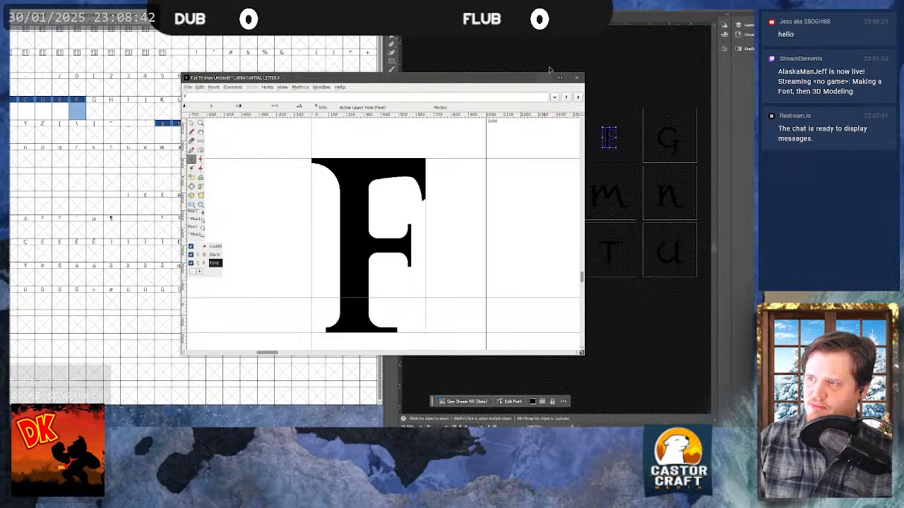
click(577, 78)
double_click(249, 136)
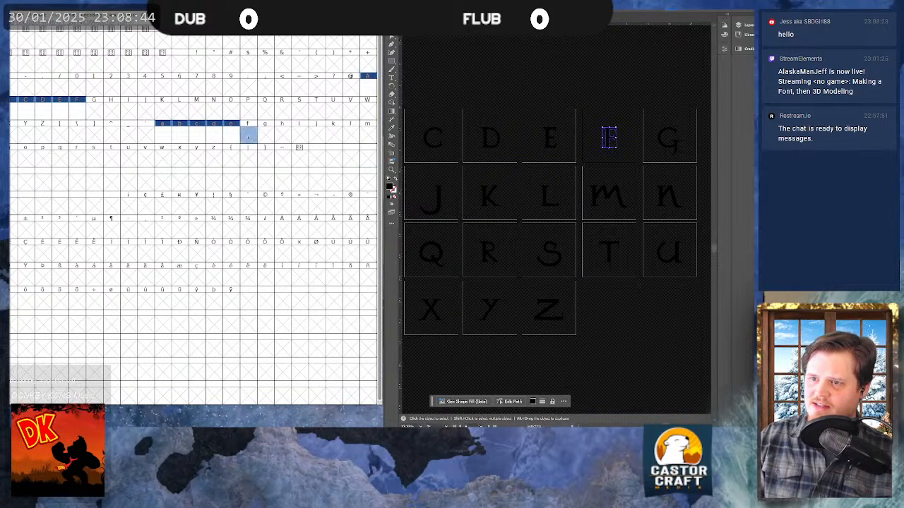
key(ctrl+v)
click(577, 78)
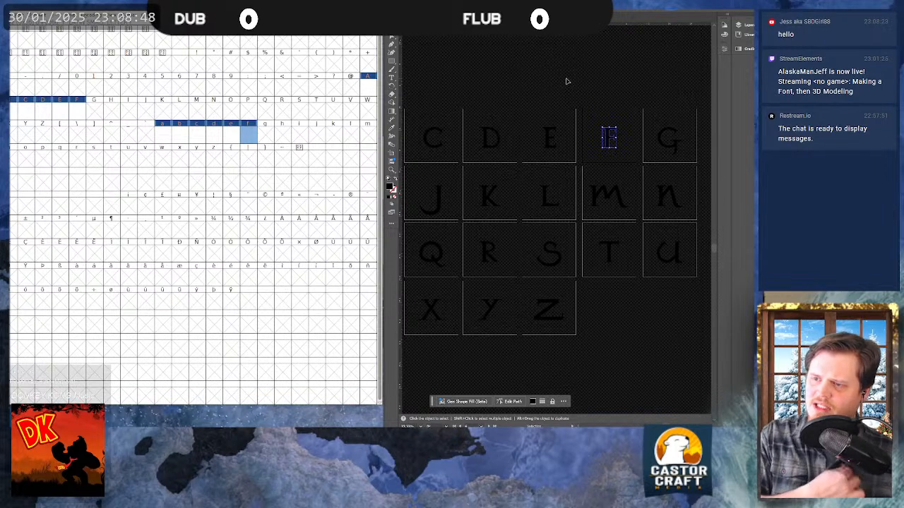
- Copy the letter G artwork into both the lowercase g and capital G glyphs of the font
click(651, 158)
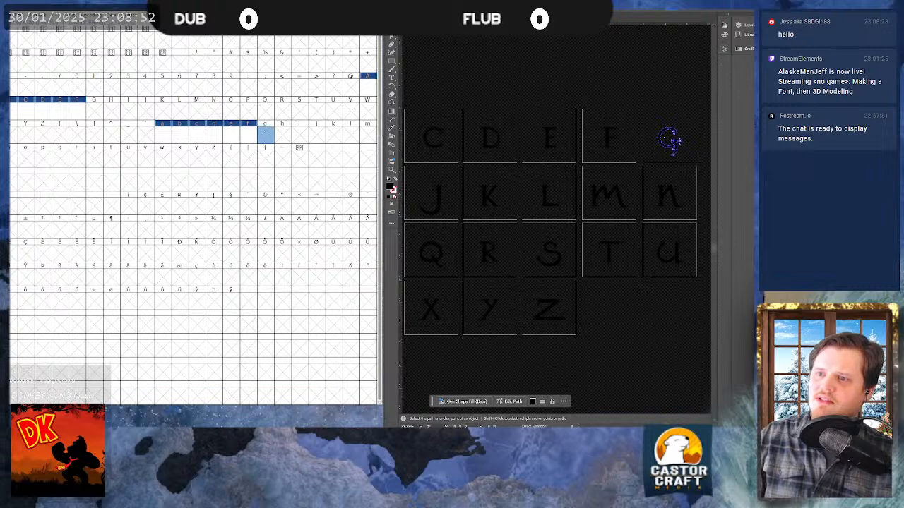
double_click(266, 132)
key(ctrl+v)
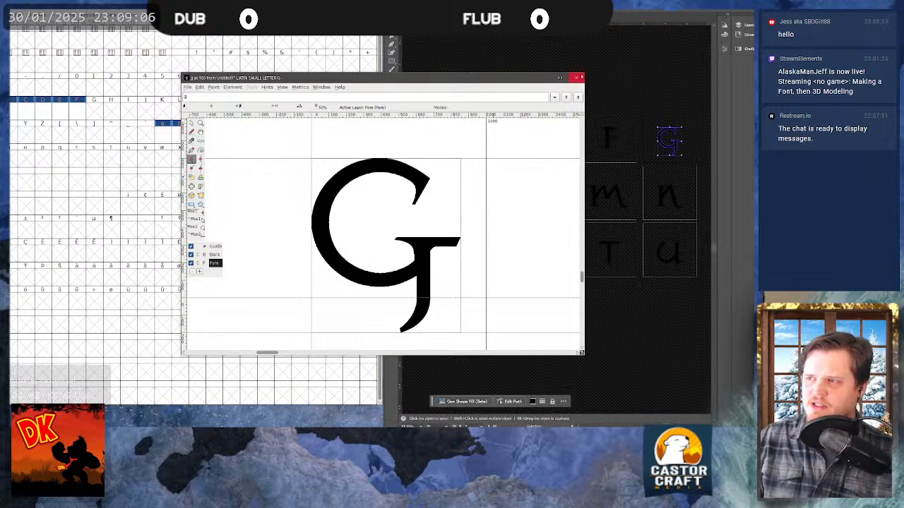
click(576, 77)
double_click(99, 107)
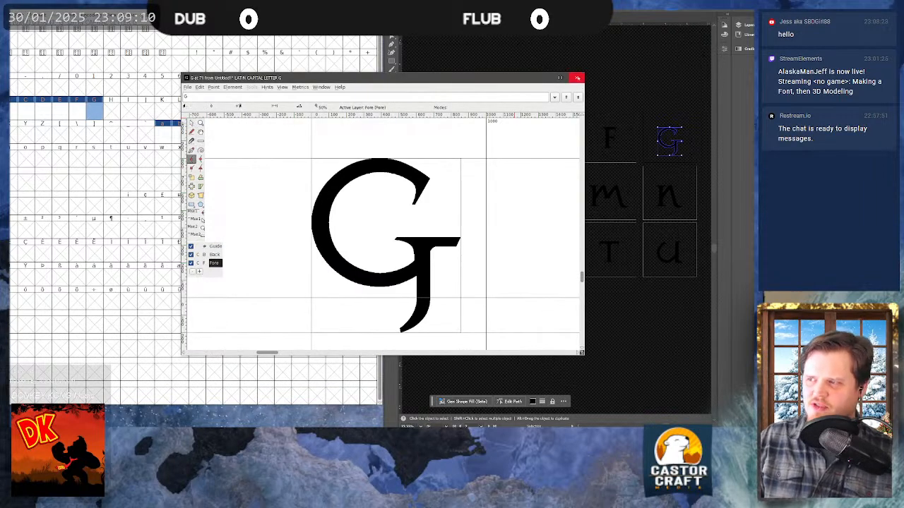
click(576, 76)
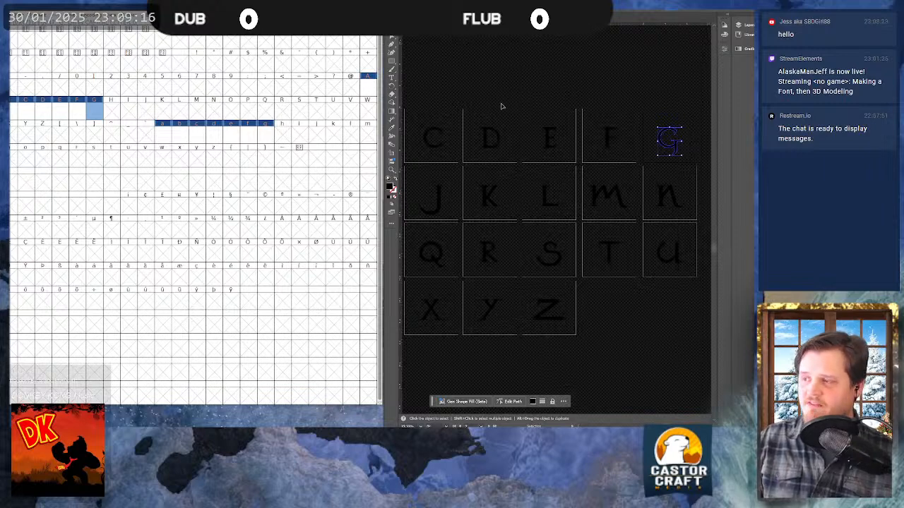
- Copy the letter H artwork into both the capital H and lowercase h glyphs of the font
scroll(527, 319, down, 1)
click(632, 342)
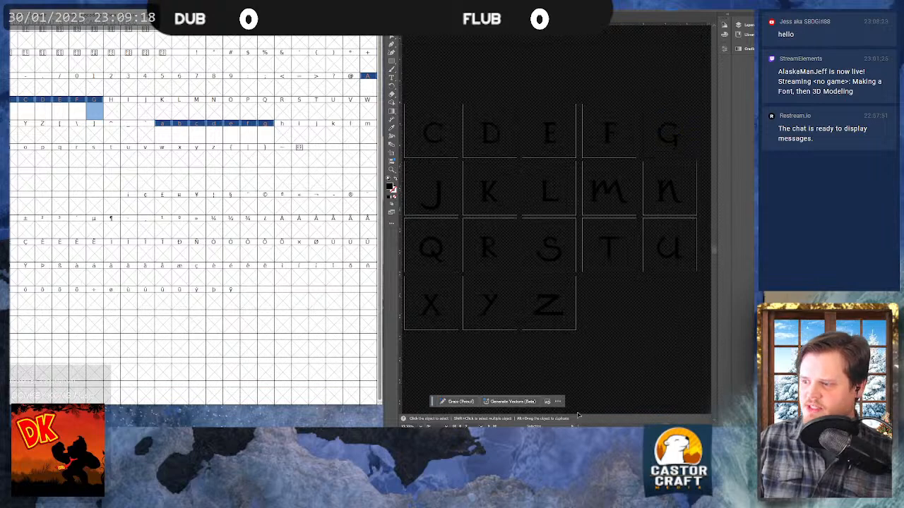
scroll(558, 361, left, 3)
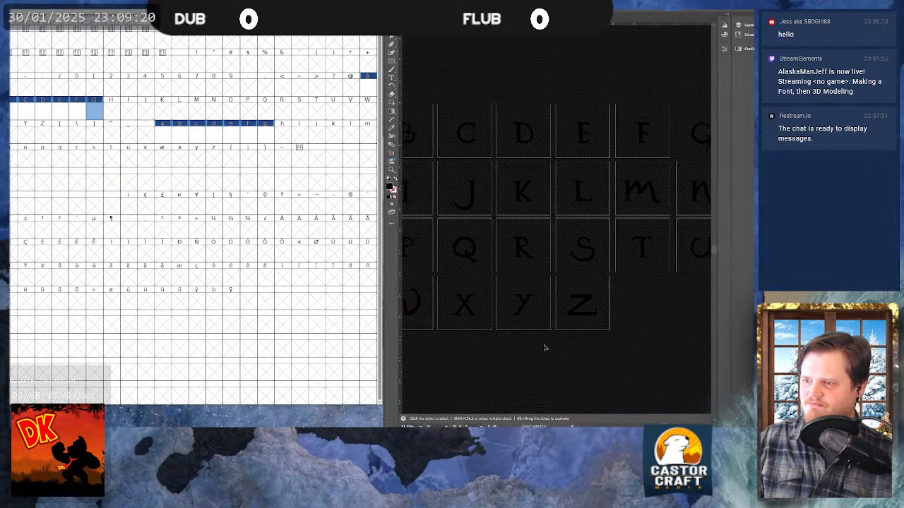
drag(456, 260, 596, 280)
drag(503, 197, 464, 232)
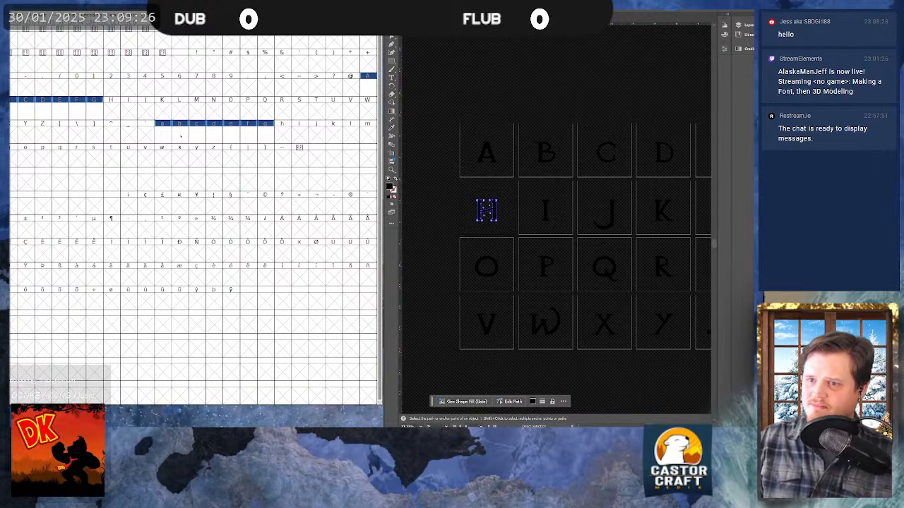
double_click(117, 109)
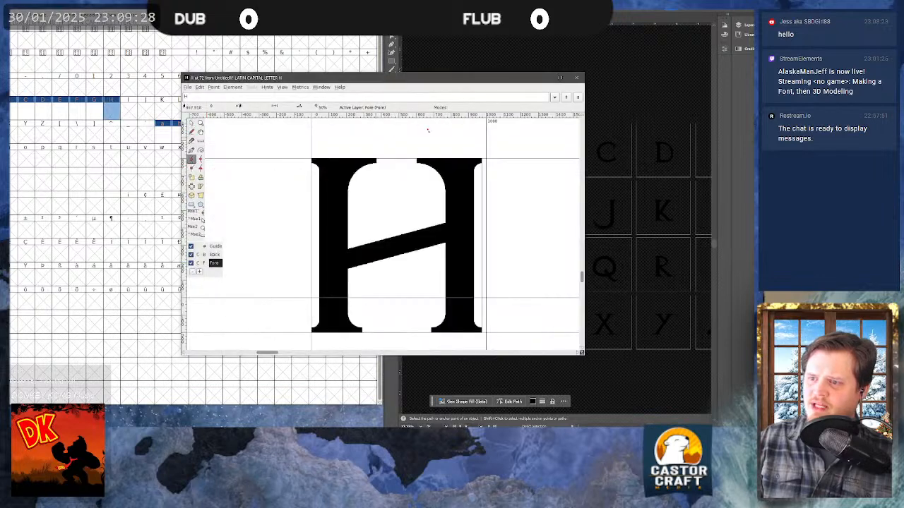
click(576, 77)
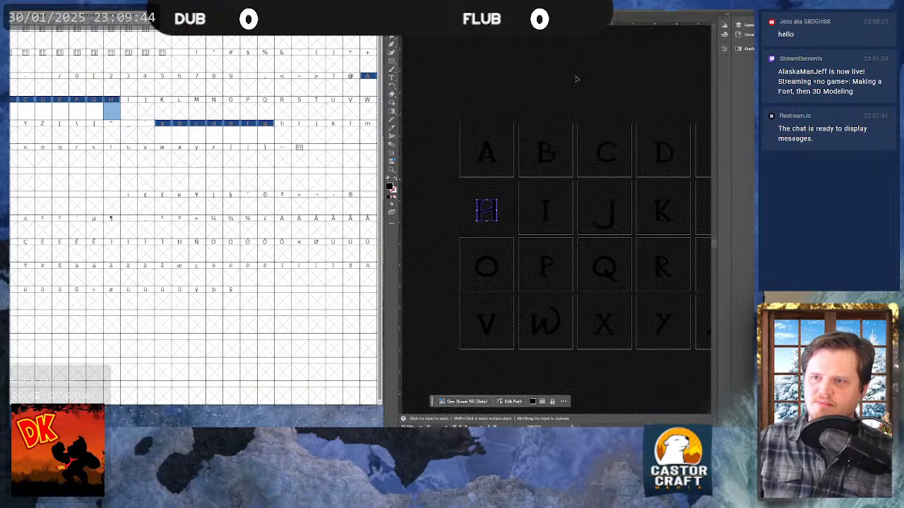
double_click(286, 132)
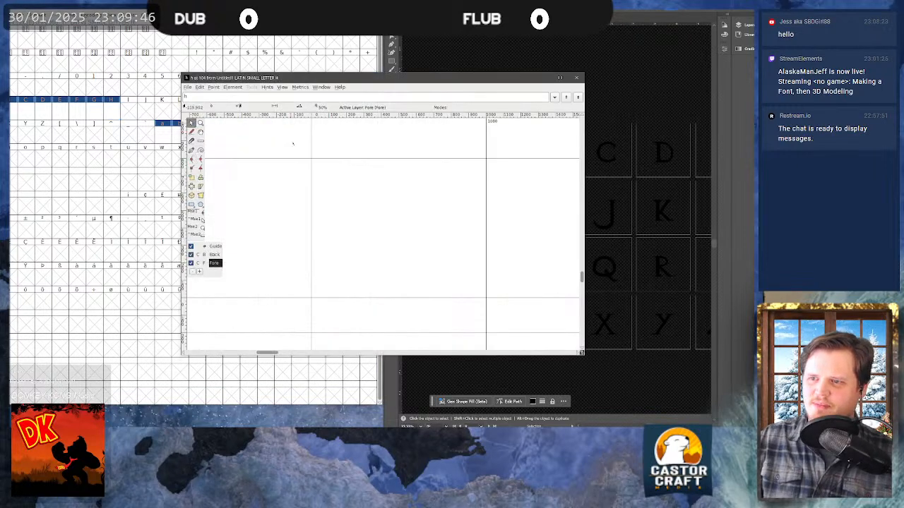
click(580, 76)
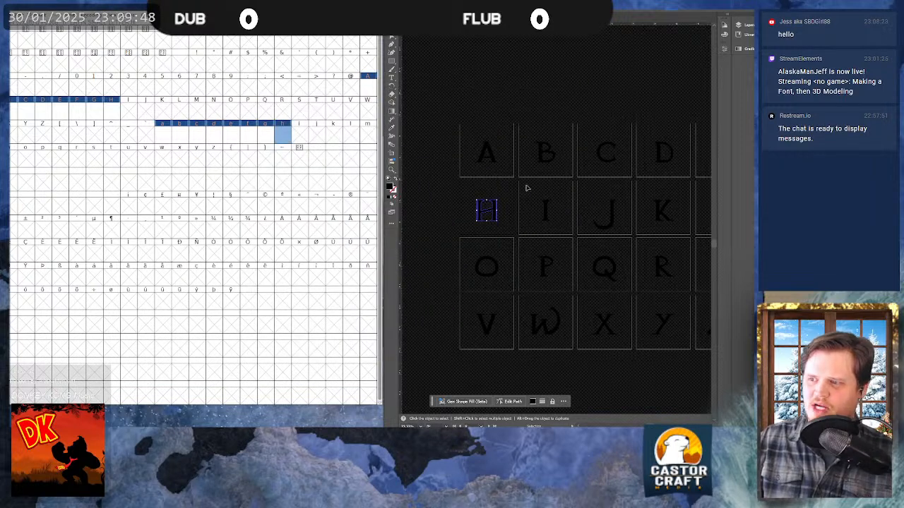
- Copy the letter I artwork into both the capital I and lowercase i glyphs of the font
drag(530, 187, 564, 228)
key(a)
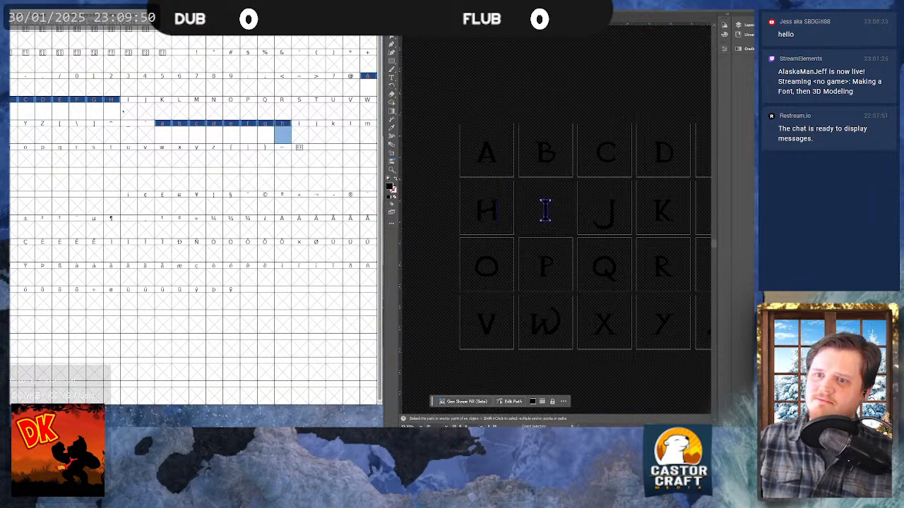
click(127, 112)
click(127, 112)
double_click(126, 113)
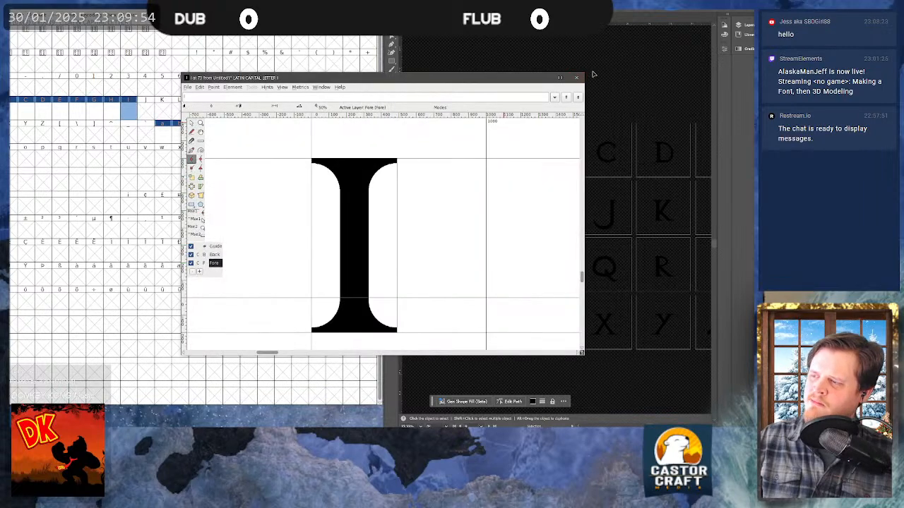
click(579, 77)
double_click(301, 125)
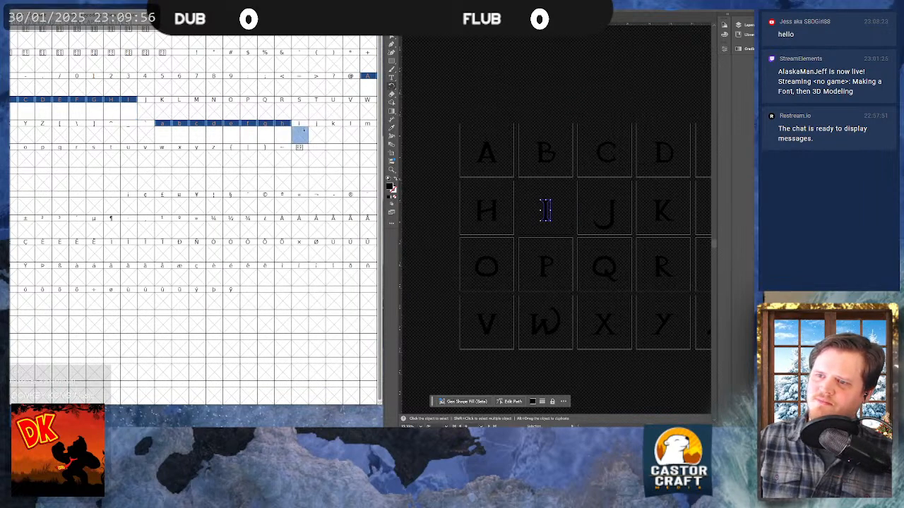
click(579, 77)
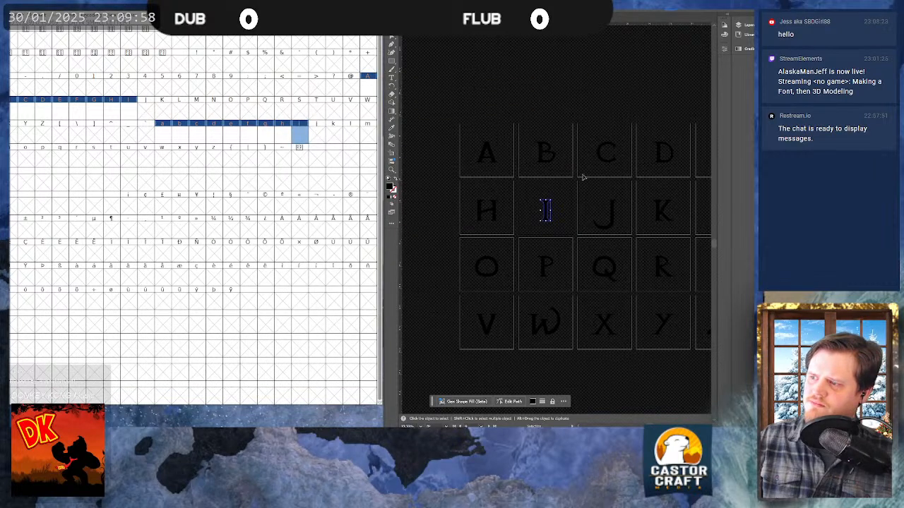
- Copy the letter J artwork into the capital J glyph of the font
click(625, 227)
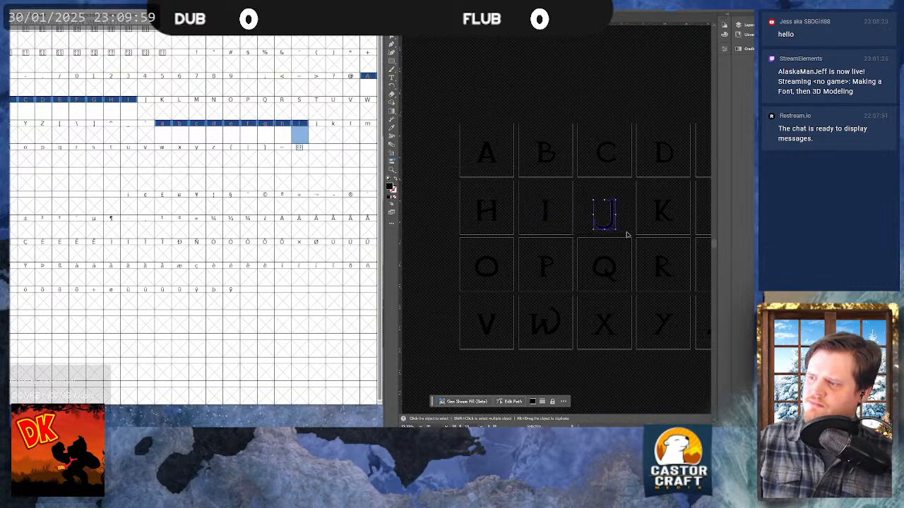
click(143, 111)
double_click(146, 111)
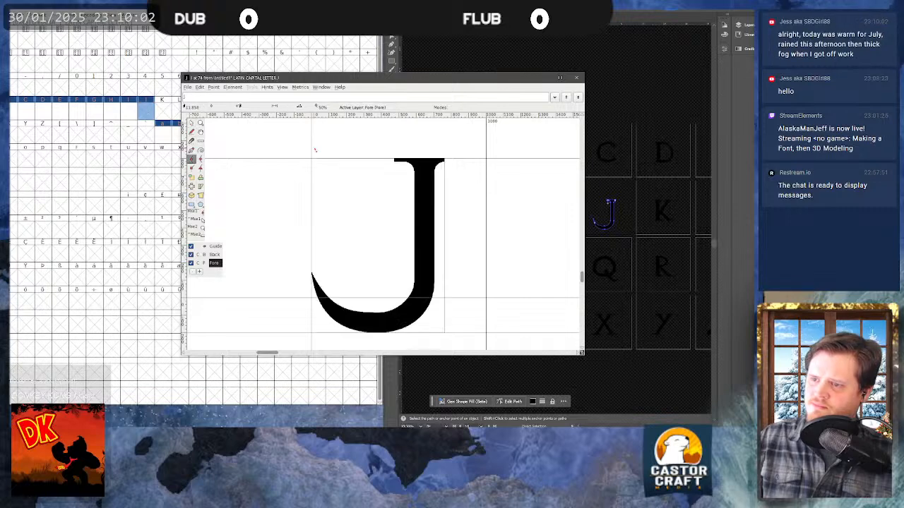
key(v)
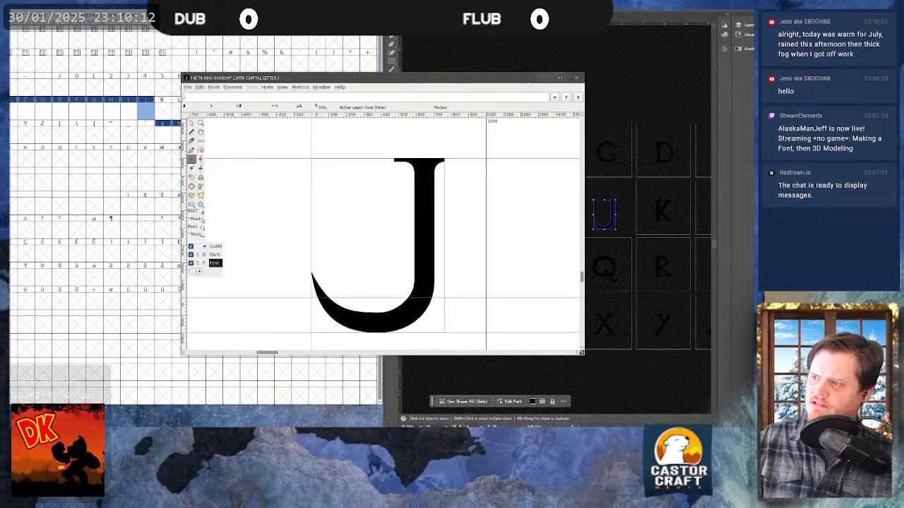
- Try pasting the letter A artwork over the J outline in the capital J glyph
drag(525, 79, 383, 63)
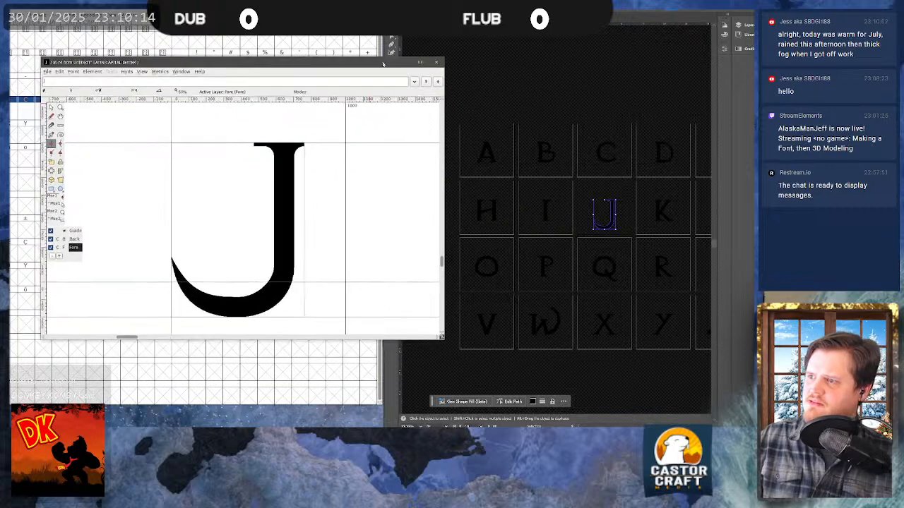
click(464, 160)
click(464, 169)
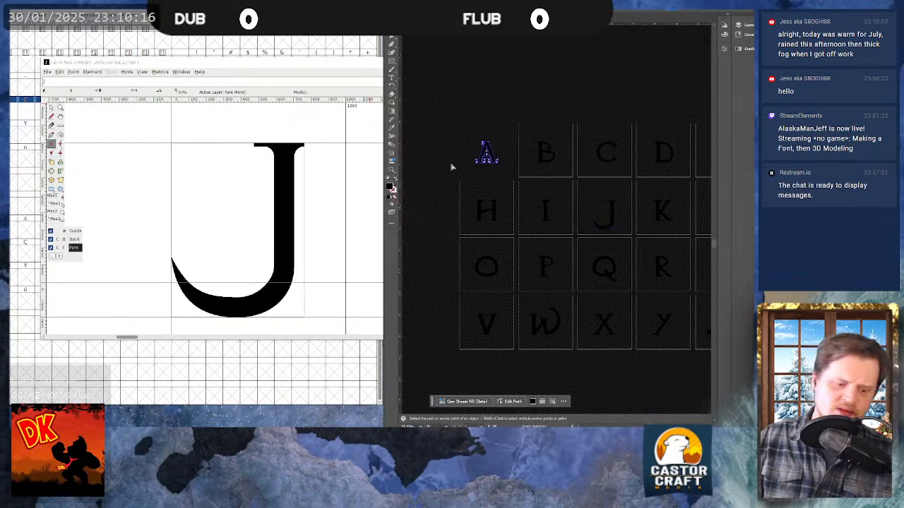
click(246, 121)
key(ctrl+v)
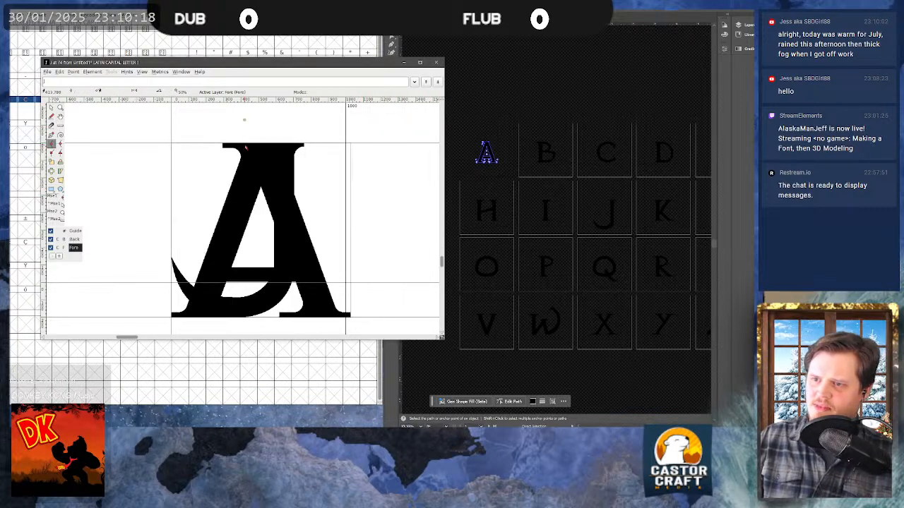
key(ctrl)
scroll(343, 206, down, 2)
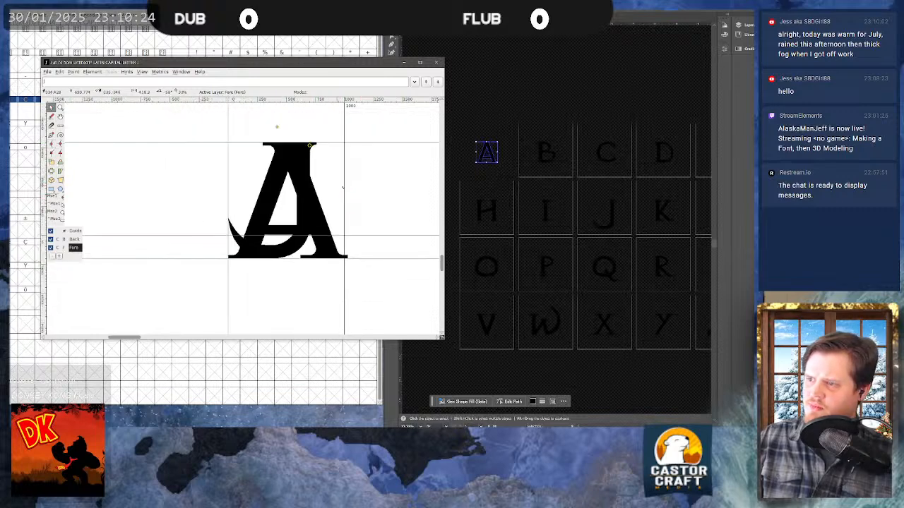
key(ctrl+z)
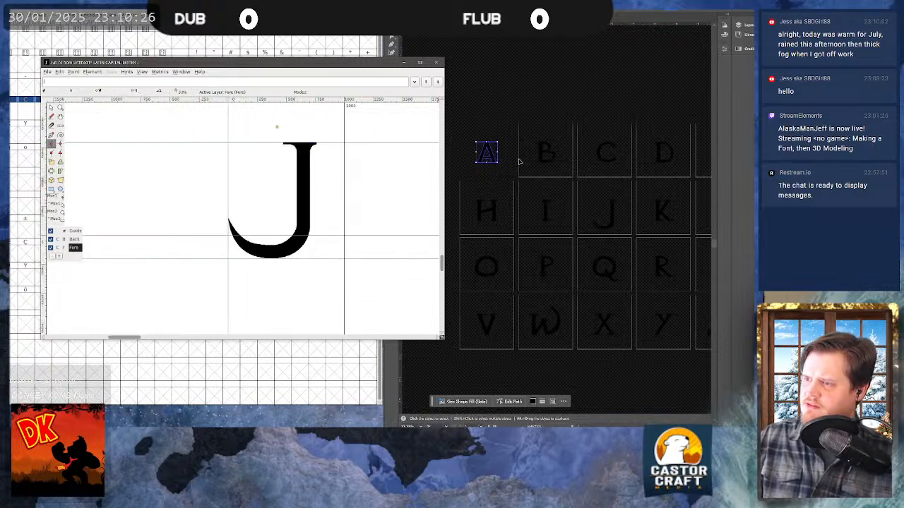
- Cut the whole J outline out of the capital J glyph
key(ctrl+a)
key(ctrl+x)
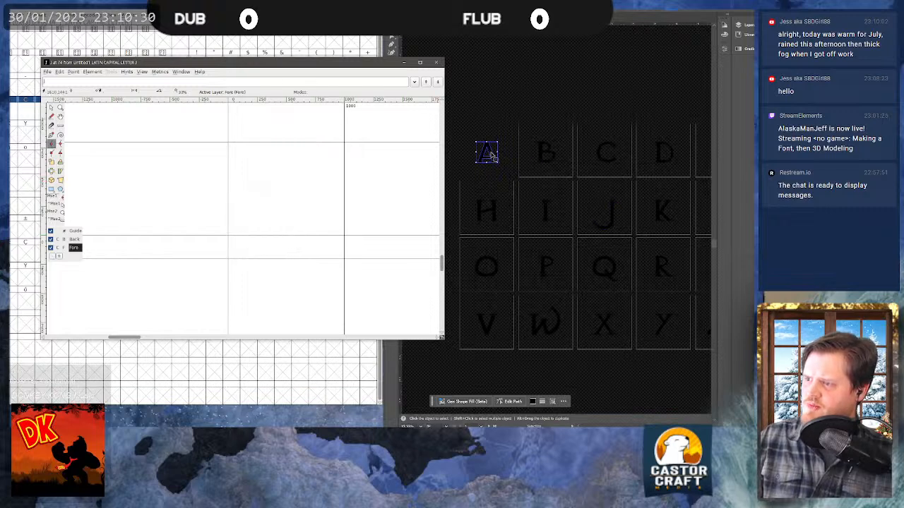
- Place a copy of the letter A artwork over the letter J in Illustrator, with the top edges aligned
click(509, 168)
drag(622, 213, 590, 229)
key(v)
scroll(616, 215, up, 2)
scroll(617, 214, up, 3)
click(628, 162)
mouse_move(555, 200)
mouse_down()
mouse_move(570, 199)
mouse_move(569, 189)
mouse_up()
scroll(570, 155, up, 6)
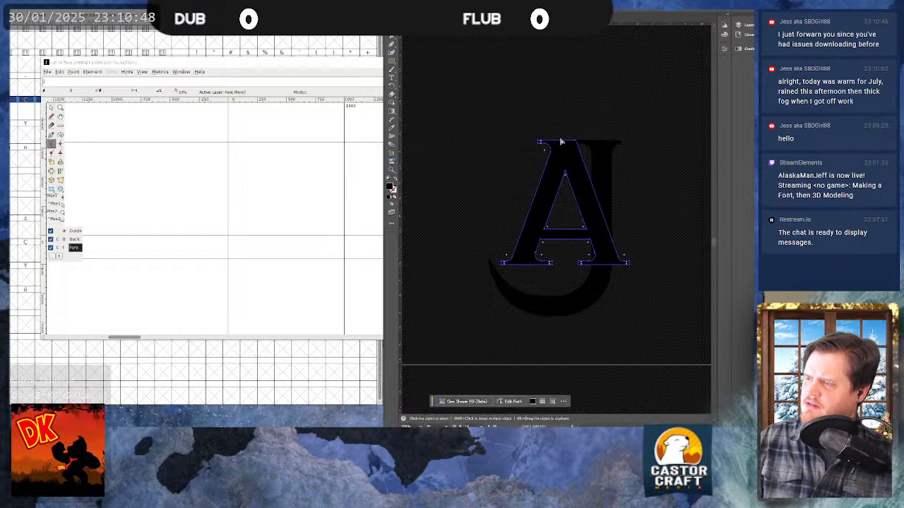
mouse_move(543, 228)
mouse_down()
mouse_move(547, 238)
mouse_move(547, 228)
mouse_up()
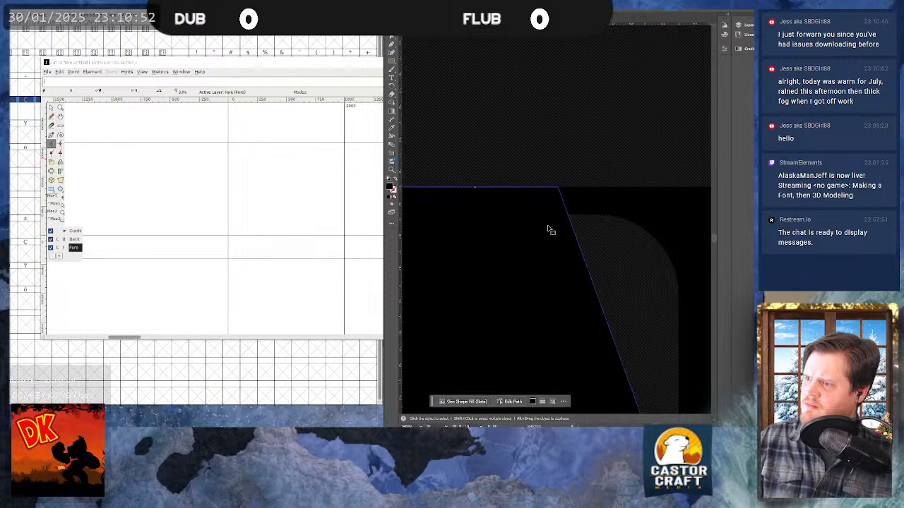
scroll(551, 222, down, 3)
scroll(551, 222, down, 4)
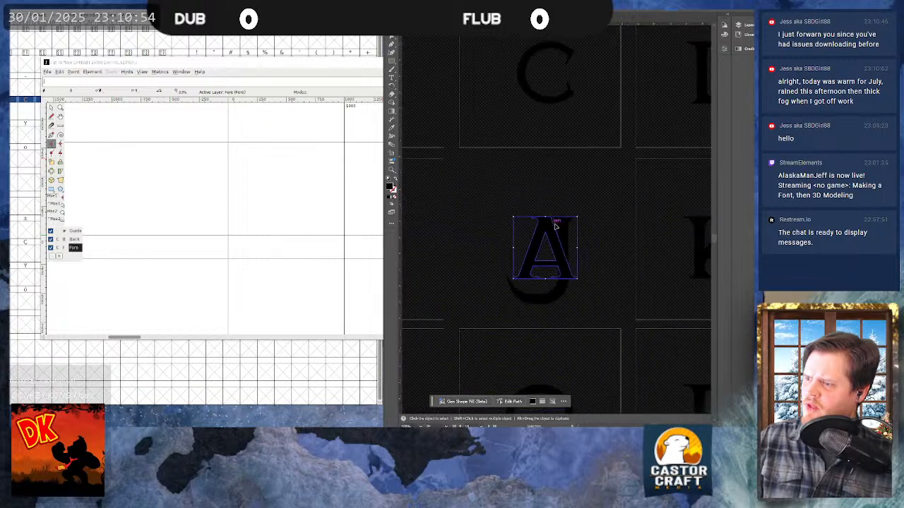
drag(551, 253, 546, 253)
- Copy the overlaid A and J artwork together and paste it into the capital J glyph in FontForge
drag(576, 209, 480, 320)
key(ctrl+c)
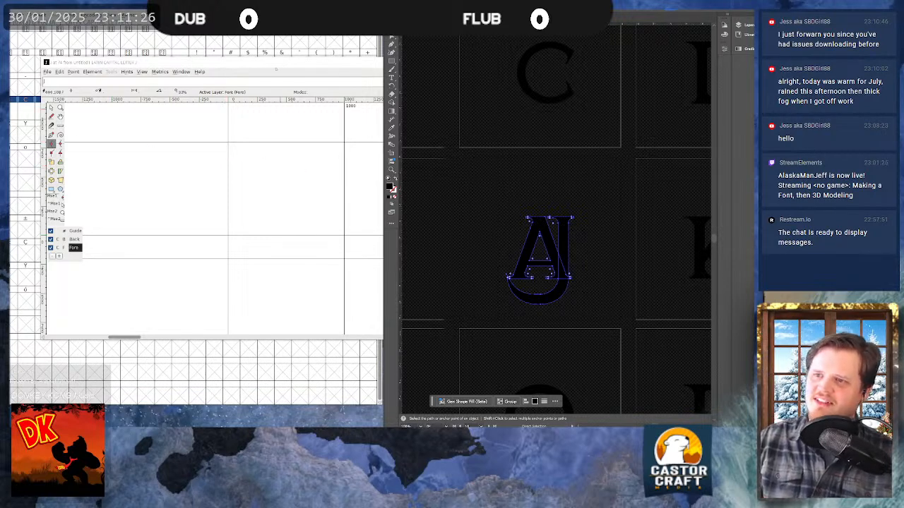
click(276, 69)
drag(289, 161, 230, 192)
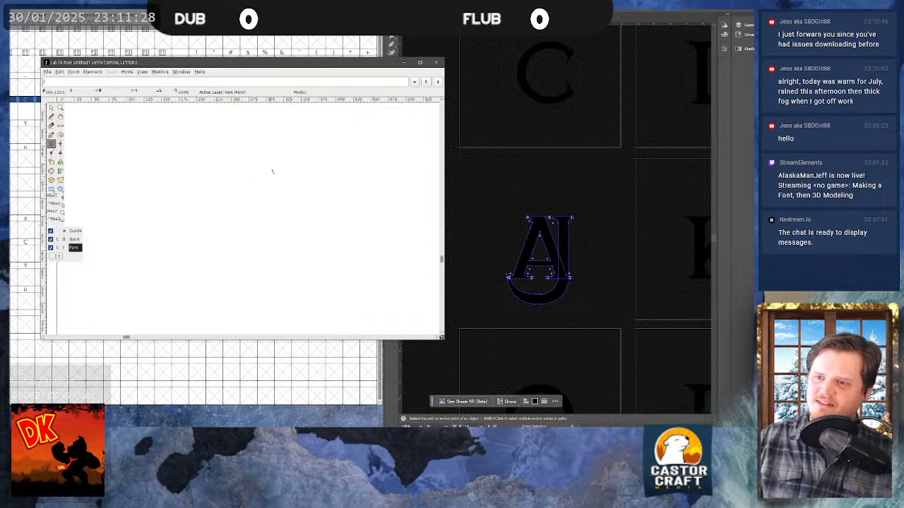
click(142, 71)
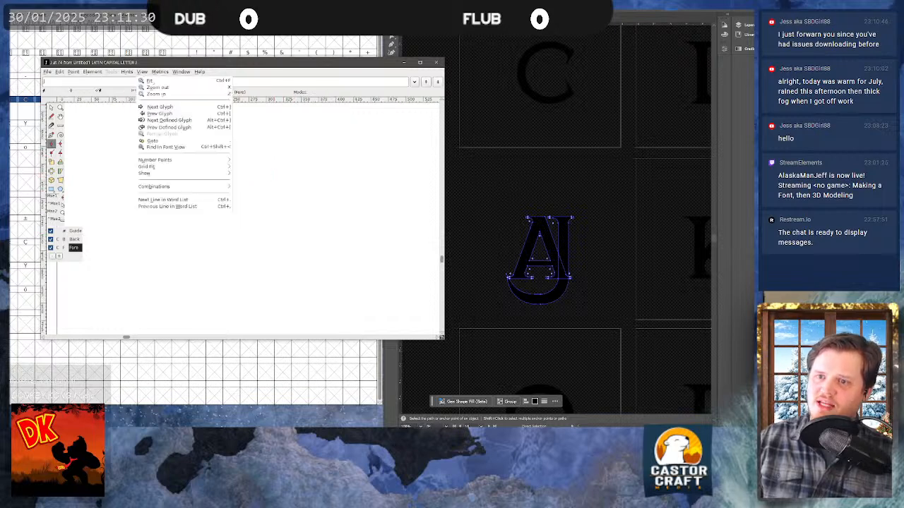
click(158, 83)
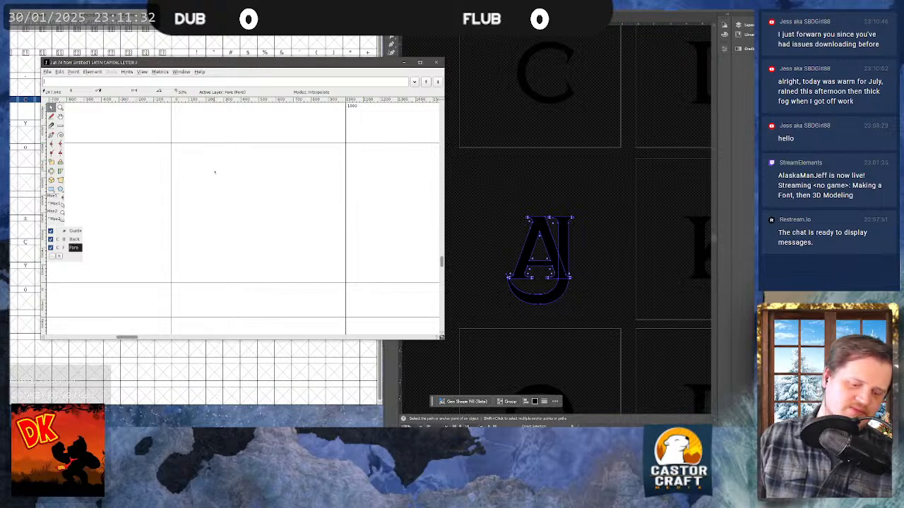
key(ctrl+v)
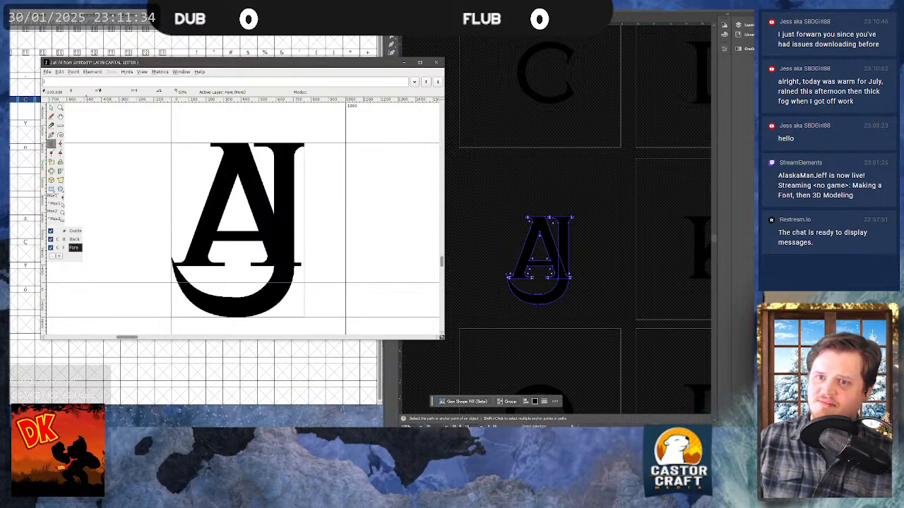
- Enlarge the combined outline proportionally until the A fills the height between the glyph's top and bottom guide lines
click(50, 107)
drag(335, 124, 155, 332)
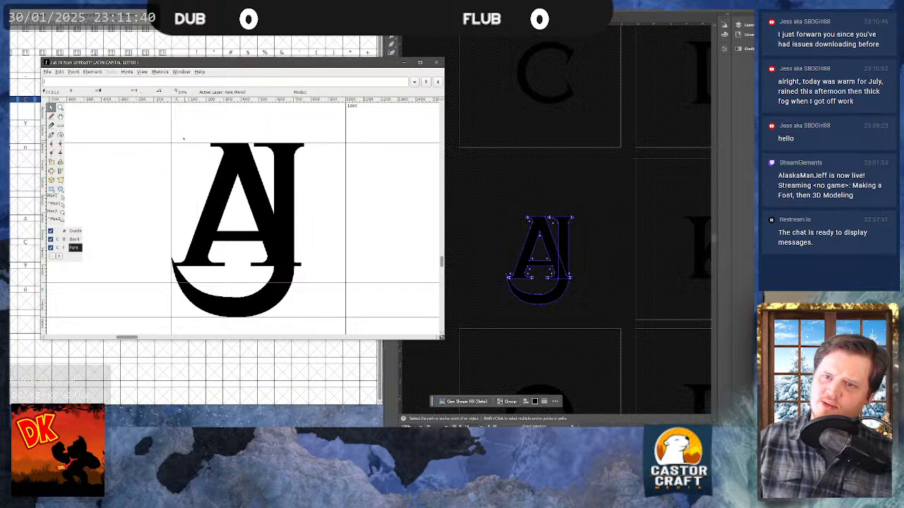
mouse_move(281, 249)
mouse_down()
mouse_move(297, 247)
mouse_move(280, 248)
mouse_up()
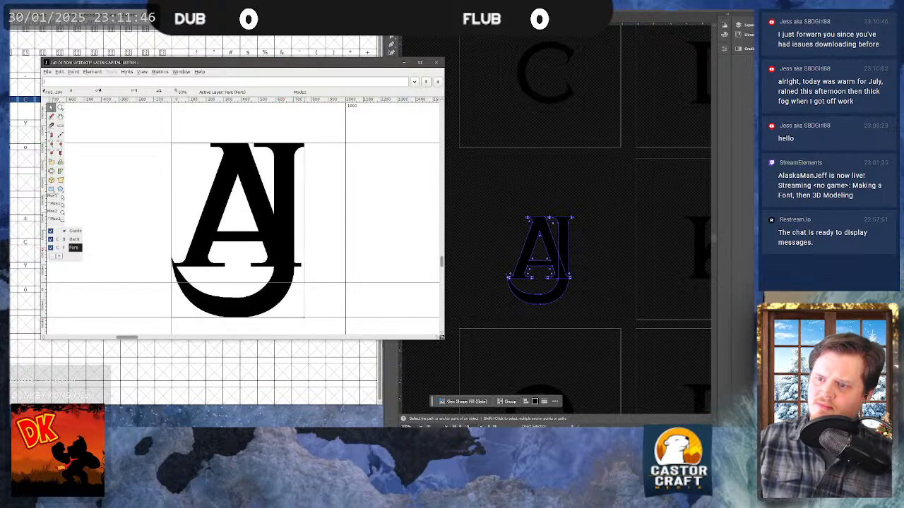
drag(304, 318, 357, 244)
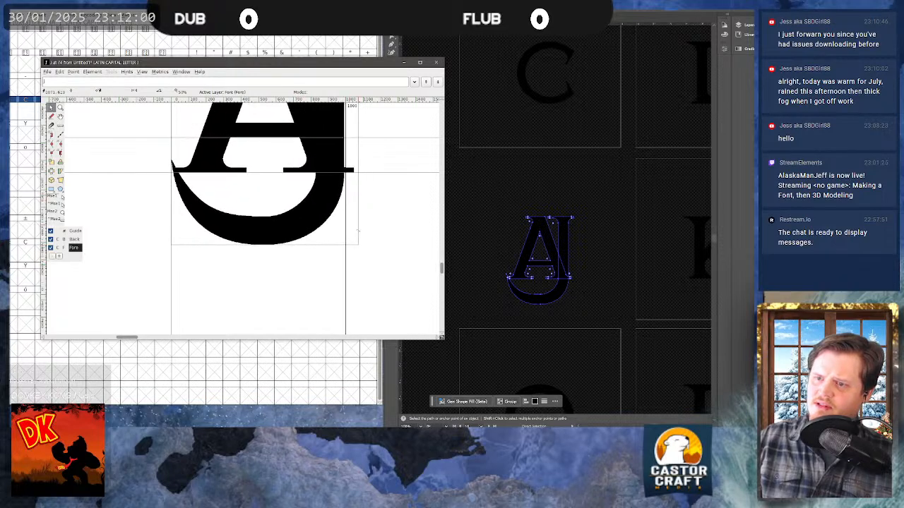
scroll(337, 189, up, 1)
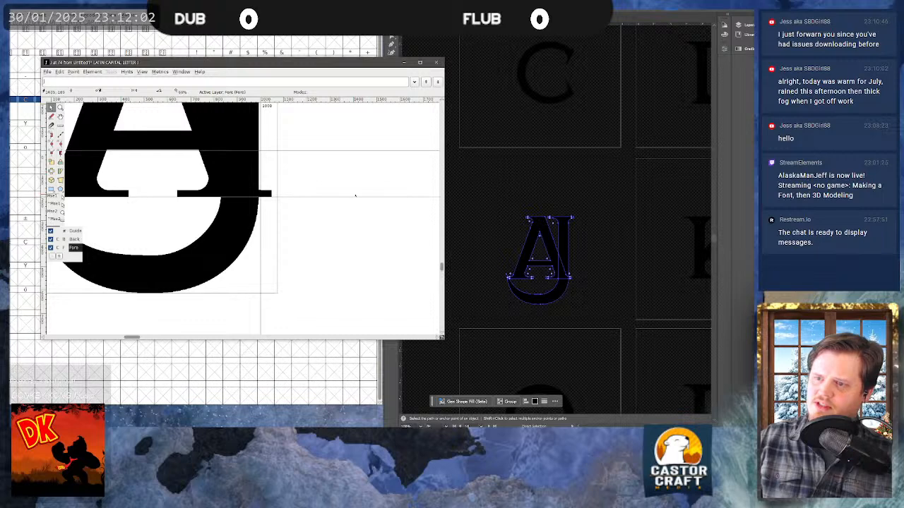
scroll(357, 201, down, 3)
scroll(358, 205, down, 2)
scroll(276, 161, up, 3)
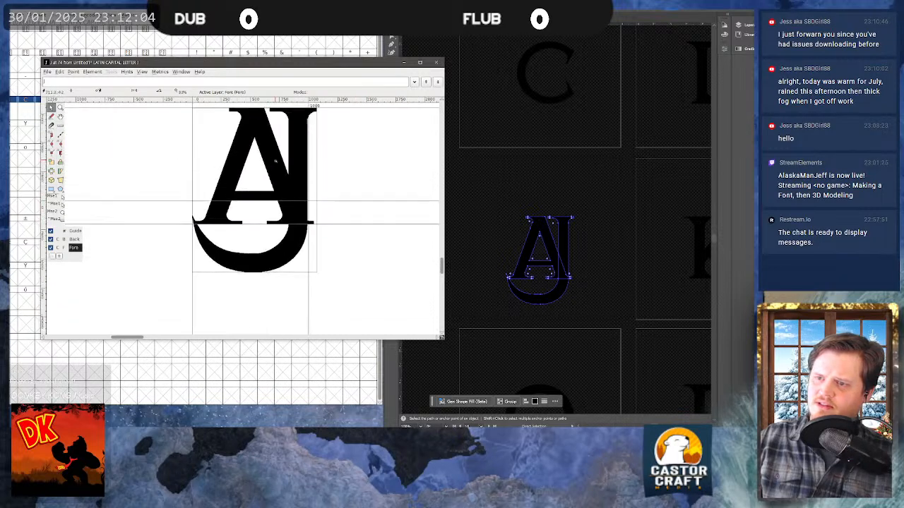
scroll(276, 161, up, 1)
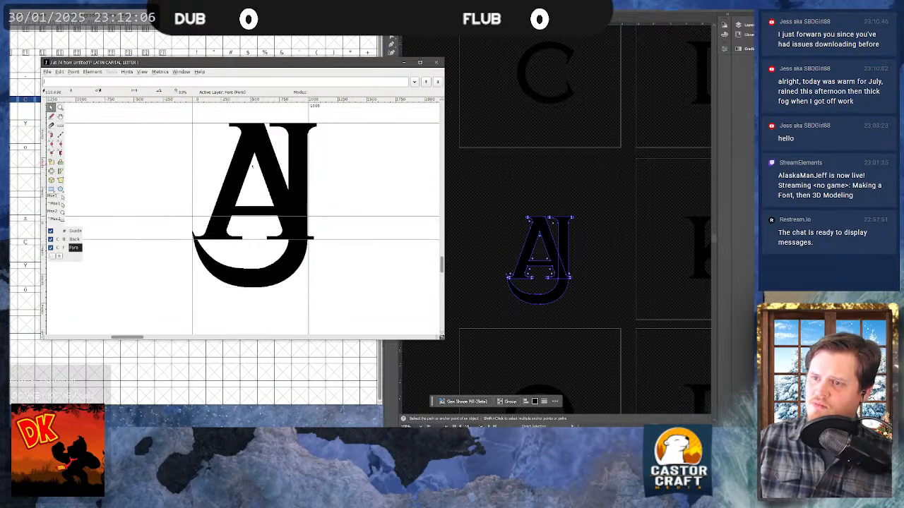
- Clear the combined A and J outline from the capital J glyph and paste it in again
key(ctrl+a)
key(Delete)
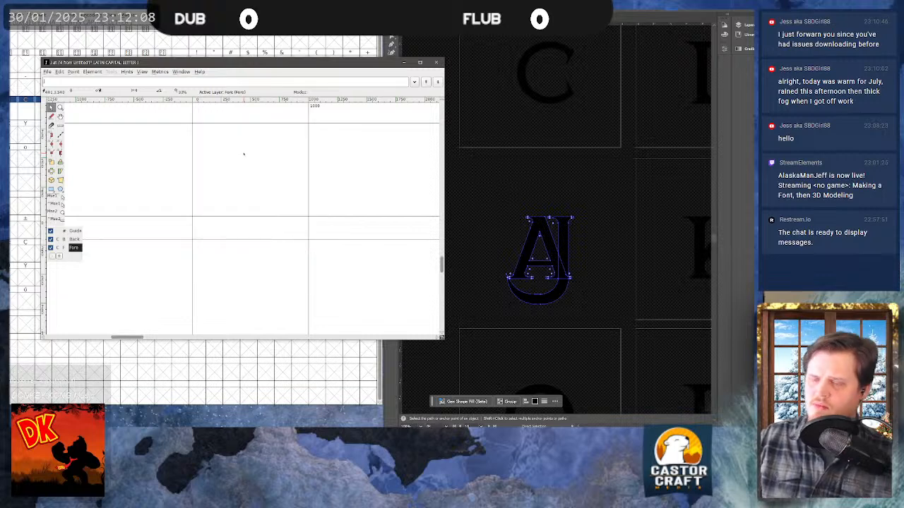
key(ctrl+v)
- Narrow the A in Illustrator so it fits inside the J without overlapping, and select both letters for copying
key(v)
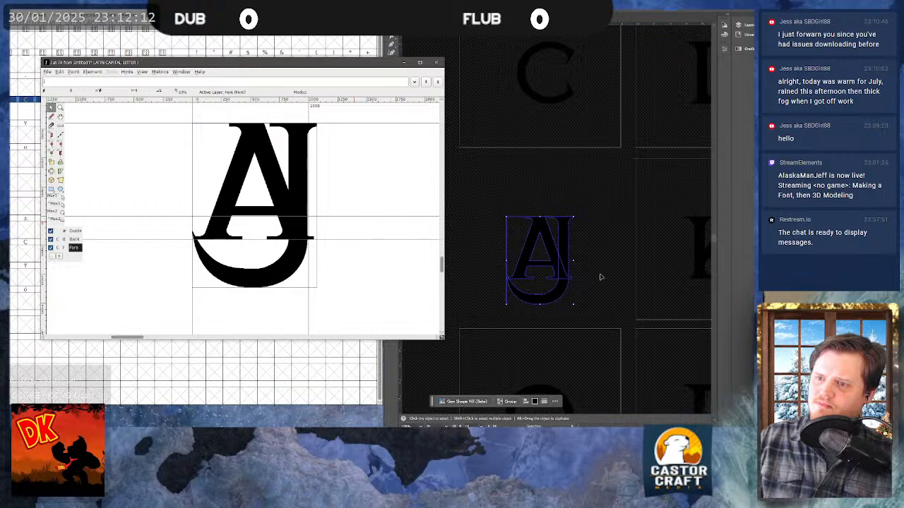
click(601, 266)
click(554, 248)
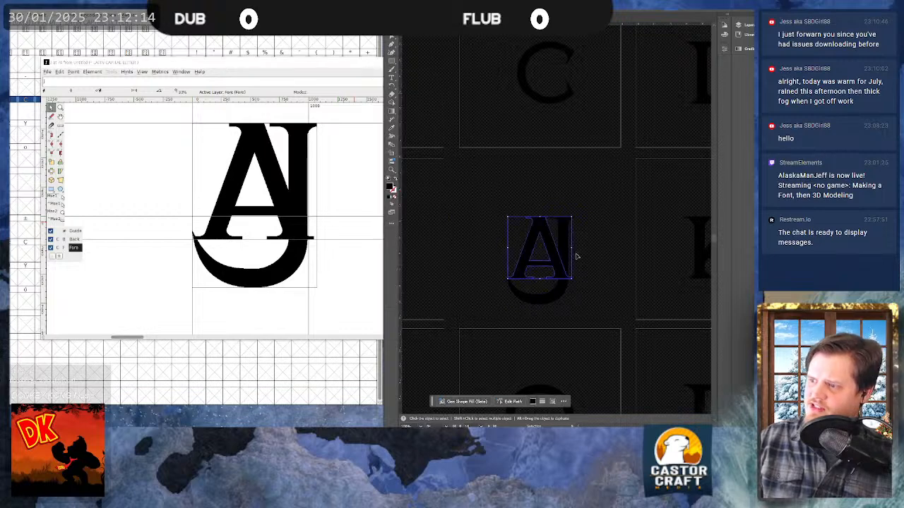
key(a)
key(v)
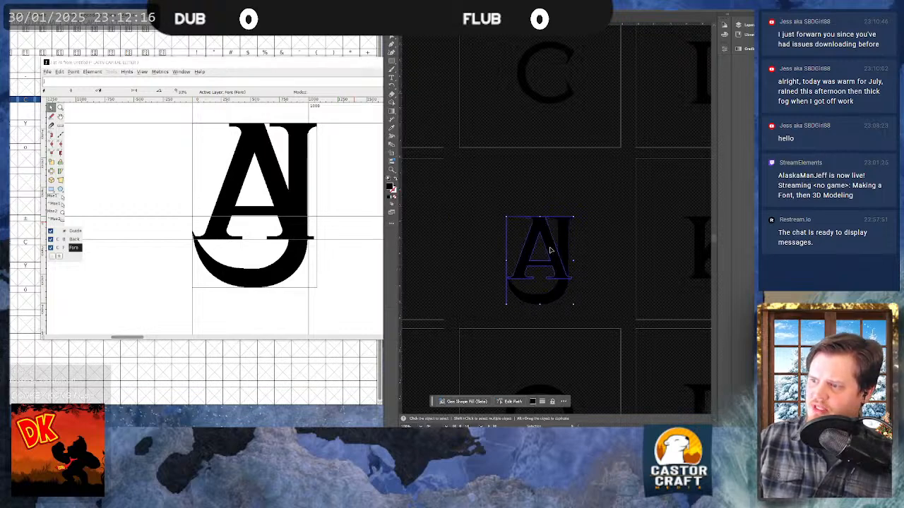
drag(572, 249, 552, 249)
drag(484, 315, 484, 315)
key(a)
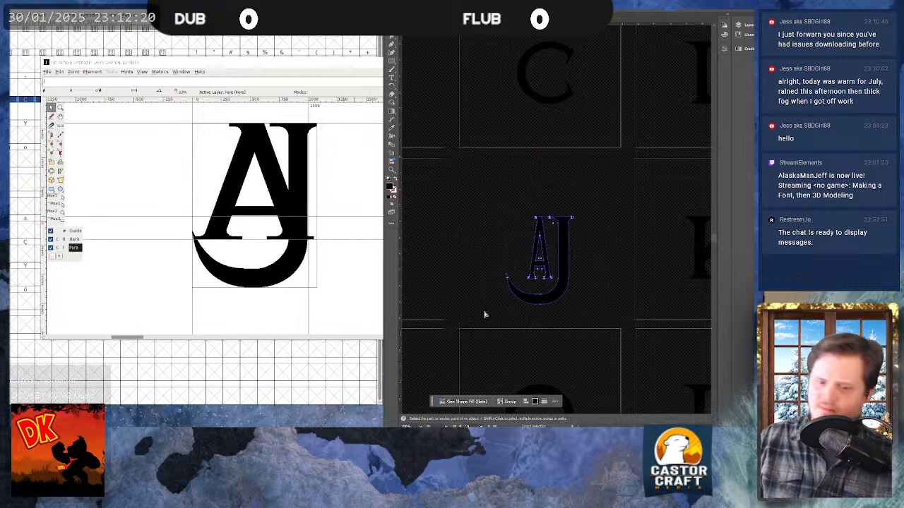
- Replace the capital J glyph's outline with the narrowed A and J, and enlarge it until the A reaches the bottom guide line
click(341, 113)
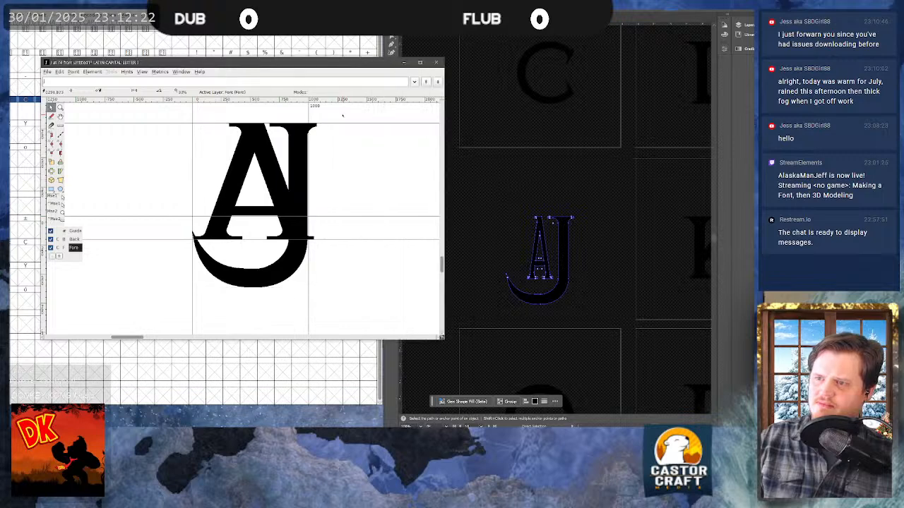
key(ctrl+a)
key(Delete)
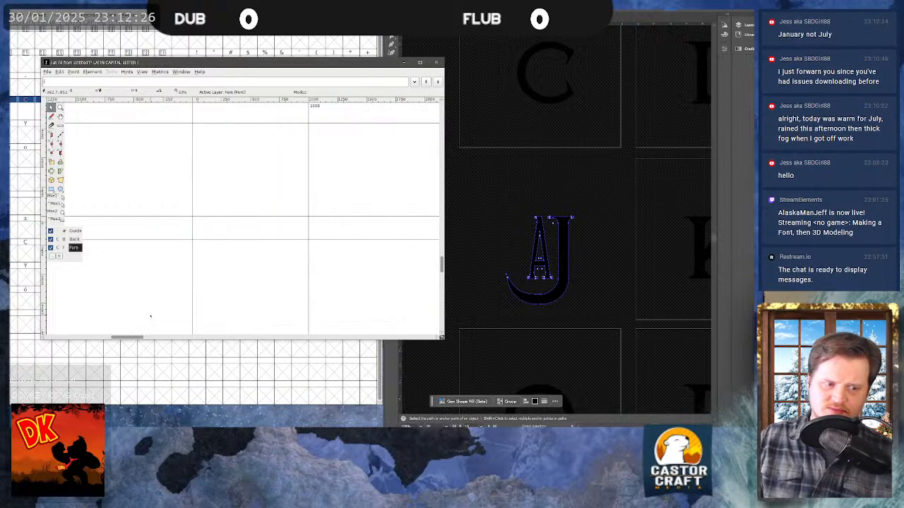
key(ctrl+v)
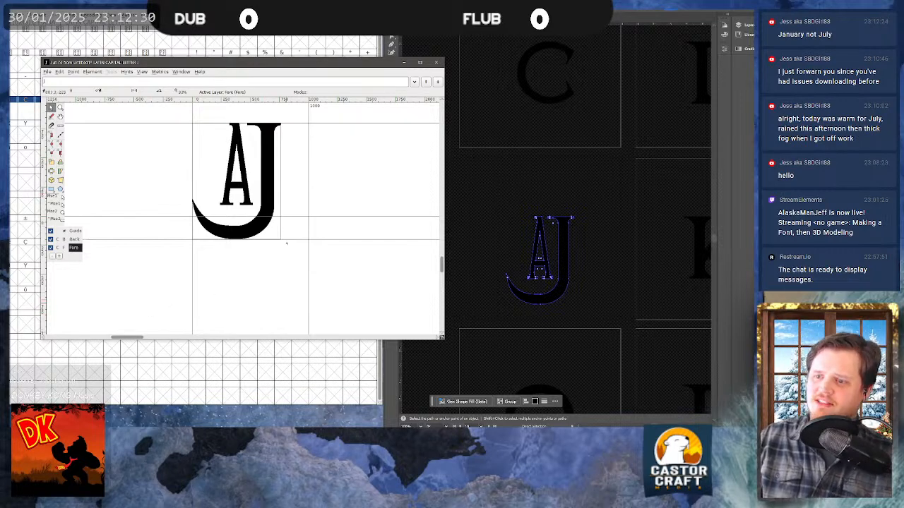
drag(283, 245, 300, 254)
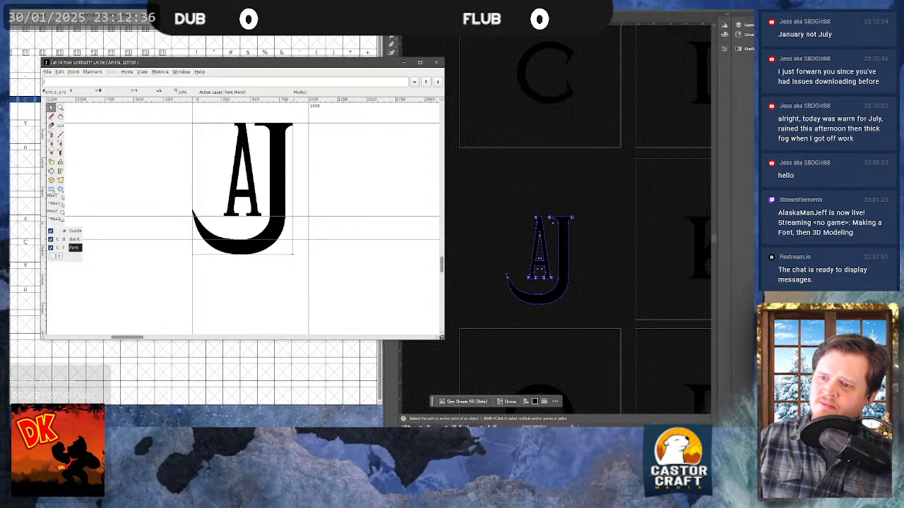
drag(292, 254, 317, 286)
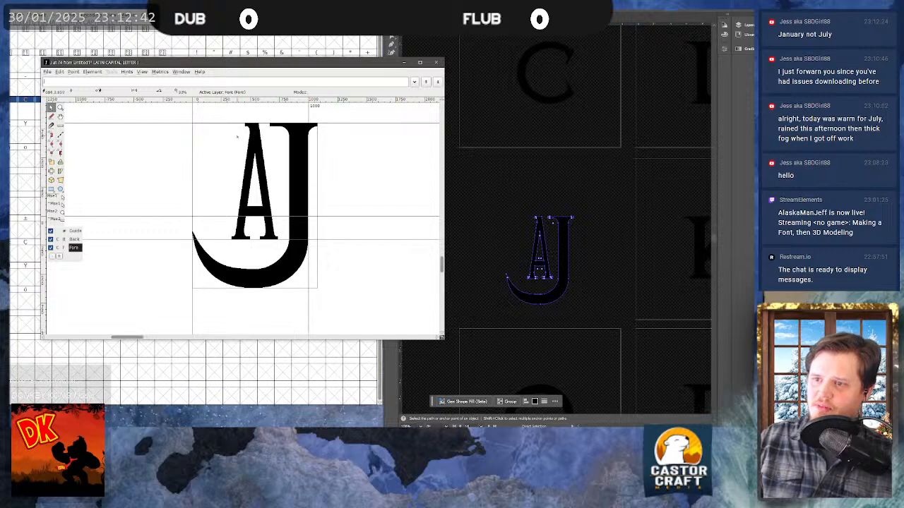
click(234, 163)
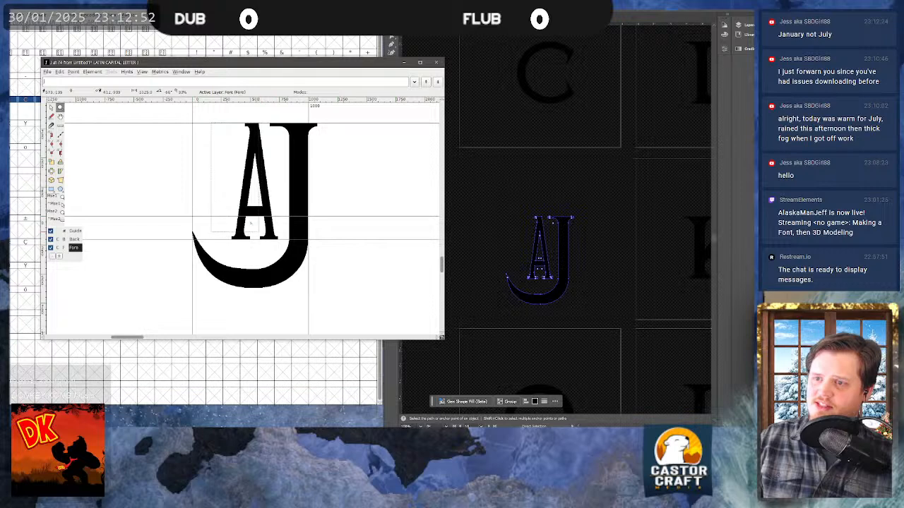
scroll(210, 121, up, 2)
scroll(168, 139, down, 3)
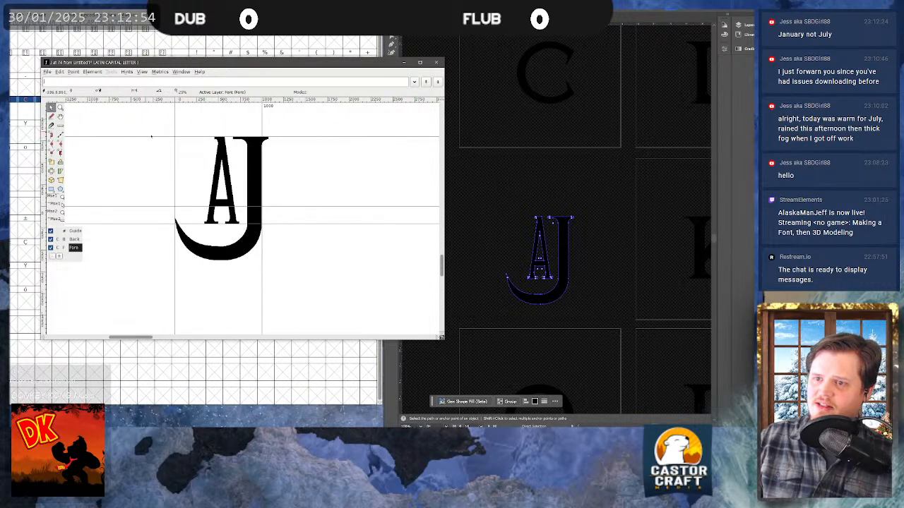
scroll(153, 139, up, 2)
scroll(268, 201, down, 1)
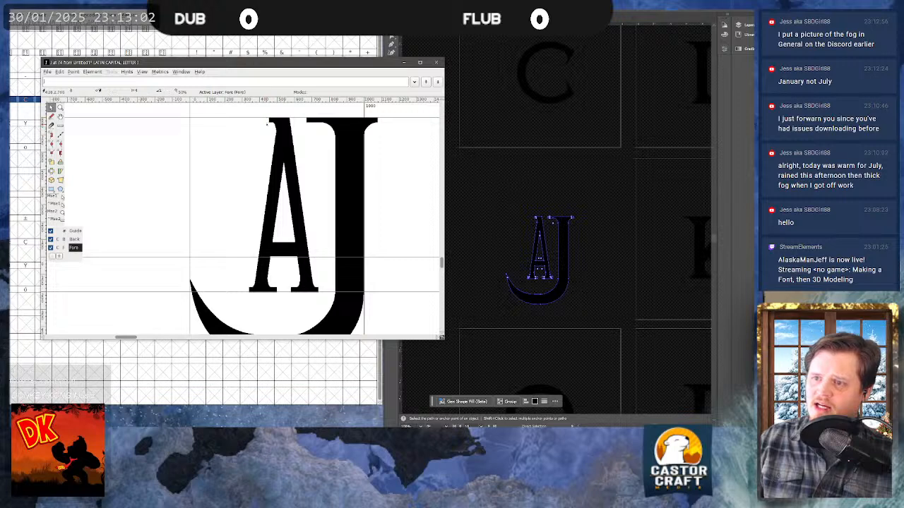
right_click(271, 120)
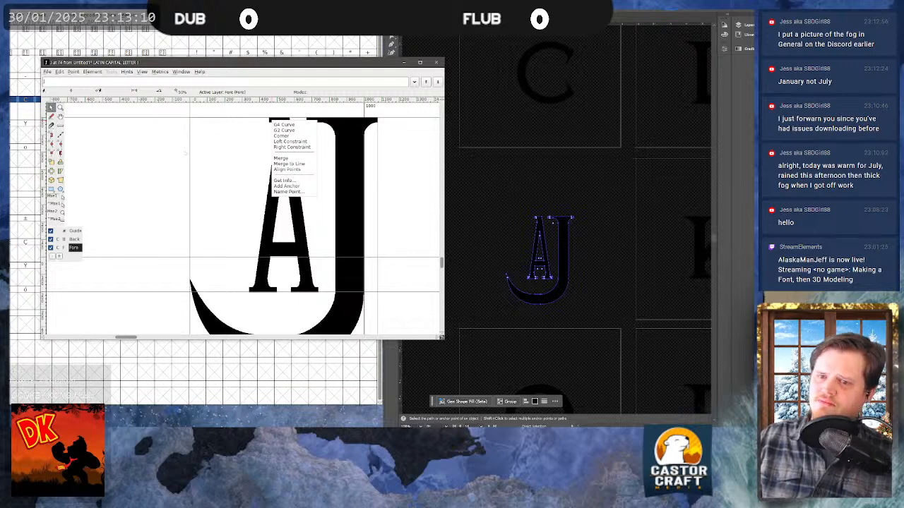
key(Escape)
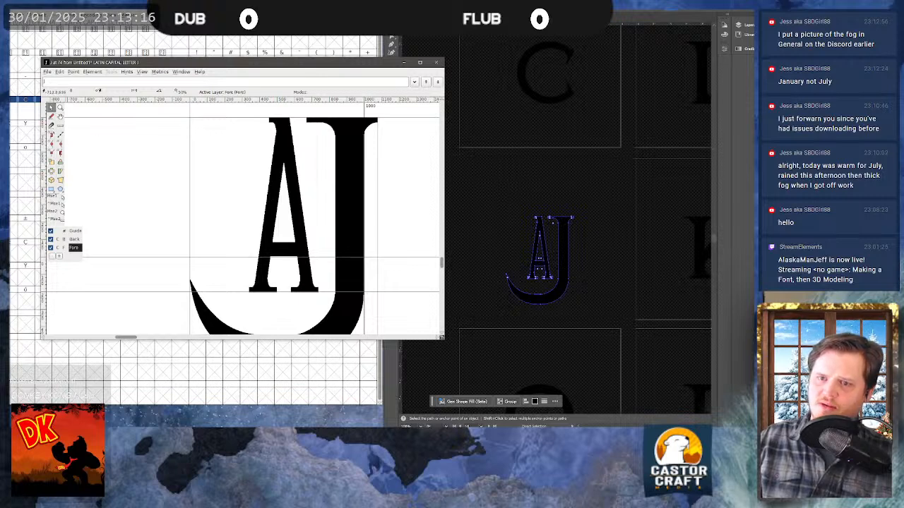
click(52, 116)
click(51, 108)
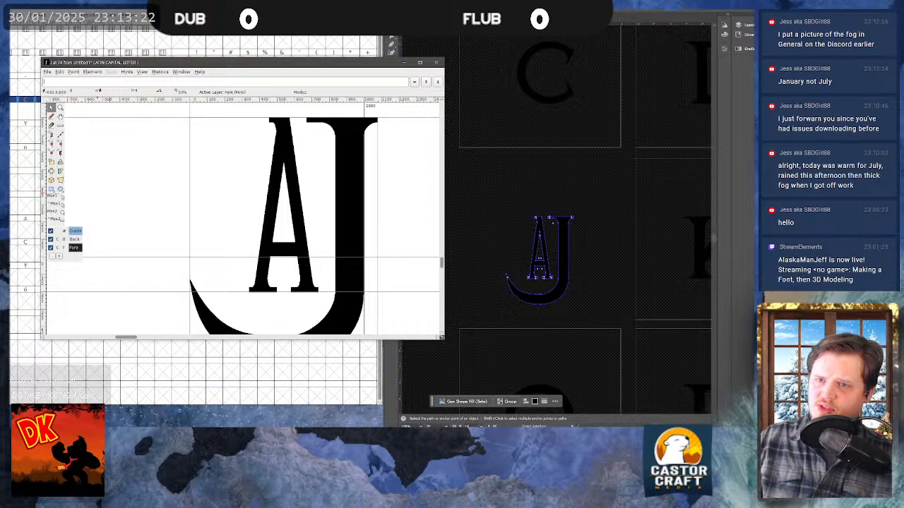
- Try to reposition the A and J outlines inside the capital J glyph, undoing each move
drag(272, 122, 284, 169)
key(ctrl+z)
click(291, 152)
click(418, 162)
drag(353, 163, 275, 147)
key(ctrl+z)
- Copy only the J artwork from Illustrator and paste it into the capital J glyph alongside the reference outline
click(578, 241)
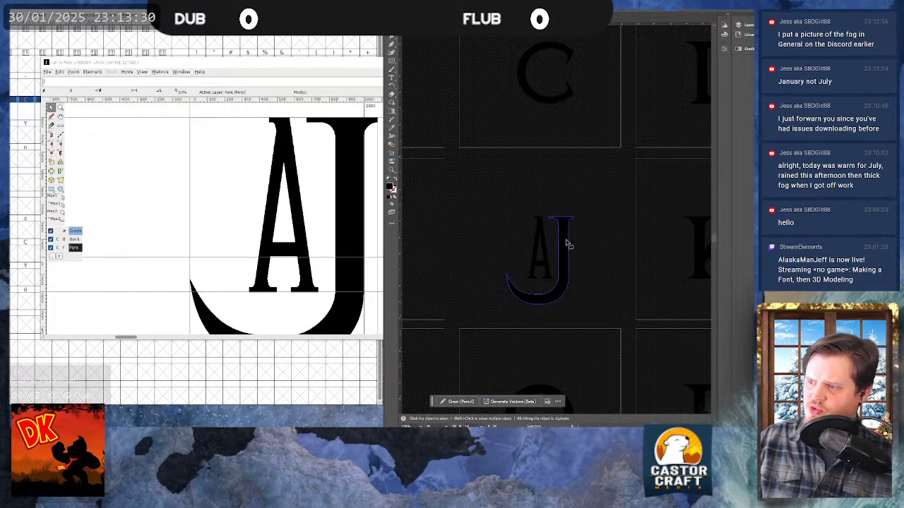
click(565, 243)
key(a)
click(146, 156)
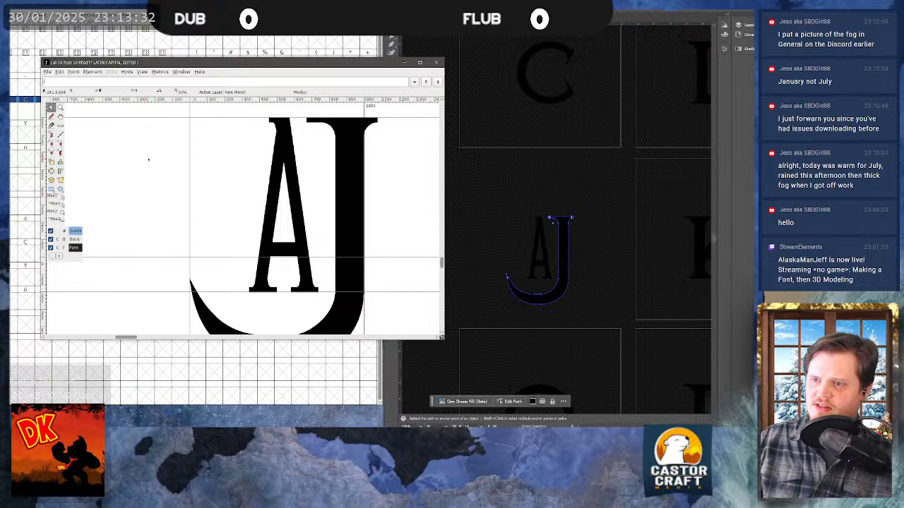
key(ctrl+v)
- Enlarge the newly pasted J until its height matches the larger reference J
scroll(271, 209, down, 2)
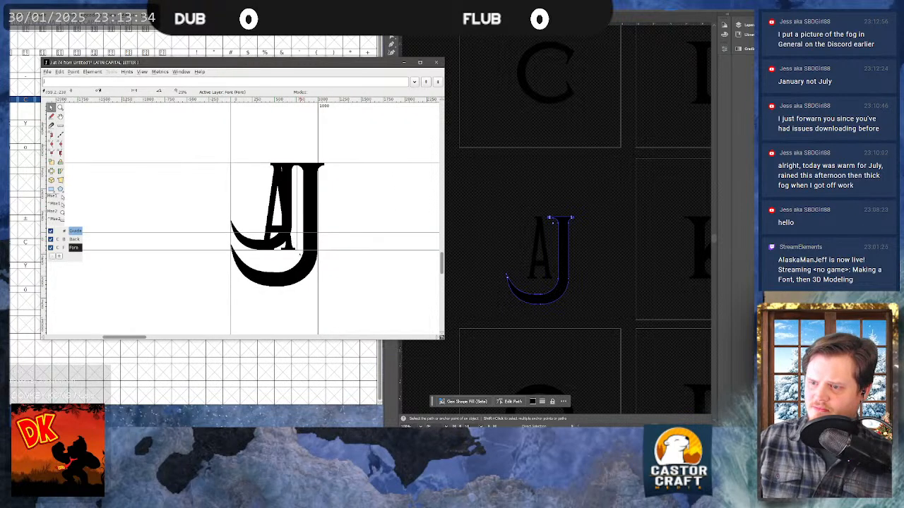
drag(298, 250, 349, 287)
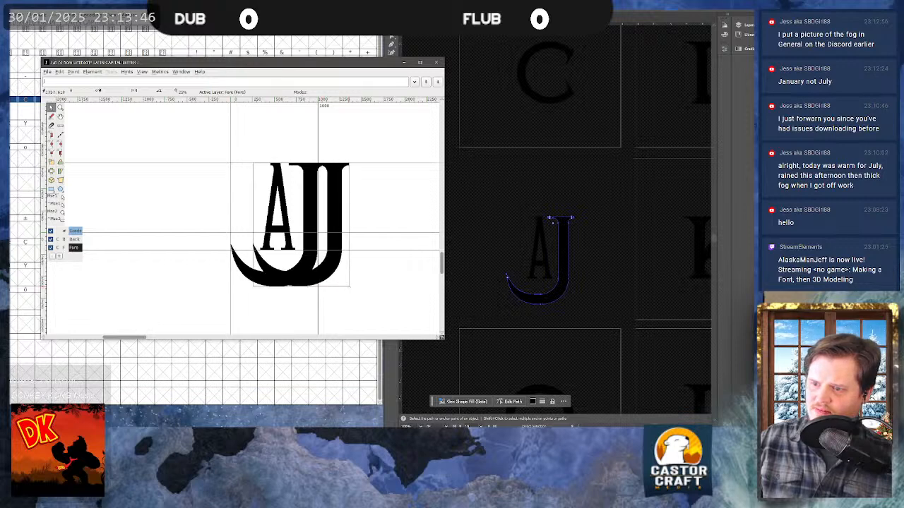
scroll(308, 245, up, 1)
scroll(309, 246, up, 1)
- Move the enlarged J over to the glyph's left origin line and delete the A and J reference outline
drag(352, 272, 310, 271)
click(175, 263)
key(Delete)
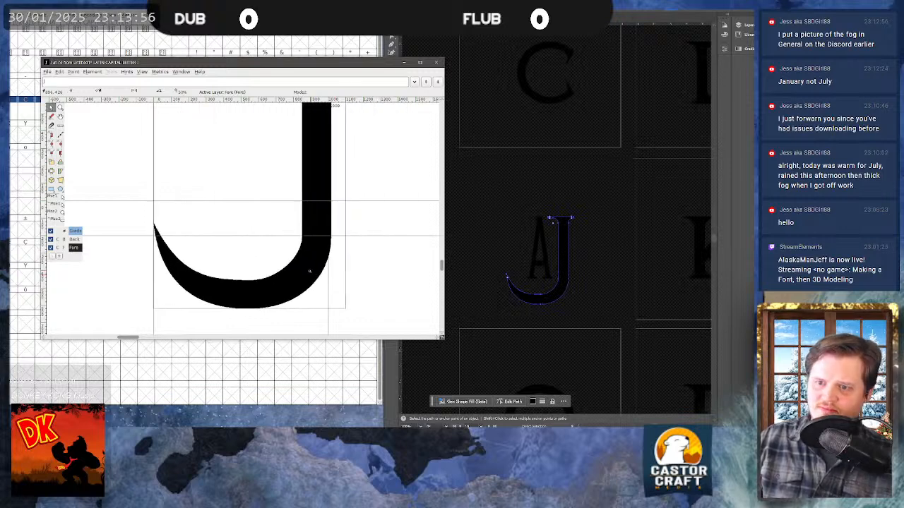
- Examine the lower curve of the pasted J up close to check its edge quality and outline
click(365, 260)
scroll(322, 276, up, 6)
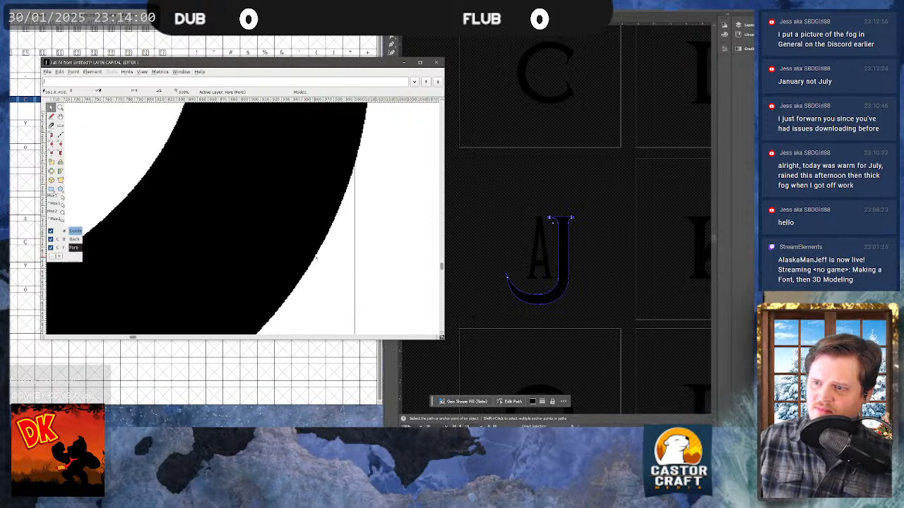
click(51, 108)
drag(351, 294, 262, 211)
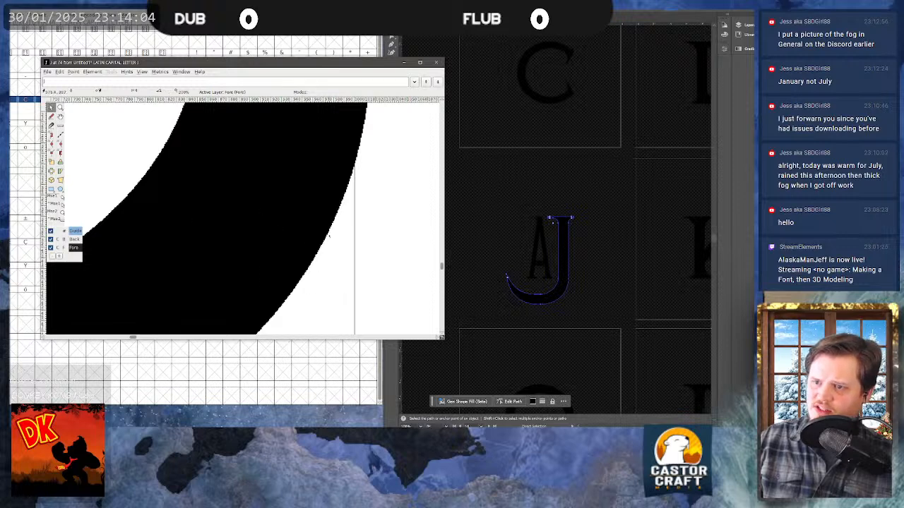
scroll(328, 236, down, 3)
scroll(320, 175, up, 5)
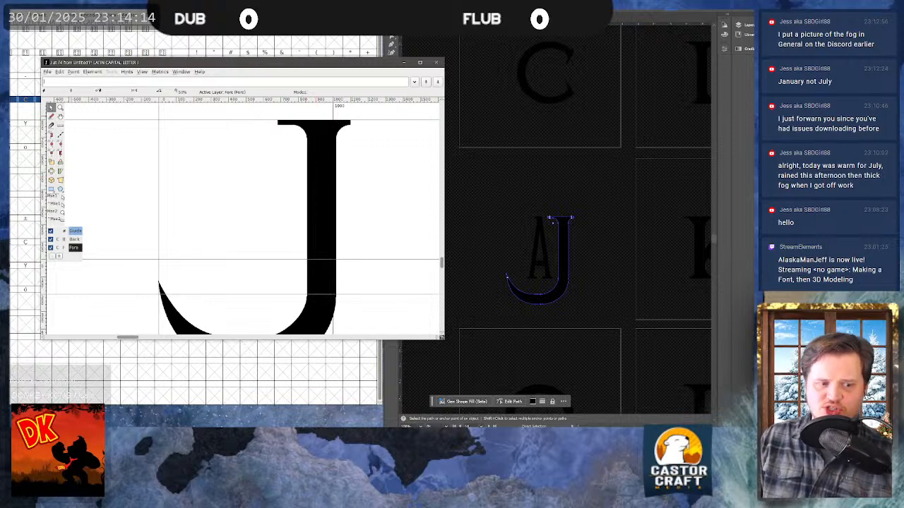
key(alt+Tab)
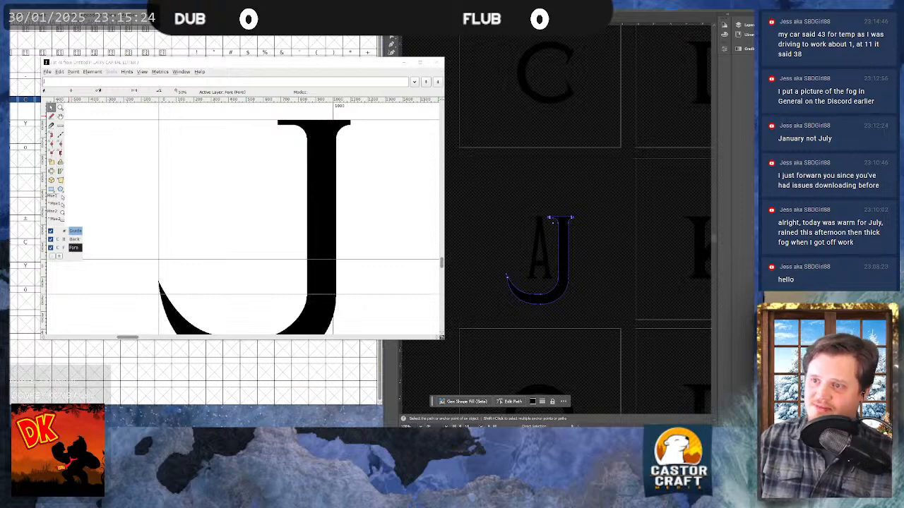
- Try to move the J and add a curve point to it, undoing the edits
click(336, 157)
drag(334, 156, 333, 156)
key(ctrl+z)
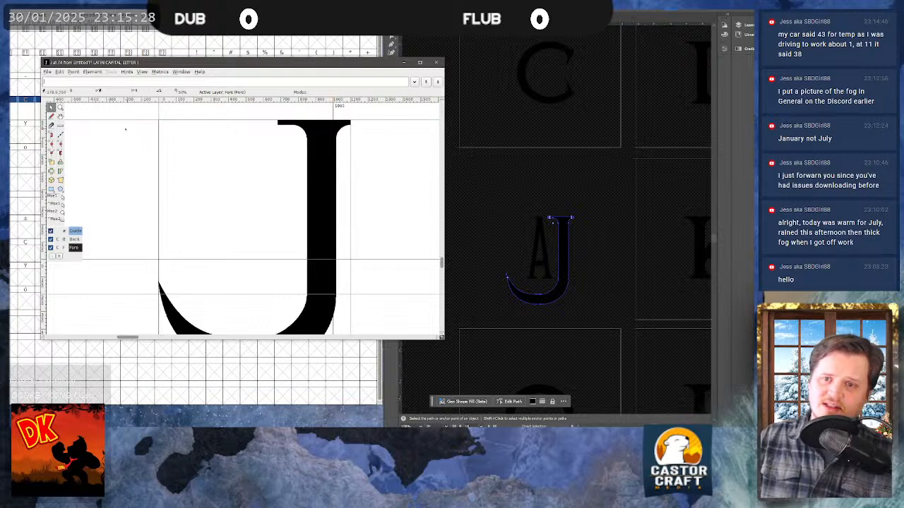
click(51, 143)
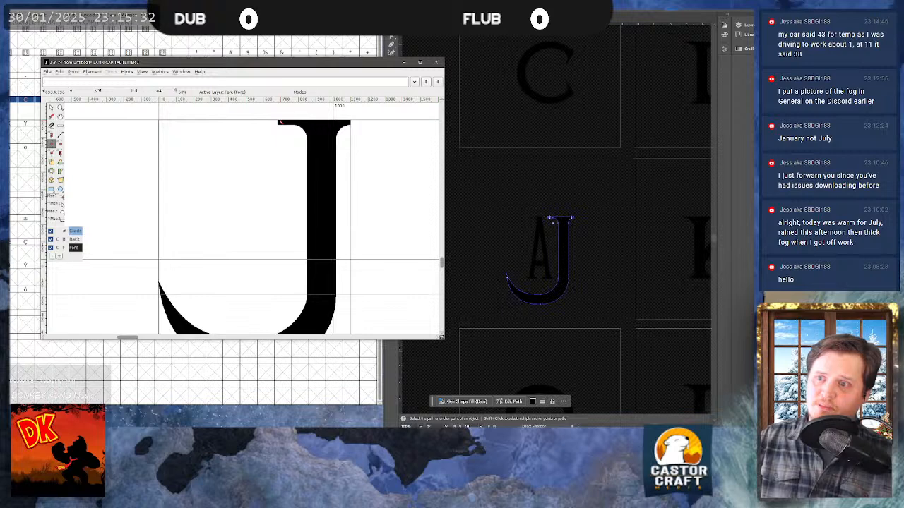
click(267, 147)
key(ctrl+z)
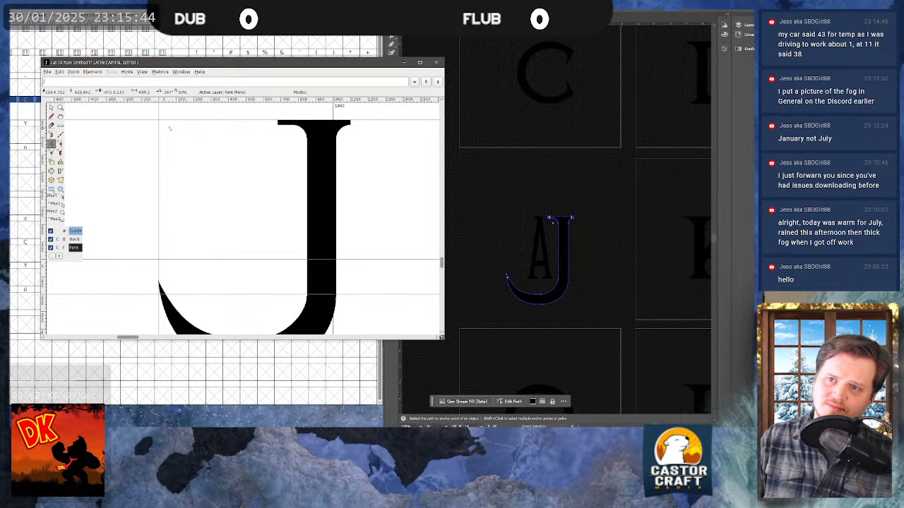
click(51, 116)
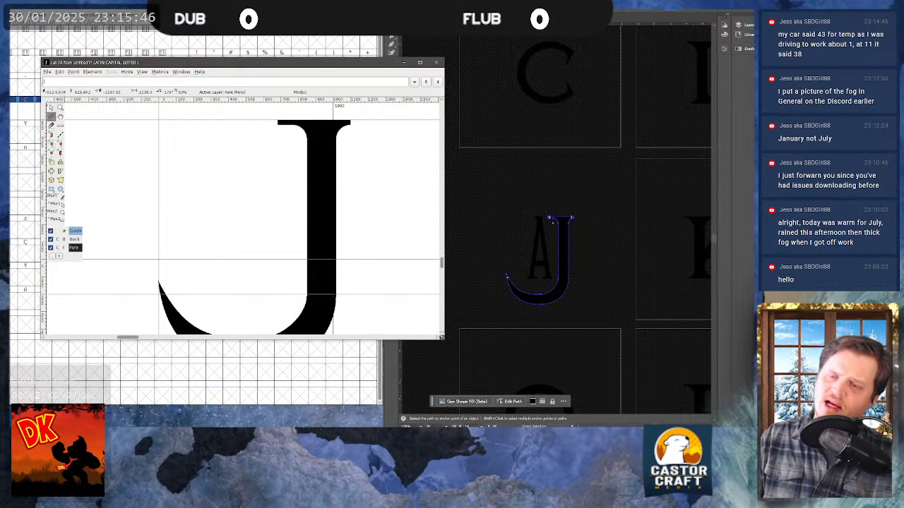
click(51, 108)
key(v)
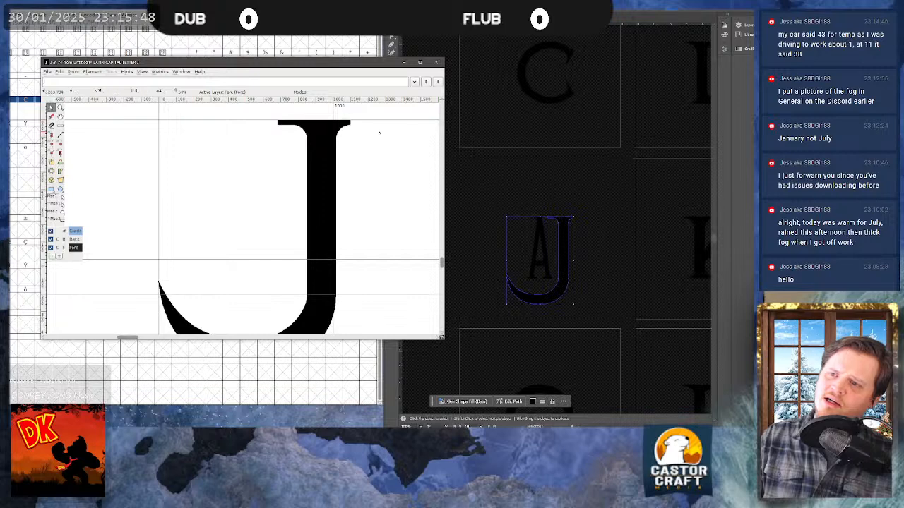
- Check the point options for the pasted J and view its Get Info details
right_click(329, 126)
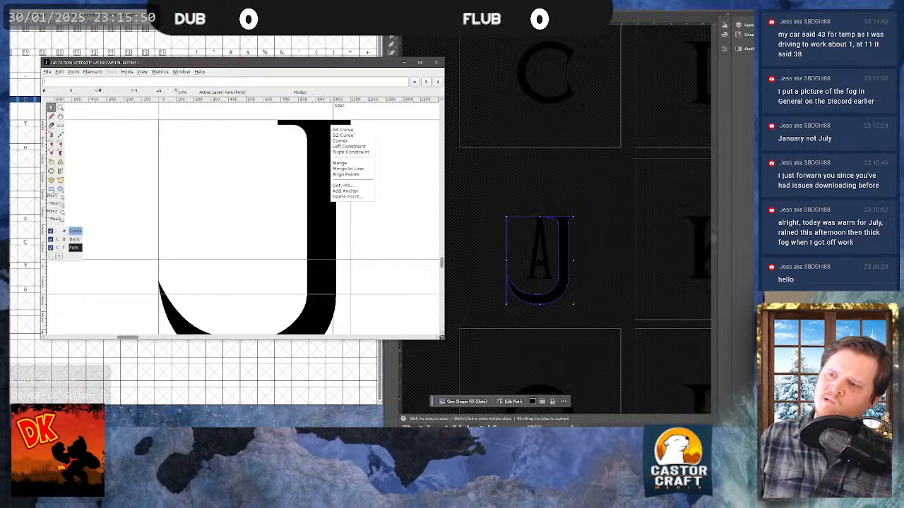
click(354, 134)
right_click(317, 134)
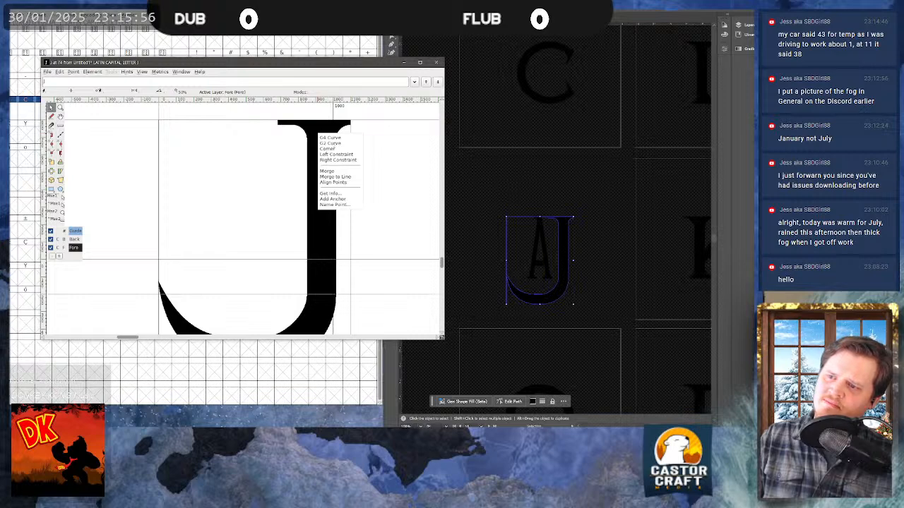
click(332, 149)
right_click(329, 140)
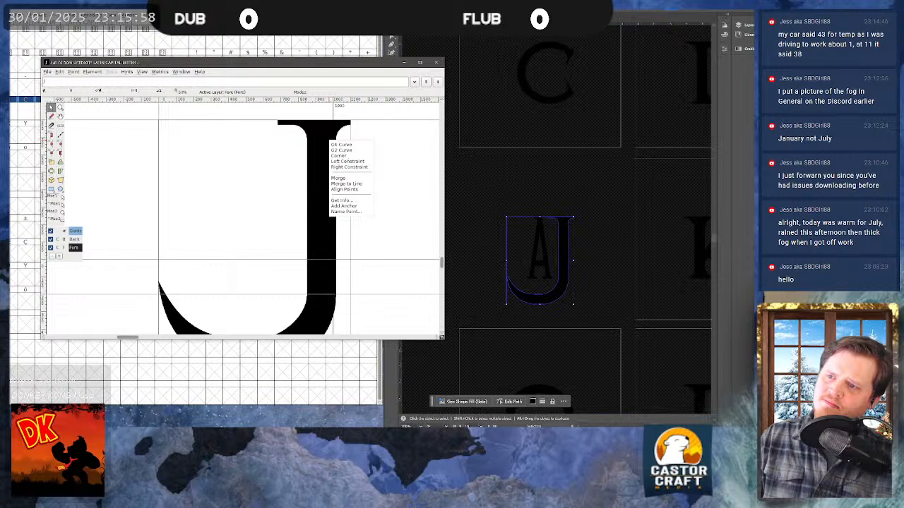
click(341, 201)
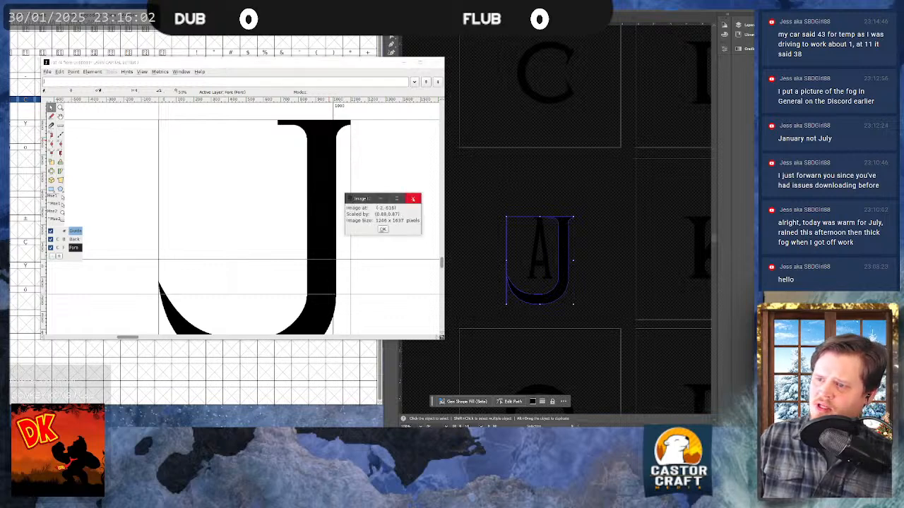
click(415, 201)
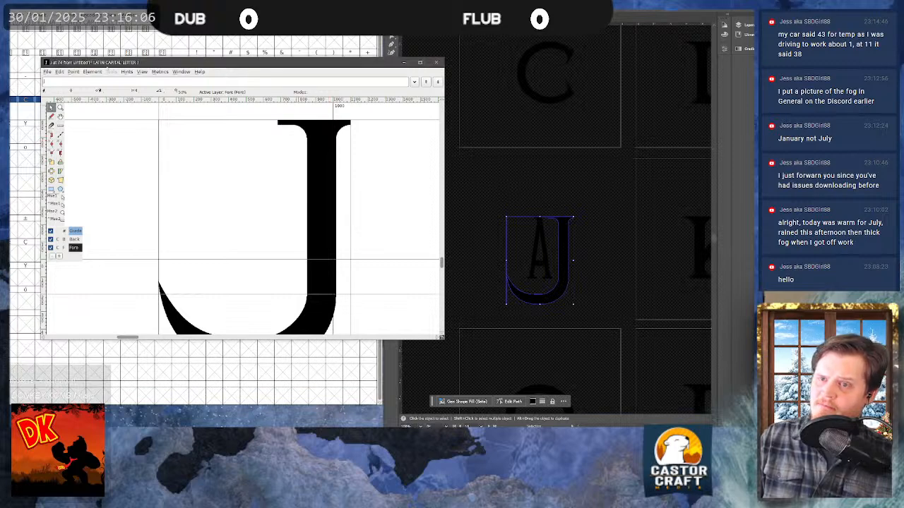
click(74, 72)
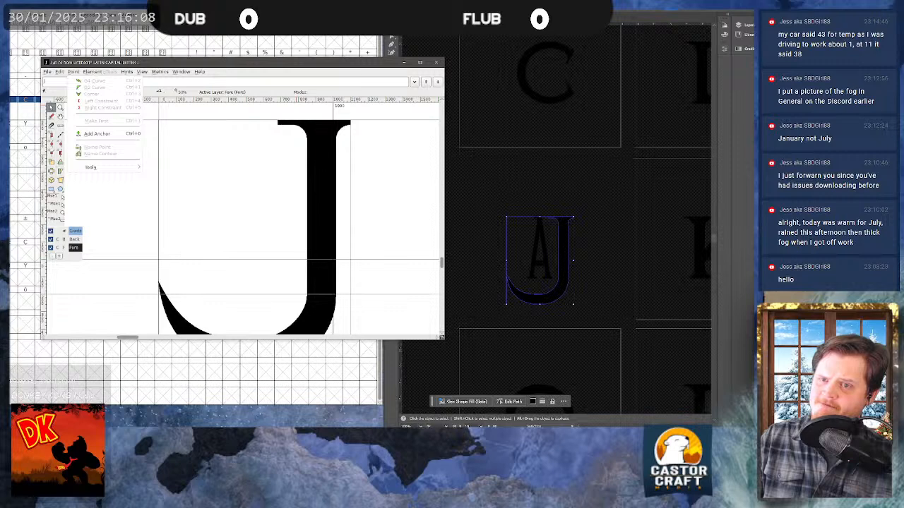
mouse_move(141, 73)
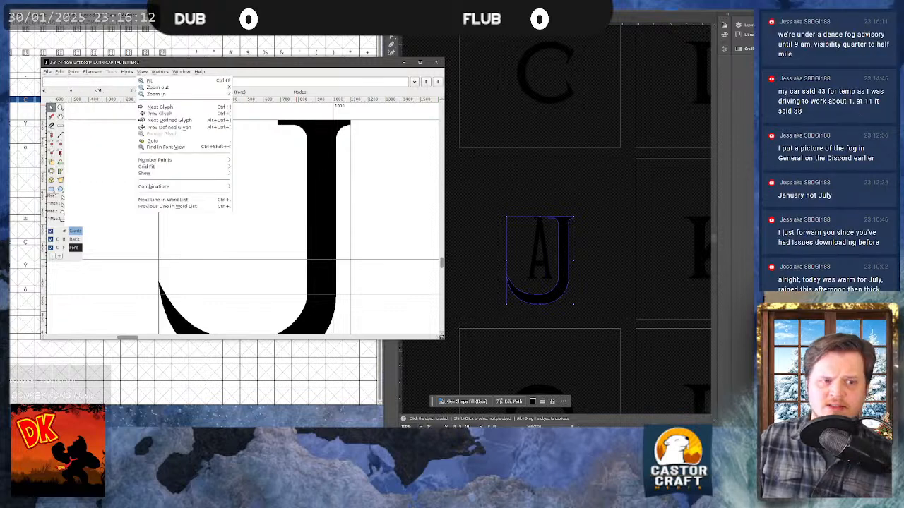
key(alt+Tab)
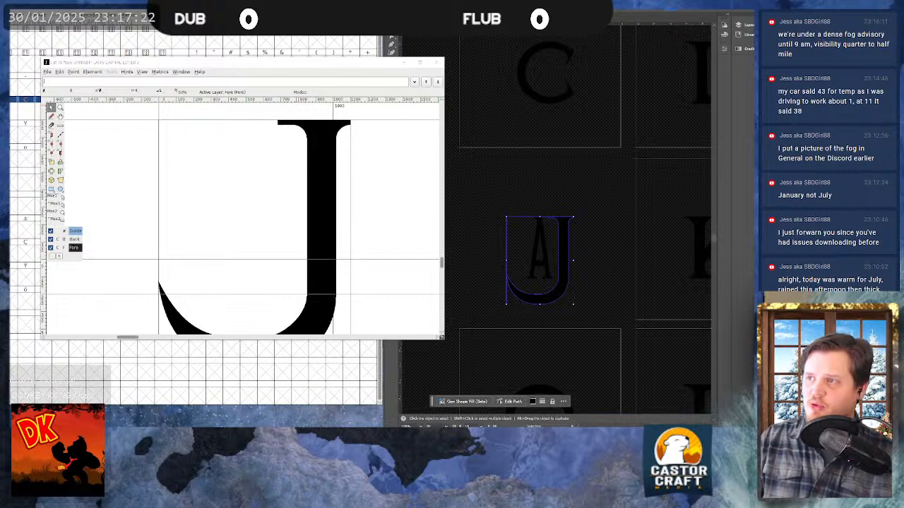
- Switch to Illustrator and delete the reference A from the J artboard, leaving only the J artwork
click(567, 60)
scroll(538, 212, right, 1)
shift+click(530, 234)
click(497, 238)
click(533, 242)
key(Delete)
scroll(534, 242, down, 1)
scroll(534, 226, down, 4)
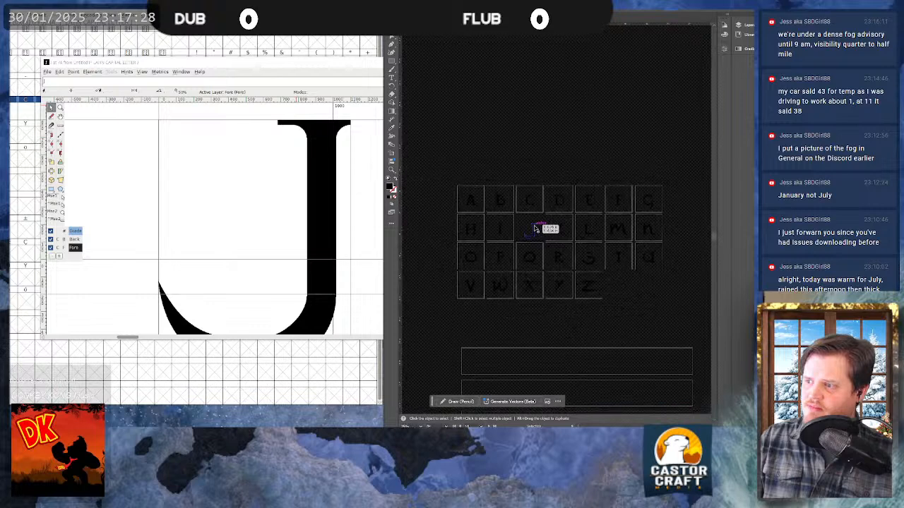
- Delete the extra wide artboards below the letter grid, leaving only the letter artboards
click(430, 53)
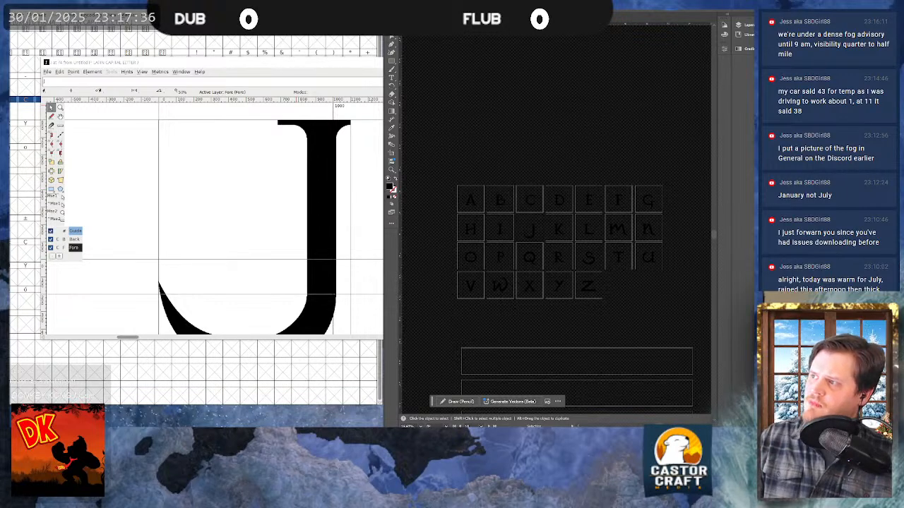
click(750, 15)
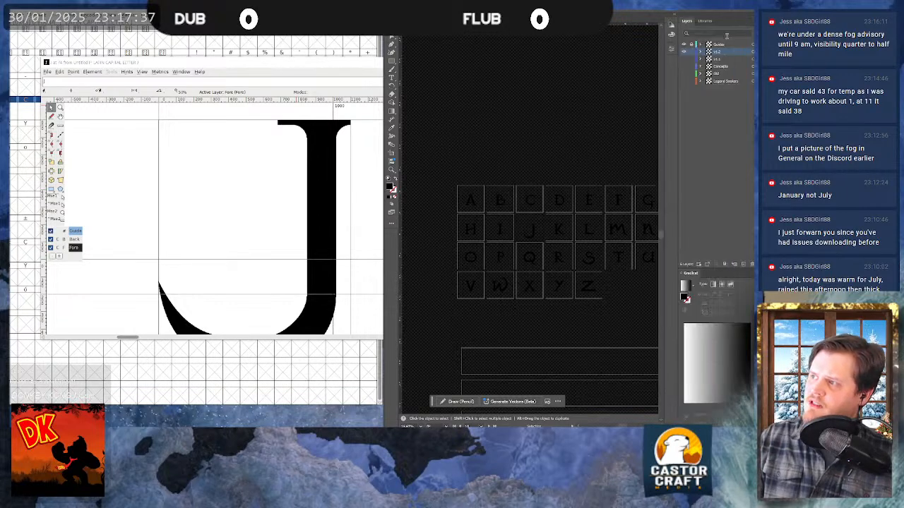
click(675, 15)
click(640, 201)
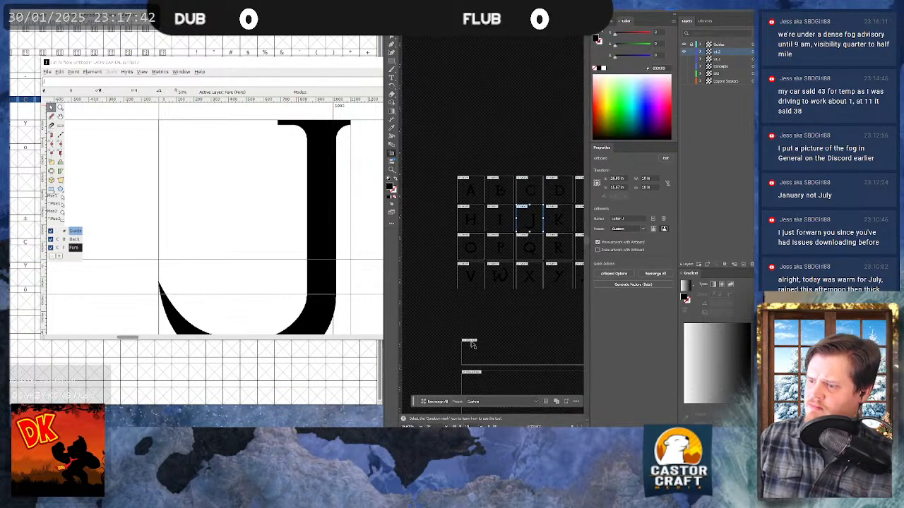
drag(472, 343, 472, 373)
scroll(472, 373, down, 1)
click(474, 367)
key(Delete)
click(469, 386)
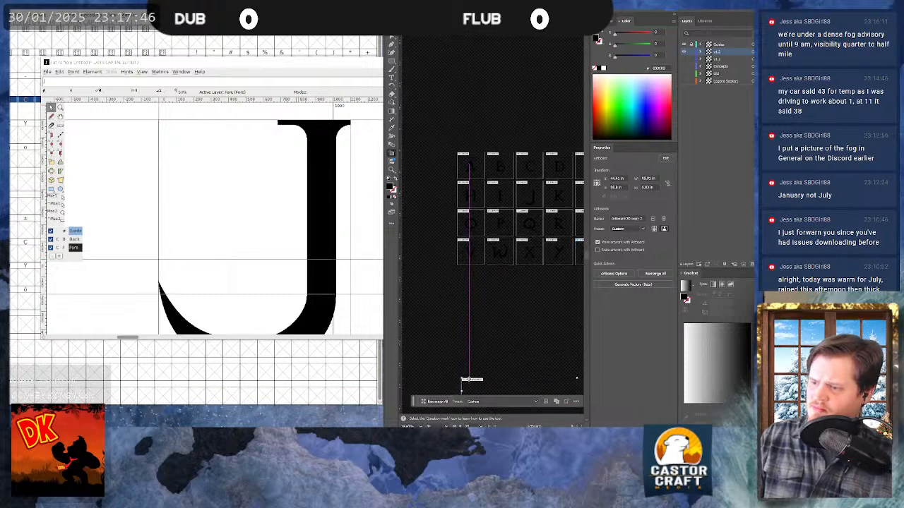
key(Delete)
key(Escape)
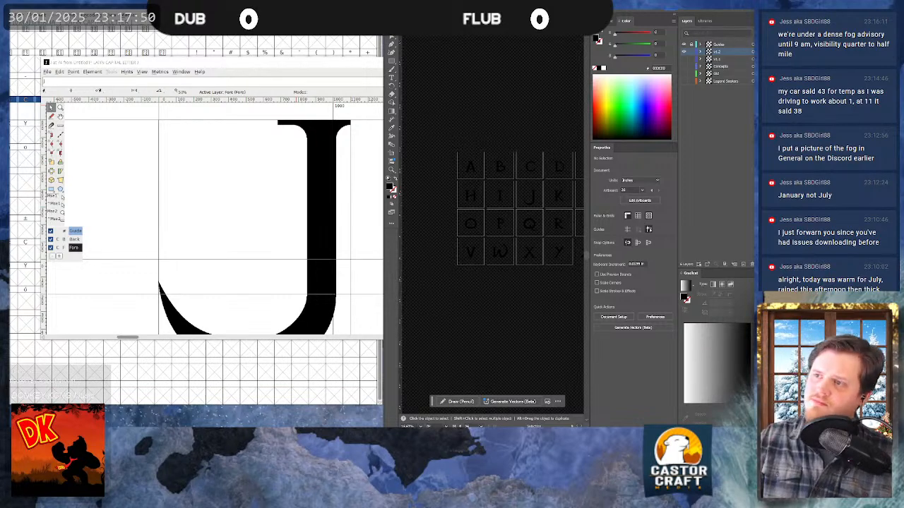
click(630, 200)
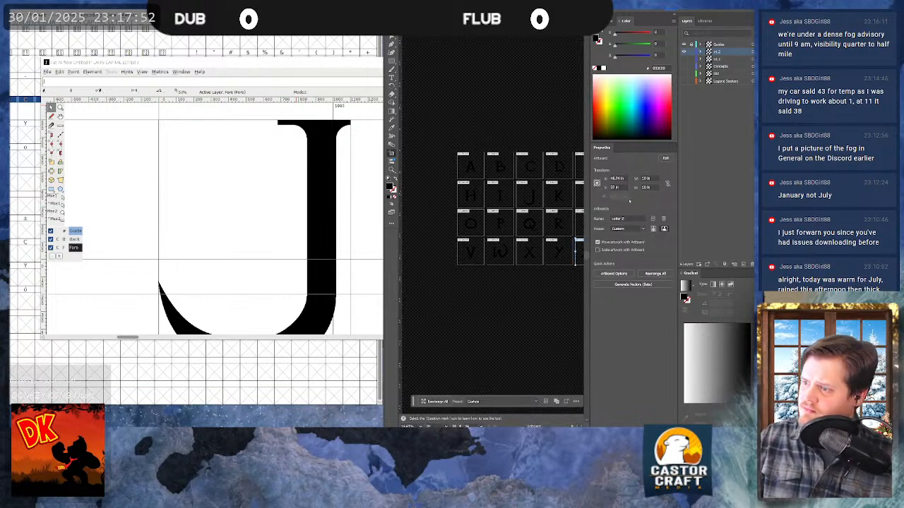
key(Escape)
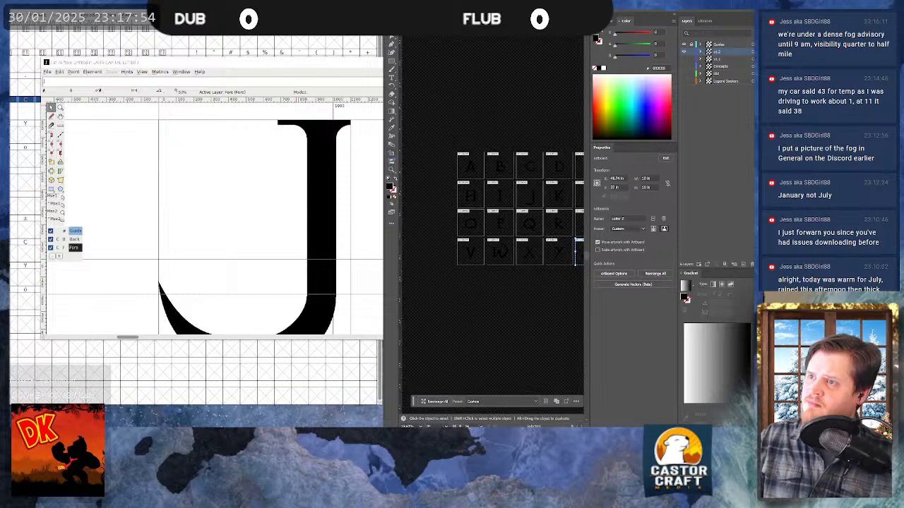
- Start an Export As and create and open a new destination folder named Font SVG Export
click(418, 8)
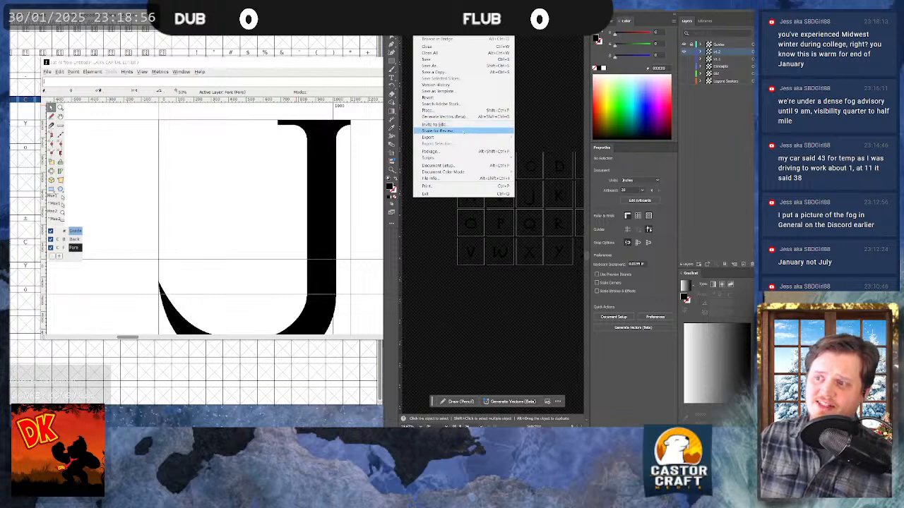
mouse_move(458, 137)
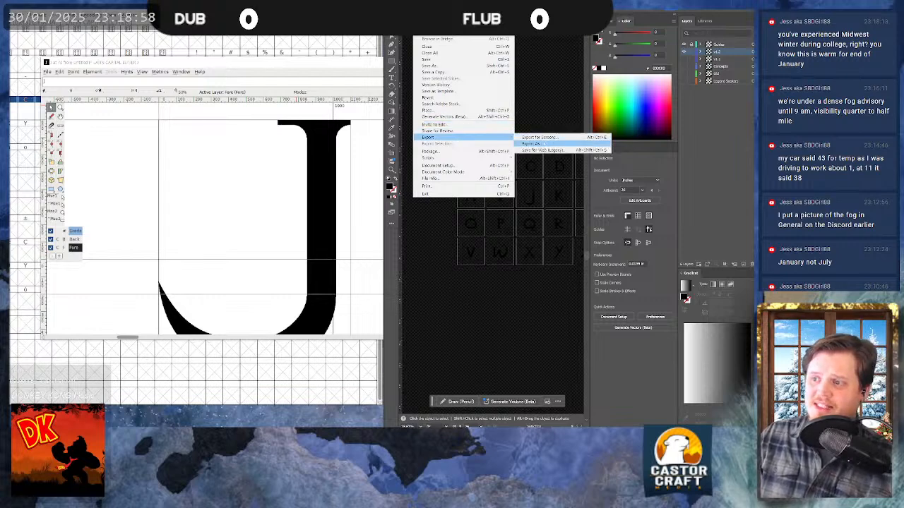
click(531, 143)
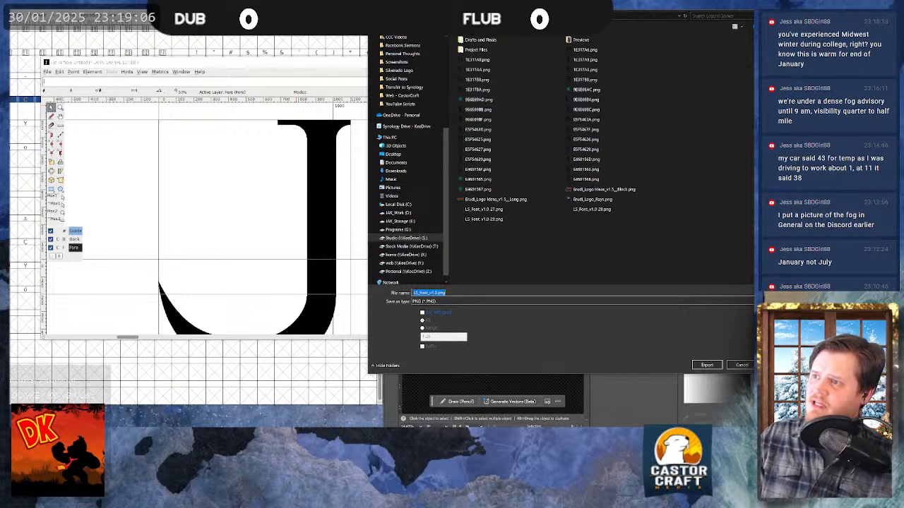
key(ctrl+shift+n)
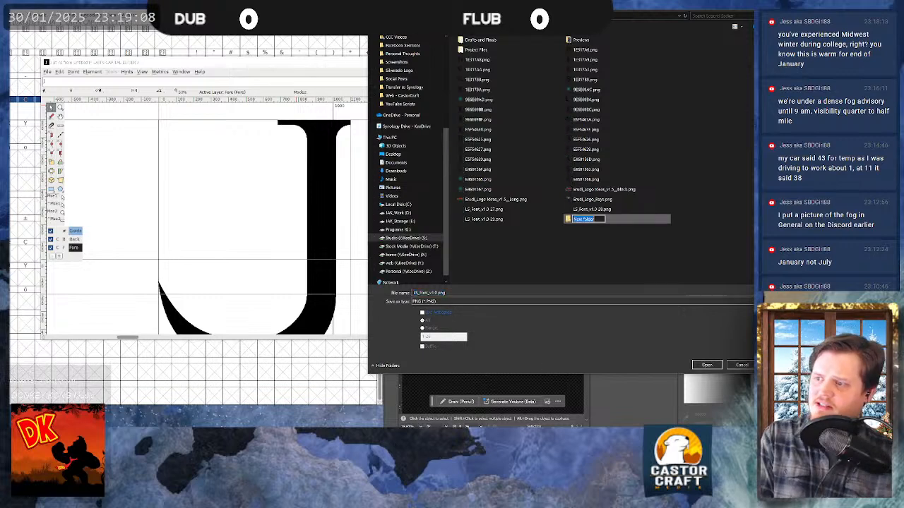
text(Font)
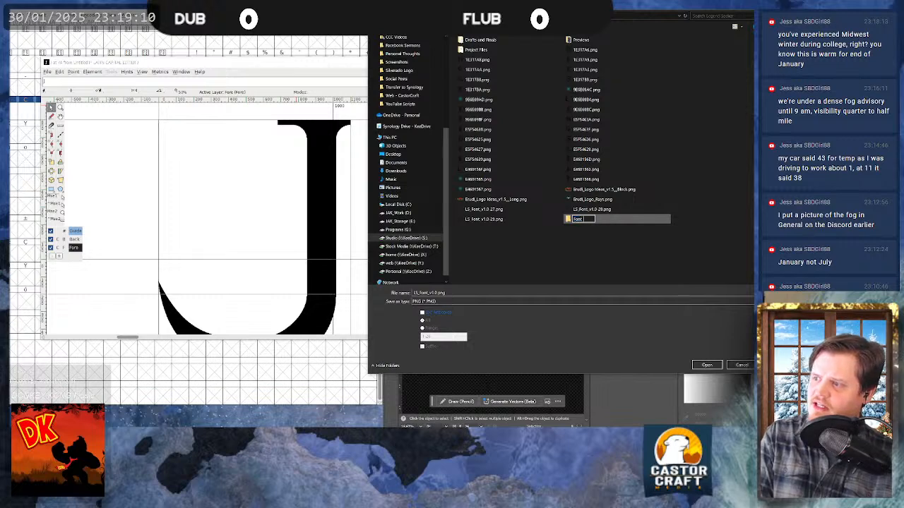
text(_SVG)
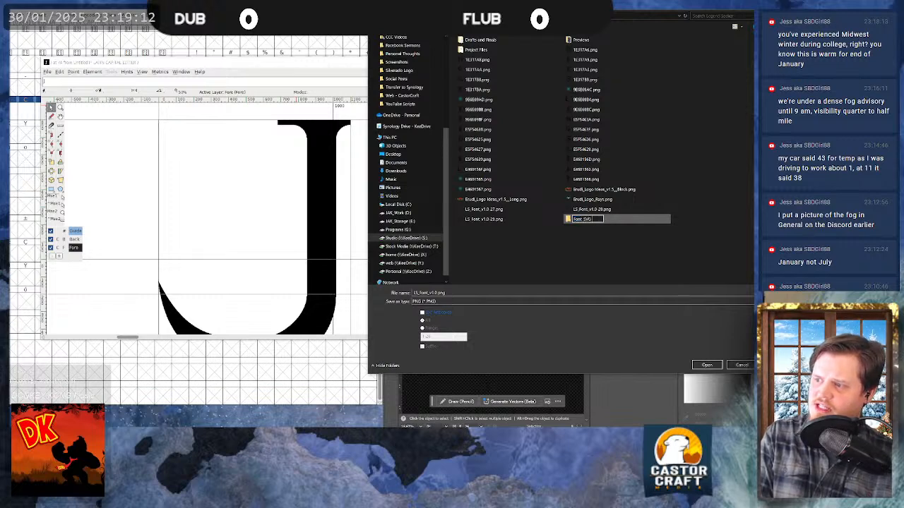
key(BackSpace)
text(G Export)
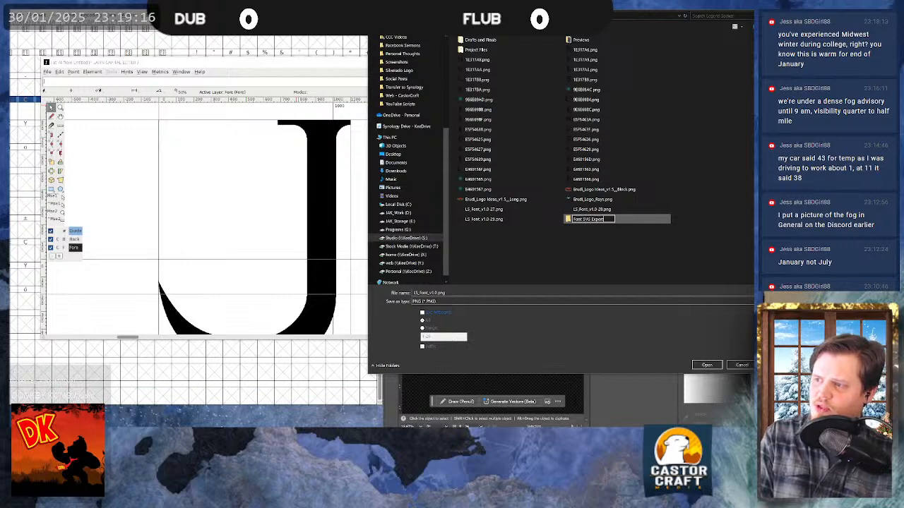
key(Return)
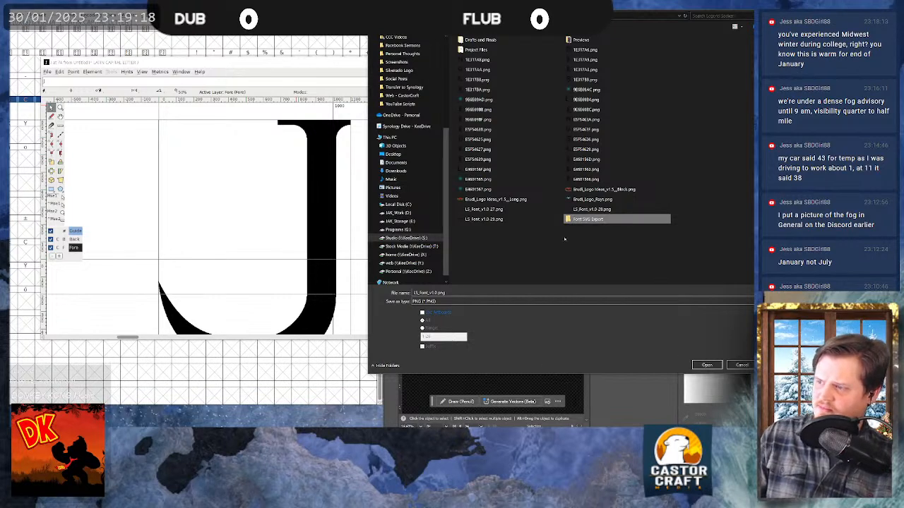
key(Return)
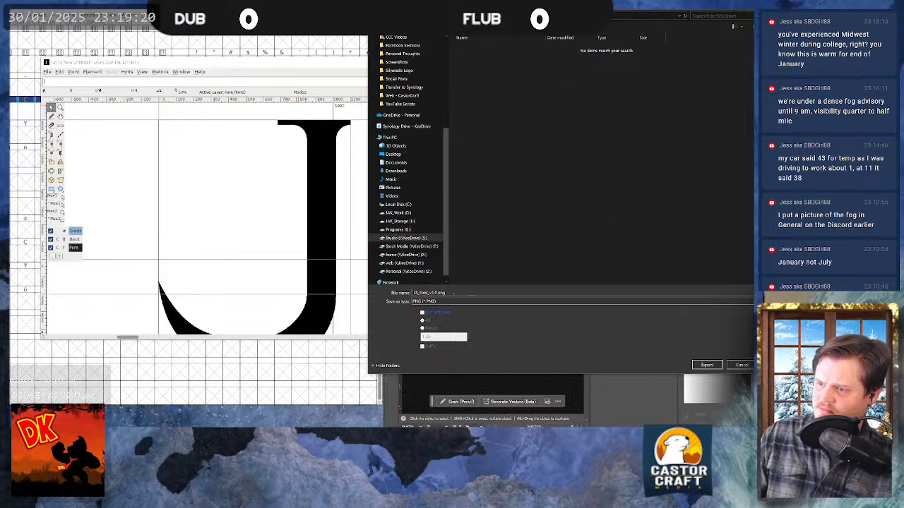
- Export the artboards as SVG files with Internal CSS styling, Layer Names object IDs and the Responsive option on
click(453, 302)
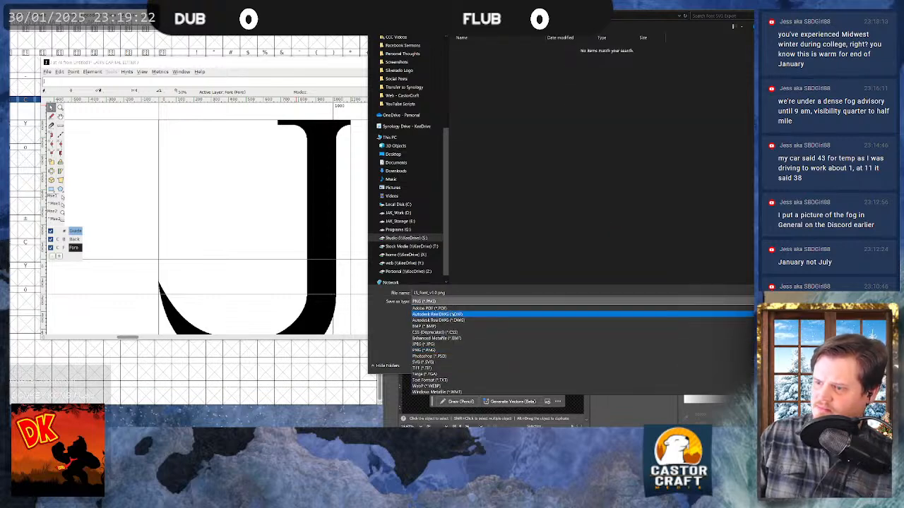
click(427, 362)
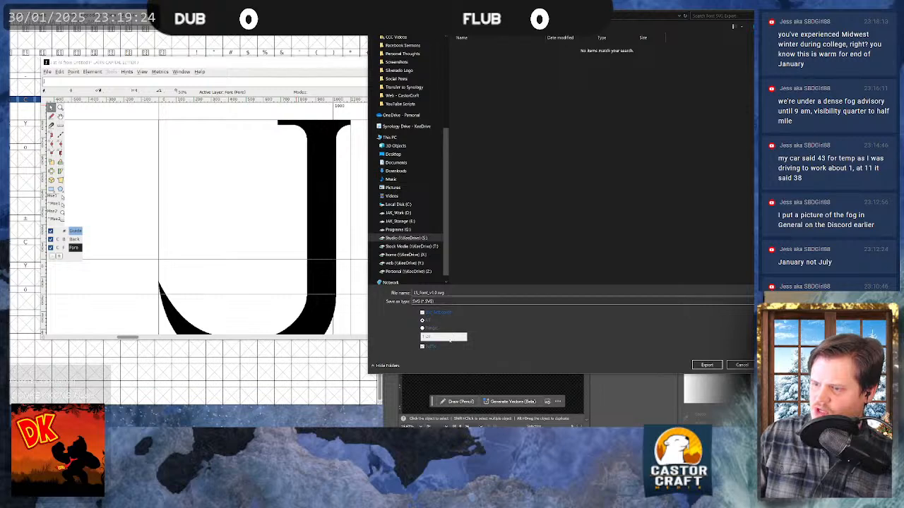
click(703, 365)
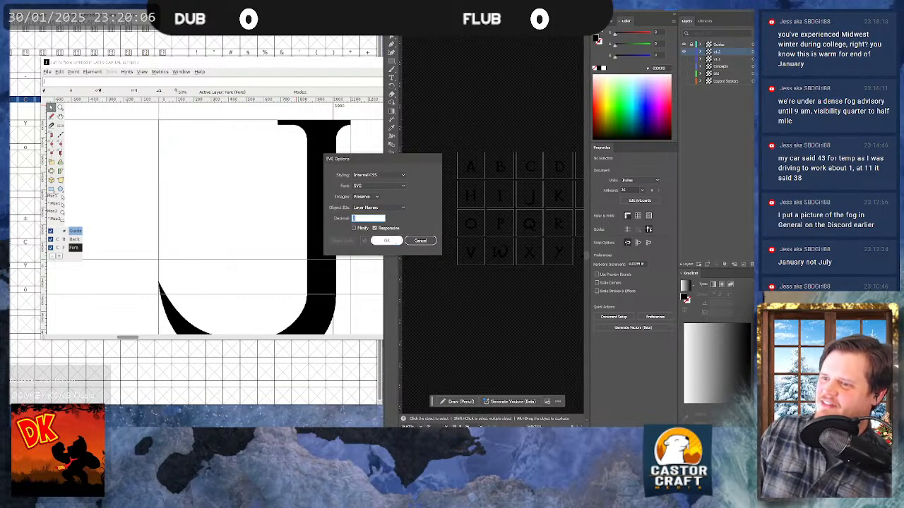
click(386, 241)
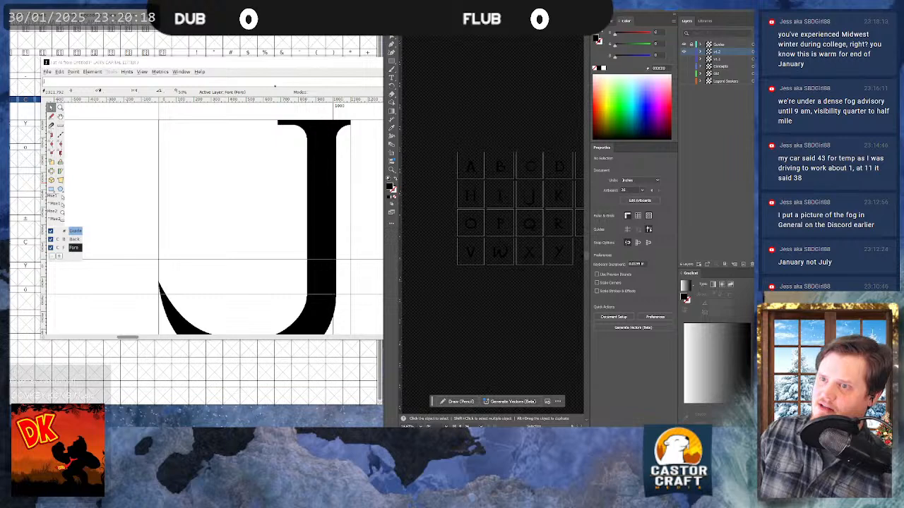
- Return to FontForge, close the J glyph window and create a new font
click(275, 85)
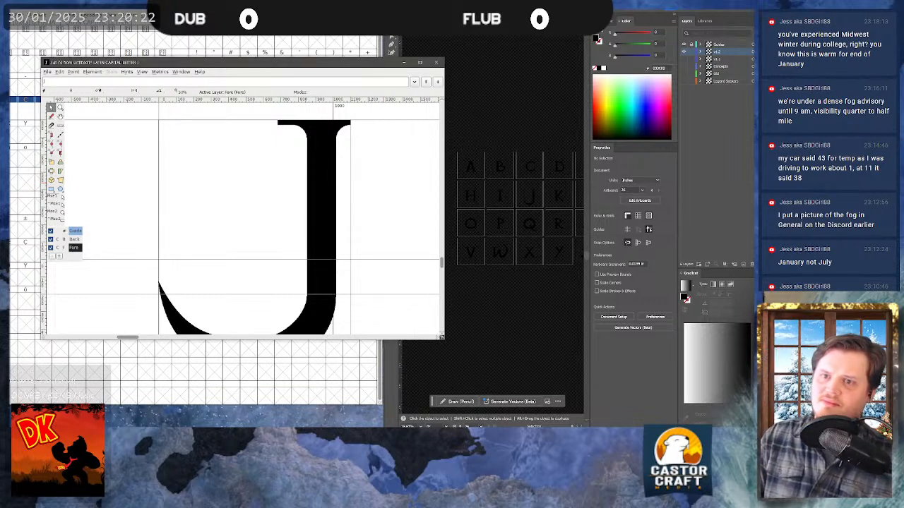
click(435, 62)
click(16, 15)
click(15, 14)
click(16, 15)
click(32, 77)
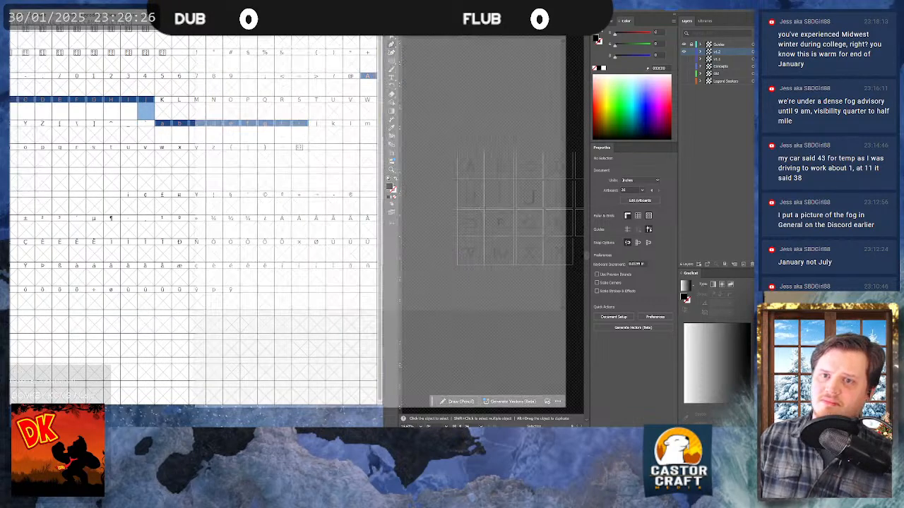
- Close the old font with the pasted letters and put the new font's window in its place
drag(113, 6, 115, 7)
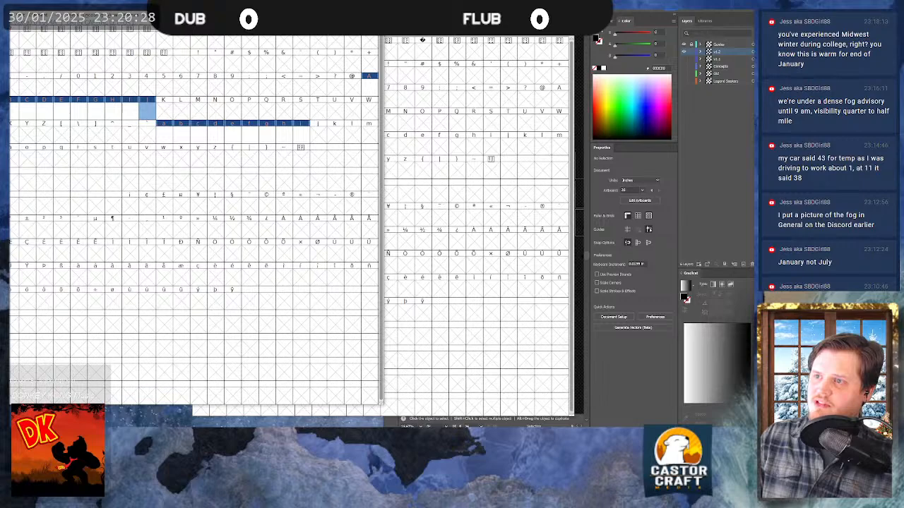
click(374, 6)
click(383, 226)
drag(339, 15, 155, 5)
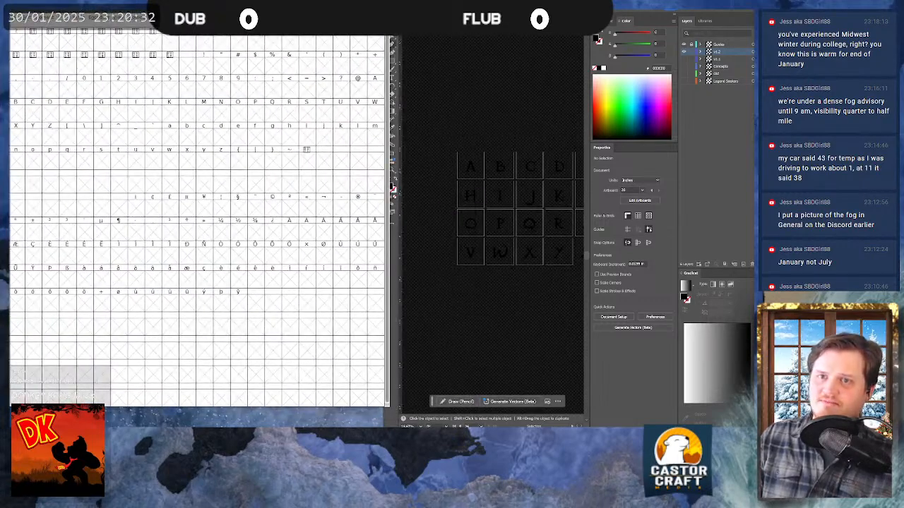
click(15, 18)
click(28, 104)
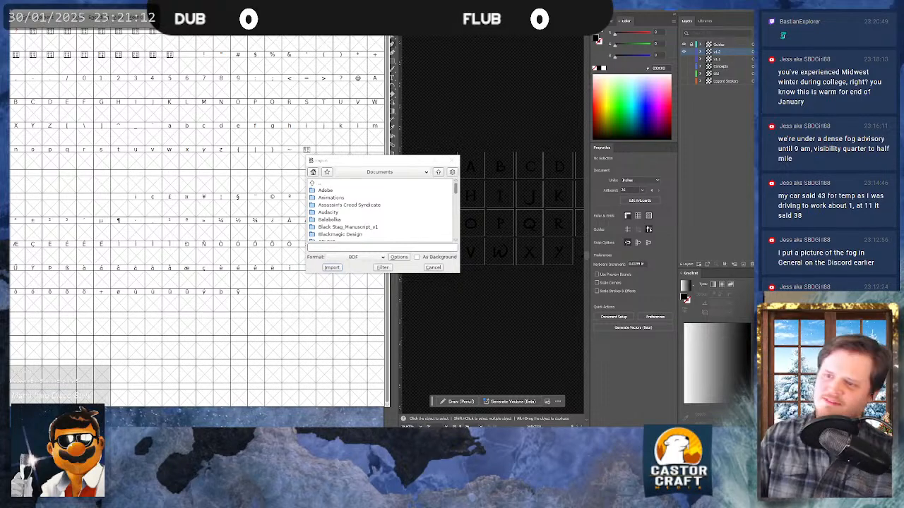
click(381, 161)
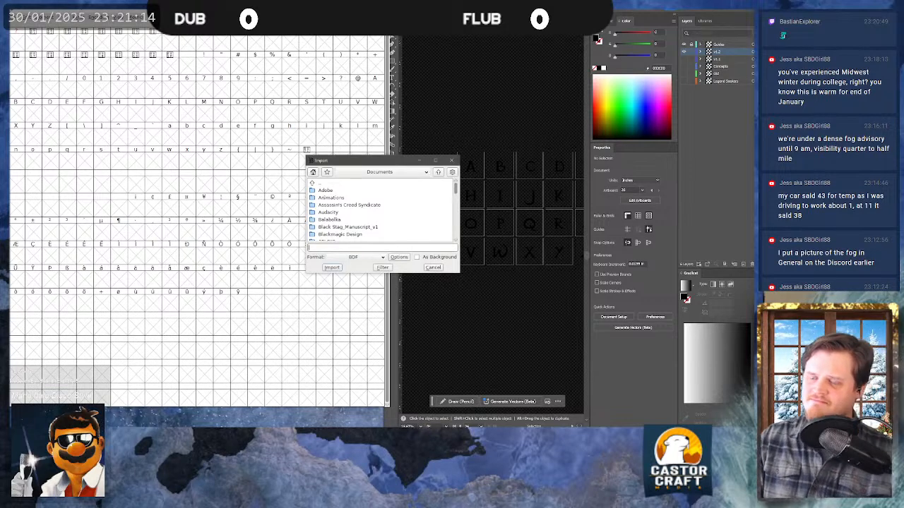
click(386, 171)
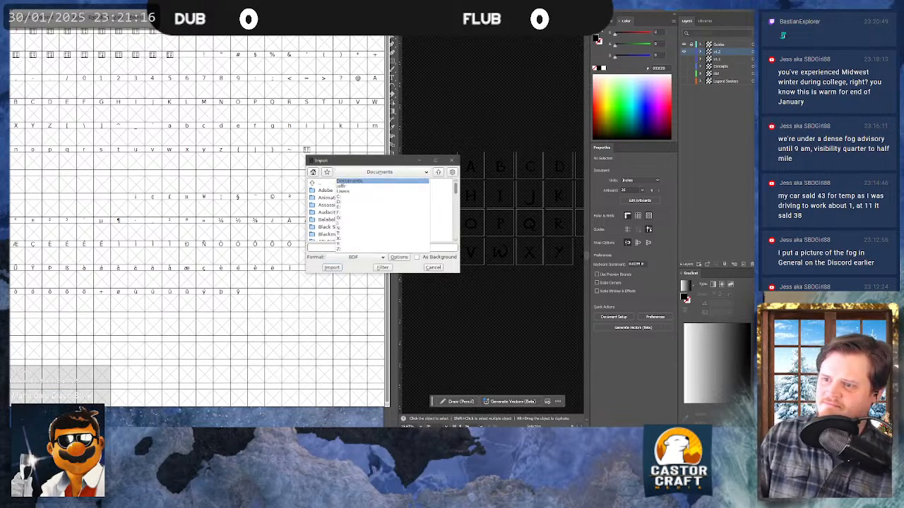
click(385, 163)
drag(385, 162, 1, 163)
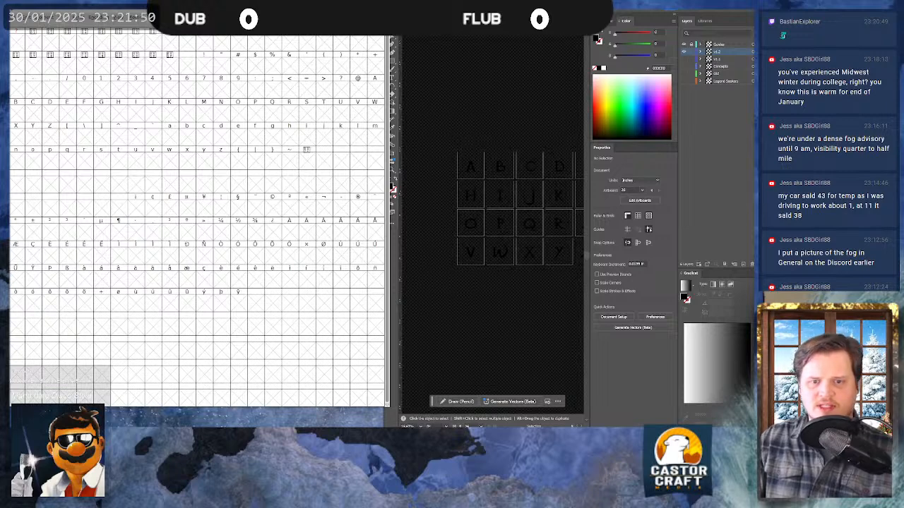
- Start an import, browse to the Font SVG Export folder inside Legend Seekers Temp, and set the format to SVG
click(16, 17)
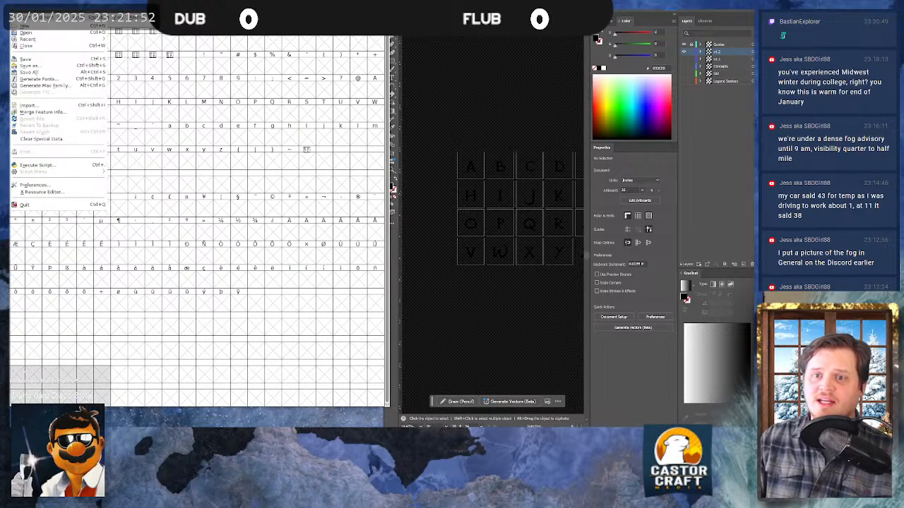
click(41, 108)
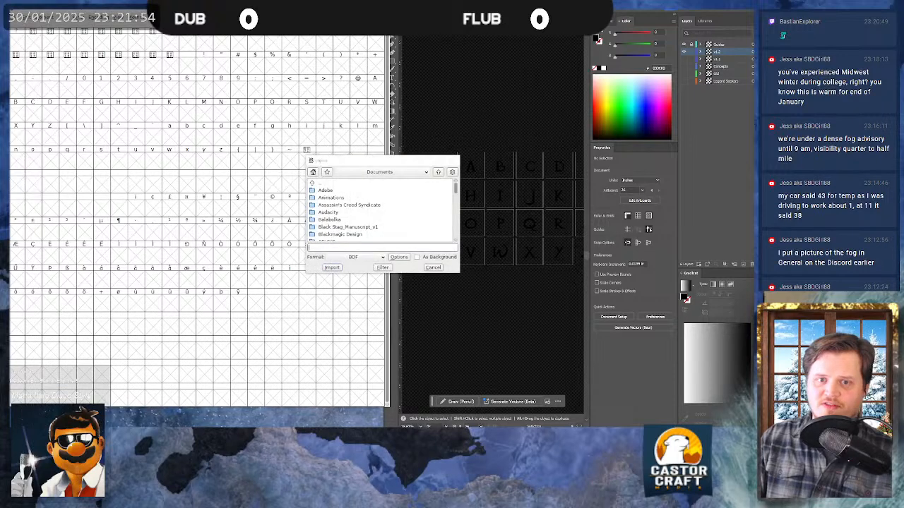
scroll(381, 208, down, 5)
scroll(373, 191, down, 4)
scroll(381, 208, up, 4)
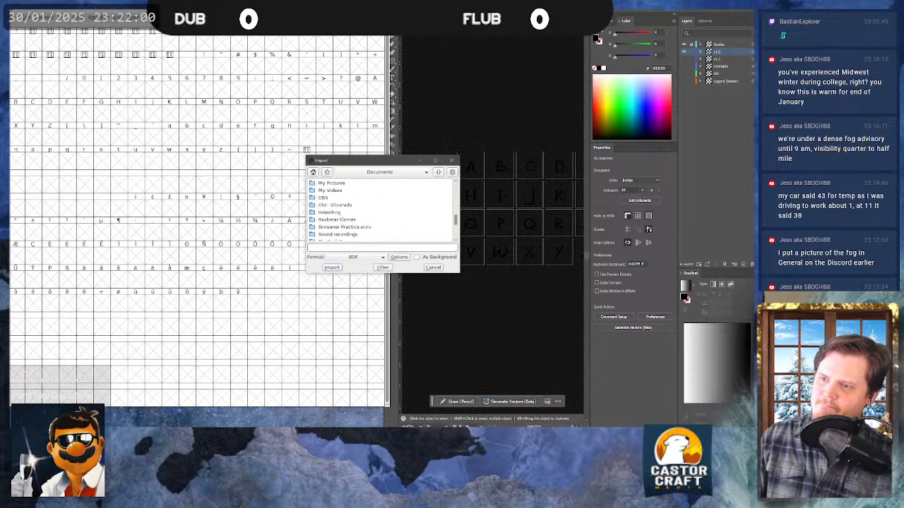
scroll(381, 209, up, 2)
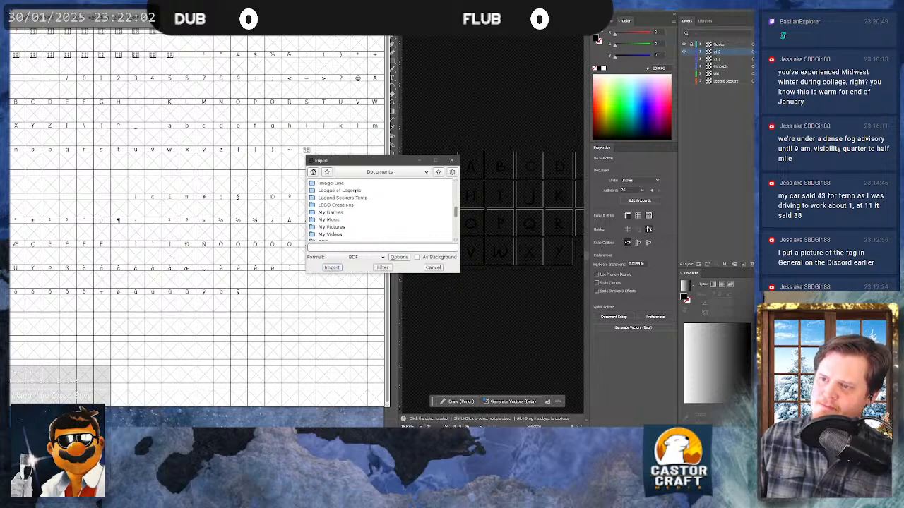
click(353, 198)
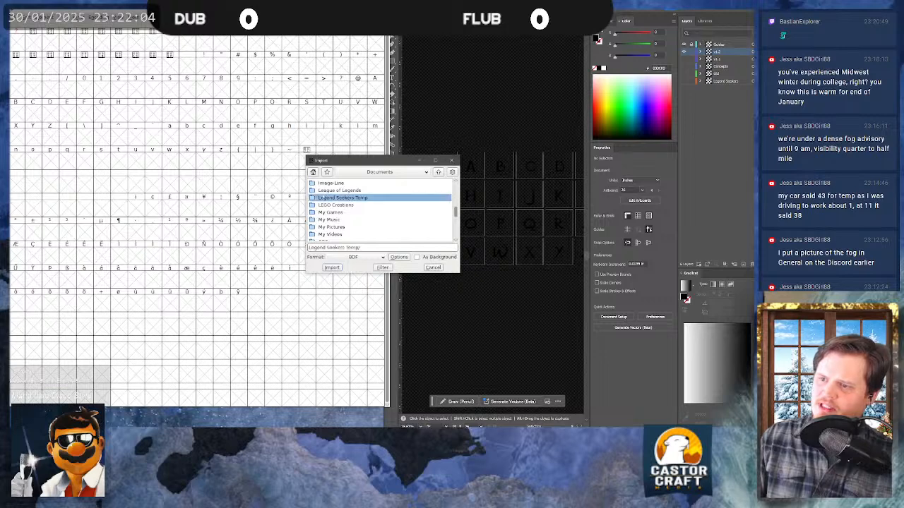
double_click(343, 198)
double_click(343, 191)
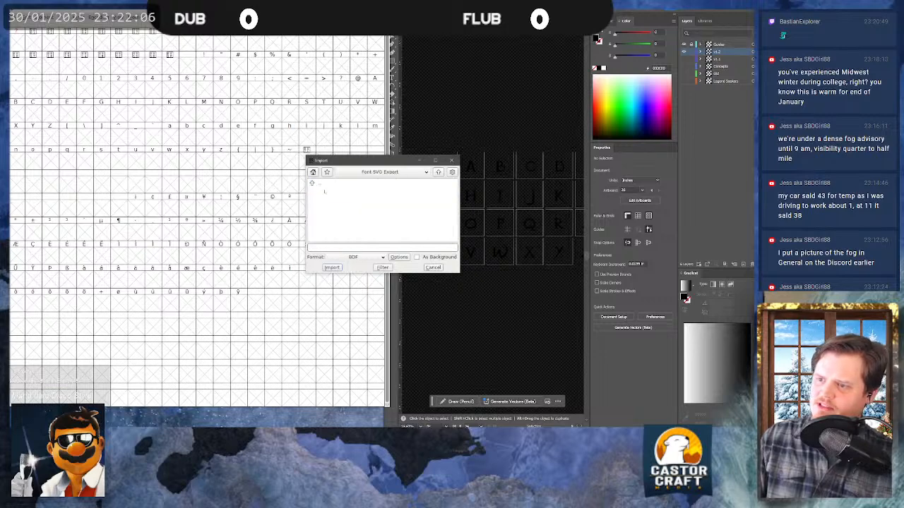
click(365, 257)
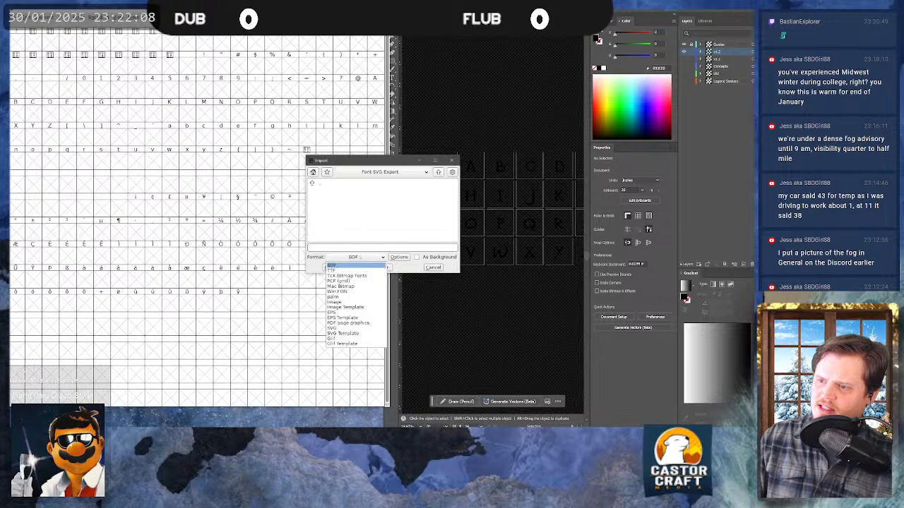
click(331, 327)
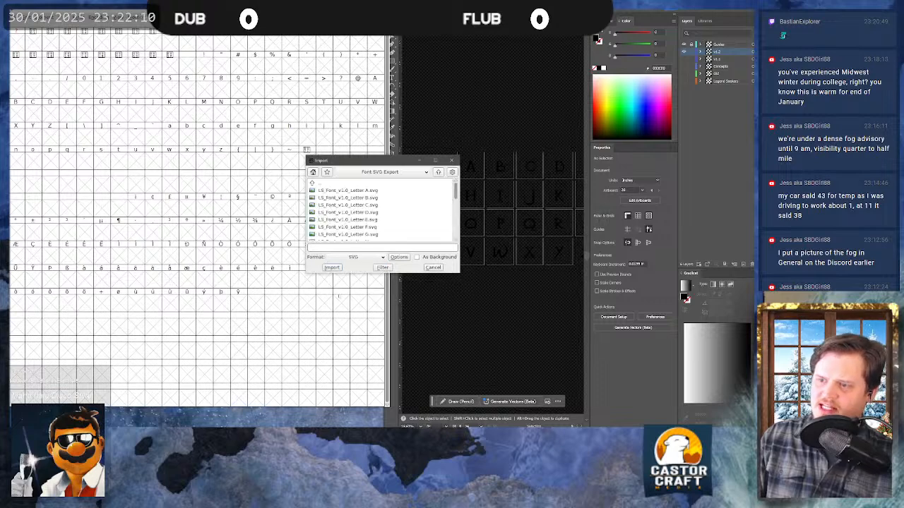
- Try to import LS_Font_v1.0_Letter A.svg with Scale to fit turned off in the import parameters
click(366, 190)
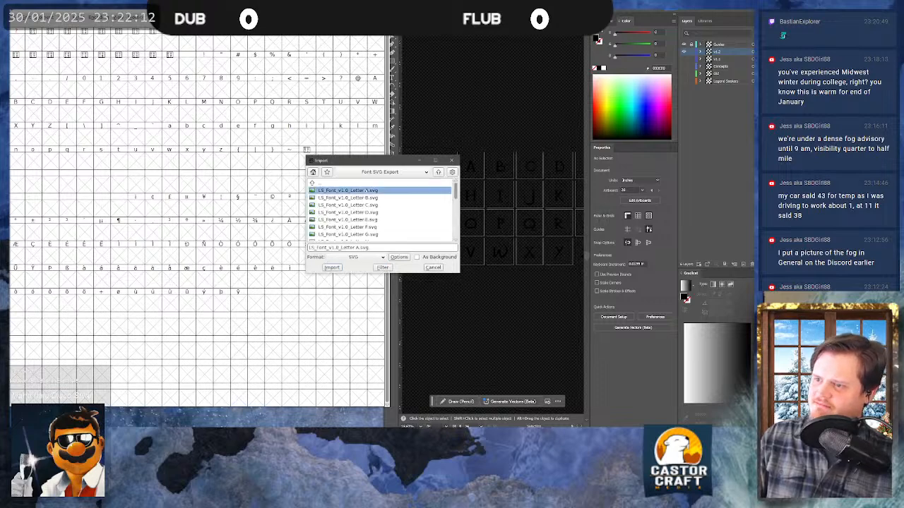
double_click(366, 190)
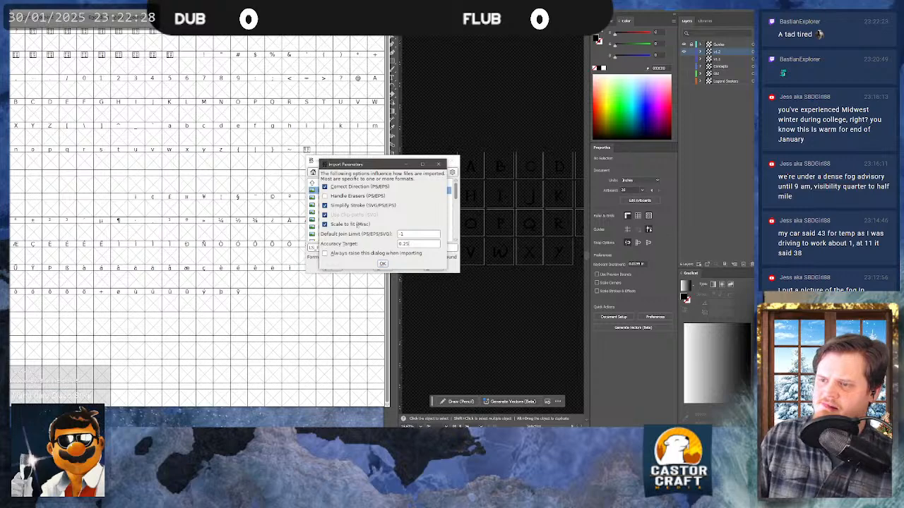
click(358, 225)
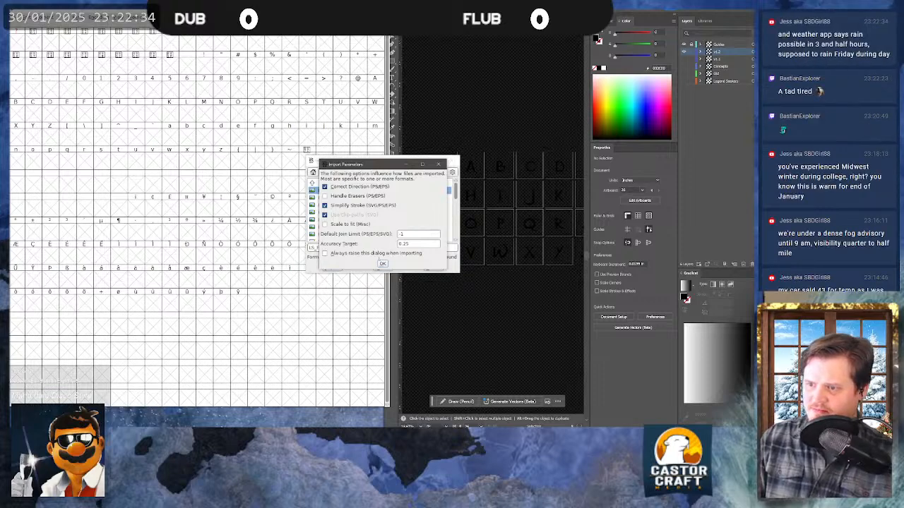
click(382, 263)
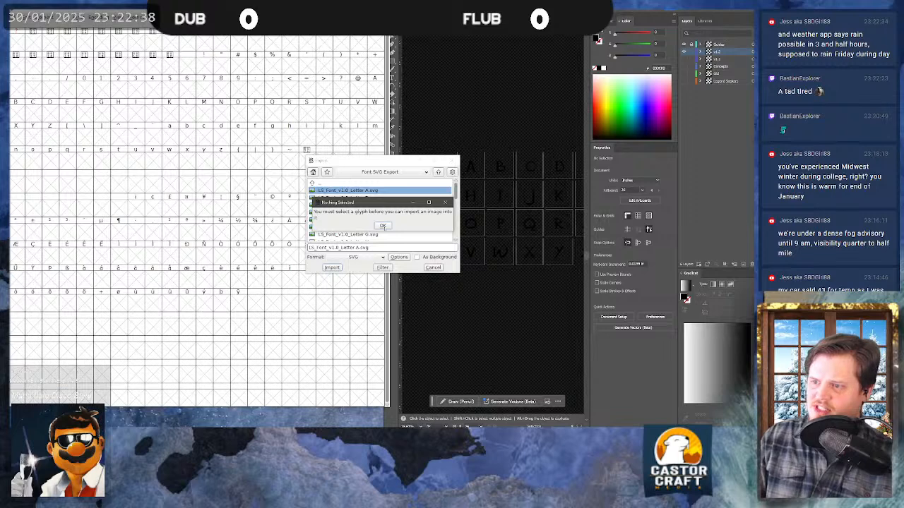
click(383, 226)
- Select the capital A glyph cell and import LS_Font_v1.0_Letter A.svg into it
click(374, 87)
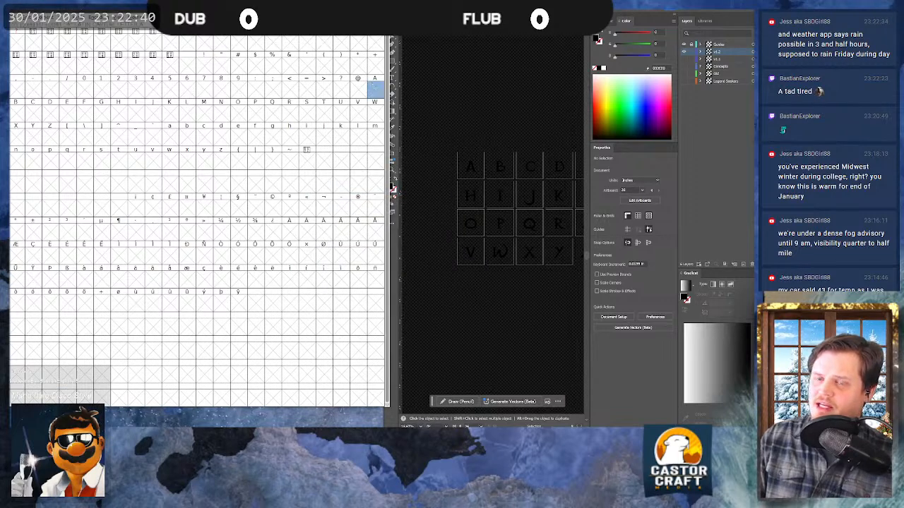
click(15, 18)
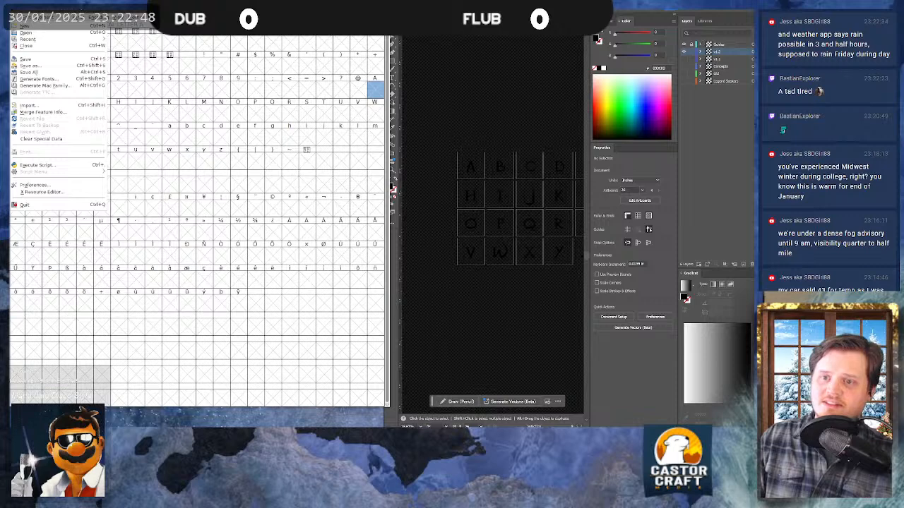
key(Escape)
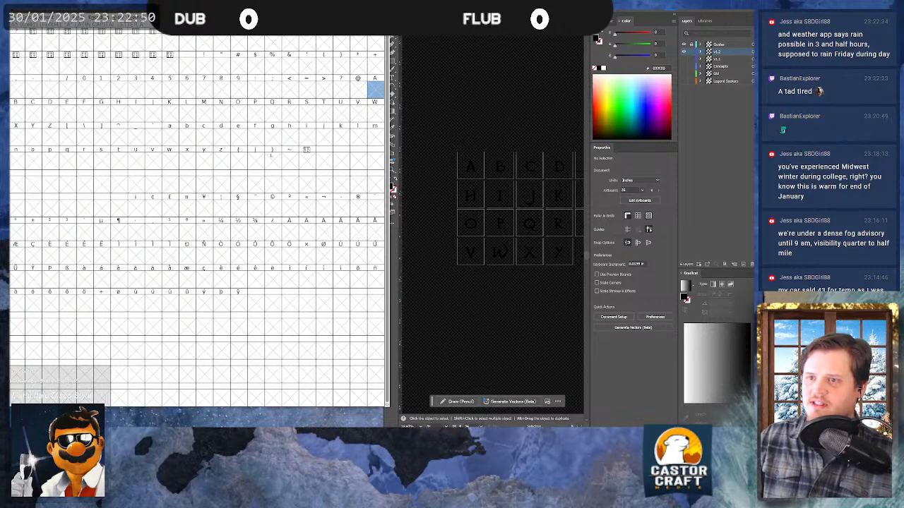
key(ctrl+shift+i)
double_click(366, 191)
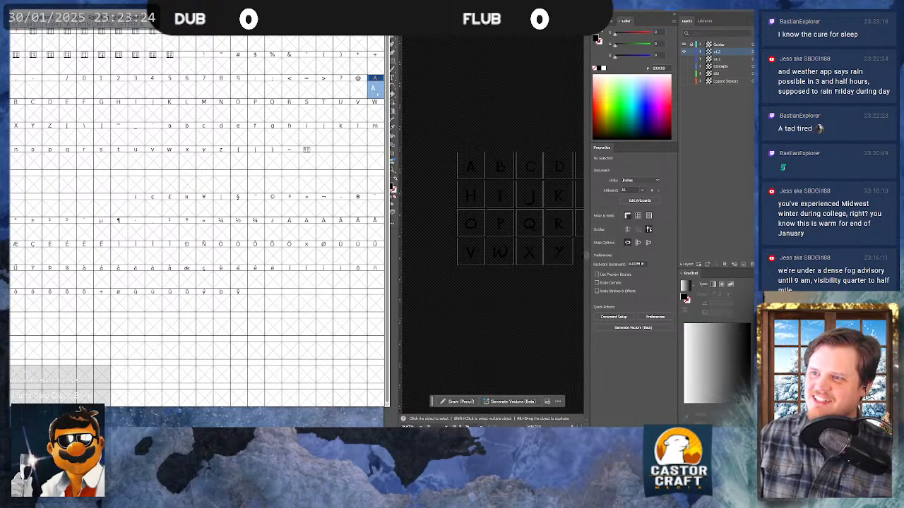
- Open the capital A glyph and move its whole outline up and left, near the ascent line and the glyph origin's vertical line
double_click(376, 92)
scroll(378, 200, down, 2)
scroll(379, 200, down, 3)
scroll(378, 200, up, 3)
scroll(377, 212, up, 2)
drag(374, 248, 346, 196)
scroll(347, 226, down, 5)
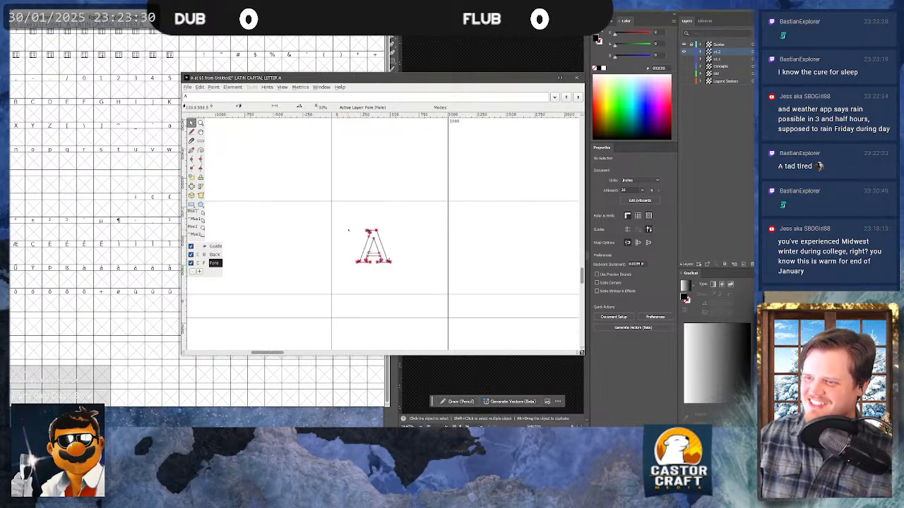
scroll(412, 267, up, 3)
scroll(407, 262, down, 2)
drag(299, 163, 404, 257)
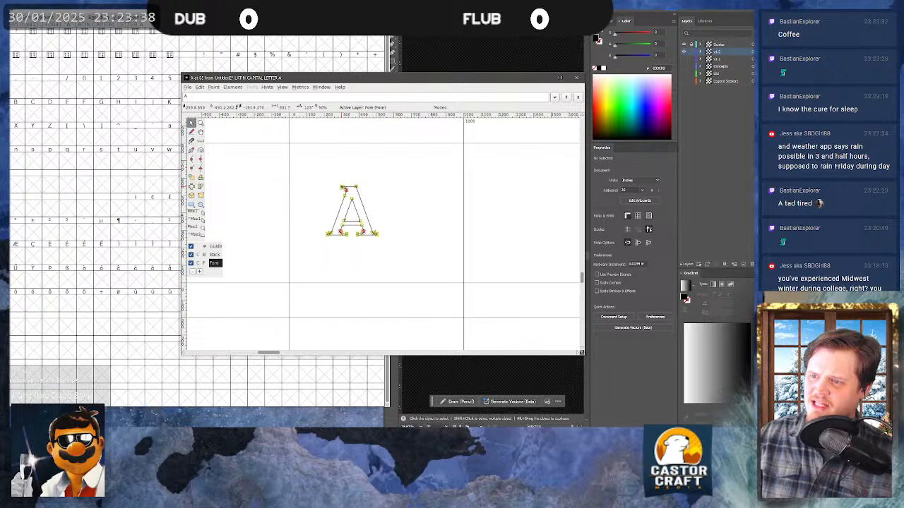
drag(343, 188, 312, 149)
- Try to enlarge the A outline from its lower-right corner point, undoing each attempt
drag(344, 195, 360, 225)
key(ctrl+z)
drag(345, 195, 368, 220)
key(ctrl+z)
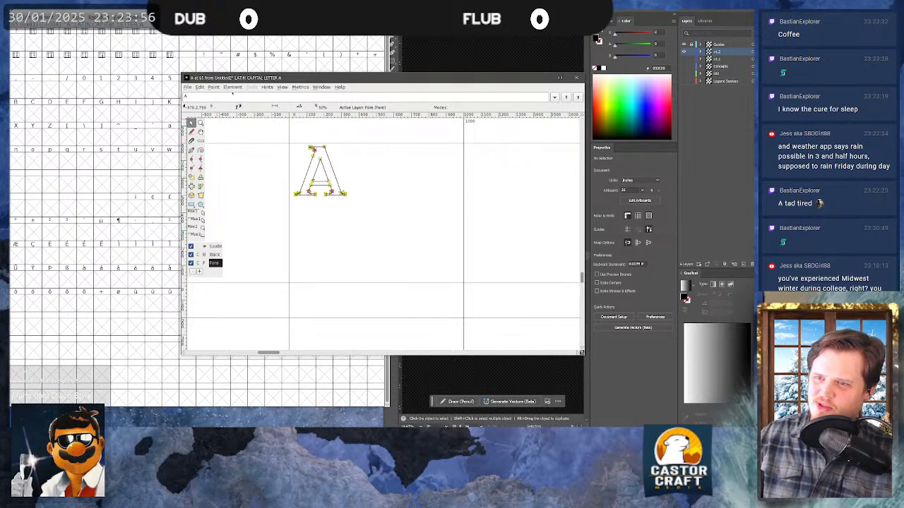
drag(305, 77, 203, 47)
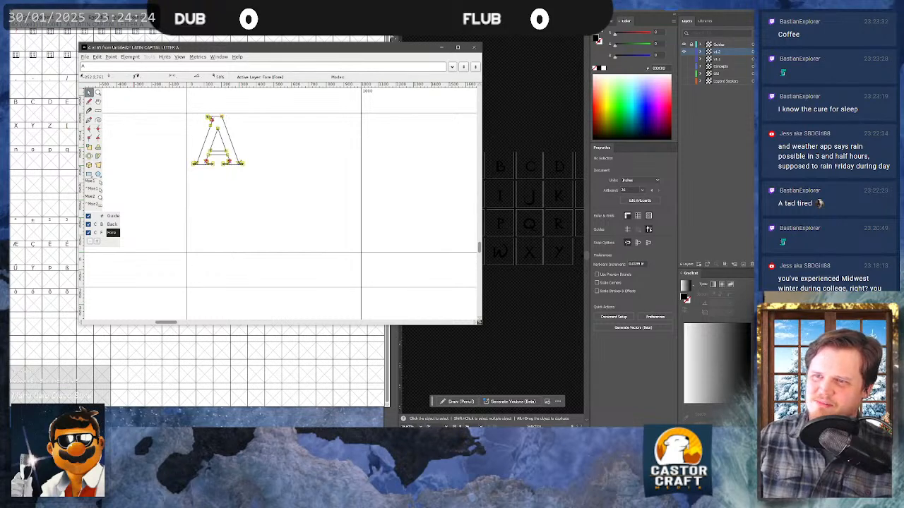
click(180, 58)
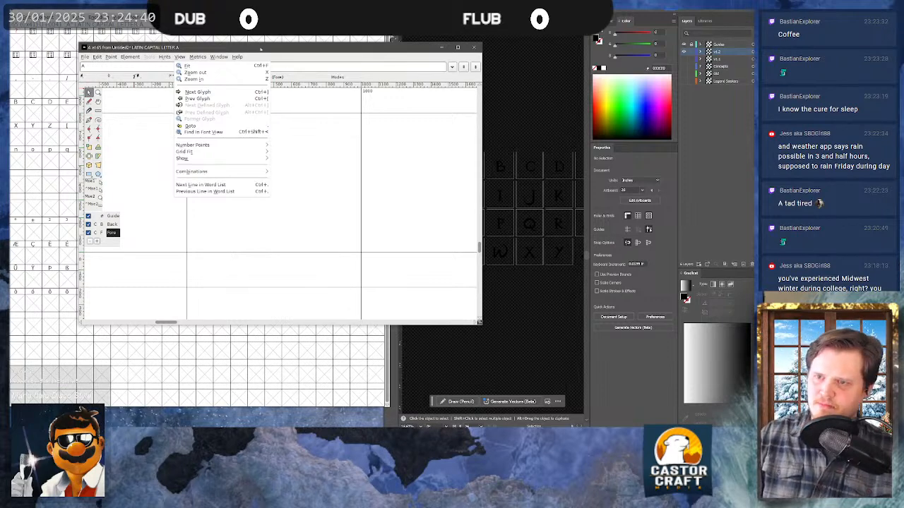
click(309, 220)
drag(295, 206, 158, 115)
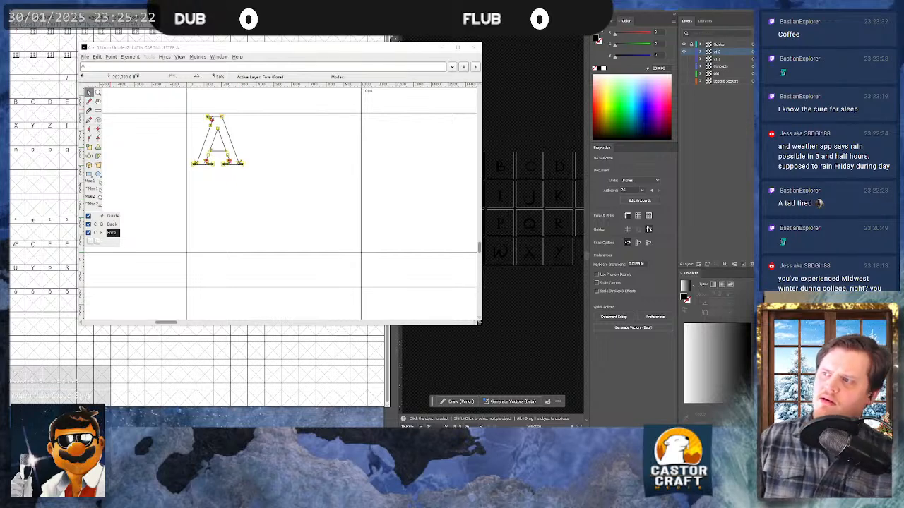
- Switch to Illustrator, look over the grid of letter artboards and clear the letter selection
key(alt+Tab)
click(731, 15)
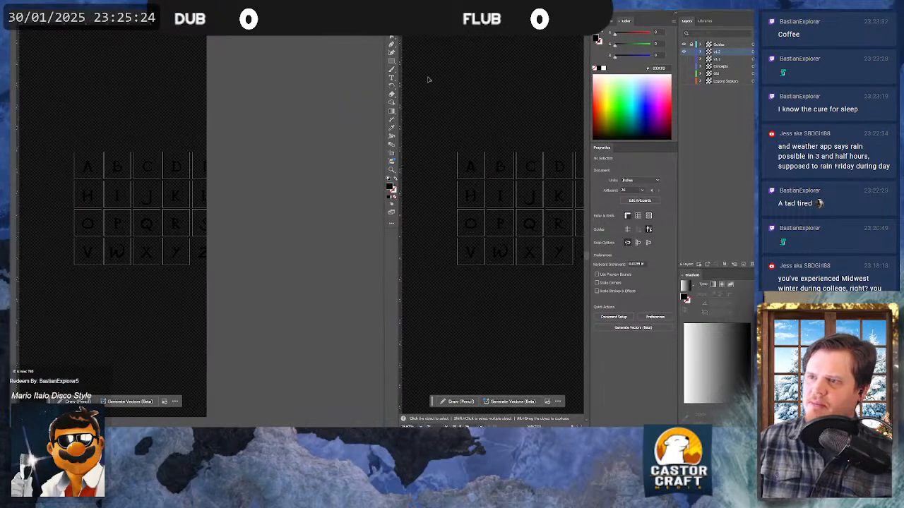
drag(343, 111, 154, 212)
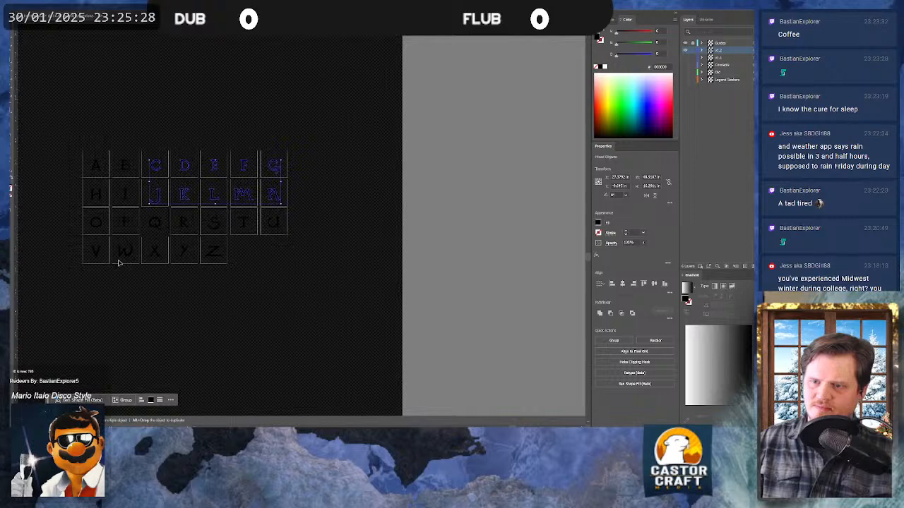
scroll(117, 260, left, 2)
scroll(94, 220, up, 5)
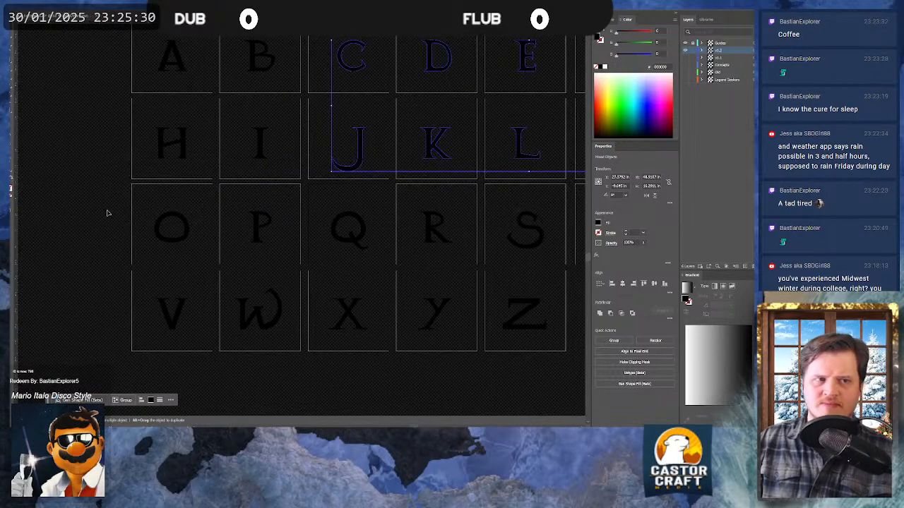
scroll(100, 214, down, 3)
click(453, 269)
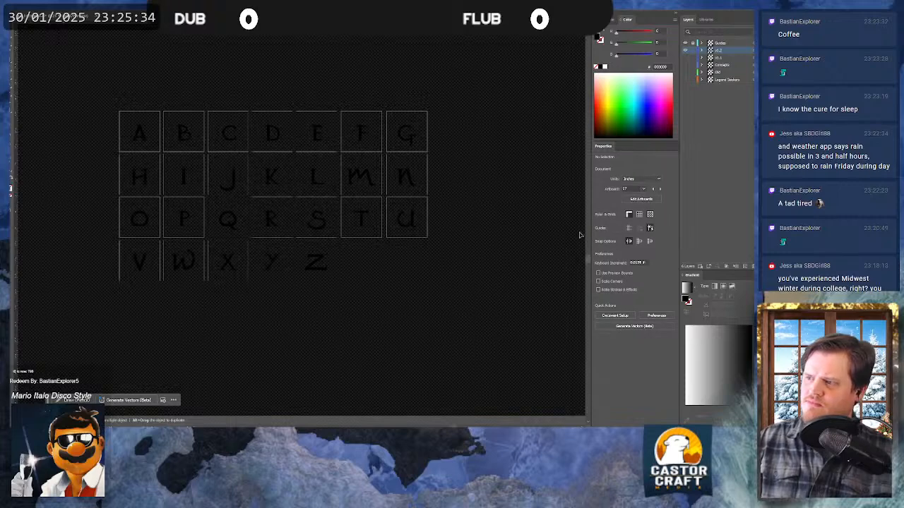
- Enter artboard editing and check the Letter Q artboard's size and available presets in its options, cancelling without changes
click(641, 199)
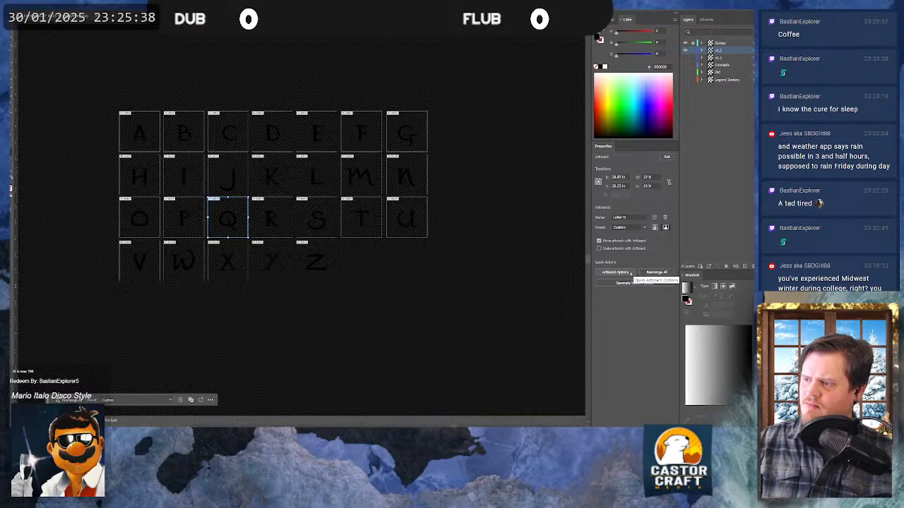
click(628, 272)
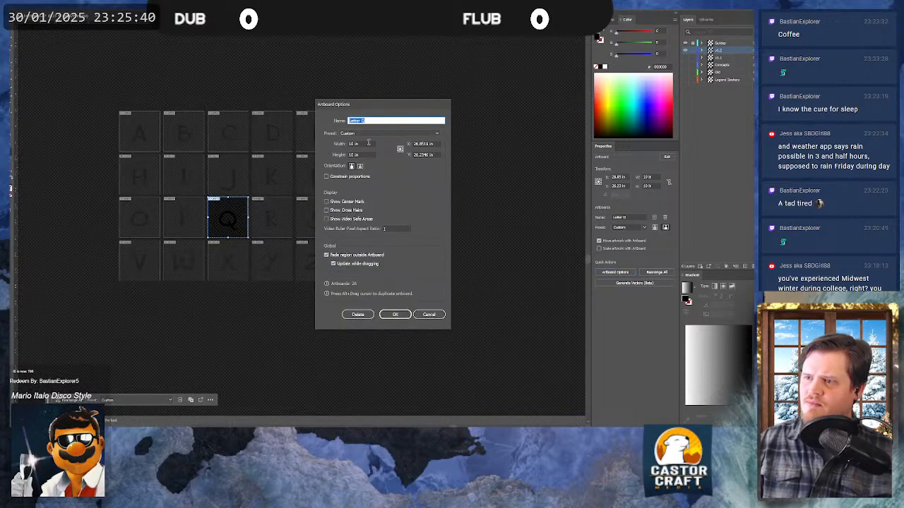
click(367, 143)
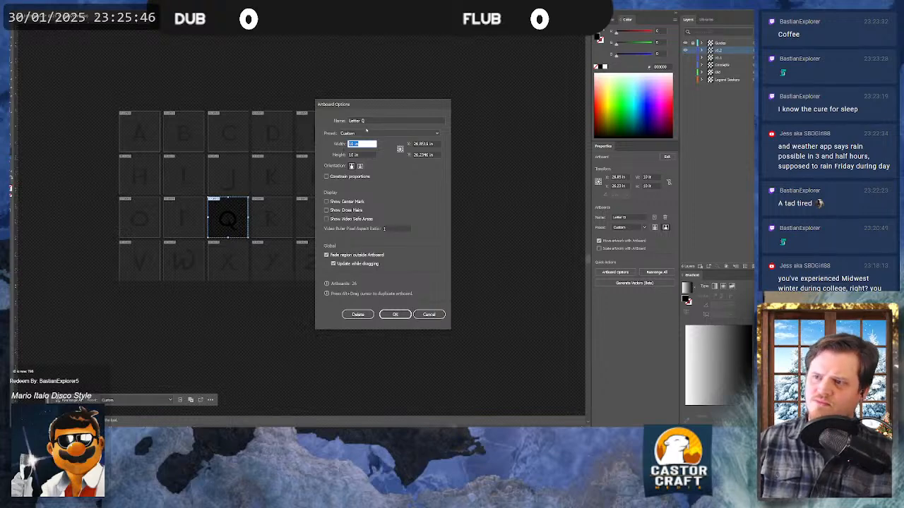
click(387, 133)
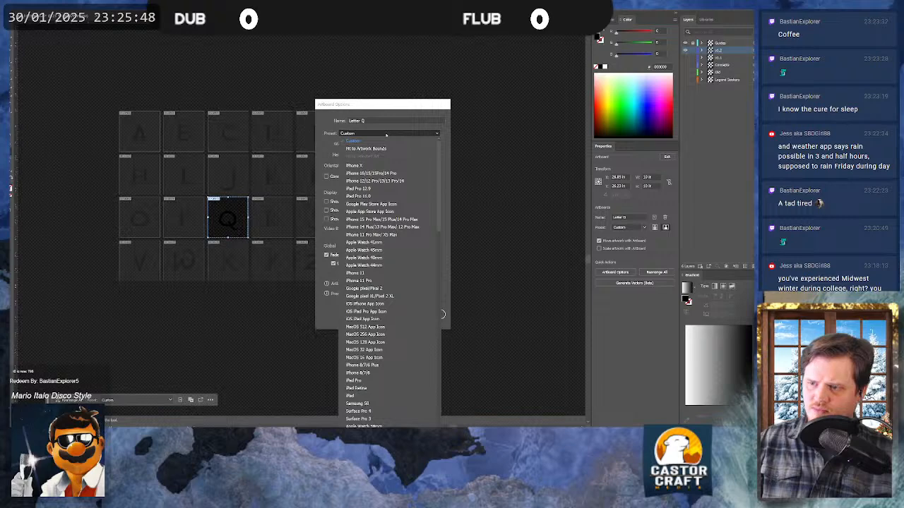
key(Escape)
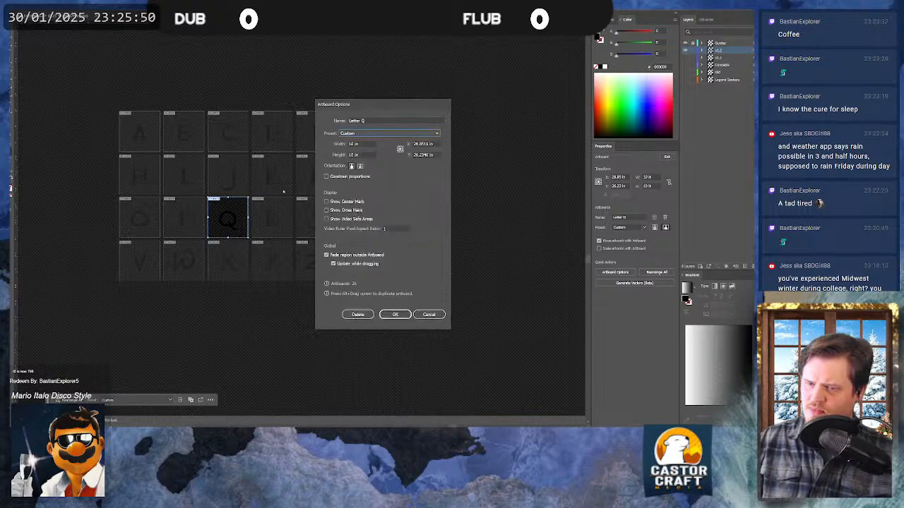
key(alt+Tab)
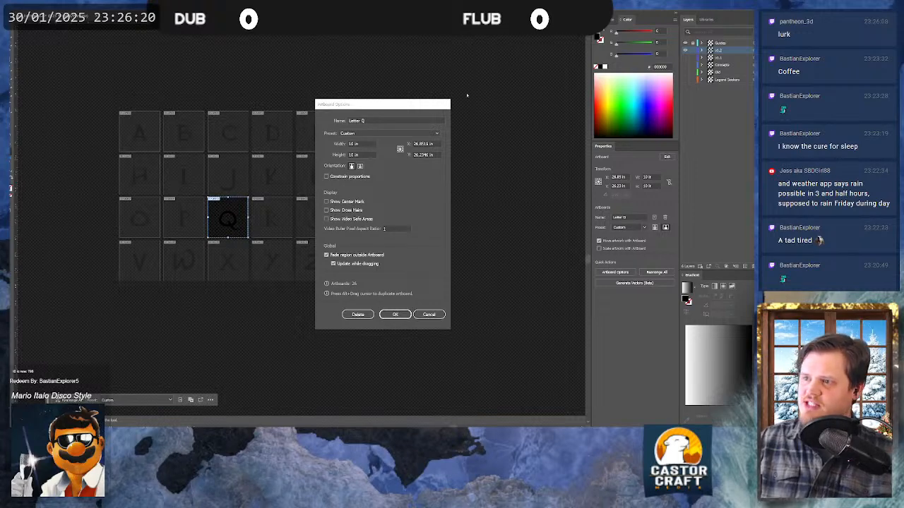
click(428, 314)
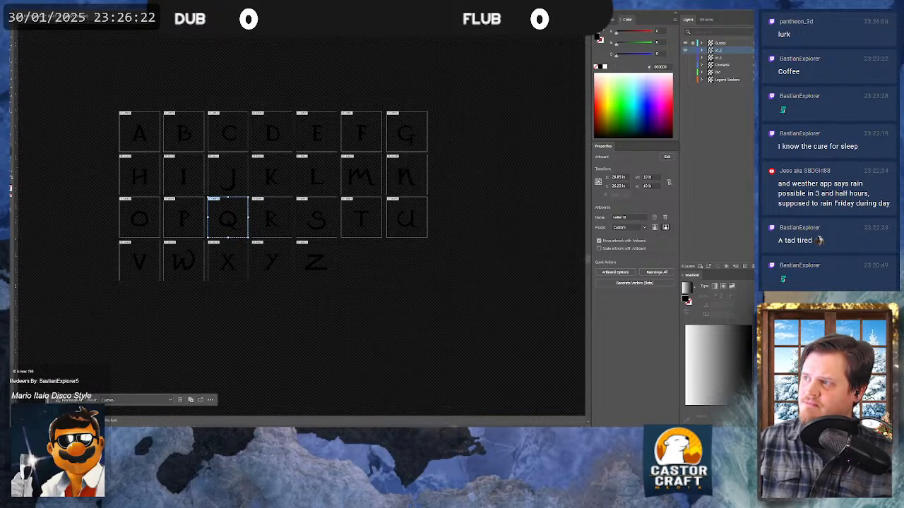
- Return to the capital A glyph in FontForge and undo the outline's move and import until the glyph is empty
click(711, 12)
drag(219, 45, 350, 61)
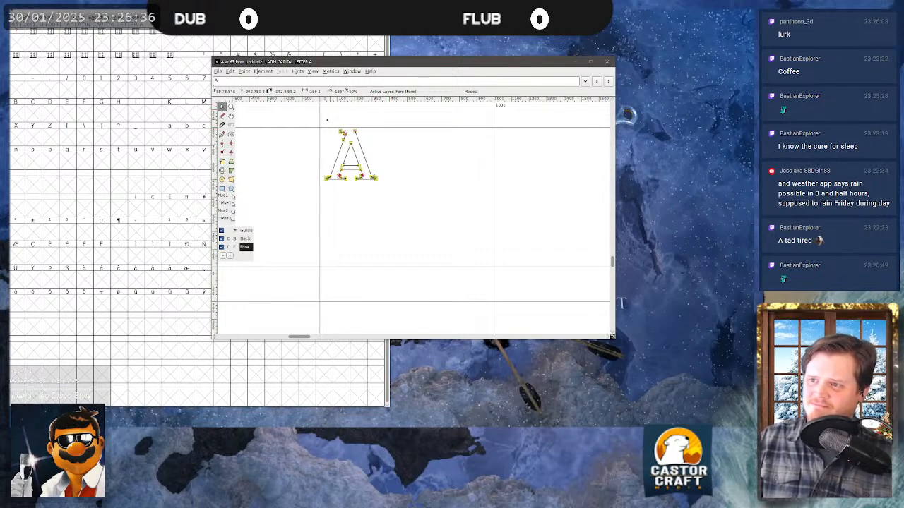
key(ctrl+z)
key(ctrl+z)
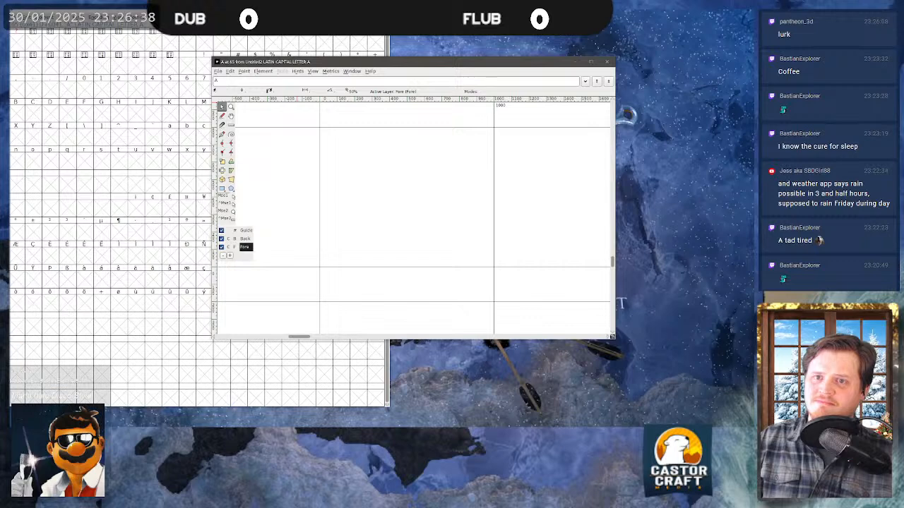
- Check the General font information, including the available Em Size choices, and close it without changes
click(44, 18)
click(55, 26)
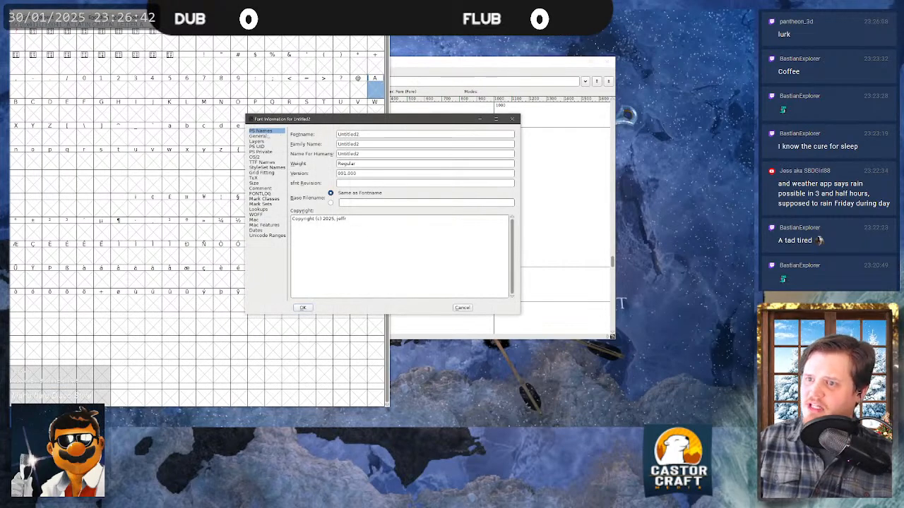
click(268, 136)
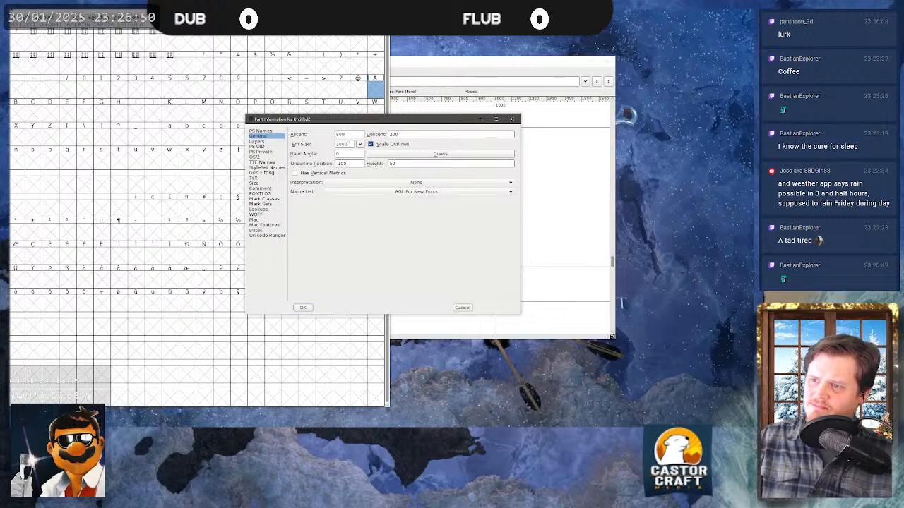
click(359, 144)
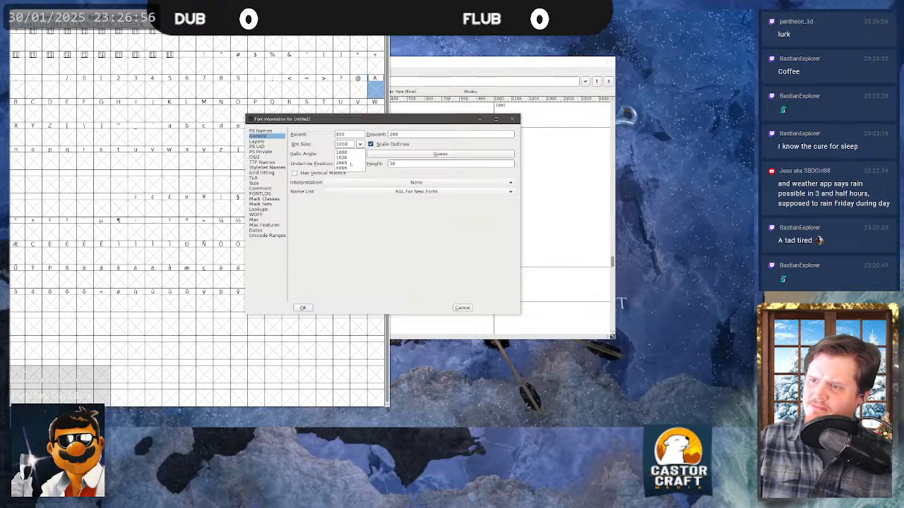
key(Escape)
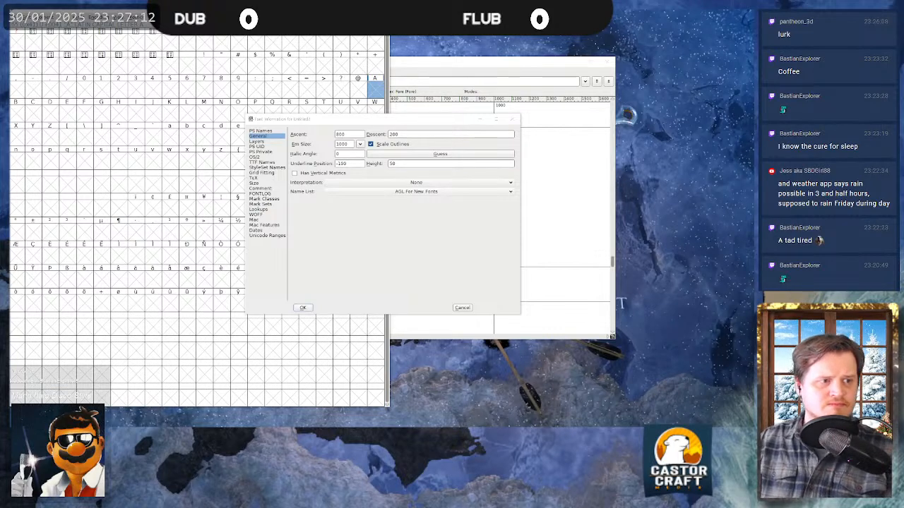
click(517, 120)
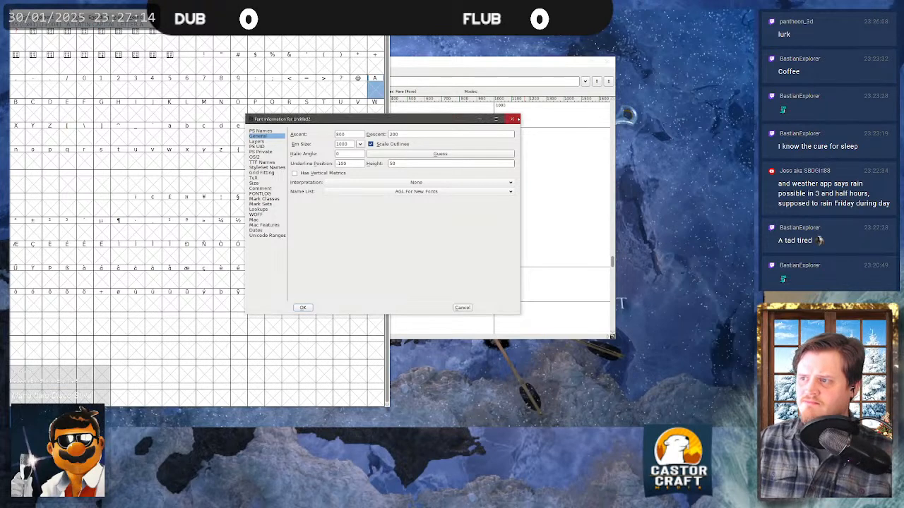
click(518, 119)
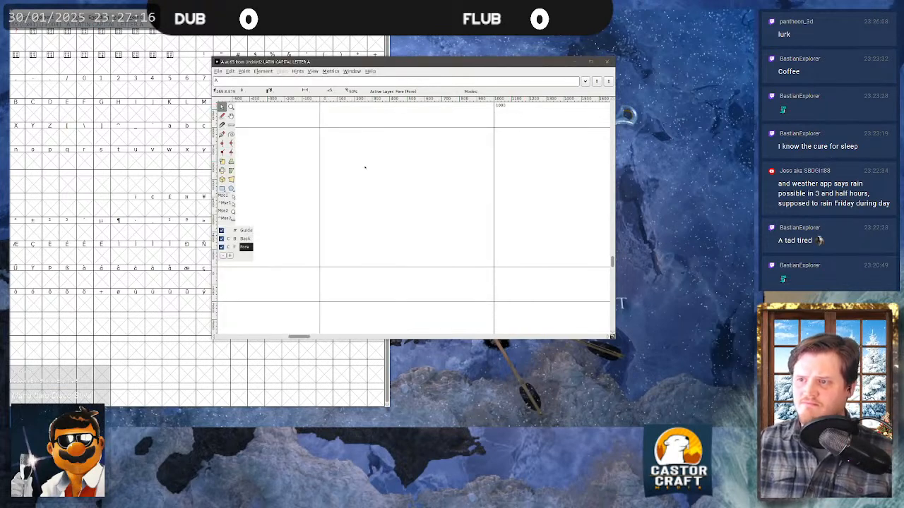
- Paste the A outline back into the capital A glyph and open its Transform settings with Center of Selection as the origin
key(ctrl+v)
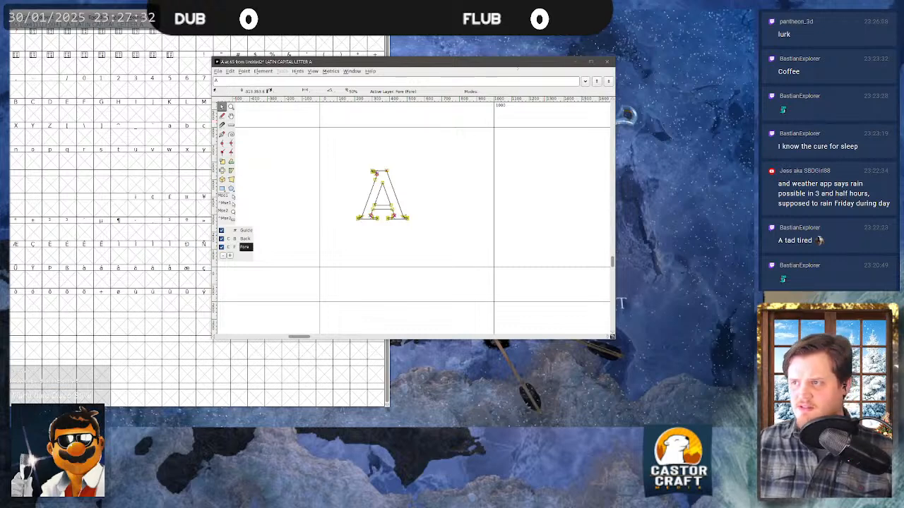
key(ctrl+backslash)
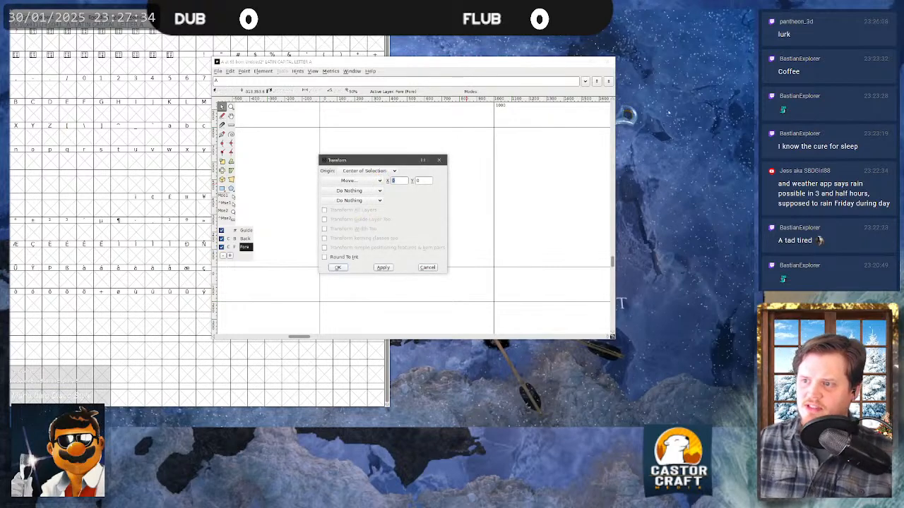
click(385, 171)
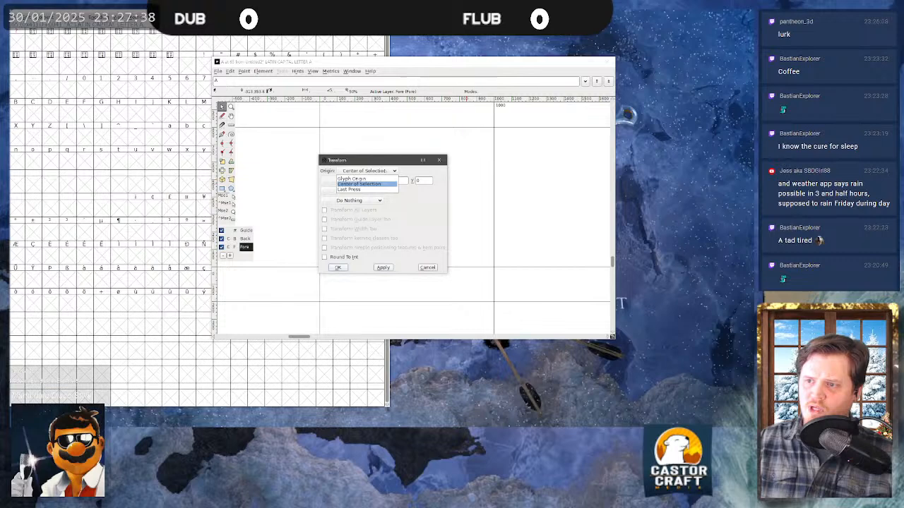
key(Return)
drag(391, 161, 516, 160)
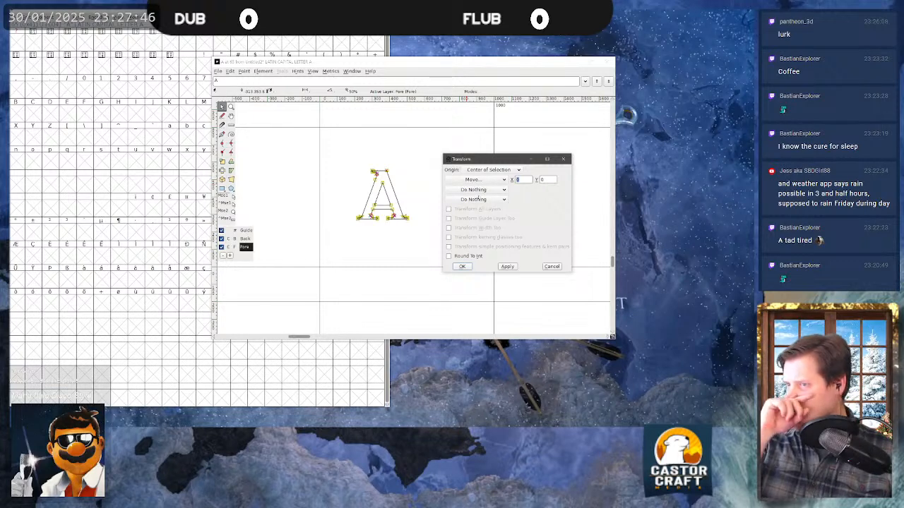
- Choose Scale Uniformly as the first transformation for the A outline, leaving the second on Do Nothing
click(474, 180)
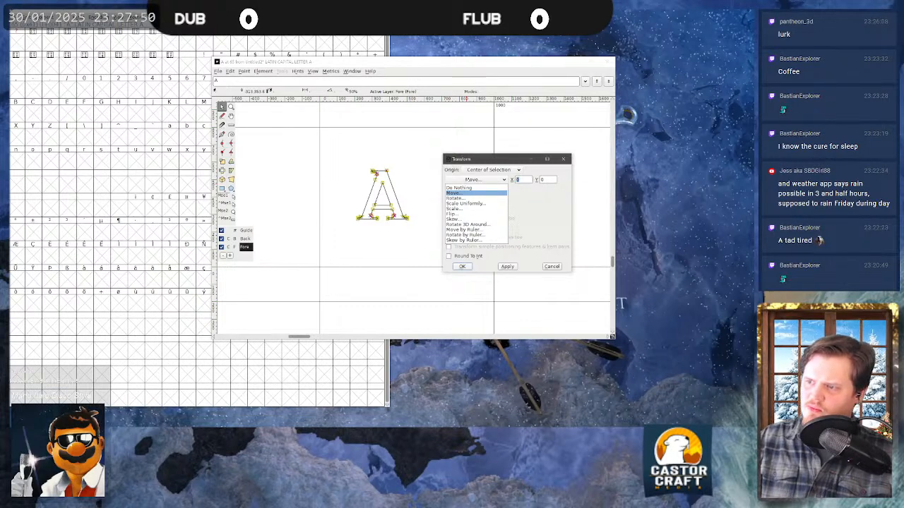
click(475, 180)
click(474, 180)
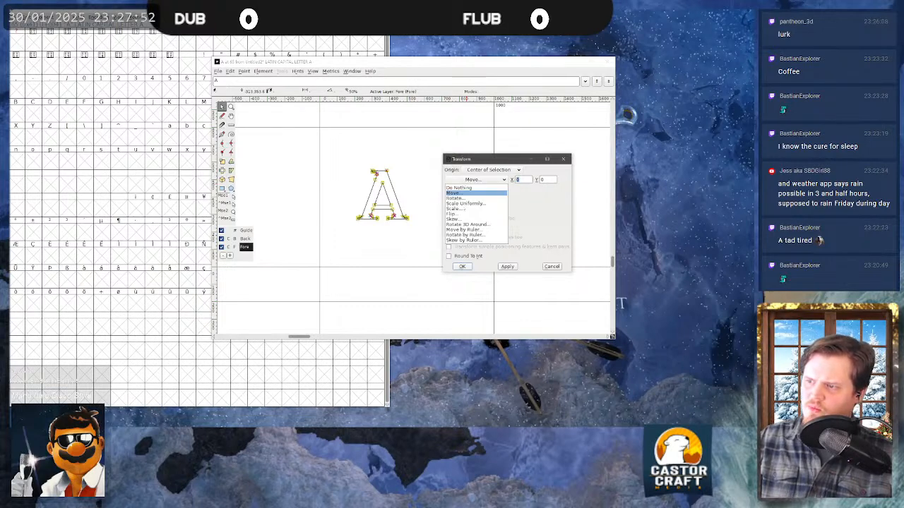
click(466, 203)
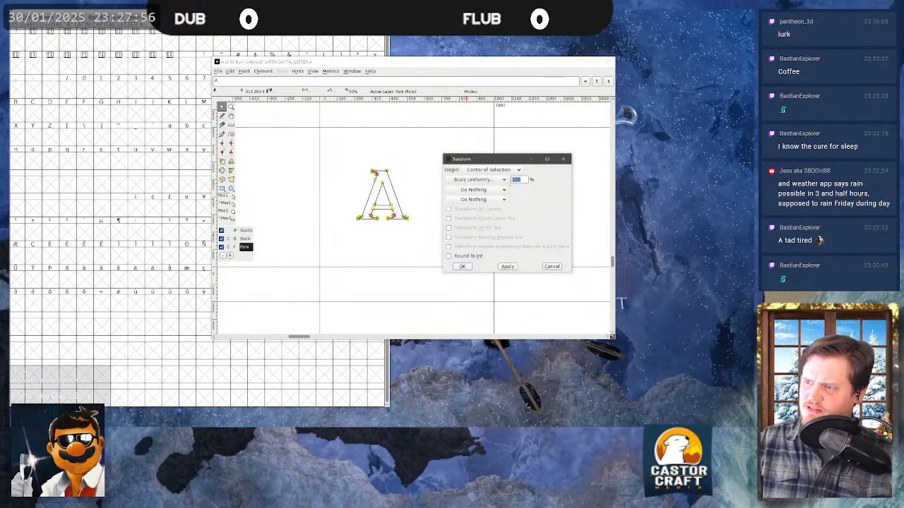
click(512, 179)
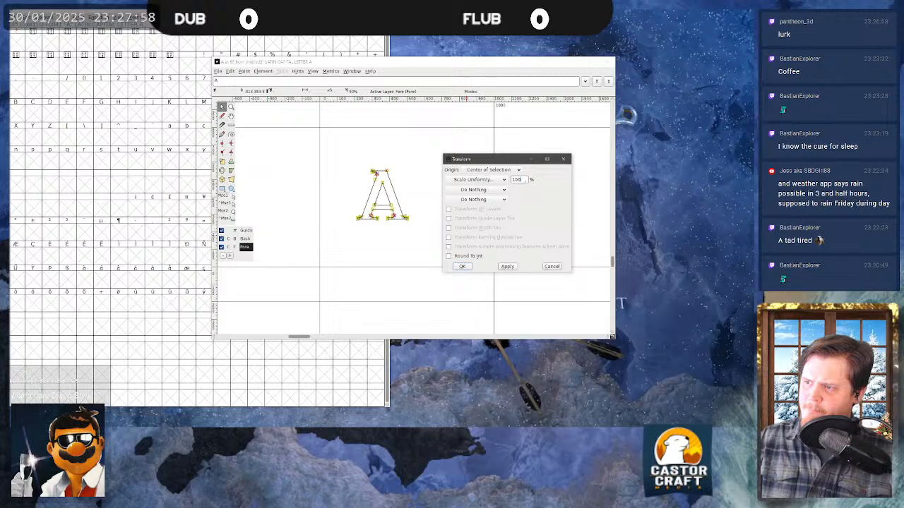
double_click(515, 180)
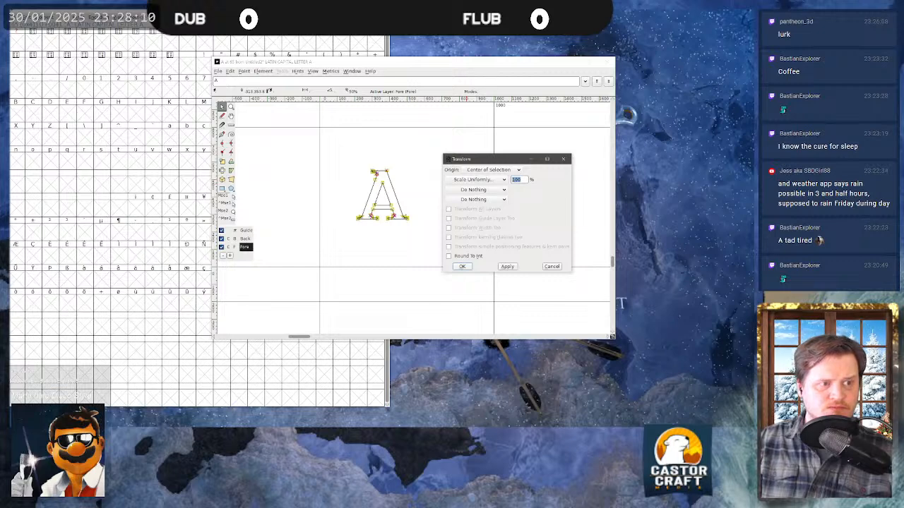
click(483, 189)
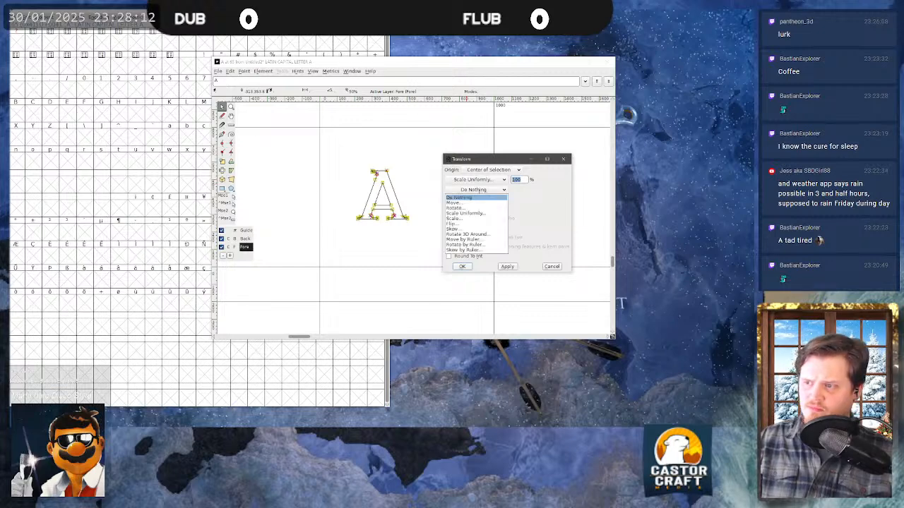
click(479, 195)
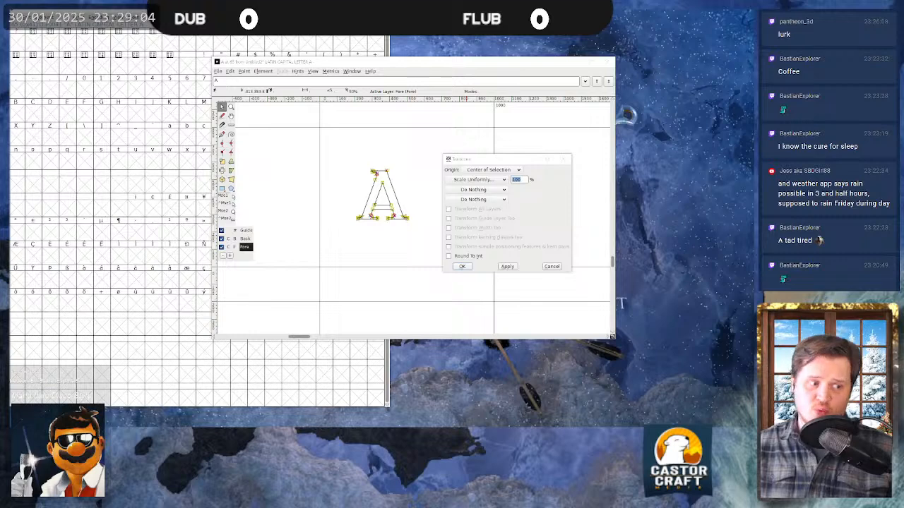
- Switch to Illustrator and check the document setup and the Letter Q artboard's size options without changing anything
key(alt+Tab)
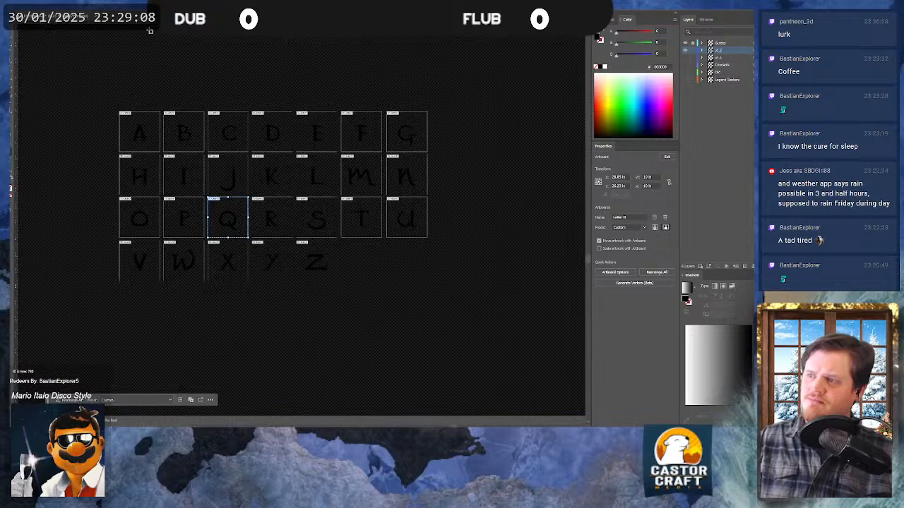
click(35, 4)
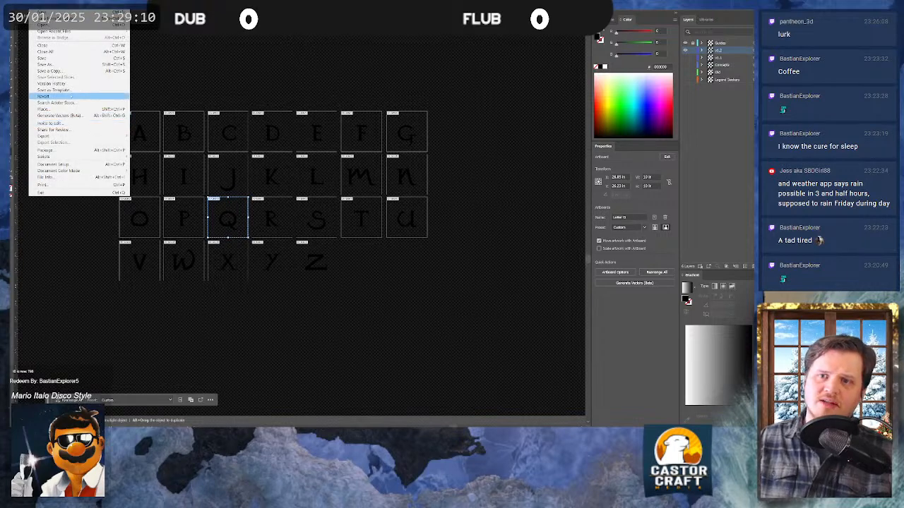
click(53, 164)
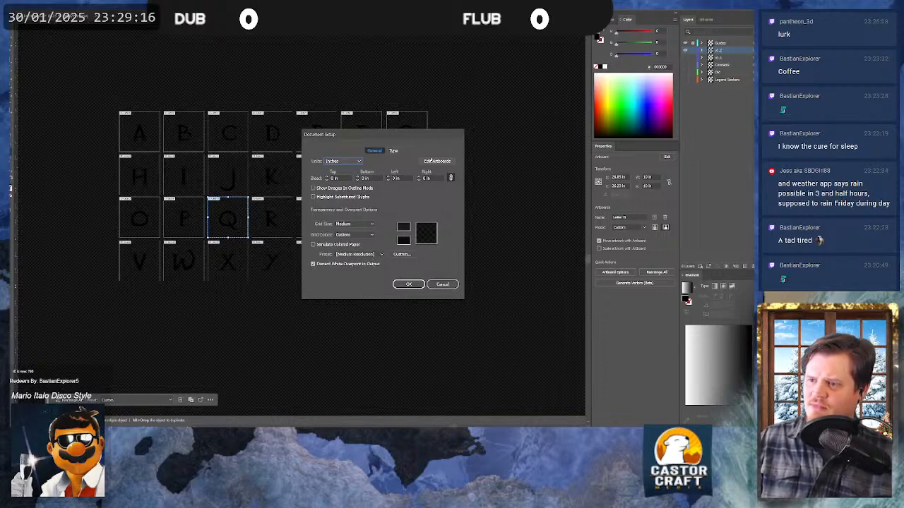
click(435, 162)
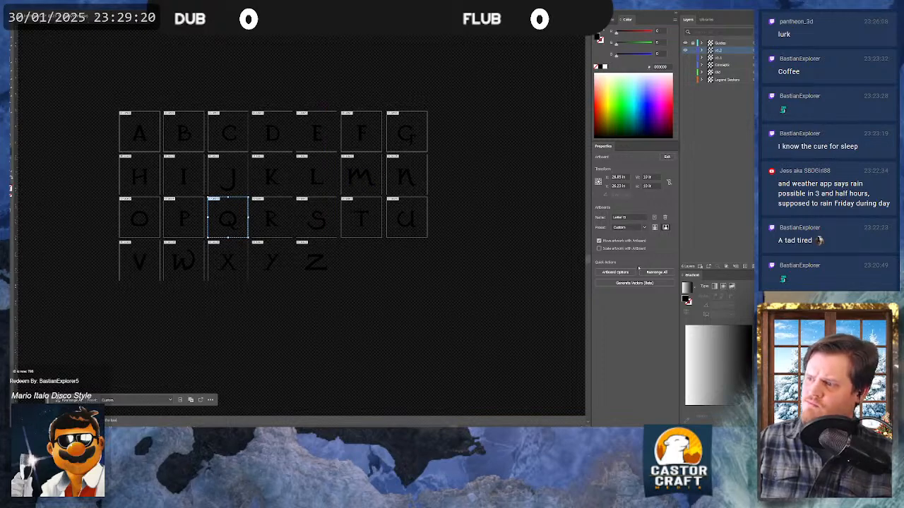
click(604, 272)
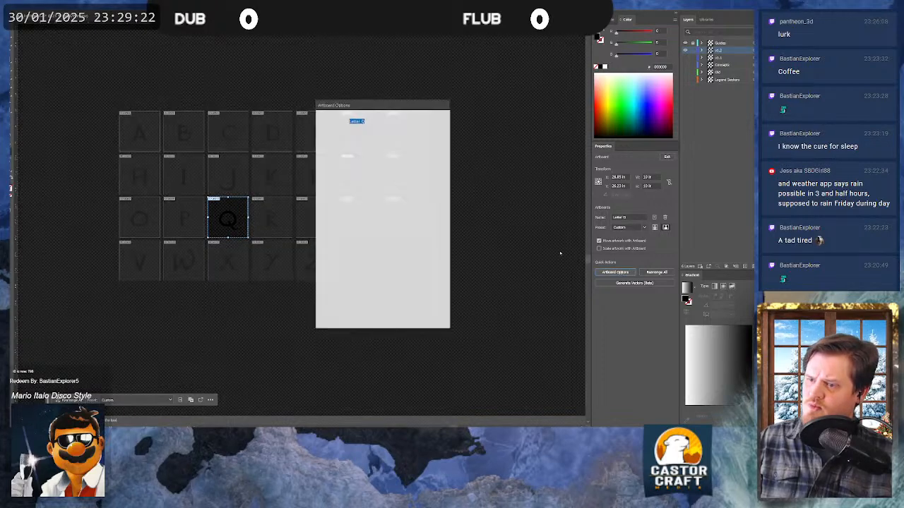
click(365, 144)
right_click(367, 146)
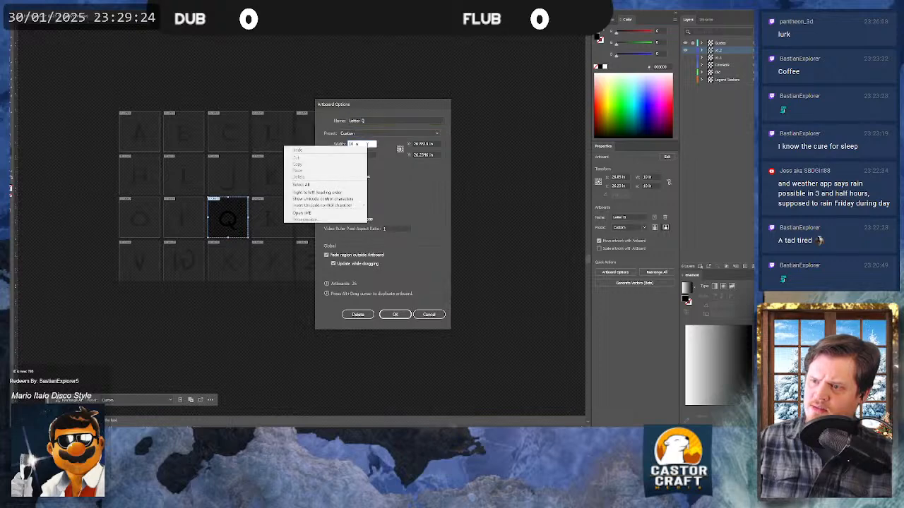
click(379, 136)
click(426, 315)
- Change the document's ruler units to pixels
click(33, 6)
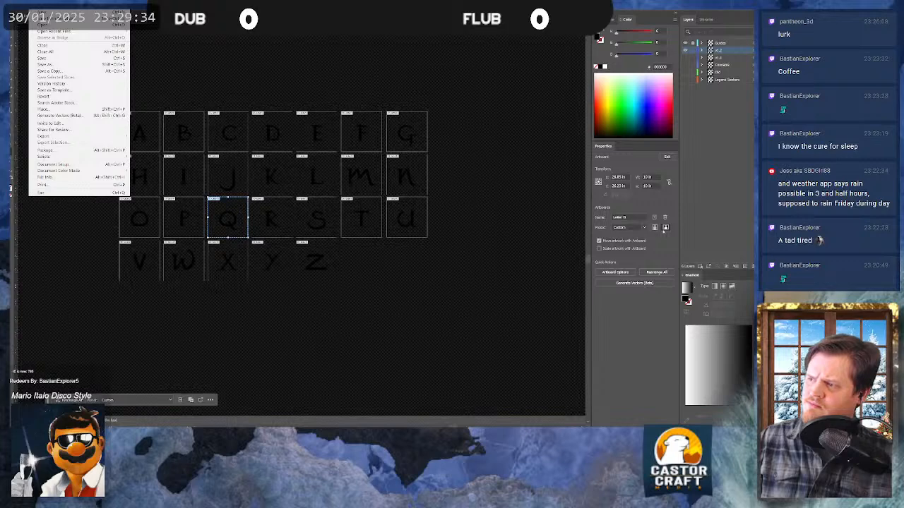
click(440, 51)
right_click(396, 35)
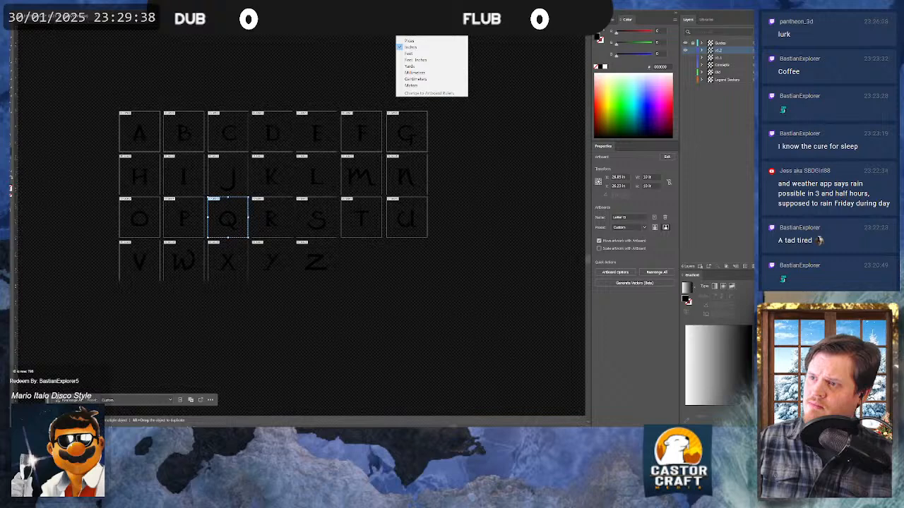
click(409, 41)
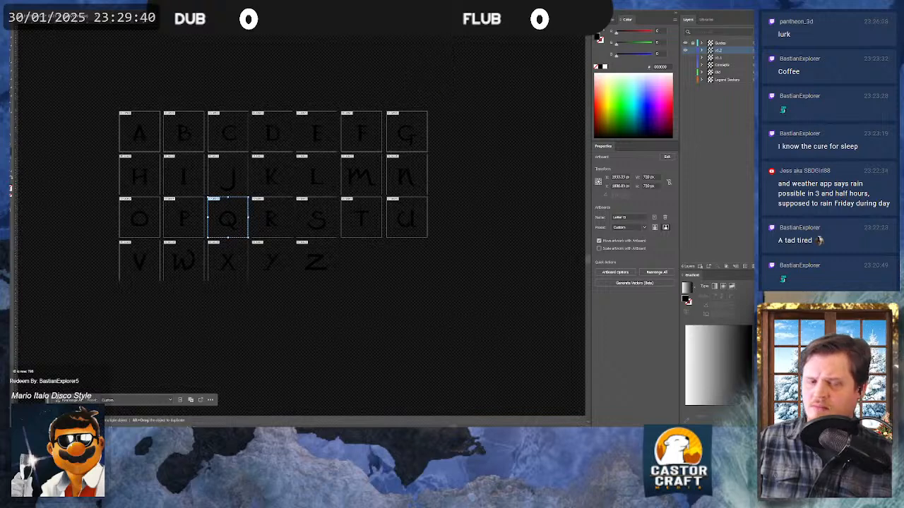
- Try resizing the Letter Q artboard to 1000 by 1000 px with constrained proportions, and undo the resize
click(614, 272)
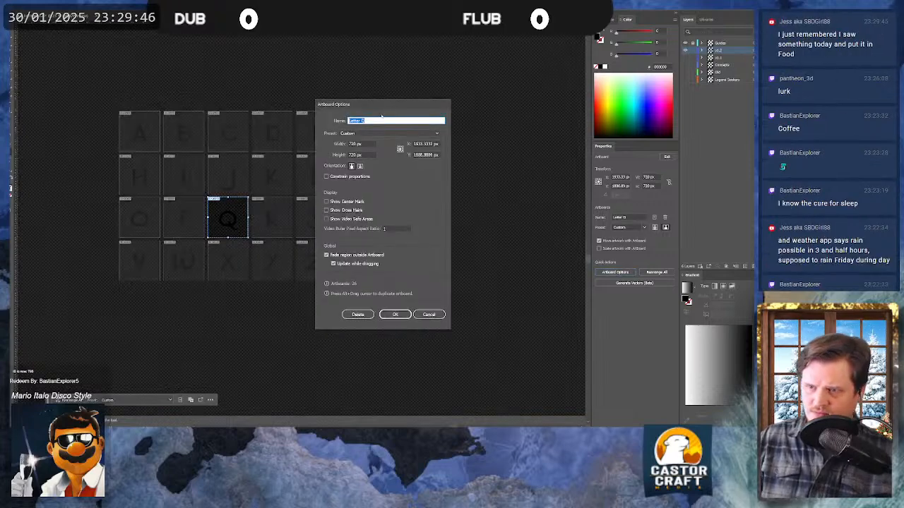
double_click(364, 144)
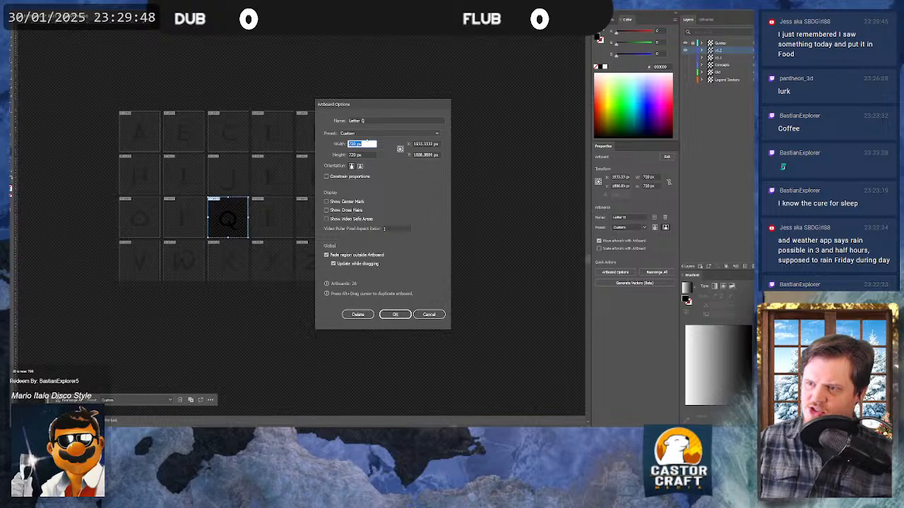
text(1000)
key(Tab)
text(1)
key(Tab)
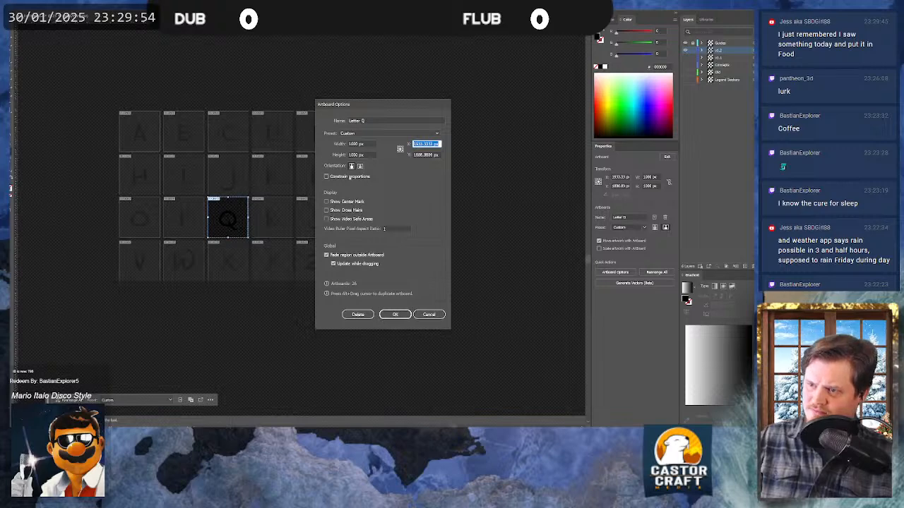
click(349, 177)
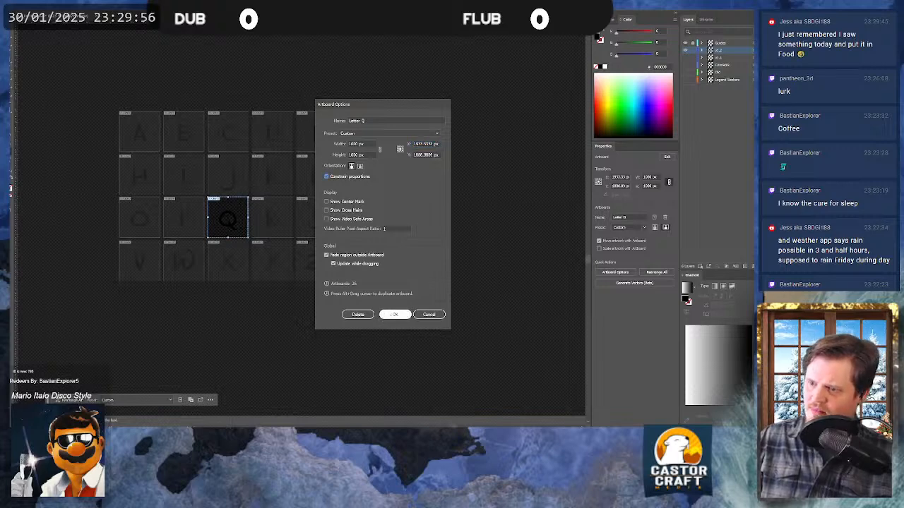
click(394, 314)
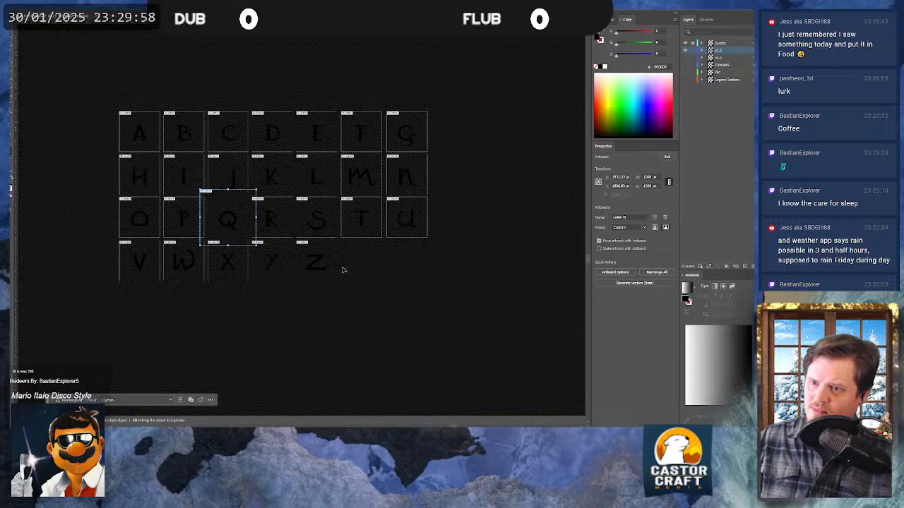
key(ctrl+z)
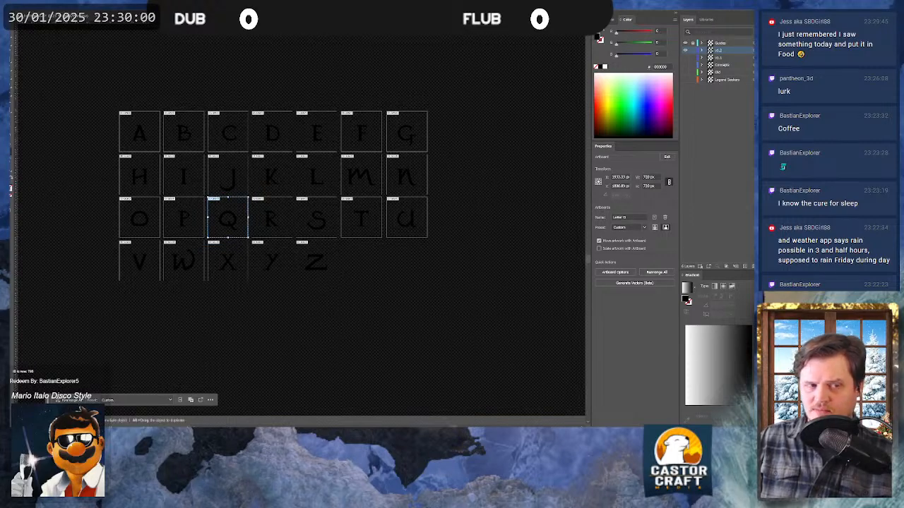
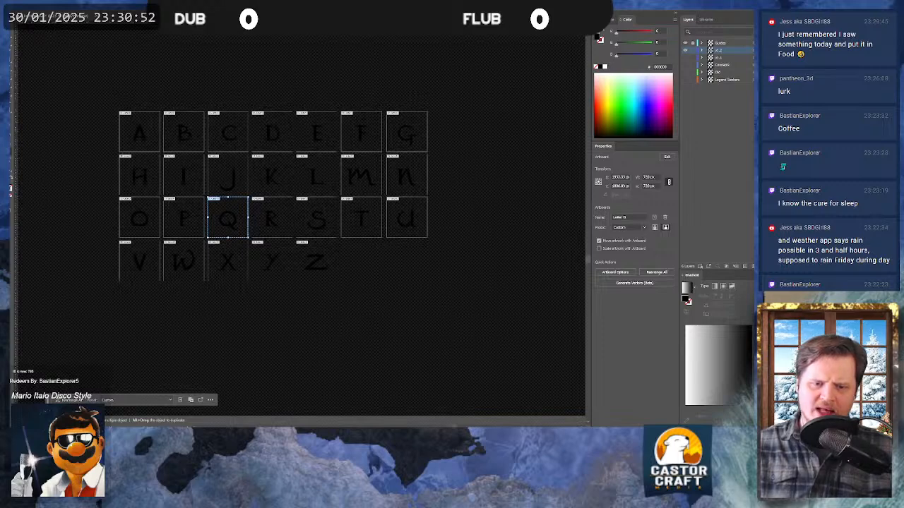
drag(12, 15, 219, 11)
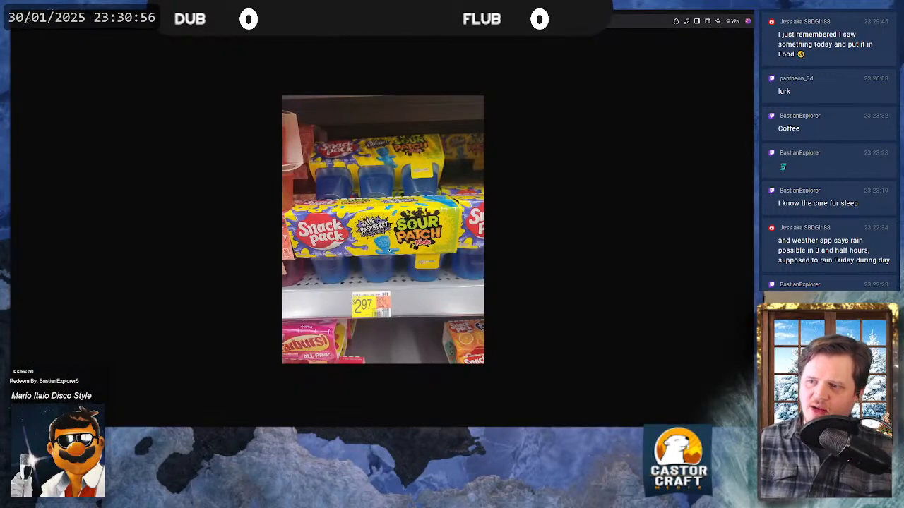
scroll(389, 251, up, 5)
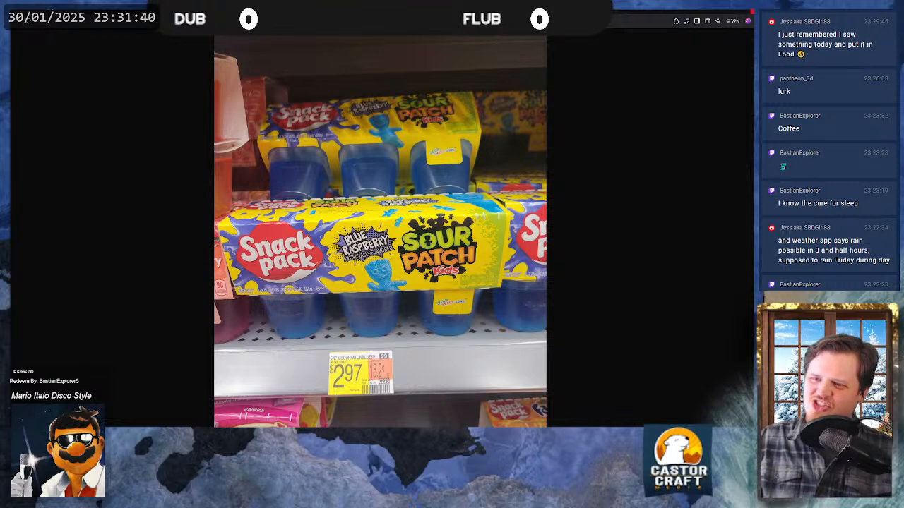
click(753, 12)
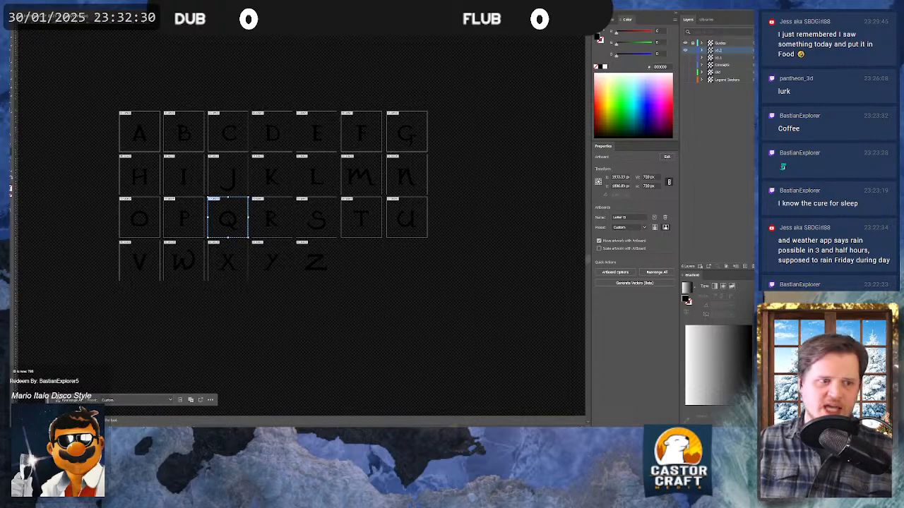
- Switch to FontForge, dismiss the Transform settings without applying them, and delete the outline from the capital A glyph
key(alt+Tab)
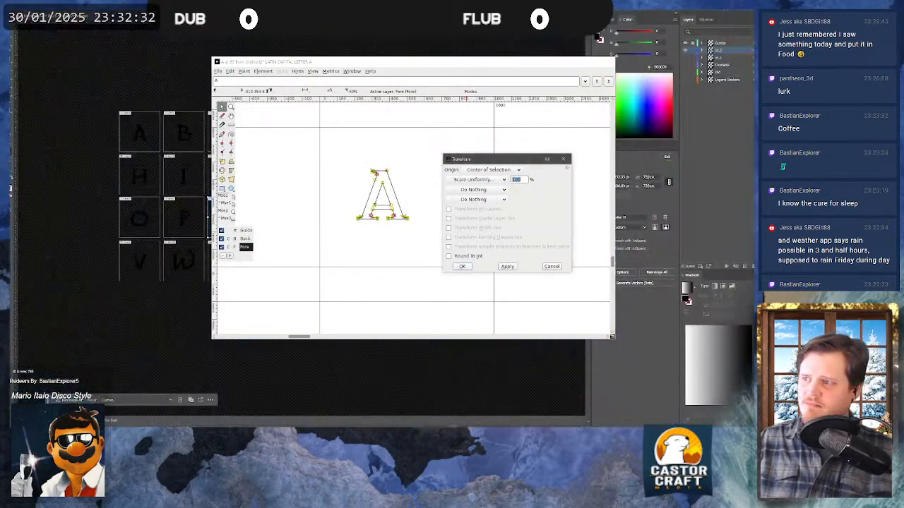
click(563, 159)
key(Delete)
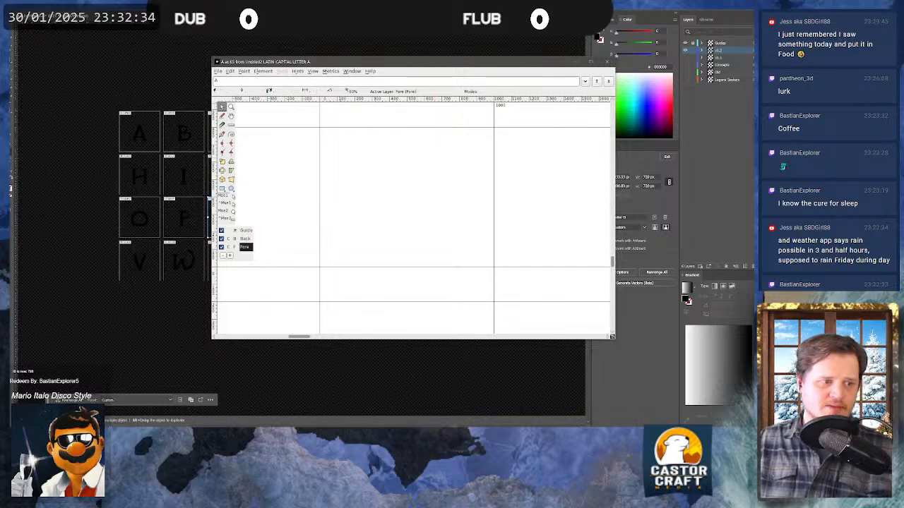
- Set the font's ascent to 1600 in the General font information
key(alt+Tab)
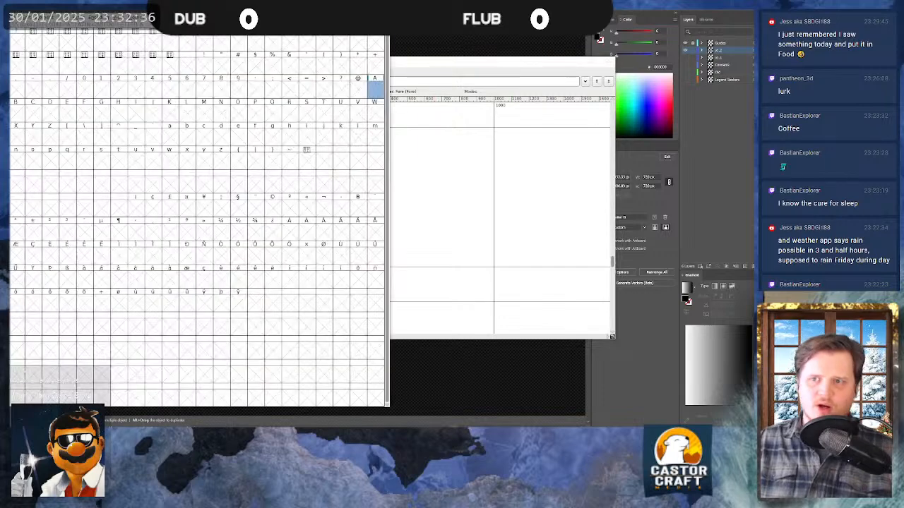
click(28, 17)
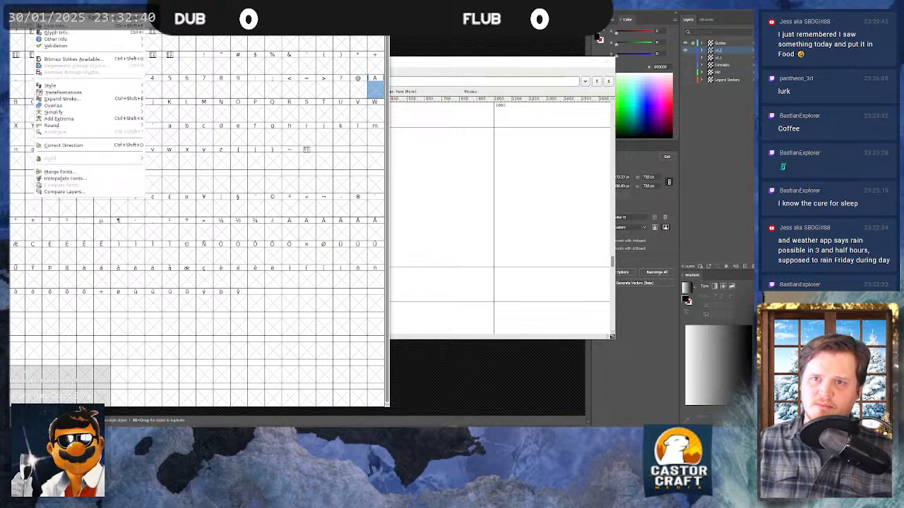
click(53, 25)
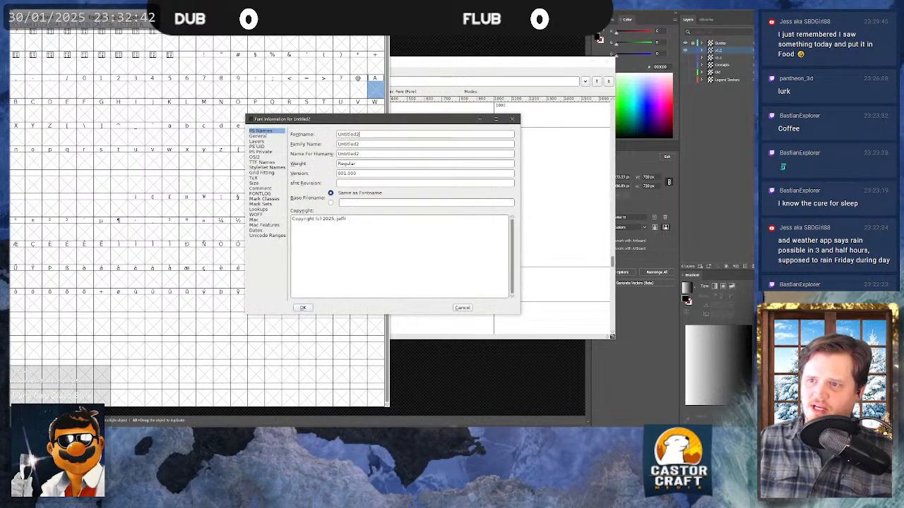
click(258, 137)
double_click(355, 136)
text(1600)
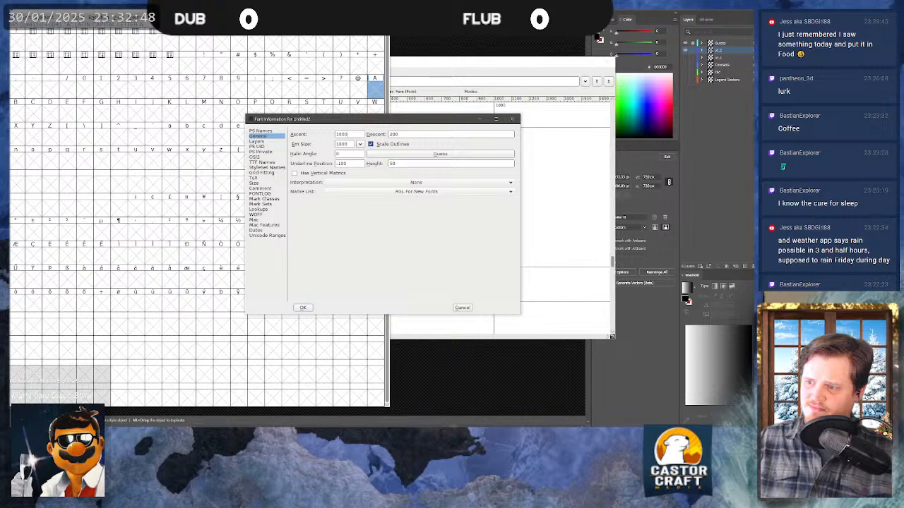
key(Return)
- Import LS_Font_v1.0_Letter A.svg in SVG format into the capital A glyph, examine its size against the guides, and undo the import
click(494, 64)
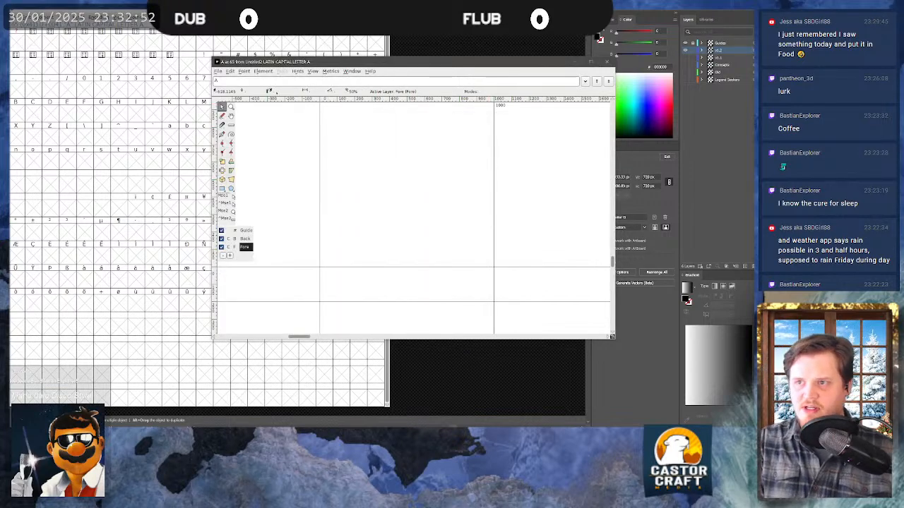
key(ctrl+shift+i)
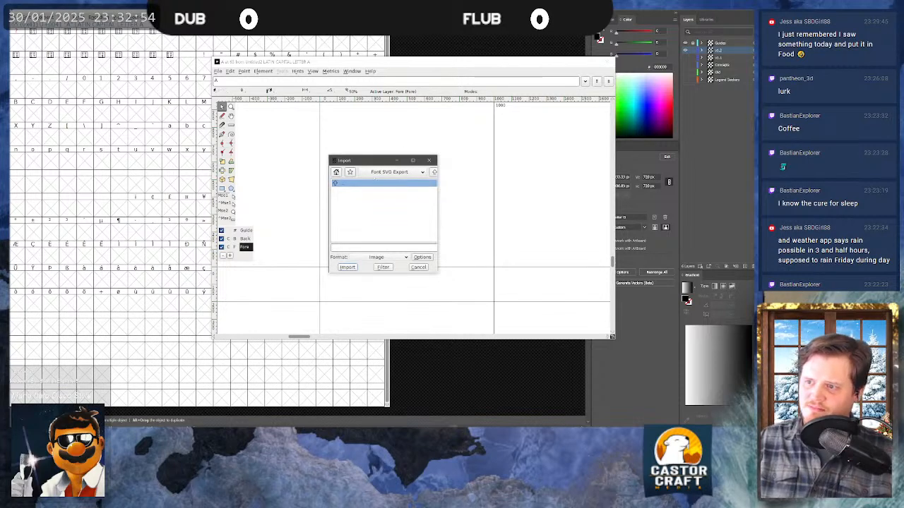
click(387, 257)
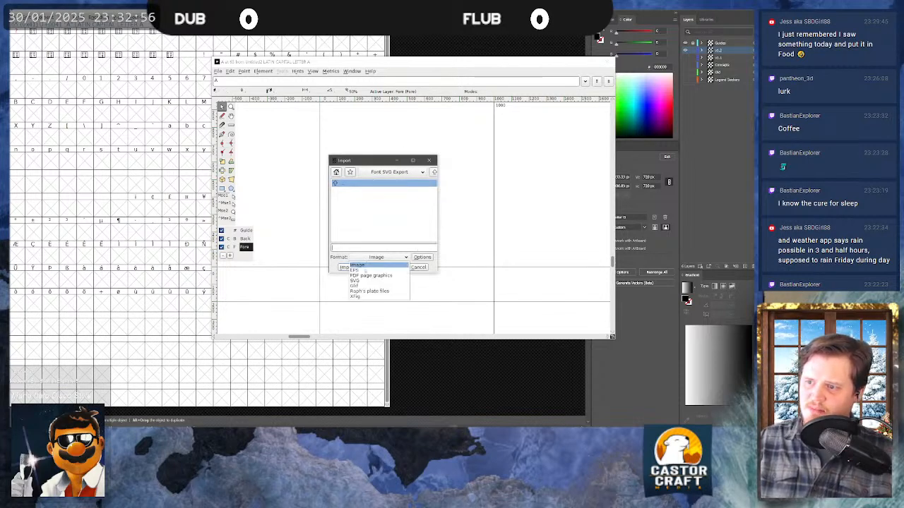
click(364, 282)
double_click(374, 189)
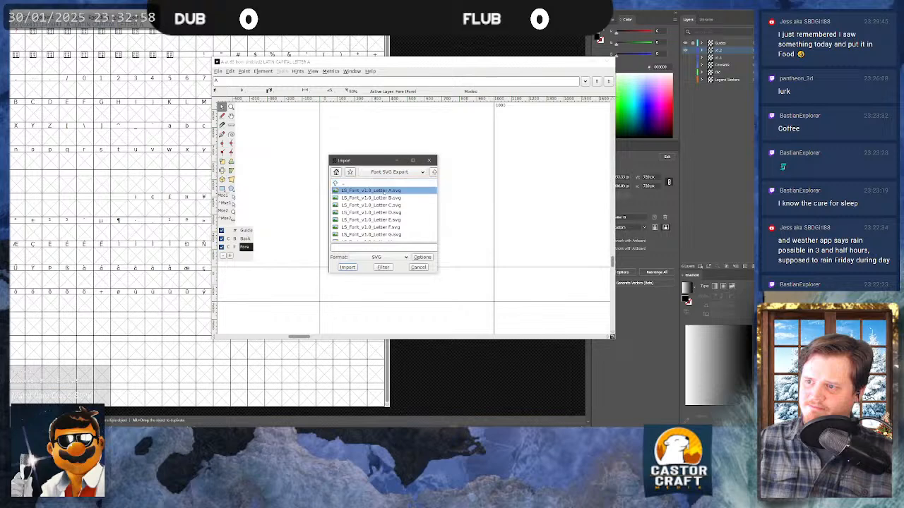
scroll(438, 189, down, 4)
scroll(438, 190, up, 2)
scroll(439, 192, down, 4)
scroll(439, 193, up, 1)
scroll(439, 192, up, 3)
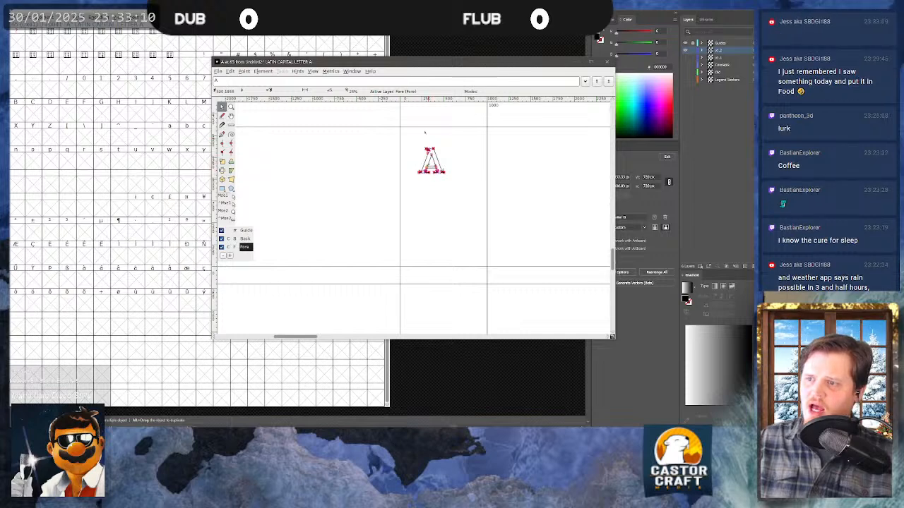
key(ctrl+z)
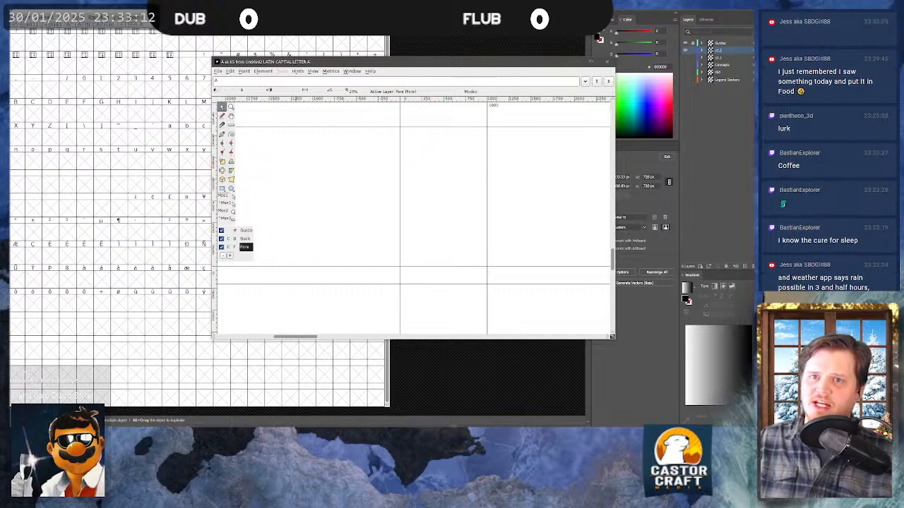
- Set the font's ascent to 400 in the General font information
click(43, 17)
click(53, 26)
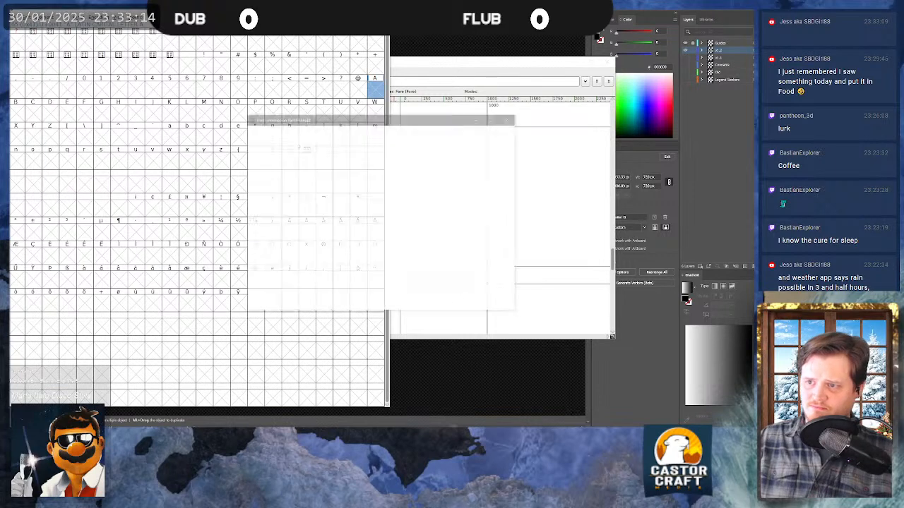
text(400)
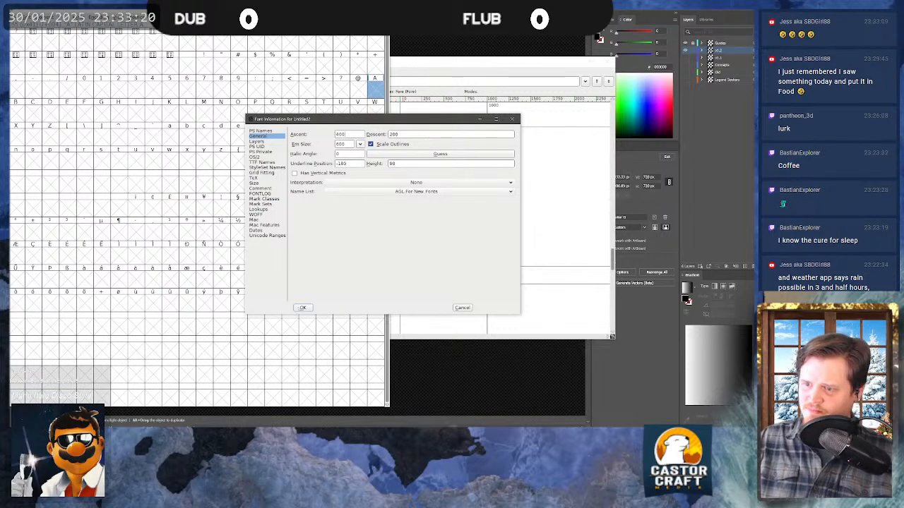
click(303, 308)
- Import LS_Font_v1.0_Letter A.svg into the empty capital A glyph again
click(442, 64)
key(ctrl+shift+i)
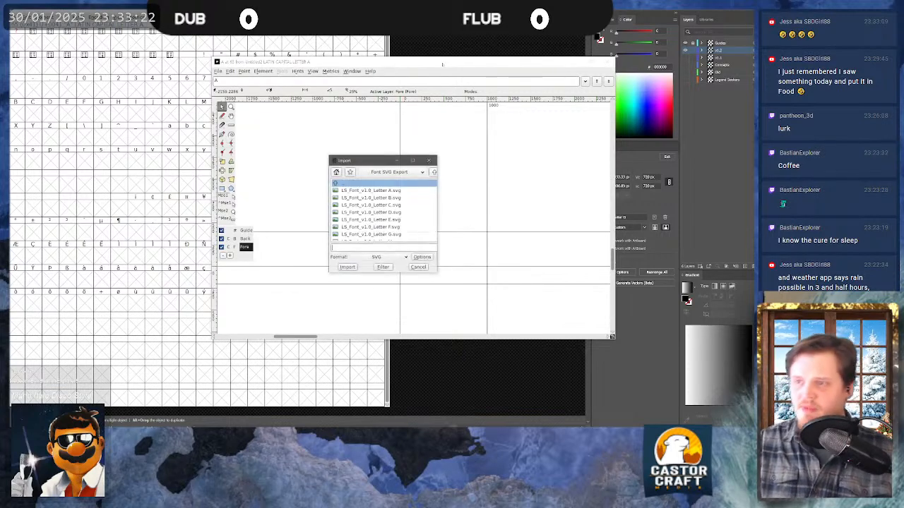
double_click(396, 191)
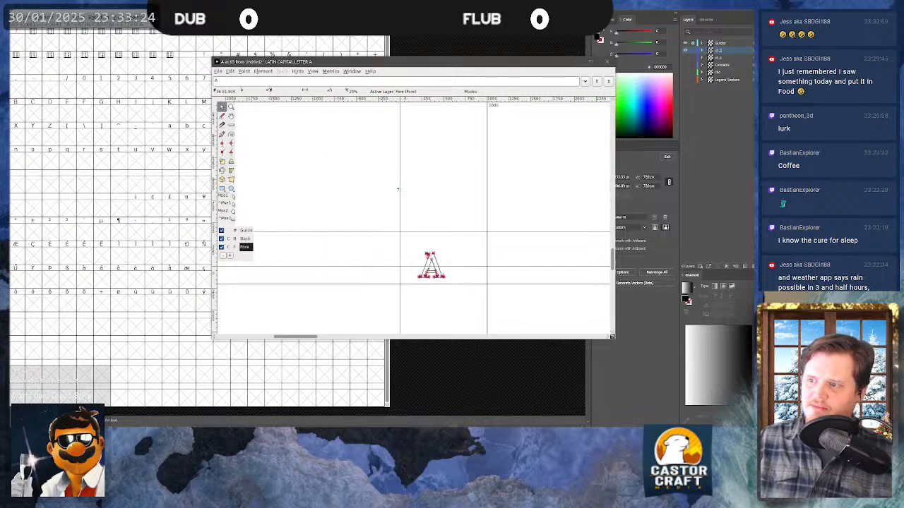
- Move the imported A outlines so their top meets the ascent line and their foot meets the glyph's origin line
scroll(459, 247, up, 1)
scroll(457, 252, down, 1)
scroll(456, 262, up, 3)
scroll(449, 260, down, 2)
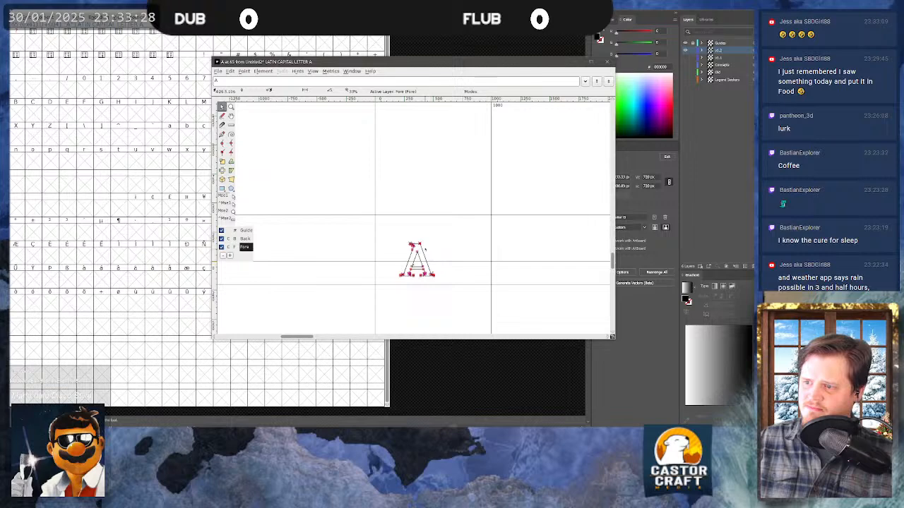
drag(412, 246, 393, 279)
key(ctrl+z)
mouse_move(415, 245)
mouse_down()
mouse_move(394, 217)
mouse_move(403, 241)
mouse_up()
scroll(398, 258, up, 3)
scroll(397, 258, down, 1)
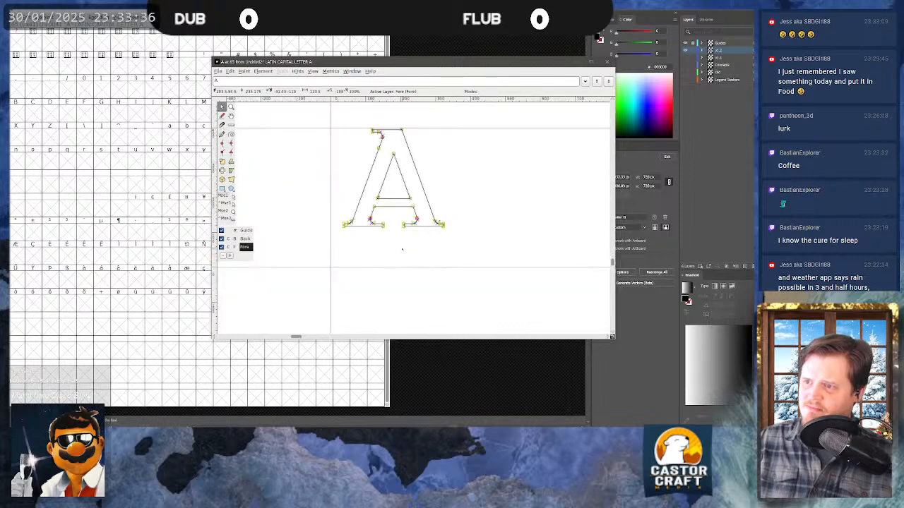
scroll(402, 249, up, 1)
mouse_move(410, 214)
mouse_down()
mouse_move(422, 239)
mouse_move(397, 212)
mouse_up()
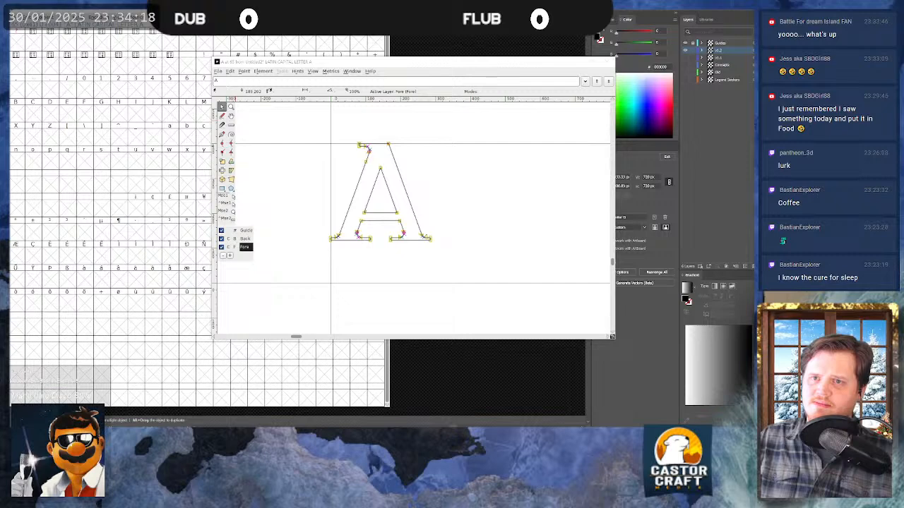
- Set the font's ascent to 300 in the General font information, keeping the capital A glyph in view for comparison
click(45, 17)
click(55, 26)
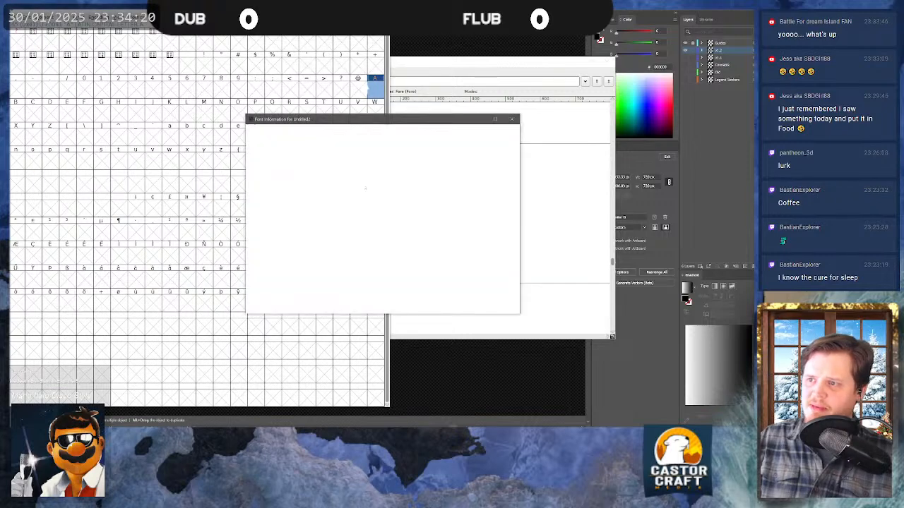
drag(364, 128, 210, 182)
click(446, 68)
drag(448, 67, 526, 58)
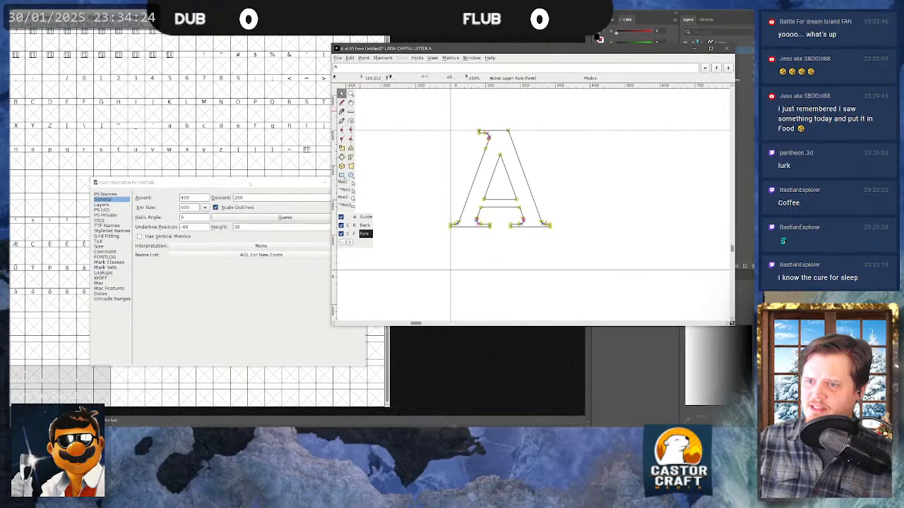
drag(249, 184, 223, 146)
double_click(179, 160)
text(3)
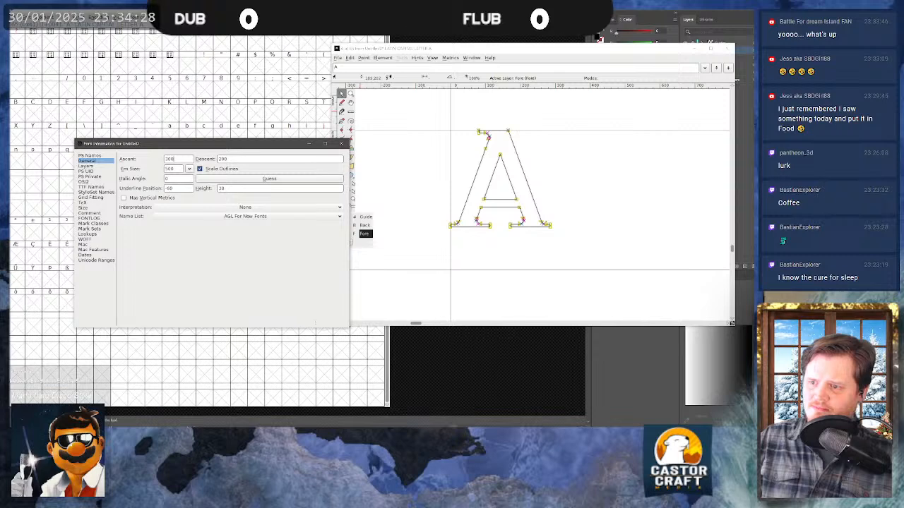
key(Return)
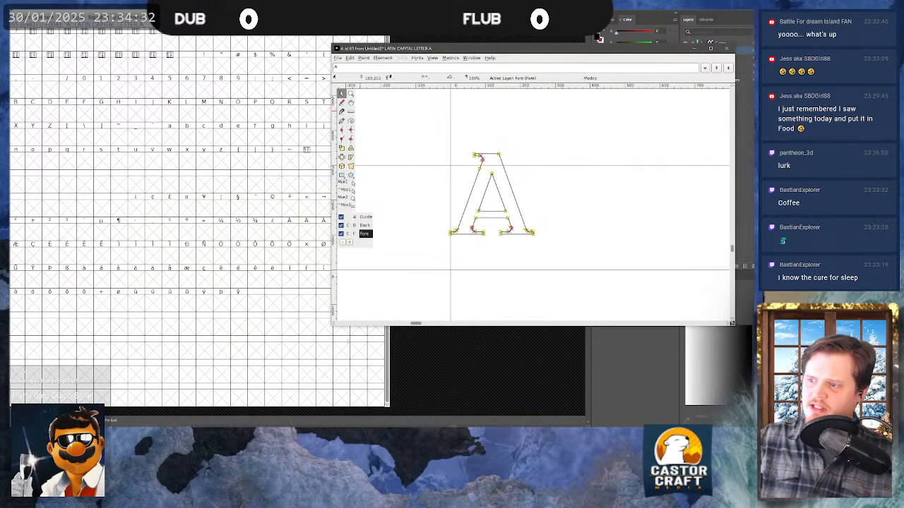
- Undo the changes in the capital A glyph until it is empty and import LS_Font_v1.0_Letter A.svg again
key(ctrl+z)
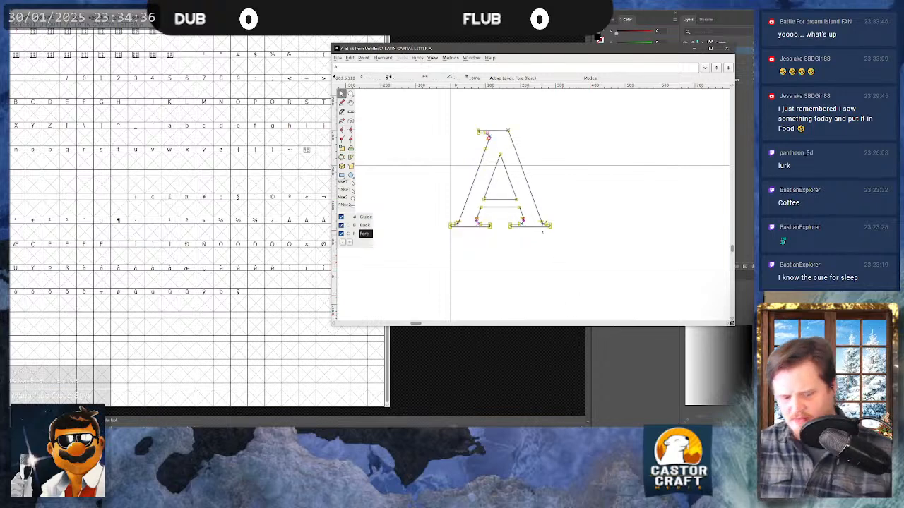
key(ctrl+z)
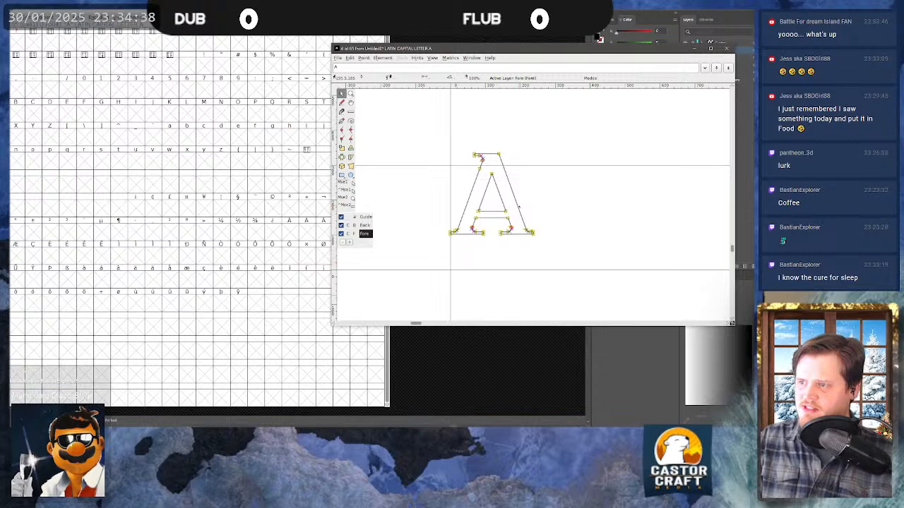
key(ctrl+z)
key(ctrl+shift+i)
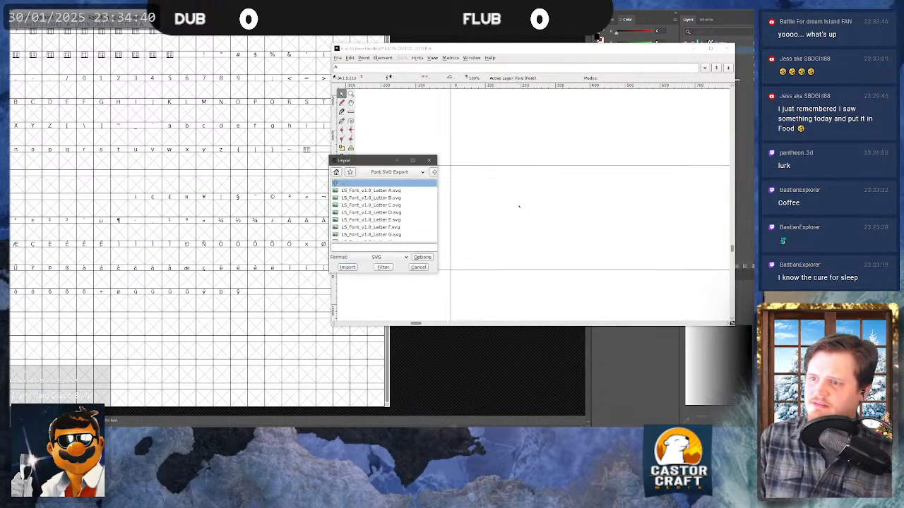
double_click(397, 190)
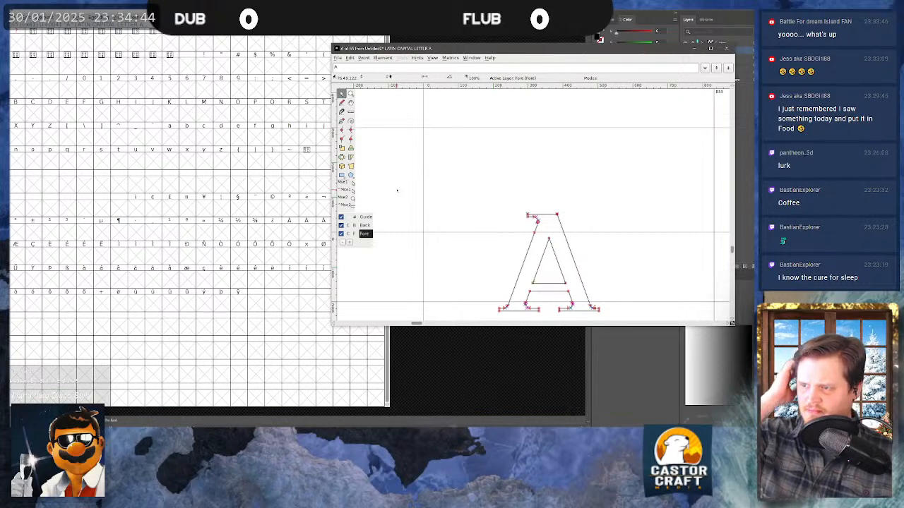
- Try moving the whole A onto the baseline at the glyph's origin, and undo the move
scroll(516, 217, down, 3)
scroll(516, 218, up, 3)
scroll(516, 217, down, 2)
drag(477, 179, 622, 314)
drag(543, 254, 507, 215)
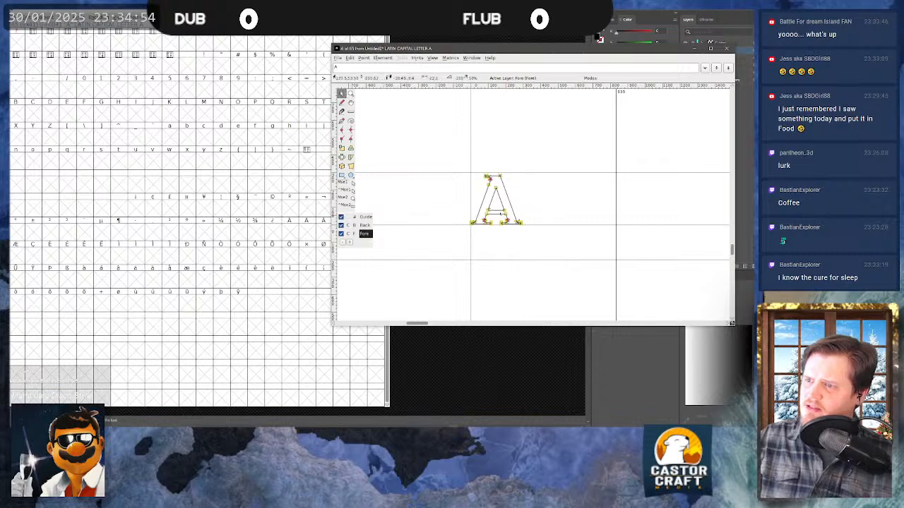
key(ctrl+z)
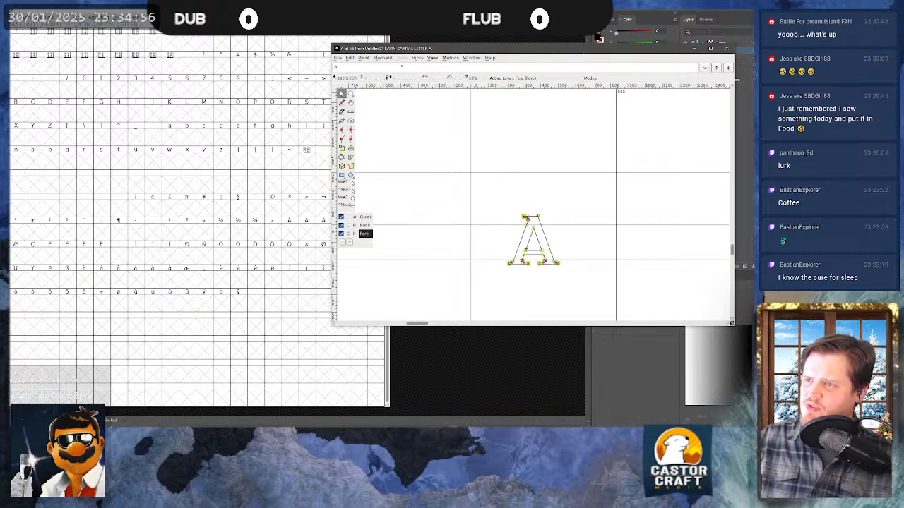
- Set the font's ascent to 280 and descent to 80 in the General font information
click(364, 59)
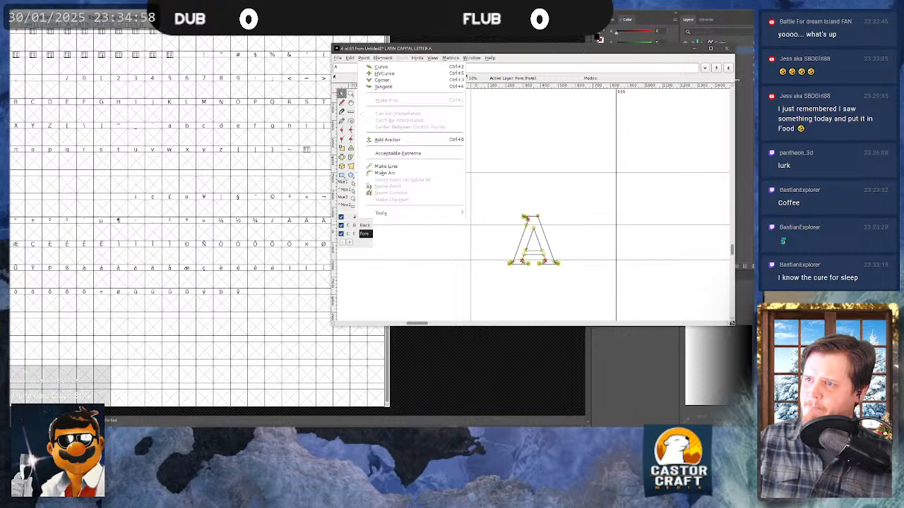
click(400, 66)
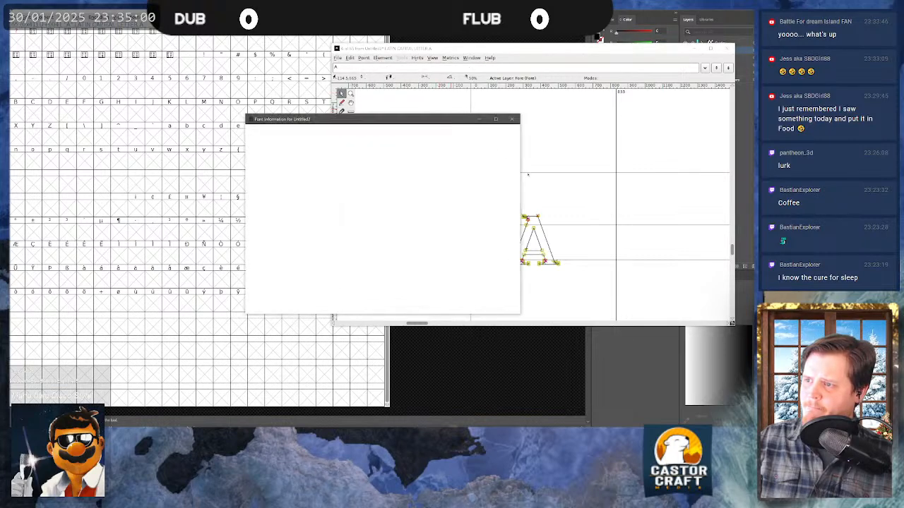
drag(357, 134, 332, 131)
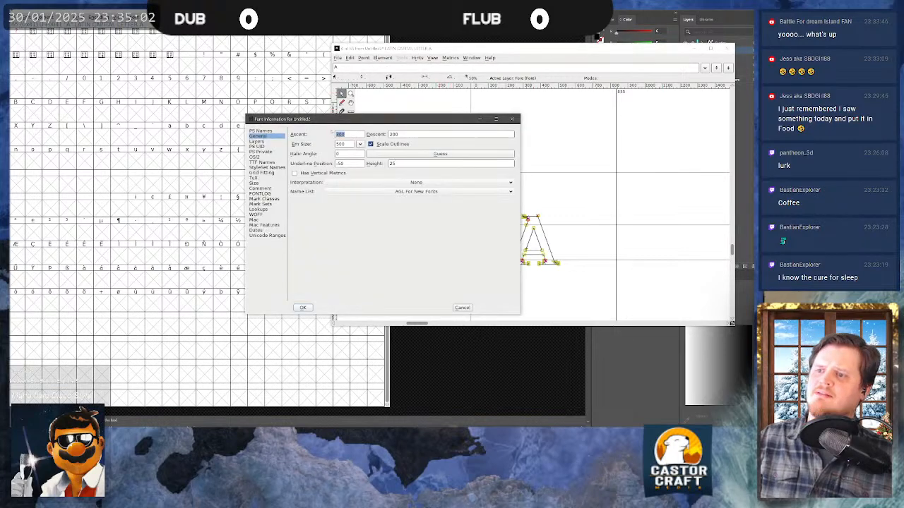
text(2)
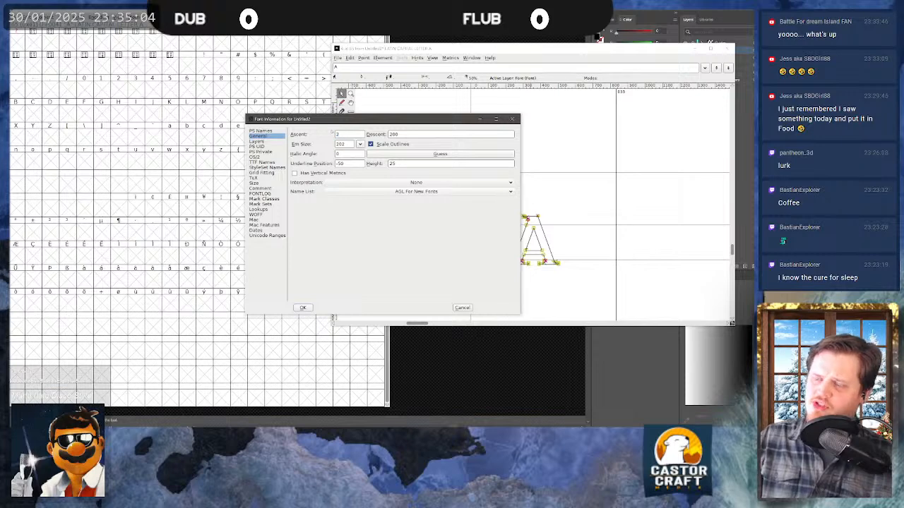
text(80)
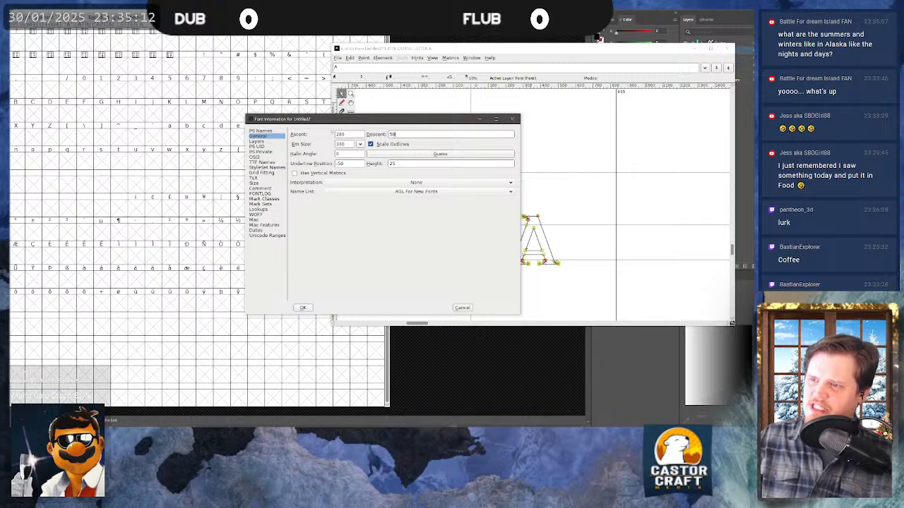
key(ctrl+a)
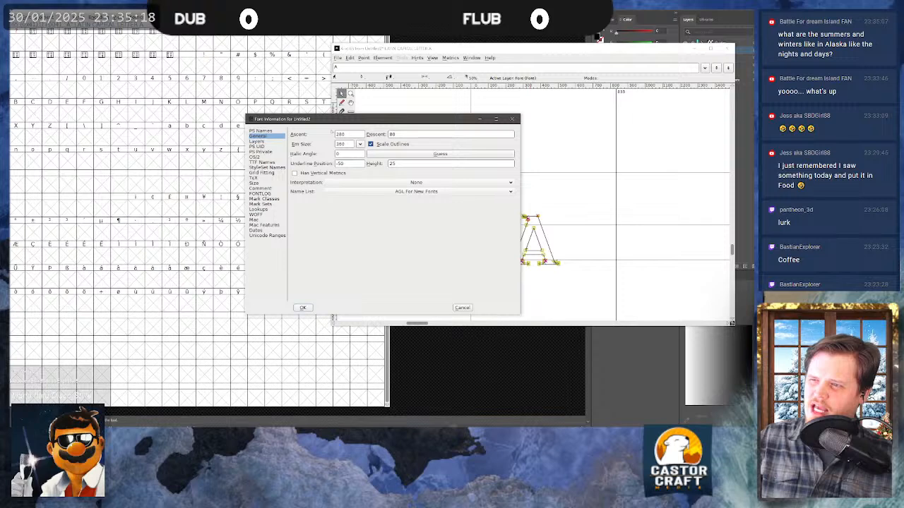
click(302, 307)
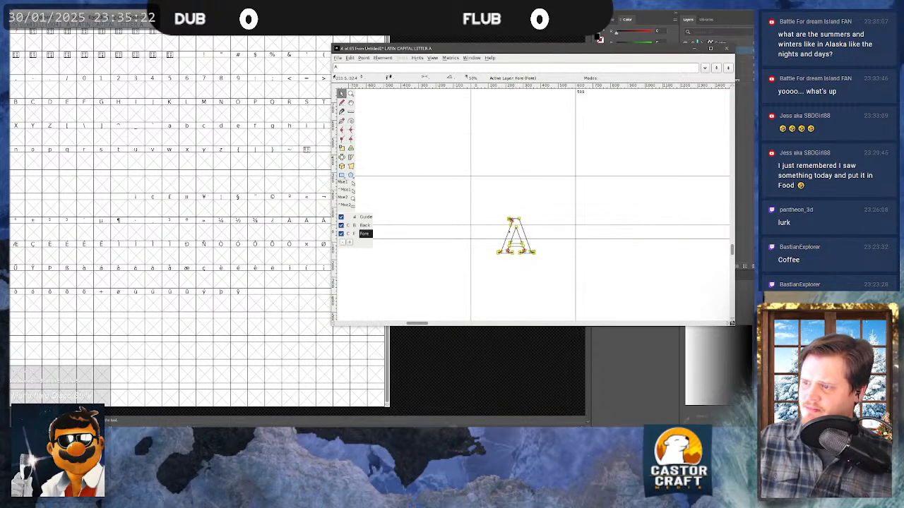
- Delete the scaled A outlines and import LS_Font_v1.0_Letter A.svg into the capital A glyph
drag(477, 199, 586, 291)
key(Delete)
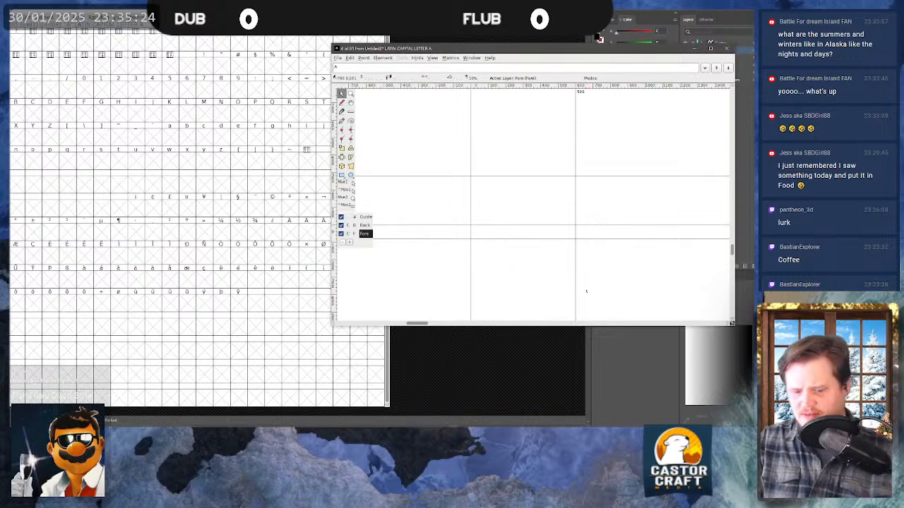
key(ctrl+shift+i)
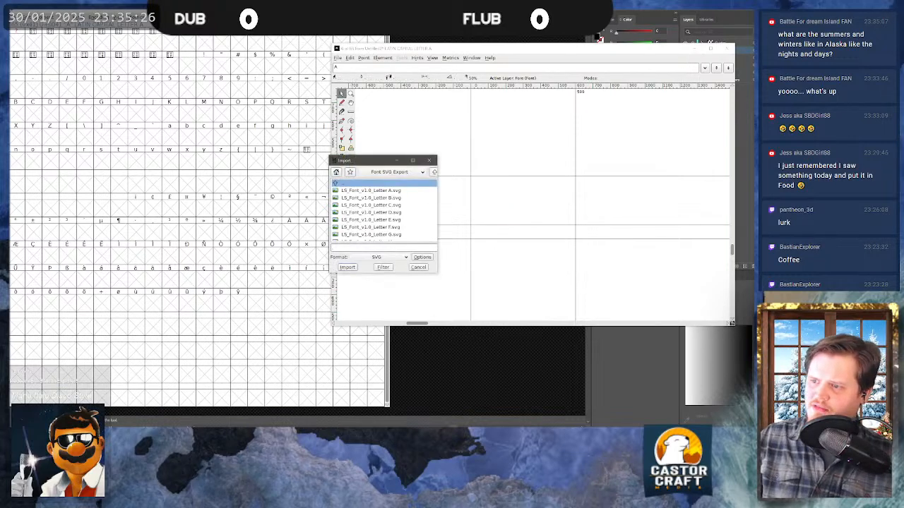
click(371, 191)
click(347, 267)
- Move the imported A to the glyph's origin so it fits between the baseline and the ascent line
drag(465, 201, 615, 330)
drag(530, 187, 509, 161)
scroll(495, 162, up, 2)
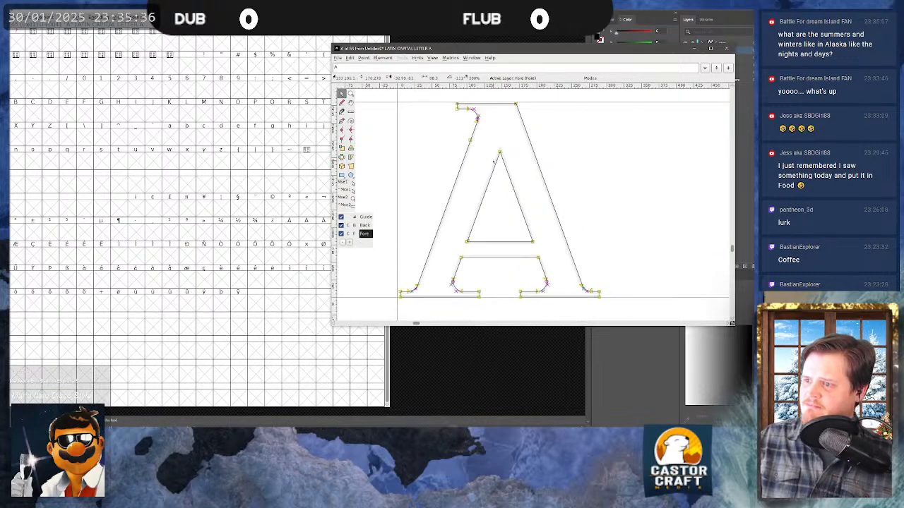
drag(499, 152, 496, 146)
drag(477, 291, 475, 297)
scroll(446, 243, down, 2)
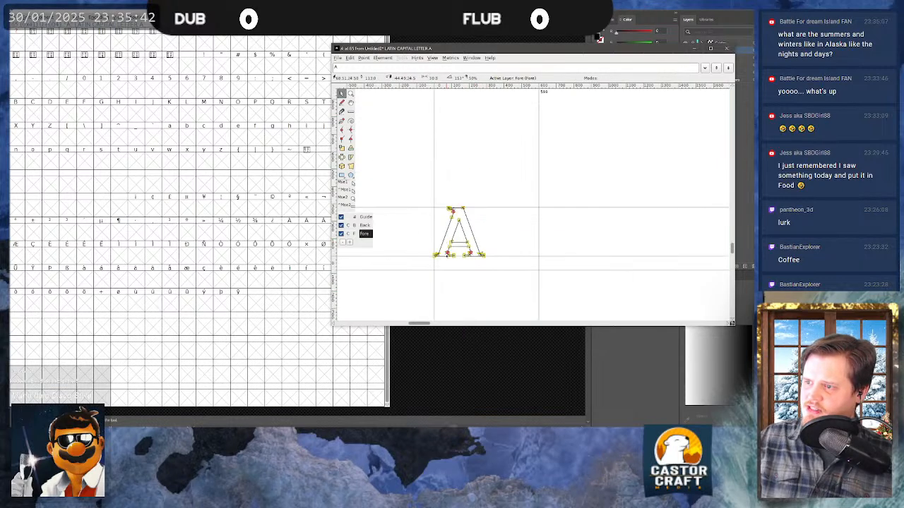
- Examine how the feet of the A sit on the baseline and how the glyph fits its guides
scroll(446, 257, up, 2)
scroll(456, 214, down, 1)
drag(457, 216, 537, 257)
drag(614, 290, 558, 242)
scroll(558, 241, down, 1)
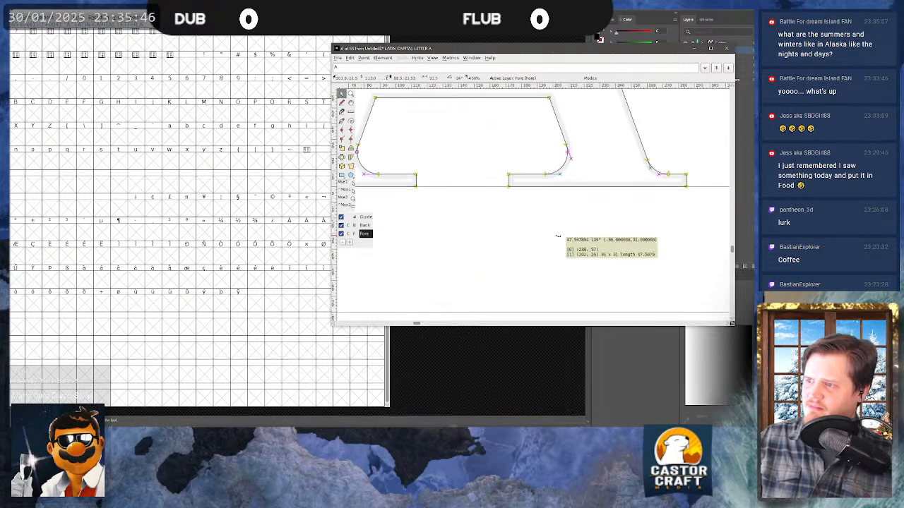
scroll(557, 233, down, 3)
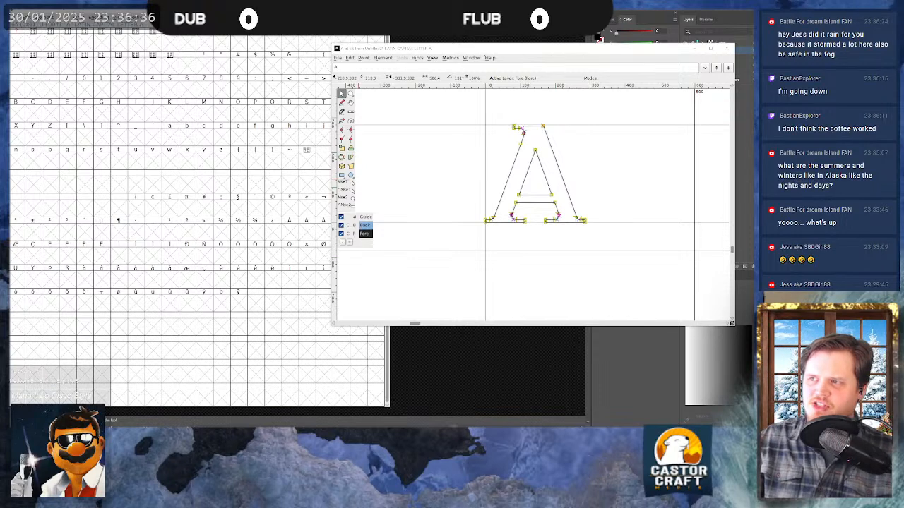
click(485, 50)
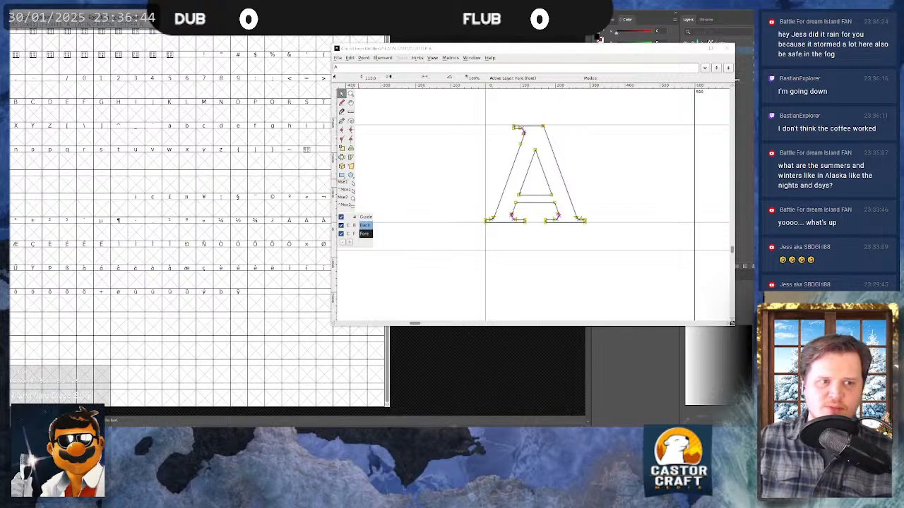
click(474, 49)
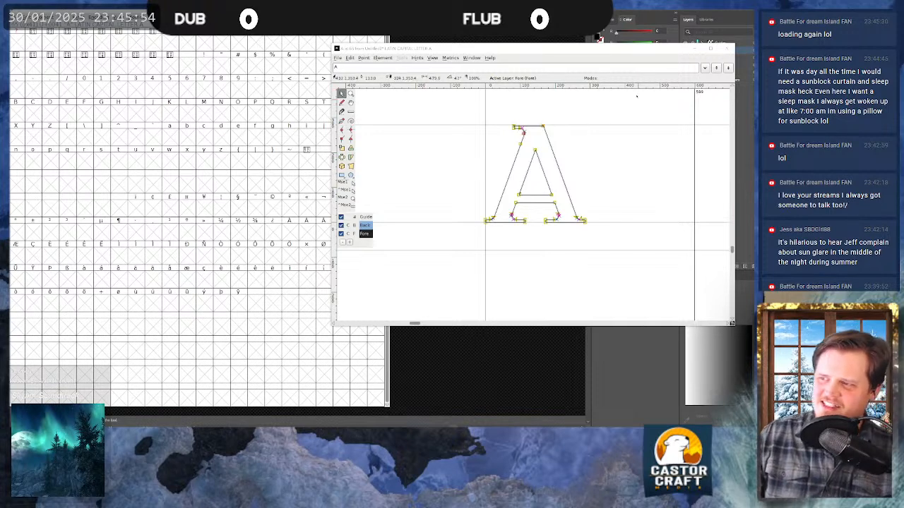
click(584, 48)
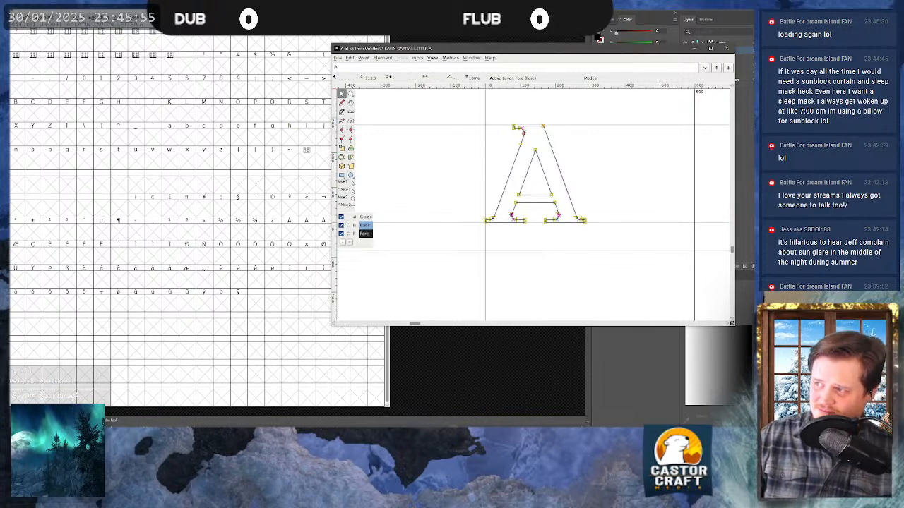
- Copy the capital A outlines into the lowercase a glyph and close both glyph windows
click(726, 48)
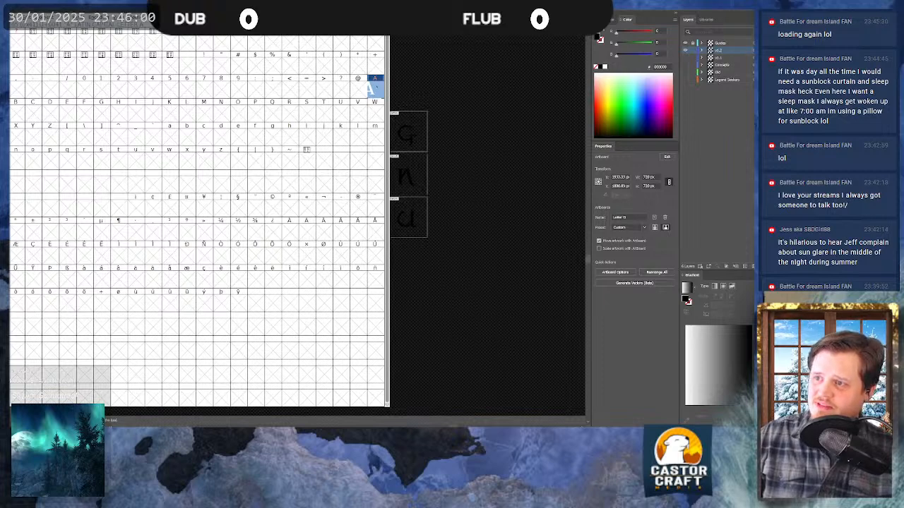
double_click(374, 85)
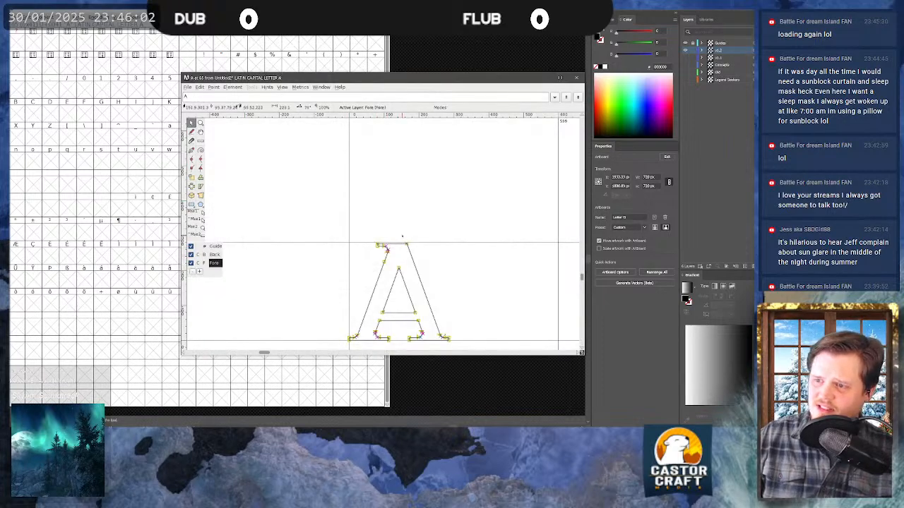
key(ctrl+a)
key(Delete)
key(ctrl+v)
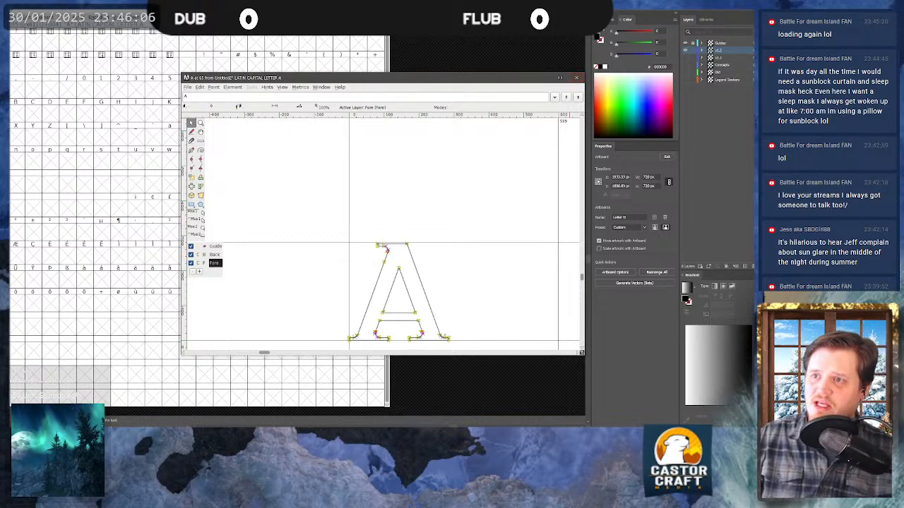
click(576, 77)
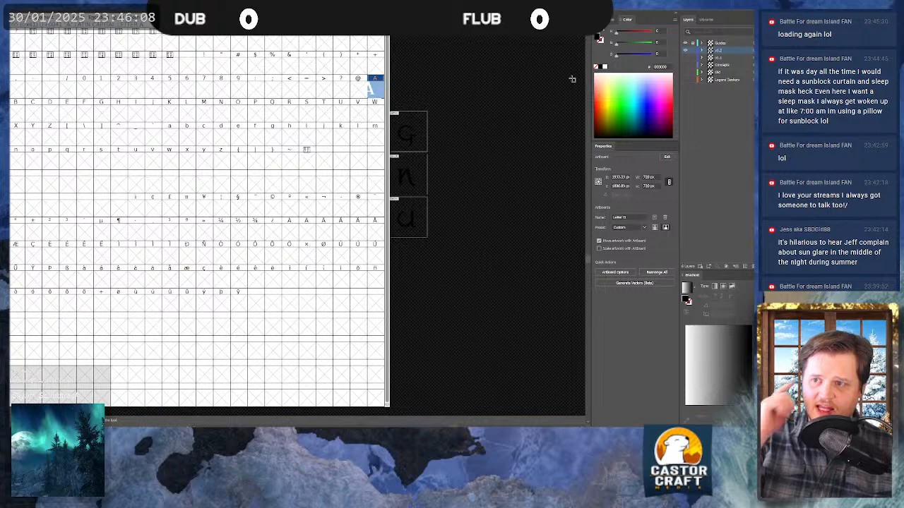
double_click(167, 133)
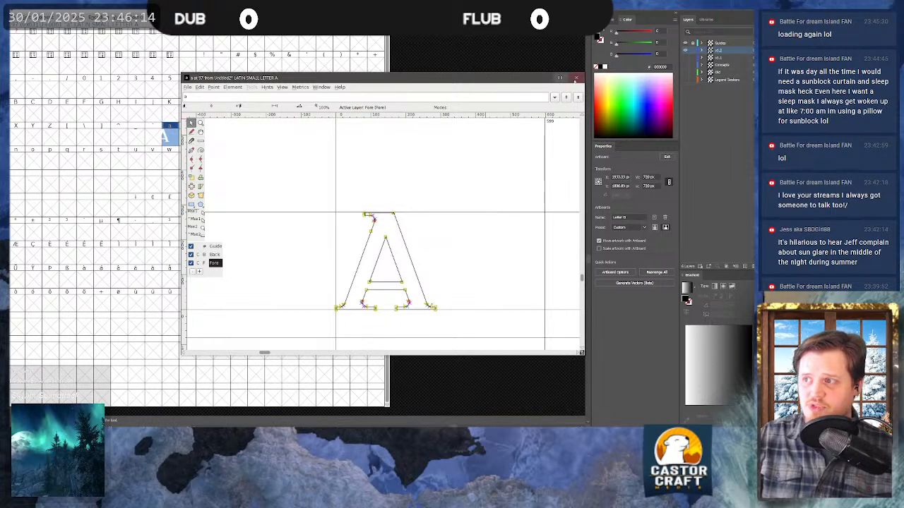
click(577, 79)
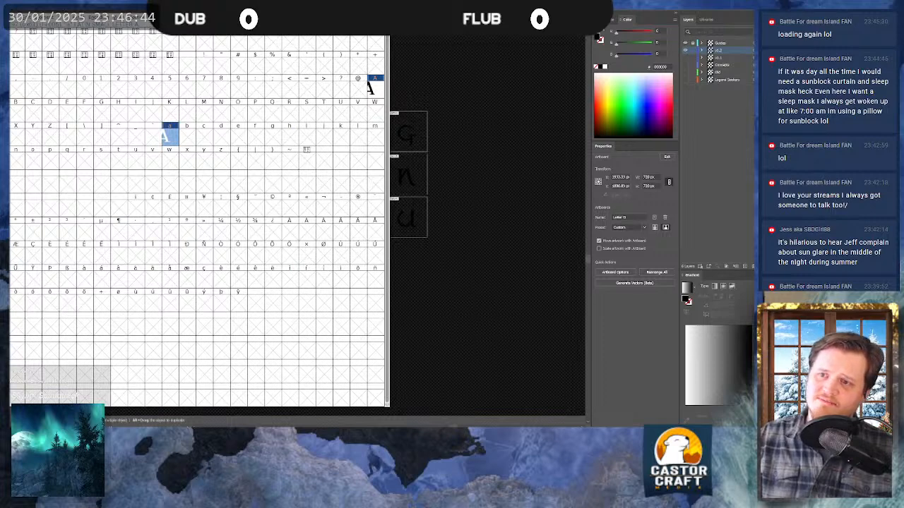
- Open the capital B glyph and import LS_Font_v1.0_Letter B.svg into it
key(shift+b)
key(Return)
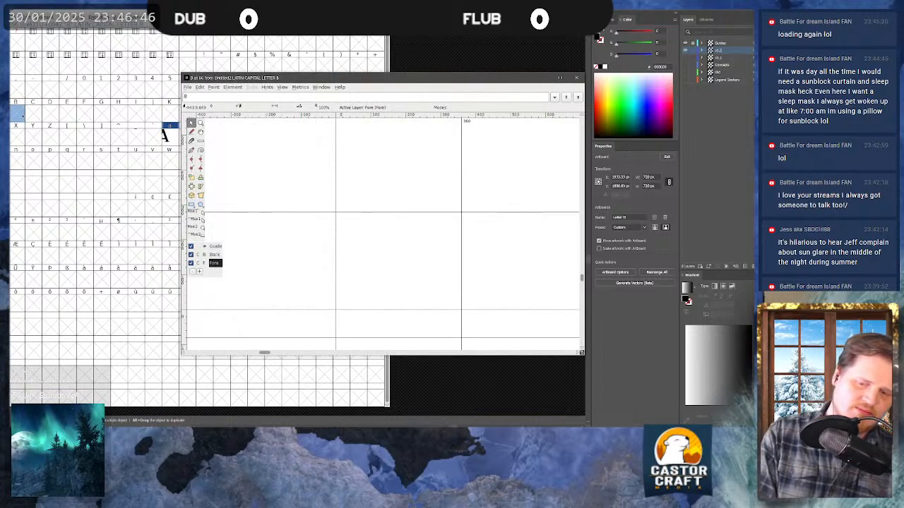
key(ctrl+shift+i)
click(408, 199)
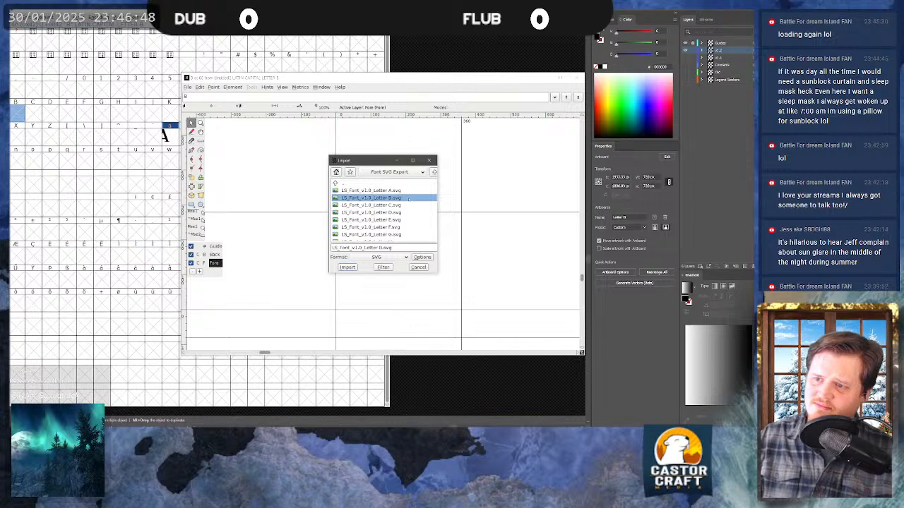
double_click(408, 198)
- Move the imported B outlines so their left edge sits on the glyph's origin, between the baseline and the ascent line
key(ctrl+a)
drag(450, 292, 368, 217)
scroll(302, 221, up, 2)
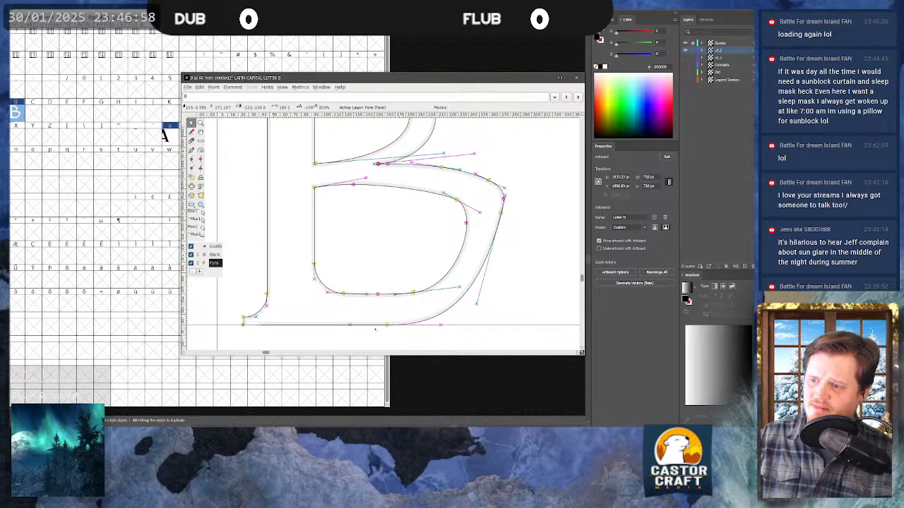
scroll(296, 187, up, 5)
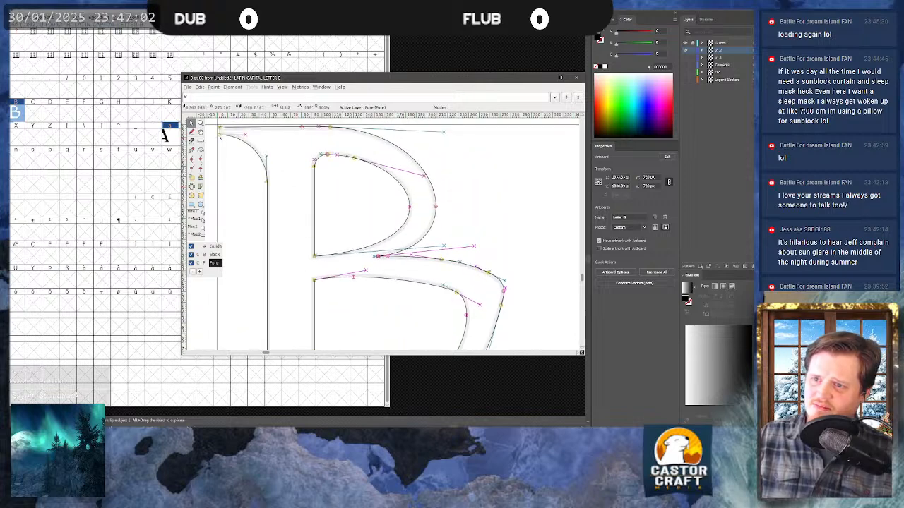
scroll(219, 138, left, 3)
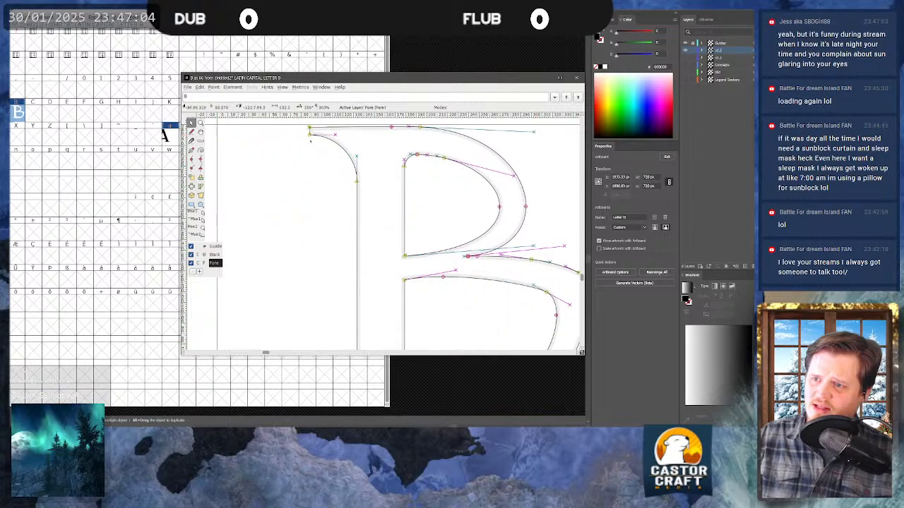
scroll(306, 135, right, 3)
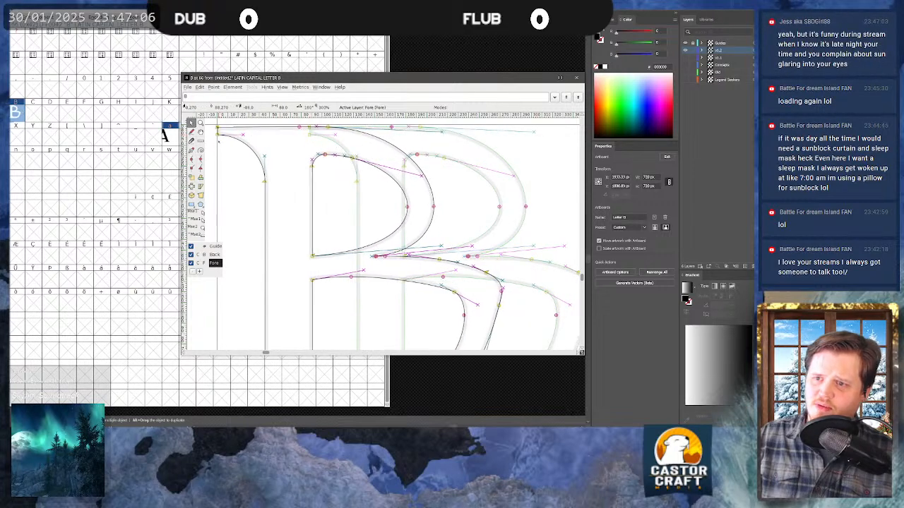
scroll(295, 252, down, 3)
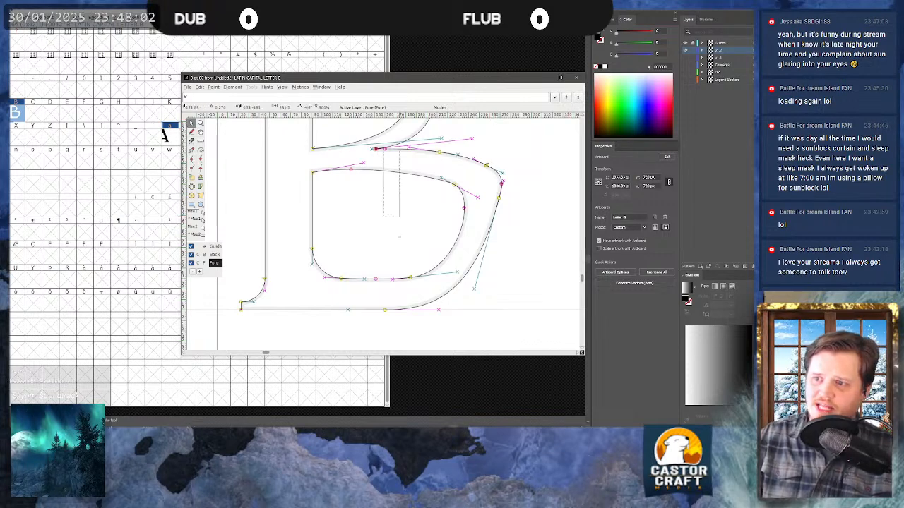
scroll(408, 240, up, 2)
scroll(408, 240, down, 5)
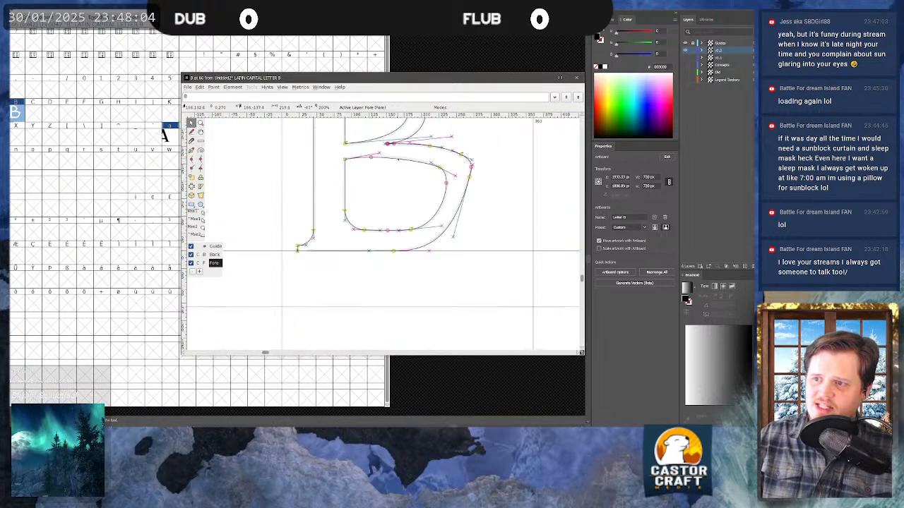
scroll(382, 182, up, 2)
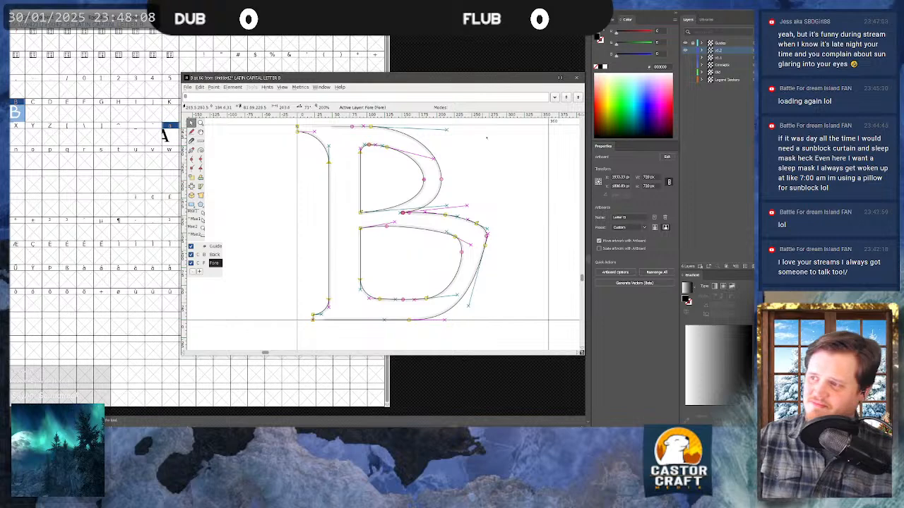
- Copy the capital B outlines into the lowercase b glyph and close both glyph windows
click(576, 76)
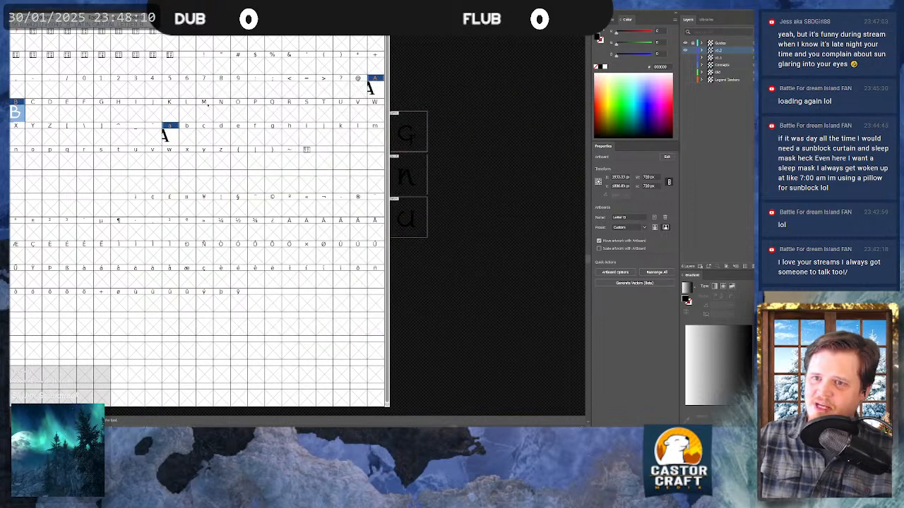
double_click(187, 136)
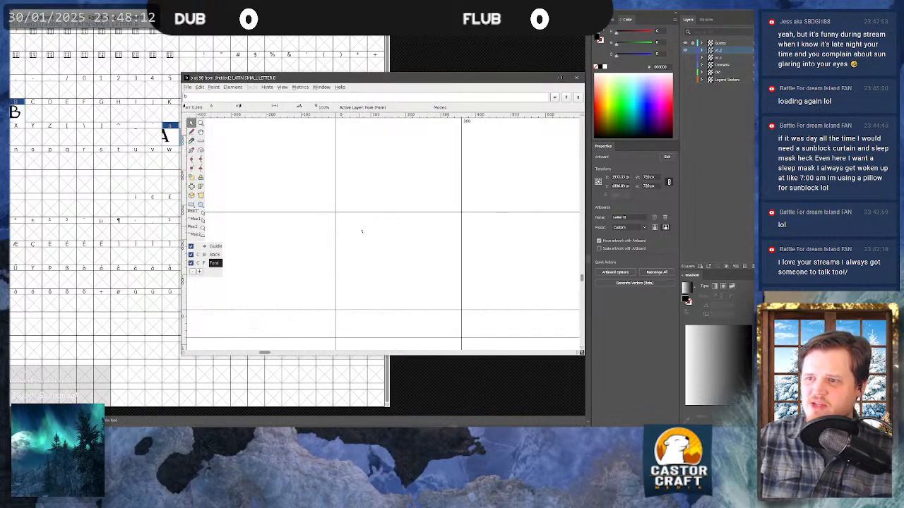
key(ctrl+v)
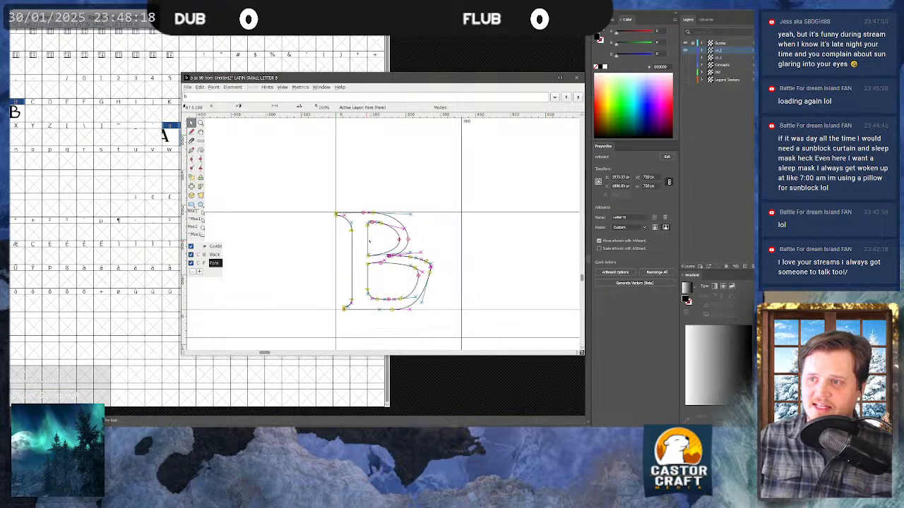
click(576, 77)
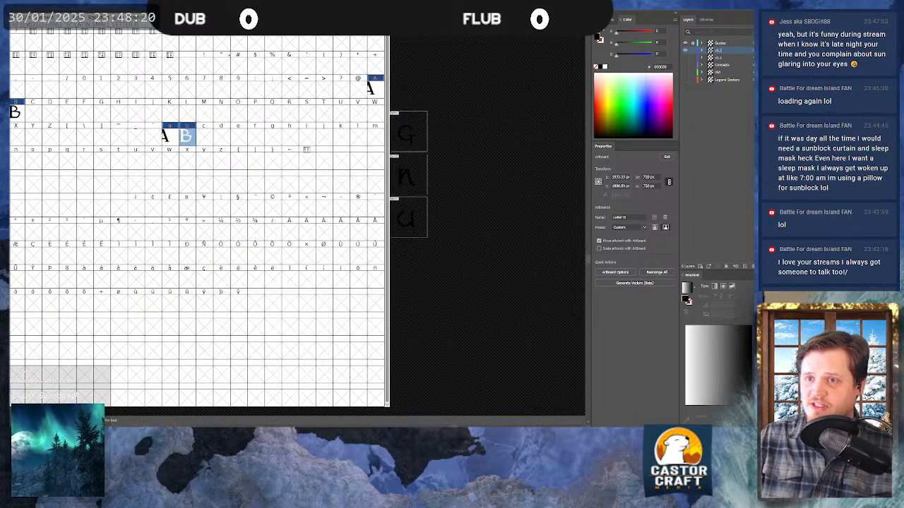
click(77, 17)
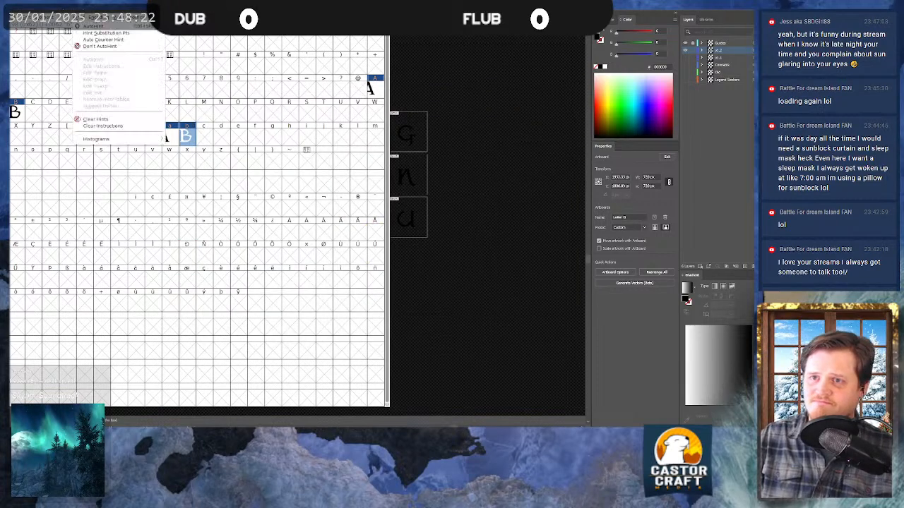
mouse_move(44, 17)
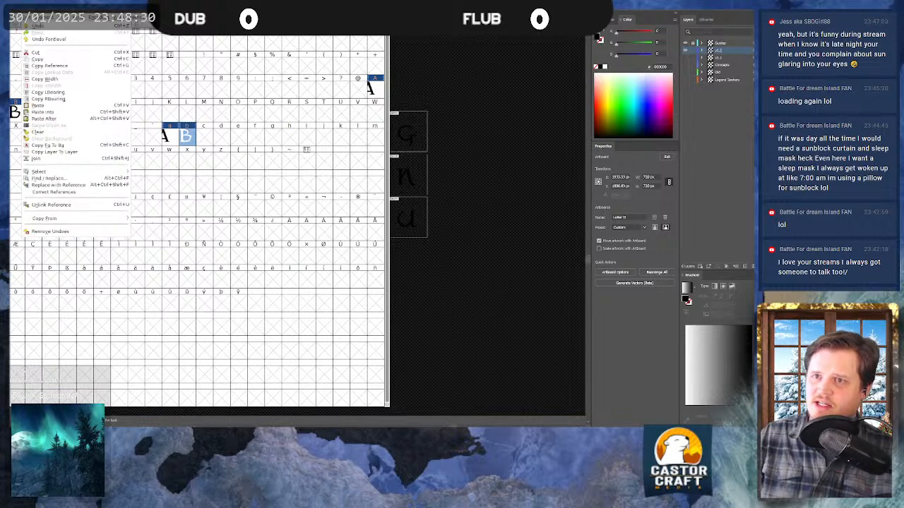
mouse_move(120, 17)
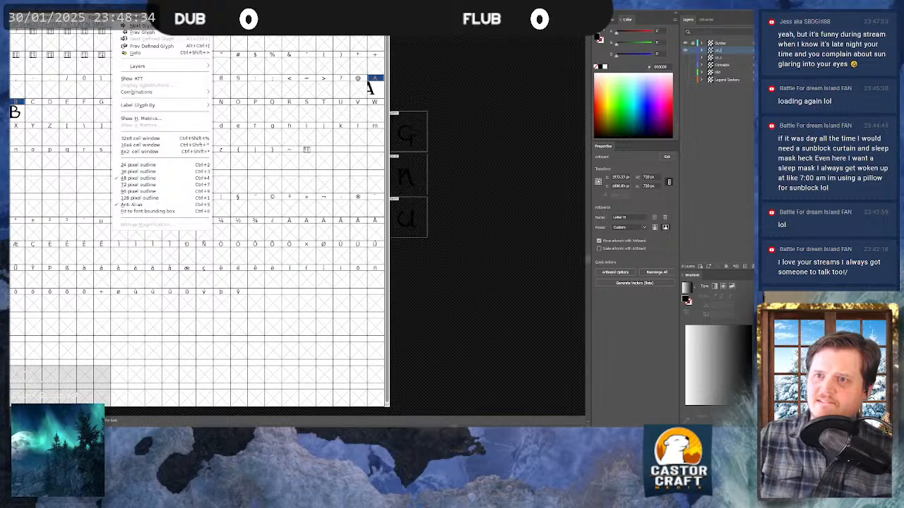
mouse_move(182, 18)
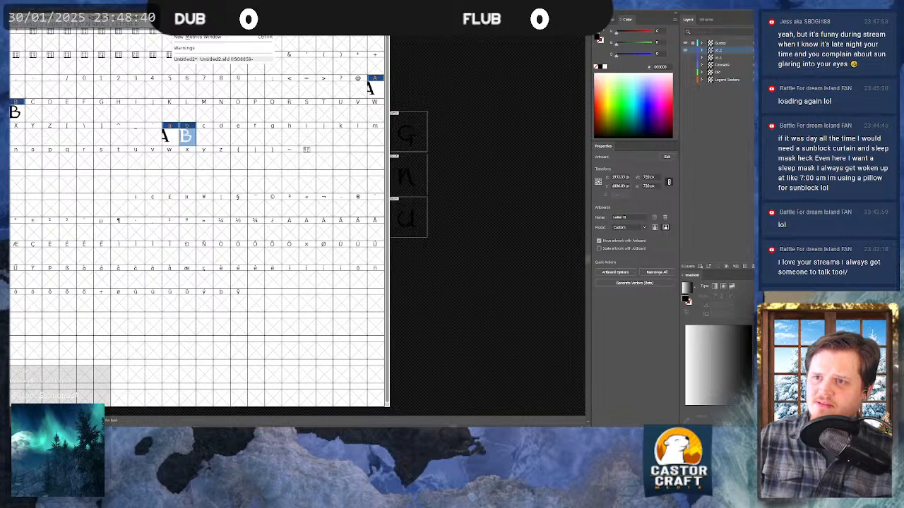
click(198, 22)
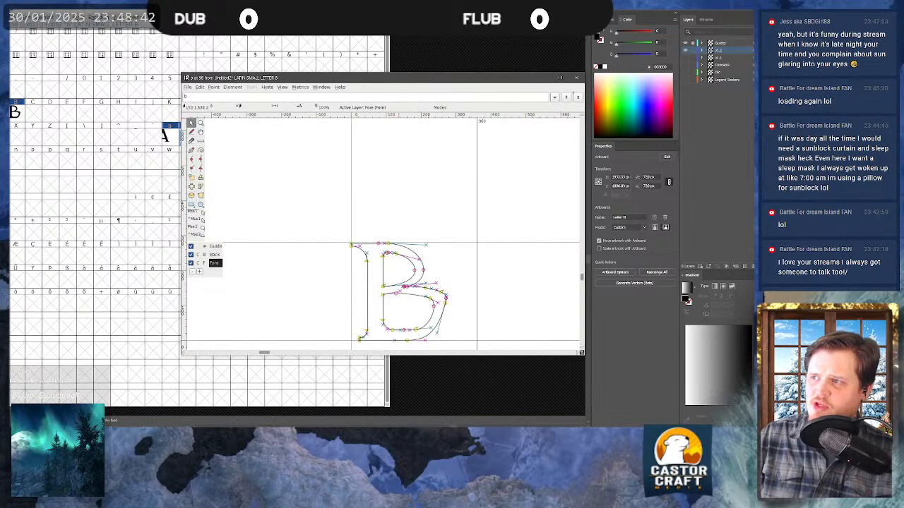
click(576, 78)
click(185, 18)
mouse_move(166, 18)
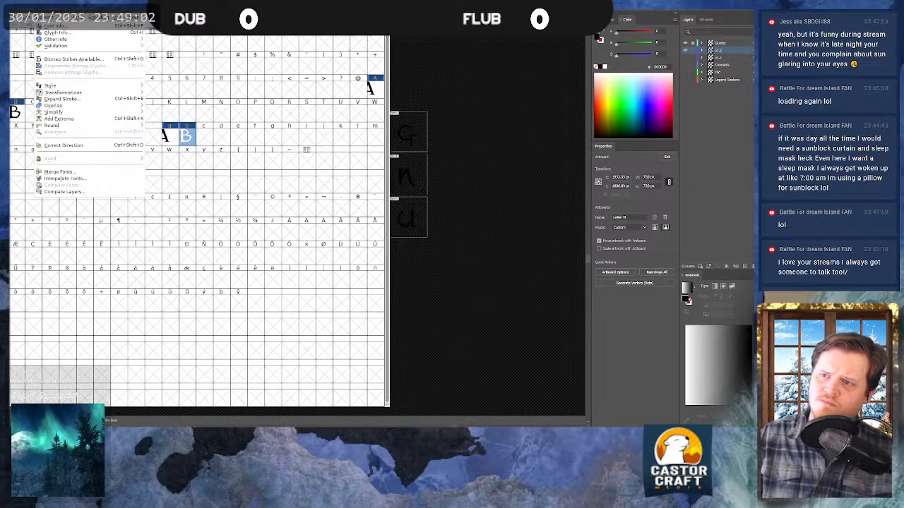
mouse_move(28, 18)
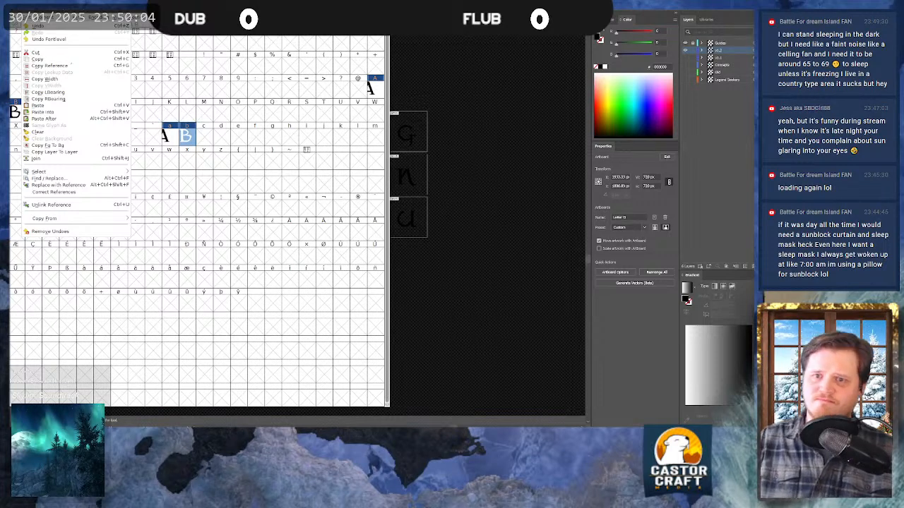
mouse_move(16, 18)
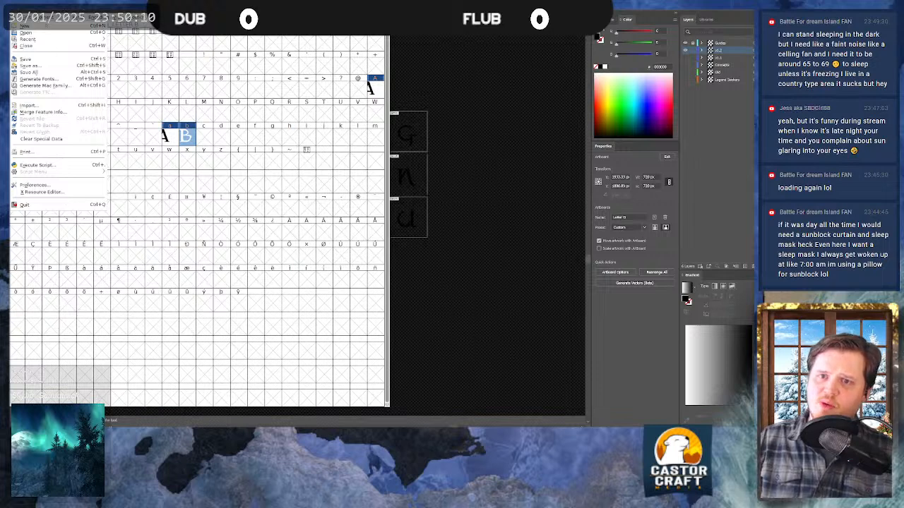
mouse_move(99, 17)
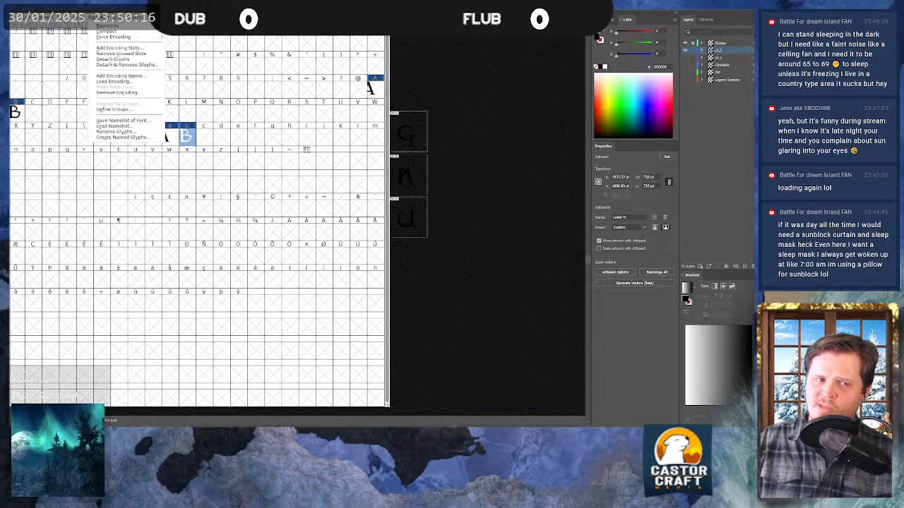
key(Escape)
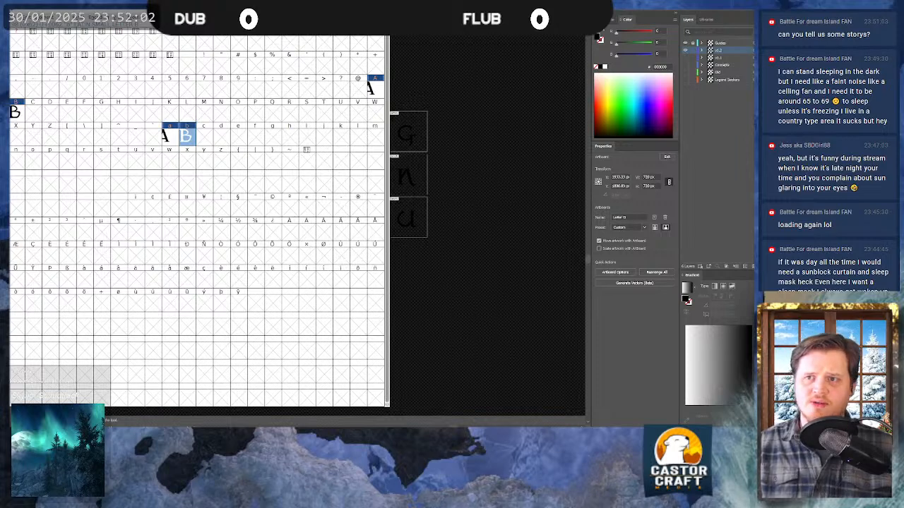
click(182, 17)
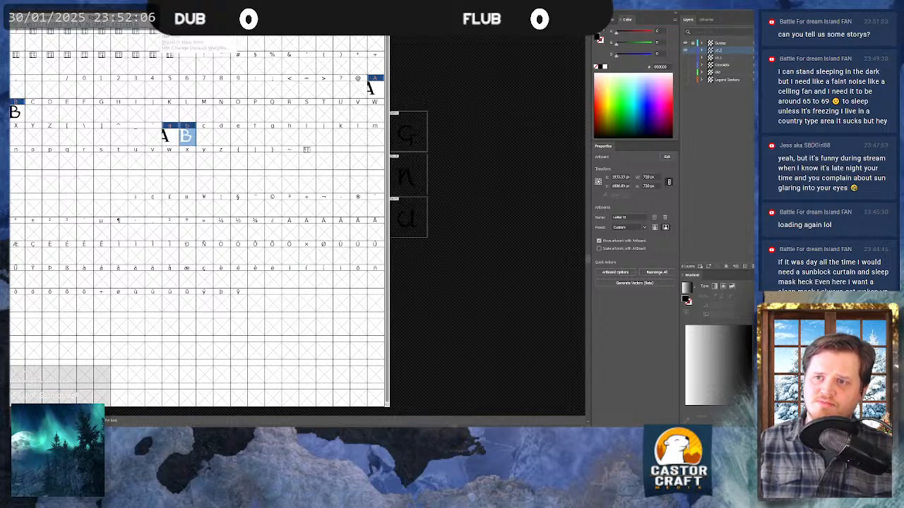
click(174, 24)
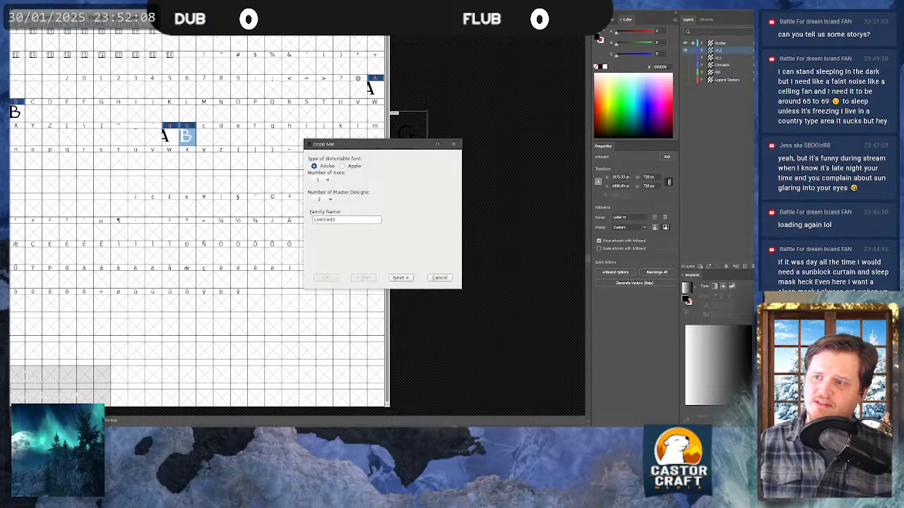
click(453, 144)
- Preview the letters "ab" in a new metrics window to check the spacing, and close the window
click(137, 17)
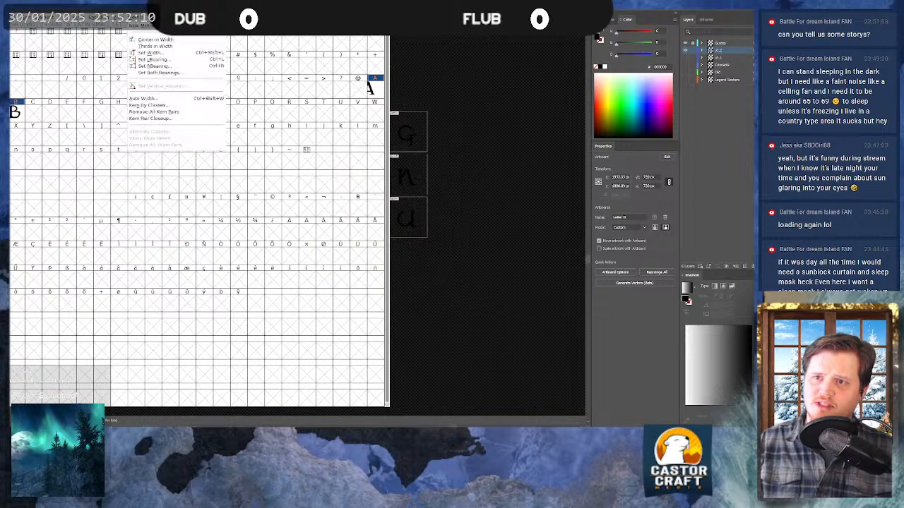
click(143, 25)
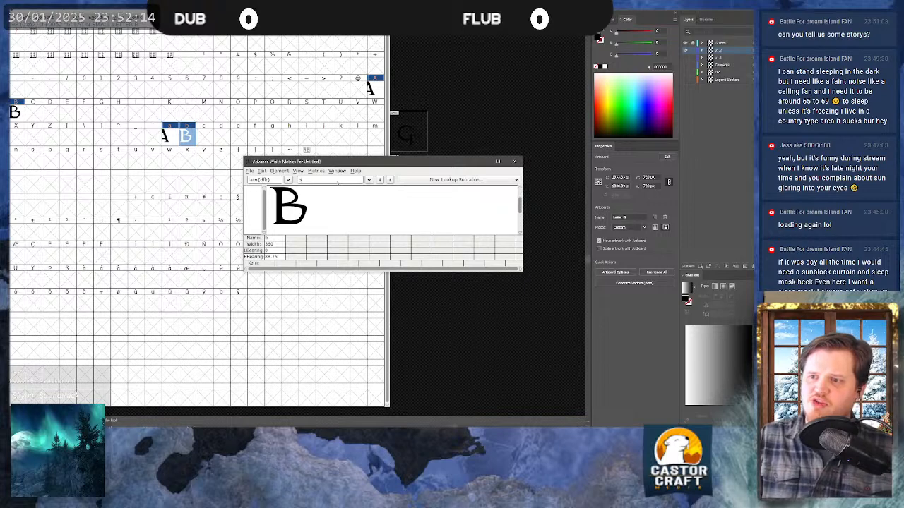
key(BackSpace)
text(ab)
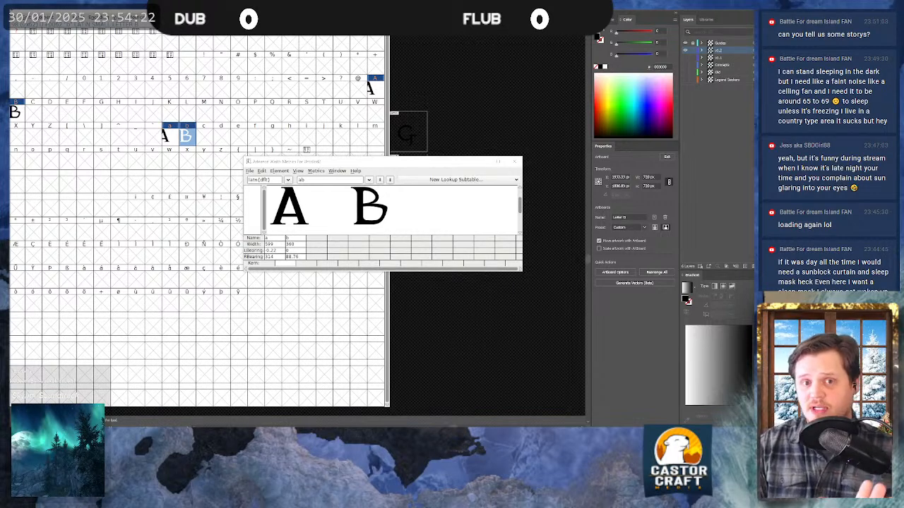
click(515, 161)
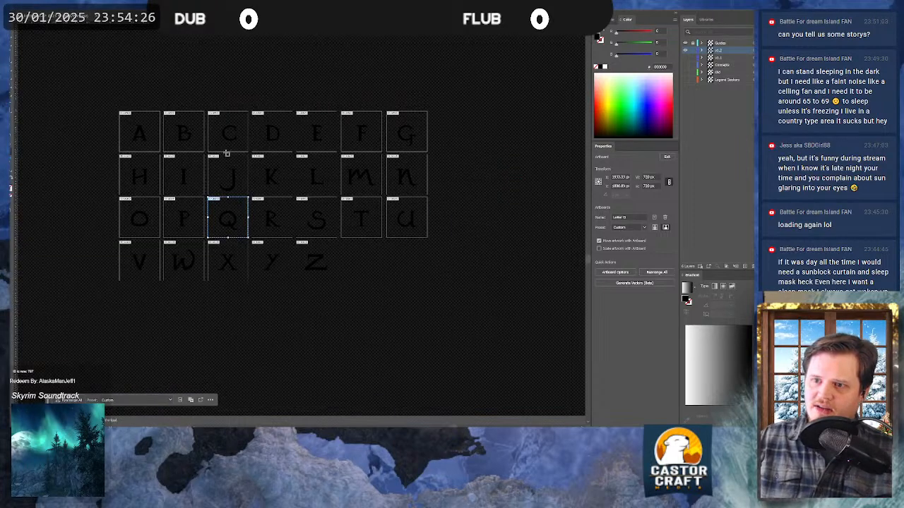
drag(219, 121, 236, 142)
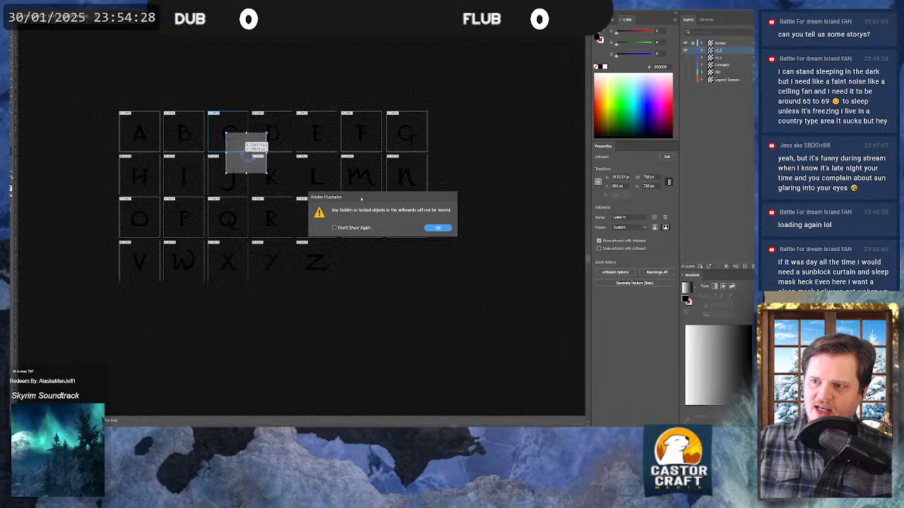
click(438, 228)
key(ctrl+z)
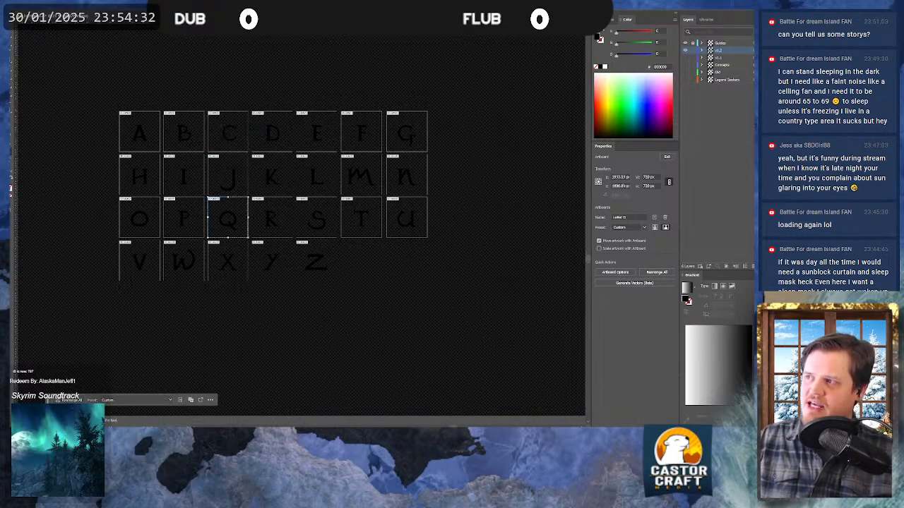
- Switch to FontForge and import LS_Font_v1.0_Letter C.svg into the capital C glyph
key(alt+Tab)
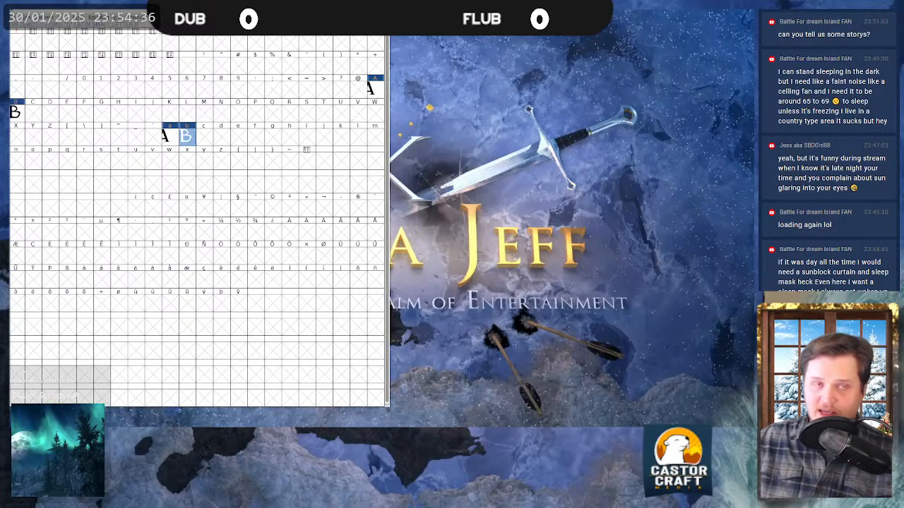
double_click(34, 113)
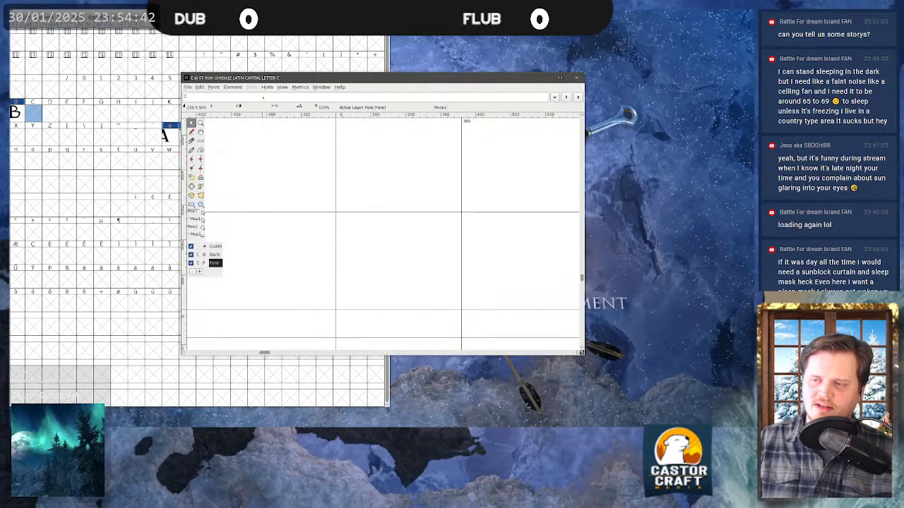
key(ctrl+shift+i)
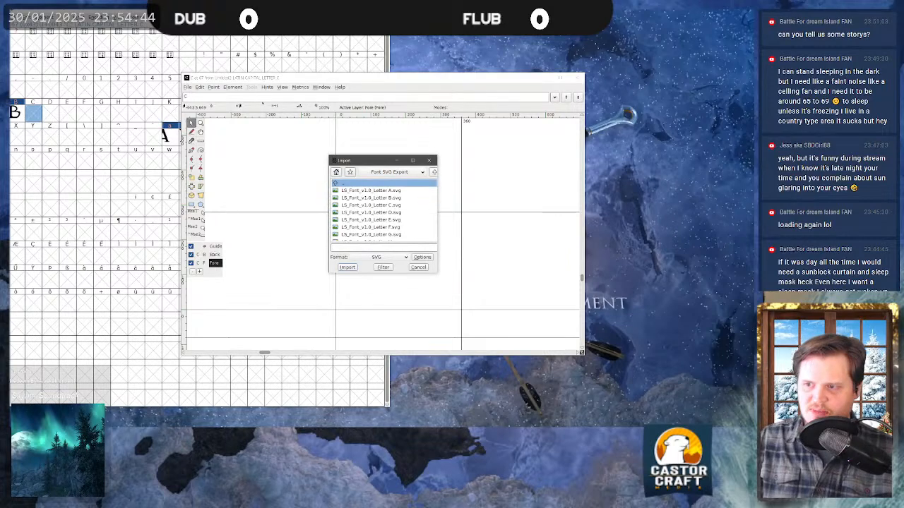
double_click(405, 208)
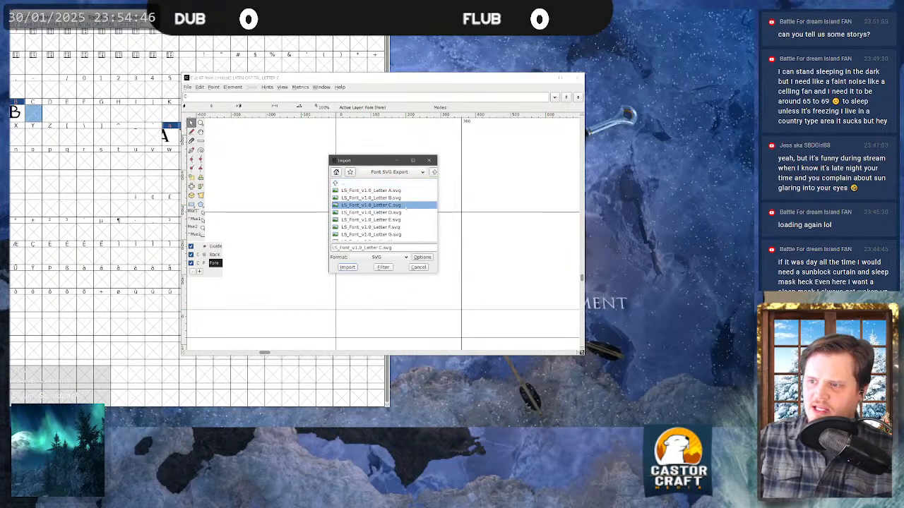
- Move the imported C outline onto the baseline, with its outer left curve touching the vertical zero line
click(442, 265)
drag(445, 261, 359, 173)
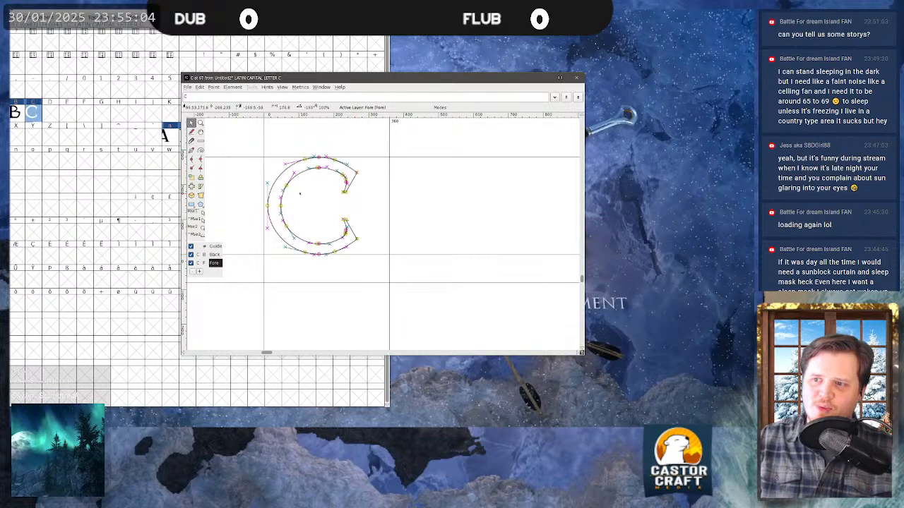
scroll(303, 186, up, 2)
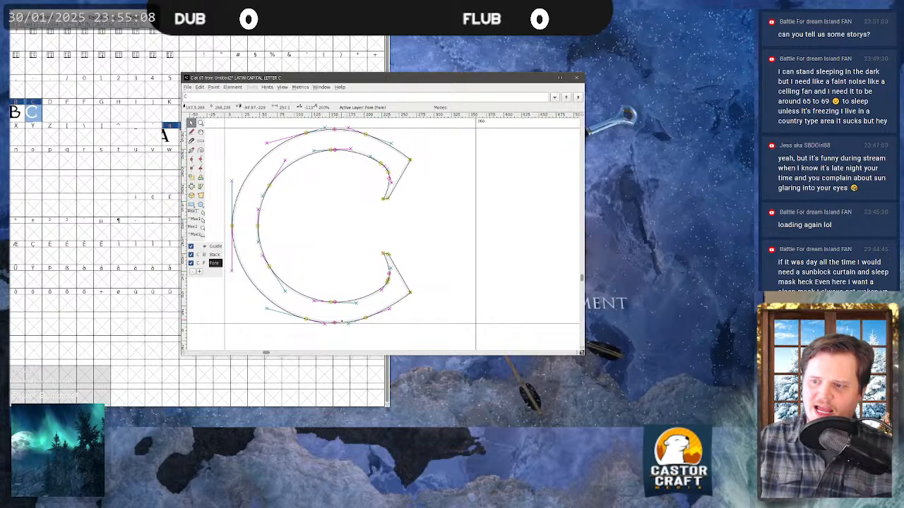
drag(365, 318, 385, 319)
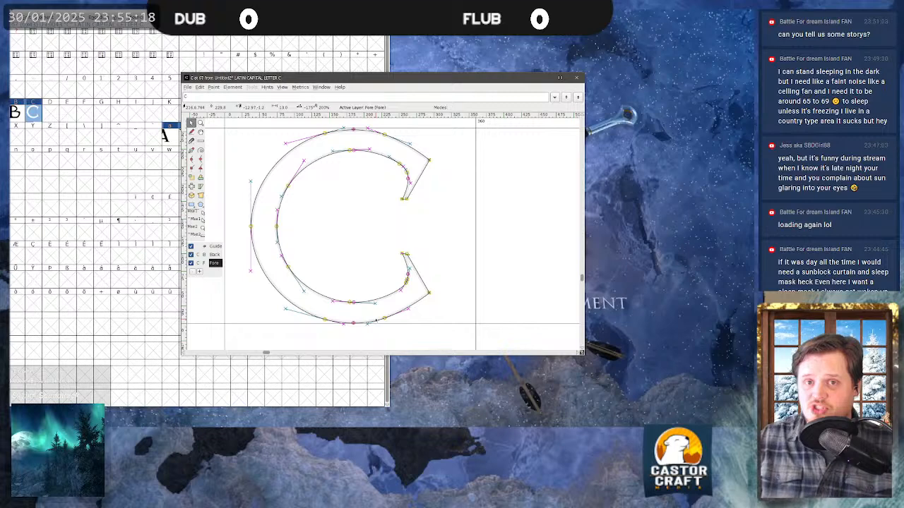
drag(384, 319, 358, 317)
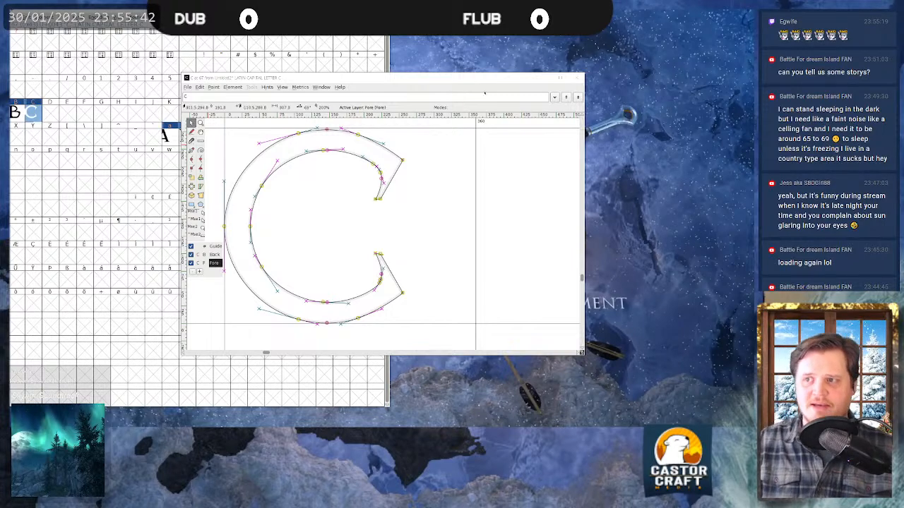
- Place the glyph window in the right half of the screen, paste the C outline into the lowercase c glyph, and close that window
drag(458, 80, 452, 82)
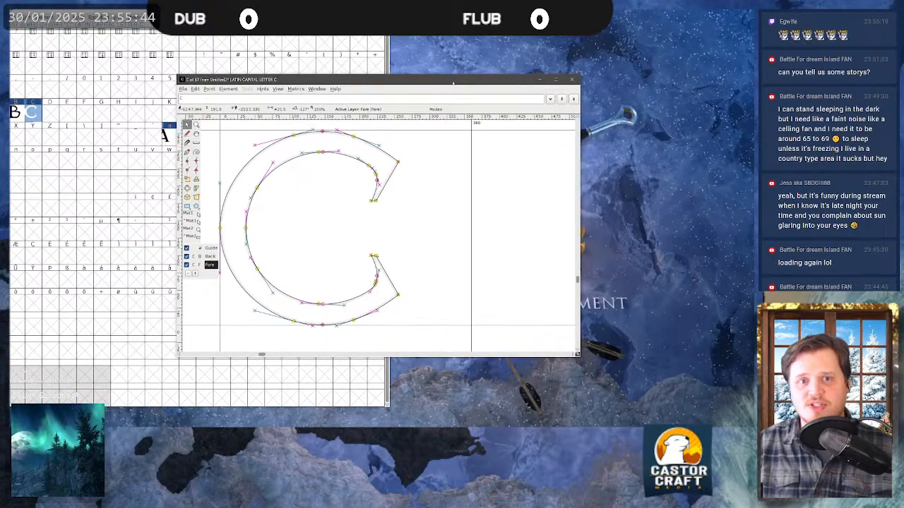
key(super+Right)
click(162, 78)
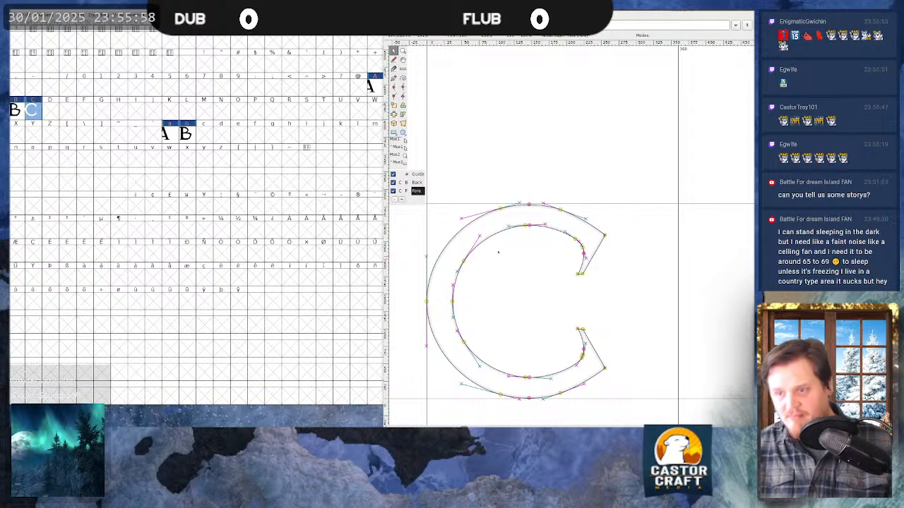
double_click(204, 138)
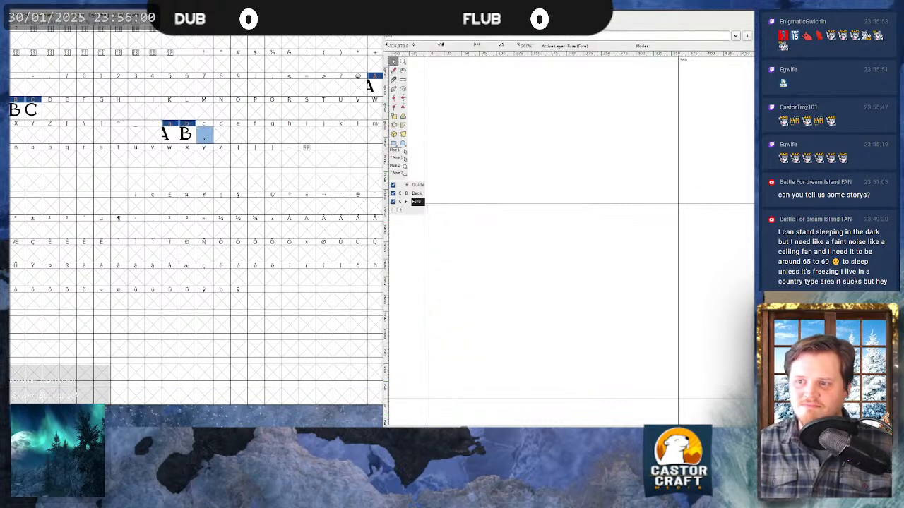
key(ctrl+v)
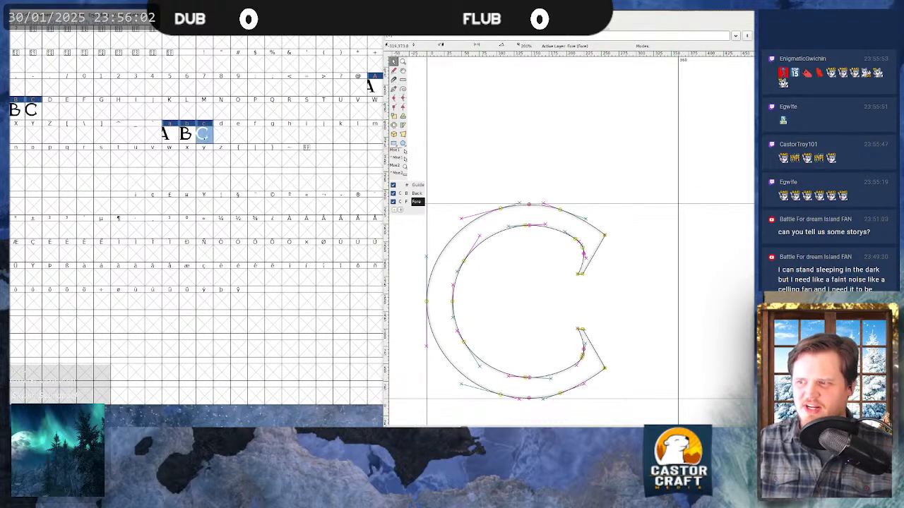
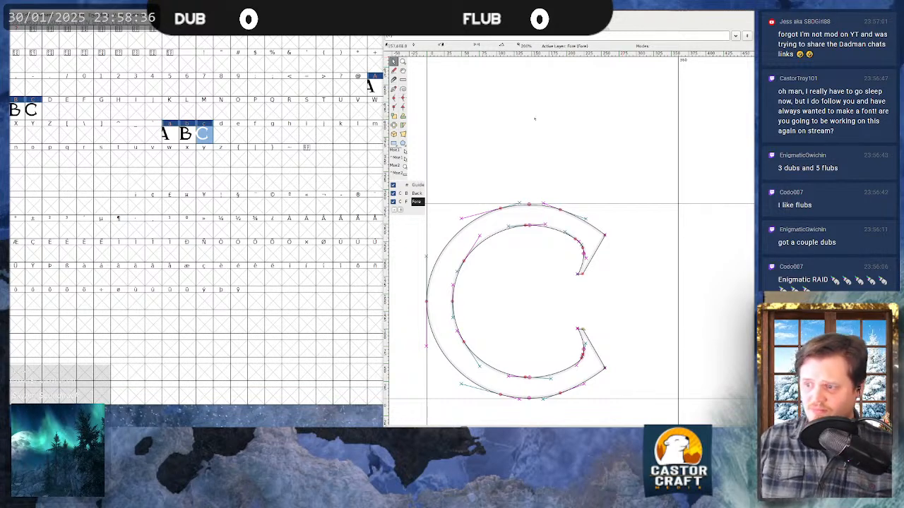
key(ctrl+a)
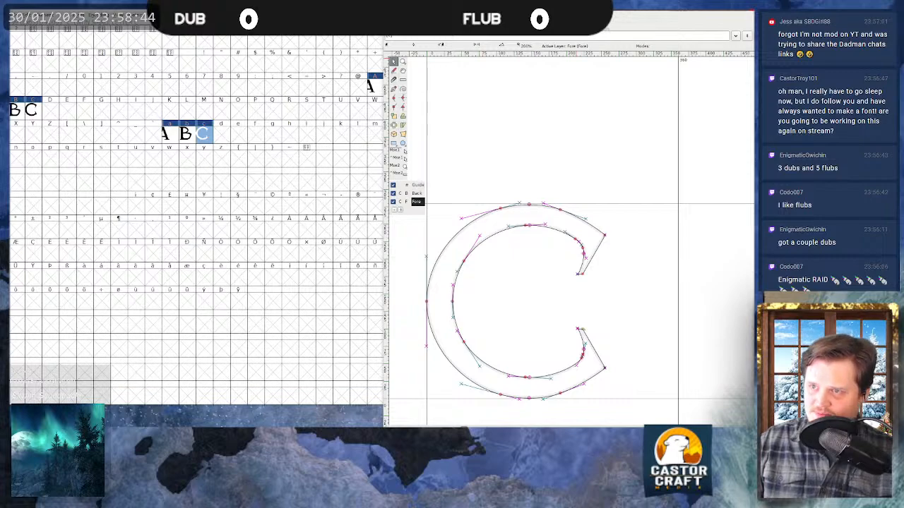
click(745, 10)
- Switch to Illustrator, collapse its color and properties column, and bring the alphabet artboards into view beside the font grid
key(alt+Tab)
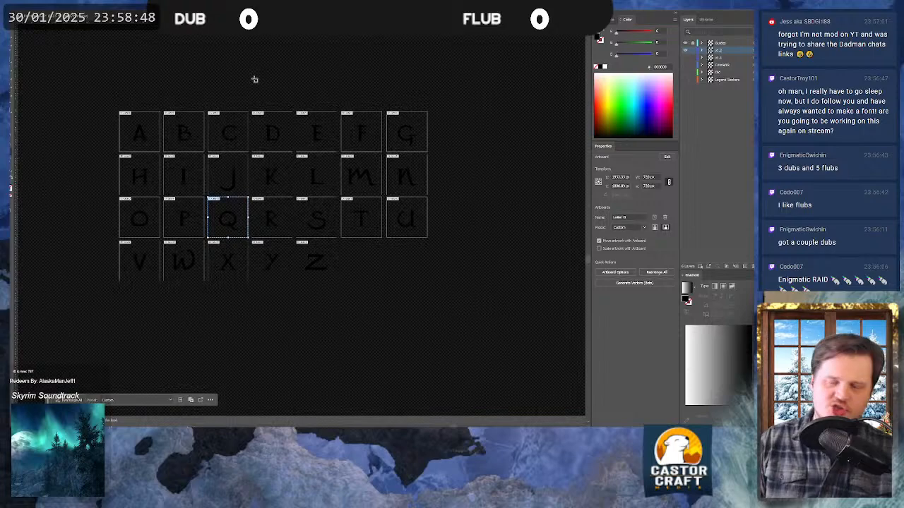
key(alt+Tab)
key(alt+Tab)
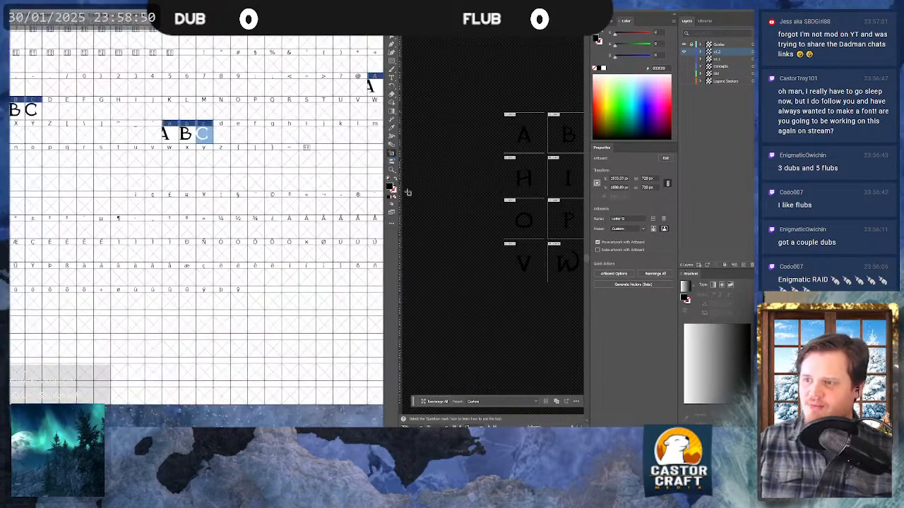
click(674, 15)
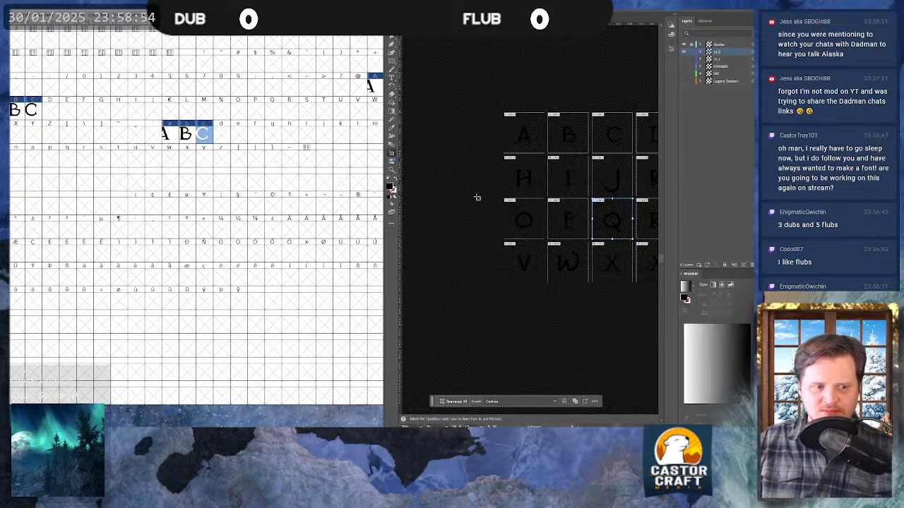
scroll(477, 202, right, 2)
scroll(473, 210, right, 2)
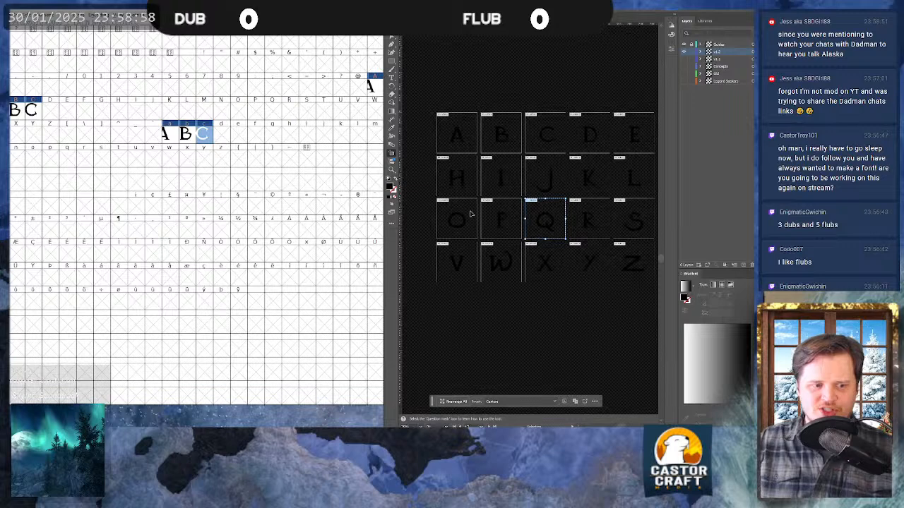
scroll(470, 213, right, 1)
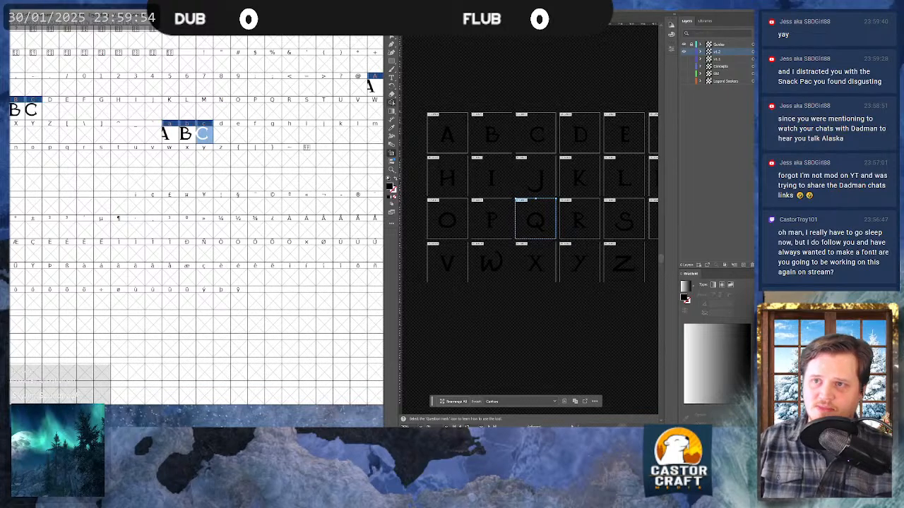
- Switch back to FontForge and import LS_Font_v1.0_Letter D.svg into the capital D glyph
key(alt+Tab)
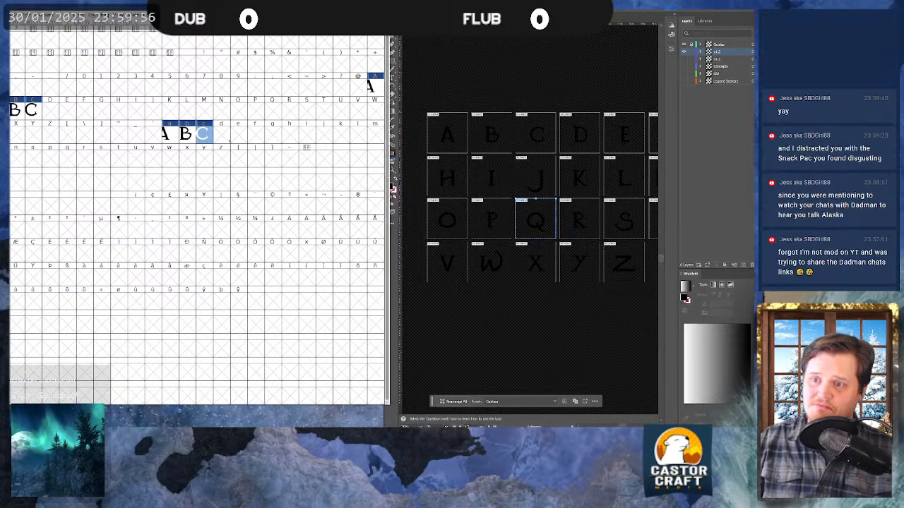
double_click(49, 113)
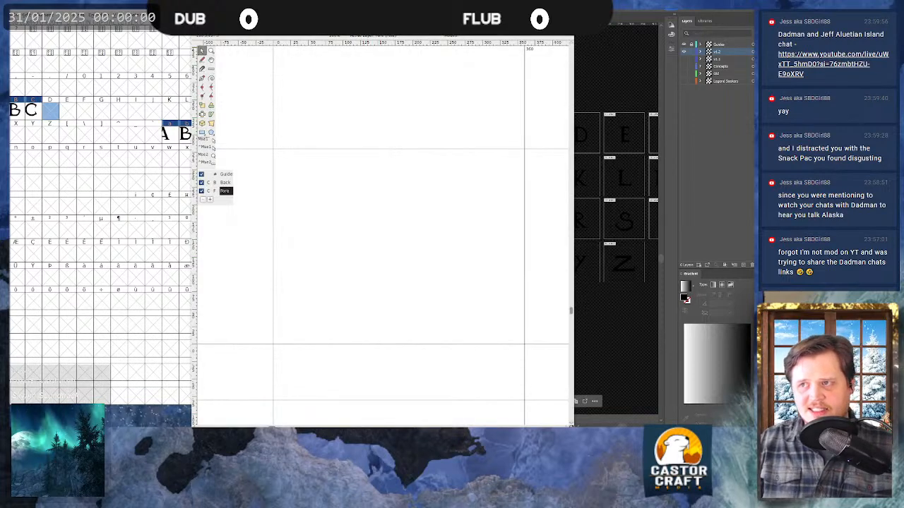
key(ctrl+shift+i)
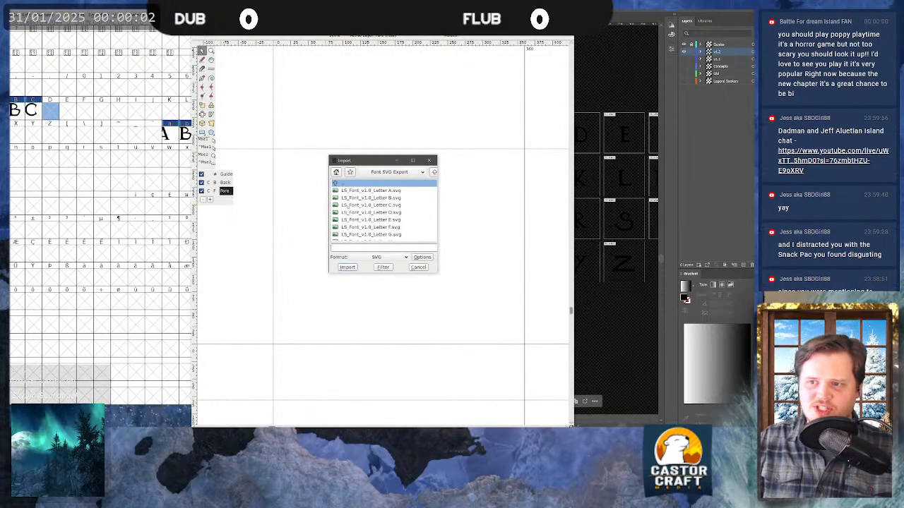
click(371, 212)
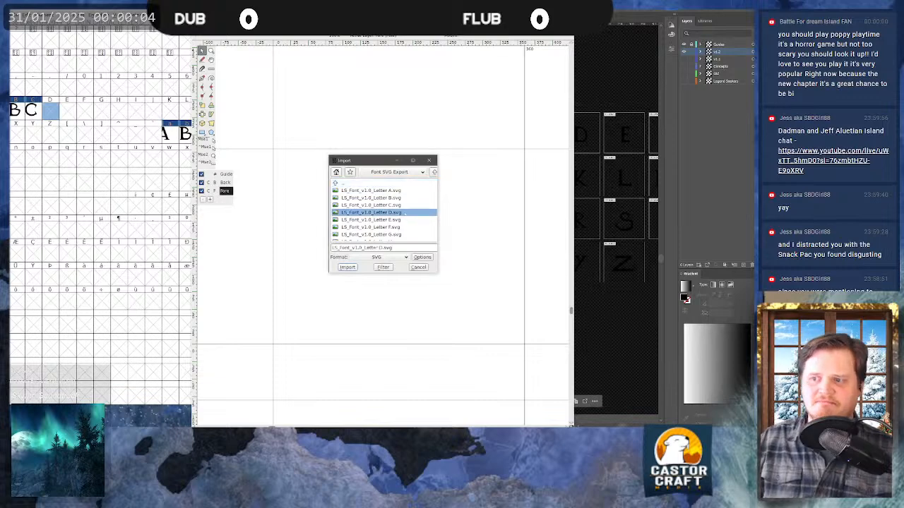
click(347, 267)
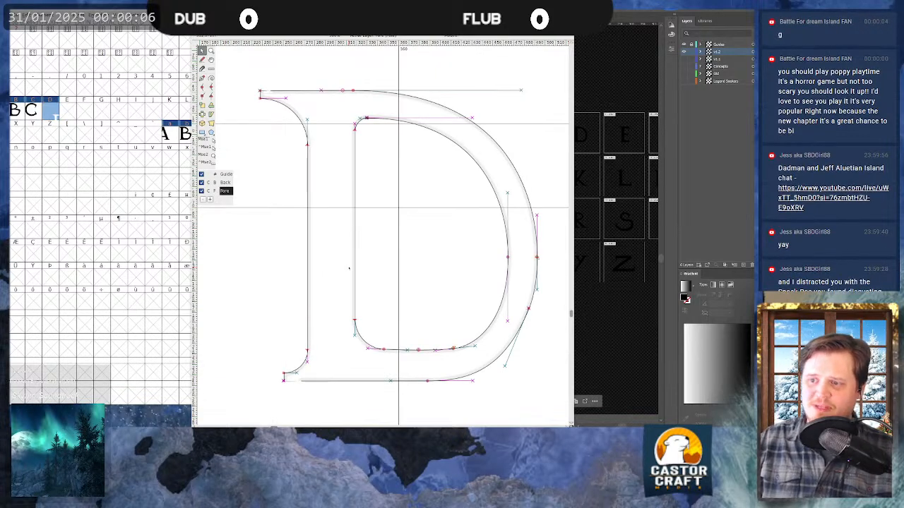
- Move the whole imported D outline onto the baseline, with its upper-left serif near the vertical zero line
scroll(429, 155, down, 4)
scroll(430, 154, up, 3)
drag(393, 127, 432, 230)
key(ctrl+a)
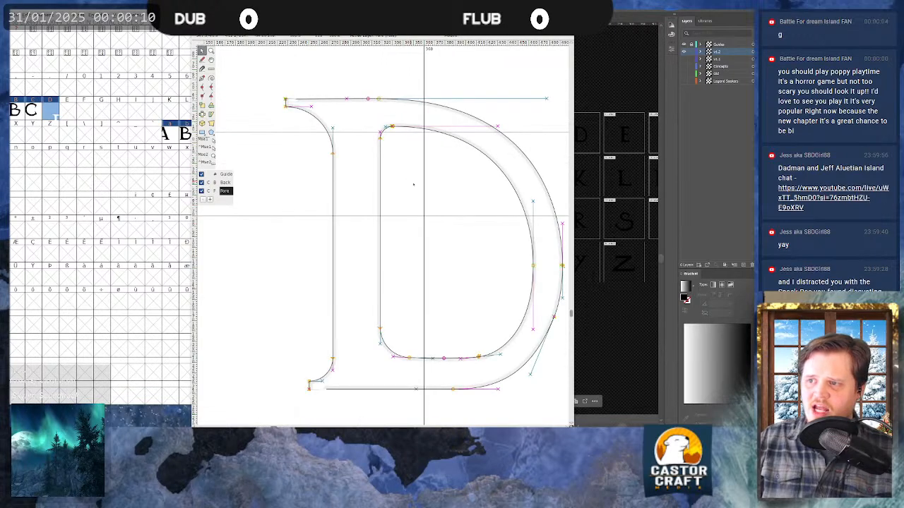
scroll(476, 332, down, 3)
scroll(476, 331, up, 4)
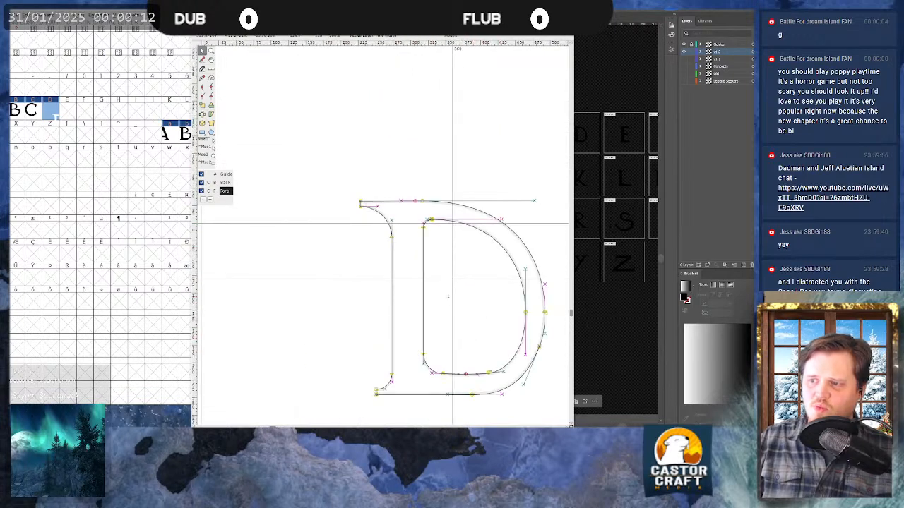
scroll(439, 297, down, 2)
scroll(436, 275, up, 2)
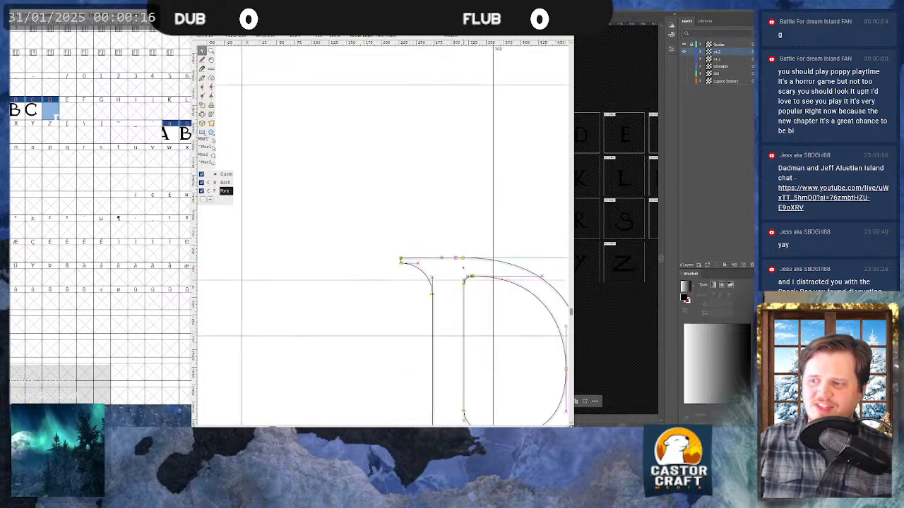
drag(462, 259, 302, 87)
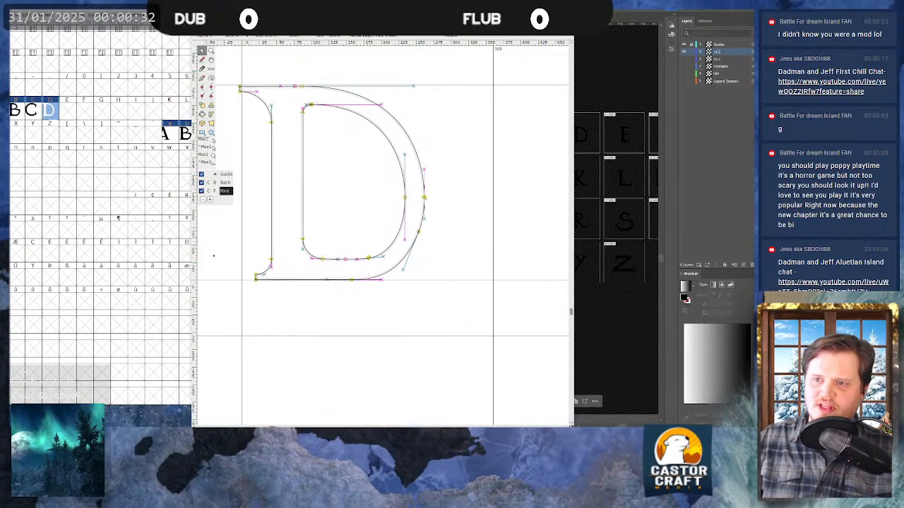
- Shift the D outline slightly right to align its upper-left serif with the vertical zero line
mouse_move(257, 277)
mouse_down()
mouse_move(301, 277)
mouse_move(257, 277)
mouse_up()
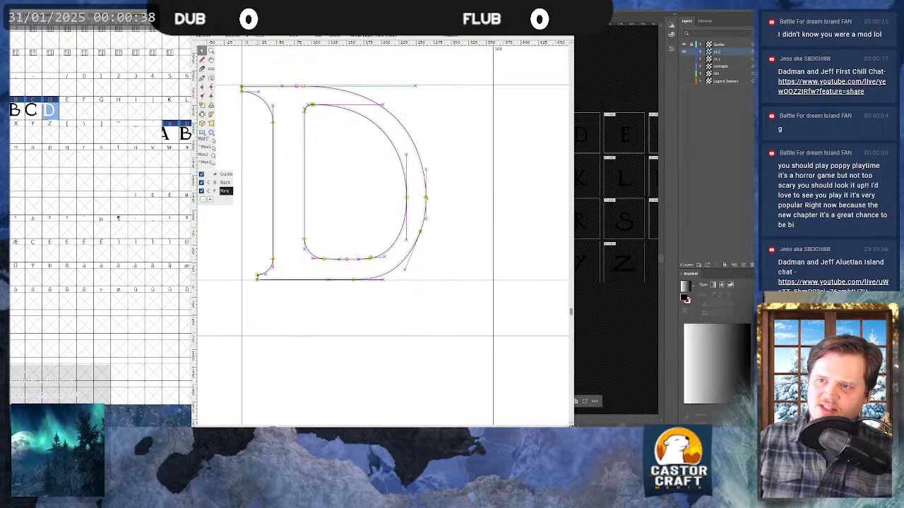
scroll(218, 105, up, 1)
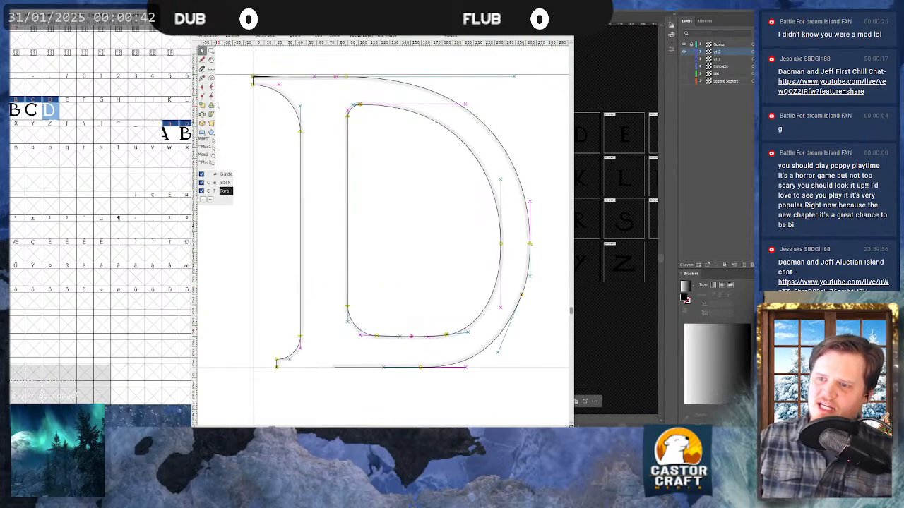
mouse_move(277, 362)
mouse_down()
mouse_move(318, 362)
mouse_move(277, 362)
mouse_up()
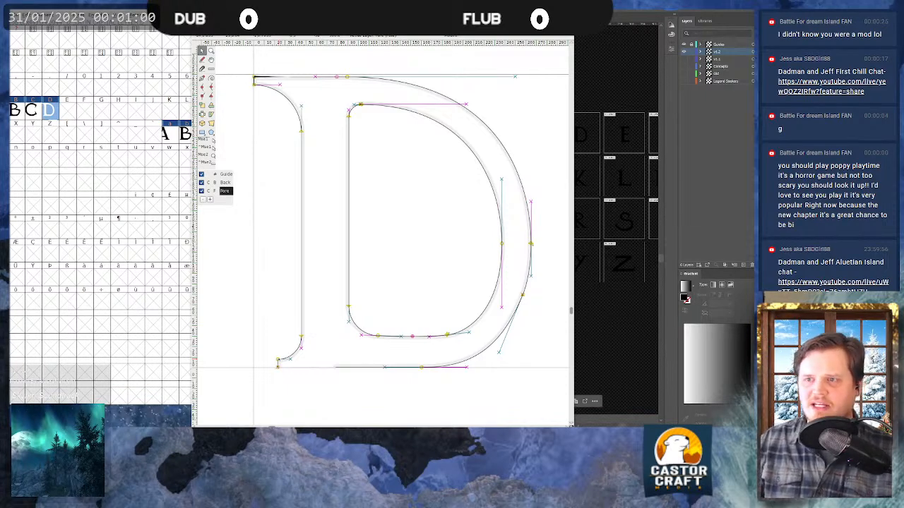
- Try nudging the D outline back and forth horizontally, then undo the moves and redo the placement on the baseline
key(Right)
key(Right)
key(Right)
key(Right)
key(Right)
key(Right)
key(Right)
key(Right)
key(Right)
key(Right)
key(Left)
key(Left)
key(Left)
key(Left)
key(Left)
key(Left)
key(Left)
key(Left)
key(Left)
key(Left)
key(Right)
key(Right)
key(Right)
key(Right)
key(Right)
key(Right)
key(Right)
key(Right)
key(Right)
key(Right)
key(Right)
key(Right)
key(Right)
key(Right)
key(Right)
key(Left)
key(Left)
key(Left)
key(Left)
key(Left)
key(Left)
key(Left)
key(Left)
key(Left)
key(Left)
key(Left)
key(Left)
key(Left)
key(Left)
key(Left)
key(ctrl+z)
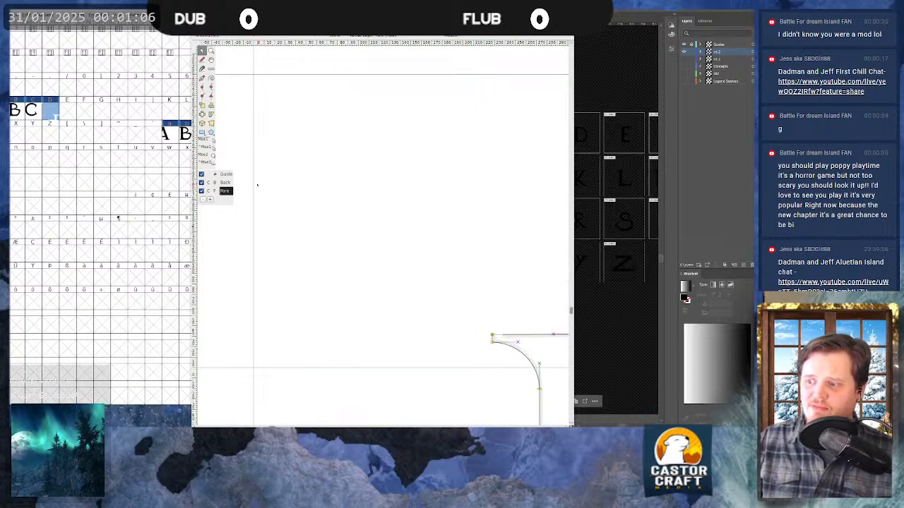
key(ctrl+y)
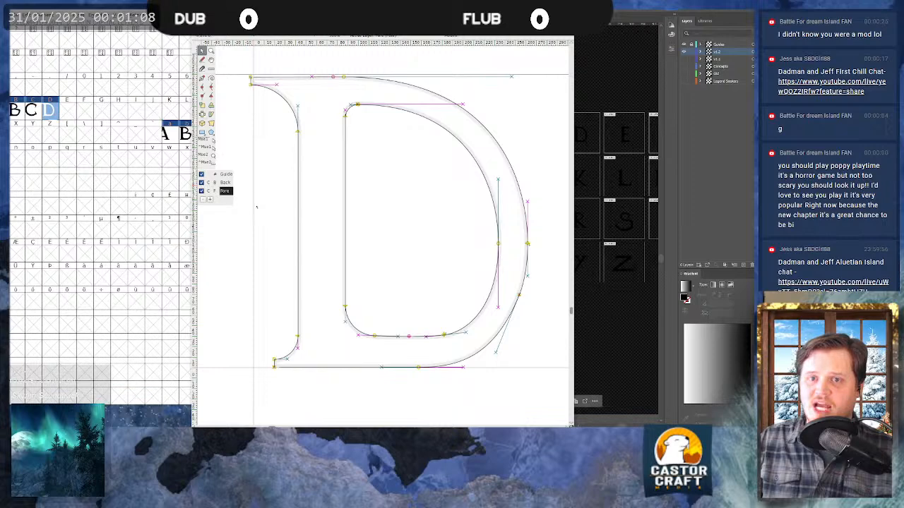
- Align the D's upper-left serif with the vertical zero line and select the entire outline
mouse_move(275, 362)
mouse_down()
mouse_move(357, 362)
mouse_move(277, 362)
mouse_up()
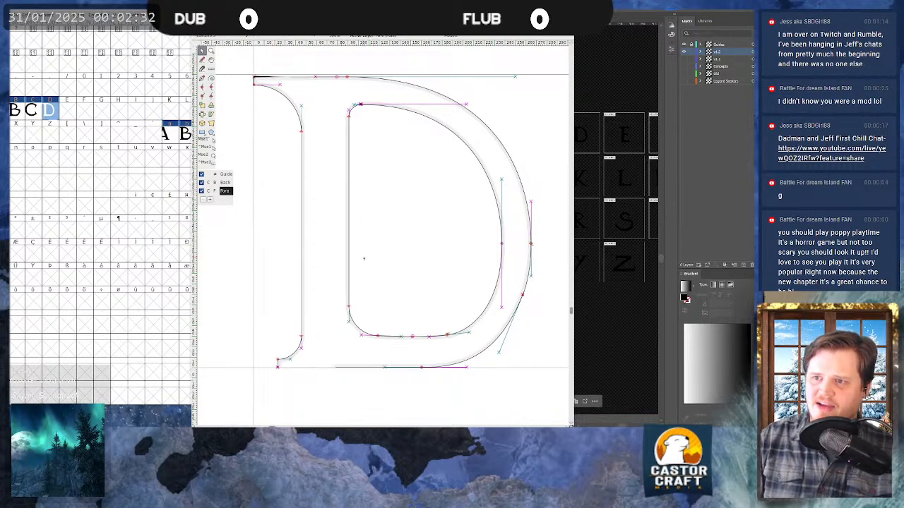
key(ctrl+a)
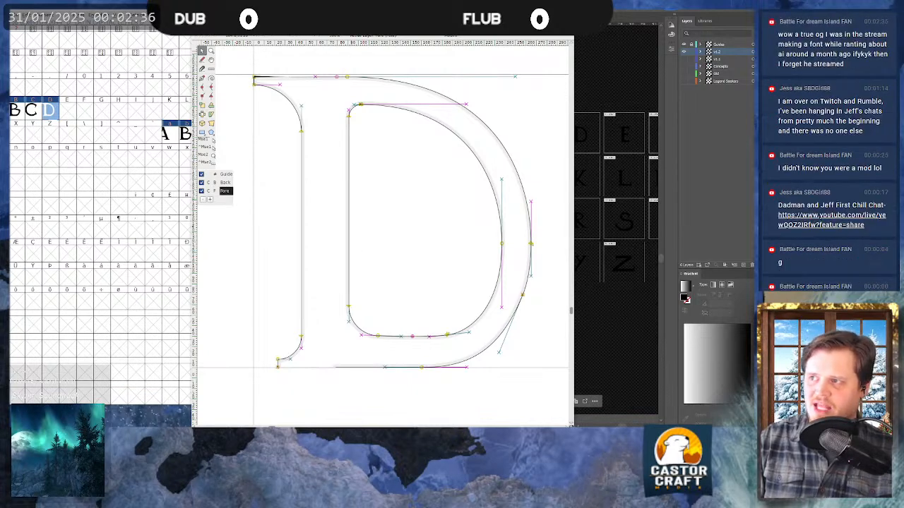
- Close the capital D glyph and paste its outline into the lowercase d glyph
key(ctrl+w)
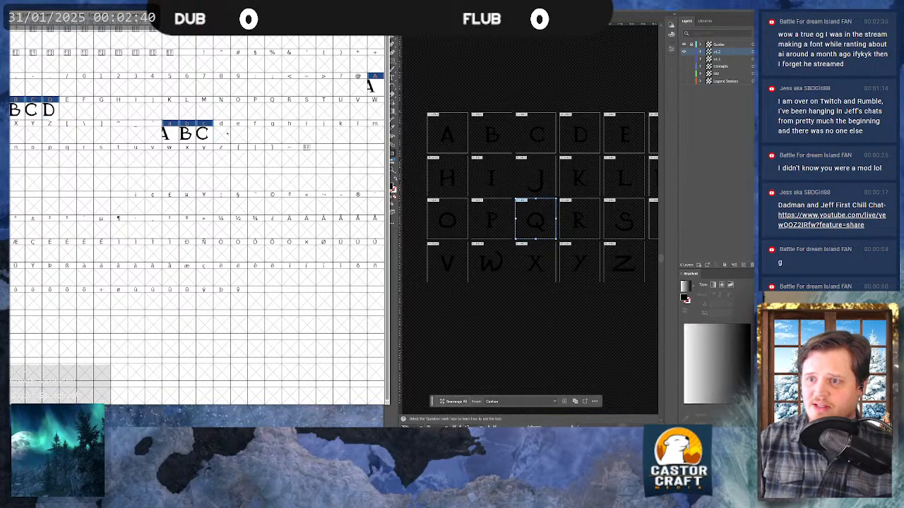
double_click(228, 134)
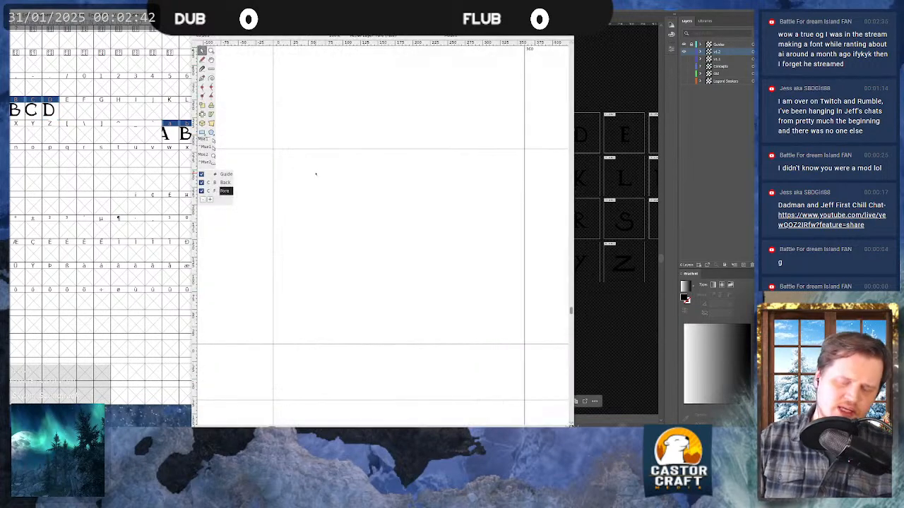
key(ctrl+v)
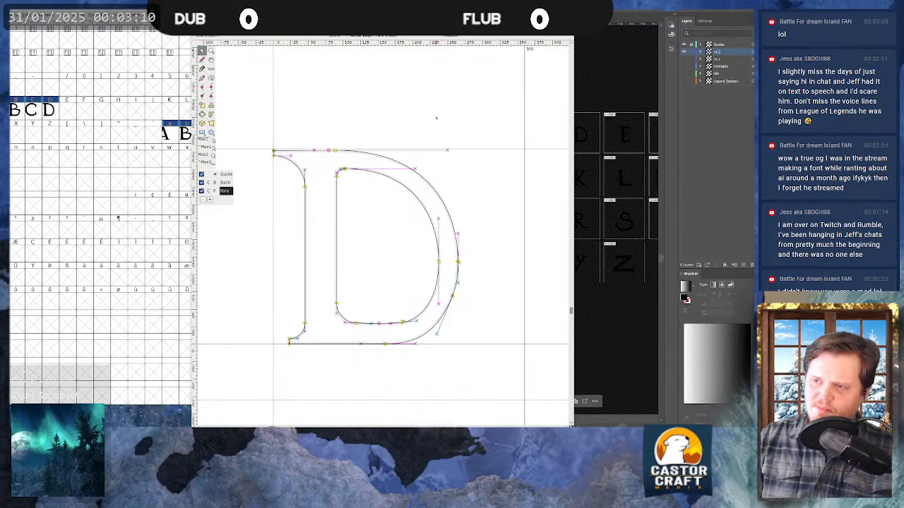
scroll(341, 125, up, 3)
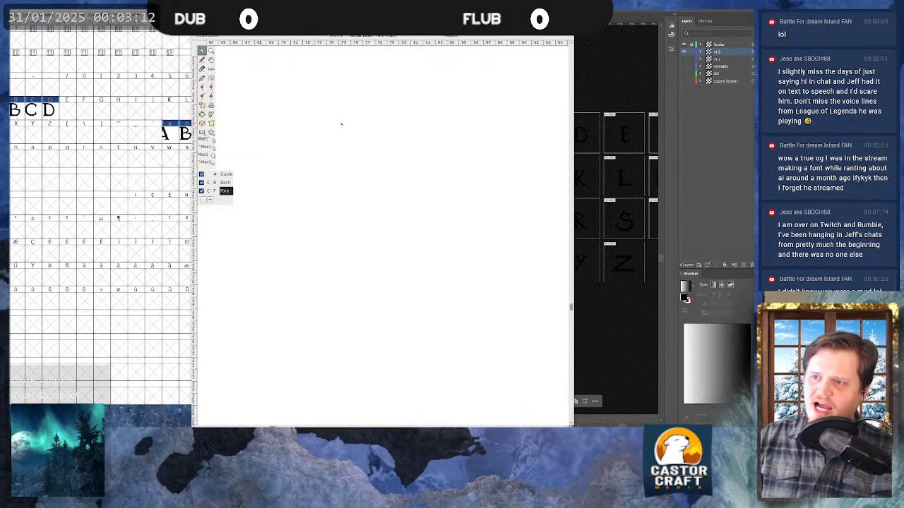
scroll(381, 99, down, 1)
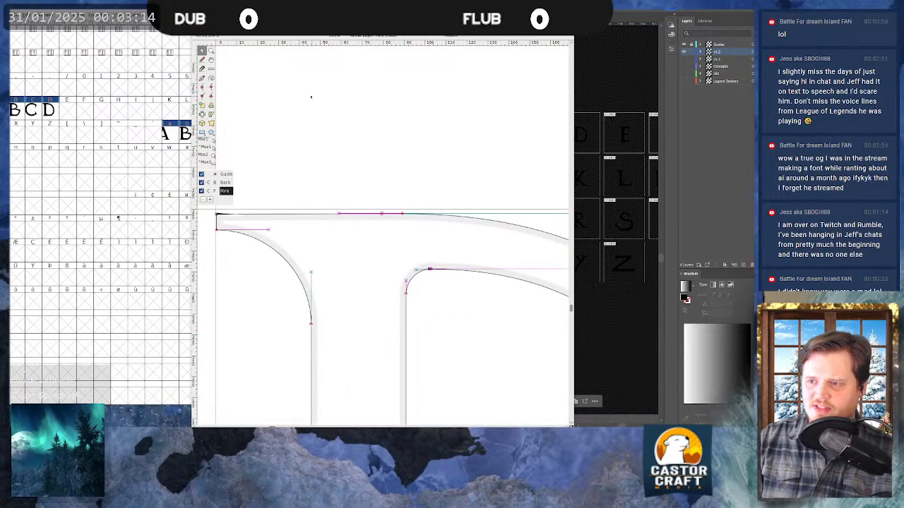
scroll(311, 98, down, 3)
scroll(321, 135, up, 2)
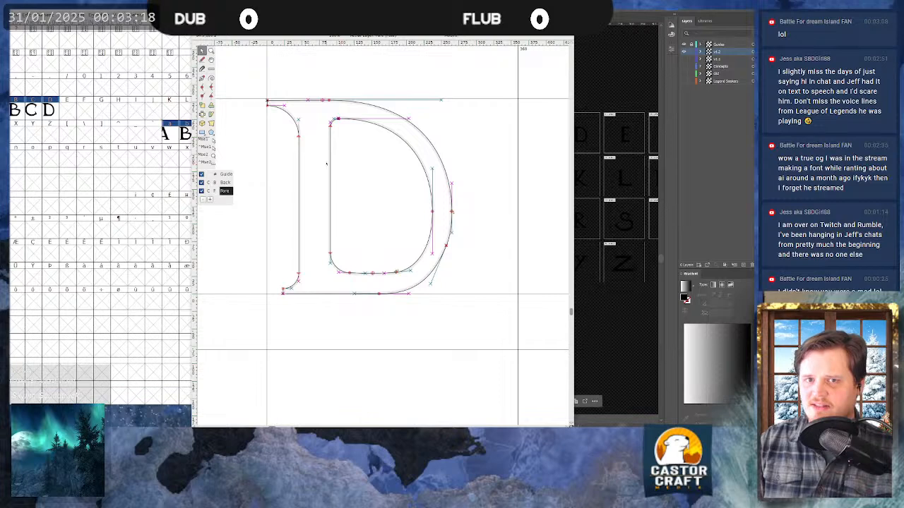
scroll(328, 163, up, 1)
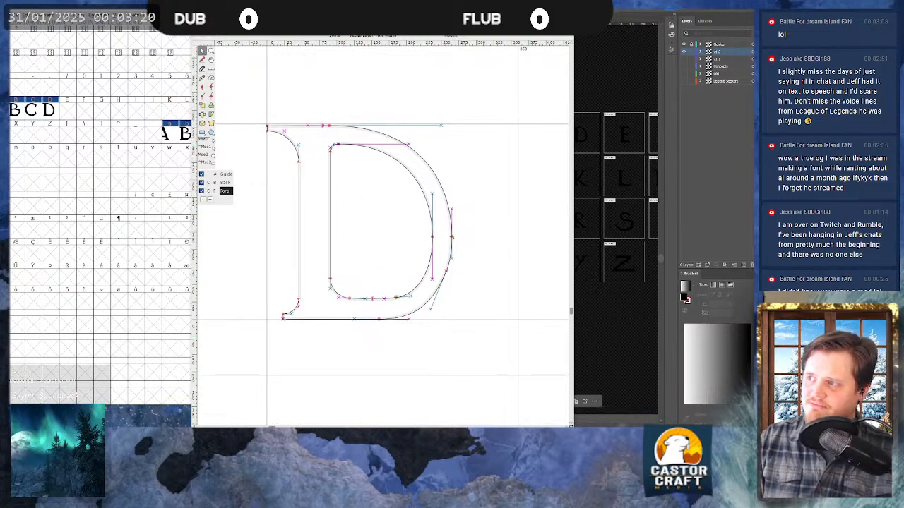
key(alt+Tab)
scroll(521, 201, right, 1)
scroll(520, 202, right, 1)
drag(591, 122, 600, 145)
key(Return)
key(ctrl+z)
click(379, 134)
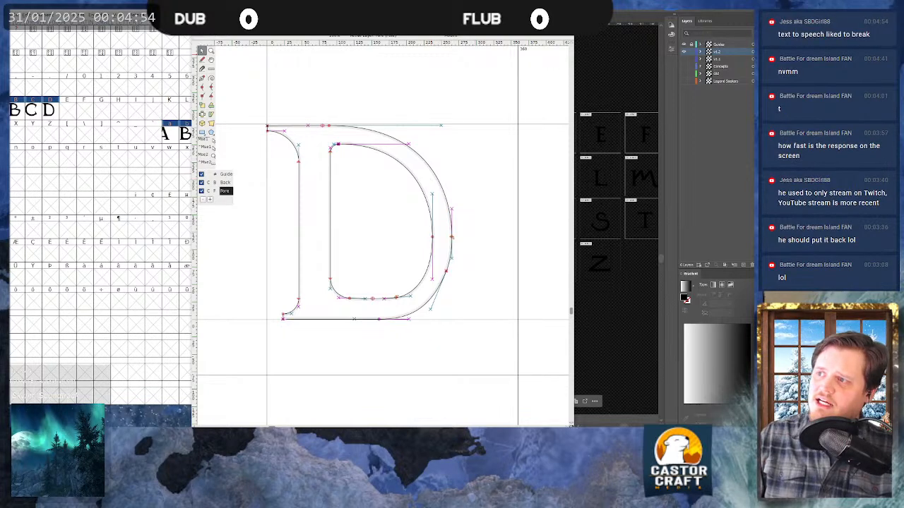
- Close the lowercase d glyph and import LS_Font_v1.0_Letter E.svg into the capital E glyph
click(565, 21)
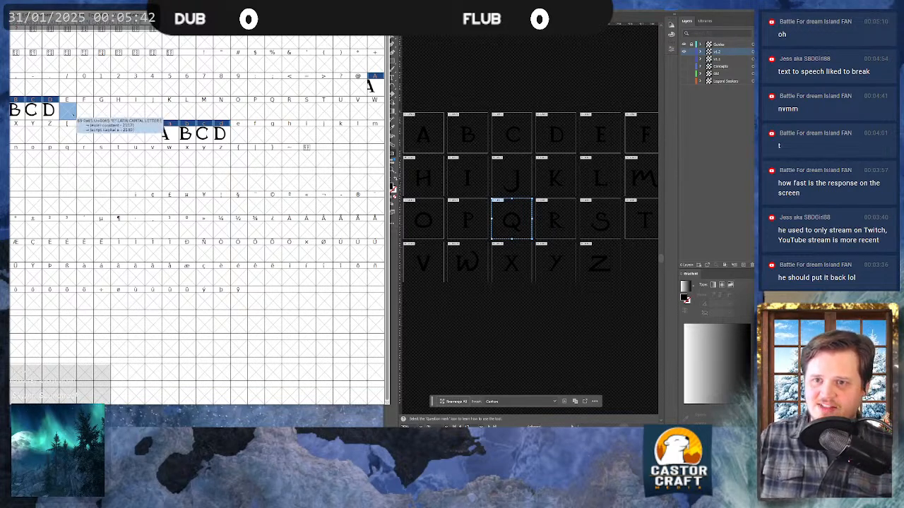
double_click(73, 115)
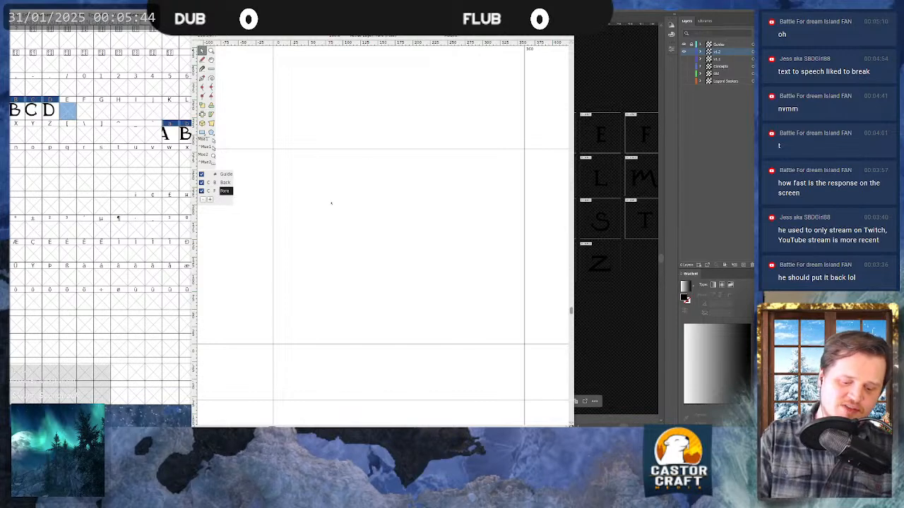
key(ctrl+shift+i)
click(389, 220)
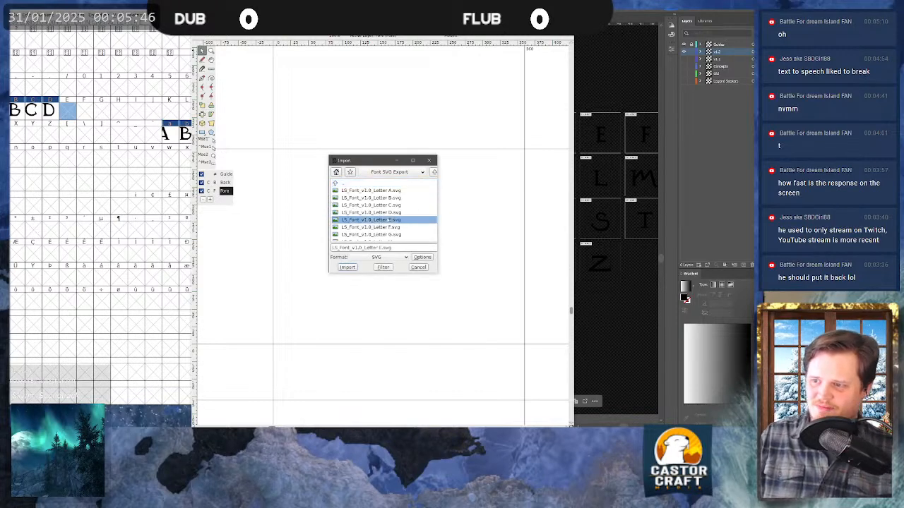
click(346, 267)
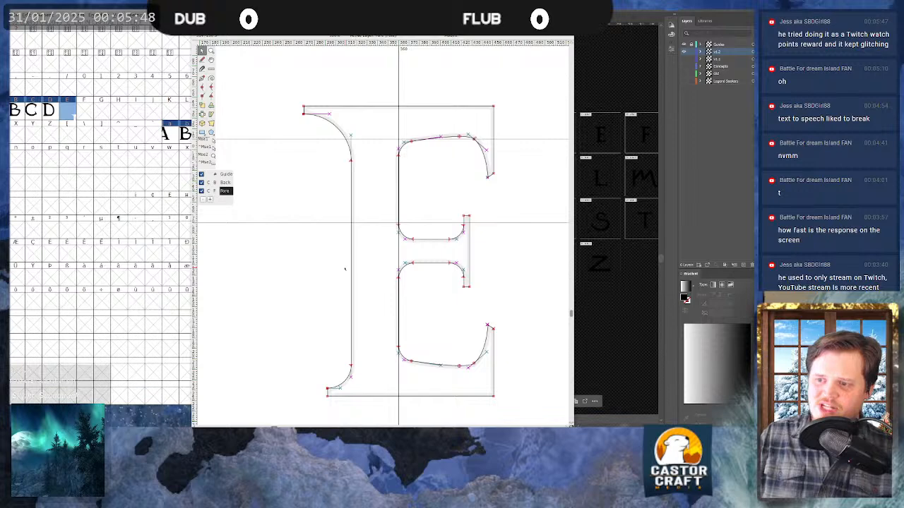
- Select the entire imported E outline and move it close to the baseline, just beyond the vertical zero line
scroll(387, 195, down, 4)
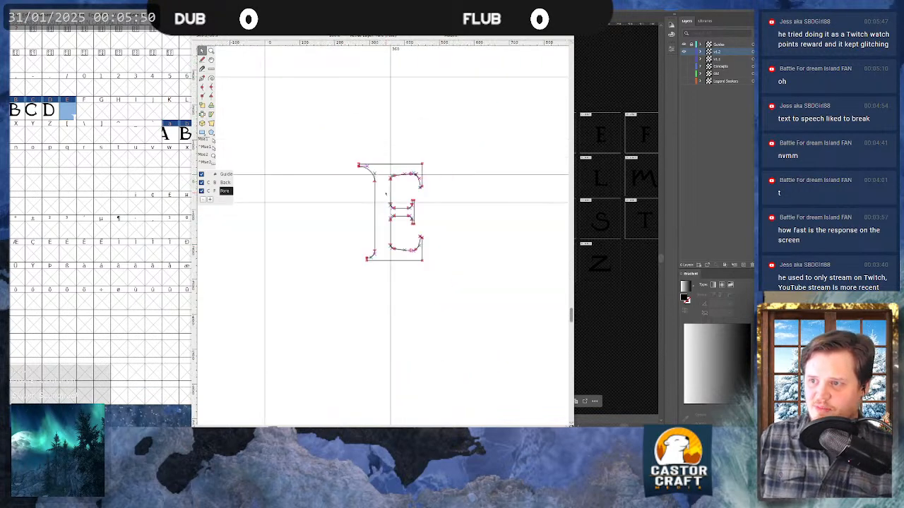
scroll(385, 194, up, 4)
scroll(367, 159, down, 4)
scroll(315, 249, up, 2)
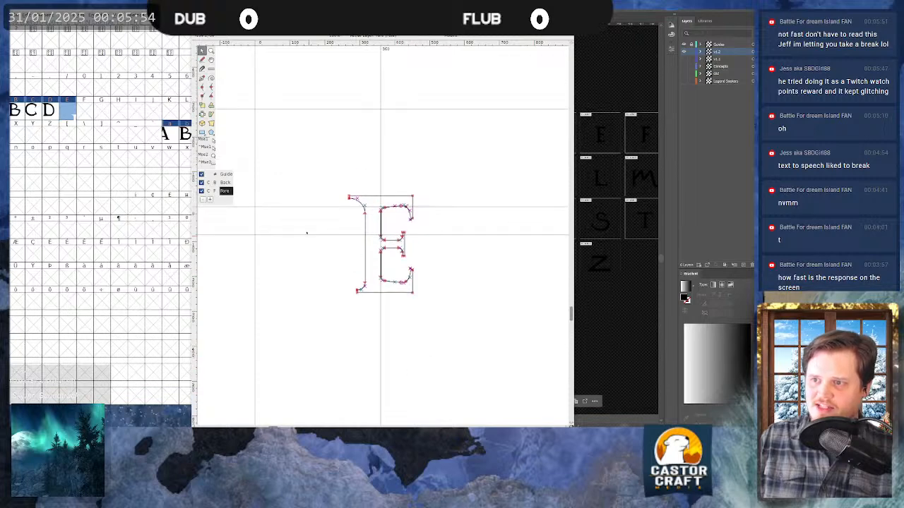
scroll(282, 184, up, 4)
scroll(333, 202, down, 4)
key(ctrl+a)
drag(361, 214, 288, 128)
scroll(358, 276, up, 4)
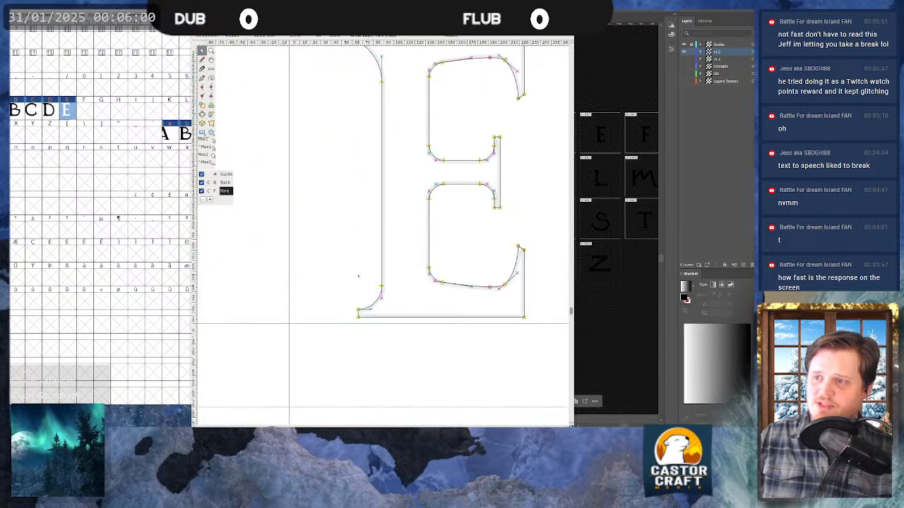
- Seat the E outline on the baseline, align its upper-left serif with the vertical zero line, and keep the entire outline selected
drag(354, 317, 297, 319)
scroll(300, 184, up, 3)
mouse_move(272, 90)
mouse_down()
mouse_move(356, 93)
mouse_move(289, 91)
mouse_up()
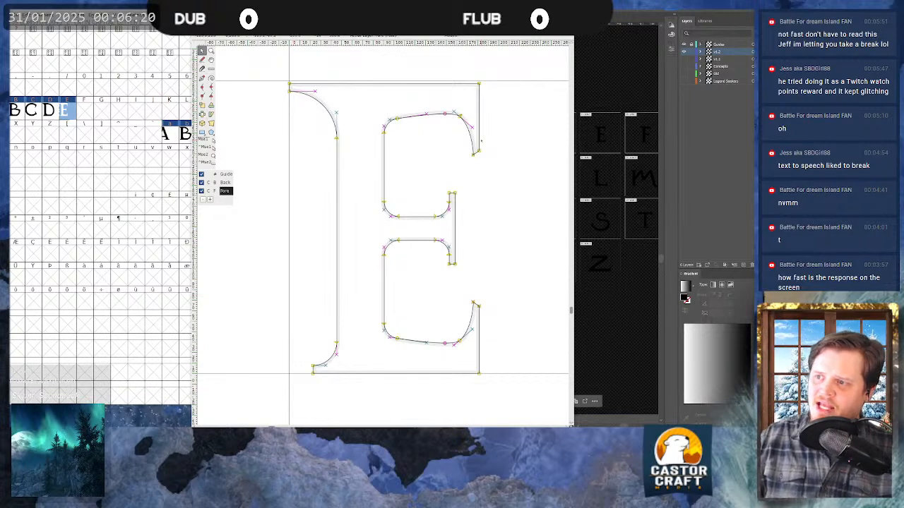
scroll(461, 139, down, 1)
scroll(423, 176, up, 3)
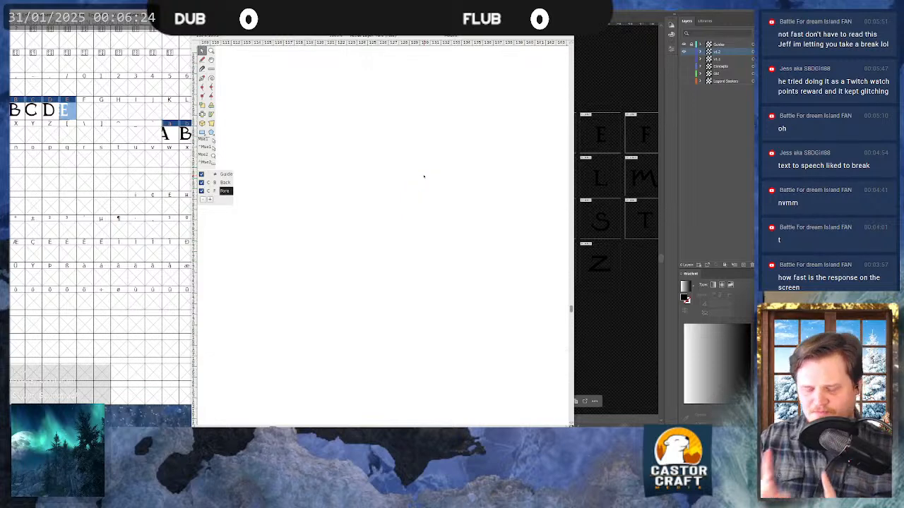
scroll(311, 144, down, 3)
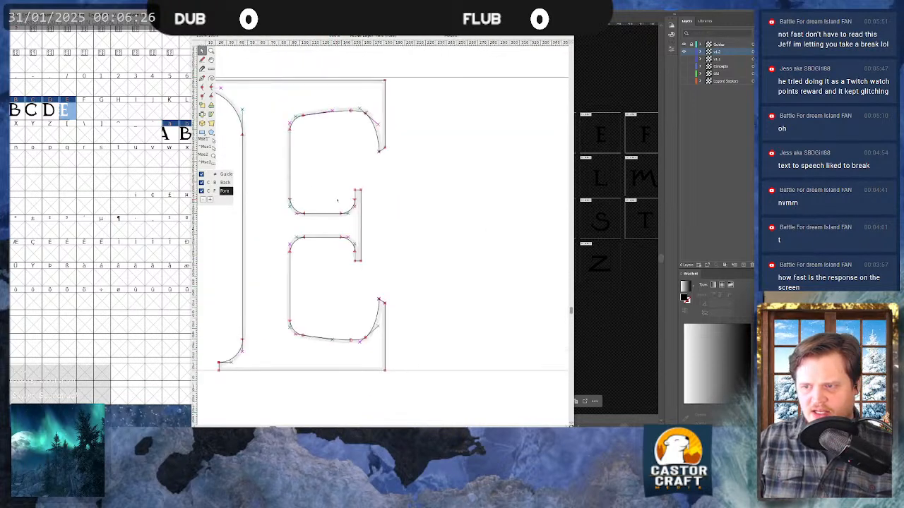
scroll(336, 200, down, 1)
scroll(324, 231, up, 1)
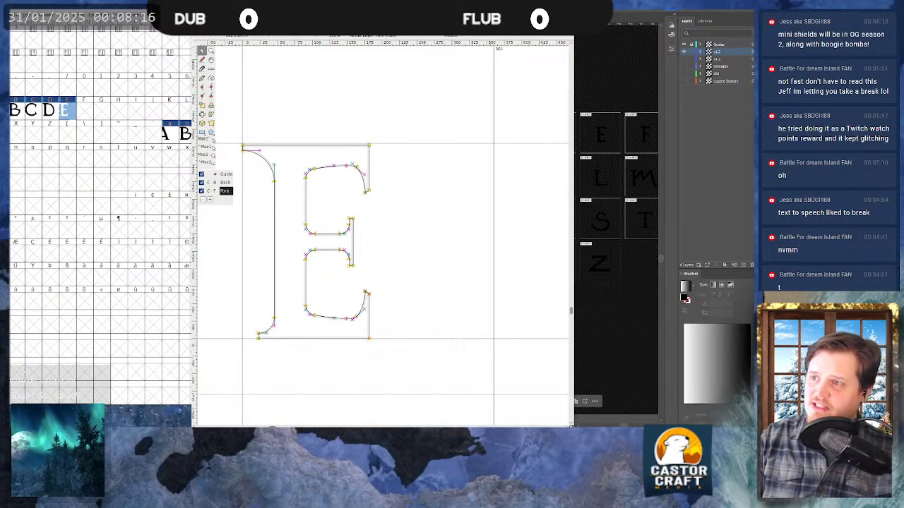
- Paste the capital E outline into the lowercase e glyph and close that glyph
key(ctrl+w)
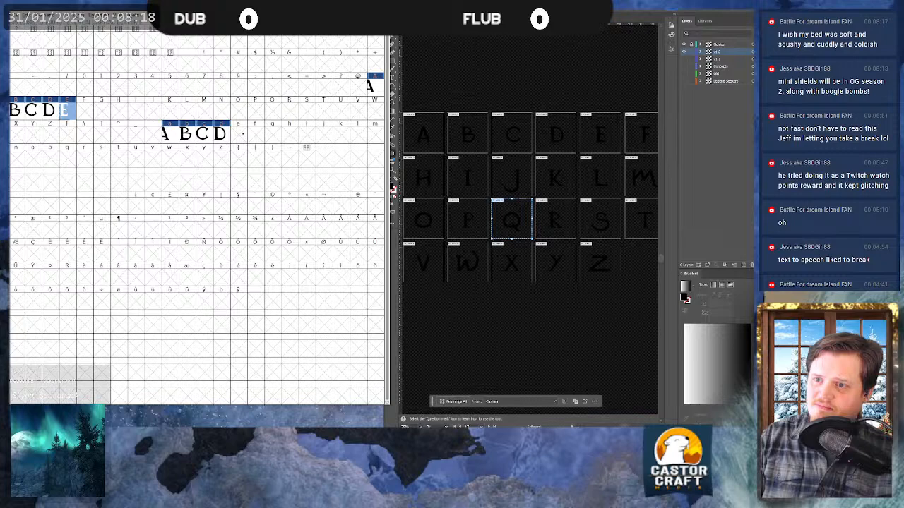
double_click(242, 134)
key(ctrl+v)
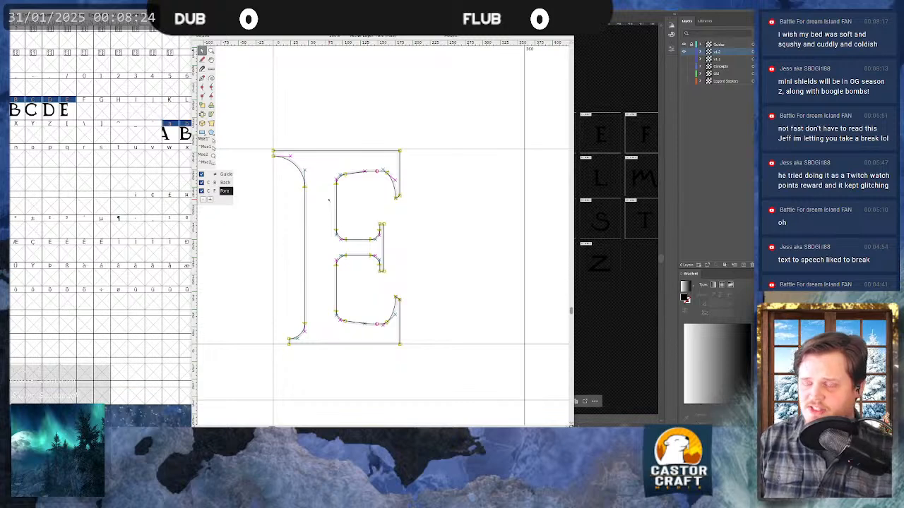
key(ctrl+w)
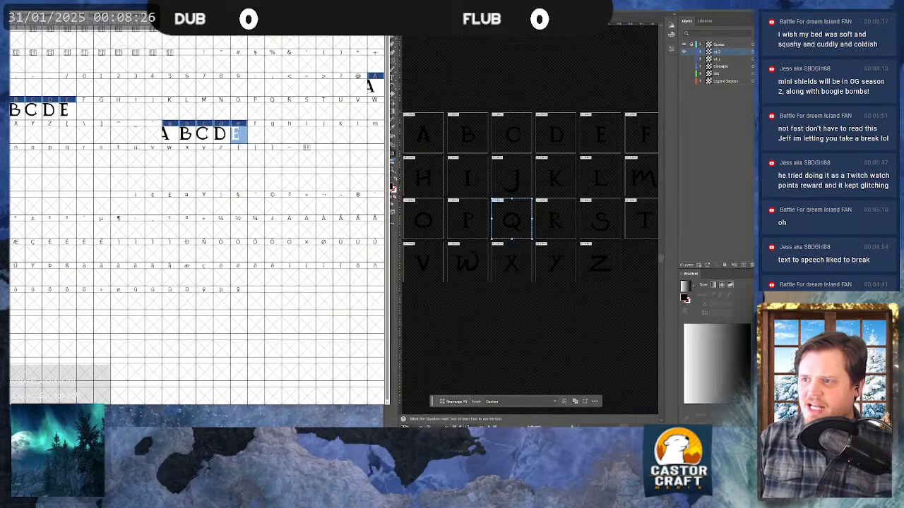
- Open the empty capital F glyph and import LS_Font_v1.0_Letter F.svg into it
double_click(88, 110)
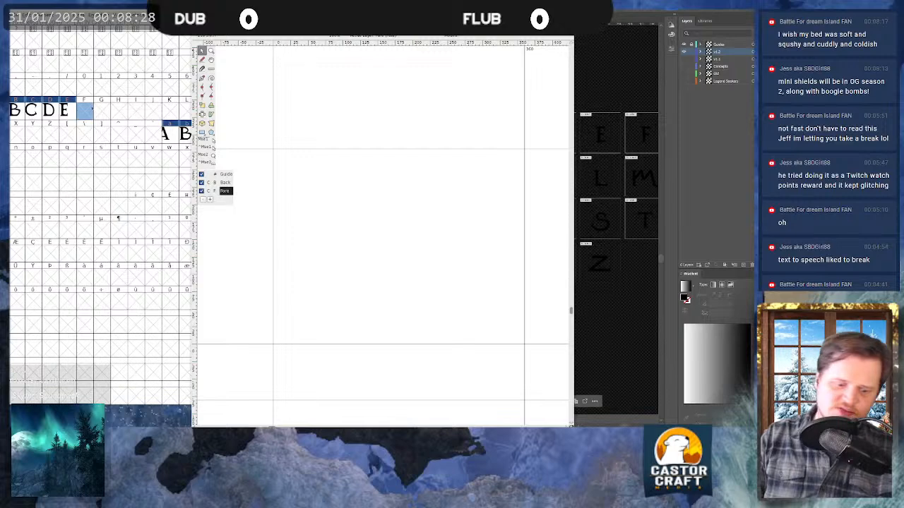
key(ctrl+shift+i)
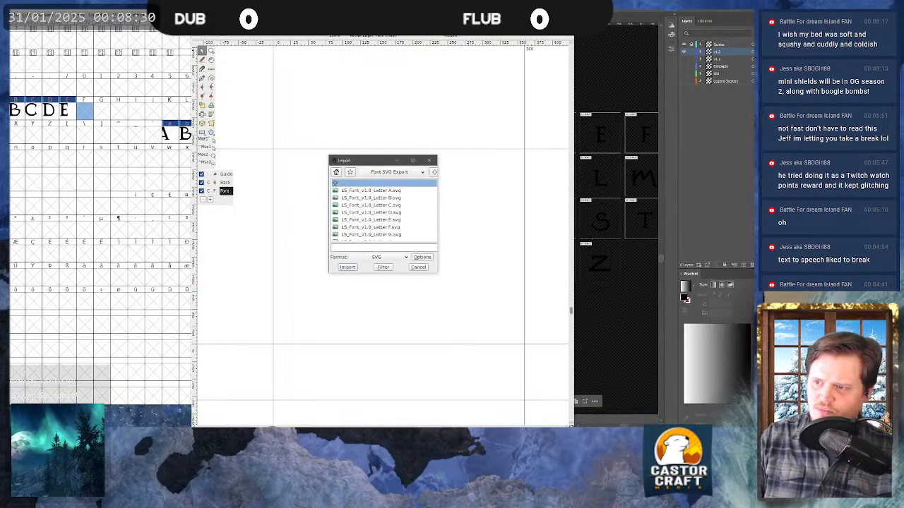
double_click(370, 227)
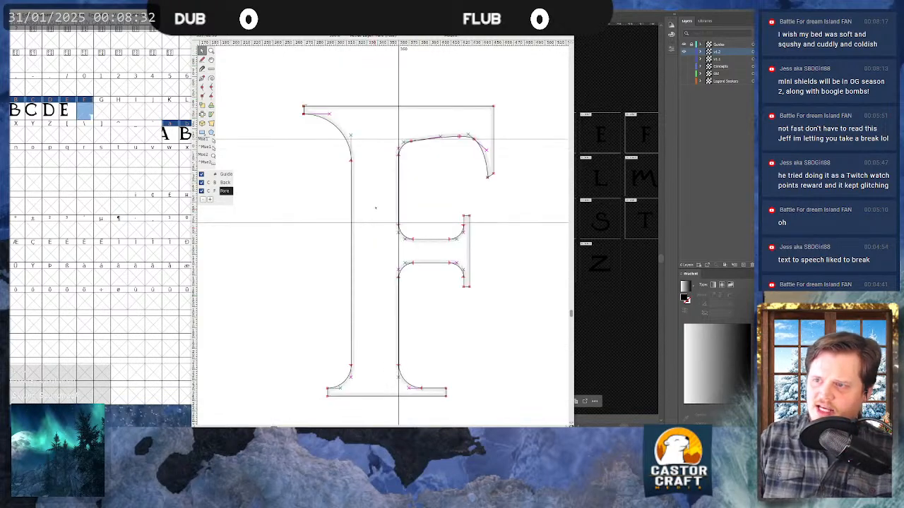
- Select the entire imported F outline and move it onto the baseline, slightly right of the vertical zero line
scroll(373, 210, down, 3)
scroll(418, 286, up, 4)
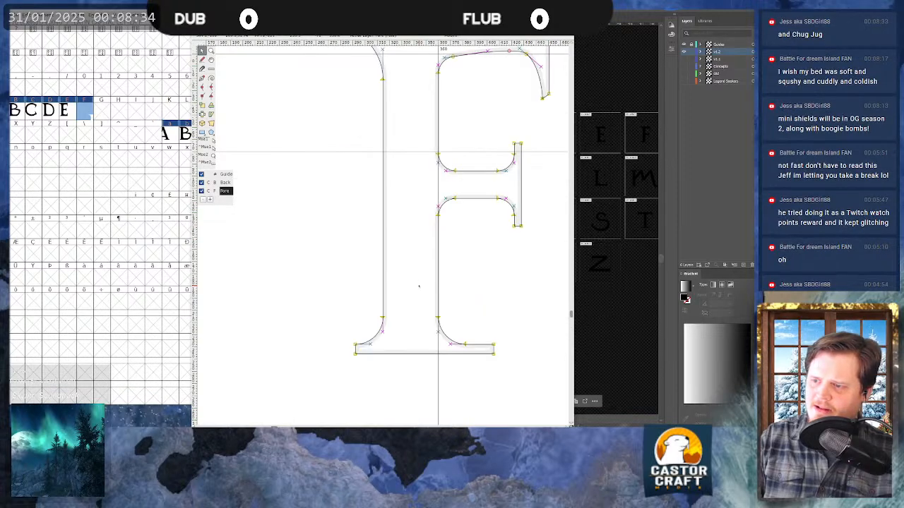
scroll(419, 285, down, 2)
scroll(377, 277, up, 3)
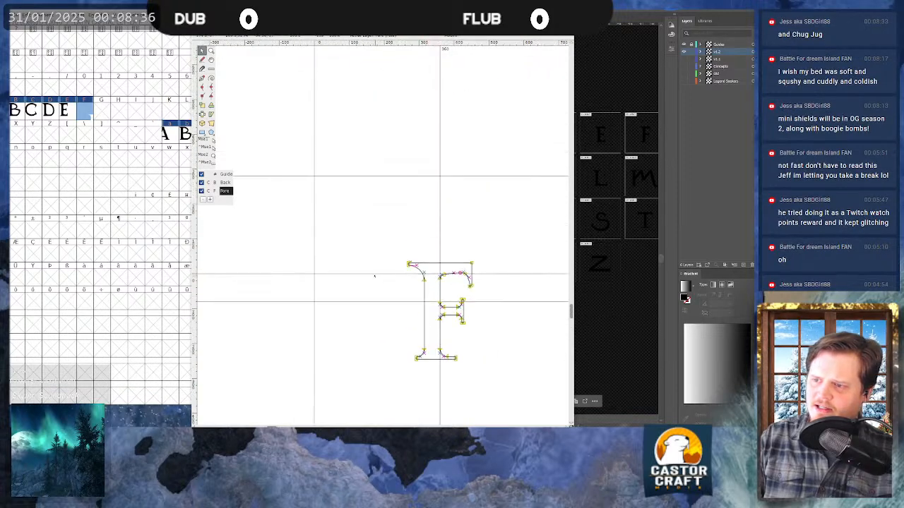
scroll(378, 277, up, 2)
drag(446, 254, 280, 83)
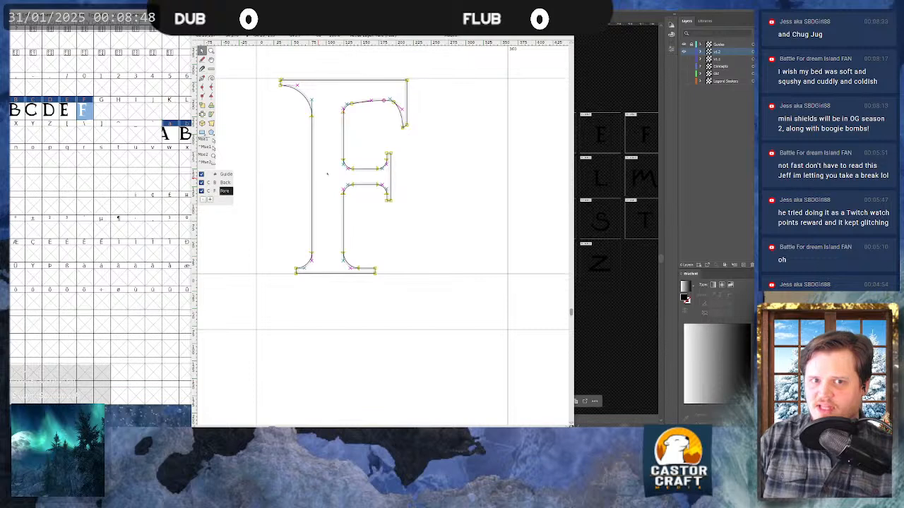
- Shift the F outline left to align its upper-left serif with the vertical zero line, and close the glyph
drag(296, 270, 273, 269)
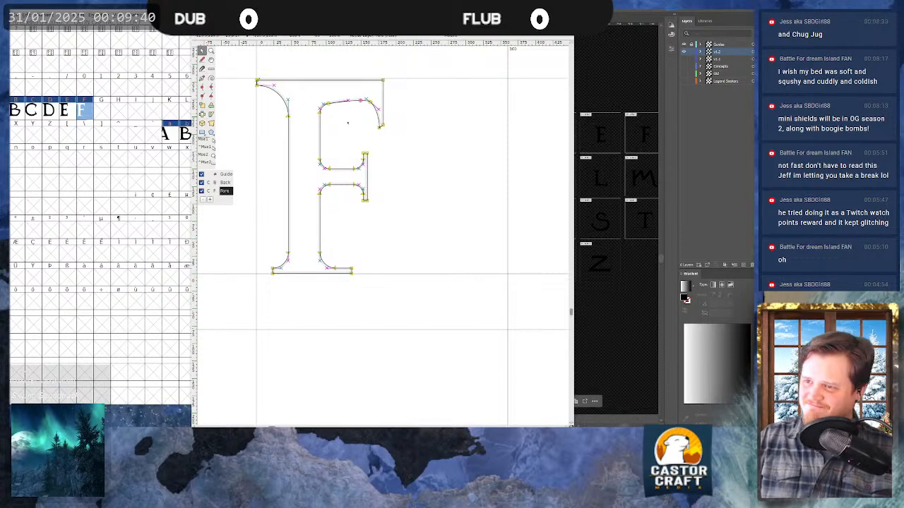
scroll(339, 113, down, 2)
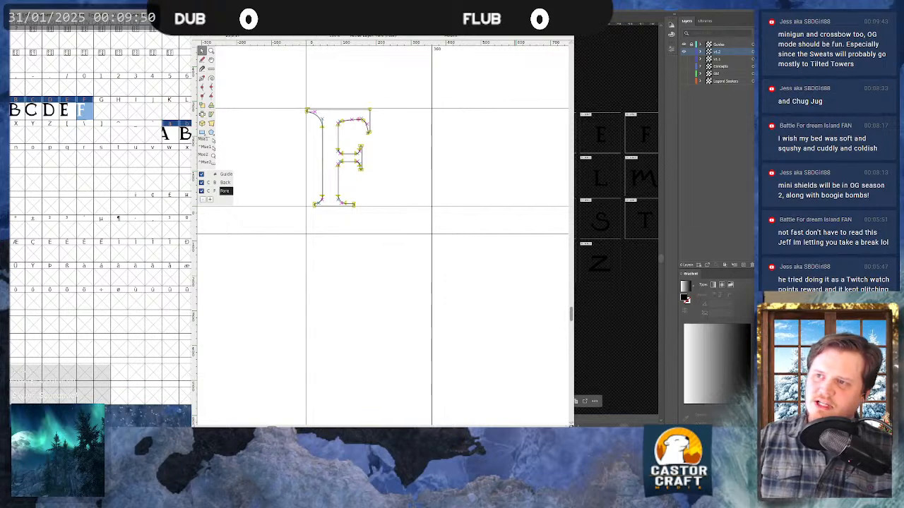
scroll(294, 121, up, 1)
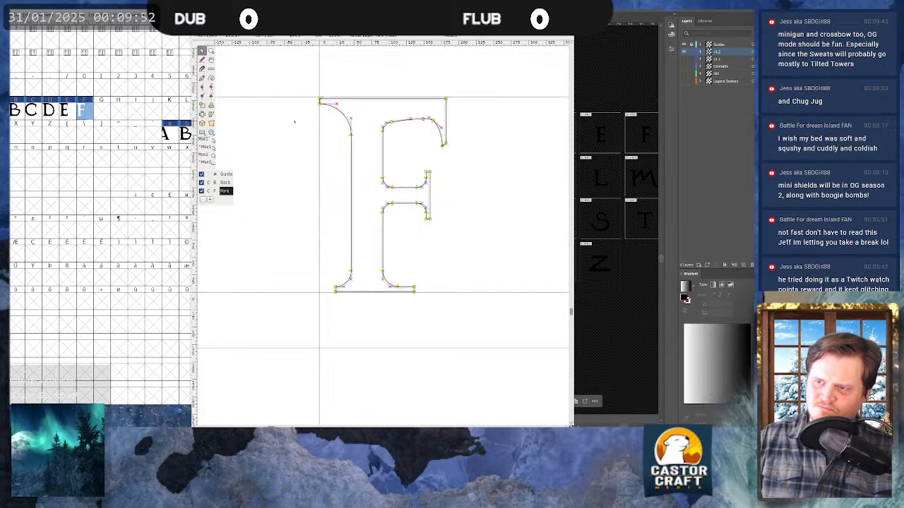
scroll(311, 134, up, 2)
scroll(311, 134, down, 1)
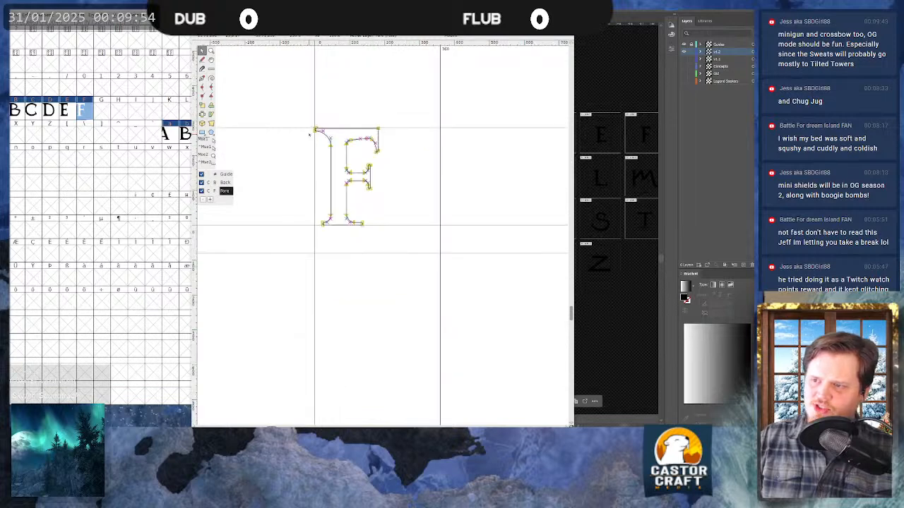
scroll(344, 122, up, 1)
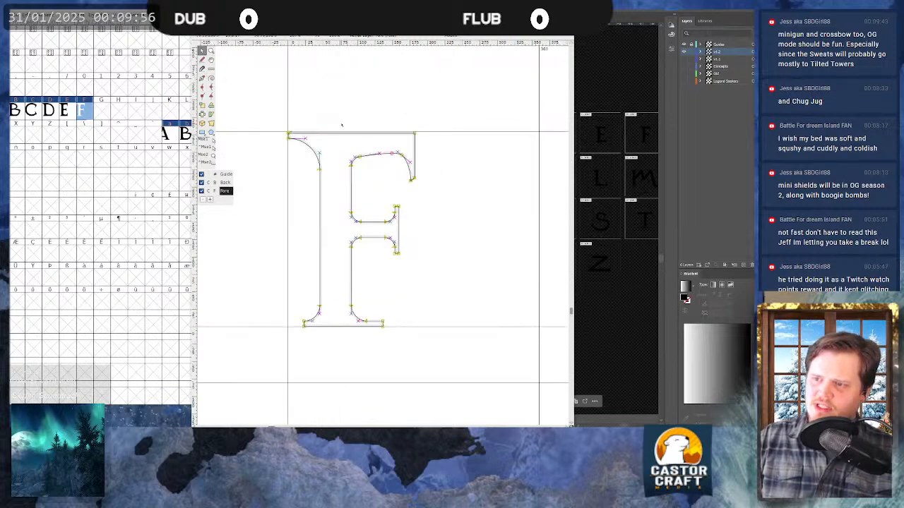
scroll(339, 142, down, 1)
scroll(338, 142, down, 1)
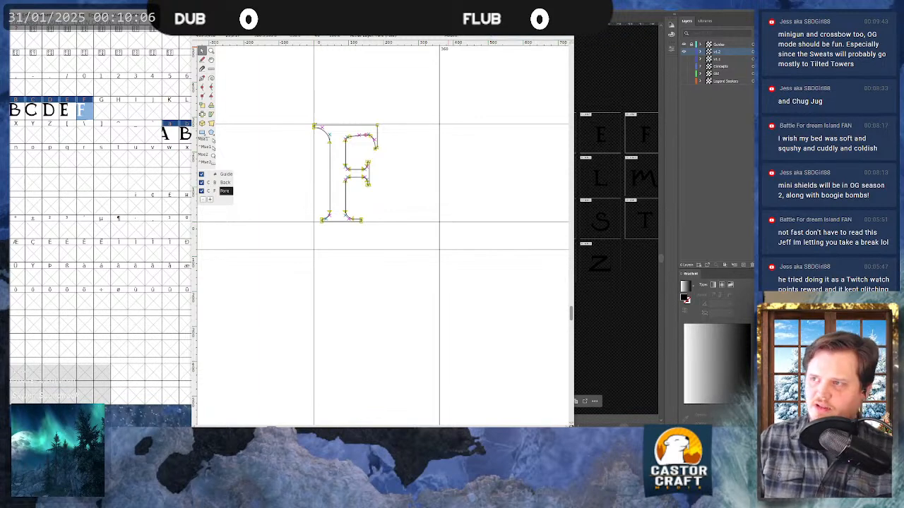
key(ctrl+w)
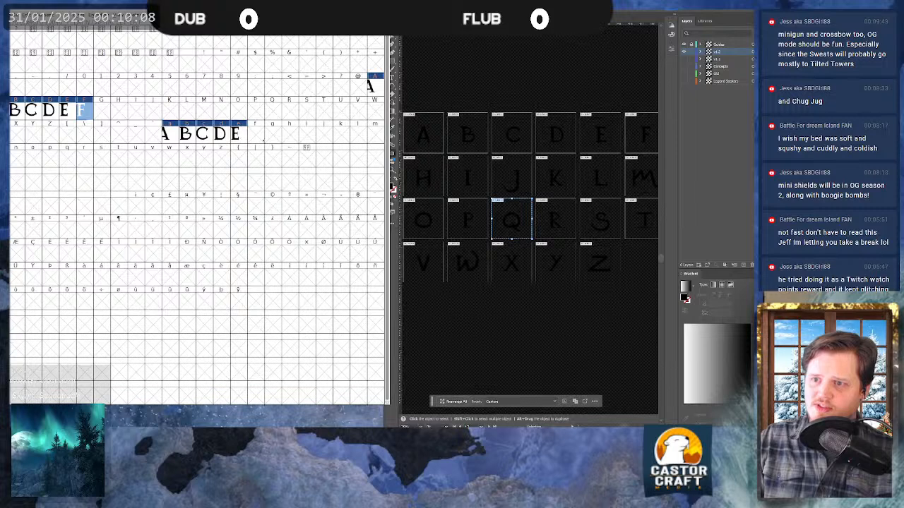
- Paste the capital F outline into the lowercase f glyph and close that glyph
double_click(261, 135)
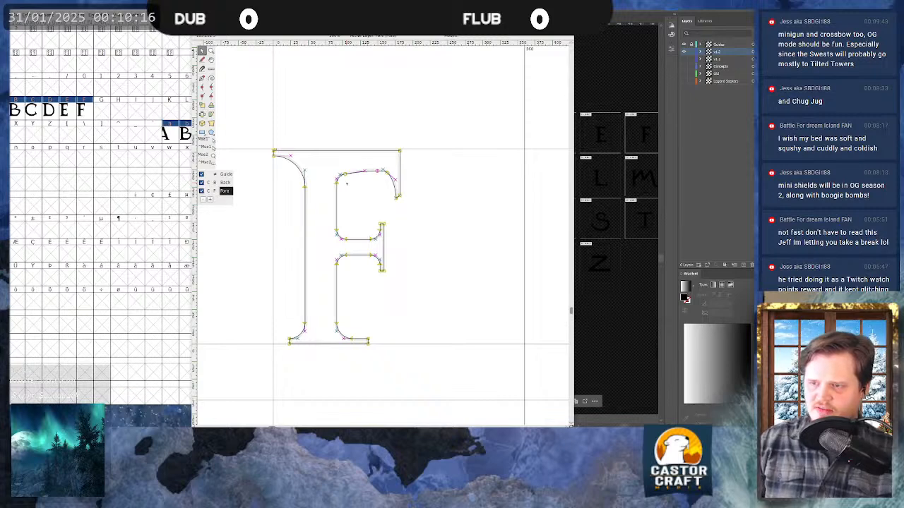
click(564, 17)
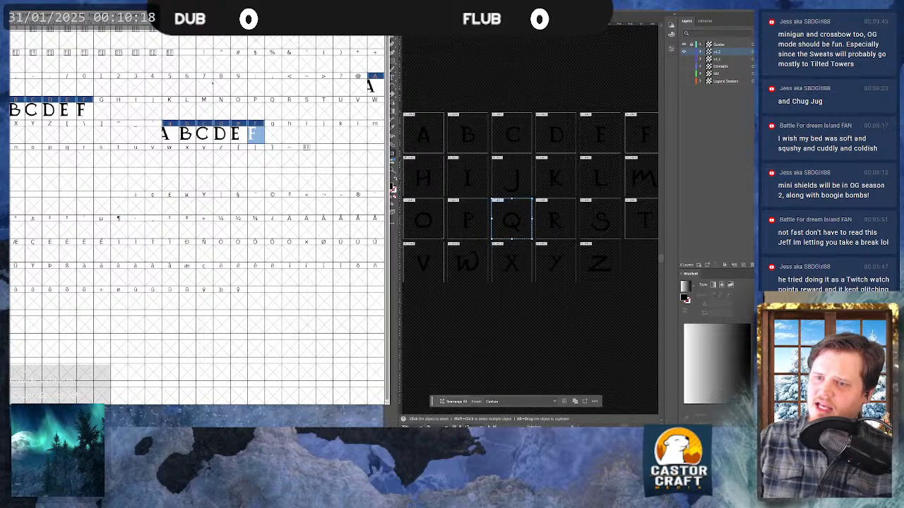
- Open the empty capital G glyph and import LS_Font_v1.0_Letter G.svg into it
click(105, 111)
double_click(106, 110)
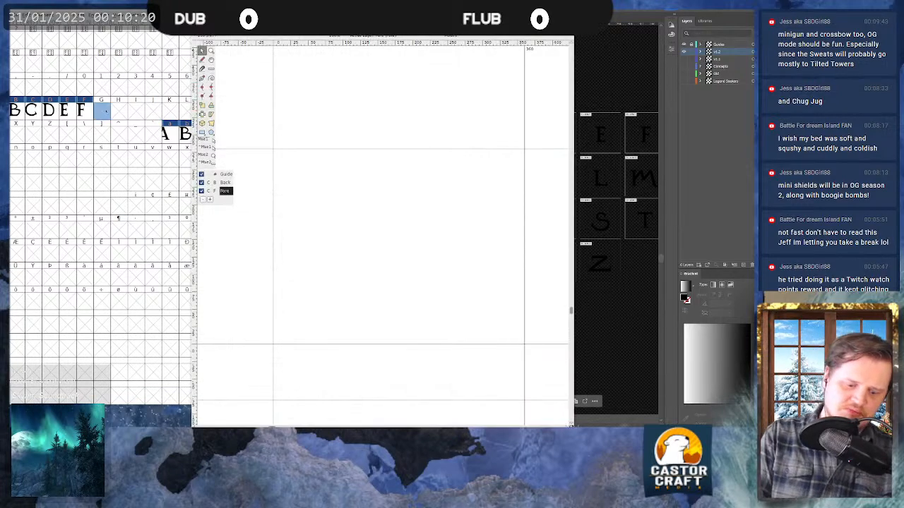
key(ctrl+shift+i)
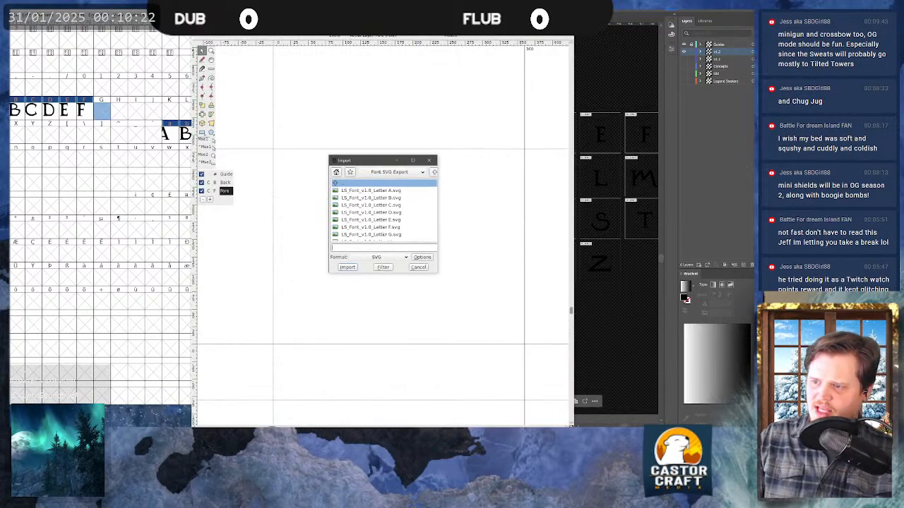
click(384, 234)
key(Return)
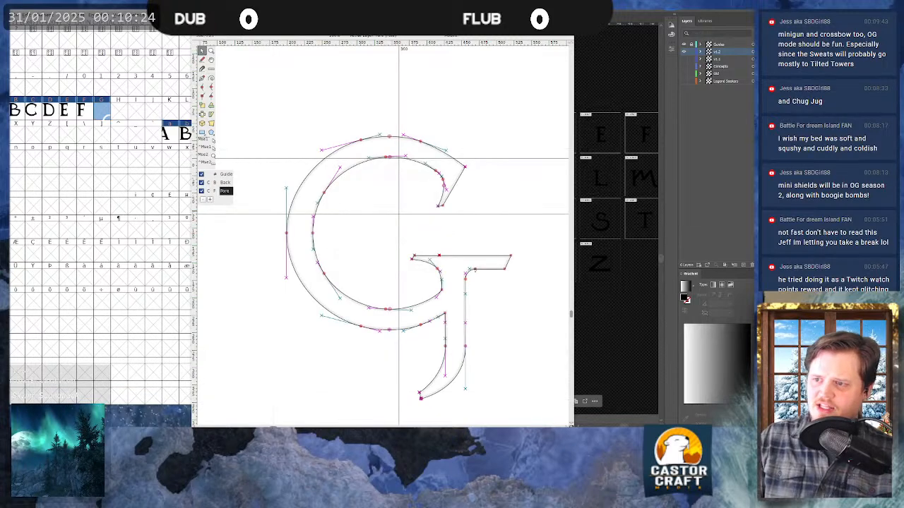
- Select the entire imported G outline and move its bowl onto the baseline, with its left edge at the vertical zero line
scroll(396, 215, down, 3)
scroll(410, 252, up, 6)
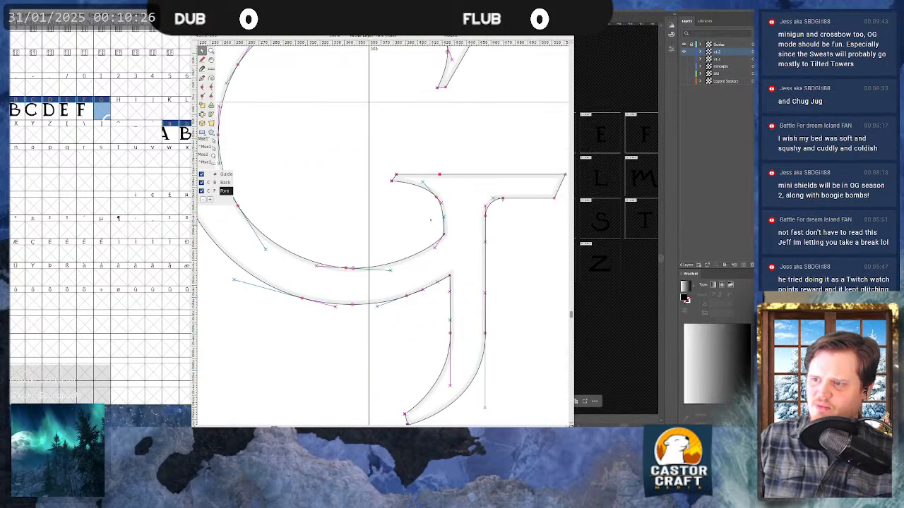
scroll(421, 227, down, 5)
scroll(424, 209, up, 2)
key(ctrl+a)
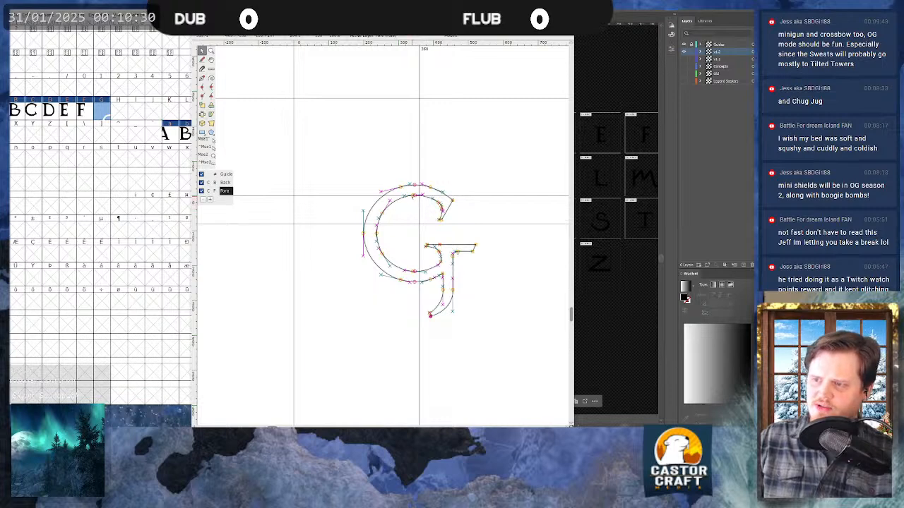
drag(414, 197, 343, 111)
scroll(342, 112, up, 1)
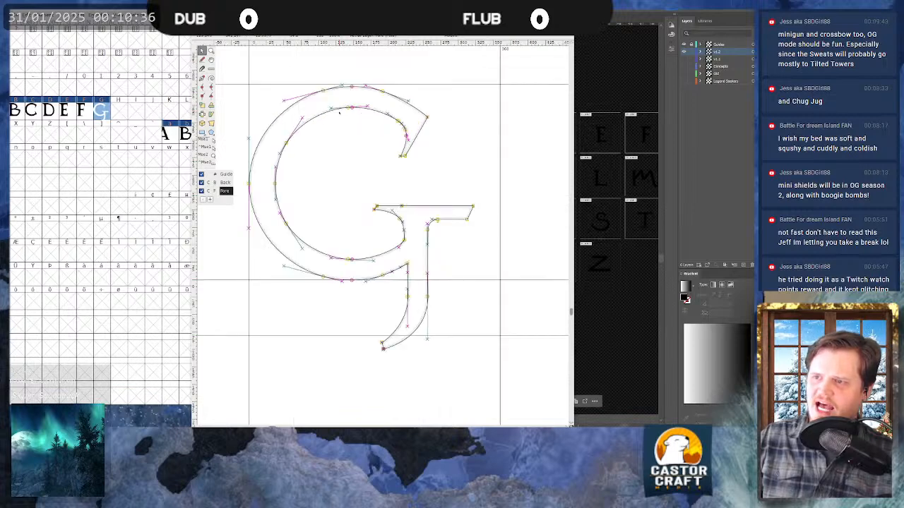
- Nudge the G outline to fine-tune its fit to the baseline and vertical zero line, and close the glyph
scroll(347, 246, up, 3)
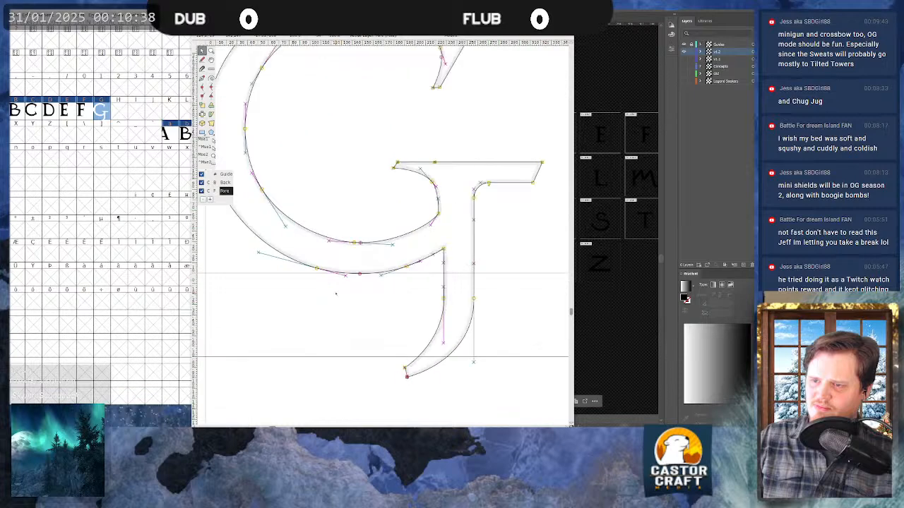
mouse_move(299, 243)
mouse_down()
mouse_move(300, 277)
mouse_move(302, 242)
mouse_up()
scroll(376, 247, down, 2)
scroll(377, 259, up, 4)
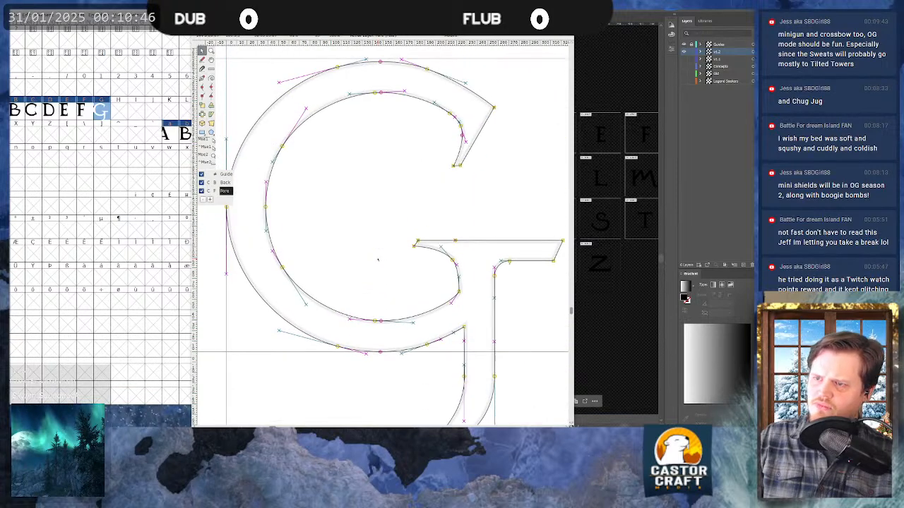
scroll(378, 260, down, 1)
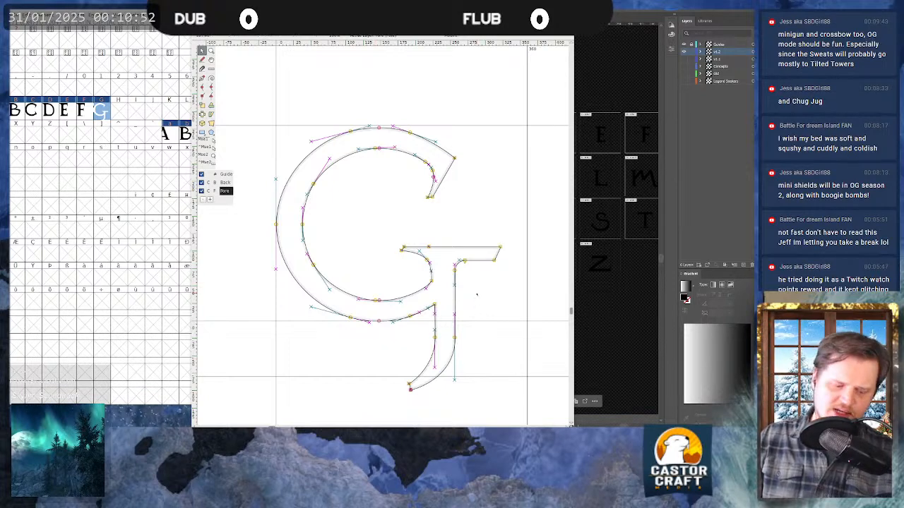
click(567, 20)
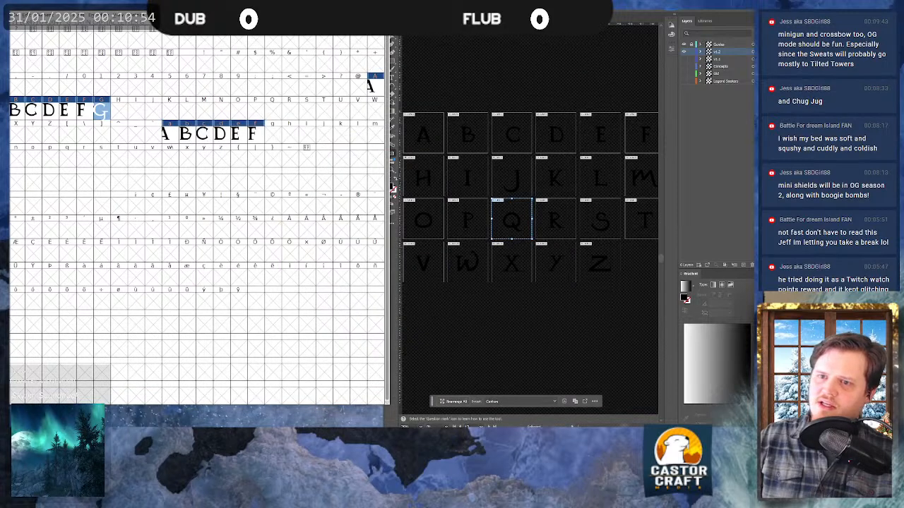
- Paste the capital G outline into the lowercase g glyph and close that glyph
double_click(275, 141)
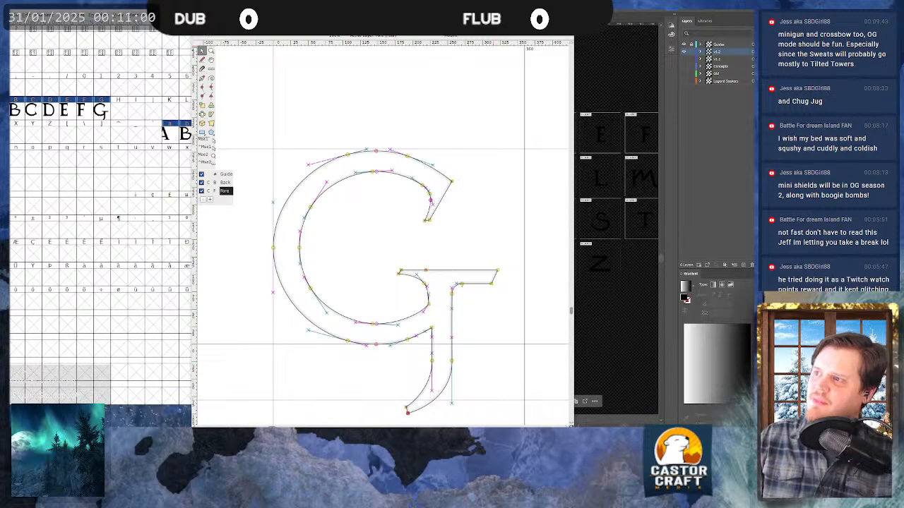
key(ctrl+w)
- Open the empty capital H glyph and import LS_Font_v1.0_Letter H.svg into it
double_click(125, 116)
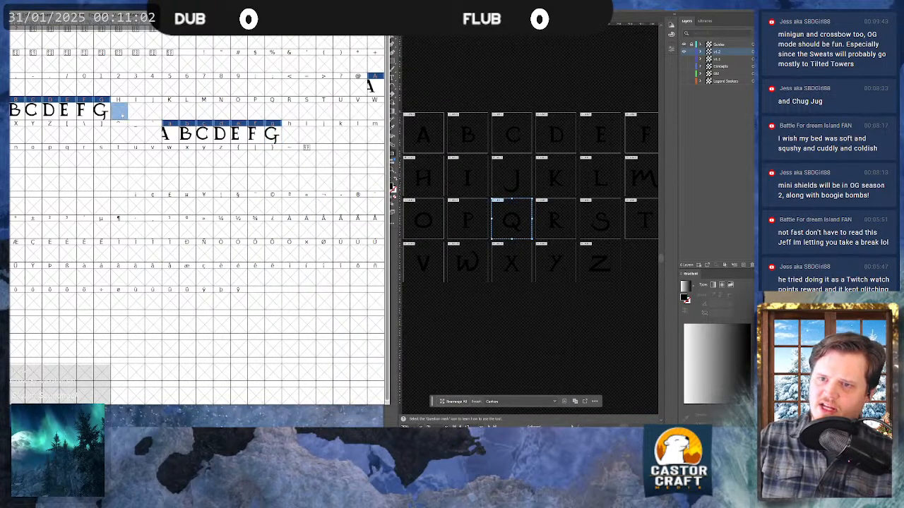
double_click(120, 111)
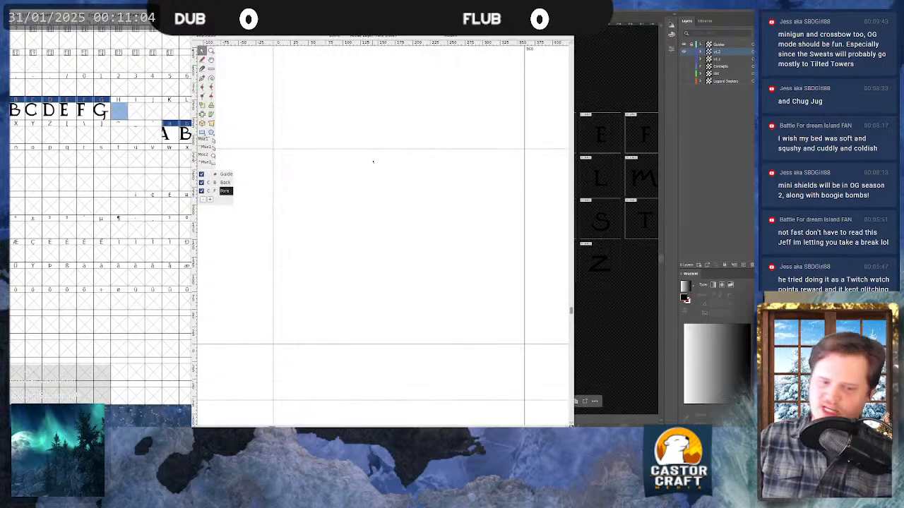
key(ctrl+shift+i)
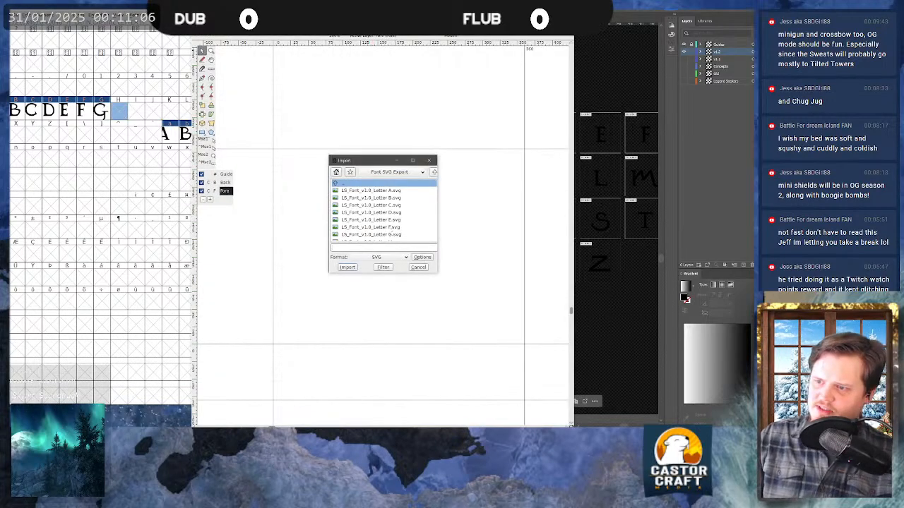
scroll(391, 233, down, 1)
double_click(374, 234)
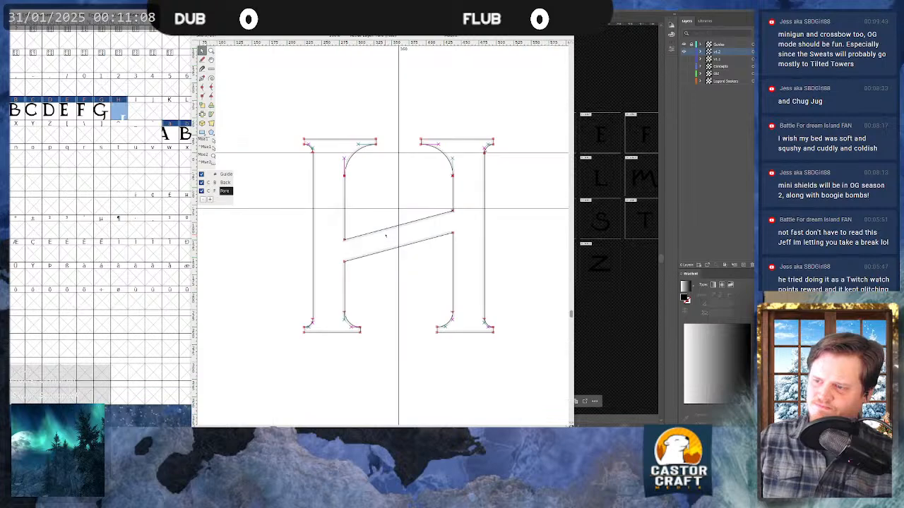
- Move the entire H outline onto the baseline with its left serifs on the vertical zero line, and close the glyph
key(ctrl+a)
scroll(410, 238, down, 3)
scroll(416, 271, up, 5)
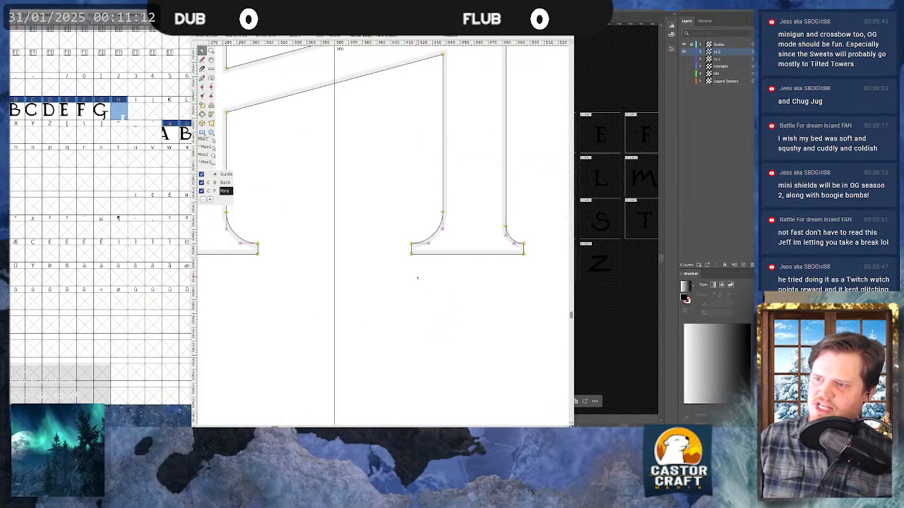
scroll(417, 277, down, 3)
scroll(423, 296, up, 2)
scroll(351, 302, up, 2)
scroll(363, 302, up, 1)
scroll(363, 303, down, 3)
scroll(447, 305, up, 2)
drag(431, 289, 279, 110)
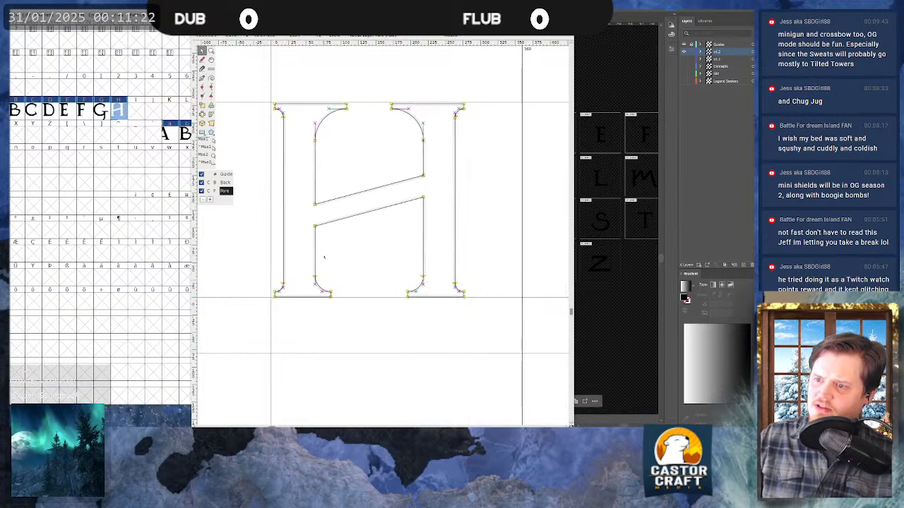
drag(324, 257, 327, 291)
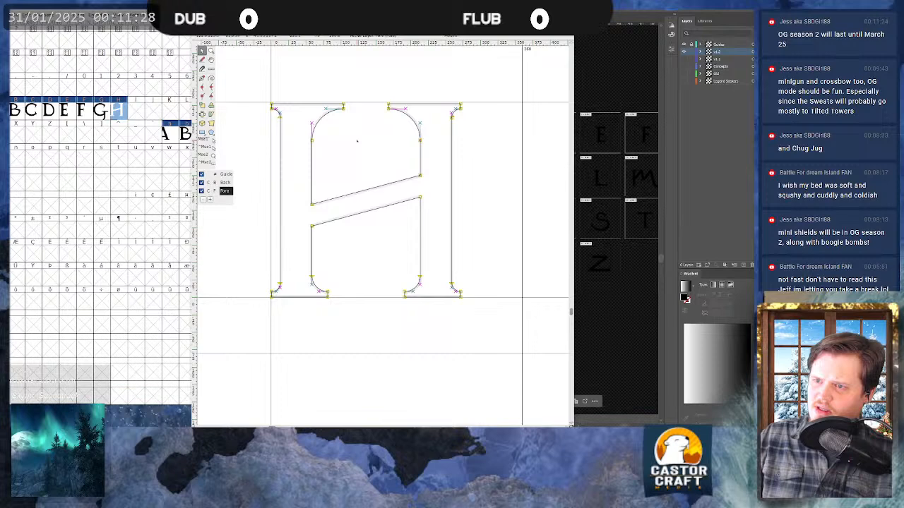
key(ctrl+w)
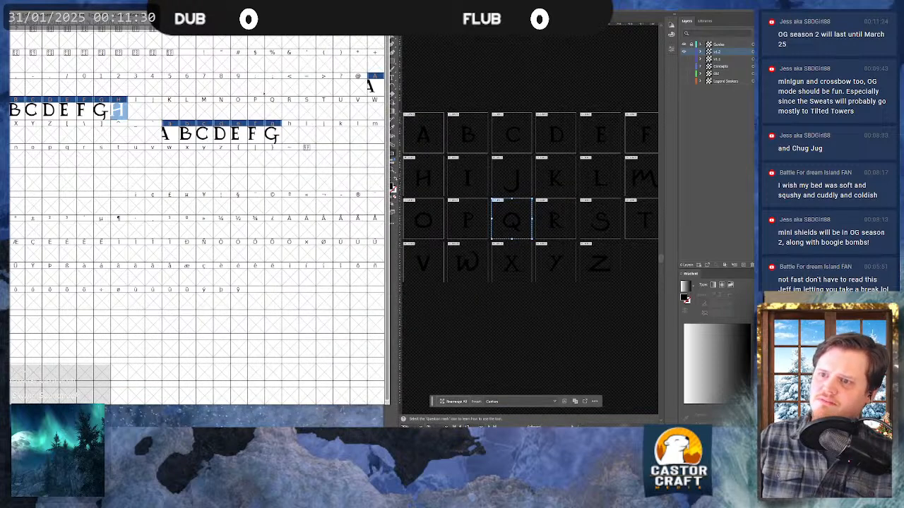
- Paste the capital H outline into the lowercase h glyph and close that glyph
click(291, 132)
double_click(291, 133)
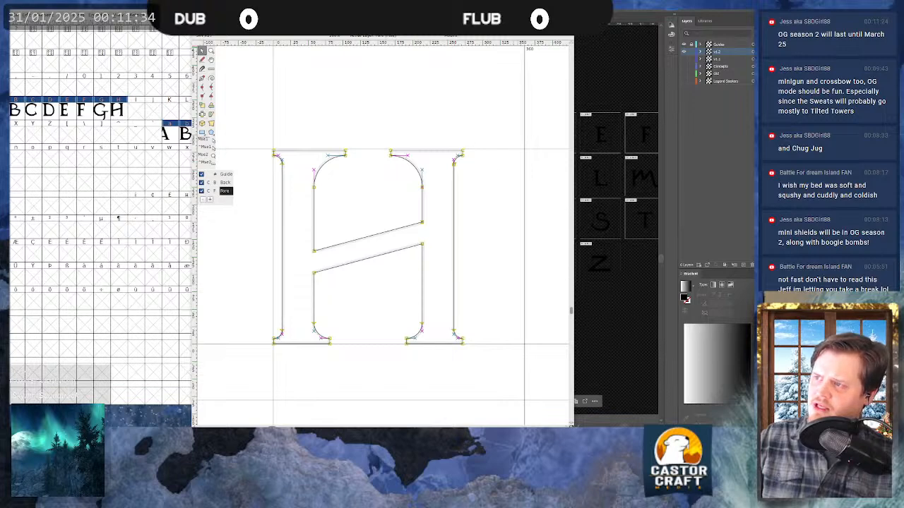
key(ctrl+w)
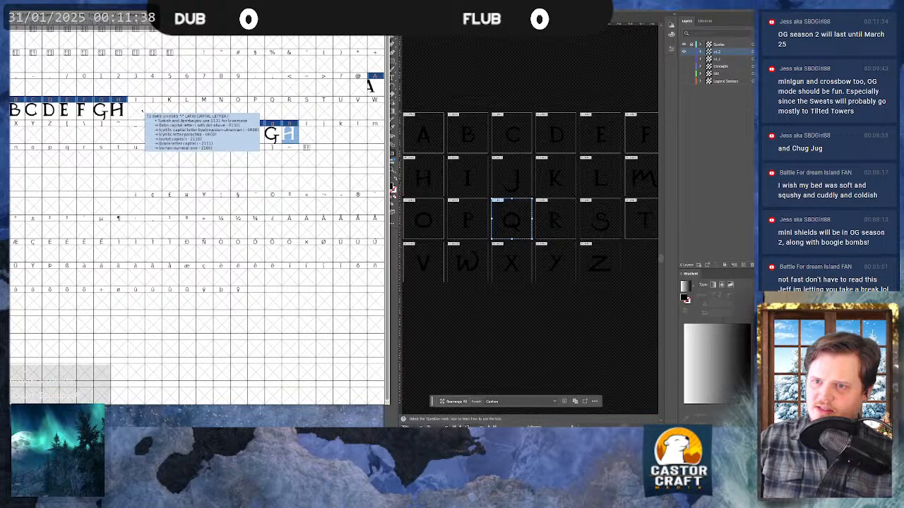
- Open the empty capital I glyph and import LS_Font_v1.0_Letter I.svg into it
double_click(288, 134)
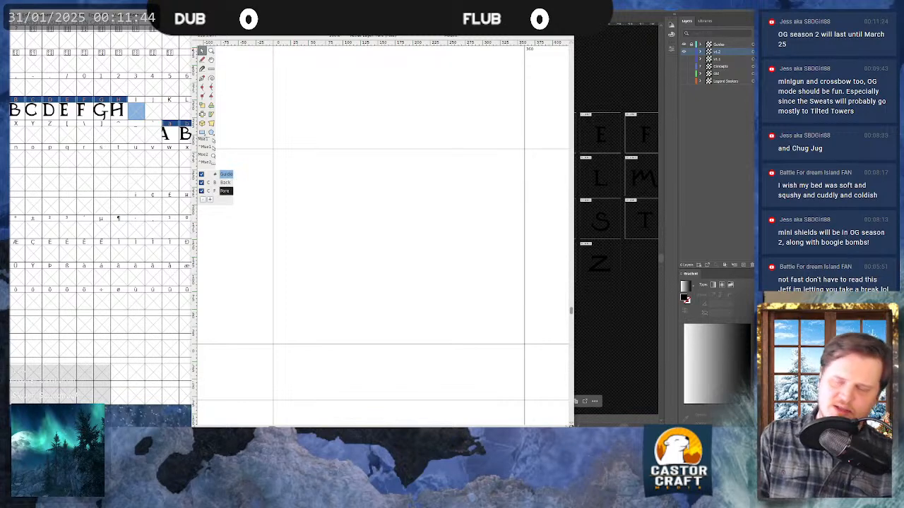
key(ctrl+shift+i)
scroll(398, 235, down, 2)
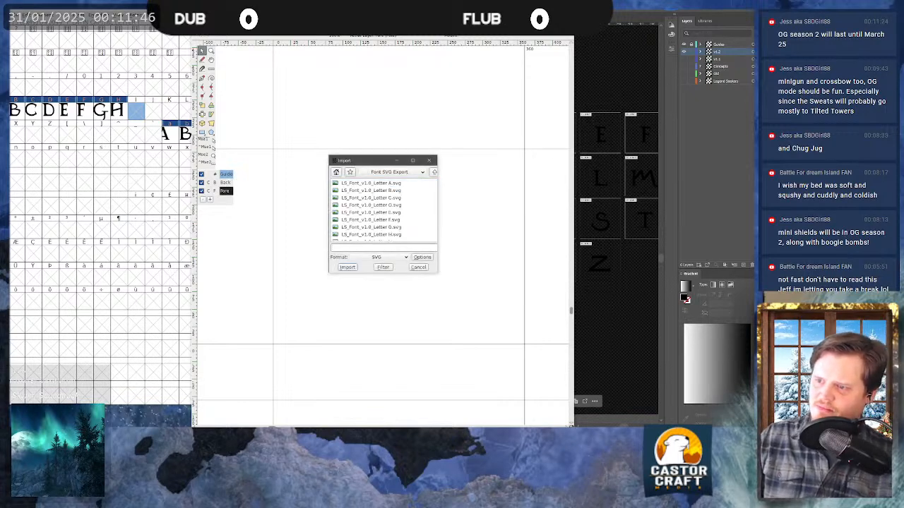
click(374, 235)
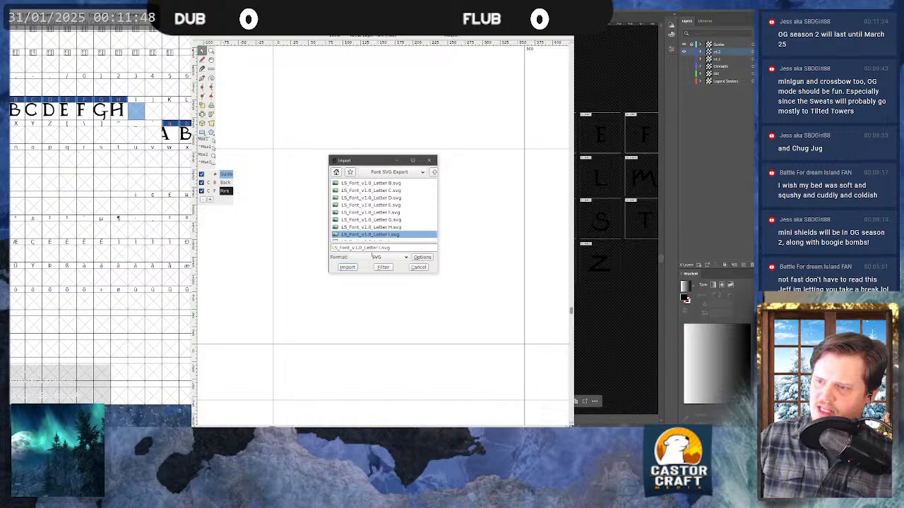
click(353, 268)
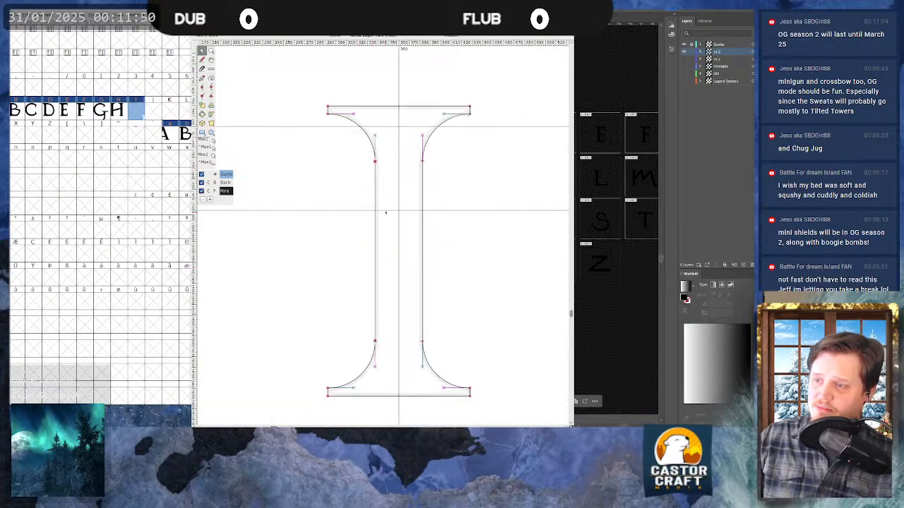
- Move the whole I outline onto the baseline with its left serifs on the vertical zero line, and close the glyph
scroll(386, 213, down, 2)
scroll(397, 235, up, 3)
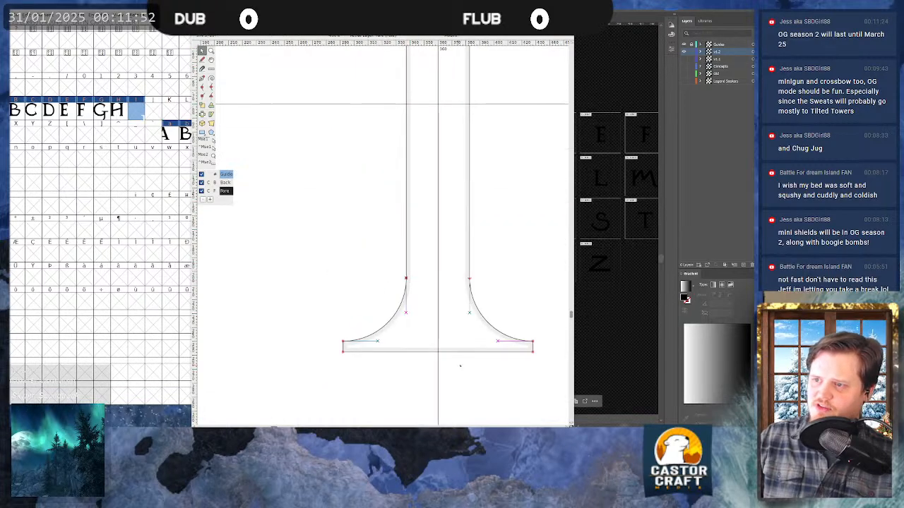
scroll(456, 367, down, 3)
double_click(447, 329)
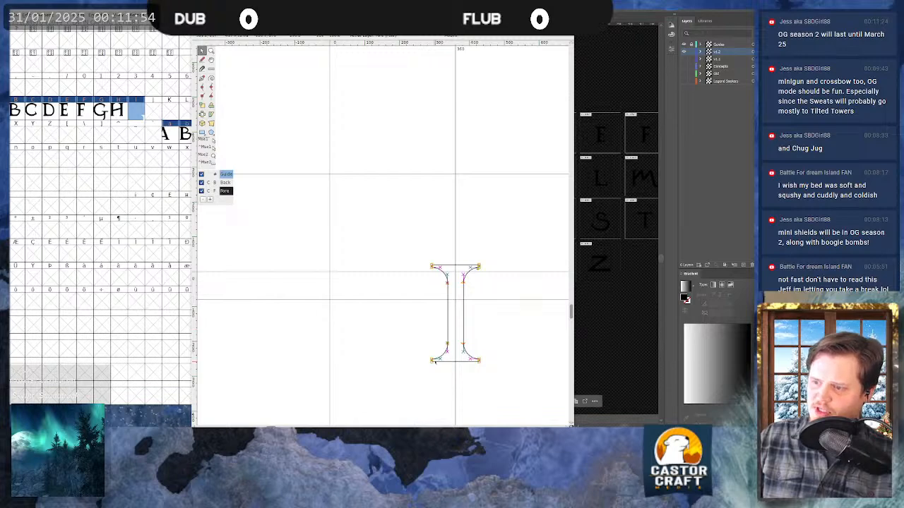
drag(434, 360, 289, 264)
scroll(342, 273, up, 3)
scroll(343, 273, up, 2)
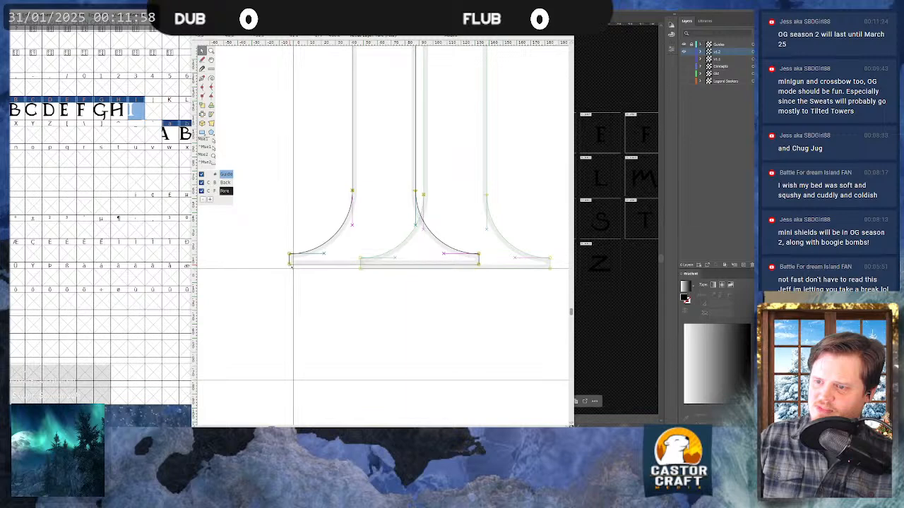
scroll(292, 266, down, 3)
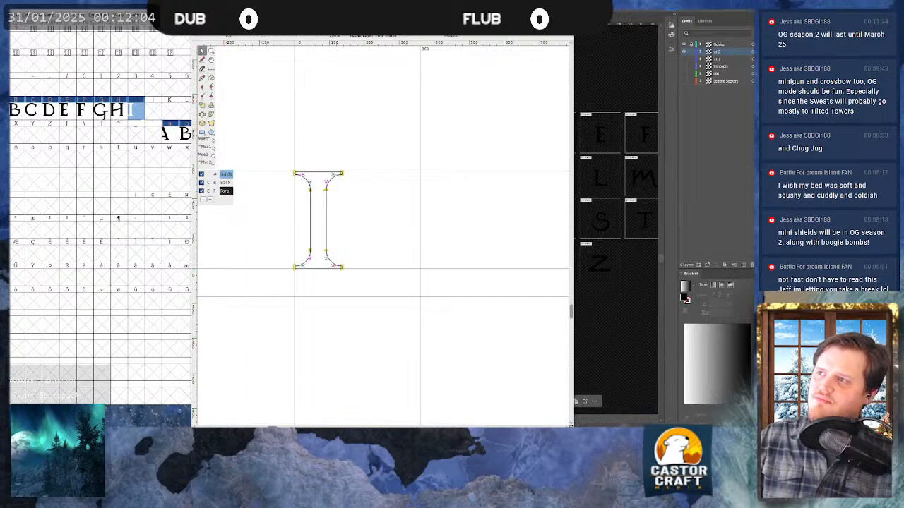
key(ctrl+w)
- Paste the capital I outline into the lowercase i glyph and close that glyph
double_click(305, 134)
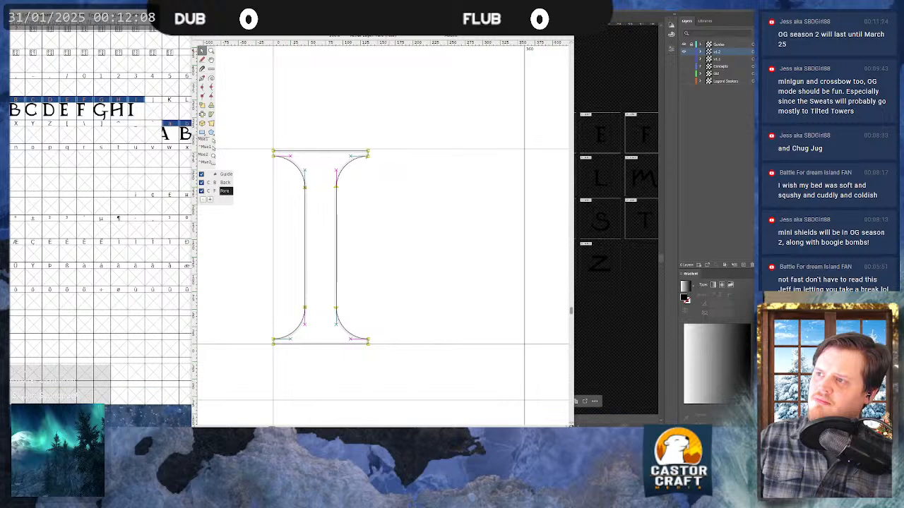
key(ctrl+w)
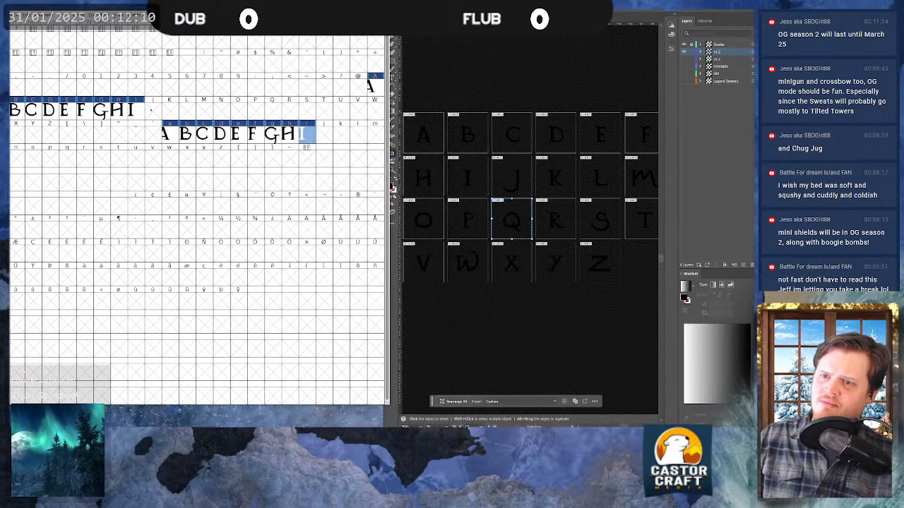
- Open the empty capital J glyph and import LS_Font_v1.0_Letter J.svg into it
double_click(152, 111)
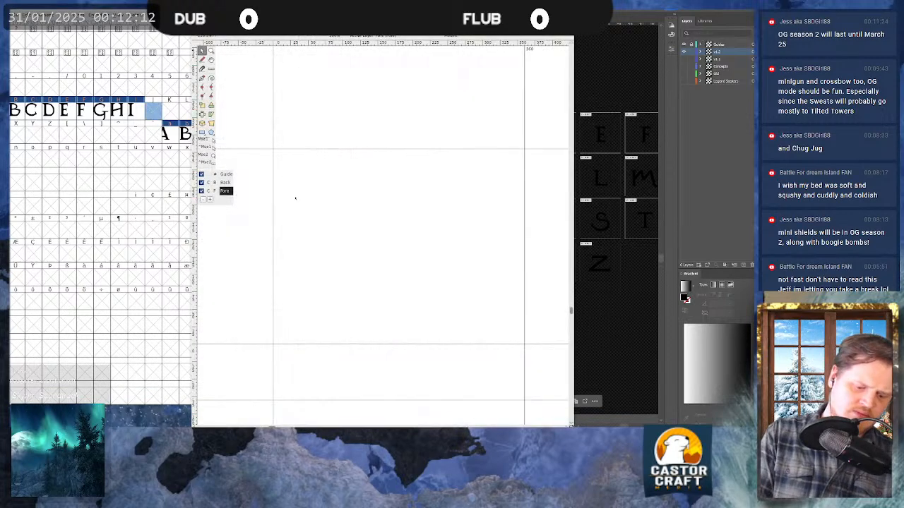
key(ctrl+shift+i)
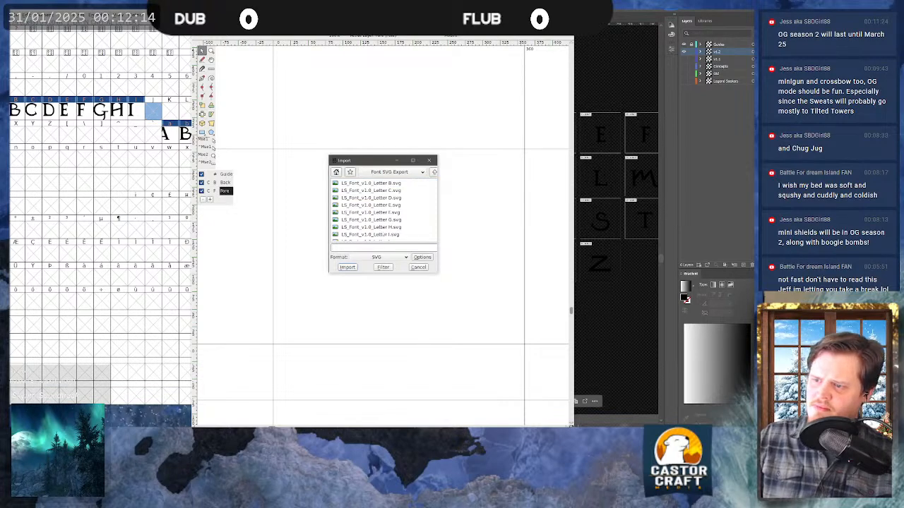
click(371, 241)
click(346, 267)
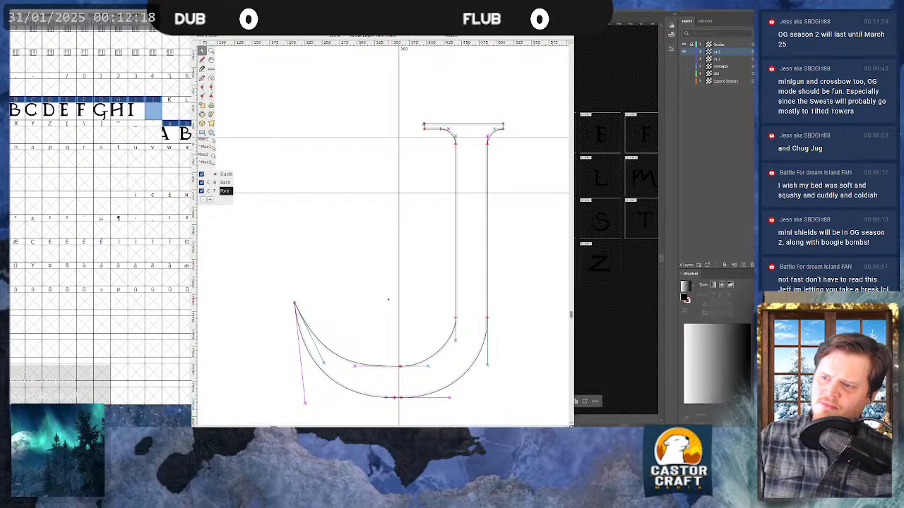
- Move the whole J outline so its hook hangs below the baseline and its tip sits on the vertical zero line, and close the glyph
scroll(387, 300, down, 3)
scroll(383, 308, up, 2)
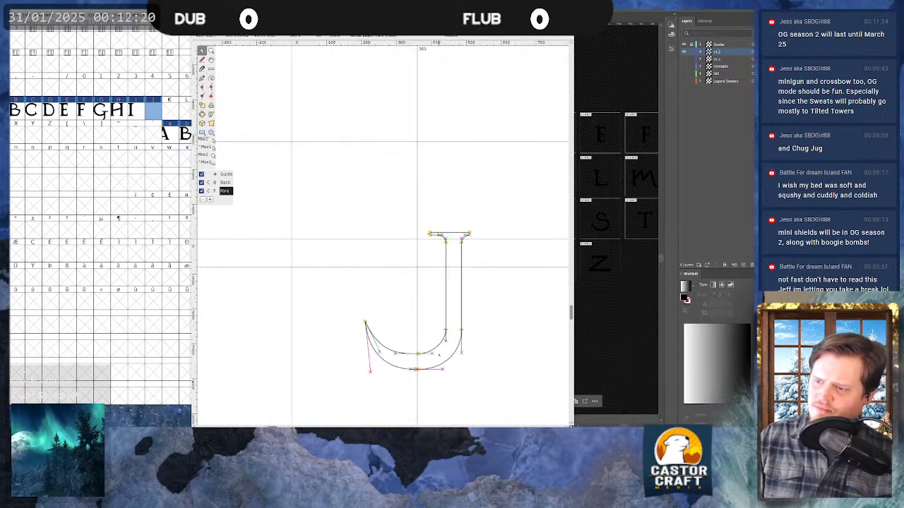
drag(419, 354, 376, 263)
scroll(343, 267, up, 3)
scroll(377, 264, up, 1)
scroll(380, 266, down, 1)
scroll(422, 281, down, 1)
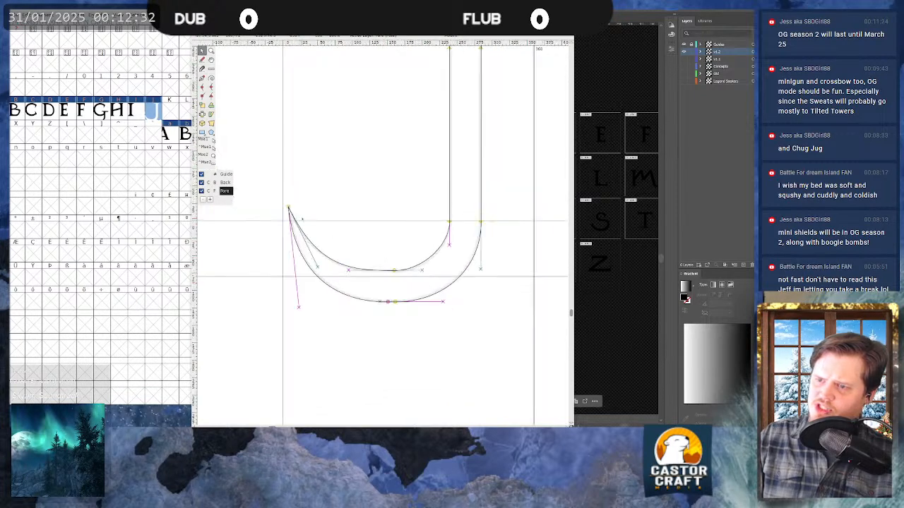
scroll(304, 221, up, 2)
drag(485, 319, 478, 319)
scroll(358, 161, down, 2)
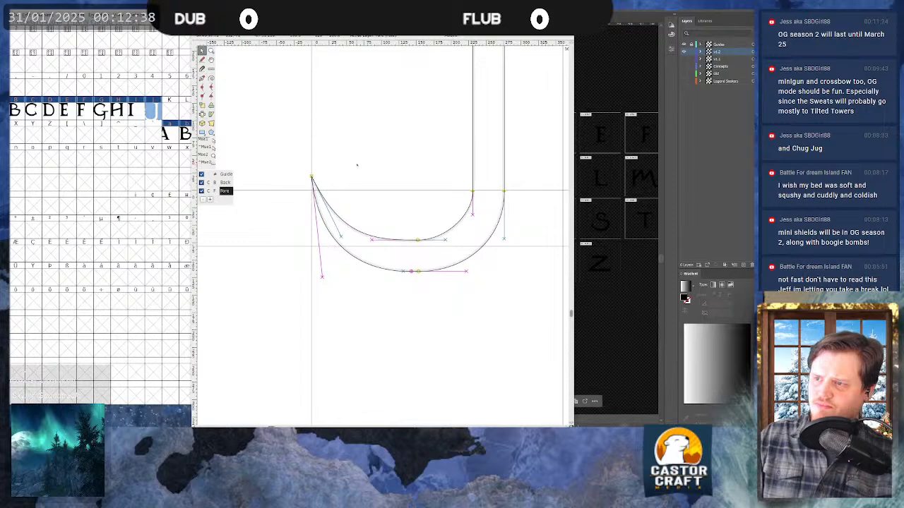
scroll(359, 156, down, 4)
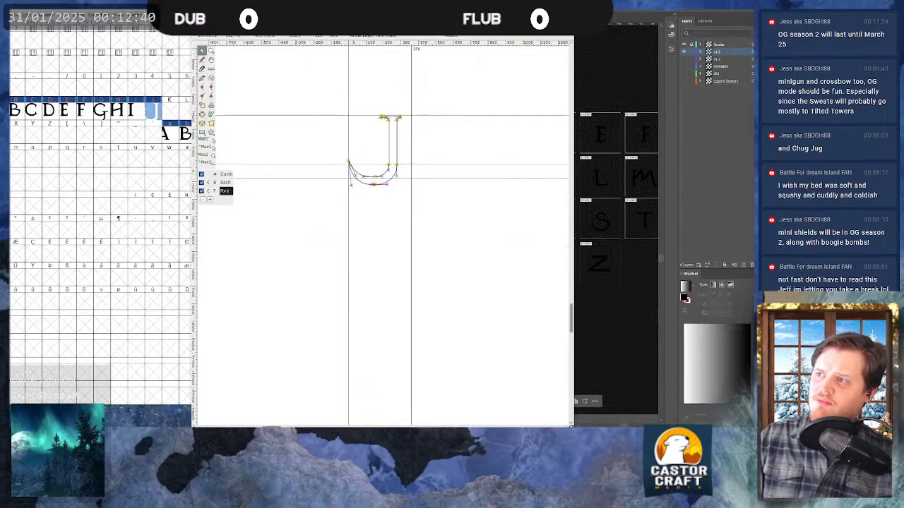
click(566, 12)
- Open the empty lowercase j glyph and paste the capital J outline into it
click(328, 139)
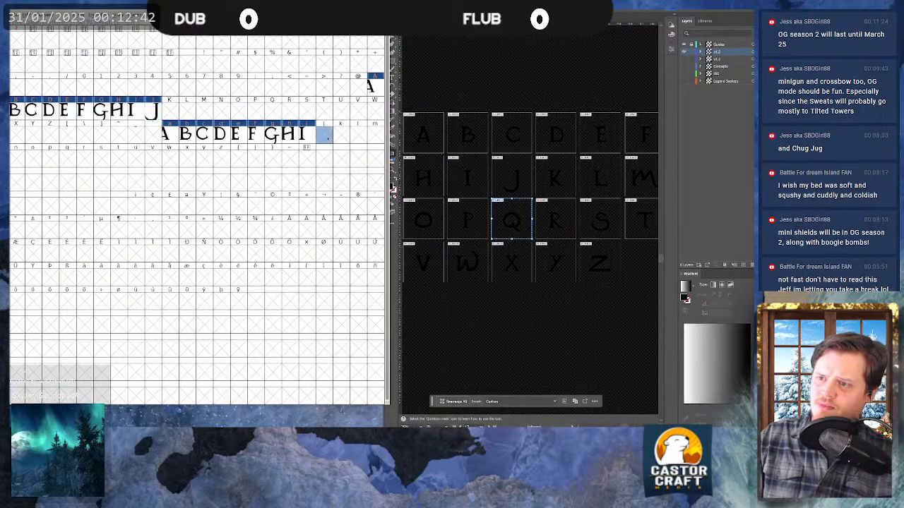
double_click(328, 138)
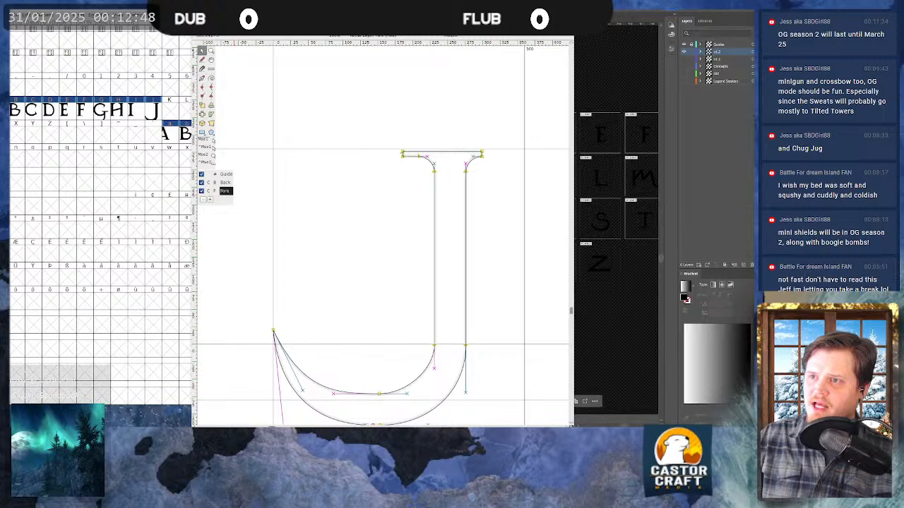
- Open a metrics window for the lowercase j glyph, enlarge it and reposition it
click(312, 30)
click(329, 25)
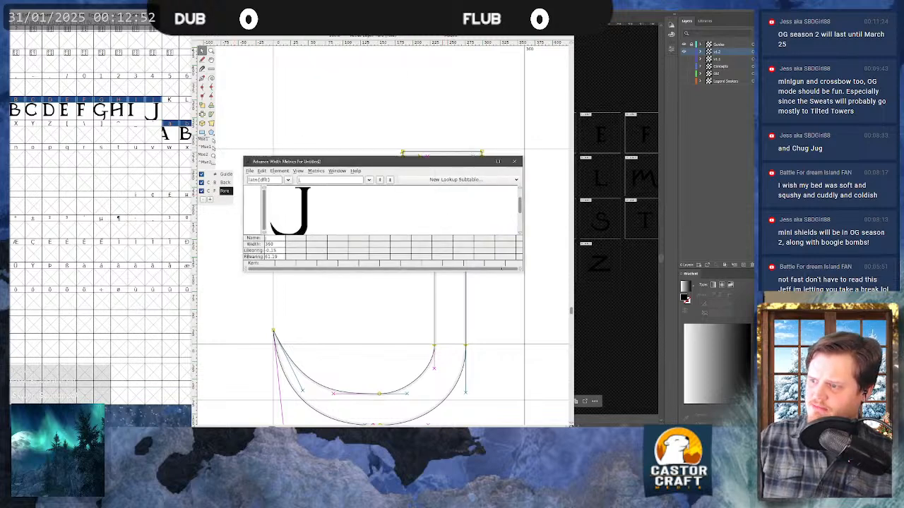
drag(522, 270, 695, 320)
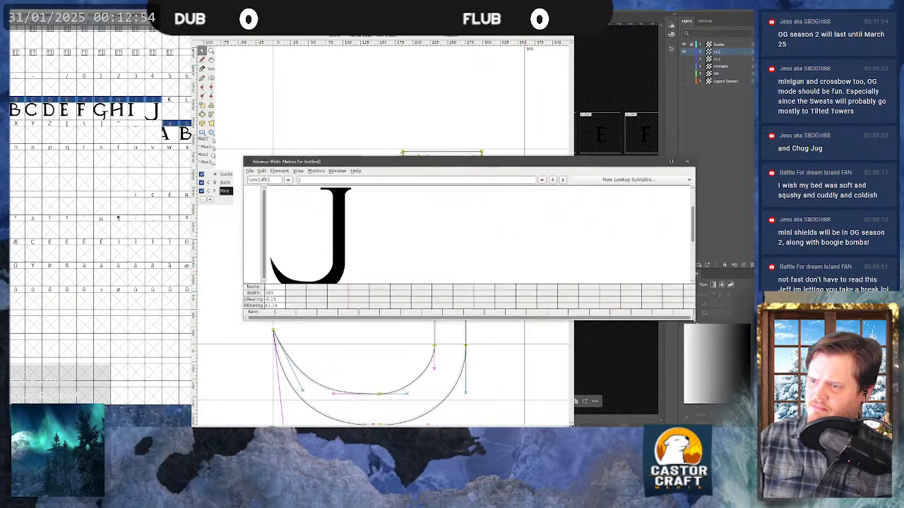
drag(415, 161, 324, 140)
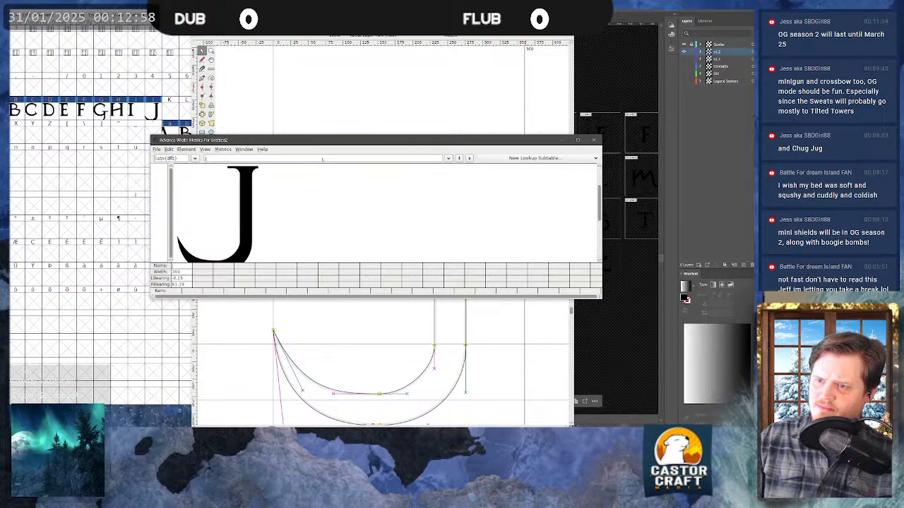
- Preview the letters abcdefghij in the metrics window to examine their spacing, and close the preview and the j glyph
text(a)
key(BackSpace)
key(BackSpace)
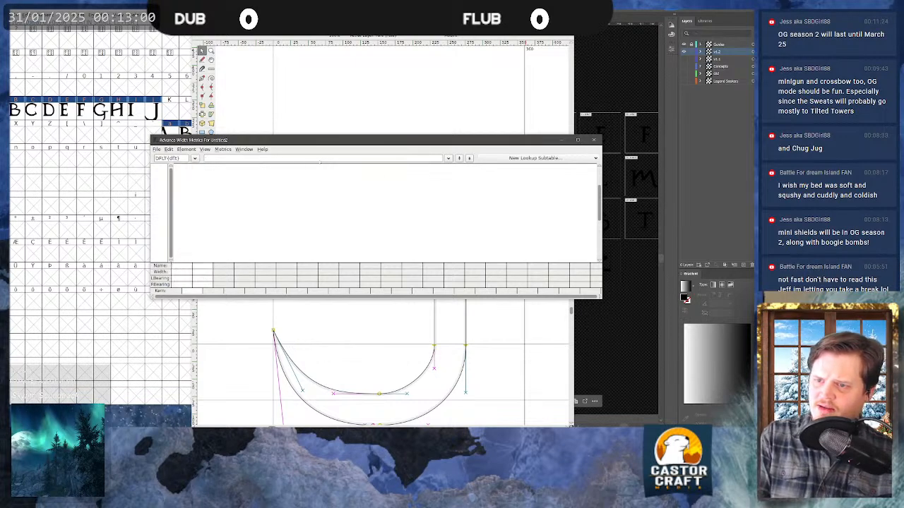
text(ab)
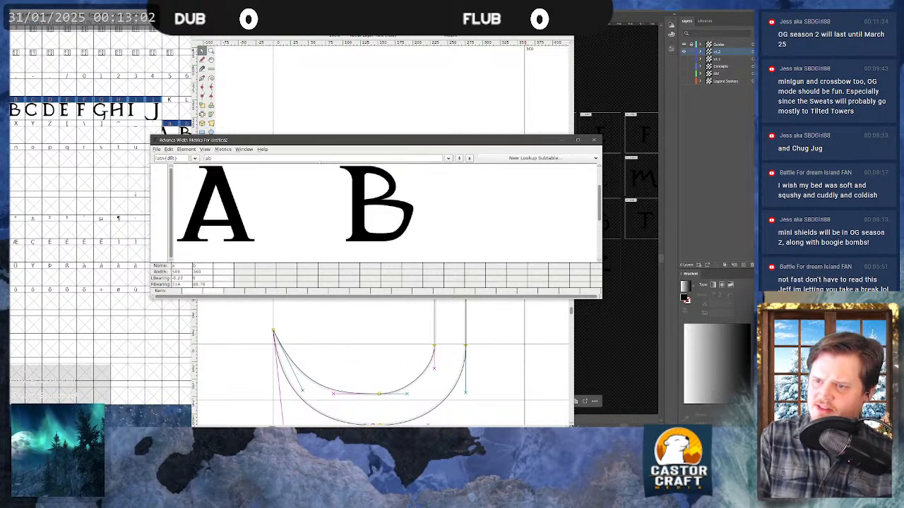
text(cdef)
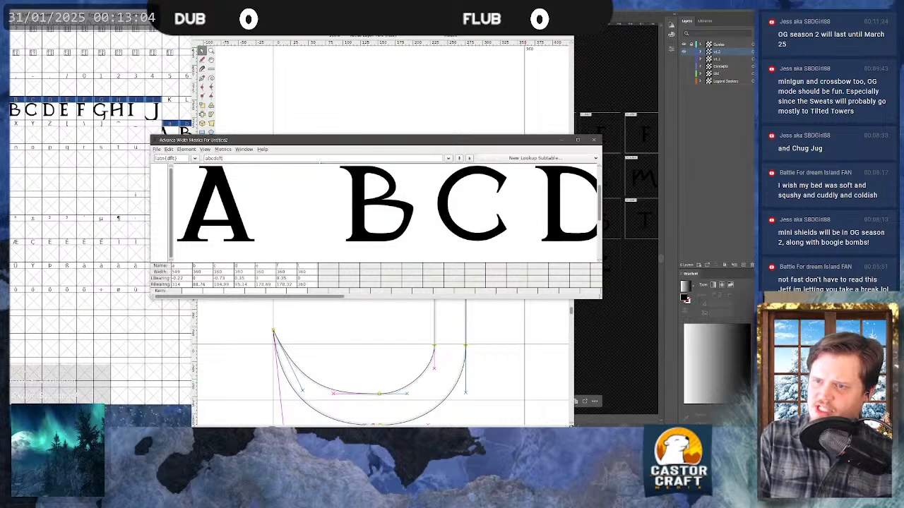
text(ghij)
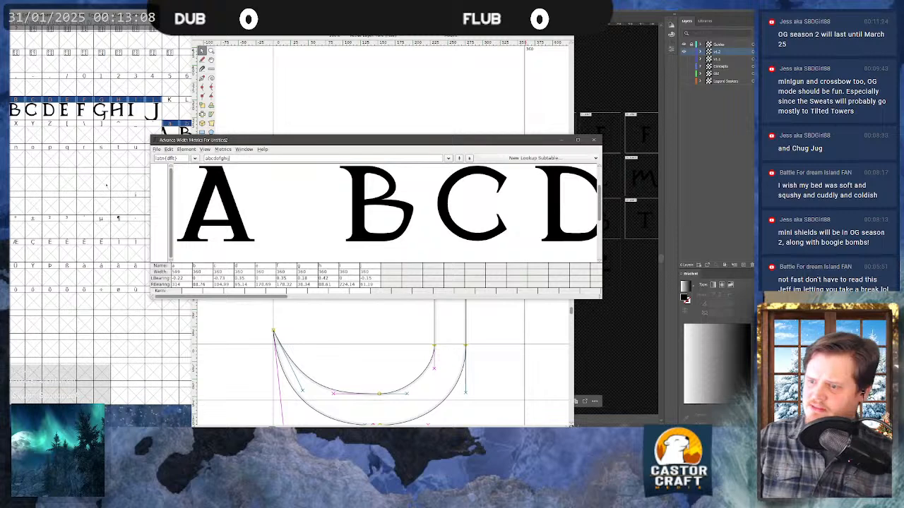
drag(270, 298, 505, 262)
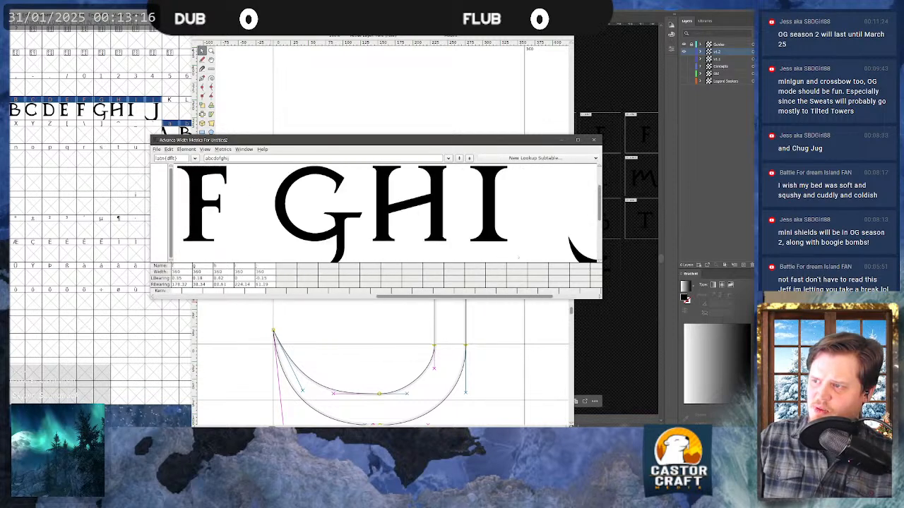
click(591, 139)
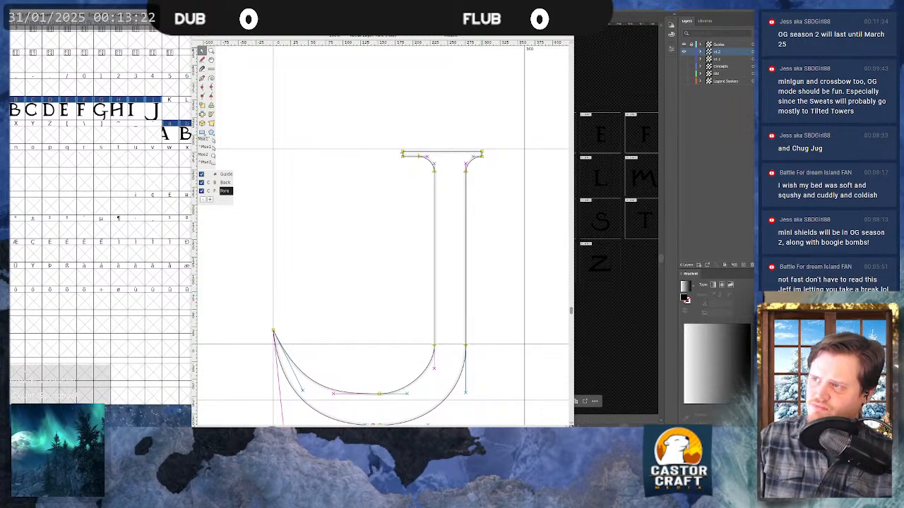
key(ctrl+w)
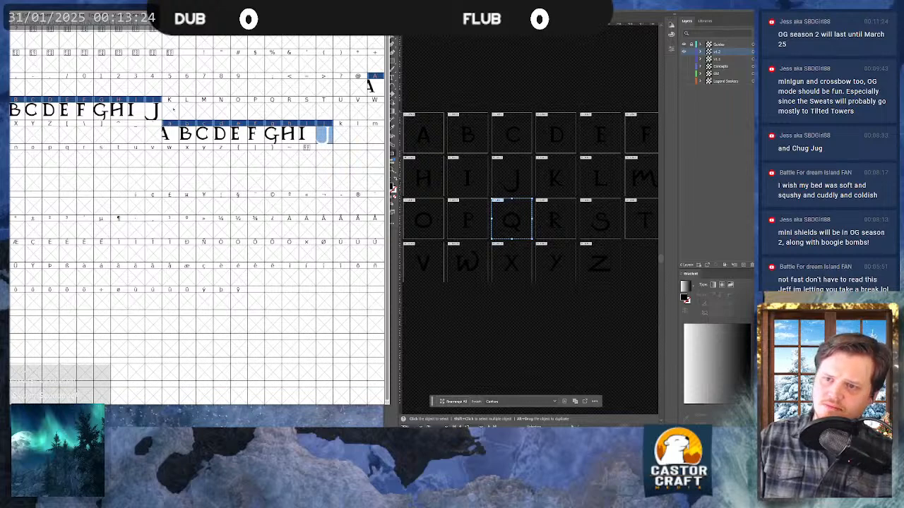
- Open the empty capital K glyph and import LS_Font_v1.0_Letter K.svg into it
key(Right)
key(Return)
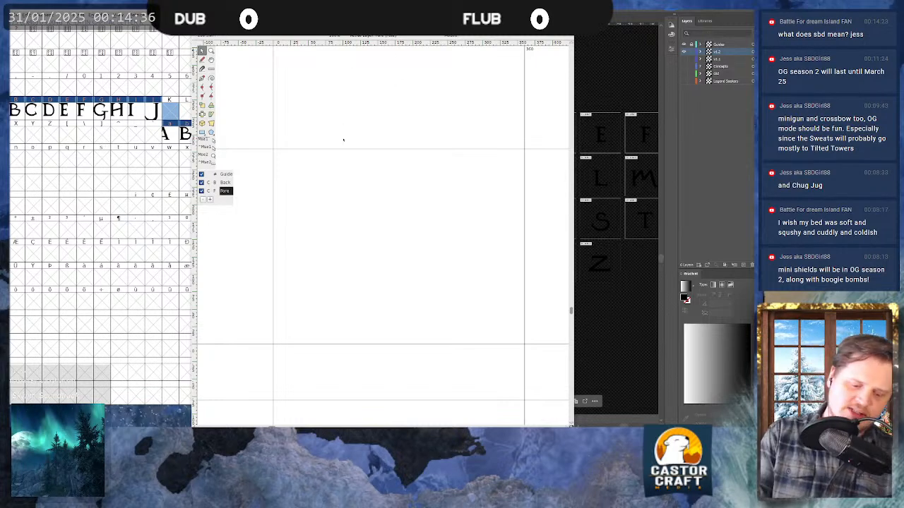
key(ctrl+i)
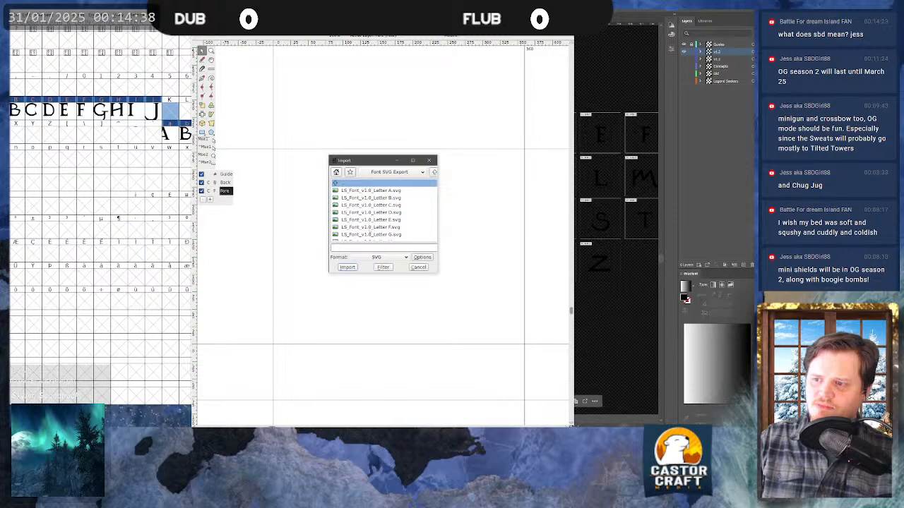
scroll(370, 234, down, 1)
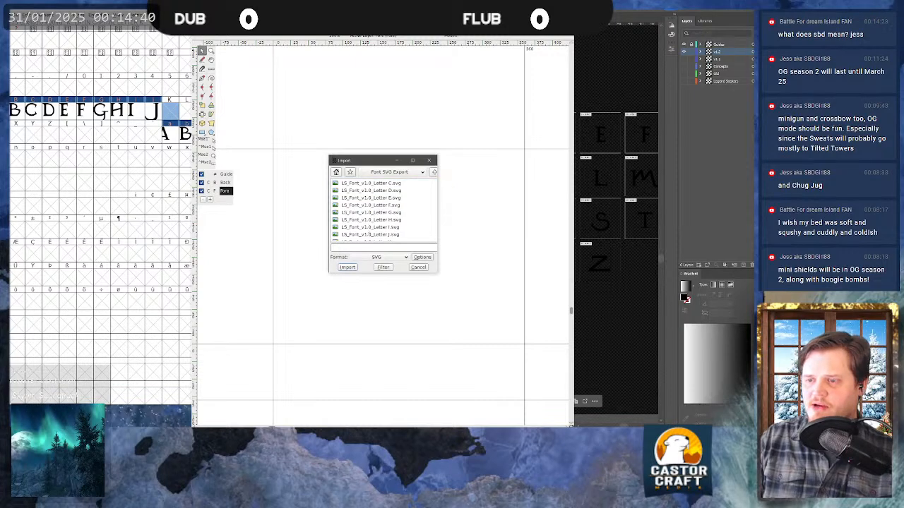
scroll(370, 234, down, 1)
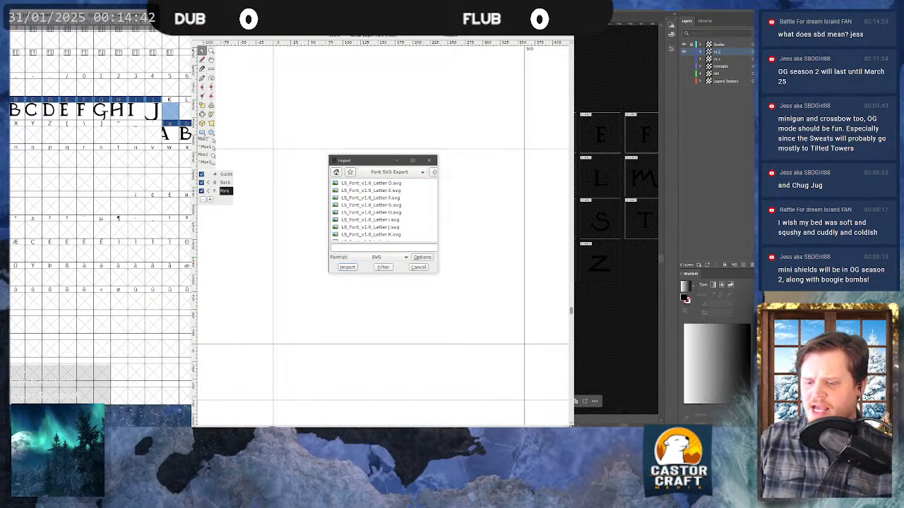
click(371, 235)
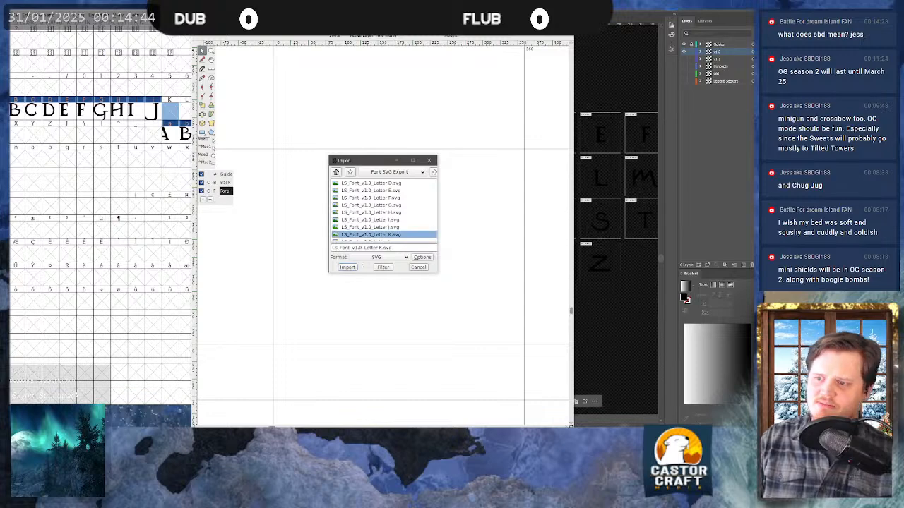
click(347, 267)
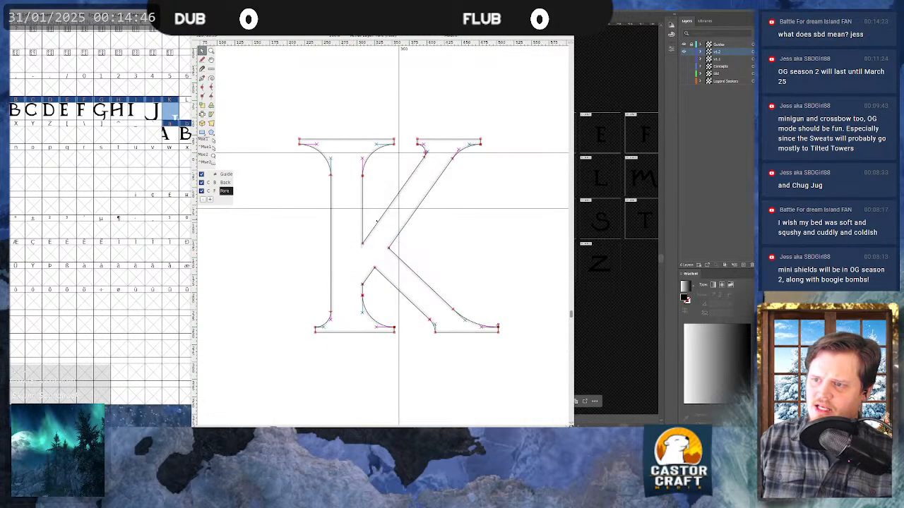
- Move the whole K outline onto the baseline with its upper-left serif on the vertical zero line, and close the glyph
scroll(374, 222, down, 5)
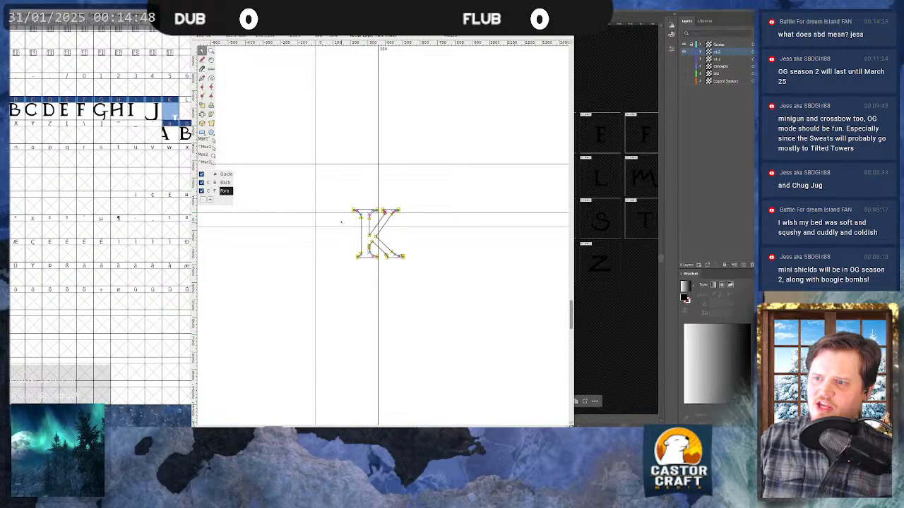
scroll(353, 236, up, 5)
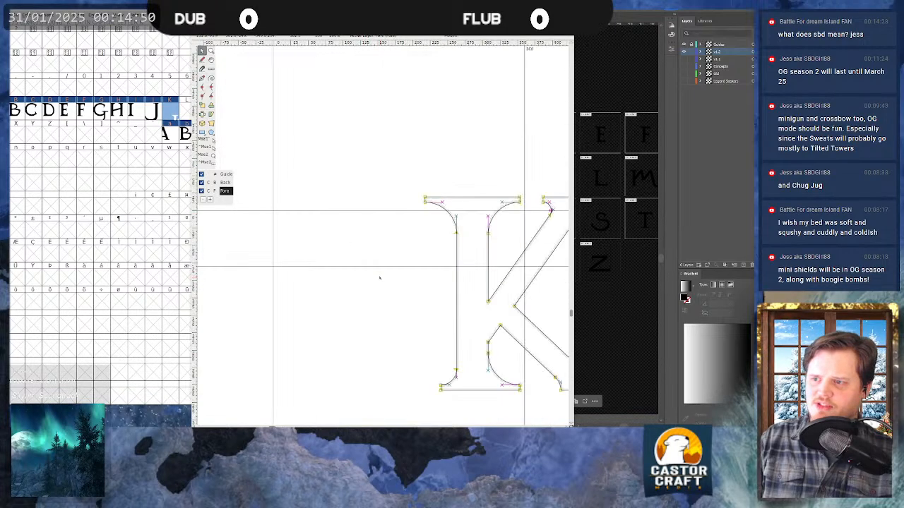
drag(440, 388, 284, 203)
scroll(280, 199, up, 1)
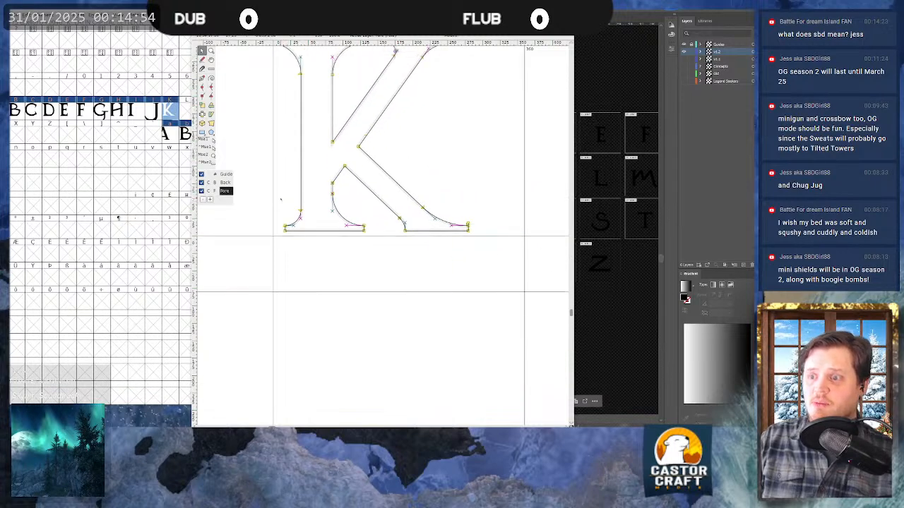
scroll(285, 305, up, 2)
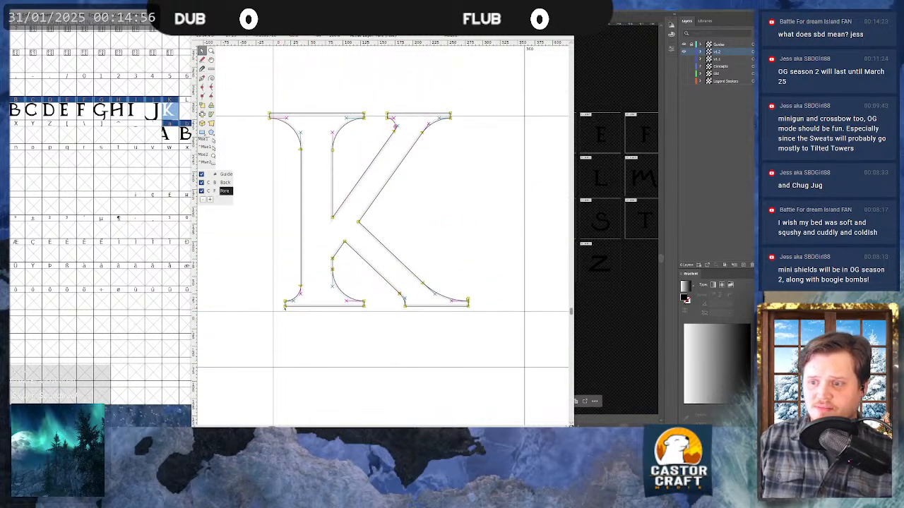
drag(285, 305, 289, 312)
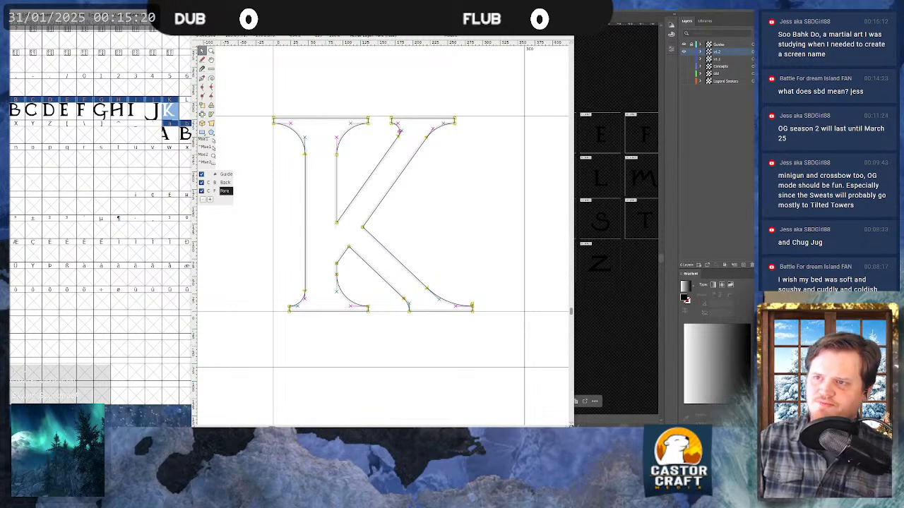
key(ctrl+w)
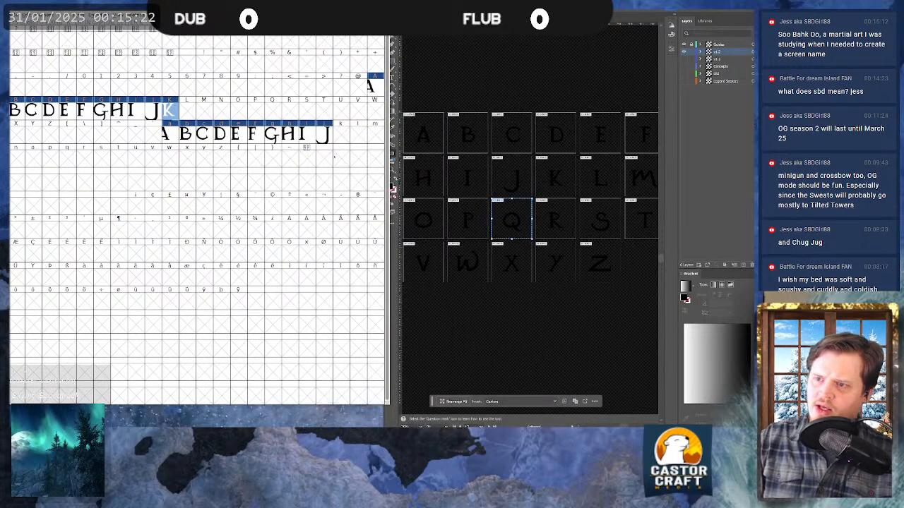
- Paste the capital K outline into the lowercase k glyph and close that glyph
double_click(340, 136)
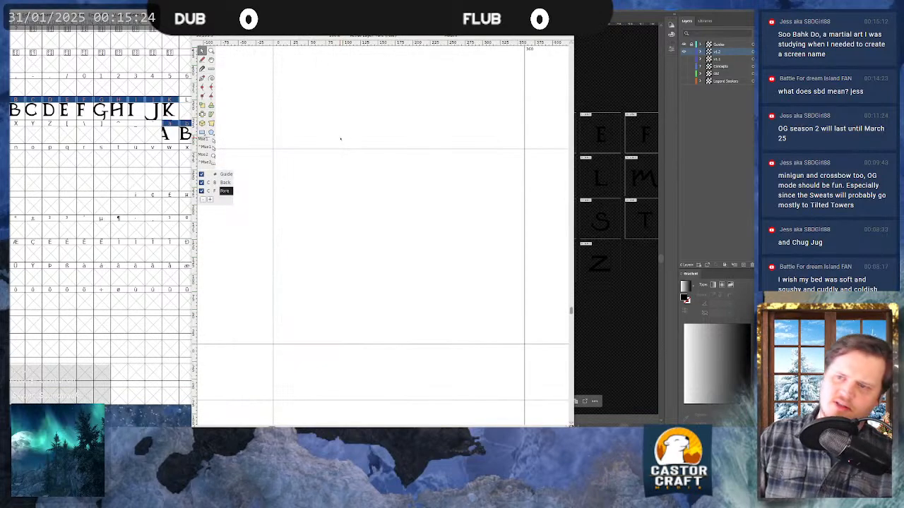
key(ctrl+v)
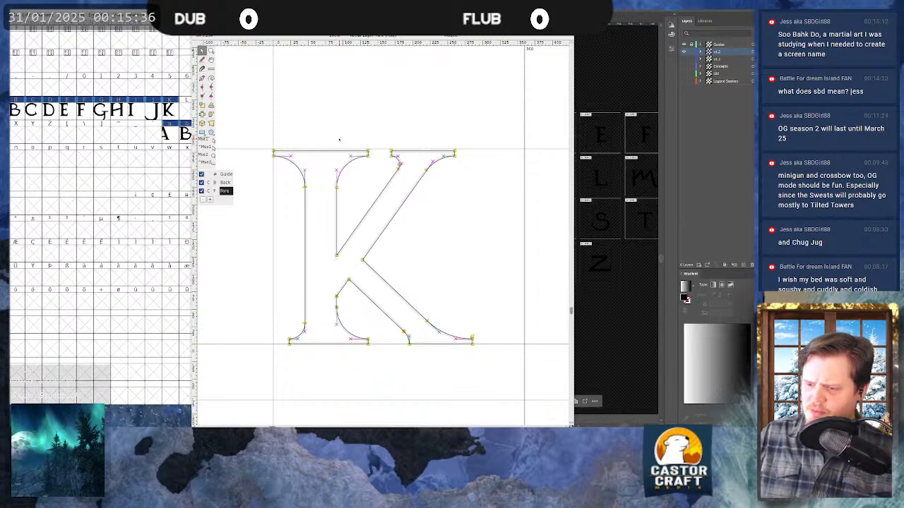
key(ctrl+w)
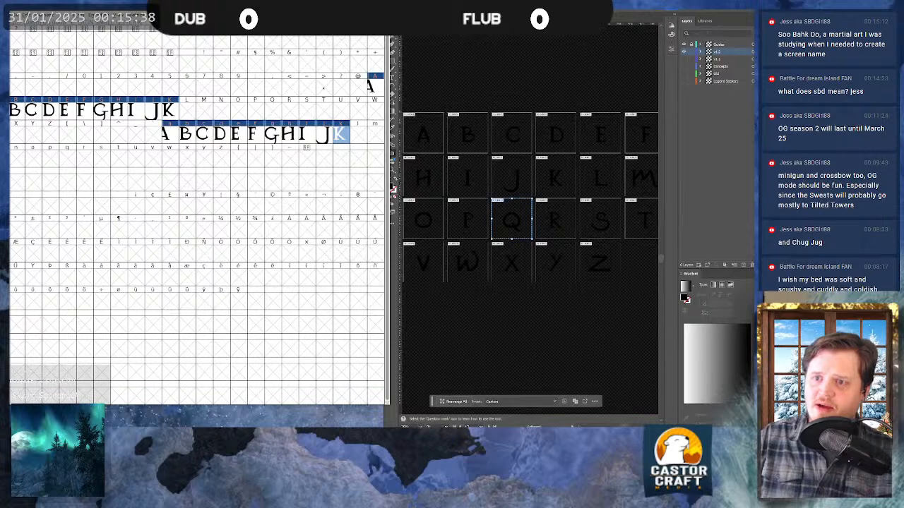
- Open the empty capital L glyph and import LS_Font_v1.0_Letter L.svg into it
double_click(193, 110)
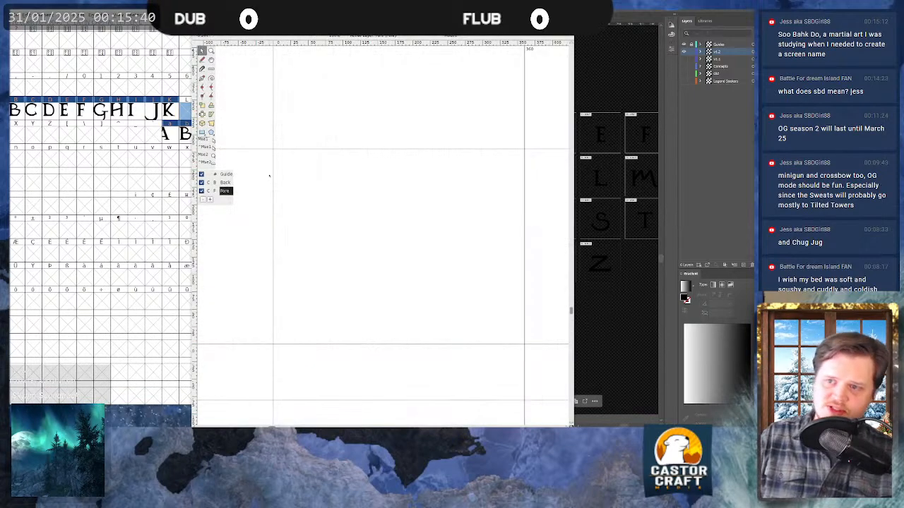
key(ctrl+shift+i)
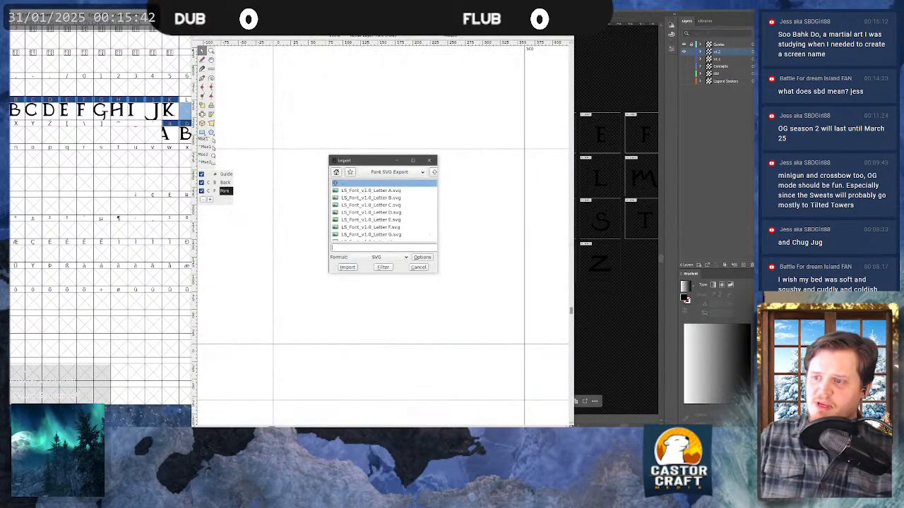
drag(437, 273, 452, 384)
drag(394, 155, 396, 95)
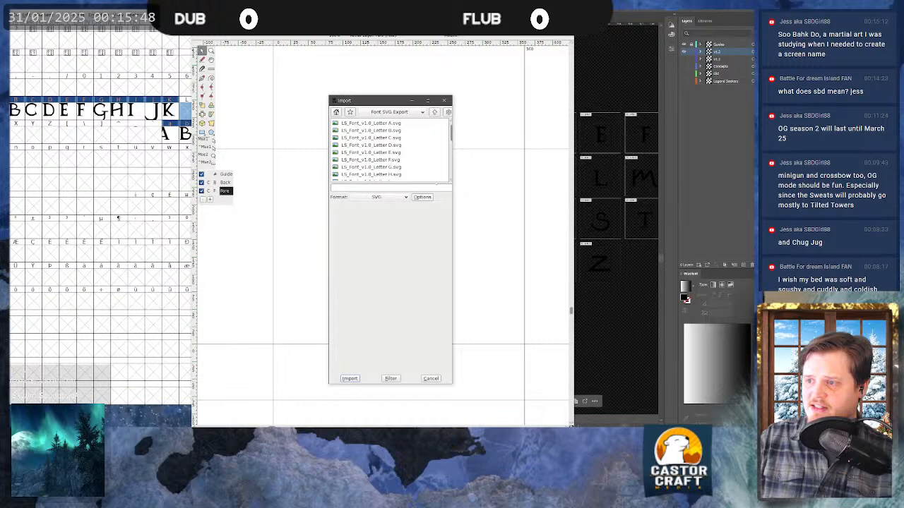
drag(454, 187, 466, 187)
click(461, 181)
click(461, 180)
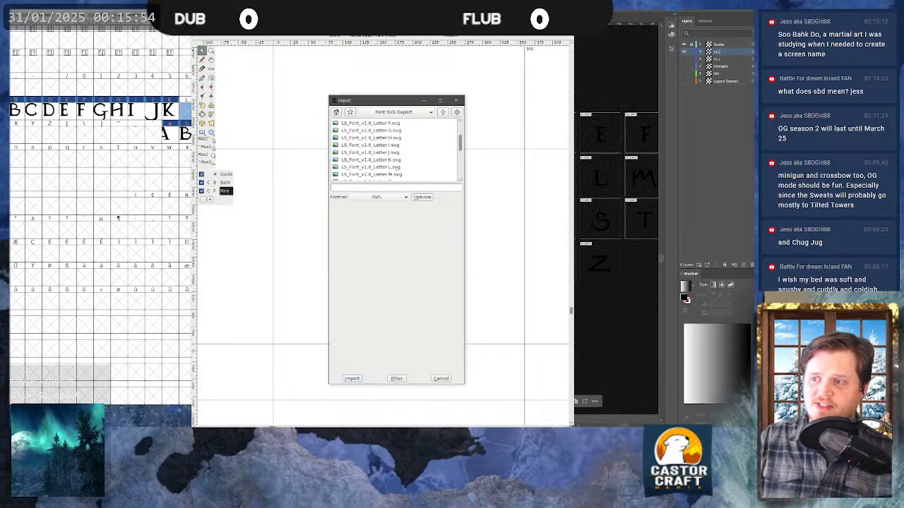
click(370, 167)
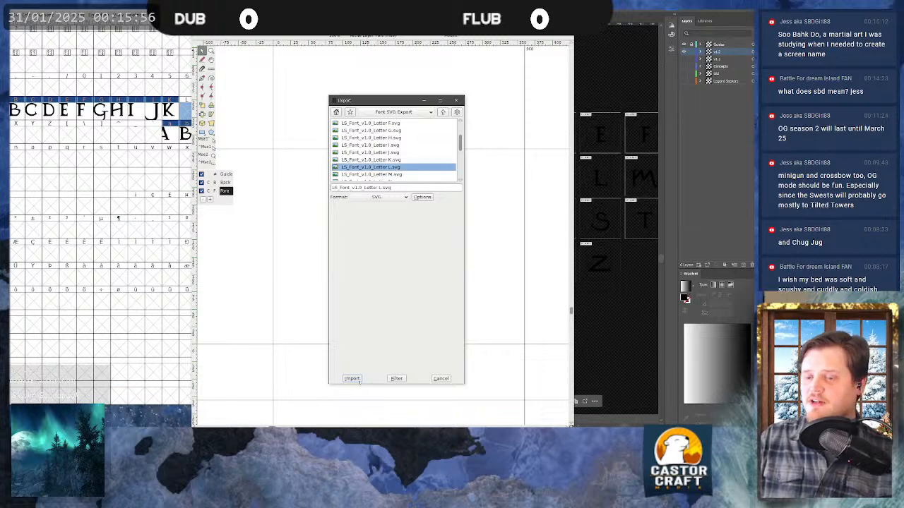
click(352, 378)
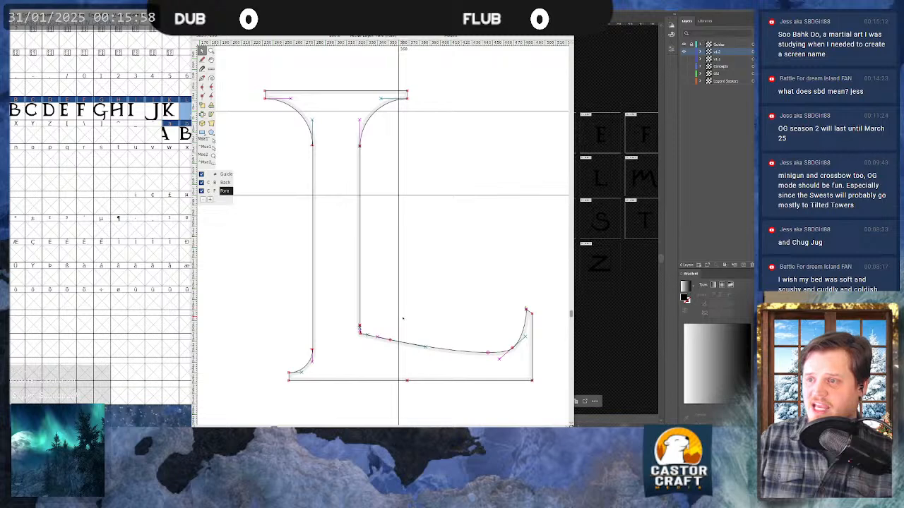
- Select the whole L outline and move it up onto the baseline, just inside the vertical zero line
scroll(402, 317, down, 1)
drag(353, 278, 440, 348)
scroll(450, 355, down, 3)
scroll(456, 375, down, 3)
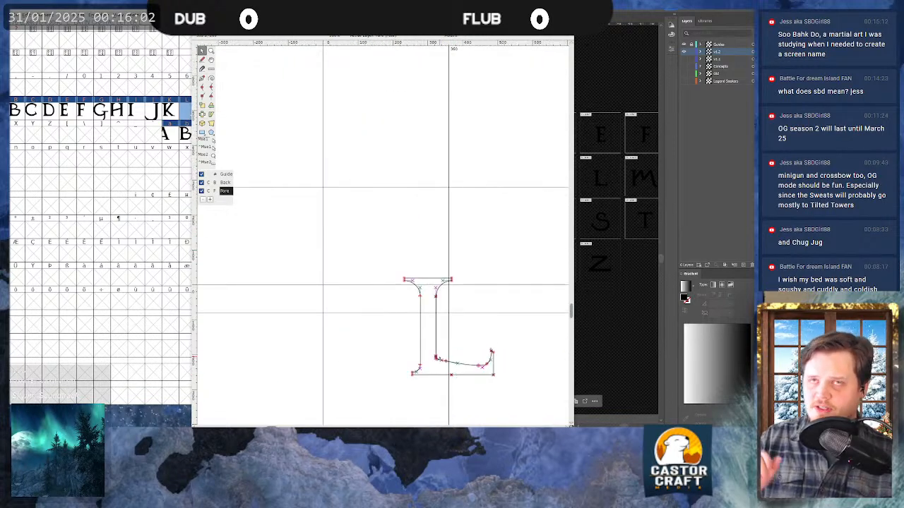
key(ctrl+a)
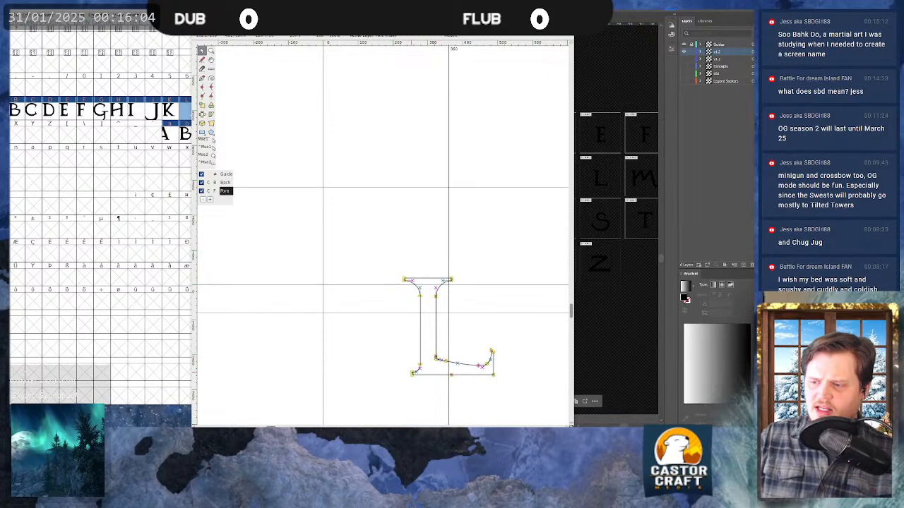
drag(451, 375, 374, 285)
scroll(322, 249, up, 2)
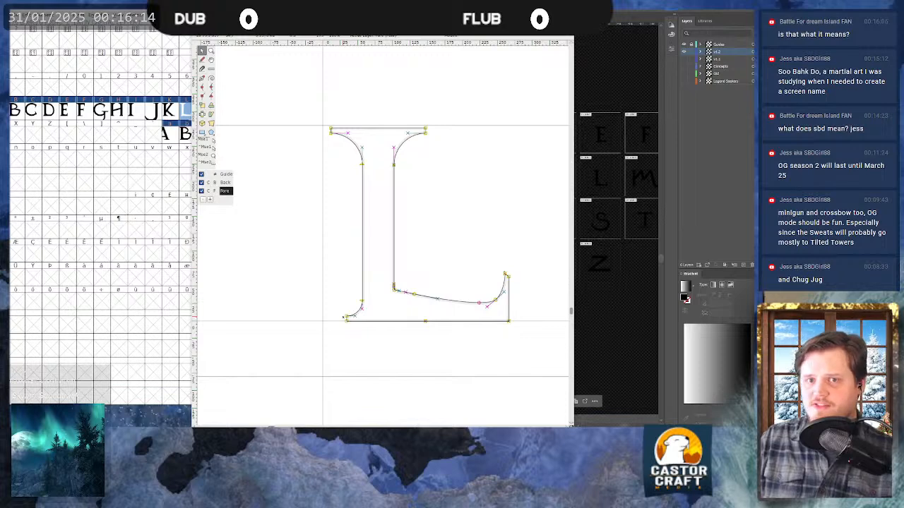
- Shift the L outline sideways so its upper-left serif sits on the vertical zero line, and close the glyph
scroll(347, 319, up, 2)
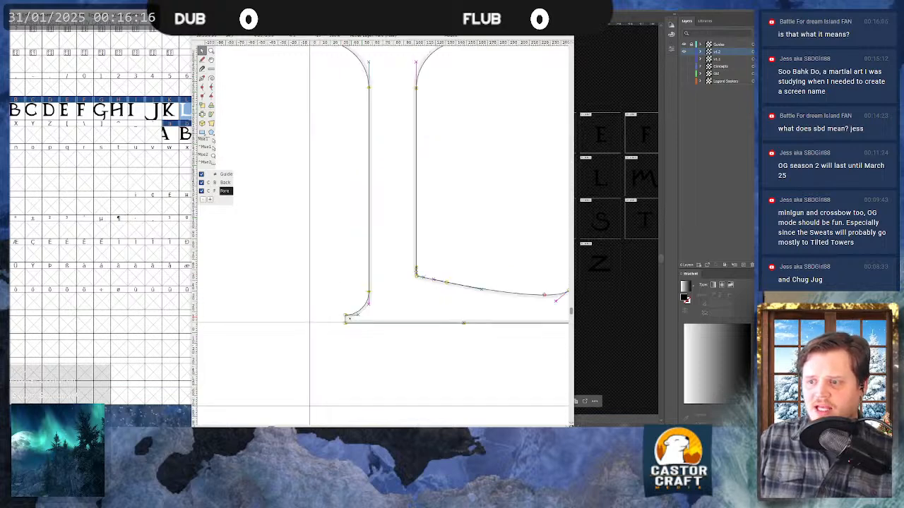
drag(325, 298, 315, 315)
scroll(315, 315, up, 3)
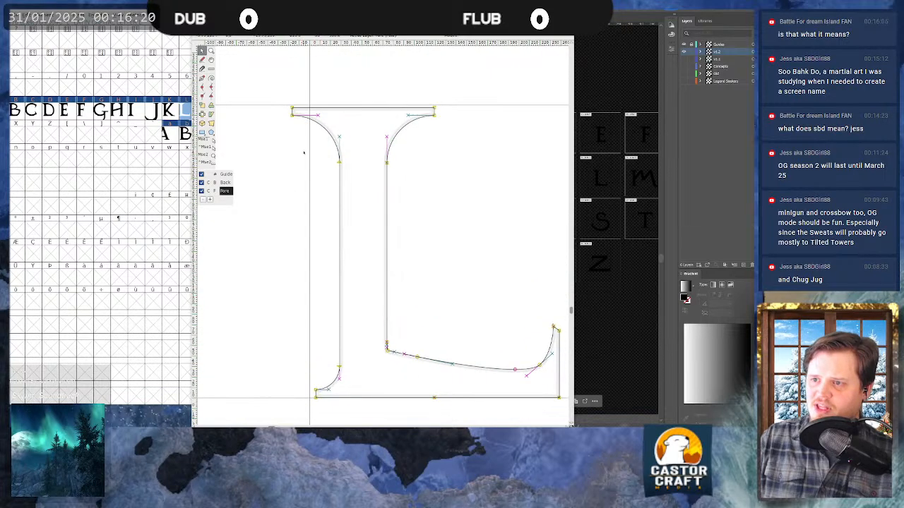
drag(293, 116, 310, 116)
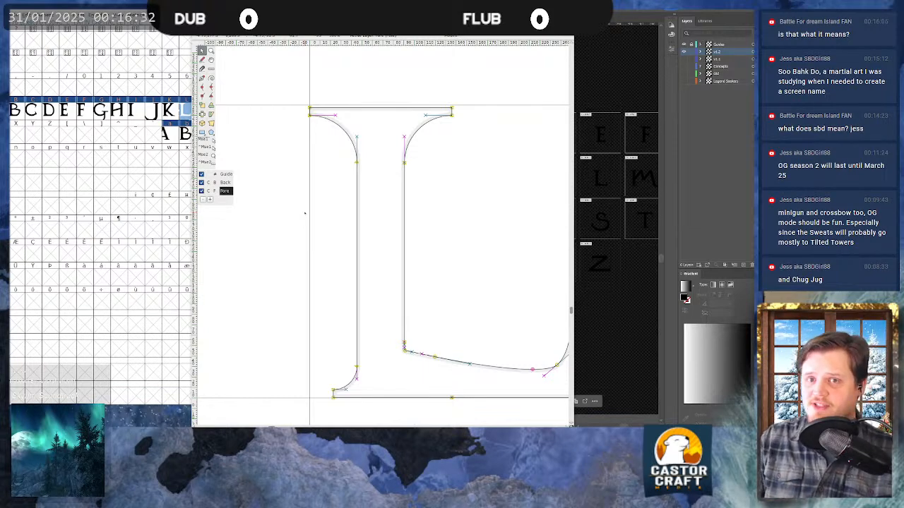
scroll(305, 213, down, 3)
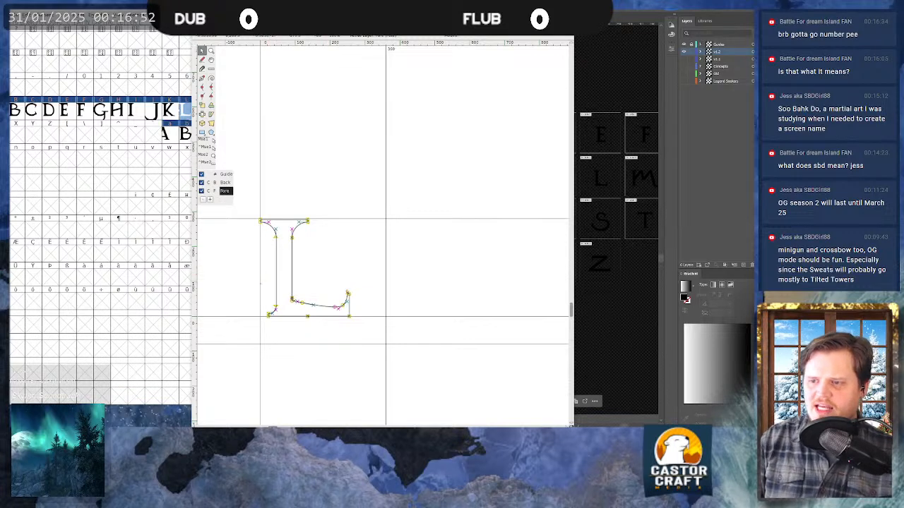
scroll(260, 283, up, 2)
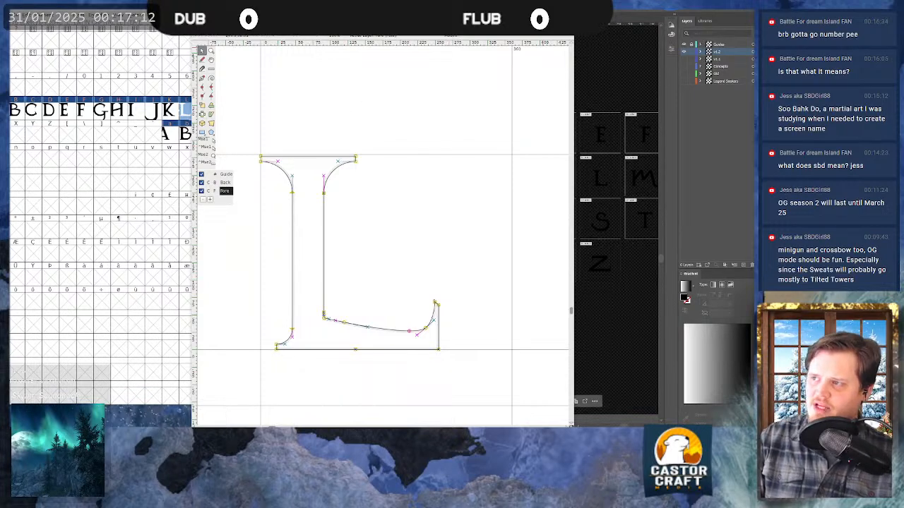
key(ctrl+w)
- Paste the capital L outline into the lowercase l glyph and close that glyph
double_click(359, 135)
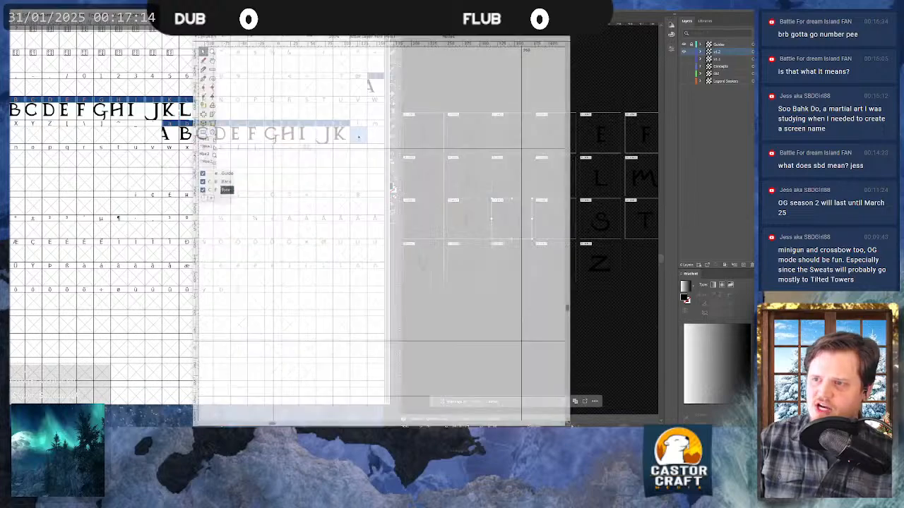
key(ctrl+v)
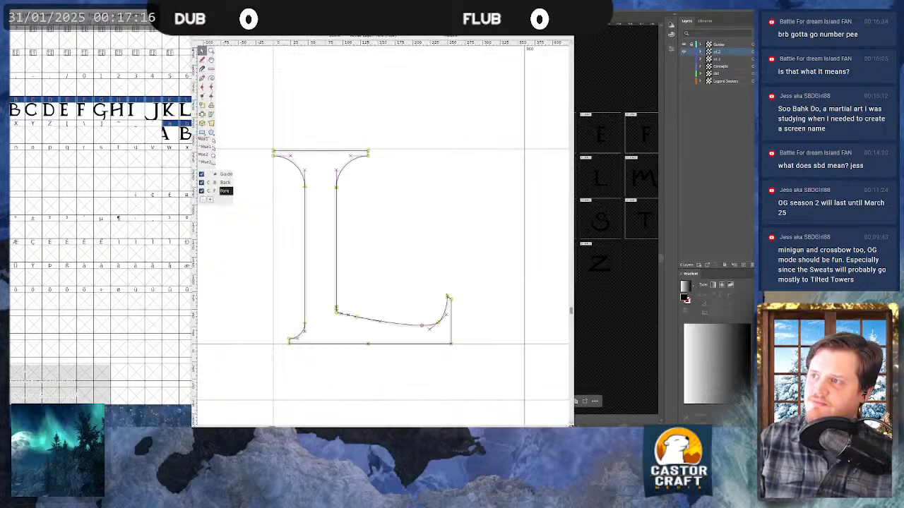
key(ctrl+w)
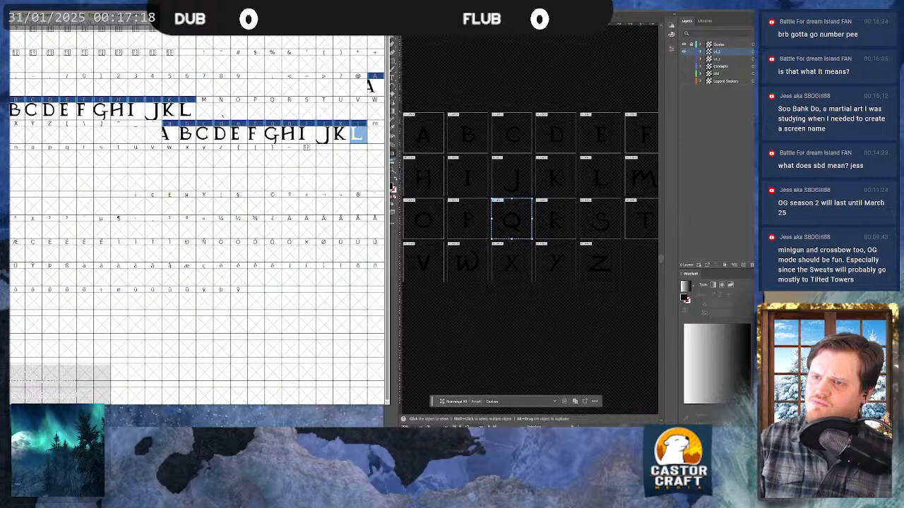
- Open the empty capital M glyph and import LS_Font_v1.0_Letter M.svg into it
double_click(204, 112)
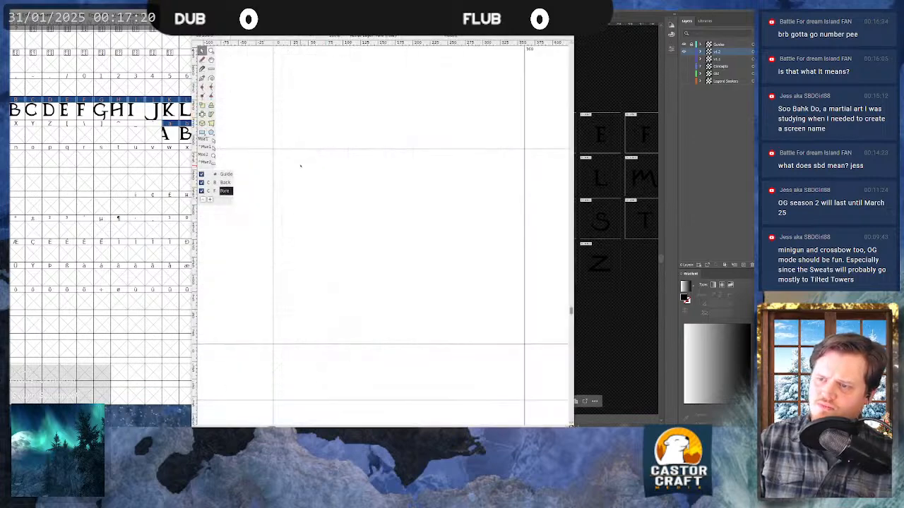
key(ctrl+shift+i)
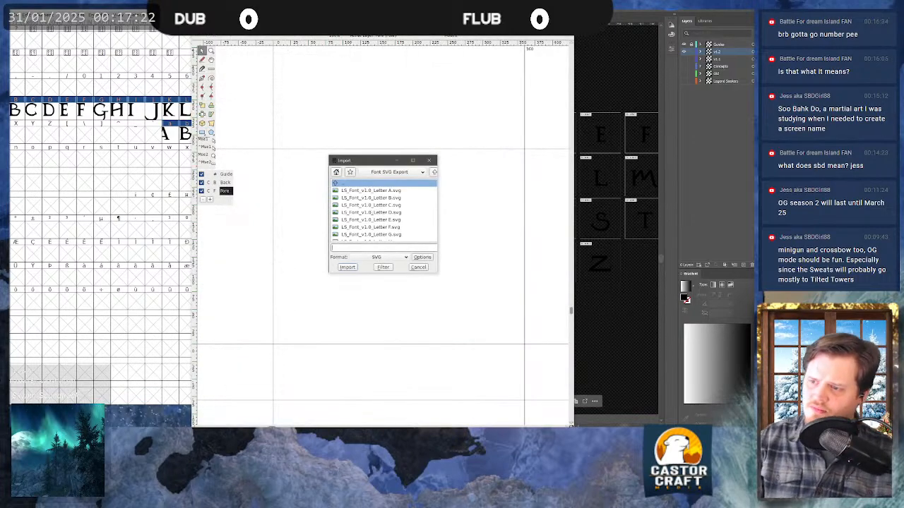
scroll(381, 212, down, 4)
scroll(377, 228, down, 2)
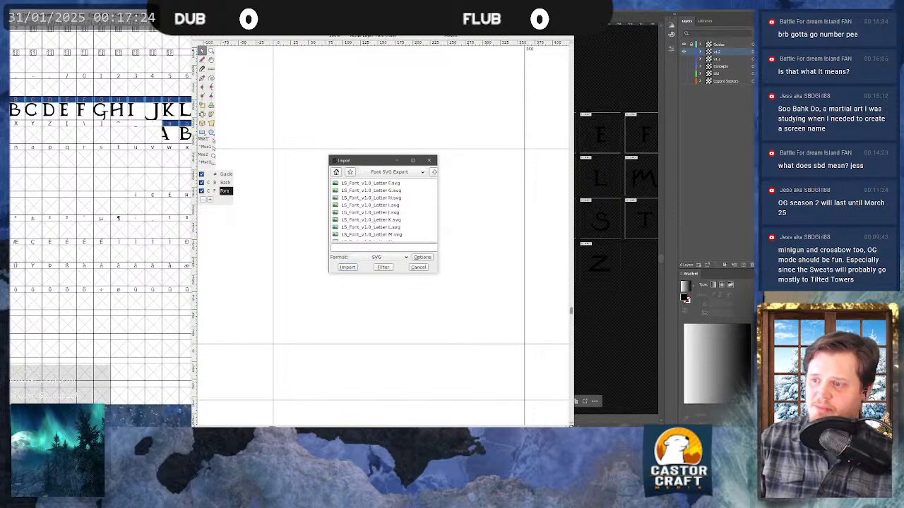
click(376, 234)
click(347, 267)
- Move the whole M outline onto the baseline with its upper-left serif on the vertical zero line
key(ctrl+a)
drag(371, 265, 399, 311)
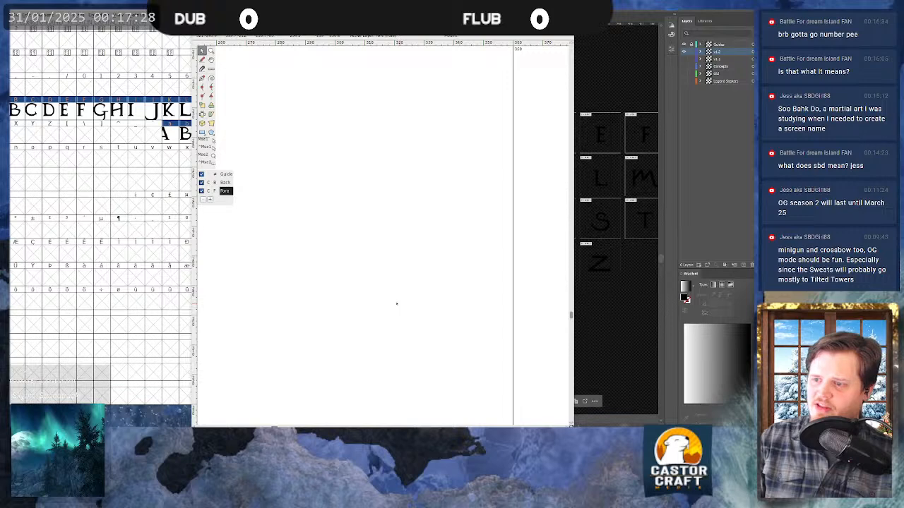
scroll(418, 354, down, 3)
scroll(418, 354, down, 3)
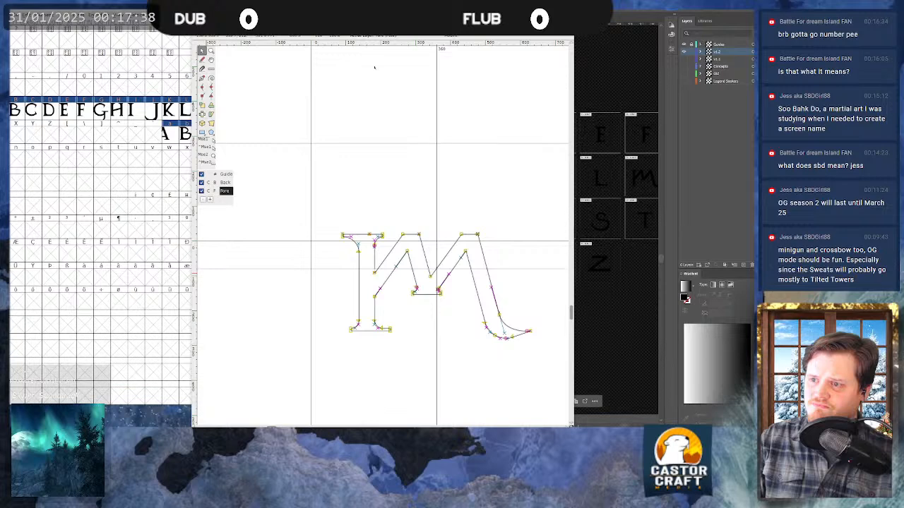
drag(374, 295, 329, 206)
scroll(329, 205, up, 2)
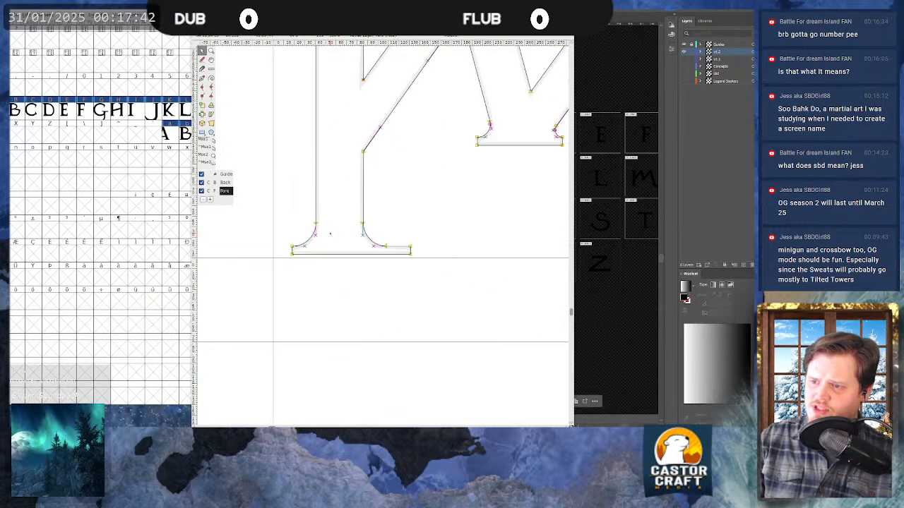
scroll(317, 254, up, 1)
drag(317, 254, 316, 261)
scroll(317, 261, down, 4)
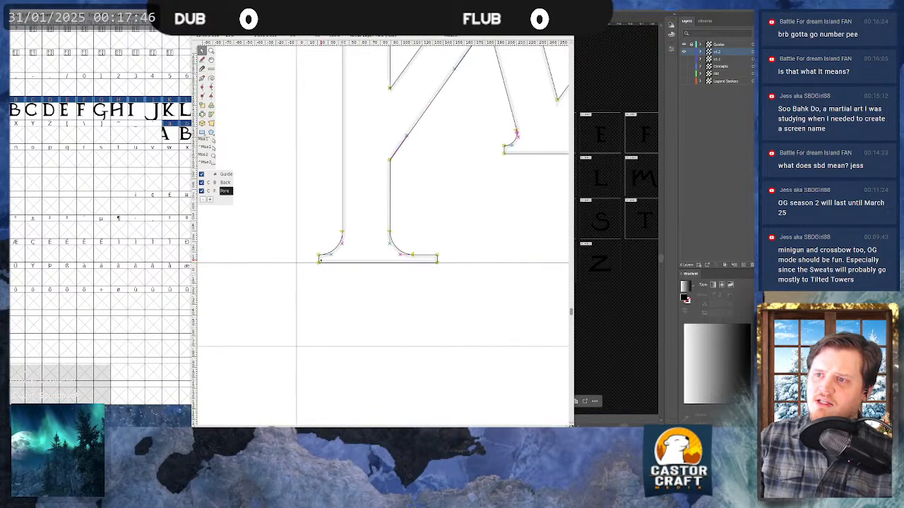
scroll(303, 148, up, 3)
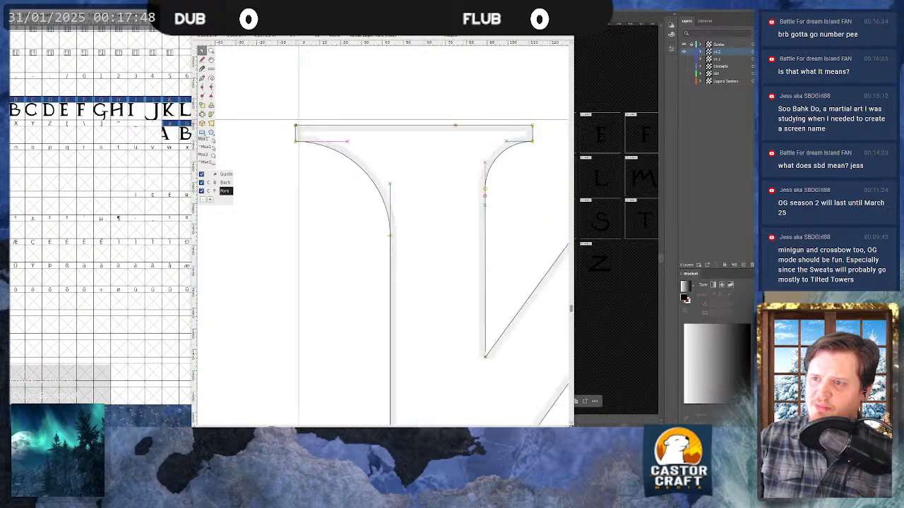
mouse_move(297, 147)
mouse_down()
mouse_move(381, 147)
mouse_move(303, 147)
mouse_up()
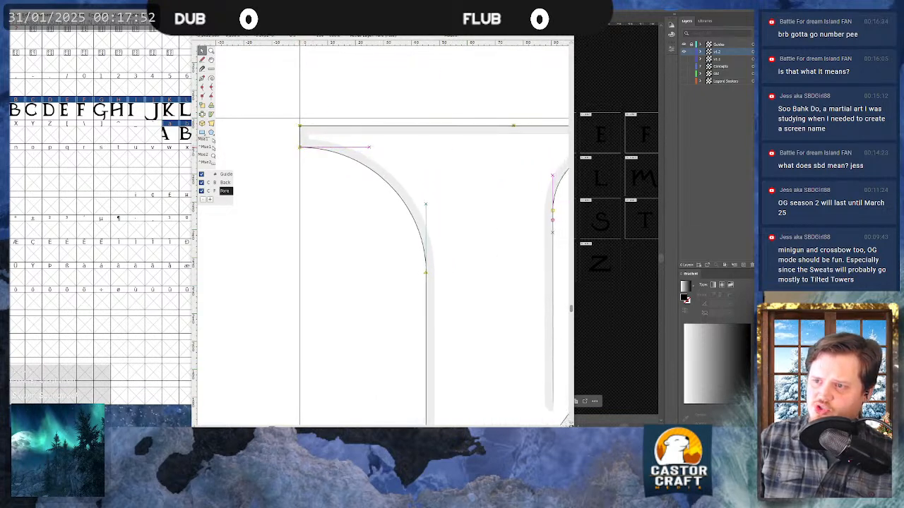
- Widen the M glyph by moving its advance-width line out to the tip of the letter's right tail
scroll(303, 147, down, 3)
scroll(297, 156, down, 1)
scroll(311, 162, up, 4)
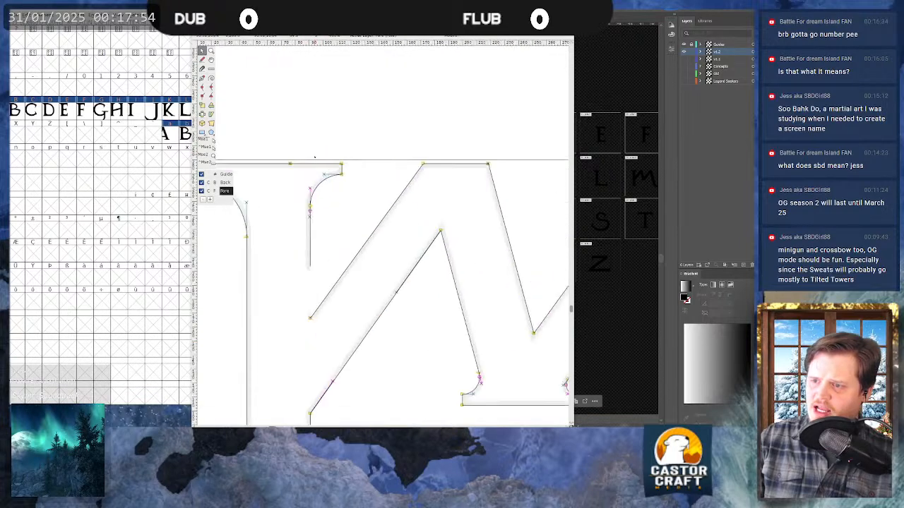
scroll(387, 198, up, 3)
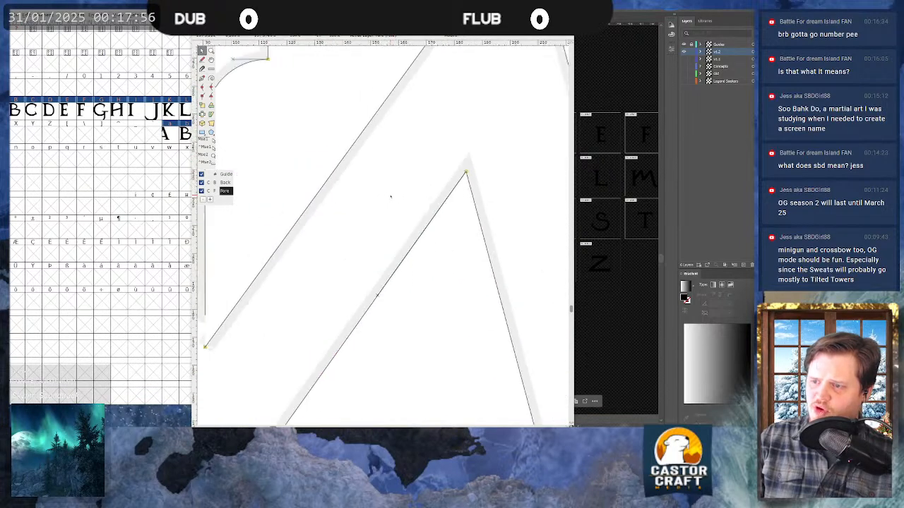
scroll(379, 188, down, 3)
scroll(319, 140, down, 1)
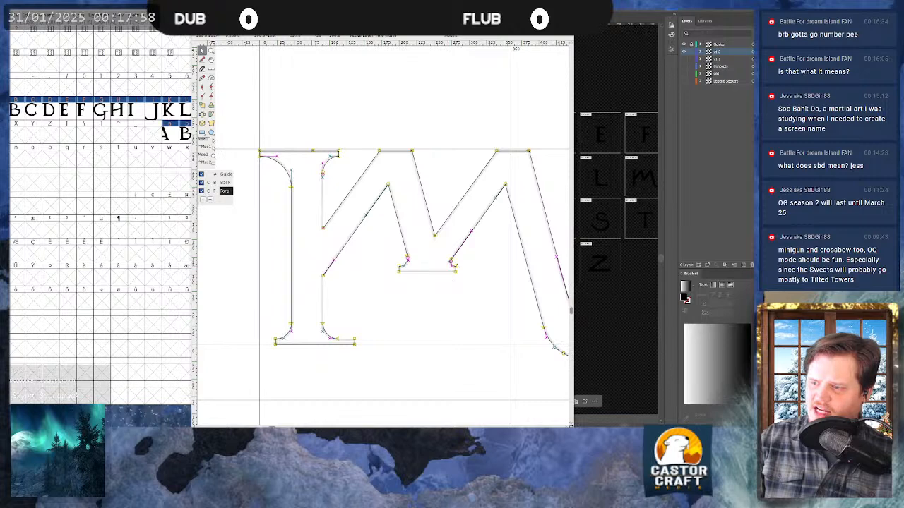
scroll(462, 272, down, 2)
scroll(482, 254, up, 2)
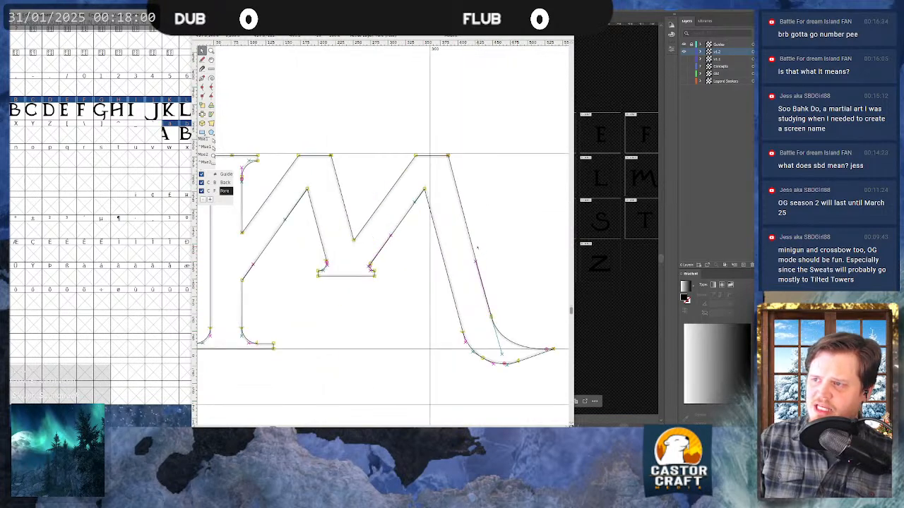
scroll(477, 248, down, 2)
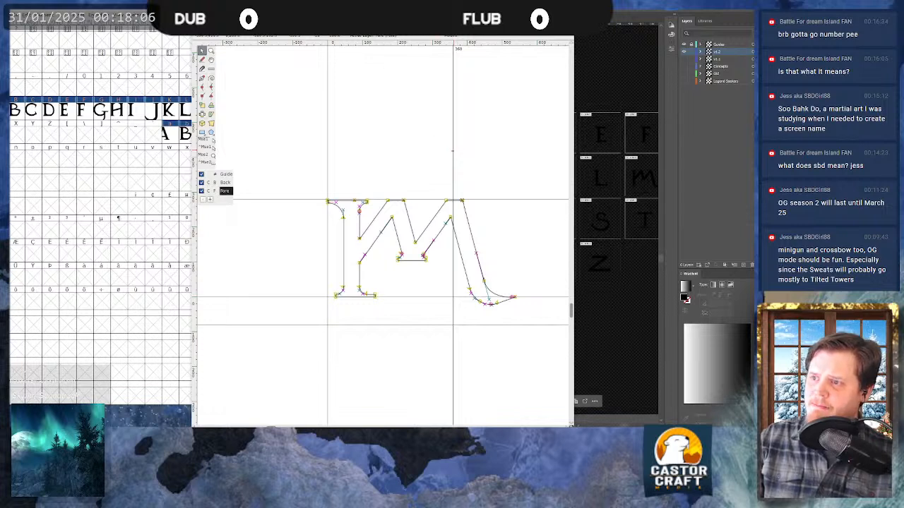
drag(454, 150, 514, 161)
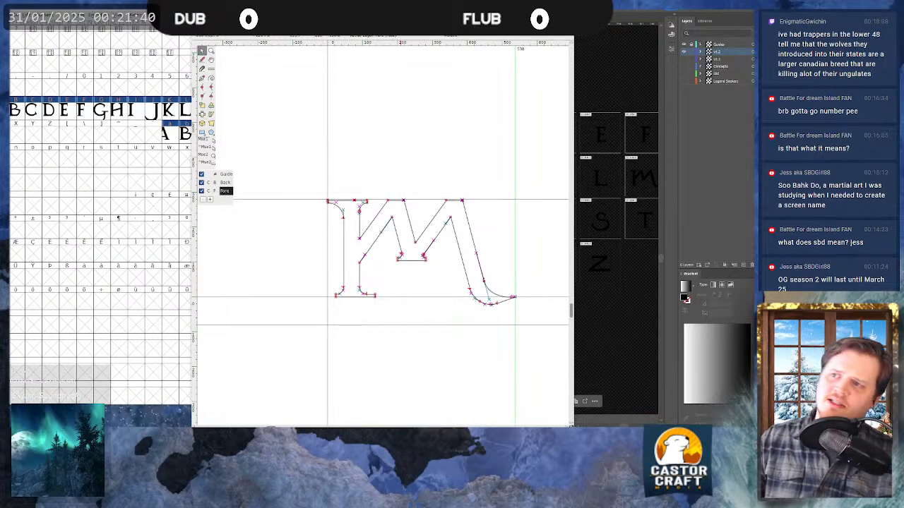
- Copy the whole M outline into the empty lowercase m glyph and close that glyph
scroll(419, 211, up, 4)
scroll(329, 229, down, 4)
scroll(365, 277, up, 5)
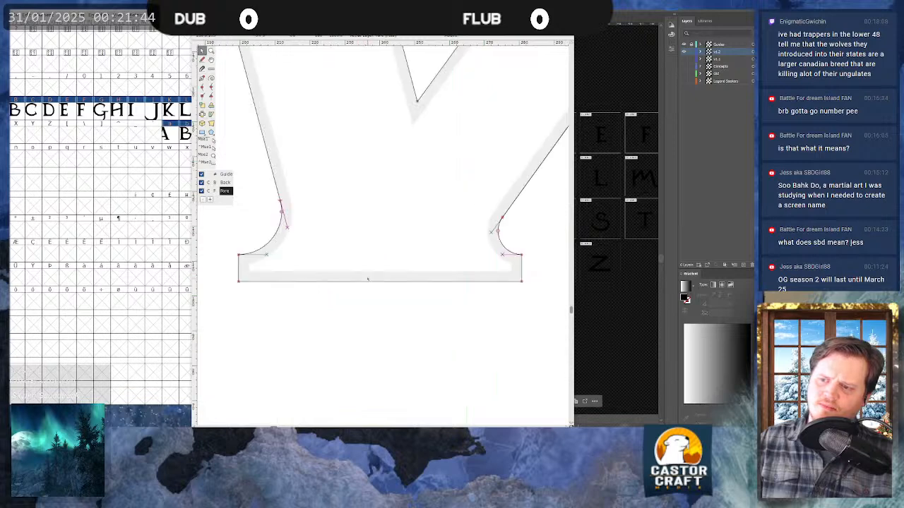
scroll(365, 278, down, 3)
scroll(364, 282, down, 4)
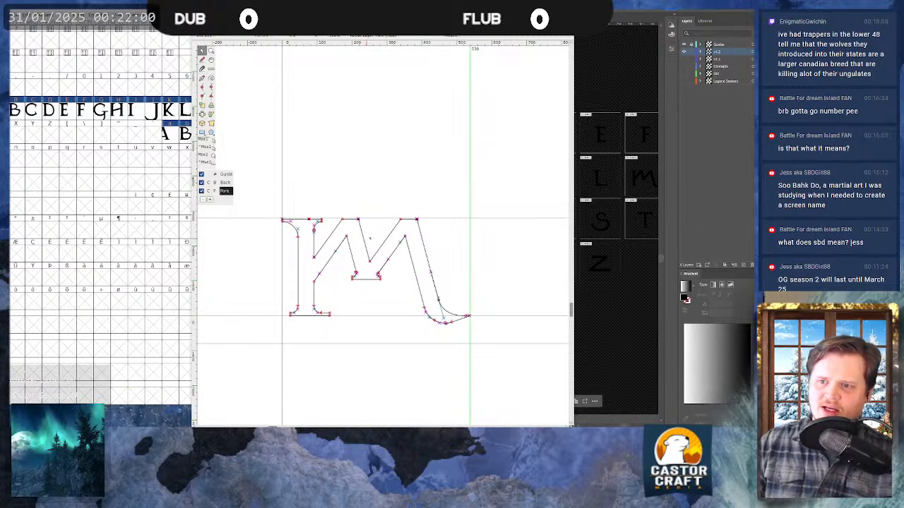
key(ctrl+a)
key(alt+Tab)
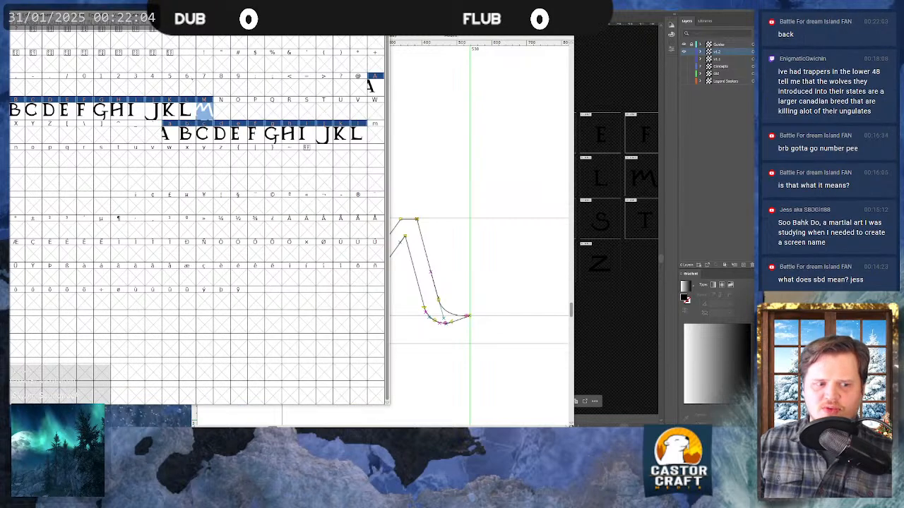
double_click(371, 137)
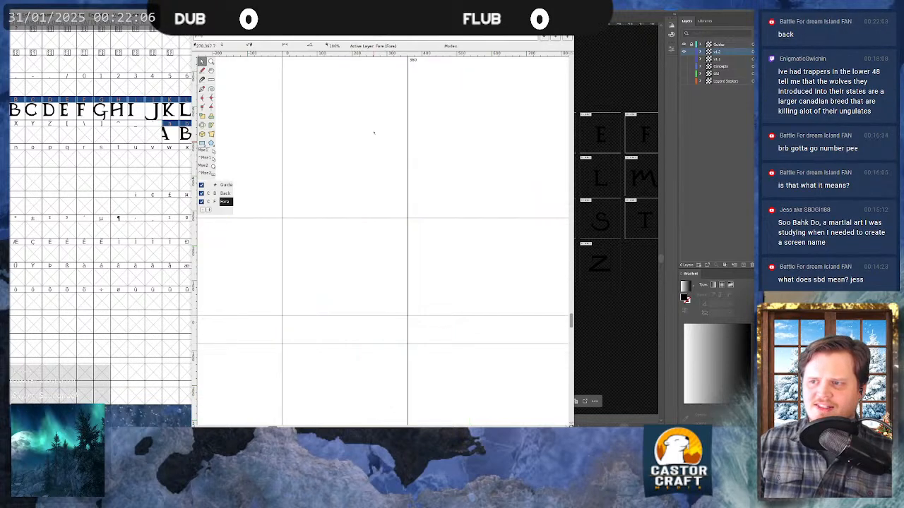
key(ctrl+v)
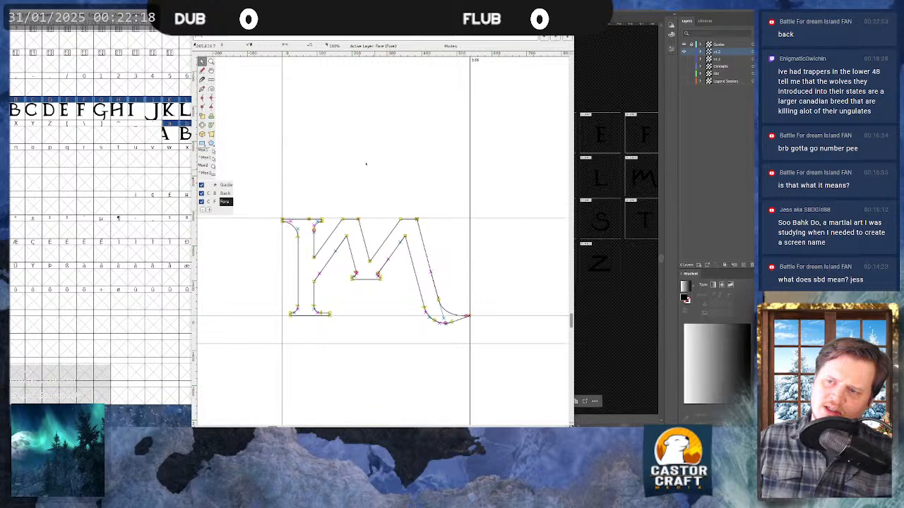
scroll(309, 144, up, 1)
scroll(304, 165, down, 1)
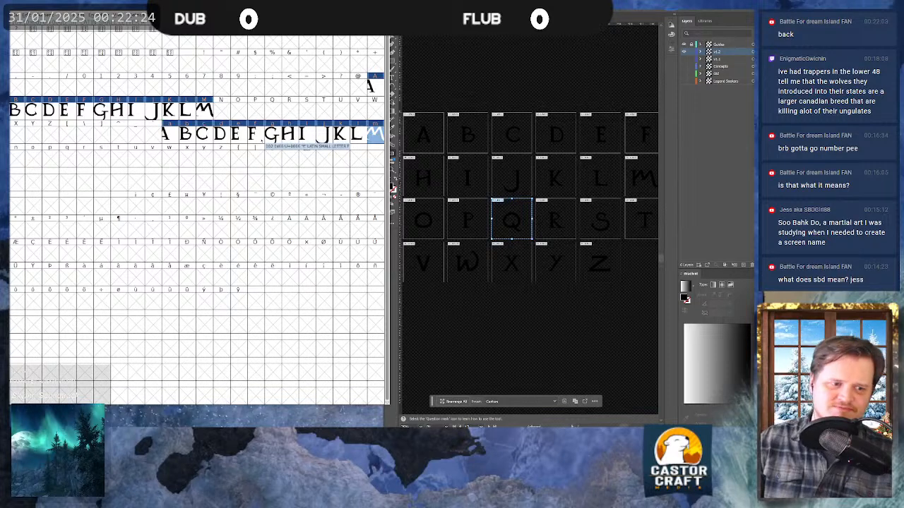
- Open the empty capital N glyph and import LS_Font_v1.0_Letter N.svg into it
double_click(222, 111)
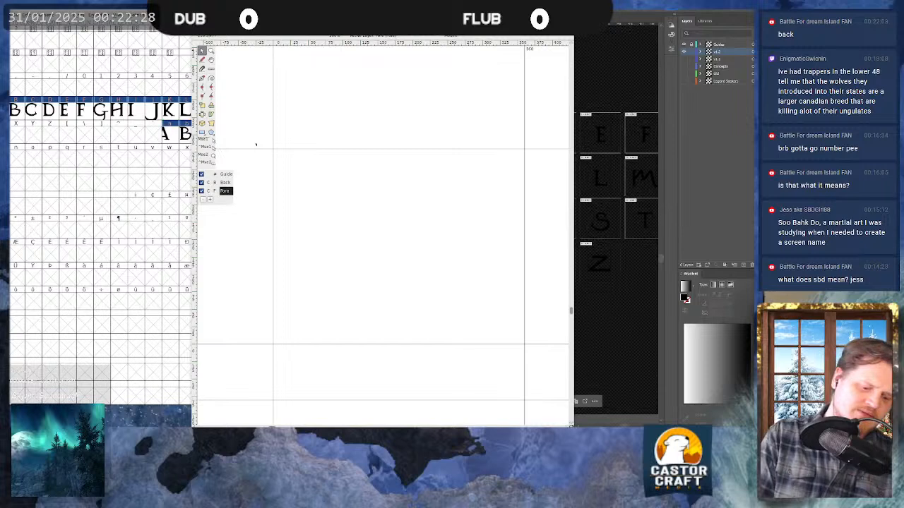
key(ctrl+shift+i)
scroll(411, 228, down, 5)
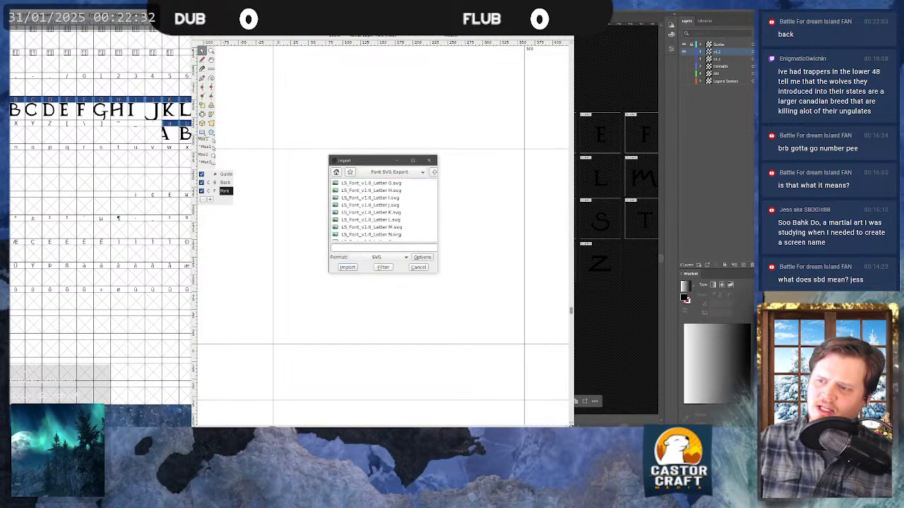
click(394, 240)
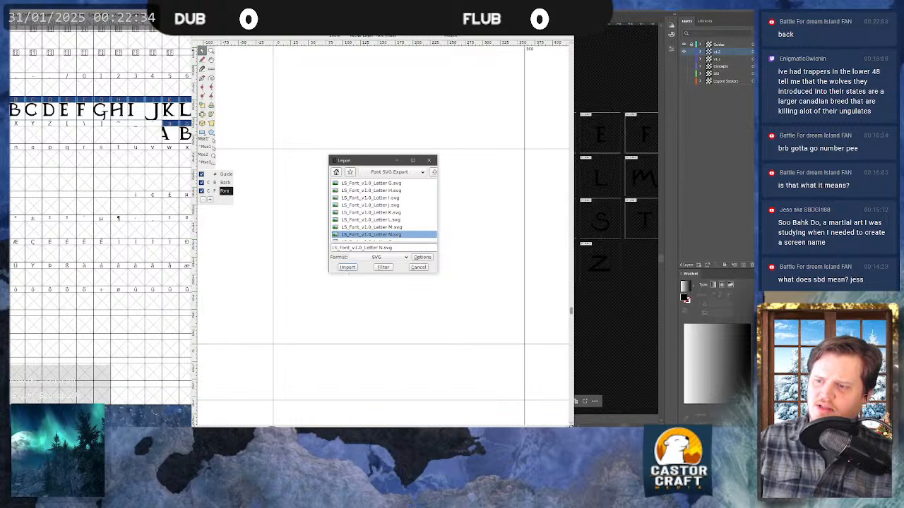
click(345, 267)
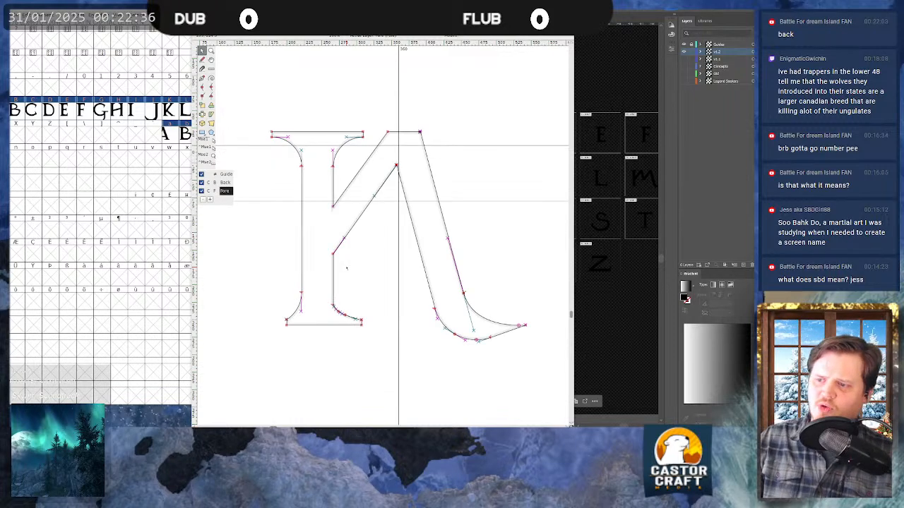
- Move the whole N outline up and left so the foot of its stem rests on the baseline near the vertical zero line
scroll(391, 370, down, 5)
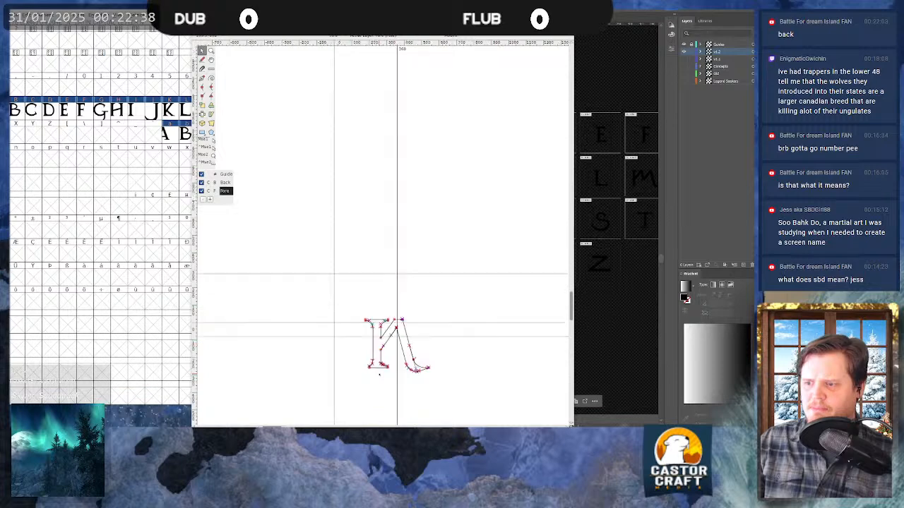
scroll(374, 346, up, 2)
drag(352, 268, 292, 176)
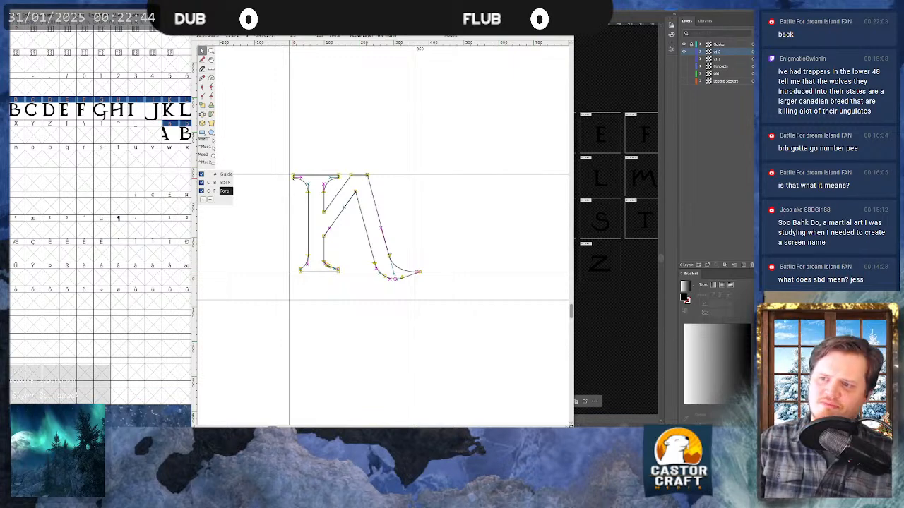
scroll(304, 224, up, 1)
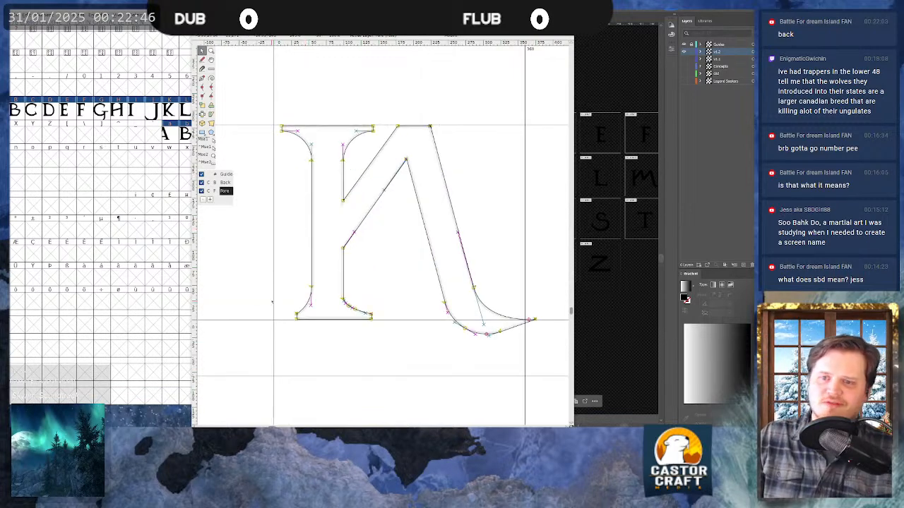
scroll(268, 325, up, 1)
scroll(299, 314, up, 1)
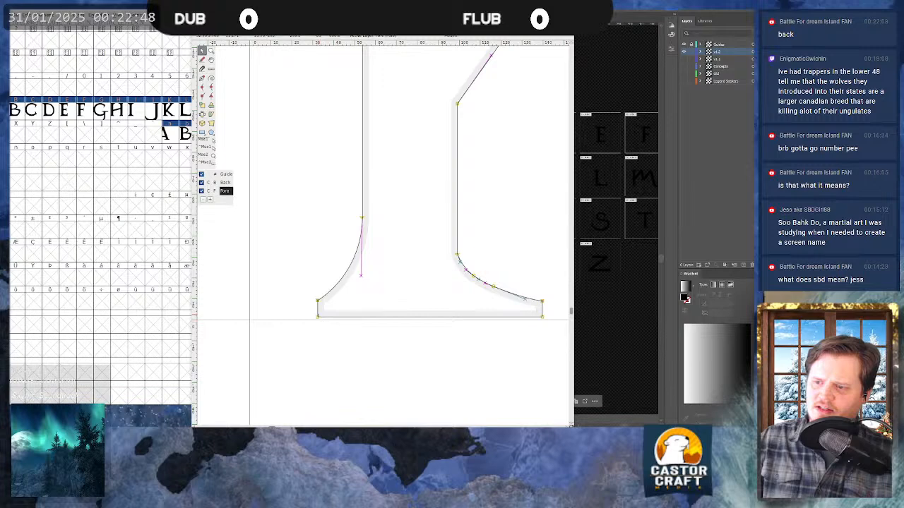
drag(300, 320, 279, 320)
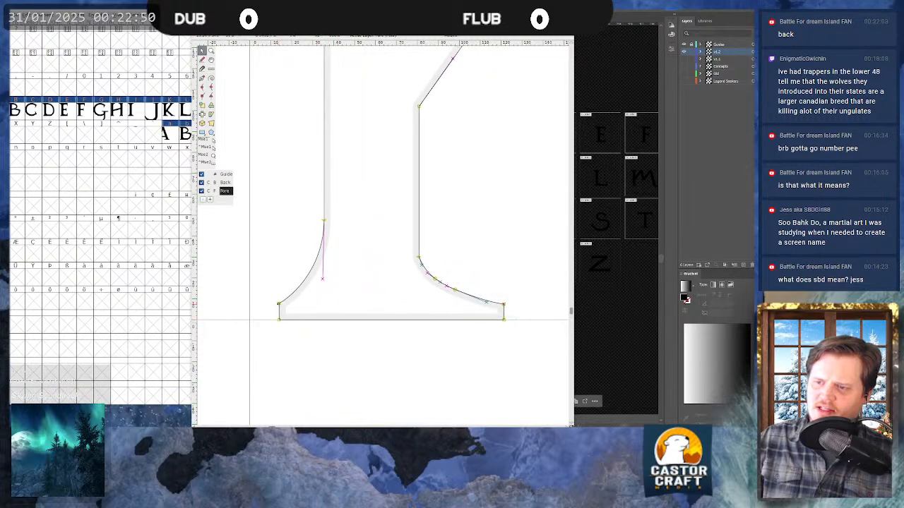
- Shift the whole N outline sideways until its upper-left serif sits on the vertical zero line
scroll(277, 300, up, 2)
scroll(277, 298, down, 1)
scroll(278, 268, up, 1)
scroll(270, 369, down, 1)
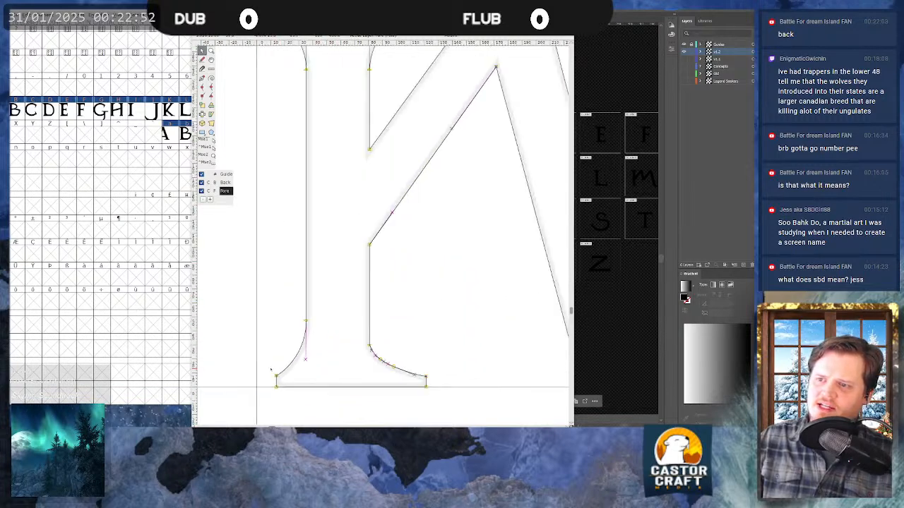
scroll(250, 85, up, 2)
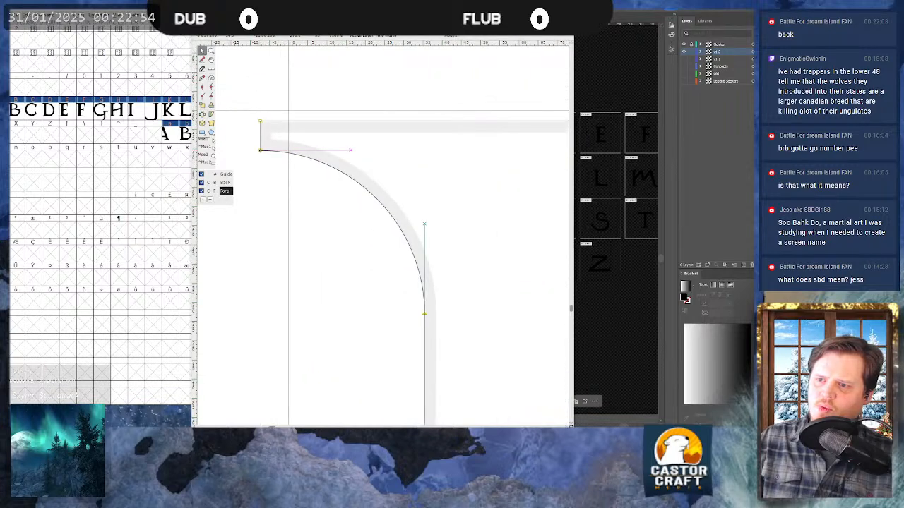
drag(261, 150, 288, 151)
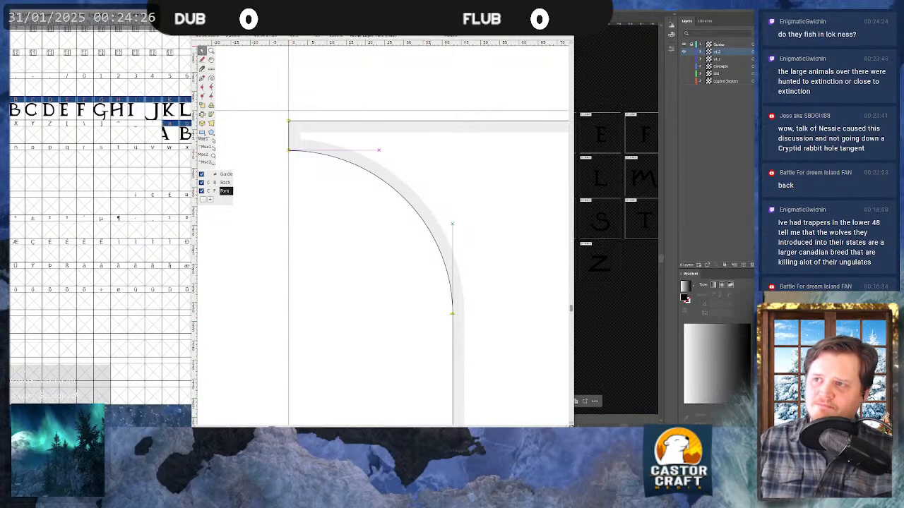
- Close the capital N glyph, paste its outline into the empty lowercase n glyph and close that one too
scroll(283, 149, down, 1)
scroll(283, 149, down, 5)
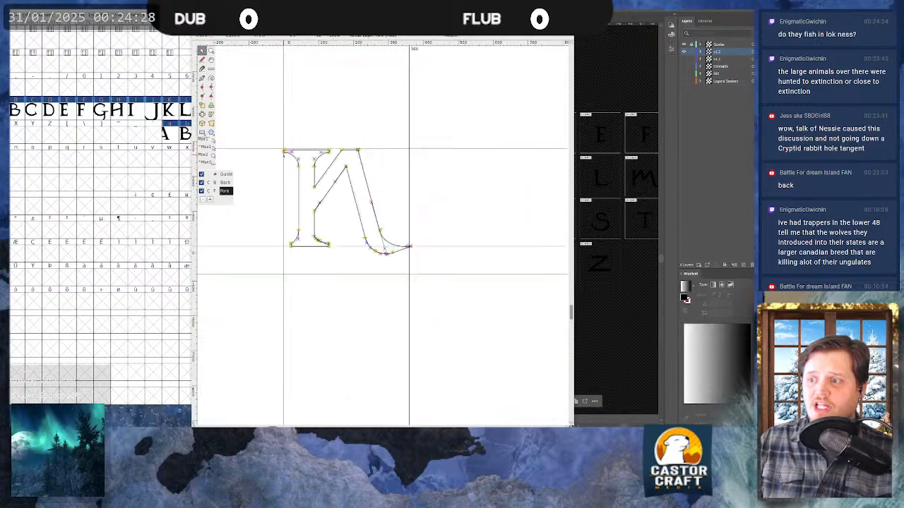
scroll(284, 159, up, 4)
scroll(285, 159, down, 3)
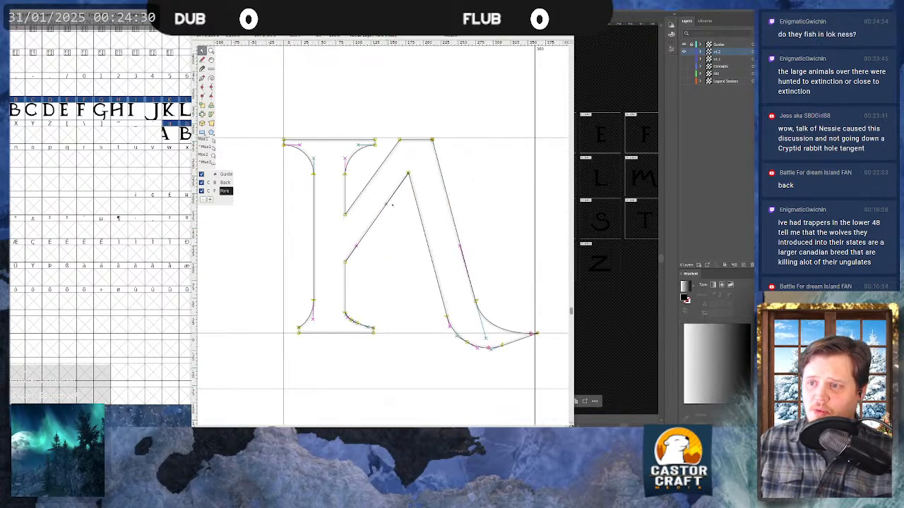
scroll(349, 210, up, 6)
scroll(349, 210, down, 6)
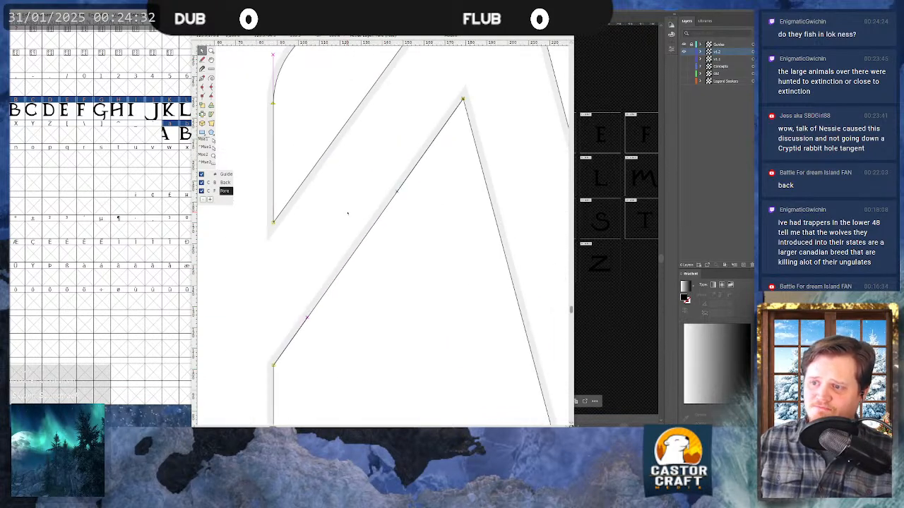
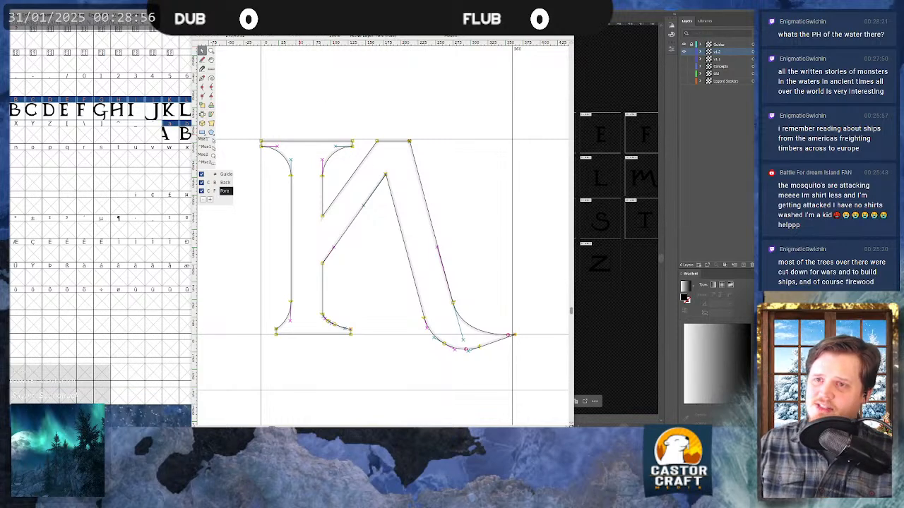
key(ctrl+w)
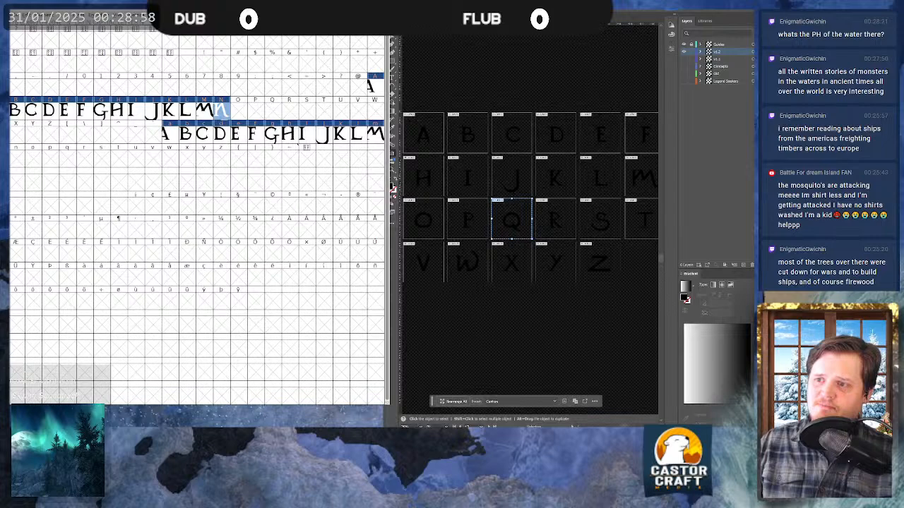
double_click(15, 159)
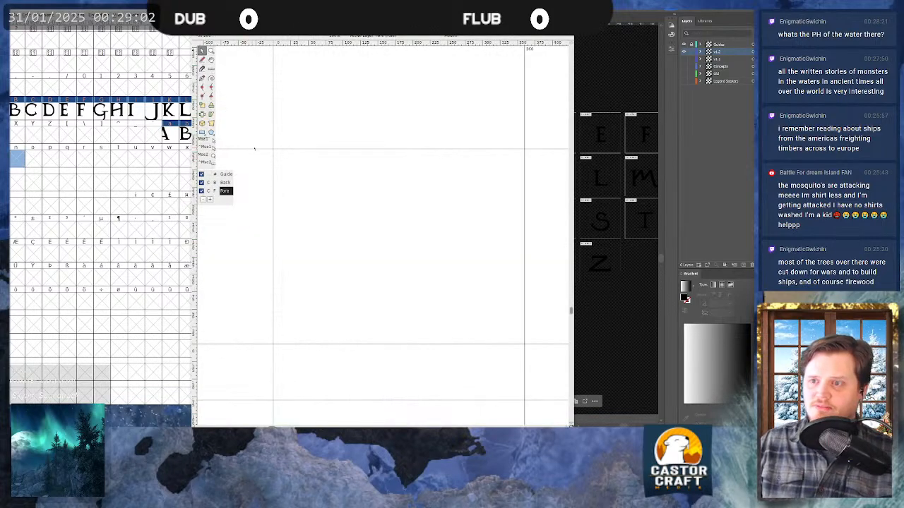
key(ctrl+v)
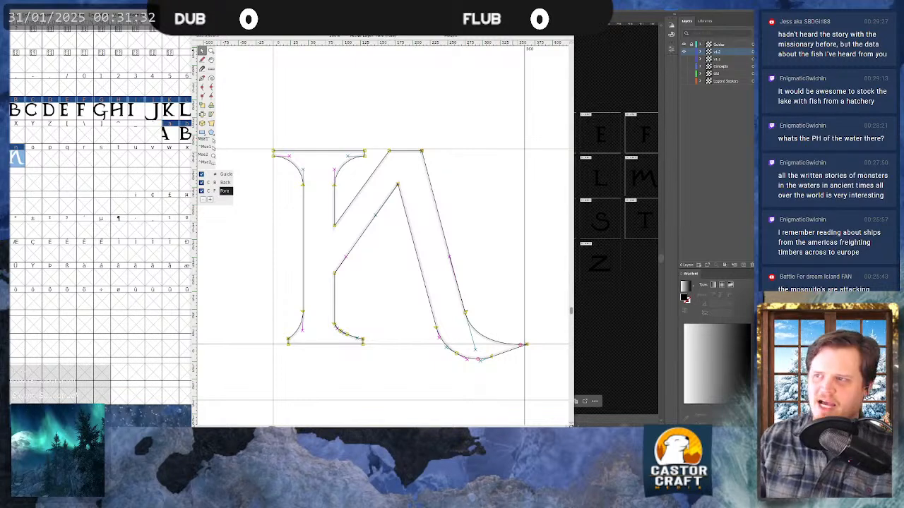
key(ctrl+w)
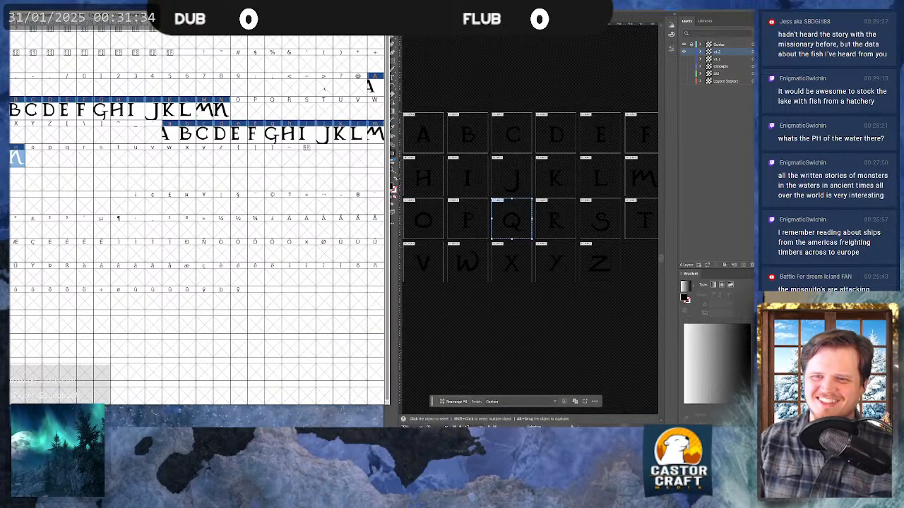
- Open the empty capital O glyph and import LS_Font_v1.0_Letter O.svg into it
double_click(243, 108)
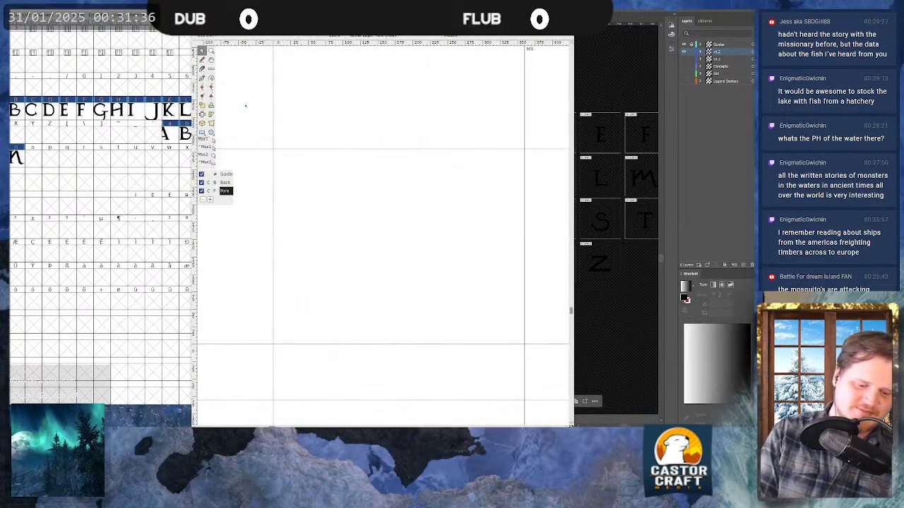
key(ctrl+shift+i)
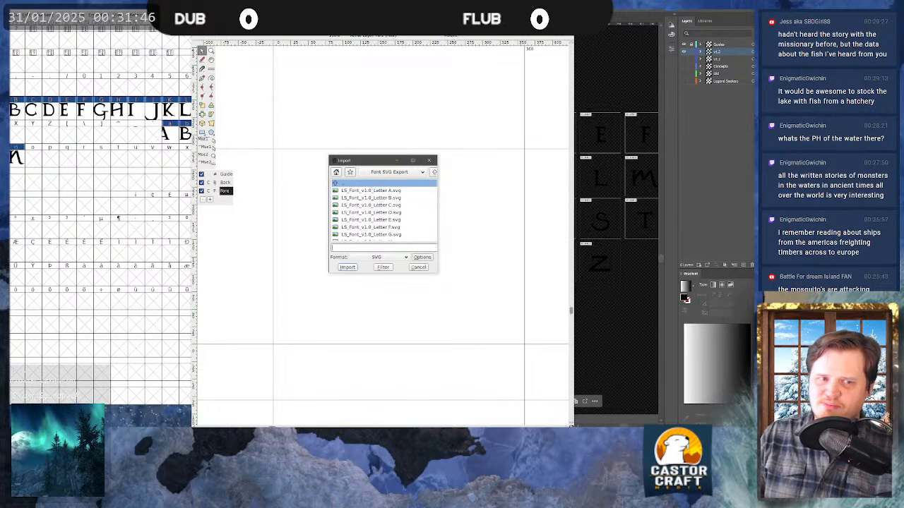
scroll(373, 204, down, 1)
scroll(373, 208, down, 8)
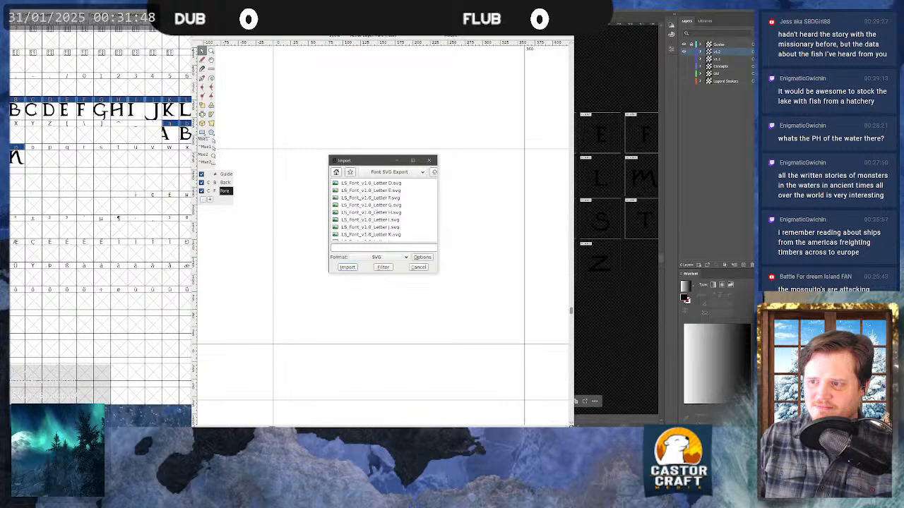
click(383, 227)
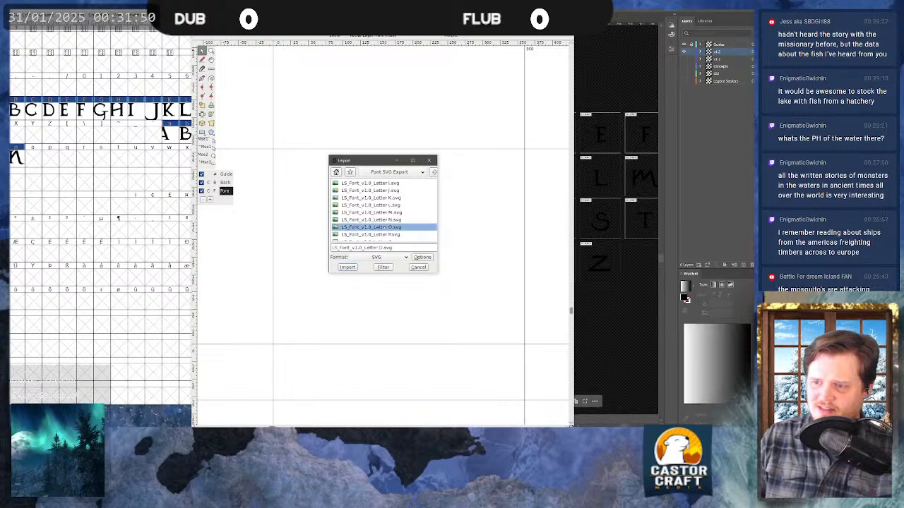
double_click(384, 227)
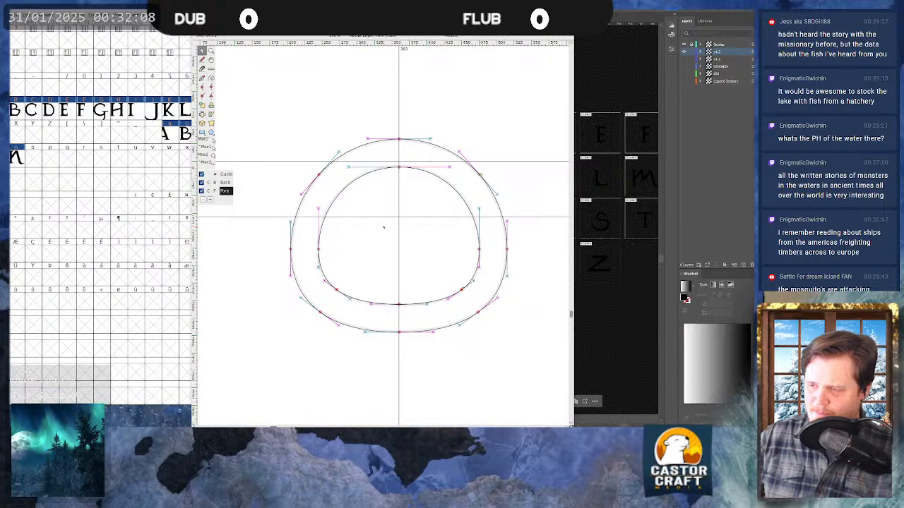
- Move the whole O outline onto the baseline with its outer left edge on the vertical zero line
scroll(383, 226, down, 5)
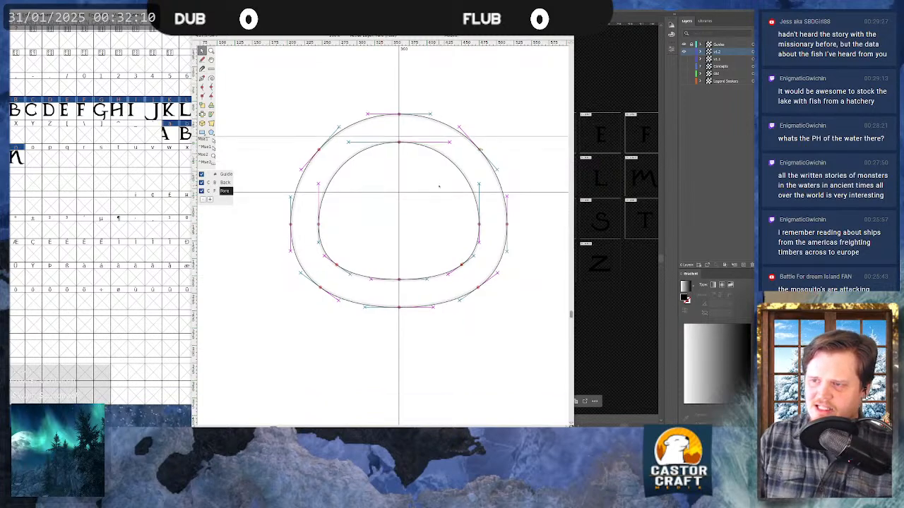
scroll(416, 197, up, 5)
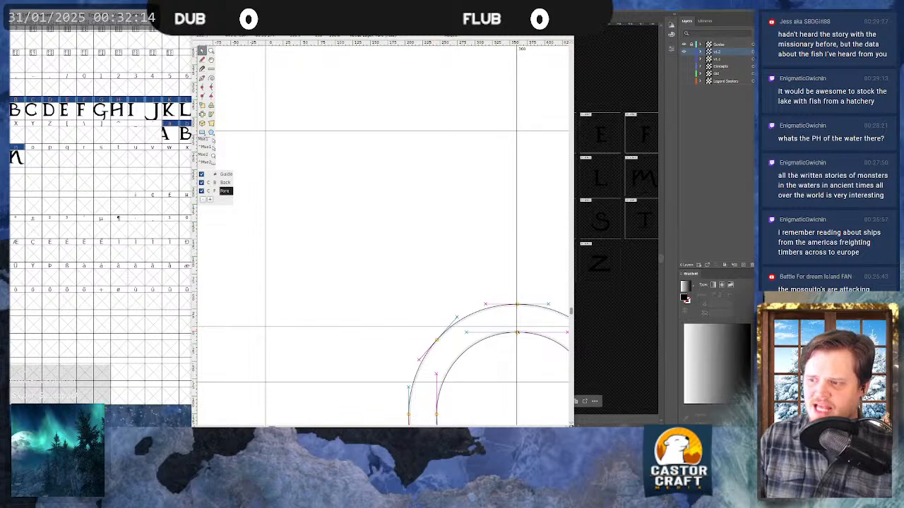
drag(517, 304, 379, 133)
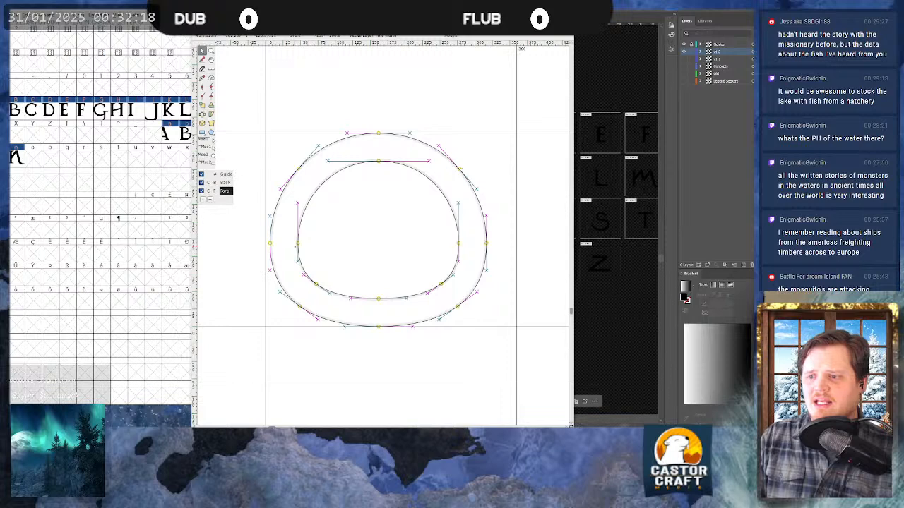
mouse_move(295, 245)
mouse_down()
mouse_move(358, 244)
mouse_move(293, 242)
mouse_up()
key(Left)
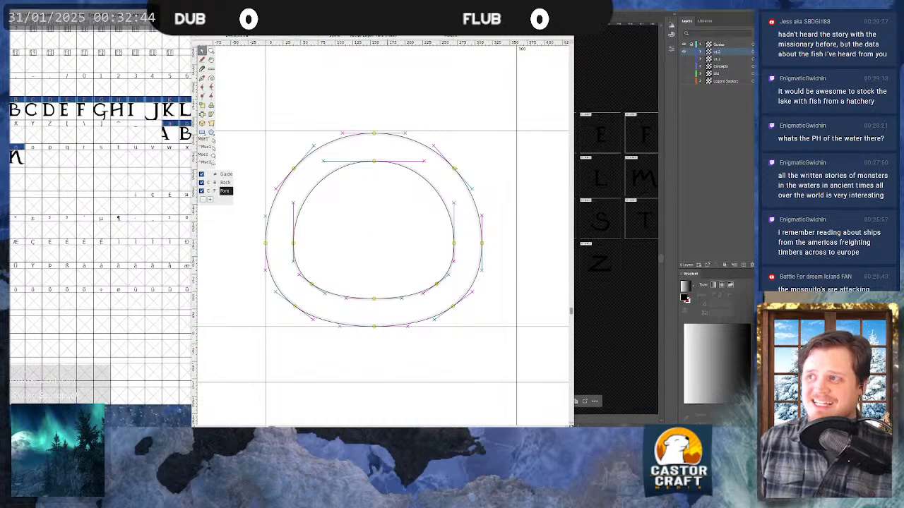
- Close the capital O glyph, paste its outline into the empty lowercase o glyph and close that one too
key(ctrl+w)
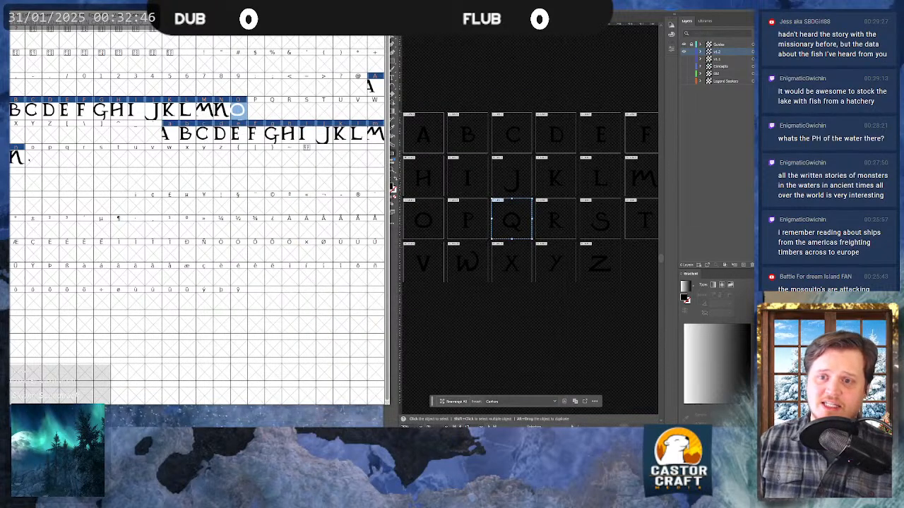
double_click(29, 160)
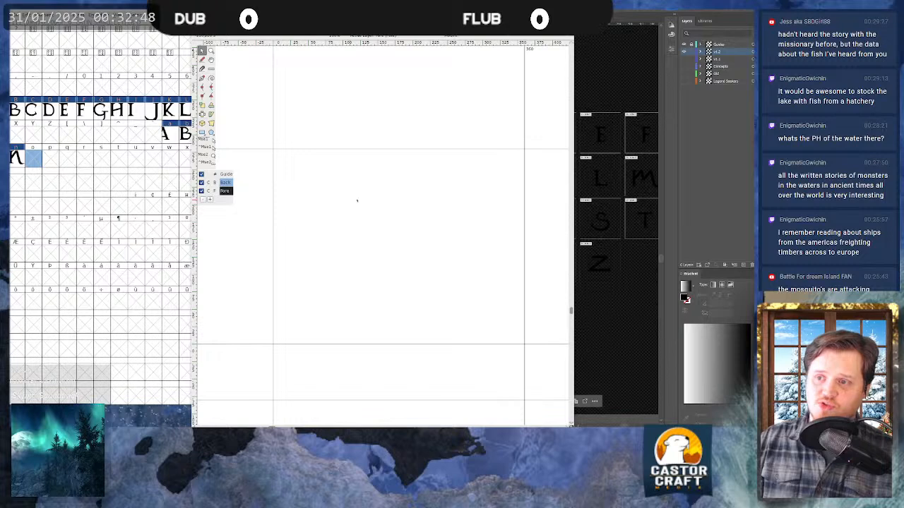
key(ctrl+v)
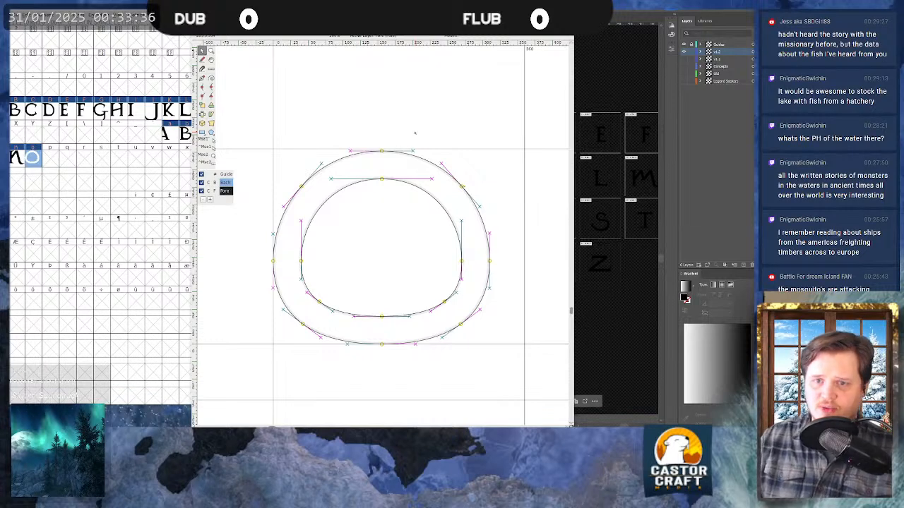
click(564, 20)
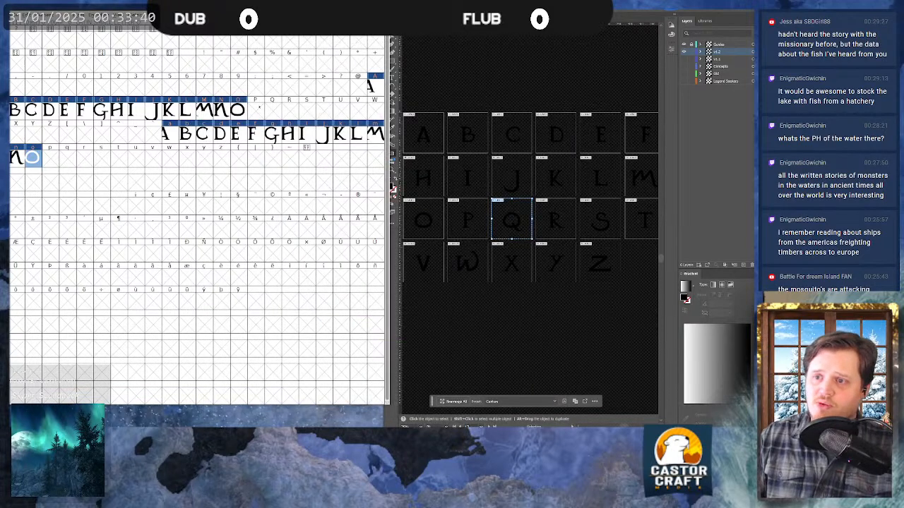
- Open the empty capital P glyph and import LS_Font_v1.0_Letter P.svg into it
double_click(257, 111)
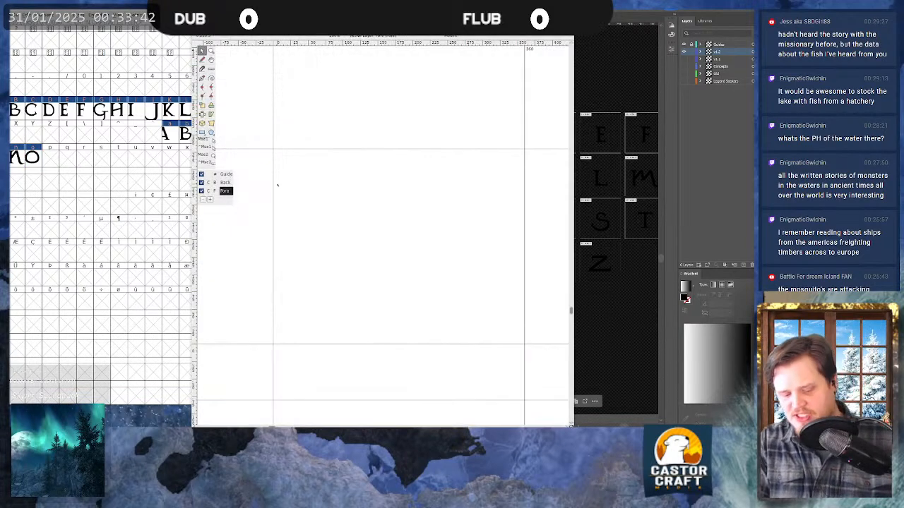
key(ctrl+shift+i)
scroll(401, 205, down, 2)
scroll(396, 206, down, 3)
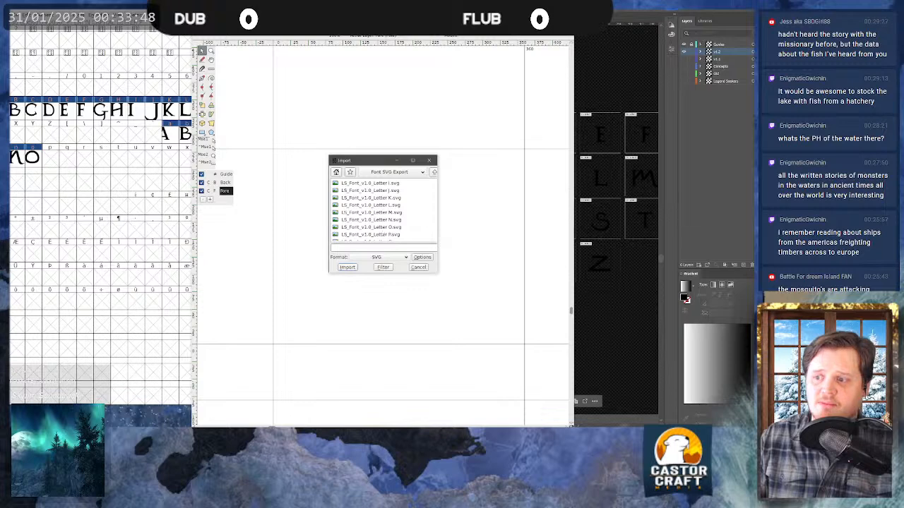
click(371, 233)
click(347, 267)
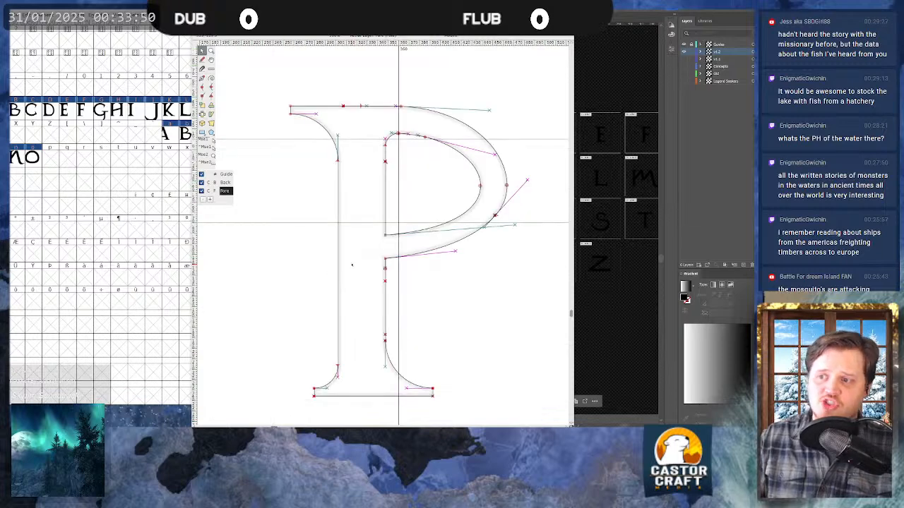
- Move the whole P outline onto the baseline with its upper-left serif on the vertical zero line
scroll(347, 265, down, 3)
scroll(299, 290, up, 5)
scroll(252, 286, up, 1)
scroll(274, 290, down, 1)
key(ctrl+a)
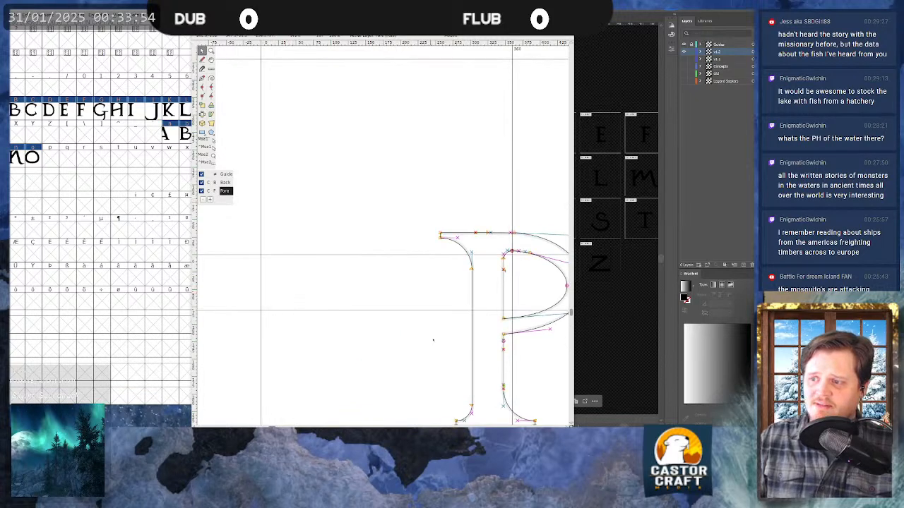
drag(471, 407, 304, 235)
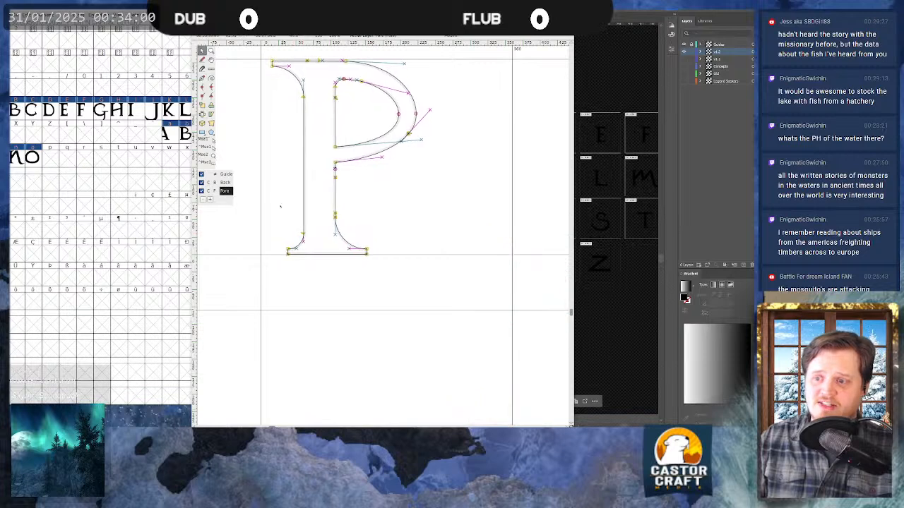
scroll(284, 211, up, 2)
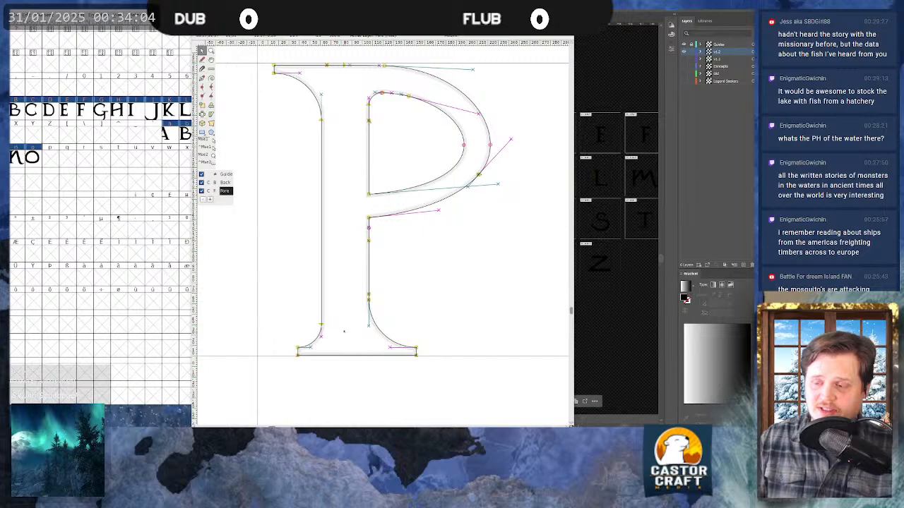
mouse_move(321, 326)
mouse_down()
mouse_move(346, 317)
mouse_move(342, 326)
mouse_move(305, 325)
mouse_up()
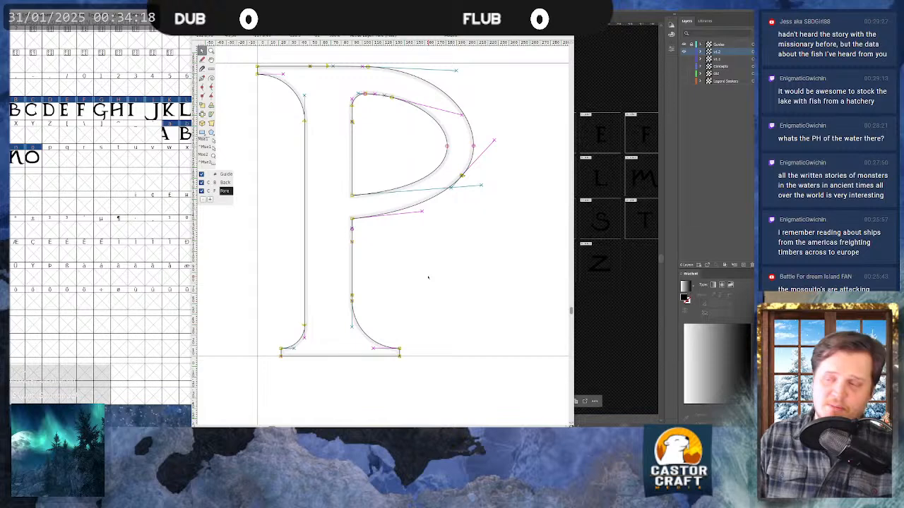
- Close the capital P glyph, paste its outline into the empty lowercase p glyph and close that one too
click(566, 22)
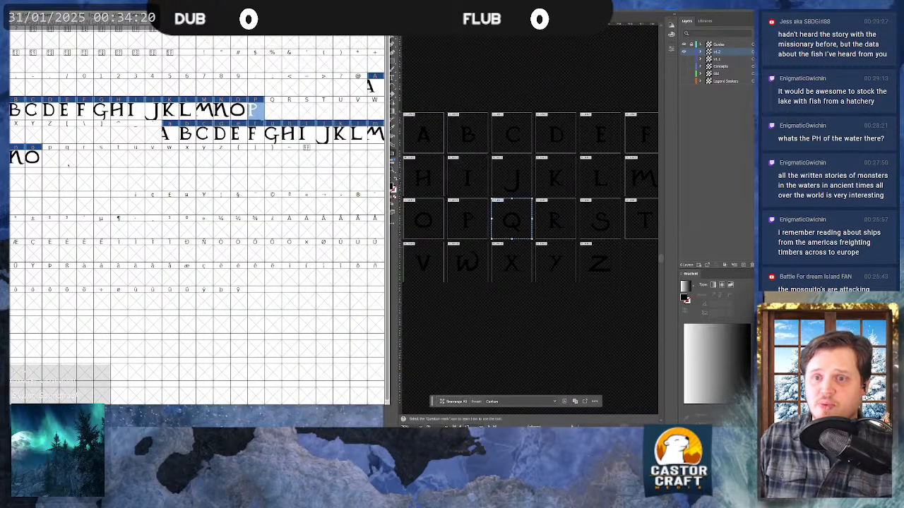
double_click(48, 156)
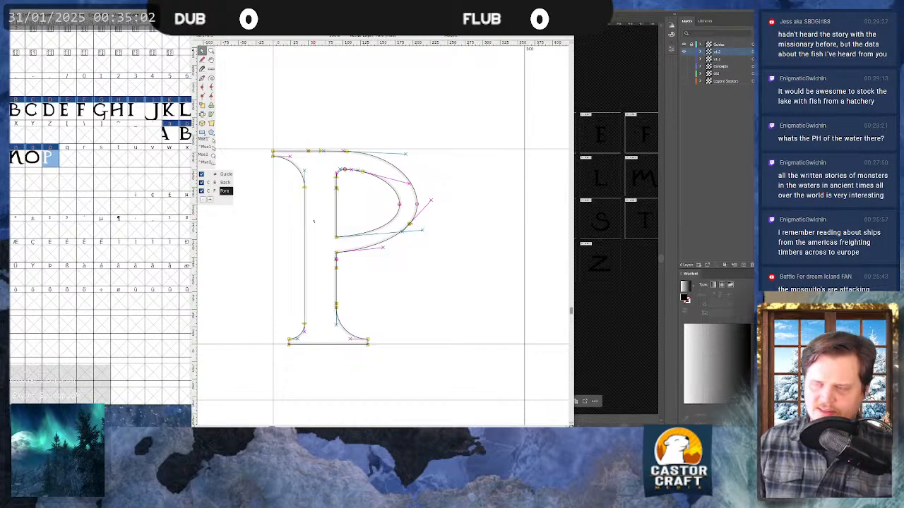
key(ctrl+w)
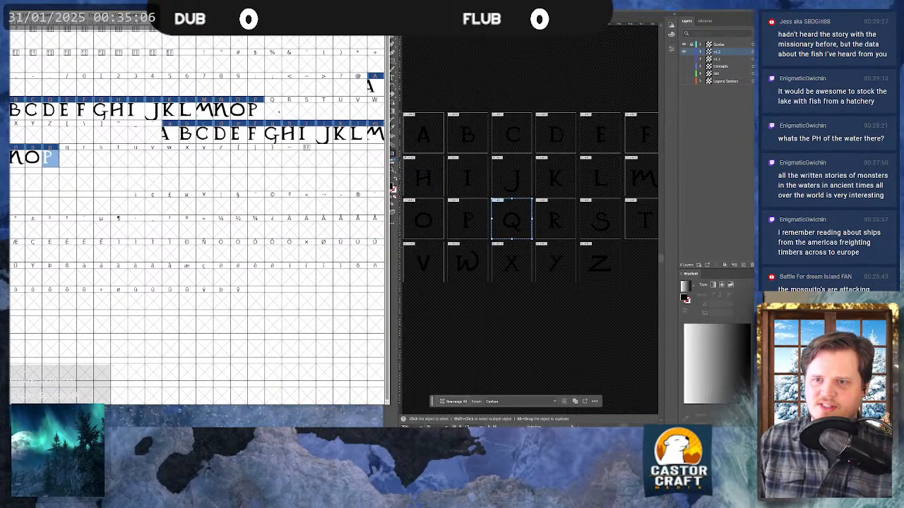
- Open the empty capital Q glyph and import LS_Font_v1.0_Letter Q.svg into it
double_click(278, 111)
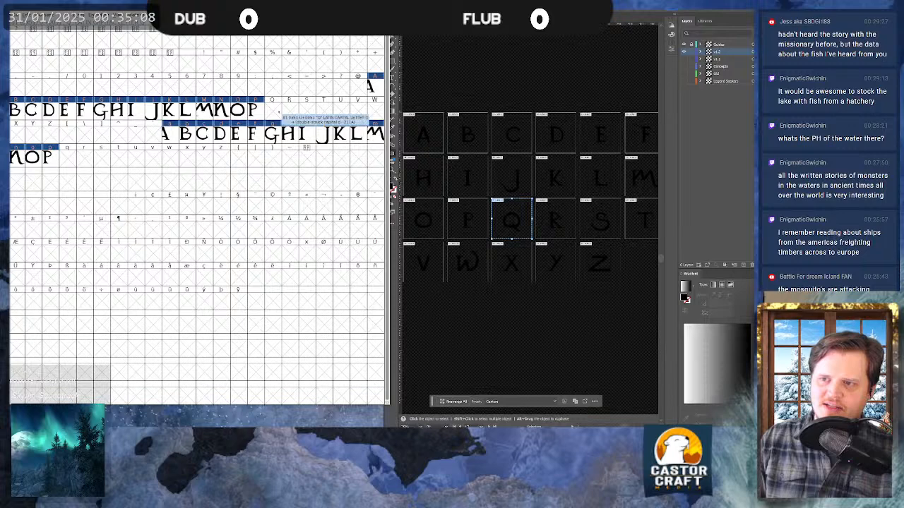
double_click(275, 110)
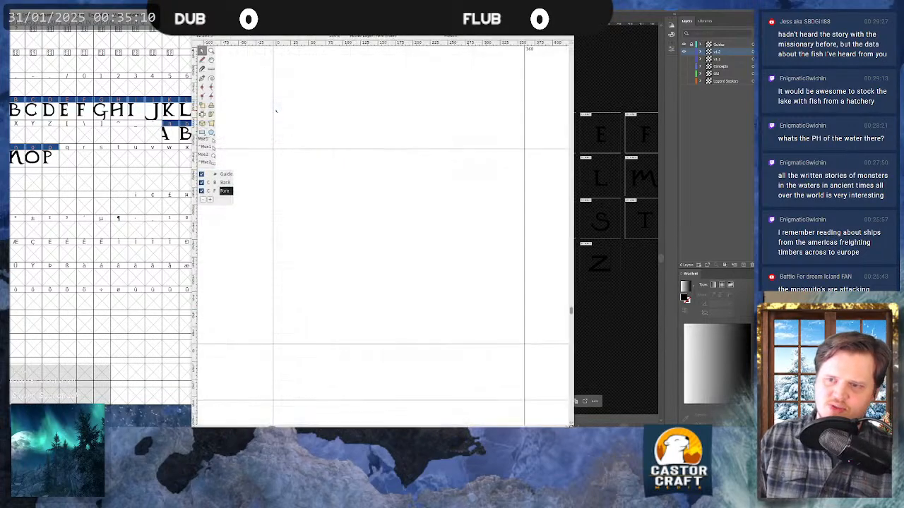
key(ctrl+shift+i)
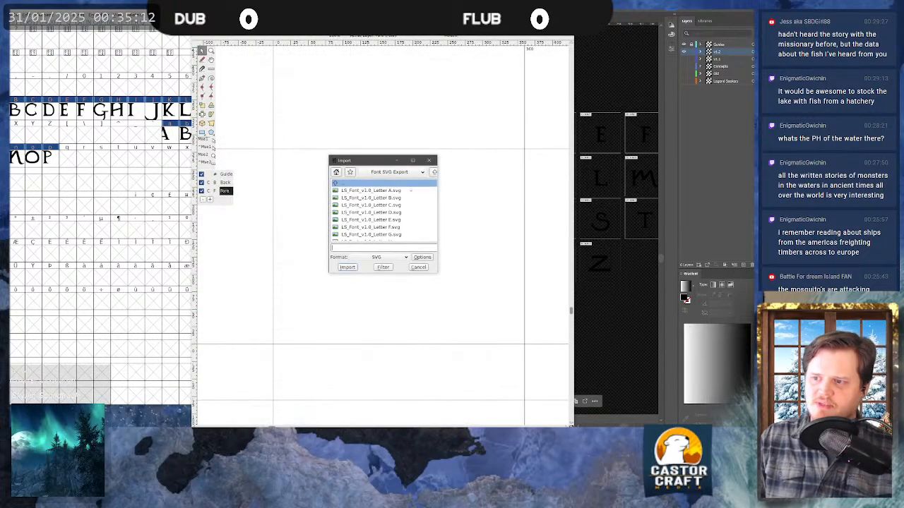
scroll(393, 205, down, 3)
scroll(395, 212, down, 1)
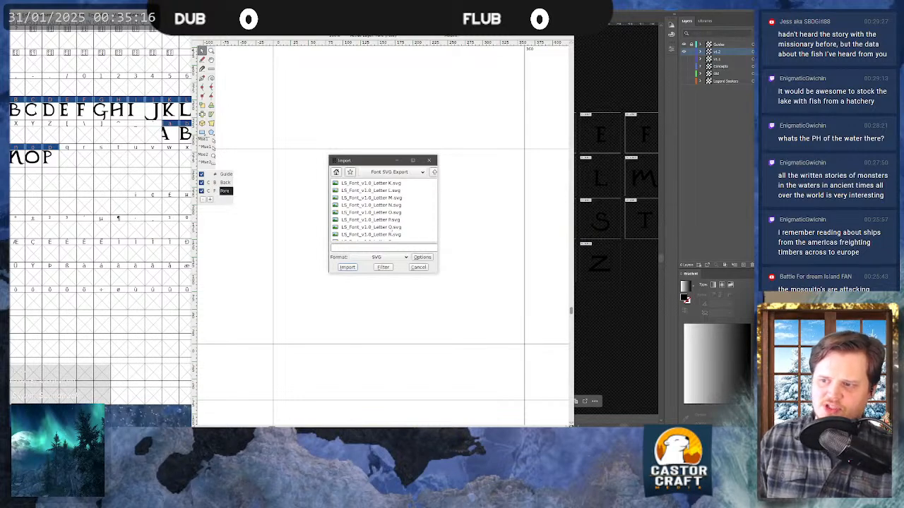
click(381, 227)
click(346, 267)
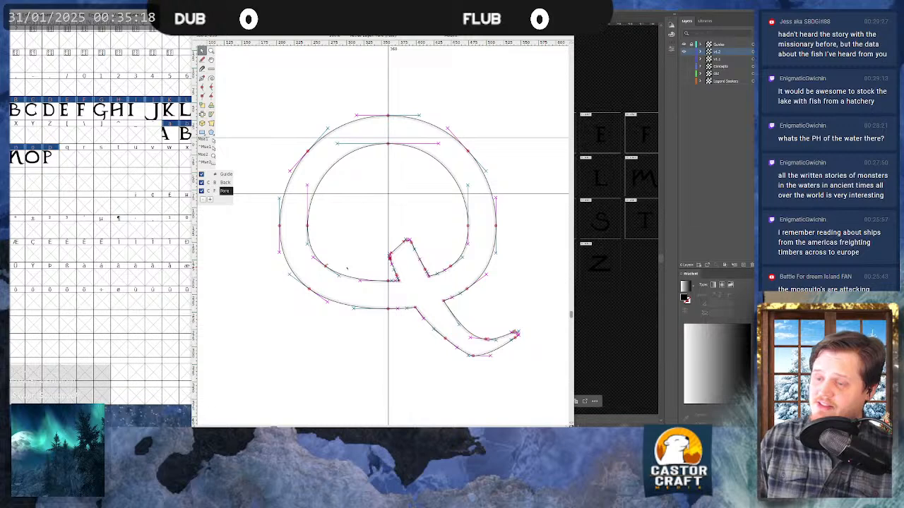
- Move the whole Q outline so the bottom of its bowl rests on the baseline and its tail hangs below
drag(291, 206, 369, 293)
scroll(372, 275, down, 8)
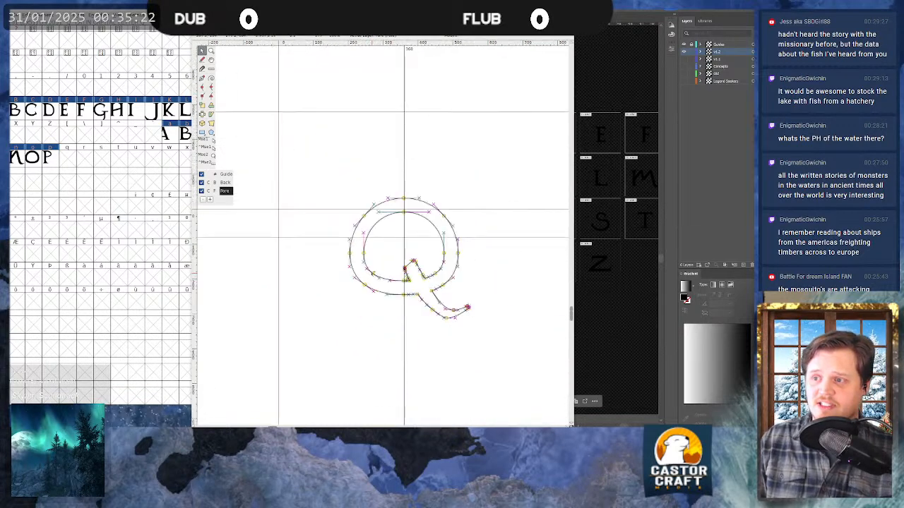
drag(404, 212, 361, 149)
key(ctrl+z)
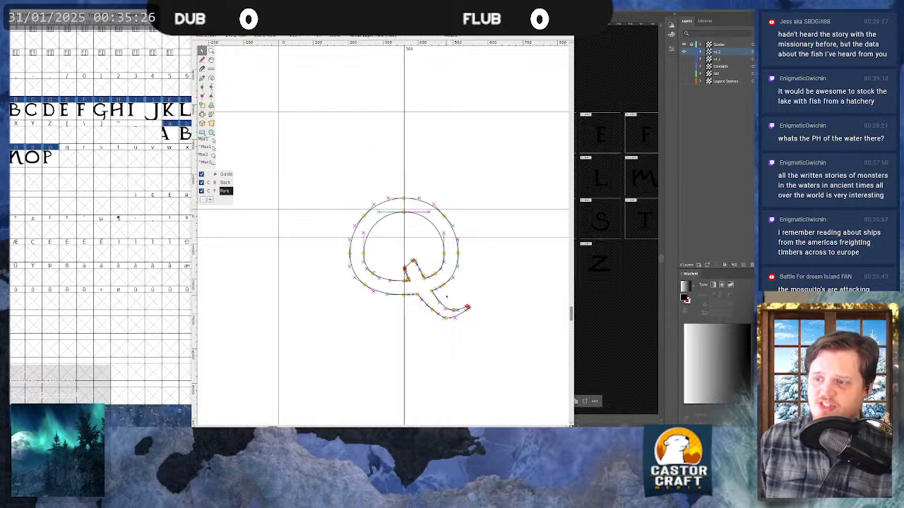
drag(434, 275, 370, 188)
scroll(314, 194, up, 3)
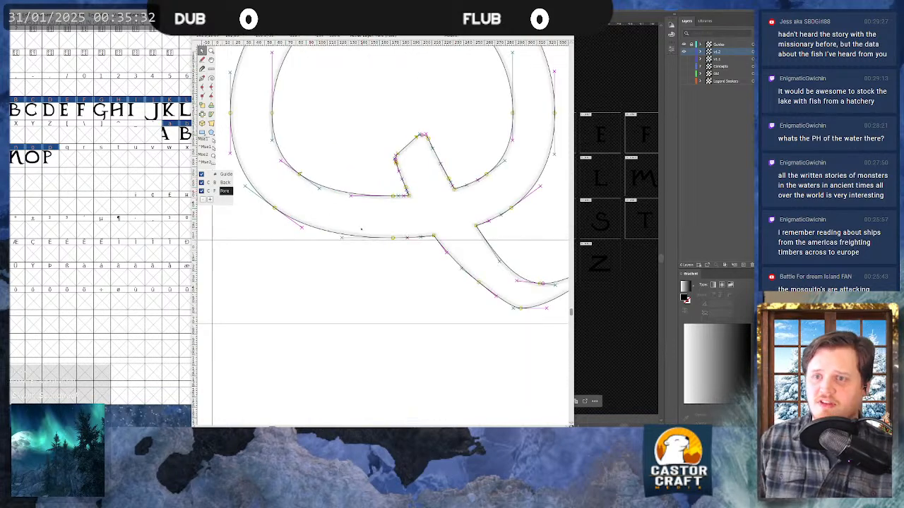
drag(393, 238, 393, 240)
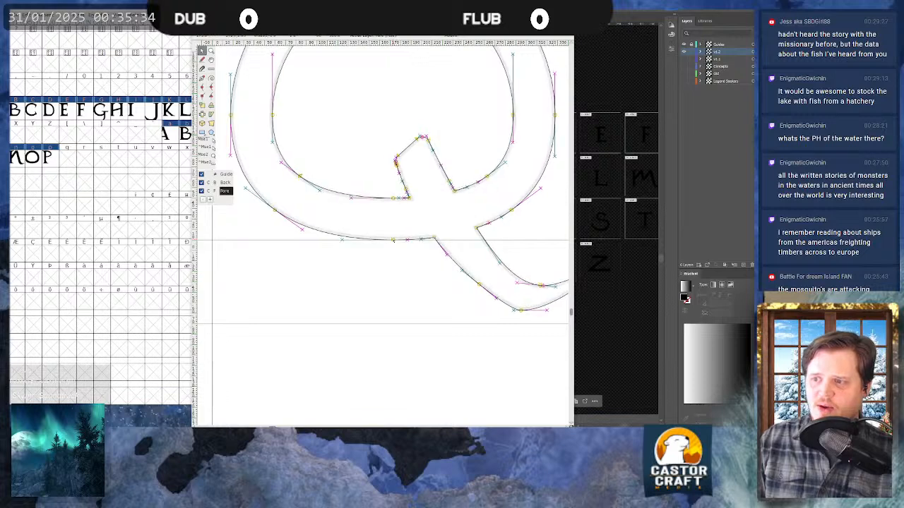
- Shift the whole Q outline sideways until its outer left edge sits on the vertical zero line
key(Right)
key(Right)
key(Right)
key(Right)
key(Right)
key(Right)
key(Right)
key(Right)
key(Right)
key(Right)
key(Right)
key(Right)
key(Right)
key(Right)
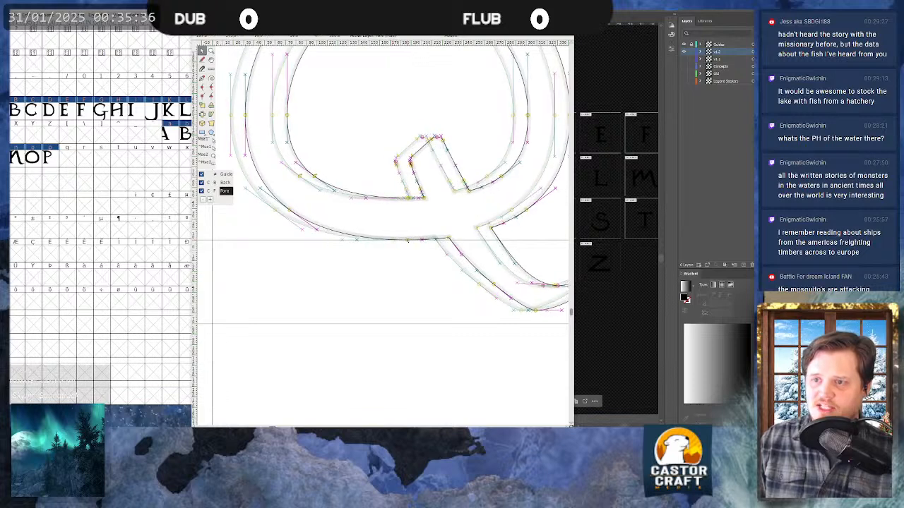
scroll(375, 262, up, 1)
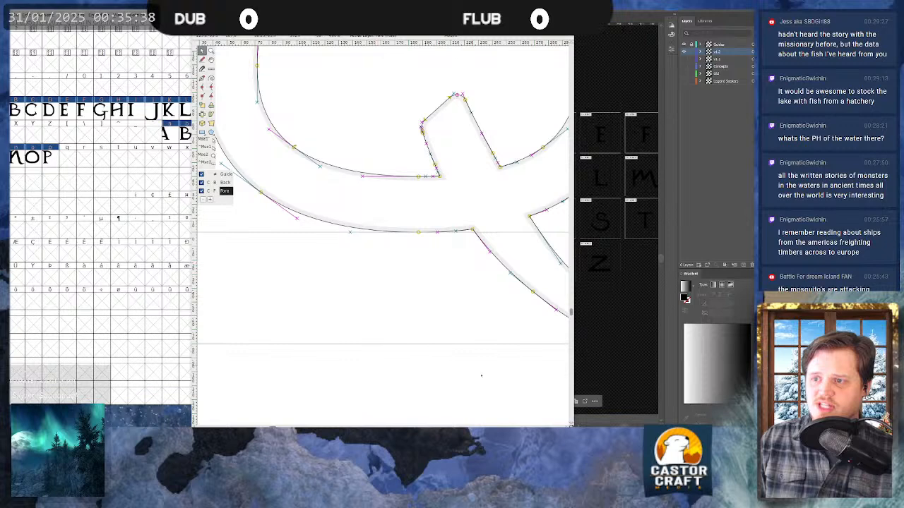
scroll(476, 375, down, 1)
scroll(230, 144, up, 1)
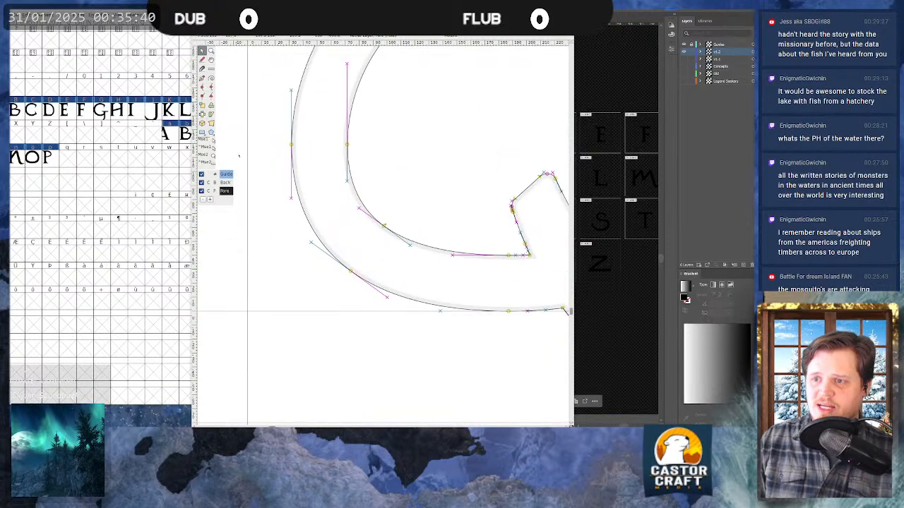
drag(284, 145, 249, 149)
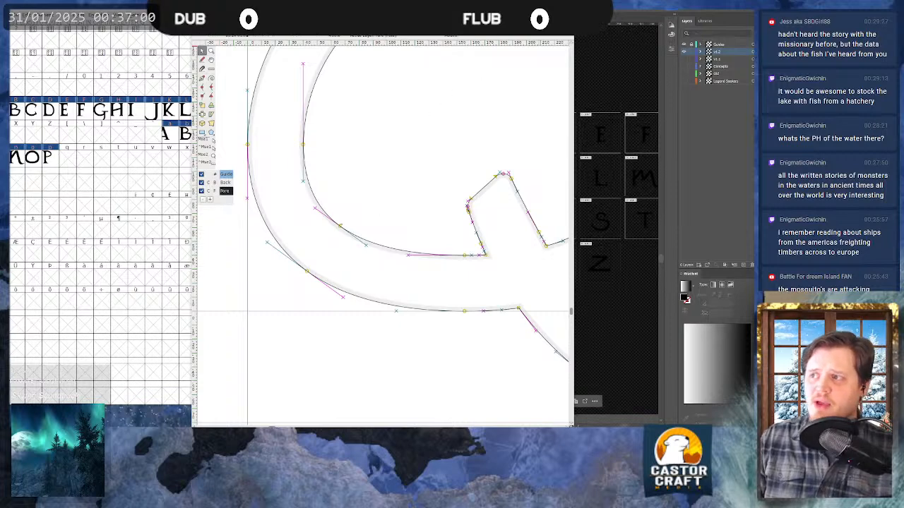
- Close the capital Q glyph, paste its outline into the empty lowercase q glyph and close that one too
key(ctrl+w)
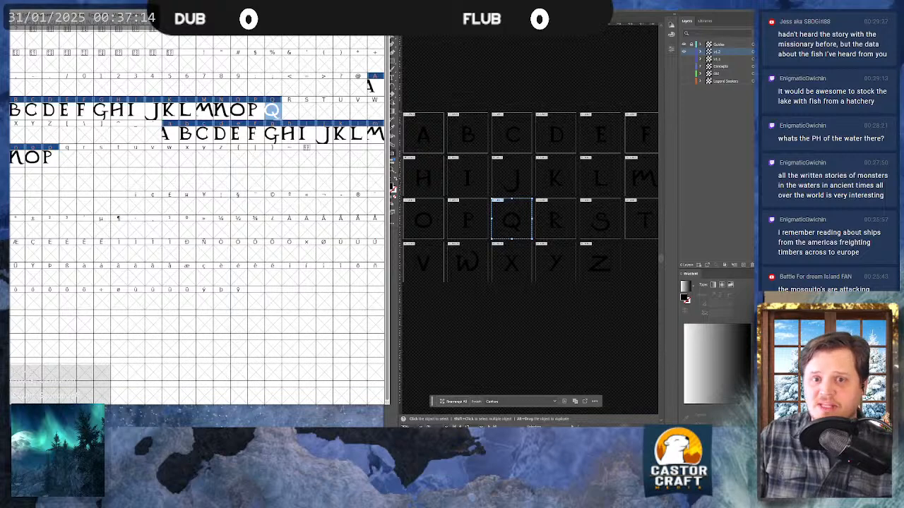
double_click(67, 157)
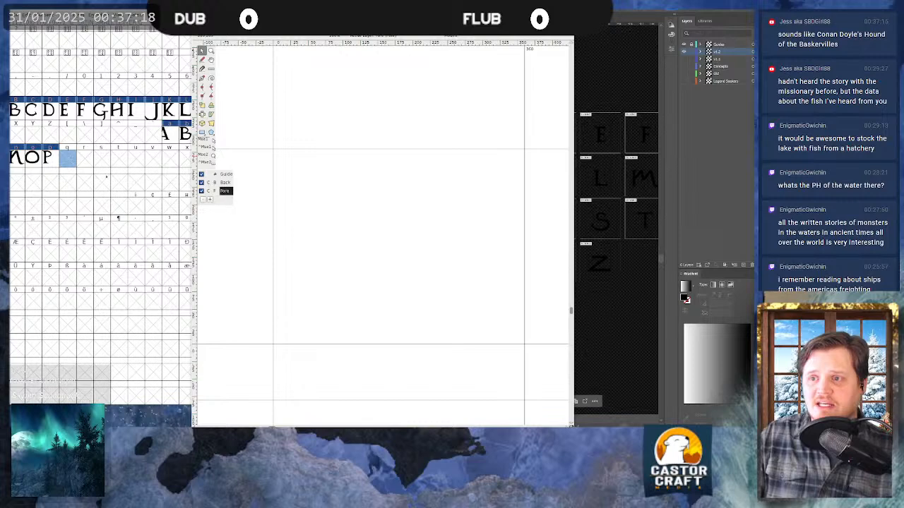
key(ctrl+v)
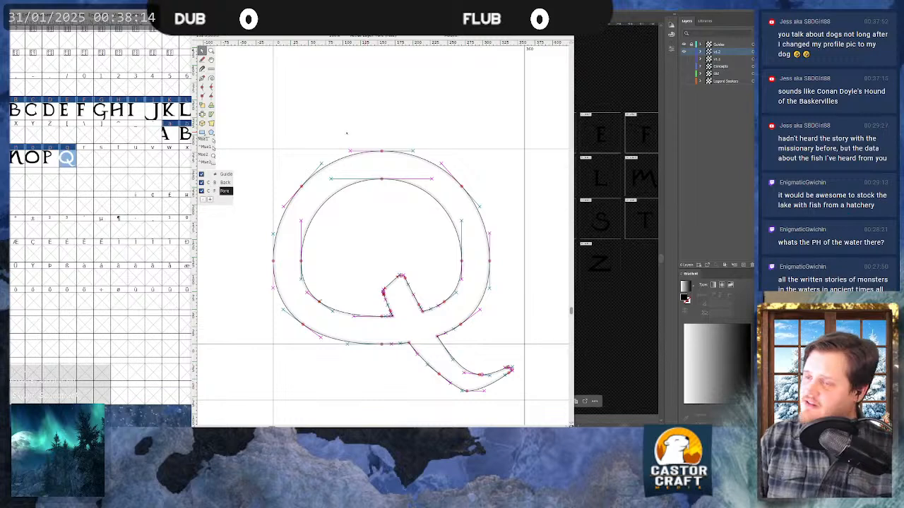
key(ctrl+w)
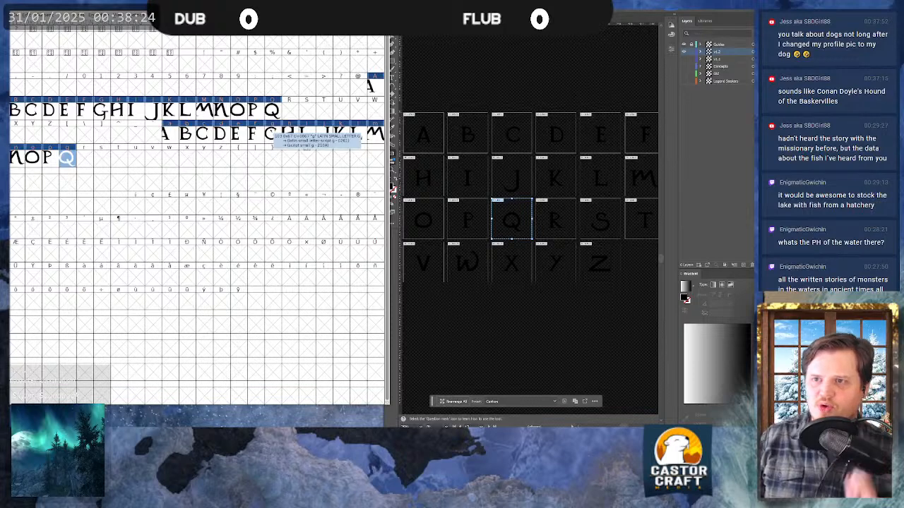
- Open the capital A glyph and move its advance width line to about 285, at the outer edge of the lower-right serif
double_click(373, 89)
scroll(355, 227, down, 1)
scroll(355, 228, down, 1)
scroll(356, 227, up, 1)
mouse_move(445, 216)
mouse_down()
mouse_move(388, 220)
mouse_move(436, 219)
mouse_up()
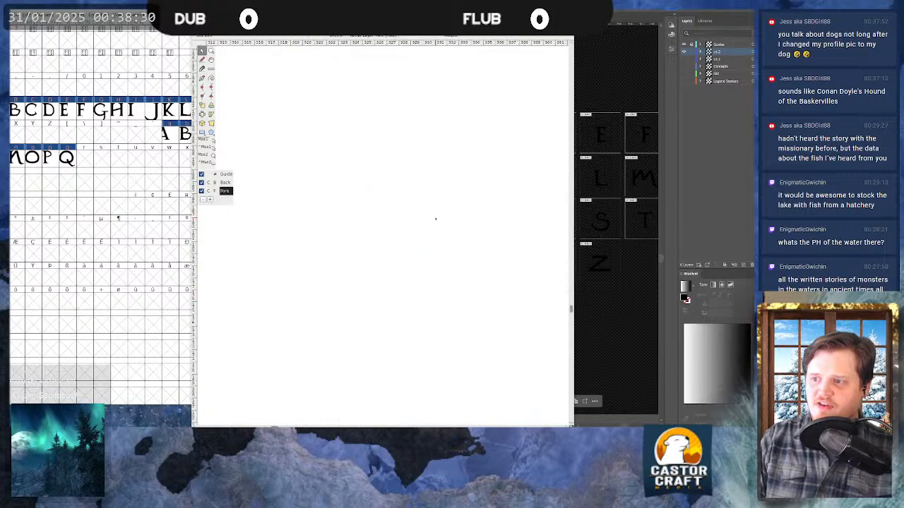
scroll(405, 205, down, 1)
scroll(434, 325, down, 2)
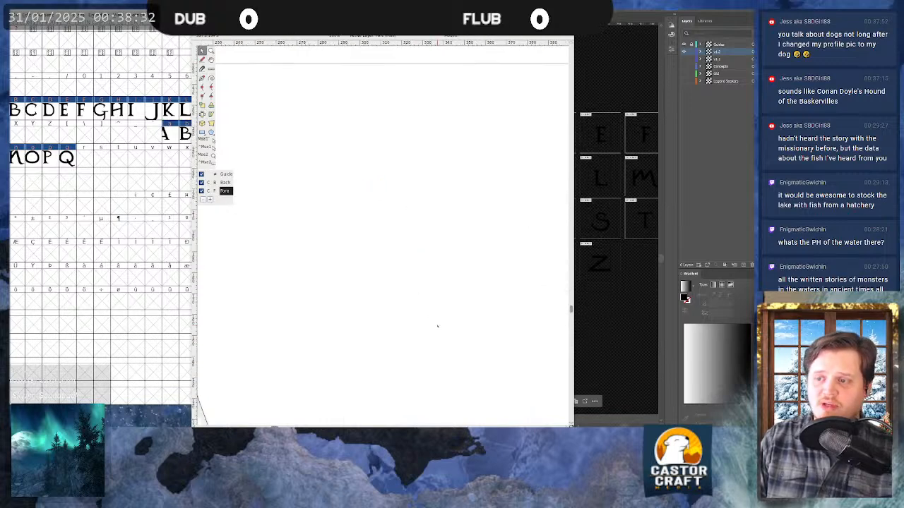
scroll(437, 326, down, 2)
scroll(342, 154, down, 2)
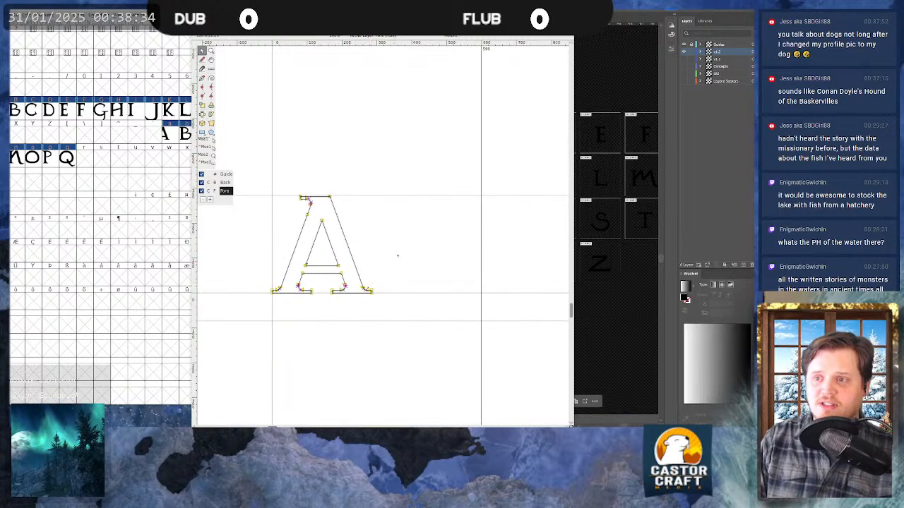
drag(483, 246, 371, 258)
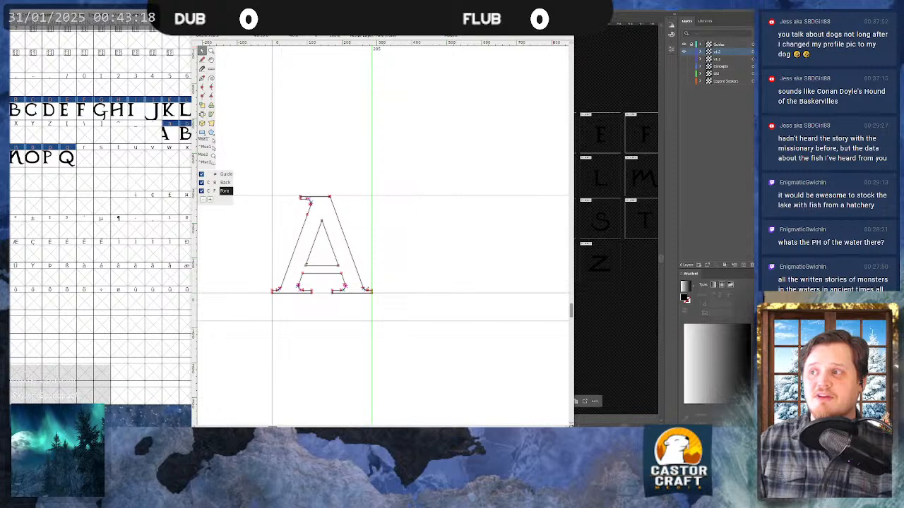
- Close the capital A glyph, move the lowercase a glyph's advance width line to about 285 at the lower-right serif's edge, and close it too
key(ctrl+w)
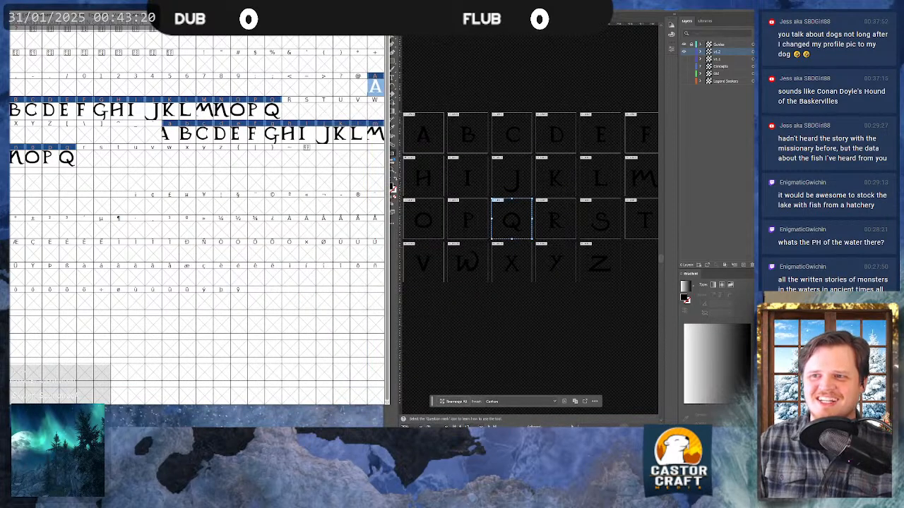
click(169, 136)
double_click(169, 136)
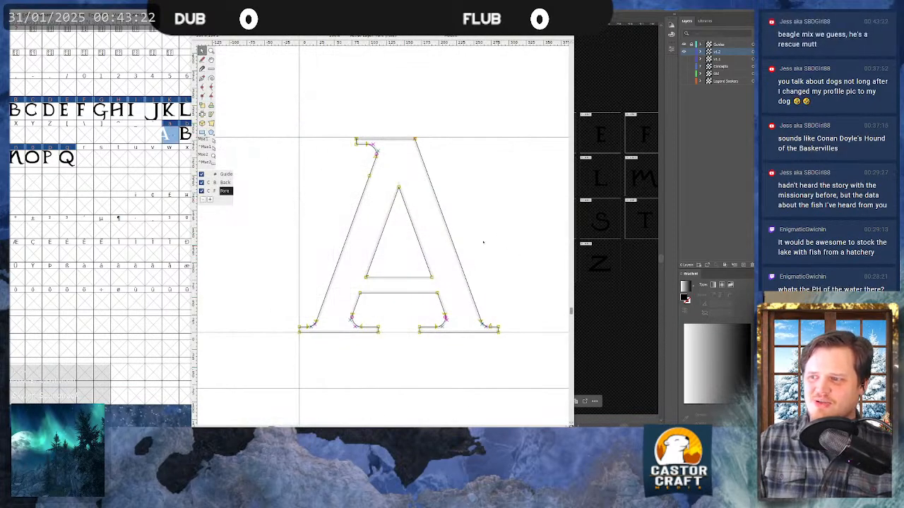
scroll(333, 225, down, 2)
scroll(425, 235, up, 1)
drag(433, 232, 326, 237)
scroll(283, 261, up, 2)
scroll(466, 272, down, 2)
scroll(462, 268, up, 2)
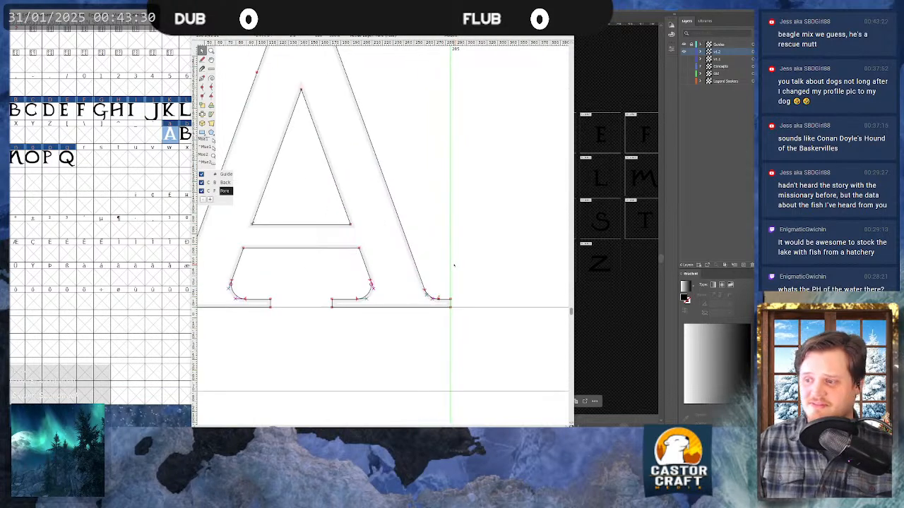
scroll(454, 265, down, 1)
key(ctrl+w)
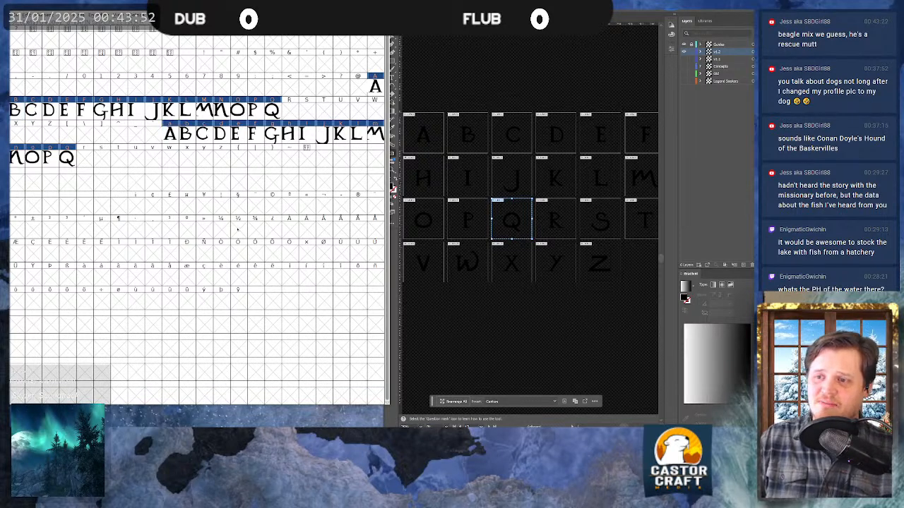
- Open the capital B glyph, move its advance width line to about 272 at the bowl's outer edge, and uncover more of the glyph grid
double_click(16, 110)
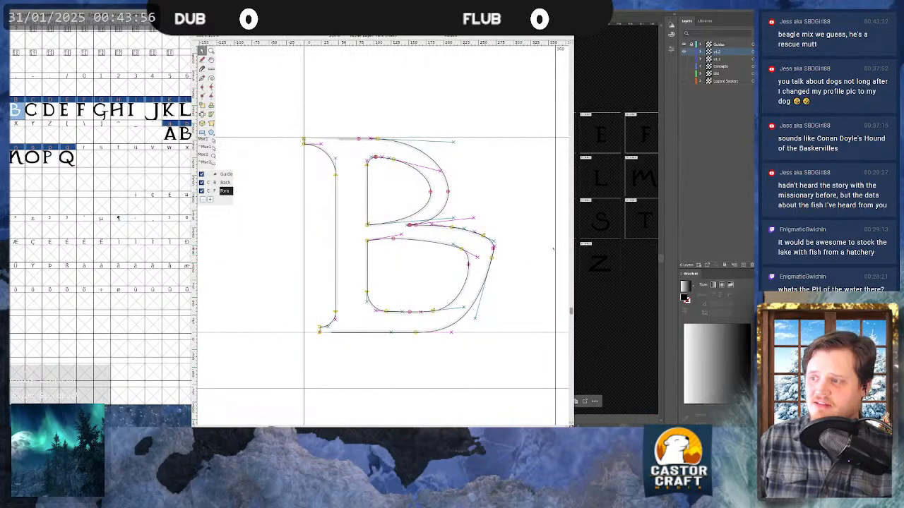
drag(551, 249, 494, 247)
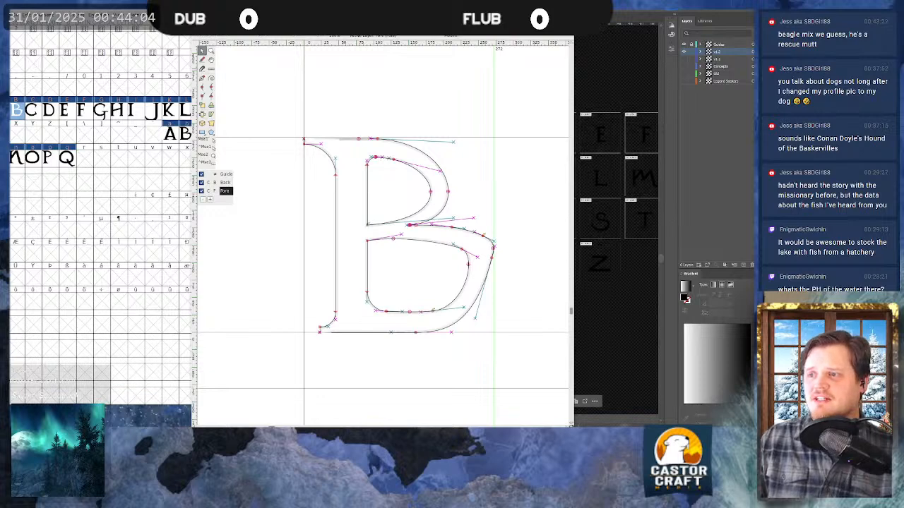
drag(381, 20, 437, 17)
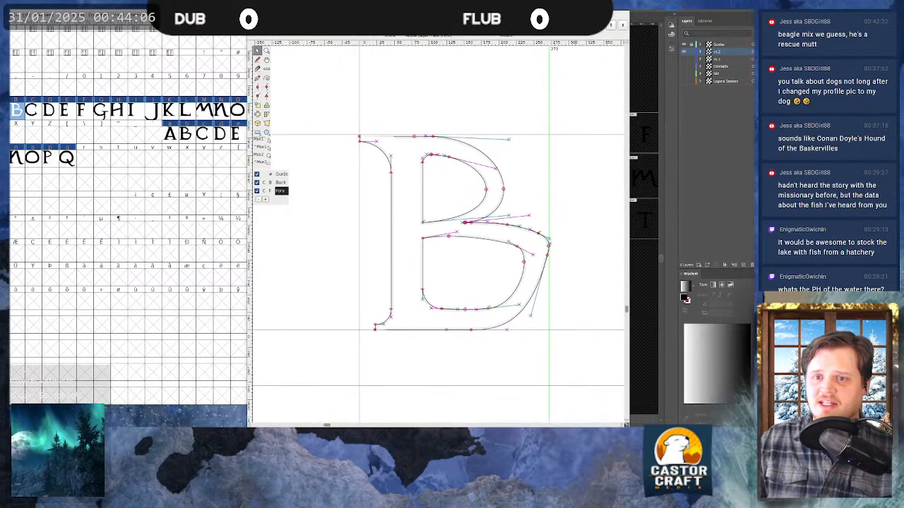
- Tighten the capital C and D glyphs by moving their advance width lines to about 256 and 266, at each outline's rightmost edge
double_click(33, 112)
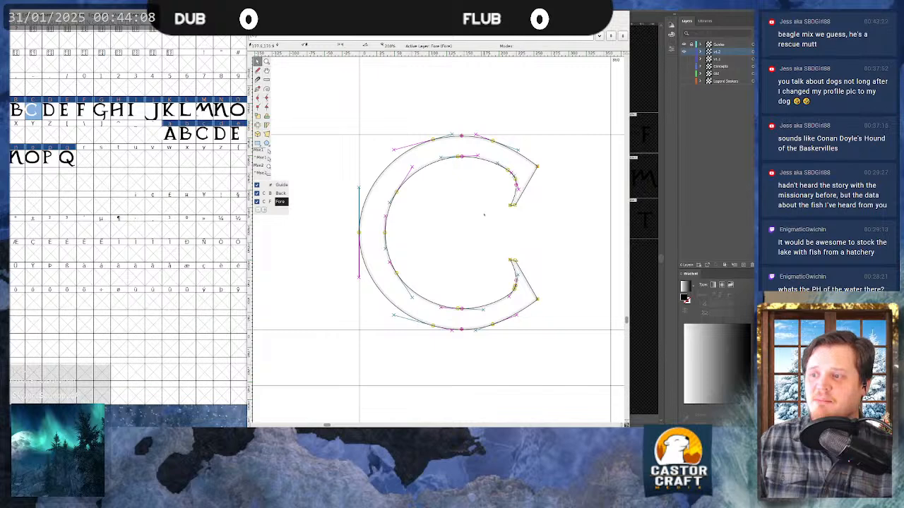
drag(606, 222, 538, 220)
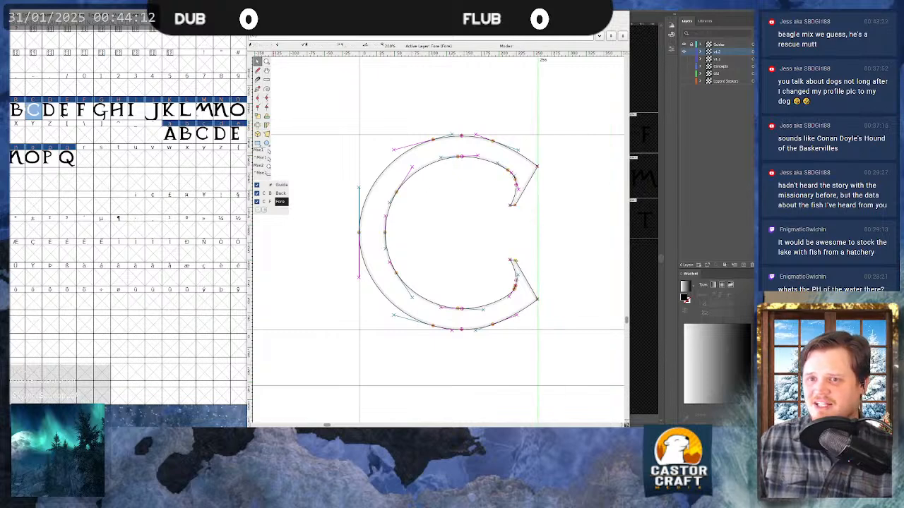
click(48, 110)
double_click(48, 110)
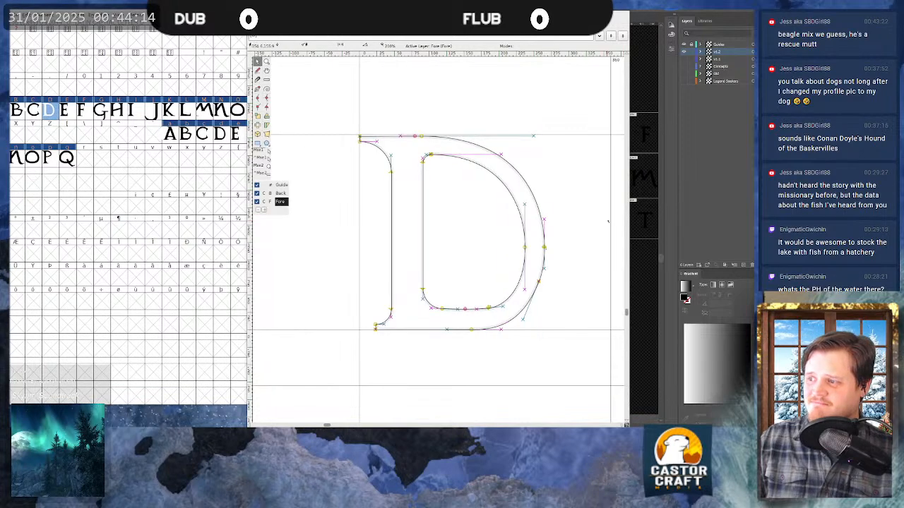
drag(555, 225, 544, 225)
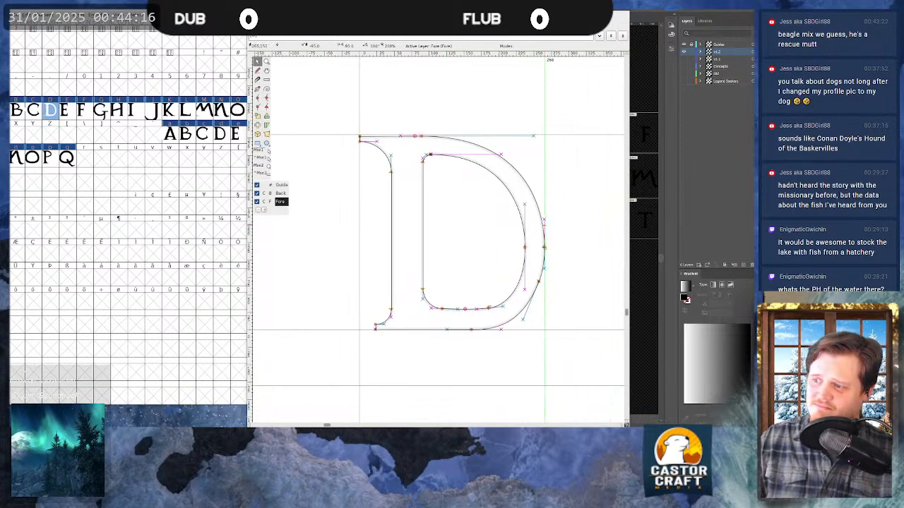
- Tighten the capital E and F glyphs by moving their advance width lines to about 182 and 183, at the tips of their arms
click(57, 110)
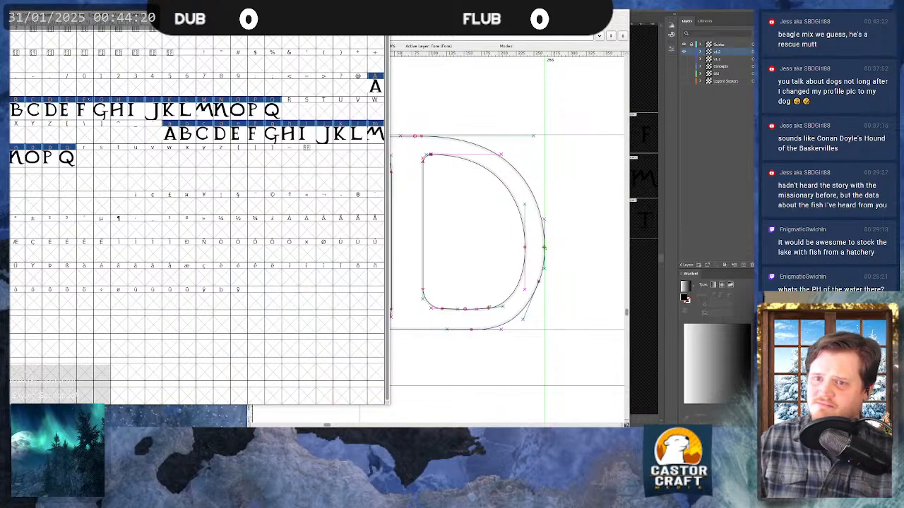
double_click(64, 110)
drag(548, 211, 487, 210)
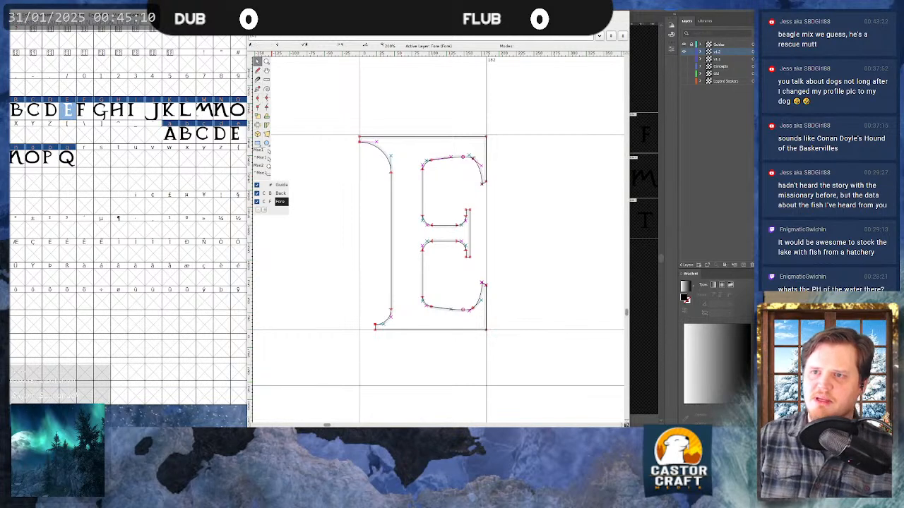
click(198, 14)
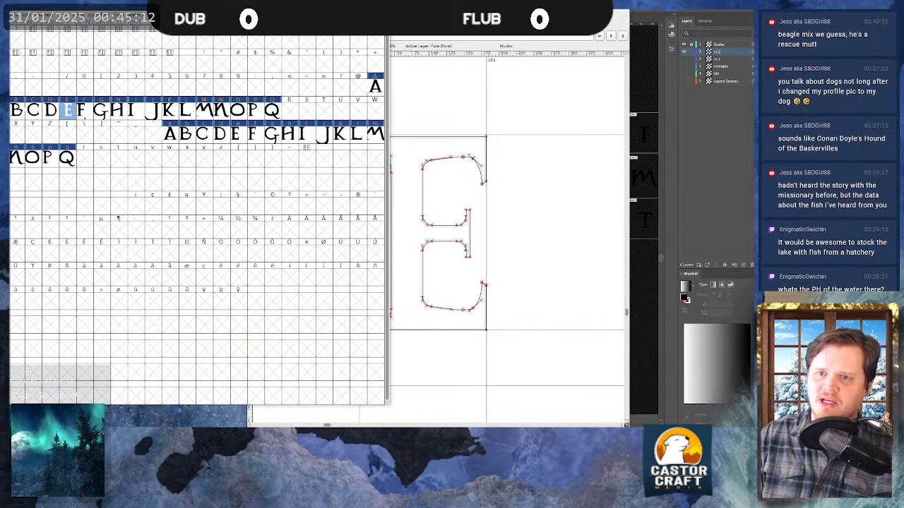
double_click(84, 111)
drag(610, 205, 487, 218)
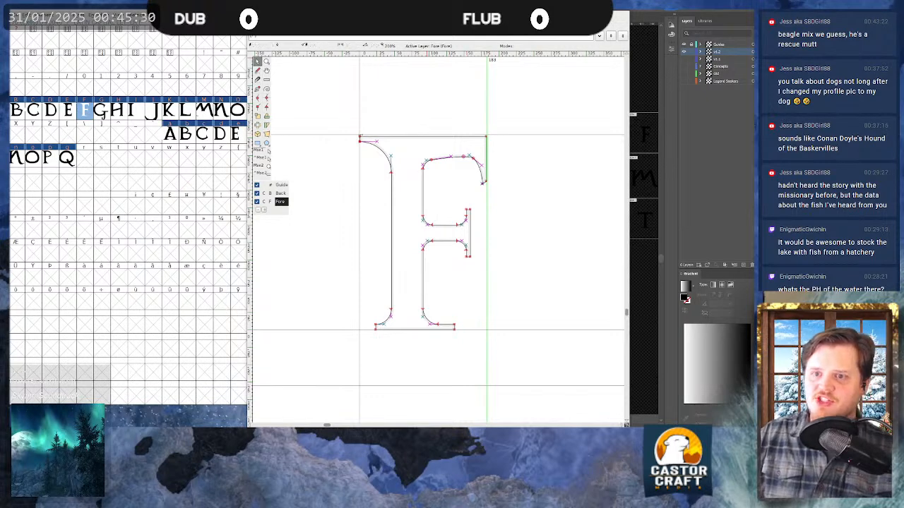
- Set the advance widths of the capital G and H glyphs to about 322 and 272, at each outline's rightmost edge
key(ctrl+bracketright)
drag(611, 209, 585, 210)
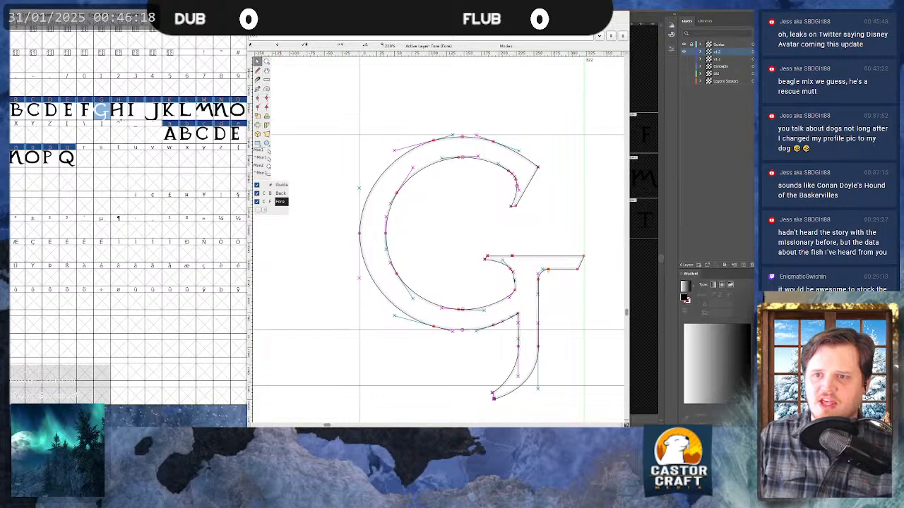
double_click(120, 115)
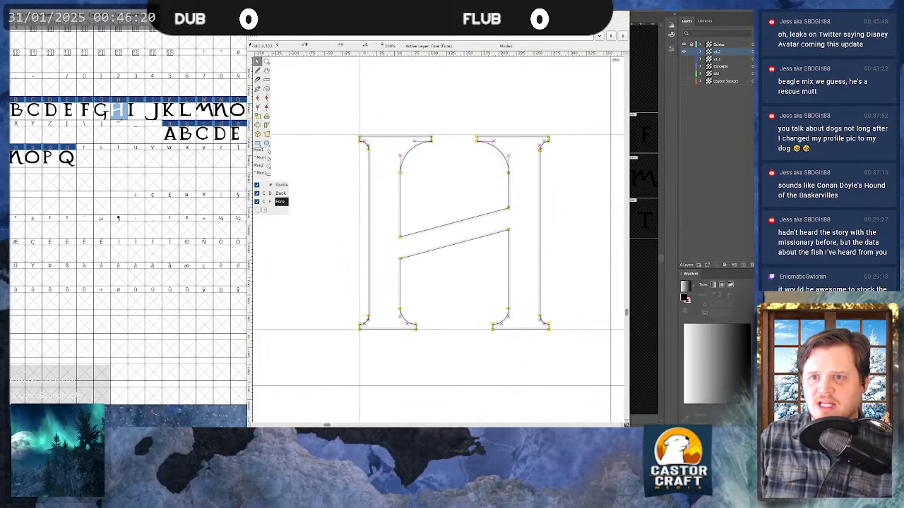
drag(610, 200, 550, 201)
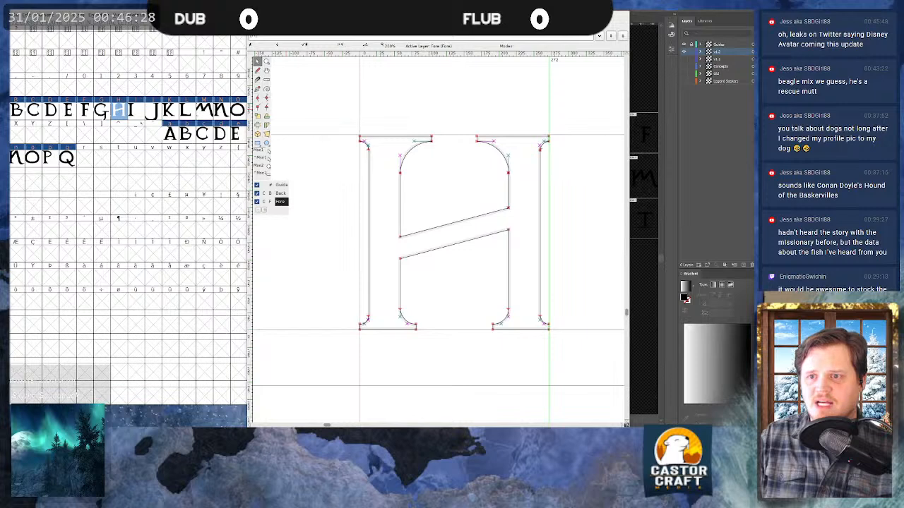
- Move the advance width line to about 137 in capital I and about 300 in capital J, at their right serif edges
double_click(131, 110)
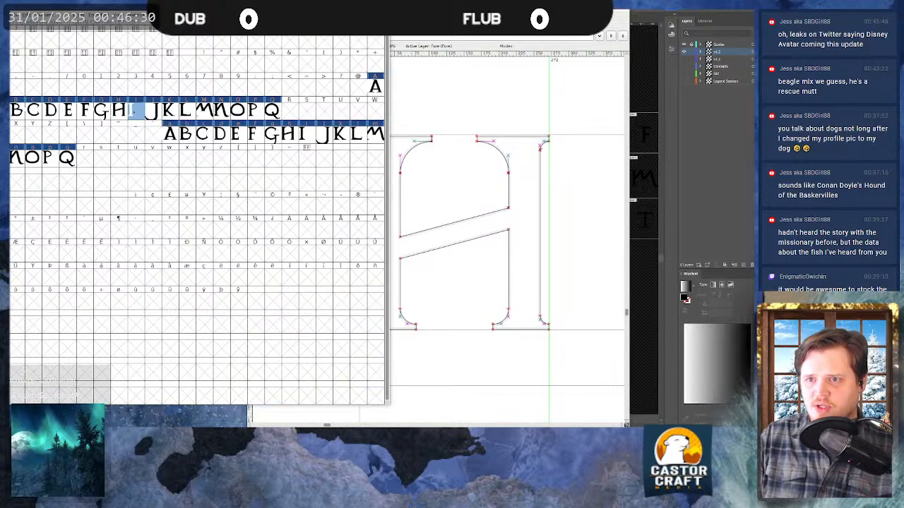
drag(610, 185, 455, 188)
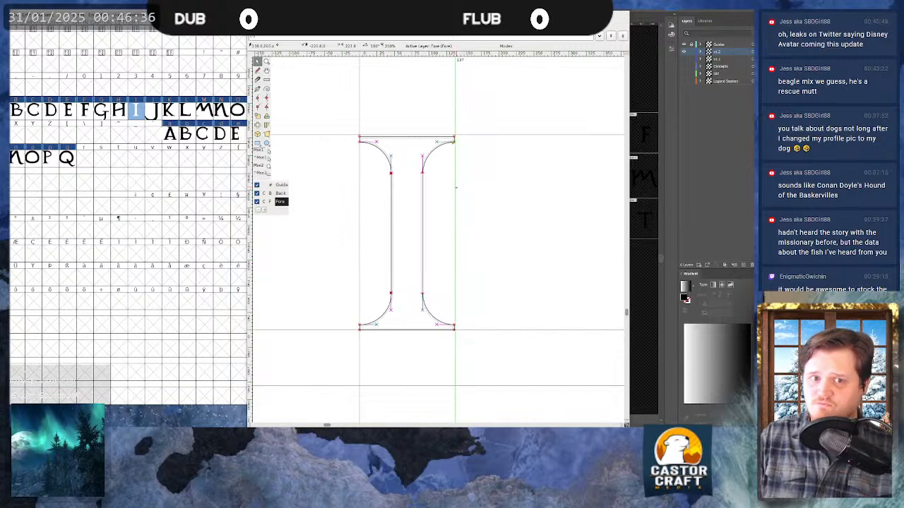
click(500, 187)
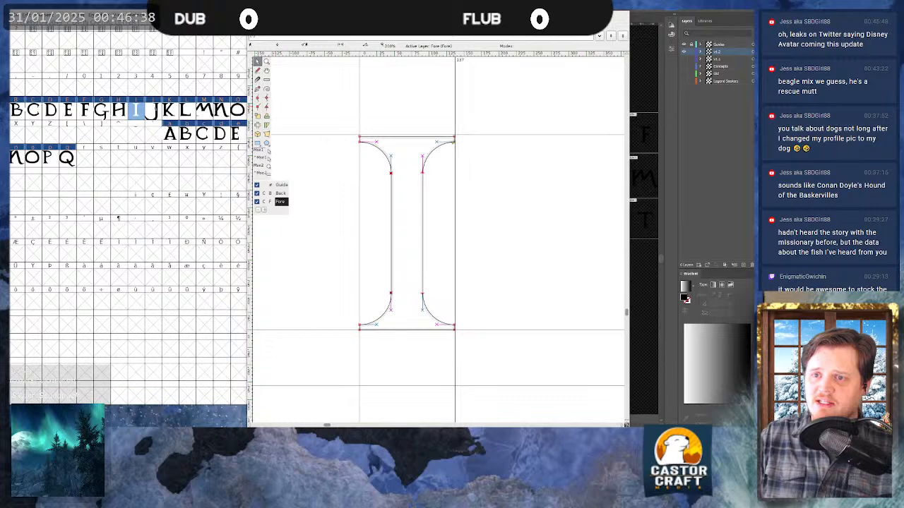
double_click(152, 112)
drag(610, 165, 566, 170)
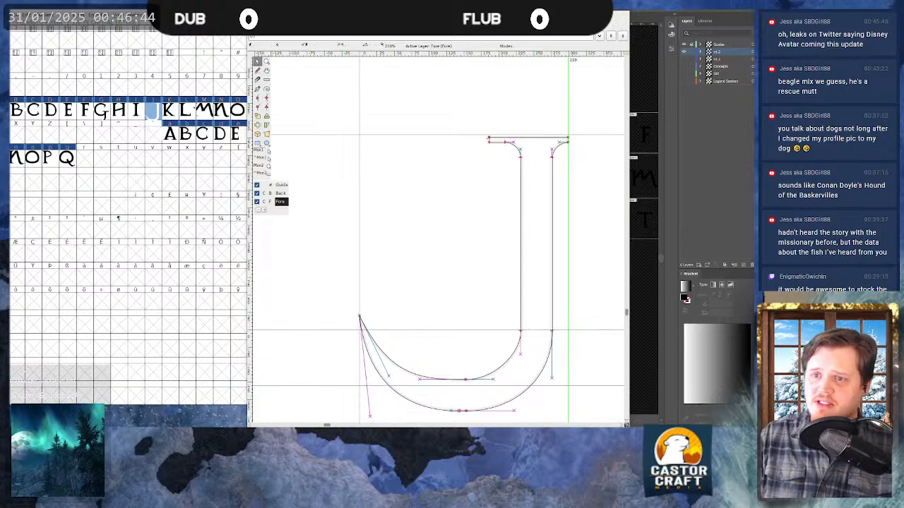
- Open the capital K glyph, move its advance width line to about 287 at the end of the lower leg, and close the glyph
double_click(173, 111)
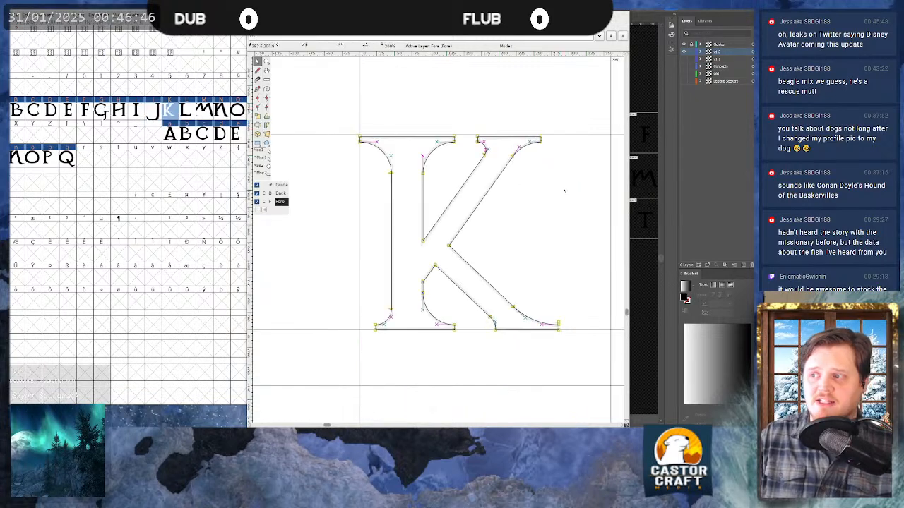
drag(612, 192, 559, 215)
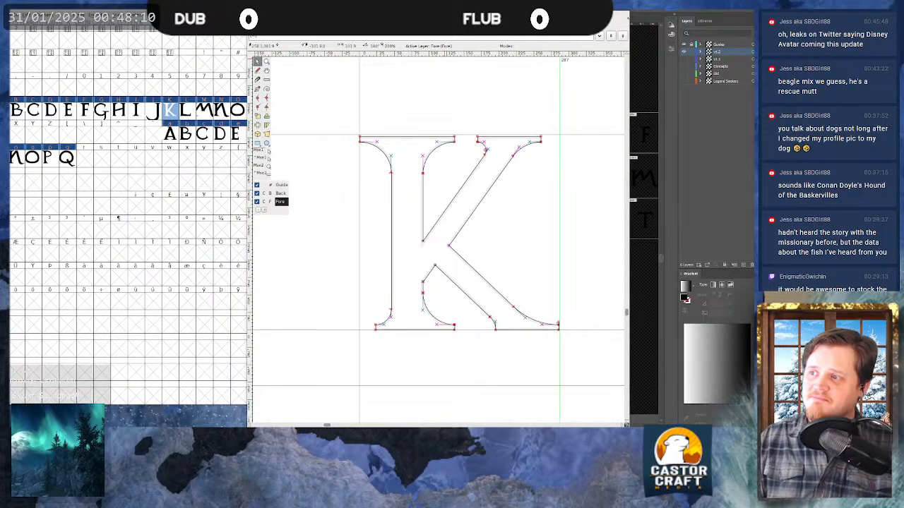
click(622, 12)
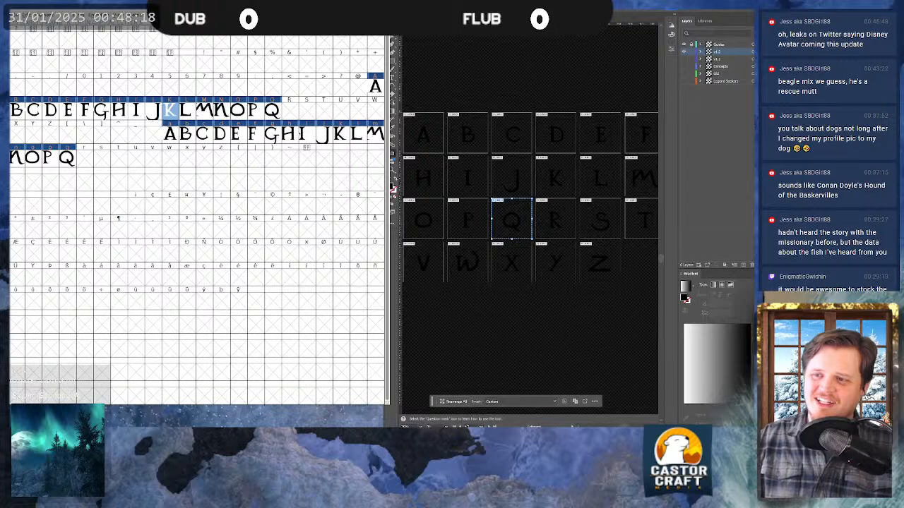
- Open the lowercase k glyph, move its advance width line to about 286 at the end of the lower leg, and close the glyph
double_click(339, 134)
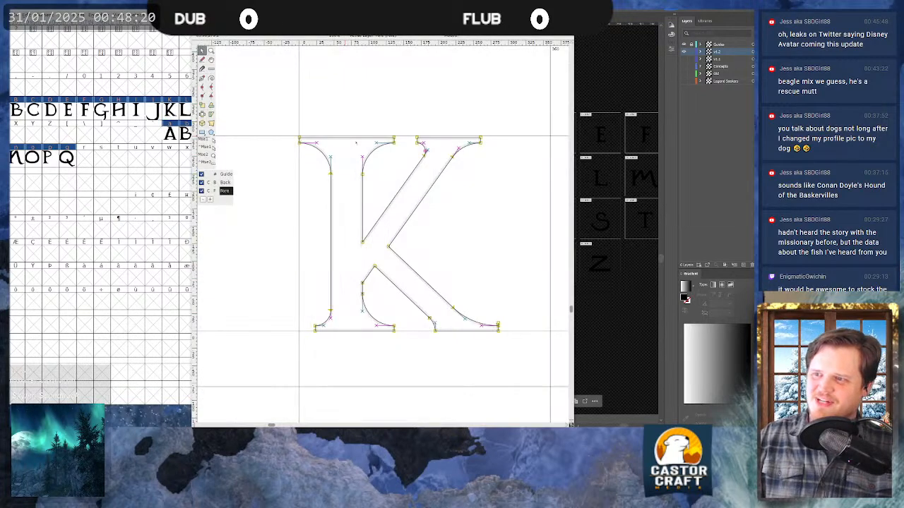
drag(550, 230, 498, 242)
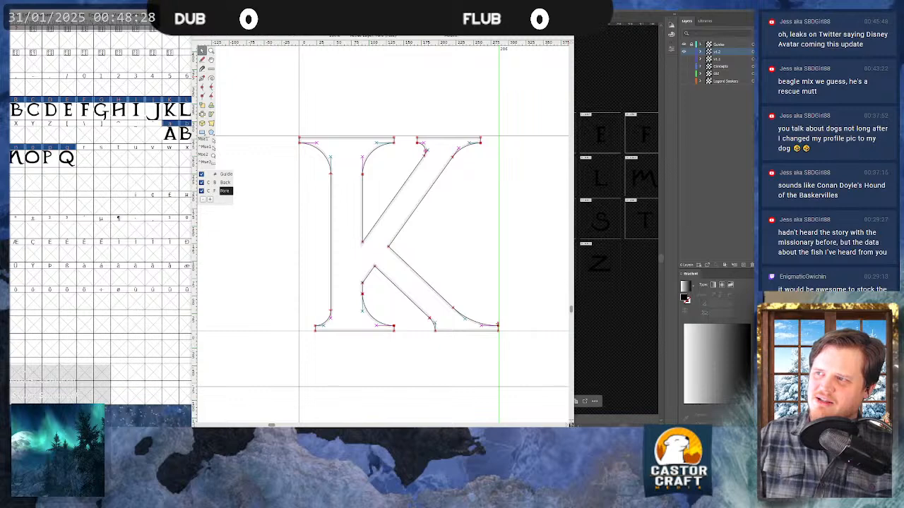
key(ctrl+w)
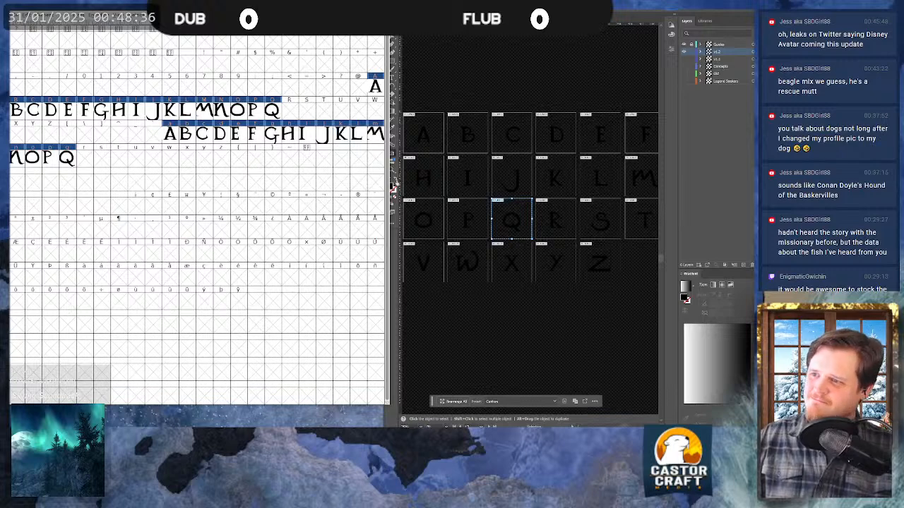
- Open the capital L glyph, move its advance width line to about 256 at the foot's outer edge, and uncover more of the glyph grid
double_click(186, 110)
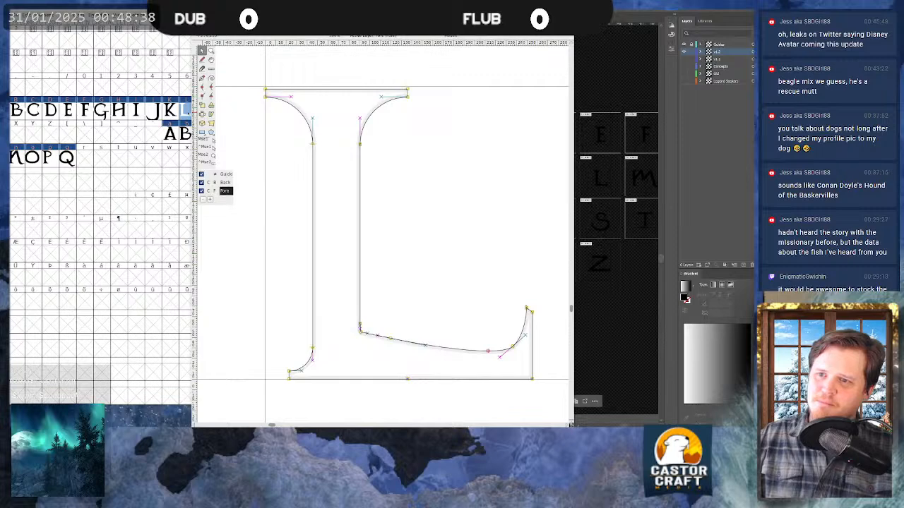
scroll(479, 215, down, 1)
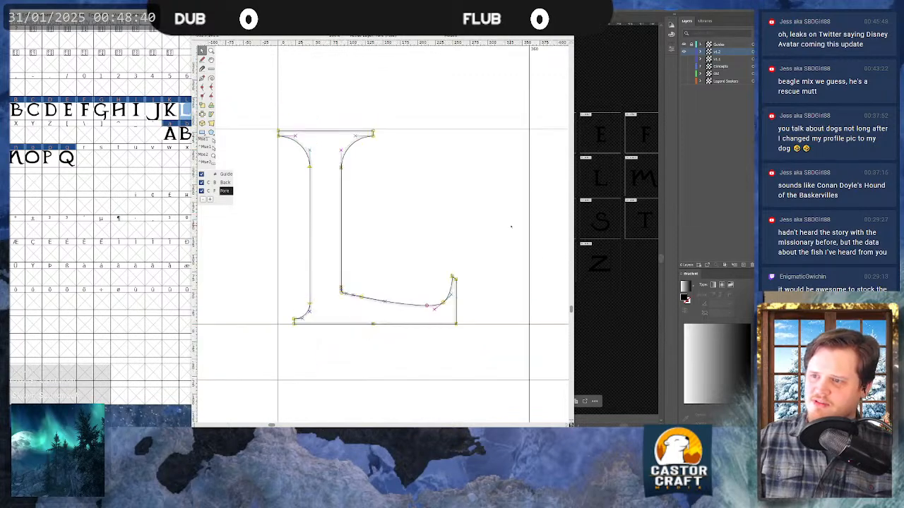
drag(531, 219, 456, 223)
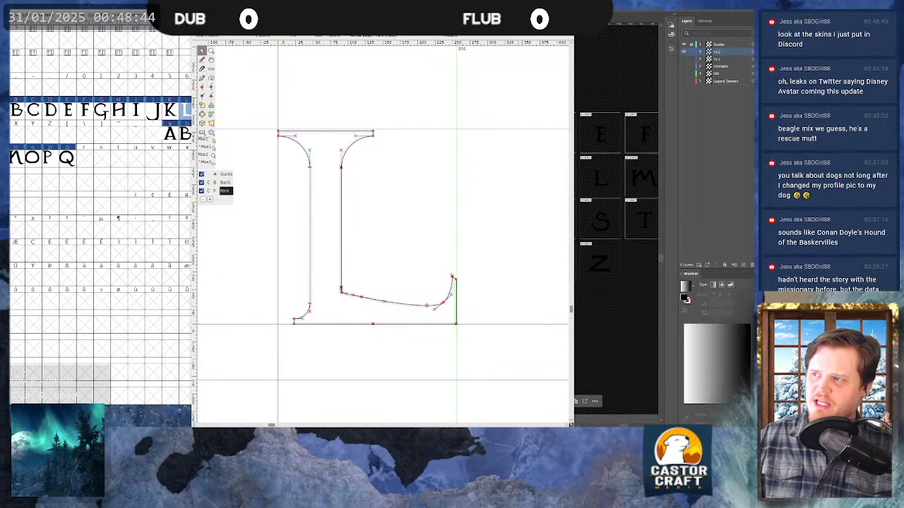
drag(395, 12, 490, 13)
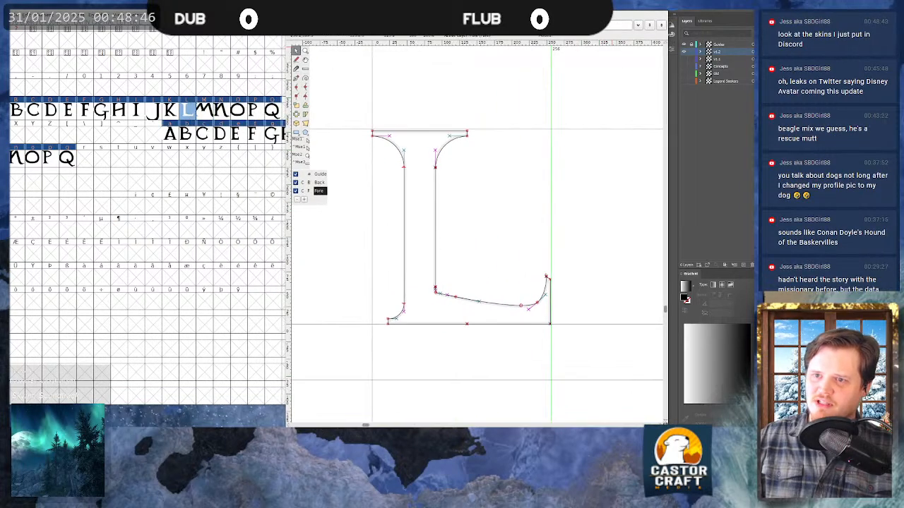
- Open the capital M and N glyphs and check where their advance width lines sit relative to the ends of their tails
double_click(204, 111)
scroll(378, 206, down, 2)
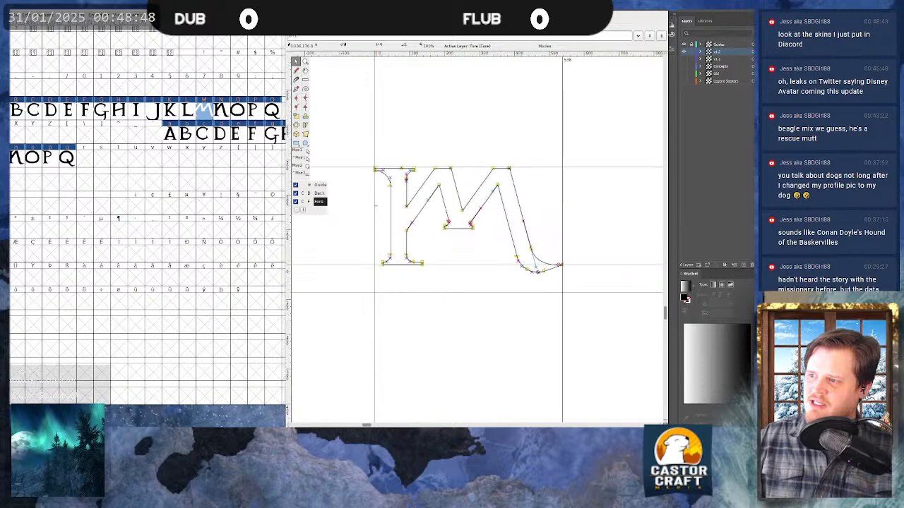
scroll(450, 203, up, 1)
scroll(332, 267, up, 1)
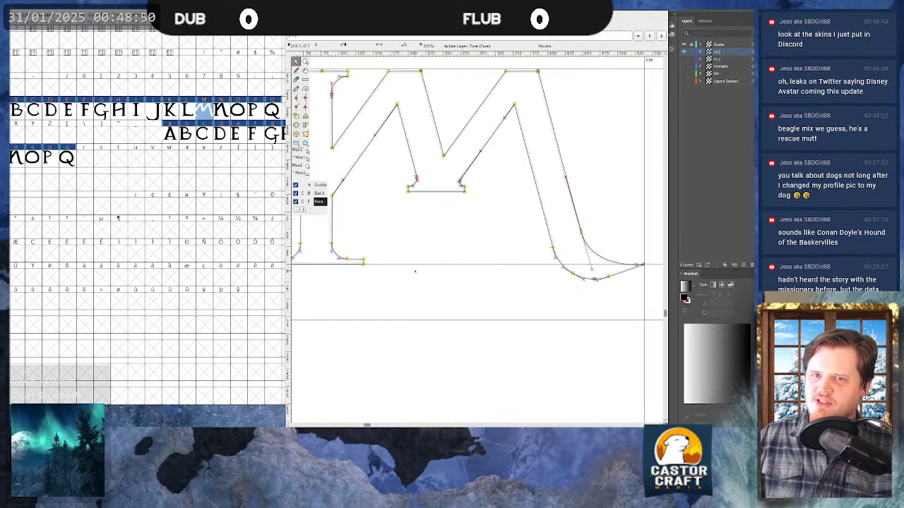
scroll(409, 272, down, 1)
double_click(221, 111)
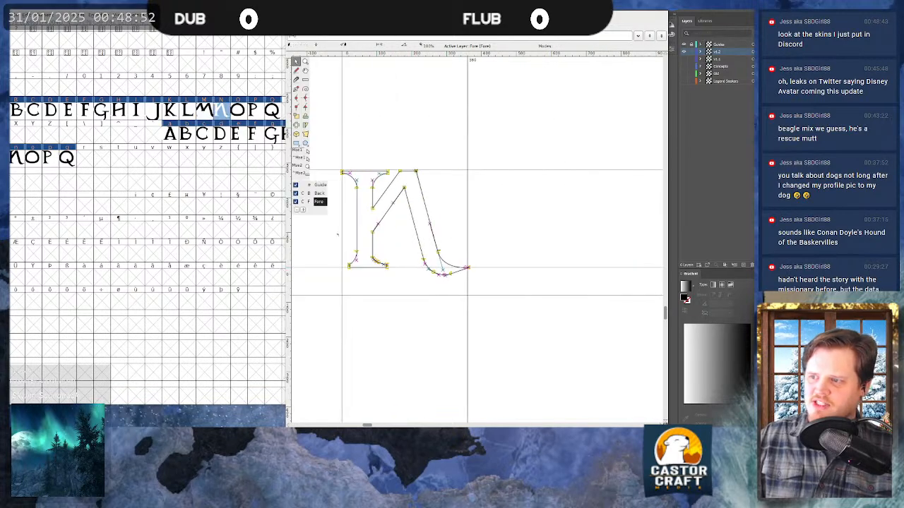
- Open the capital O glyph and move its advance width line to about 310 at the bowl's outer edge
scroll(322, 246, up, 1)
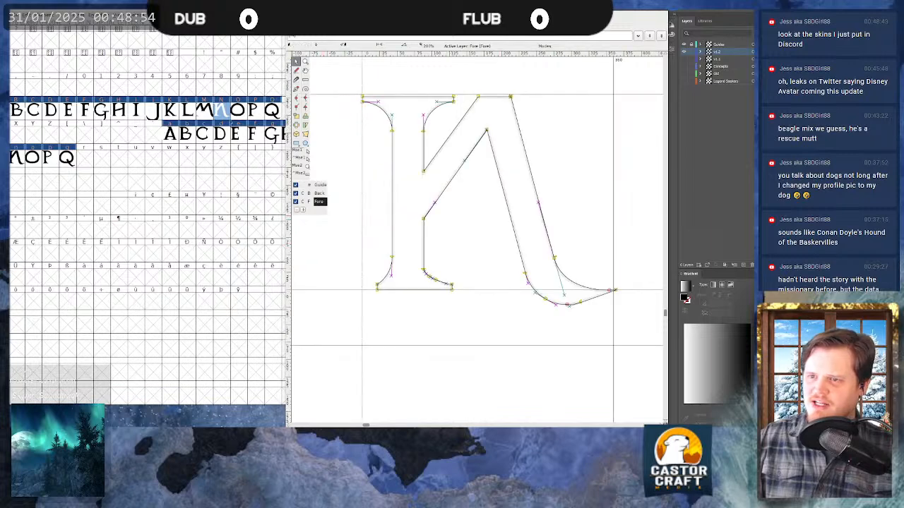
double_click(237, 109)
drag(612, 192, 579, 192)
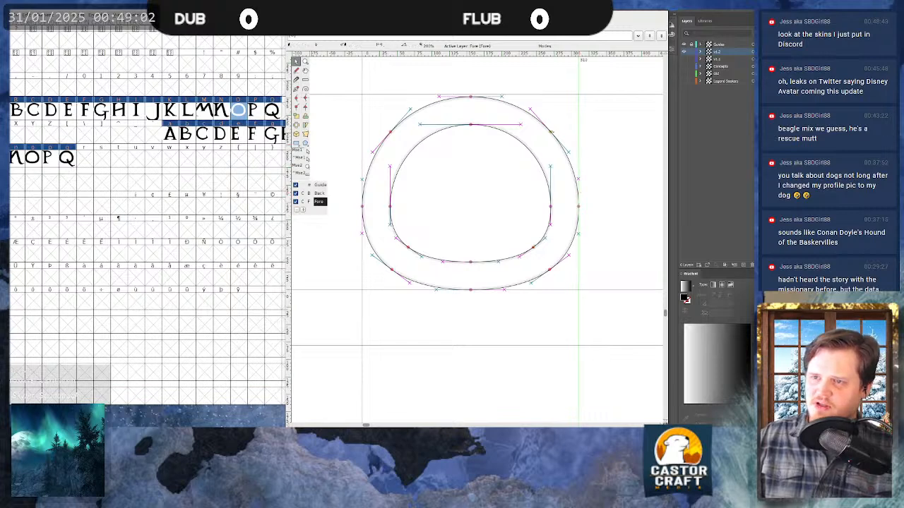
- Move the advance width lines of capital P to about 207 and capital Q to about 310, at their bowls' outer edges
double_click(256, 111)
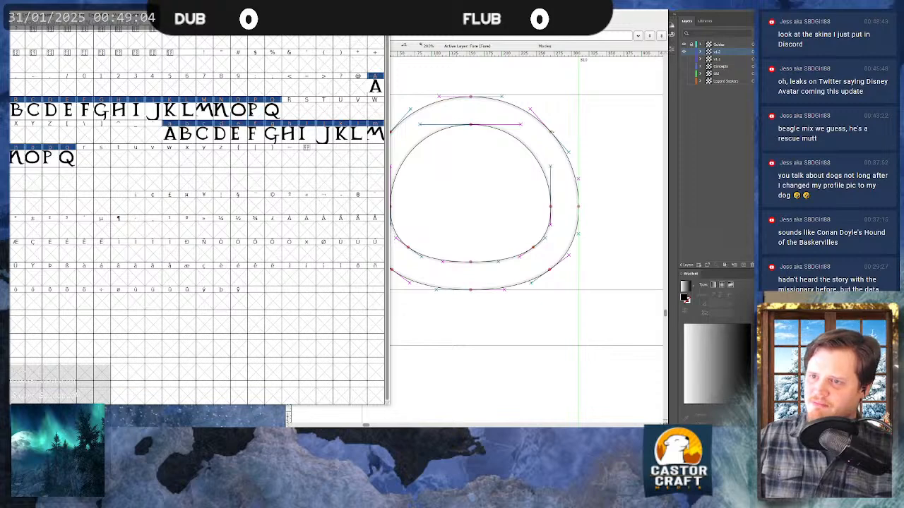
drag(614, 212, 506, 212)
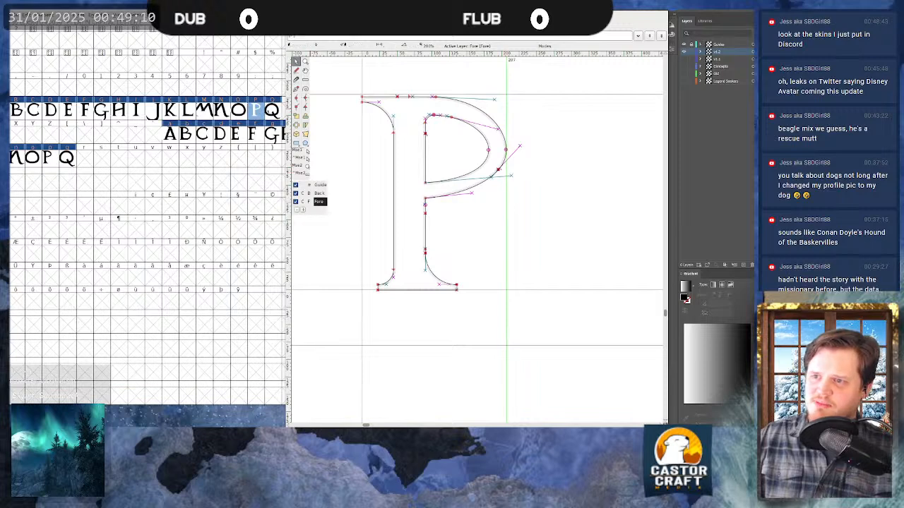
key(ctrl+bracketright)
drag(614, 212, 578, 212)
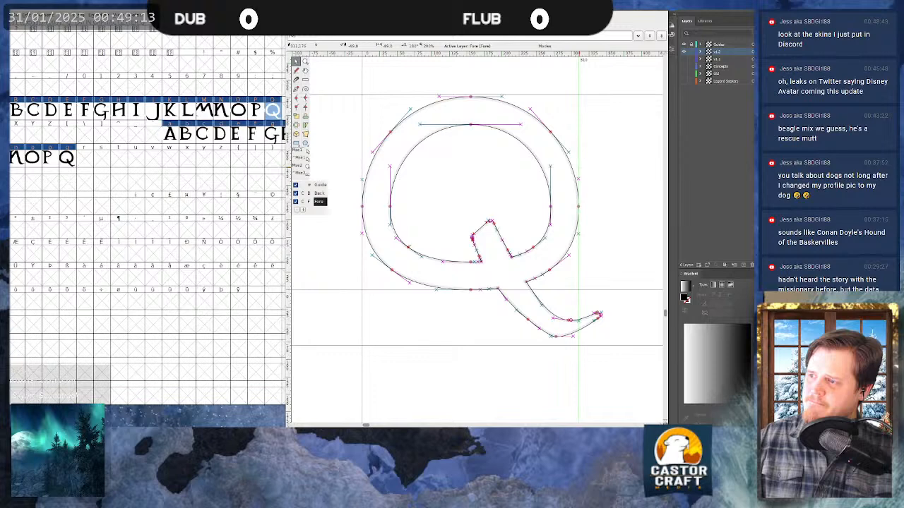
- Open the lowercase b glyph and move its advance width line to about 272 at the lower bowl's outer edge
click(273, 111)
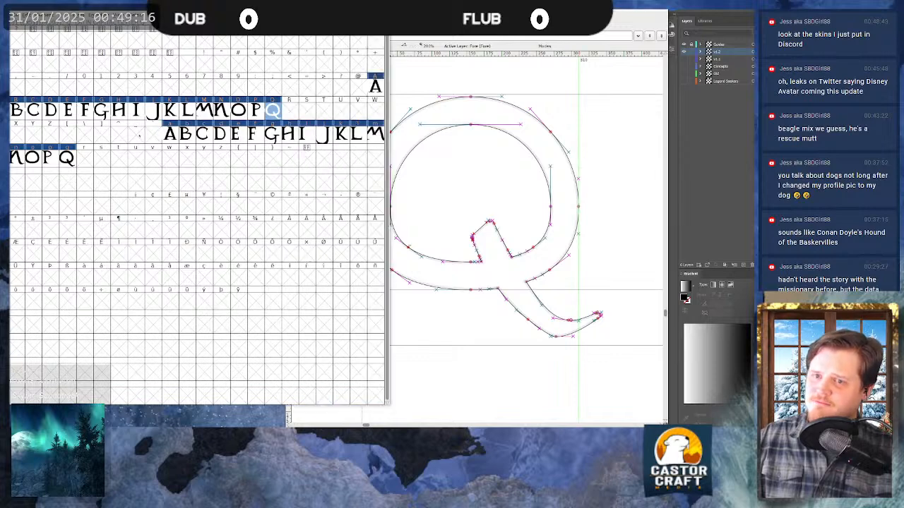
double_click(189, 134)
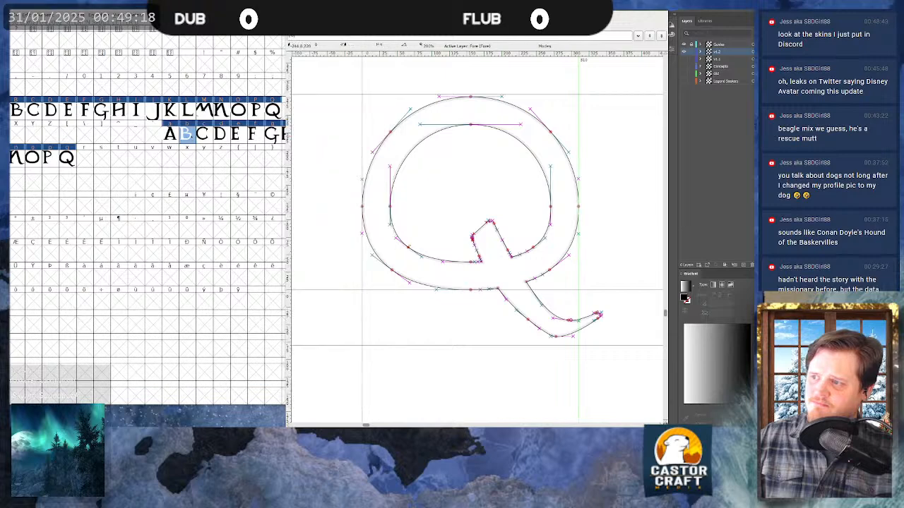
drag(612, 169, 552, 182)
- Open the lowercase c glyph and move its advance width line to about 256 at the tips of its arms
click(206, 135)
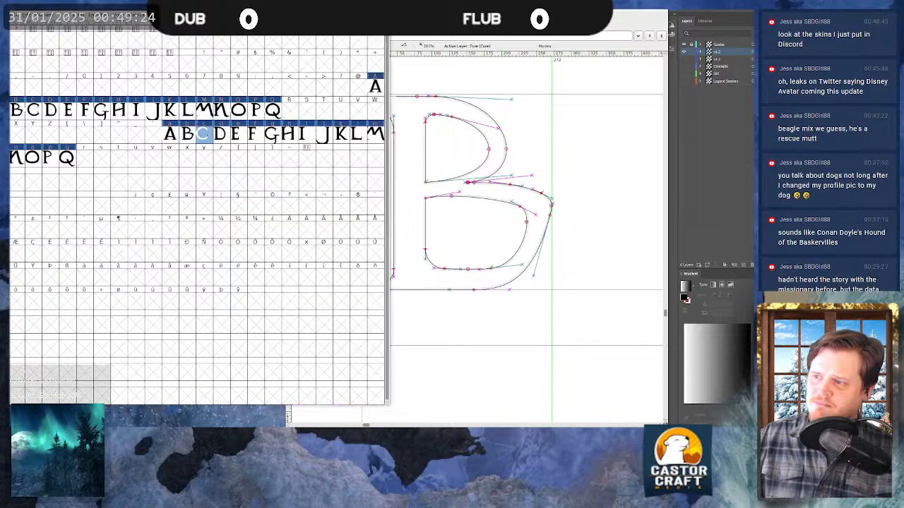
double_click(205, 135)
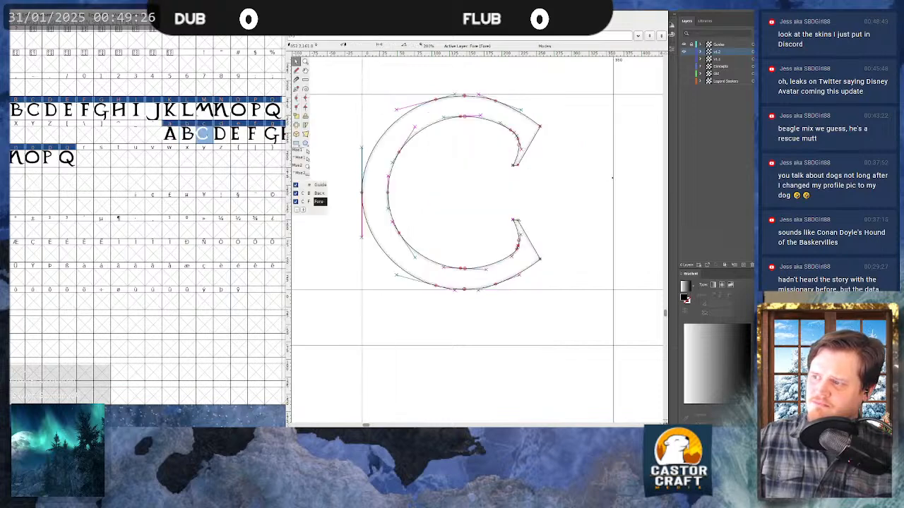
drag(612, 178, 540, 178)
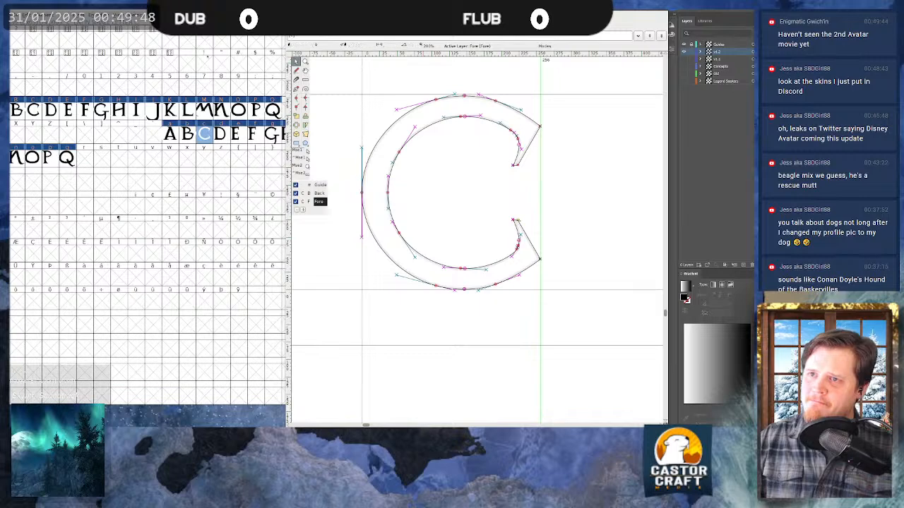
- Open the lowercase d glyph and move its advance width line to about 266 at the bowl's outer edge
click(208, 14)
click(223, 135)
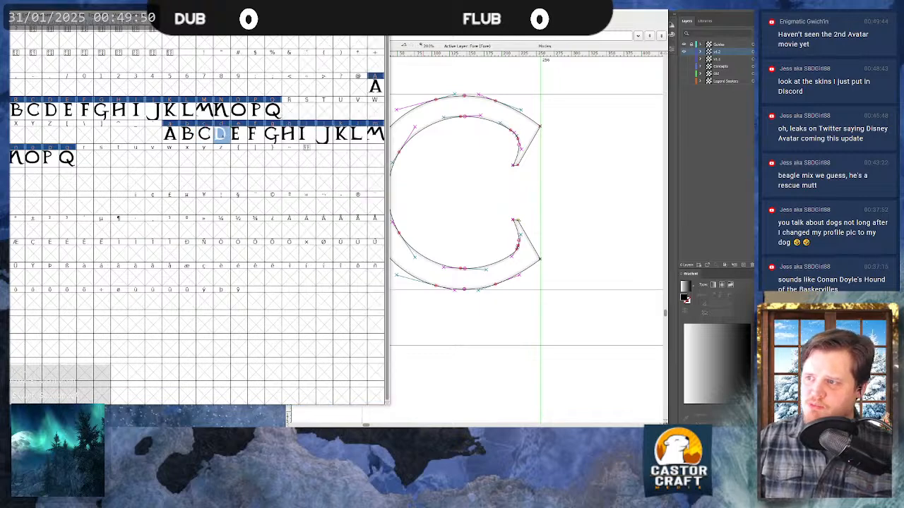
double_click(222, 135)
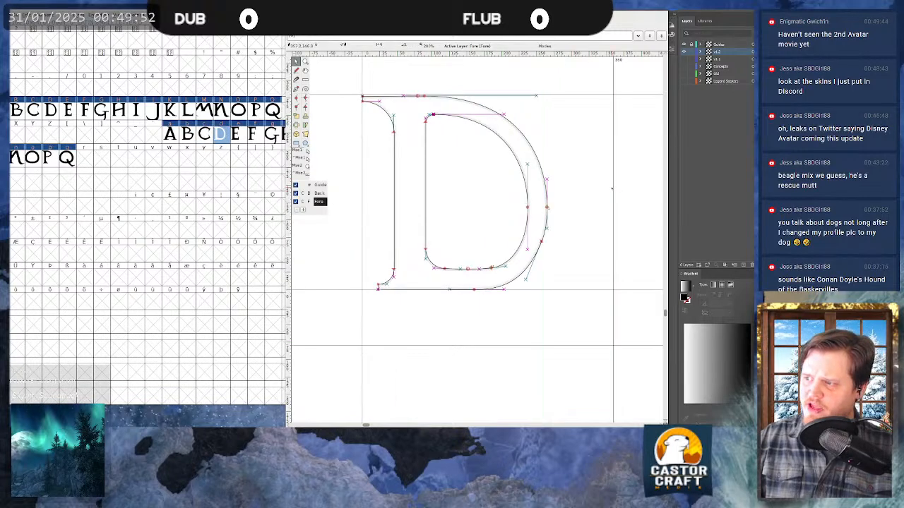
drag(612, 188, 547, 191)
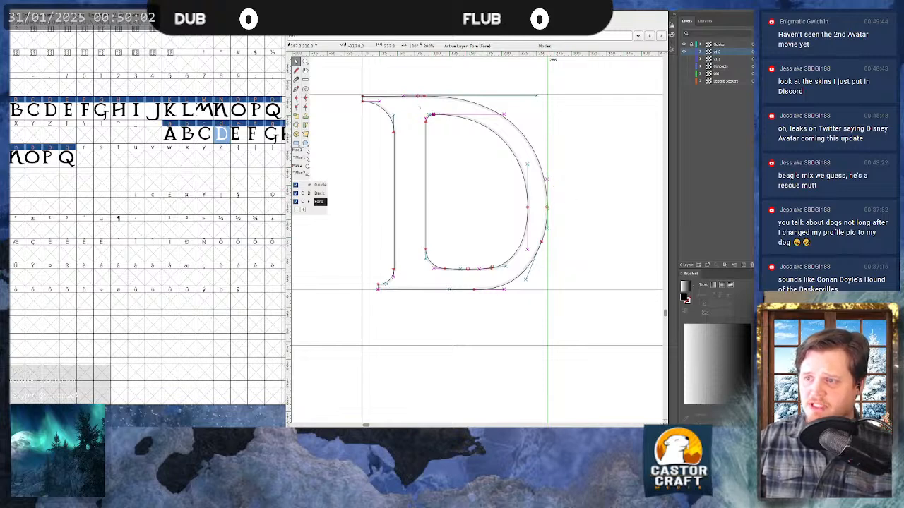
- Move the advance width lines of the lowercase e and f glyphs to about 182 at the ends of their upper arms
key(ctrl+bracketright)
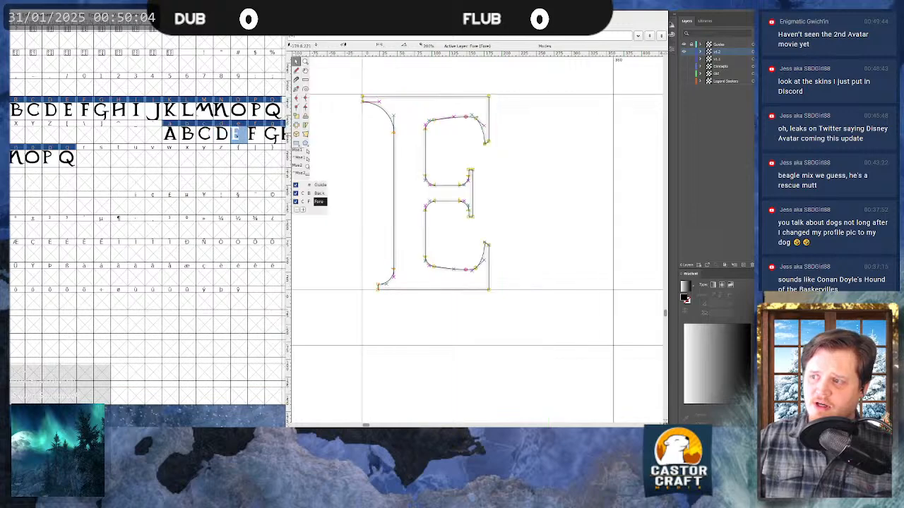
drag(613, 181, 488, 189)
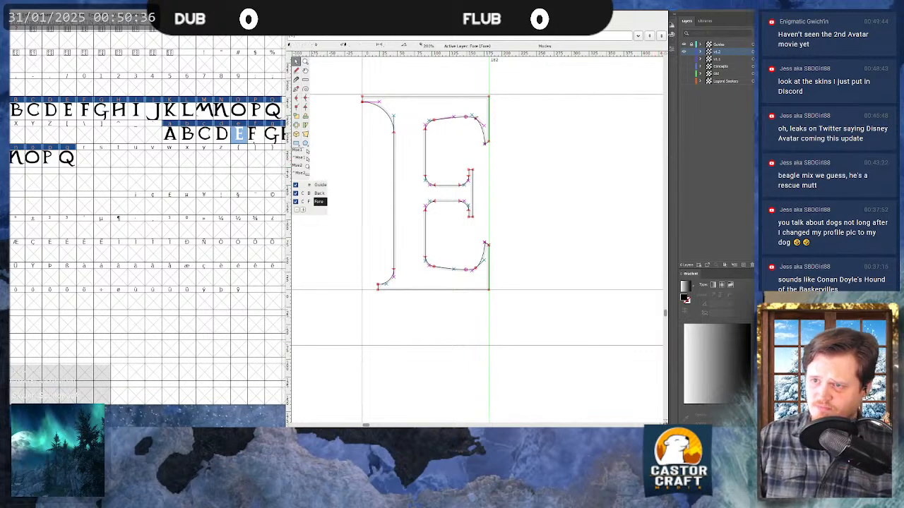
key(ctrl+bracketright)
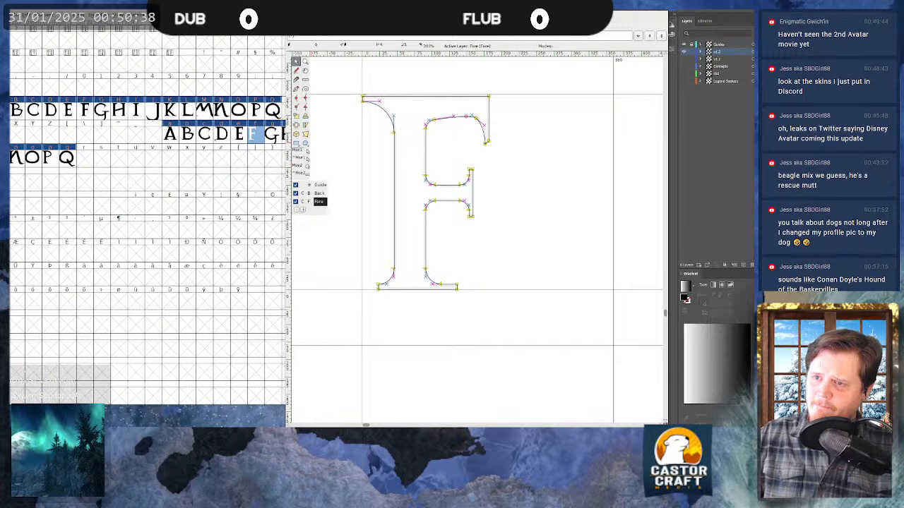
mouse_move(615, 161)
mouse_down()
mouse_move(489, 161)
mouse_move(486, 143)
mouse_up()
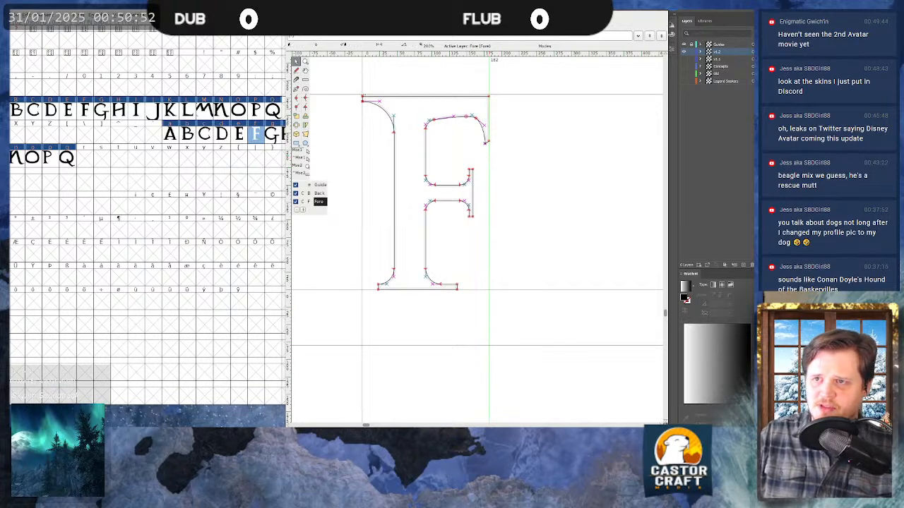
- Open the lowercase g glyph and move its advance width line to about 322 at the crossbar's outer tip
key(alt+Tab)
double_click(275, 134)
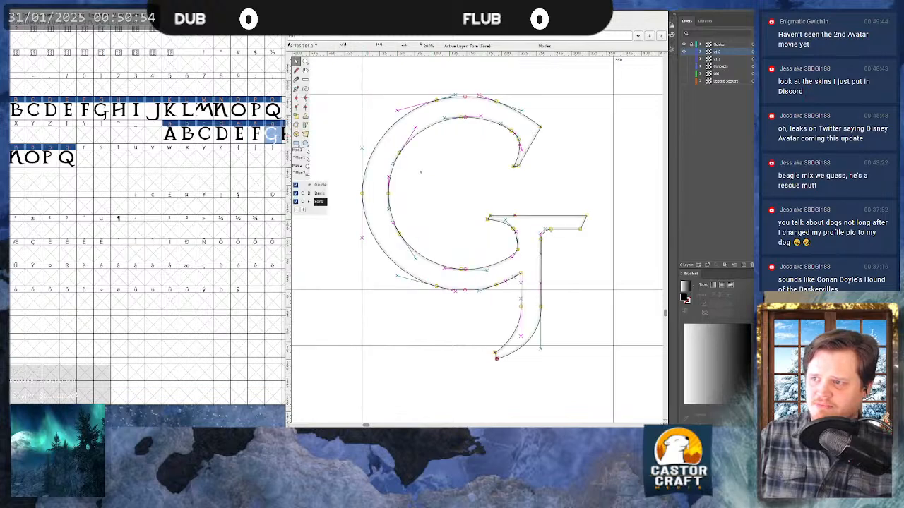
drag(614, 163, 587, 170)
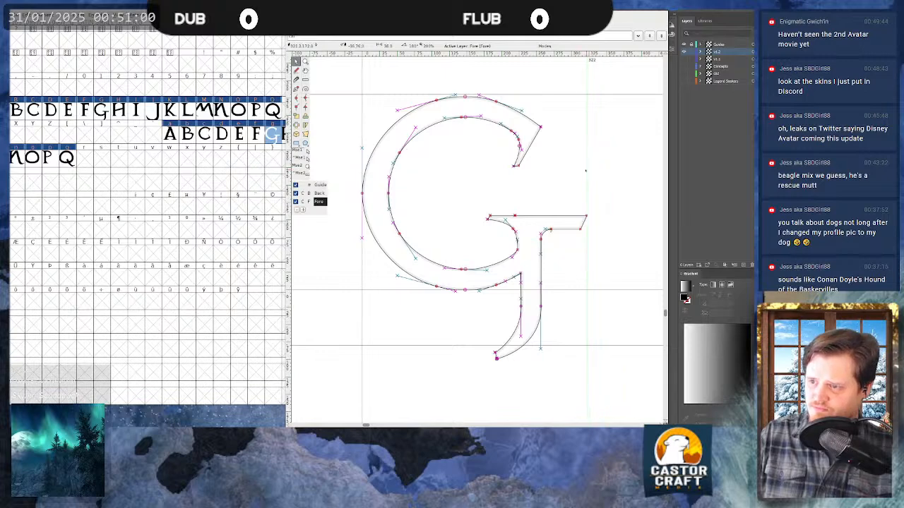
- Open the lowercase h glyph and move its advance width line to about 272 at the second stem's outer serif edge
click(272, 135)
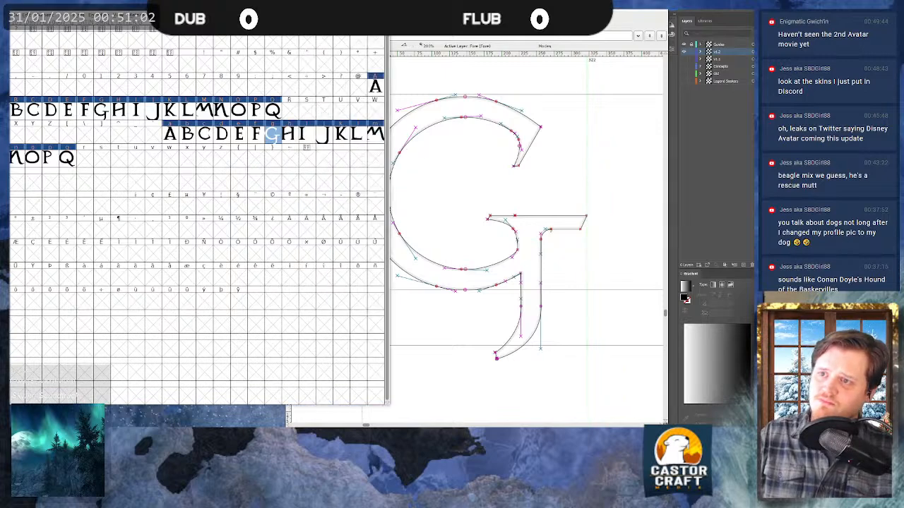
double_click(289, 135)
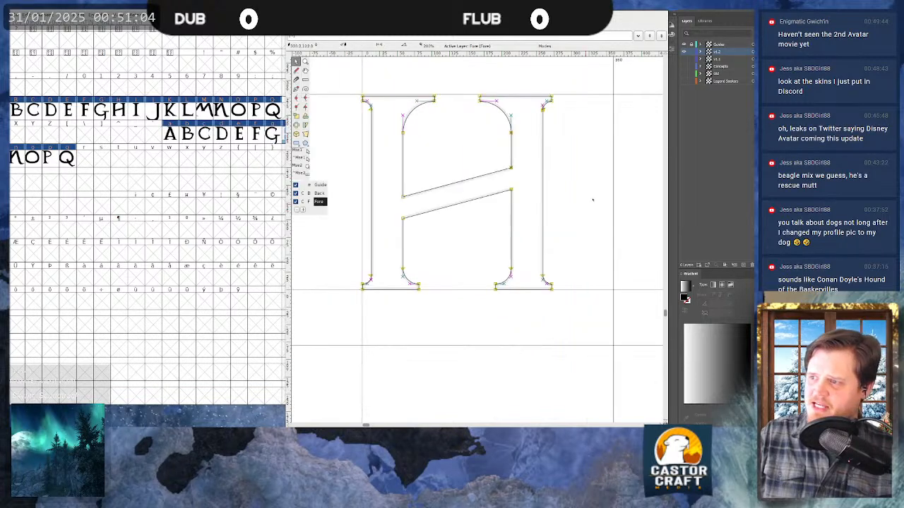
drag(612, 176, 551, 175)
click(381, 70)
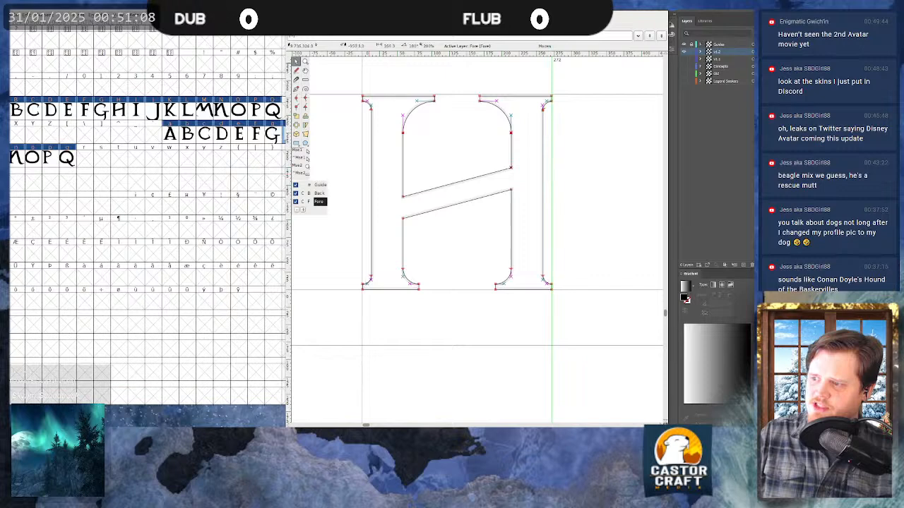
- Open the lowercase i glyph and move its advance width line to about 136 at the outer edge of its serifs
click(284, 135)
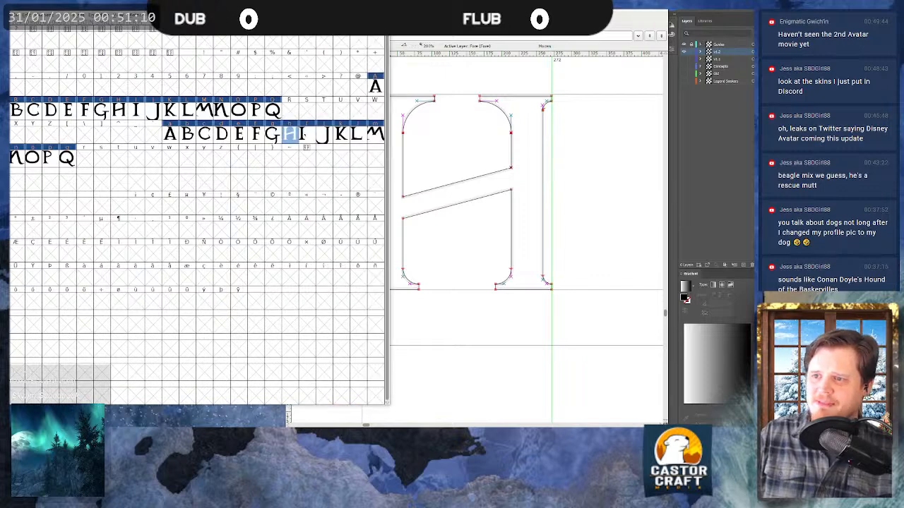
double_click(306, 134)
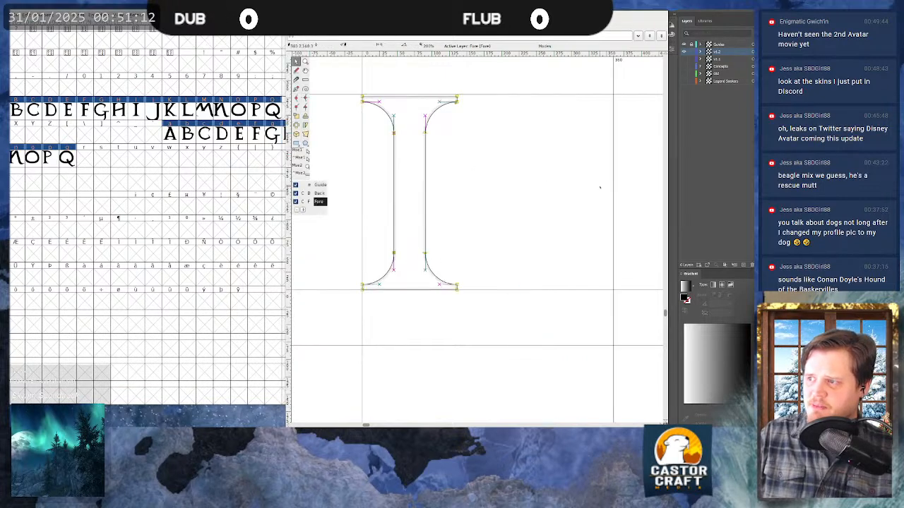
drag(612, 182, 457, 176)
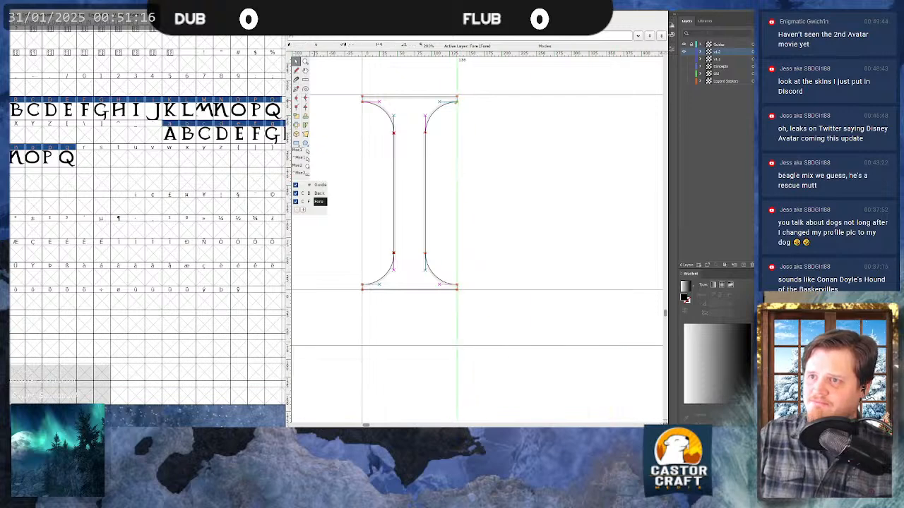
- Open the lowercase j glyph, move its advance width line to about 299 at the top serif's outer edge, and select lowercase k in the grid
key(alt+Tab)
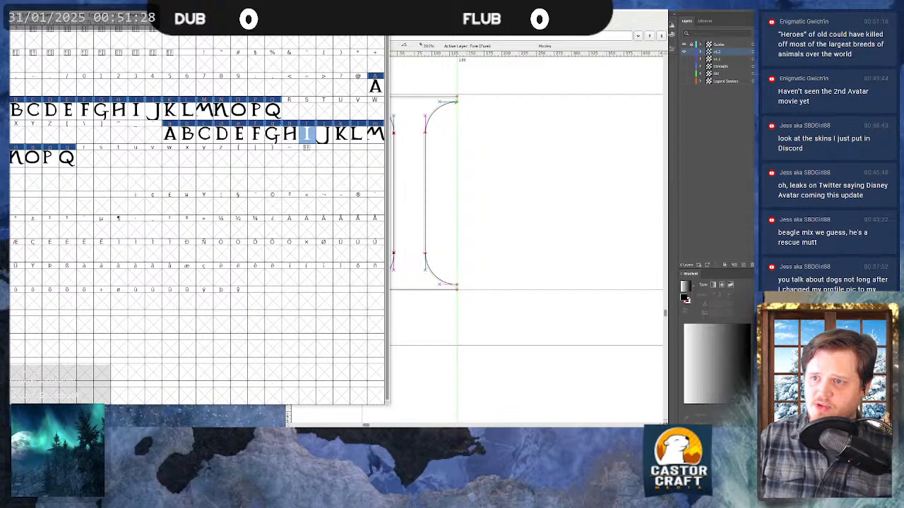
double_click(324, 137)
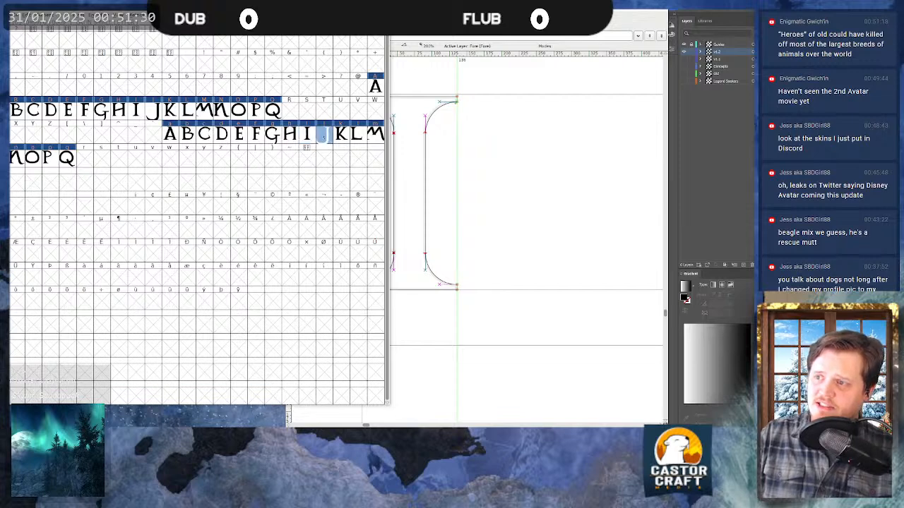
drag(613, 159, 572, 155)
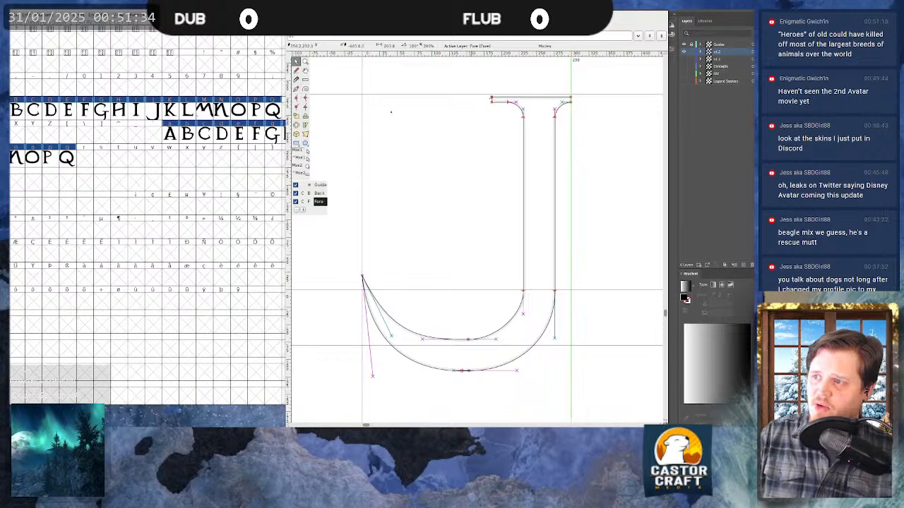
key(alt+Tab)
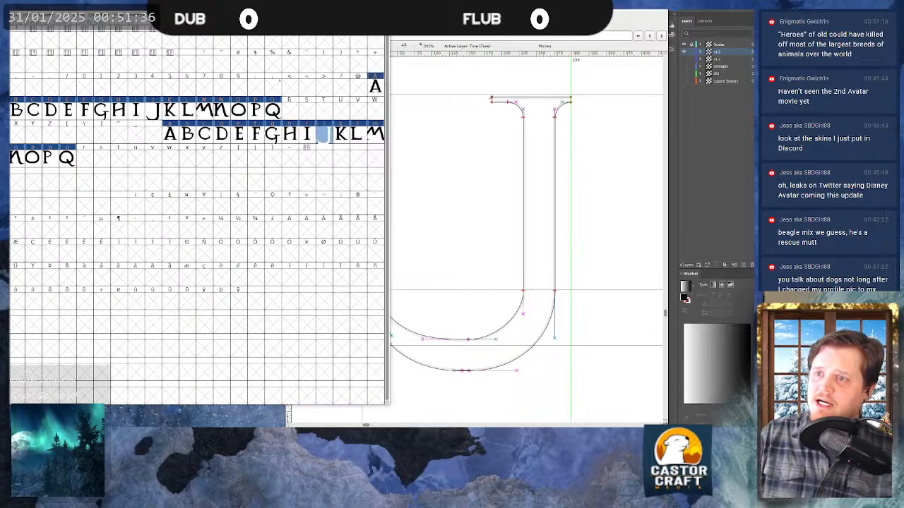
key(Right)
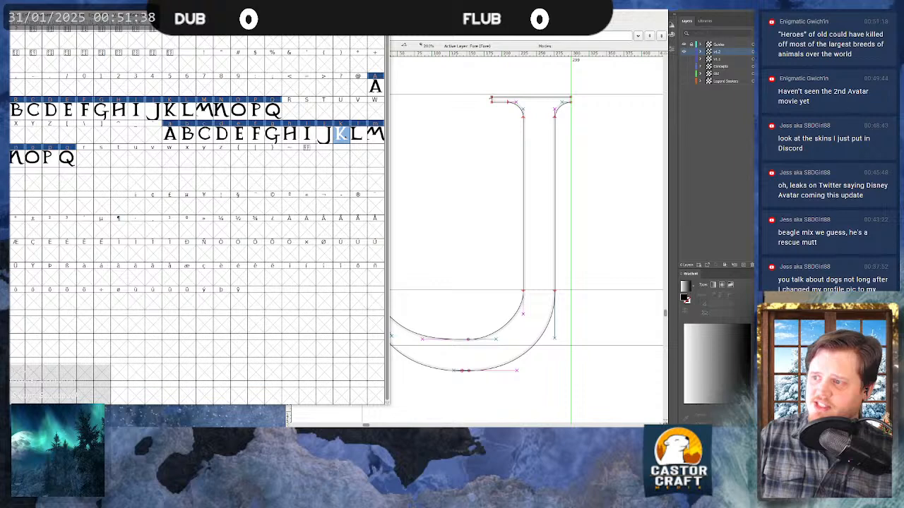
- Open the lowercase k glyph and set its advance width to 286, at the outline's right edge
key(Return)
click(562, 154)
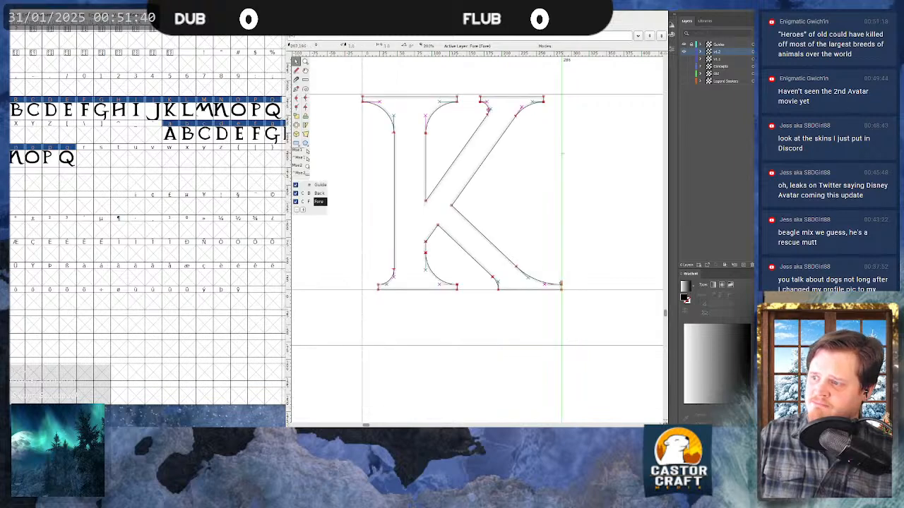
key(alt+Tab)
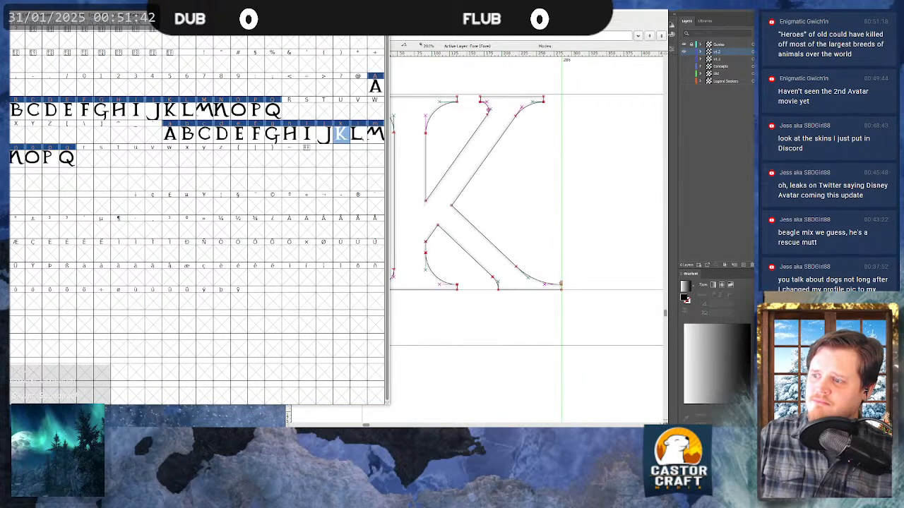
- Open the lowercase l glyph and adjust its advance-width line
key(Right)
key(Return)
drag(533, 184, 541, 188)
click(265, 83)
- Check the widths of the lowercase m and n glyphs, and set lowercase o's advance width to its outline's right edge
double_click(375, 133)
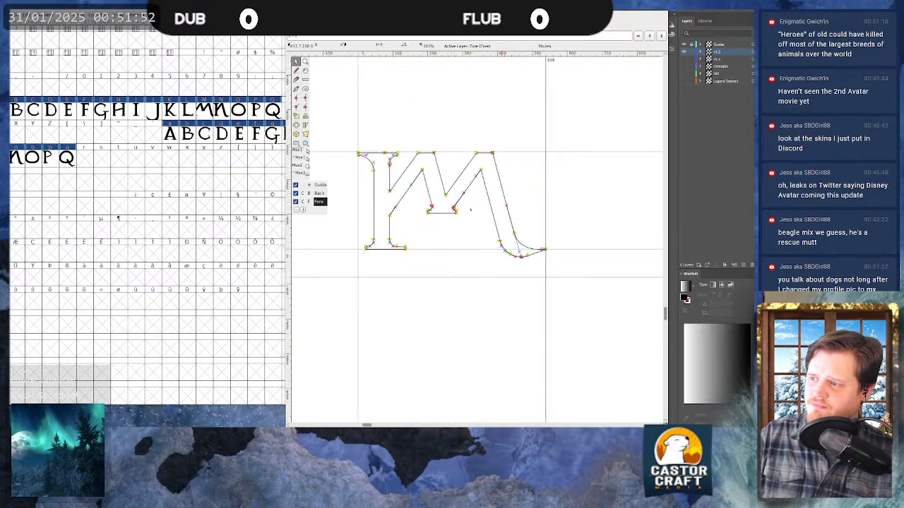
double_click(17, 156)
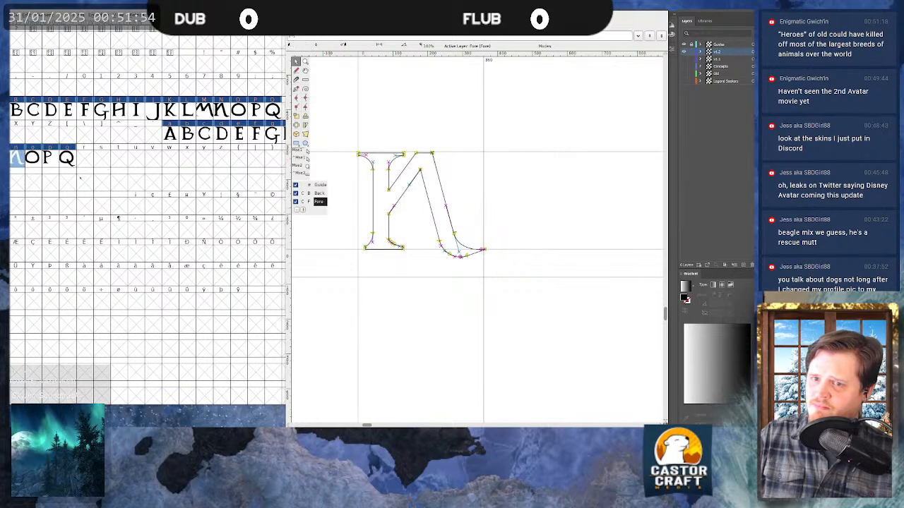
click(32, 157)
click(30, 161)
double_click(32, 157)
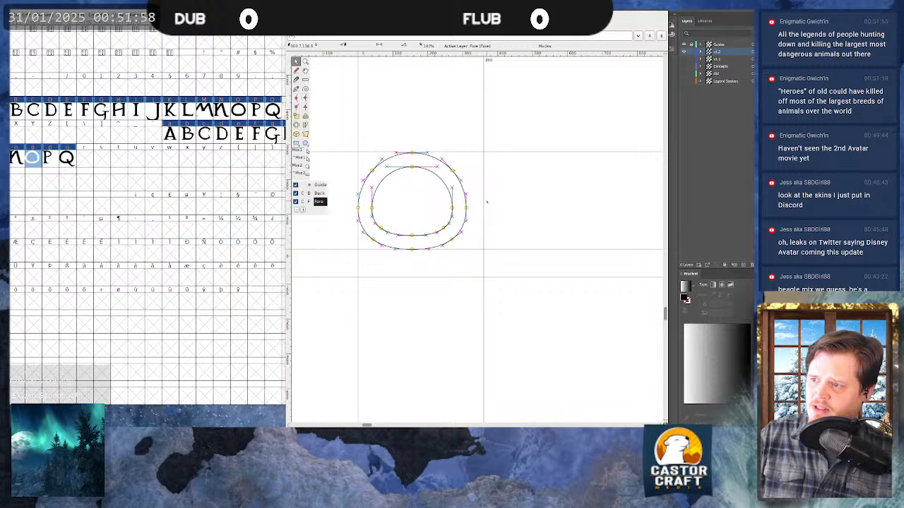
drag(484, 202, 466, 203)
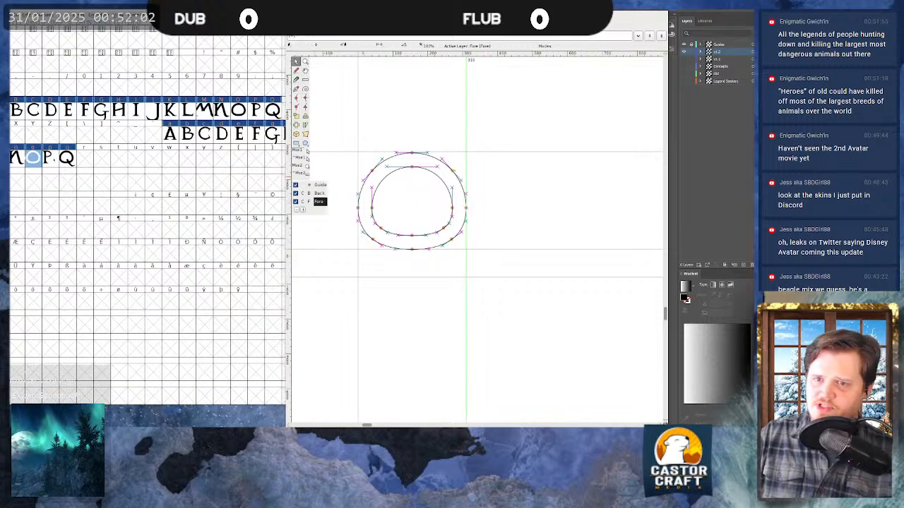
- Set the advance width of the lowercase p glyph to about 207 and of the lowercase q glyph to 312
key(ctrl+bracketright)
drag(482, 208, 429, 211)
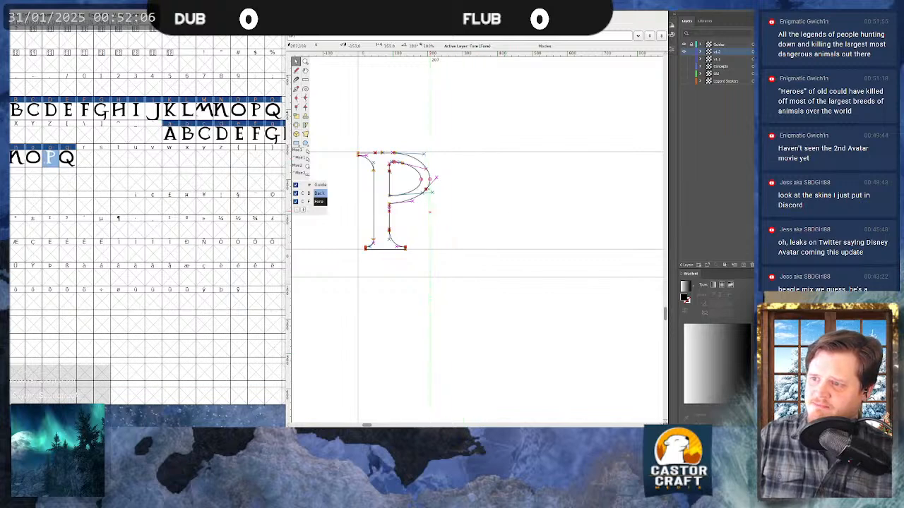
click(67, 157)
click(67, 157)
double_click(67, 157)
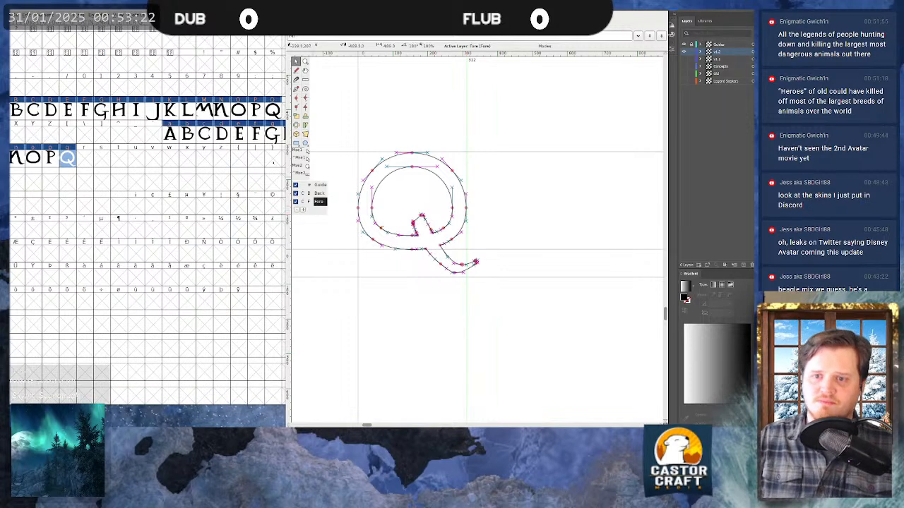
- Import LS_Font_v1.0_Letter R.svg into the empty uppercase R glyph
key(alt+Tab)
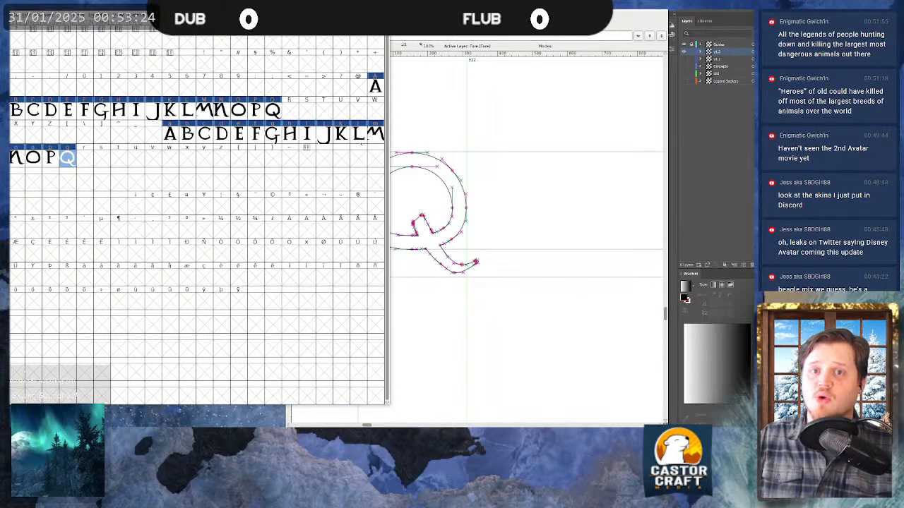
double_click(290, 110)
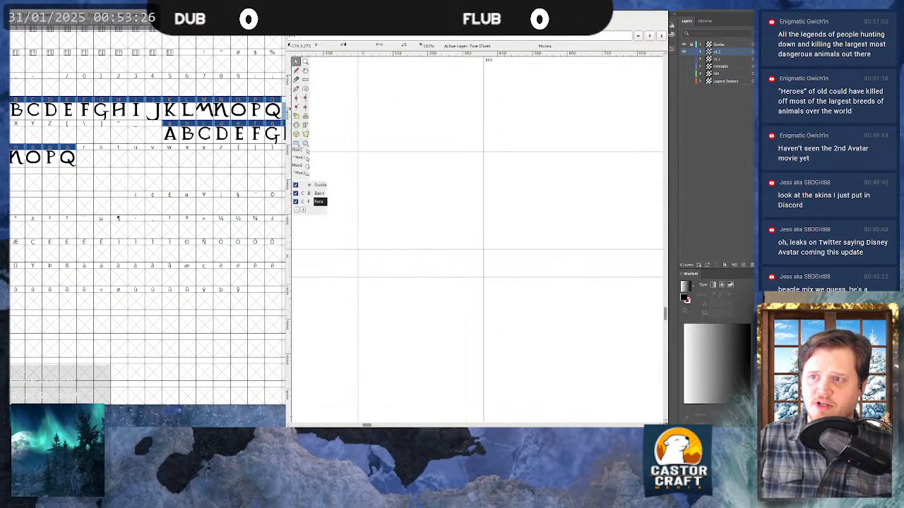
key(ctrl+shift+i)
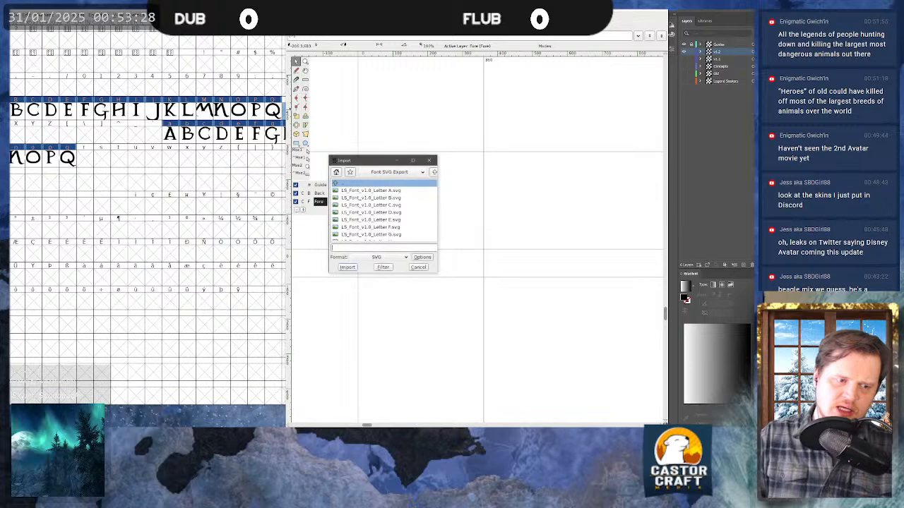
scroll(394, 227, down, 8)
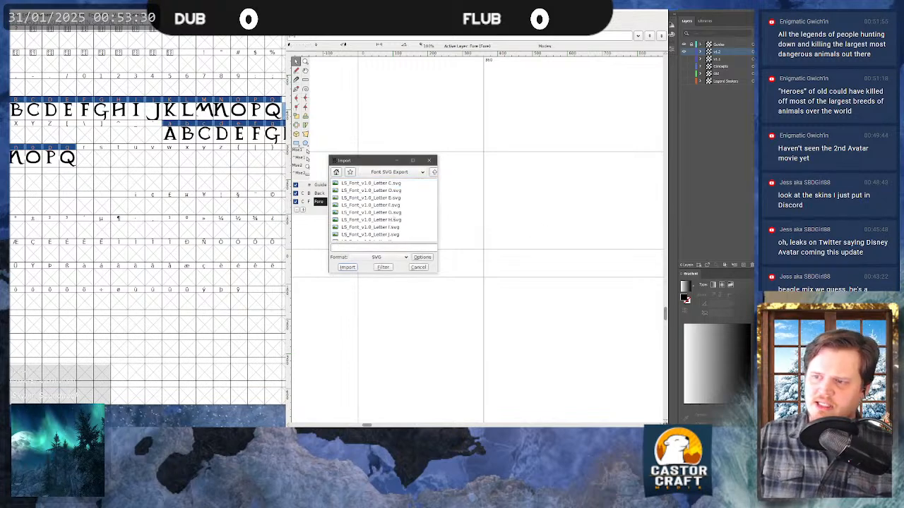
scroll(394, 227, down, 2)
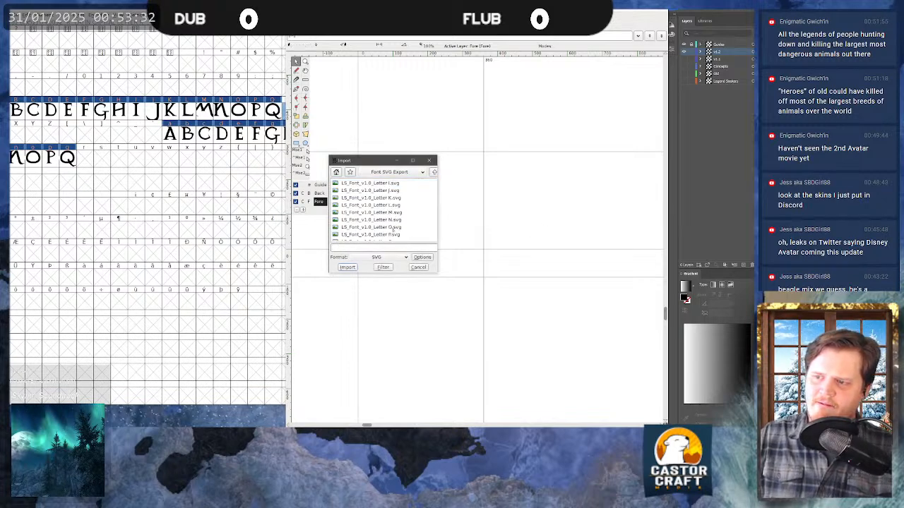
scroll(385, 209, down, 1)
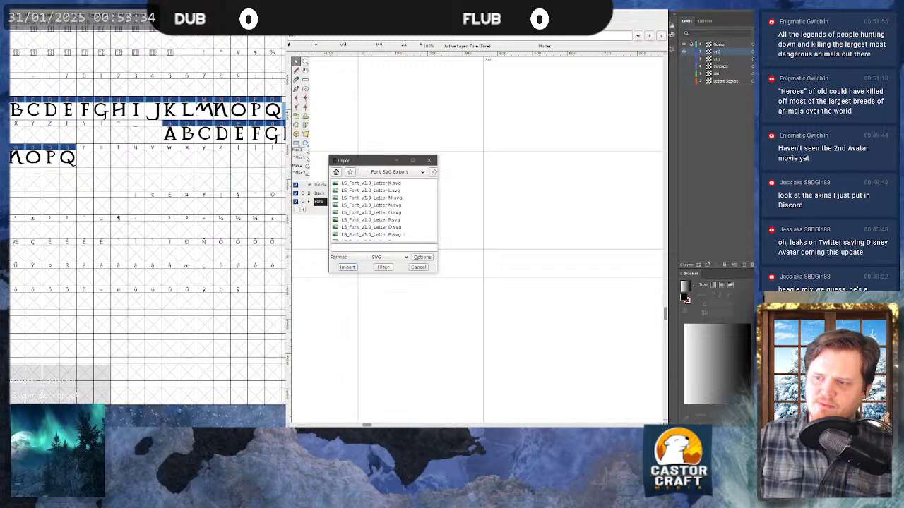
click(402, 234)
click(346, 266)
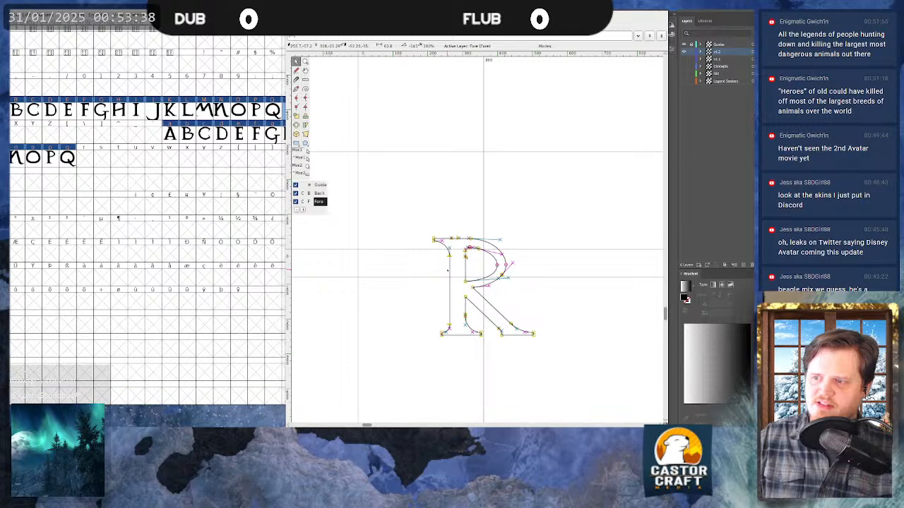
- Move the imported R outline so its left edge meets the zero line and its feet sit at the baseline
drag(433, 241, 358, 154)
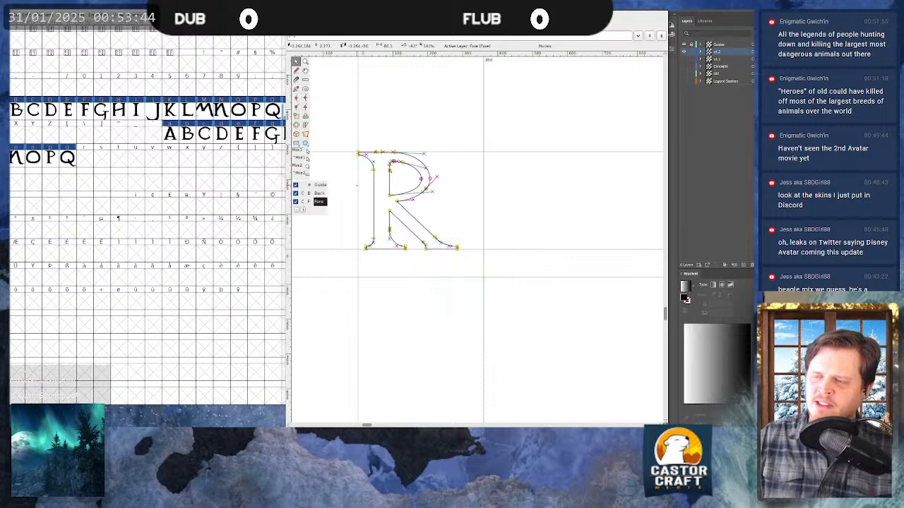
scroll(356, 186, up, 3)
scroll(372, 206, down, 2)
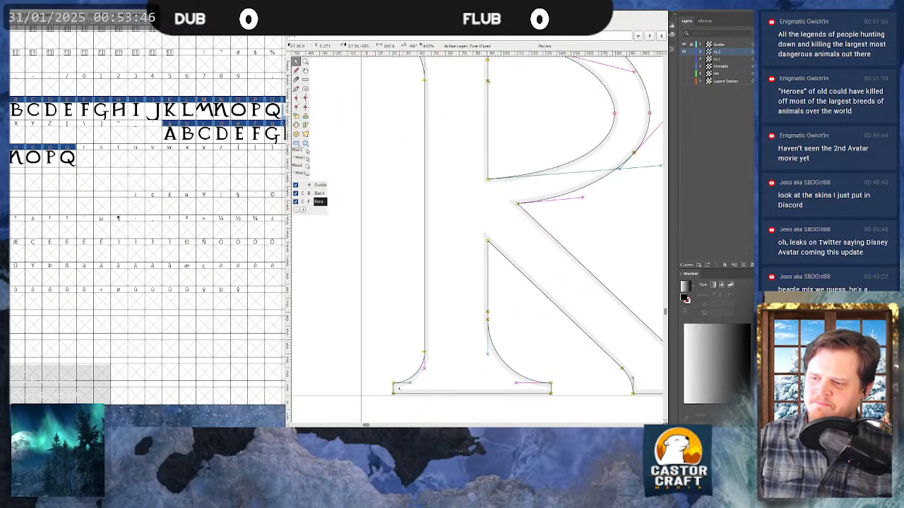
scroll(512, 226, down, 3)
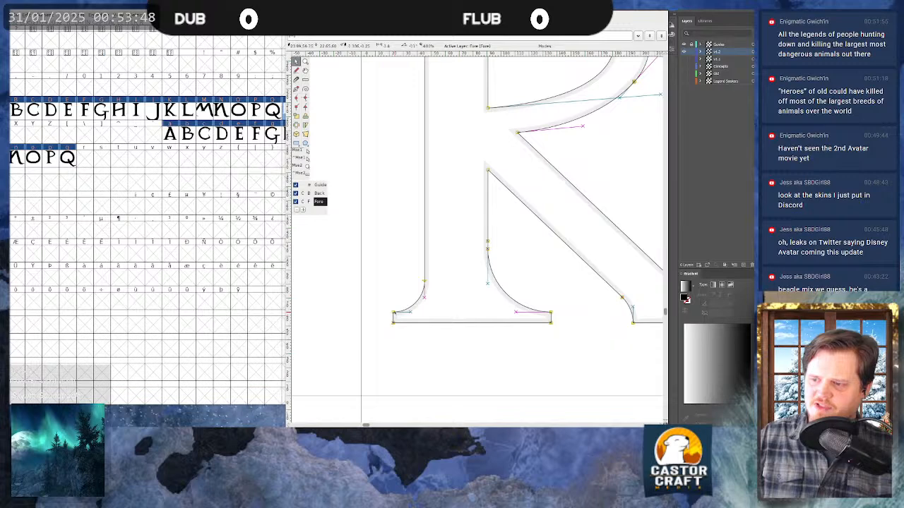
drag(395, 313, 394, 386)
scroll(386, 235, up, 4)
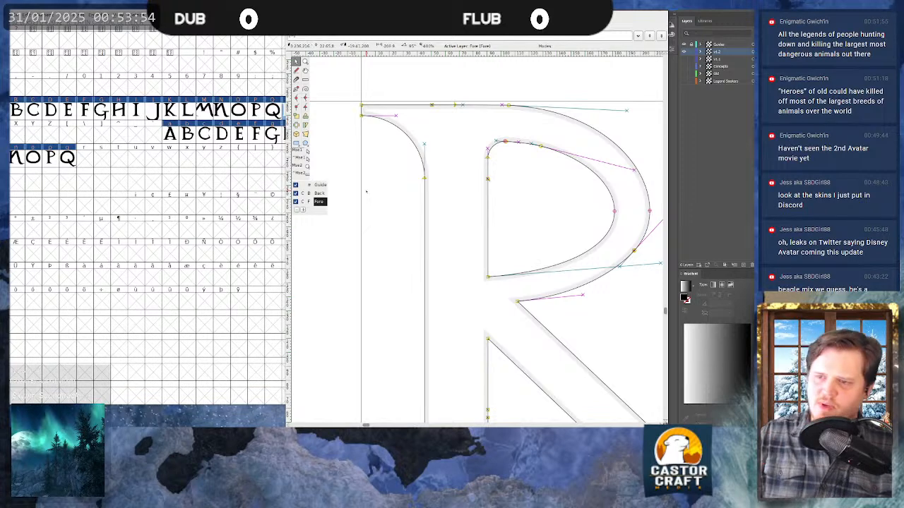
- Set the uppercase R's advance width to 286, aligned with the right end of its leg
key(alt+Tab)
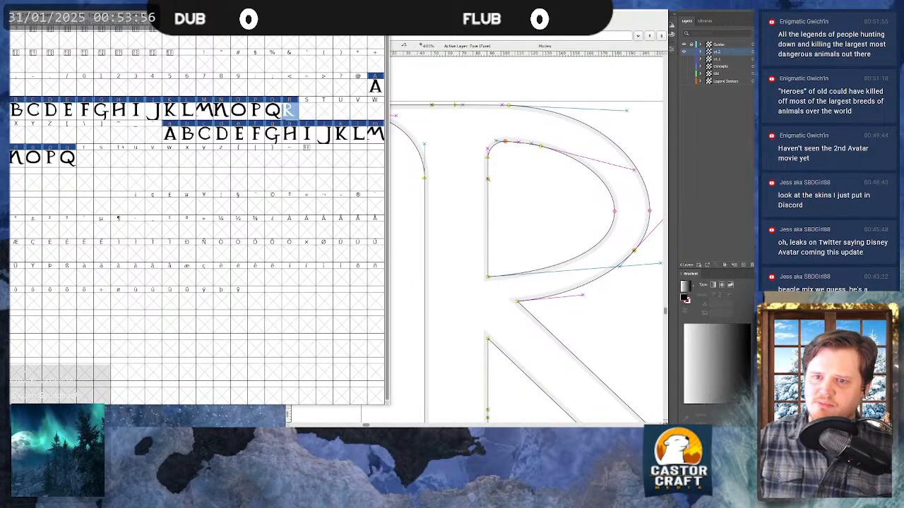
key(alt+Tab)
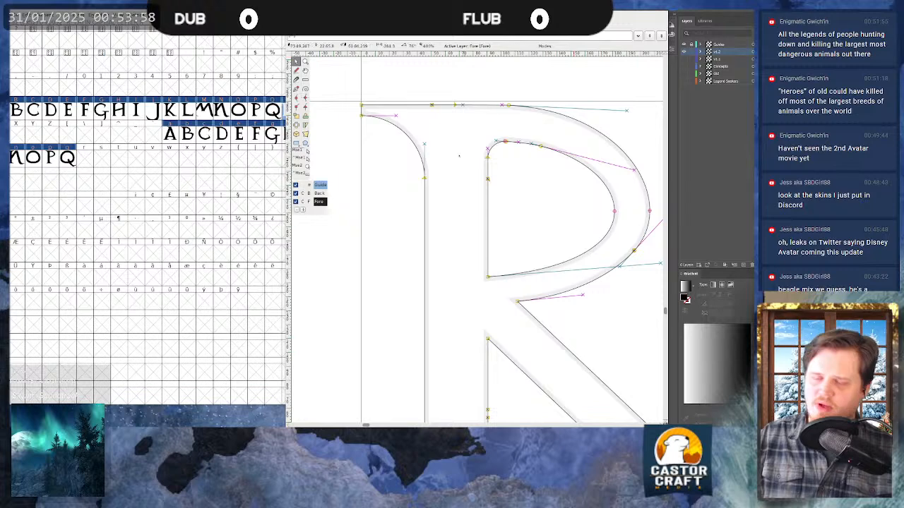
scroll(413, 227, down, 3)
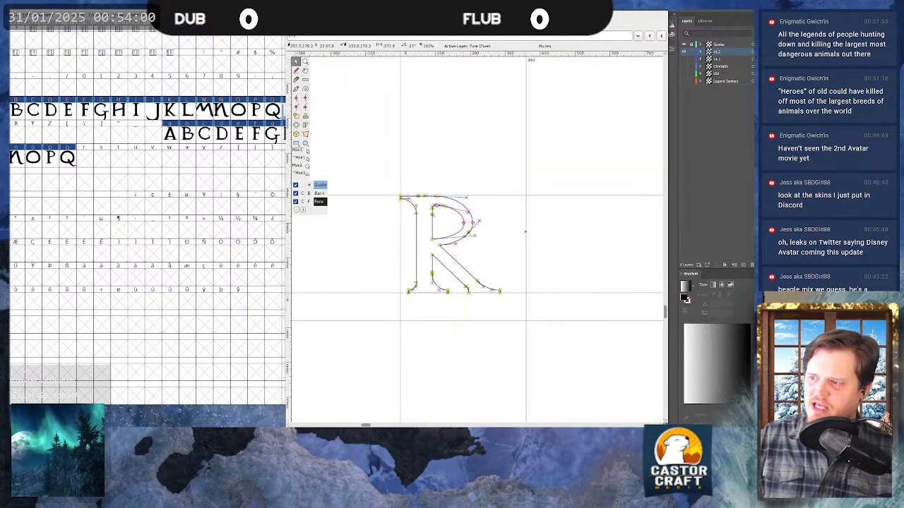
drag(524, 231, 500, 238)
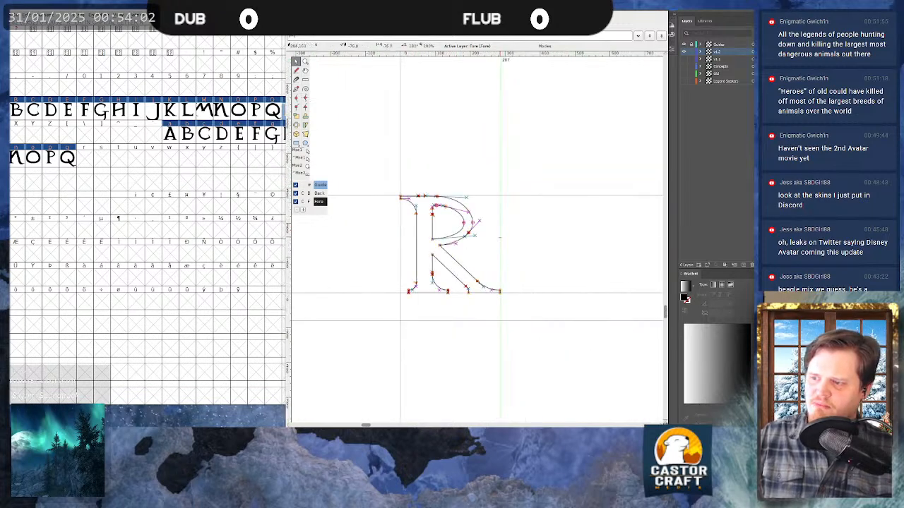
scroll(495, 286, up, 4)
scroll(495, 286, down, 1)
mouse_move(505, 282)
mouse_down()
mouse_move(527, 281)
mouse_move(502, 285)
mouse_up()
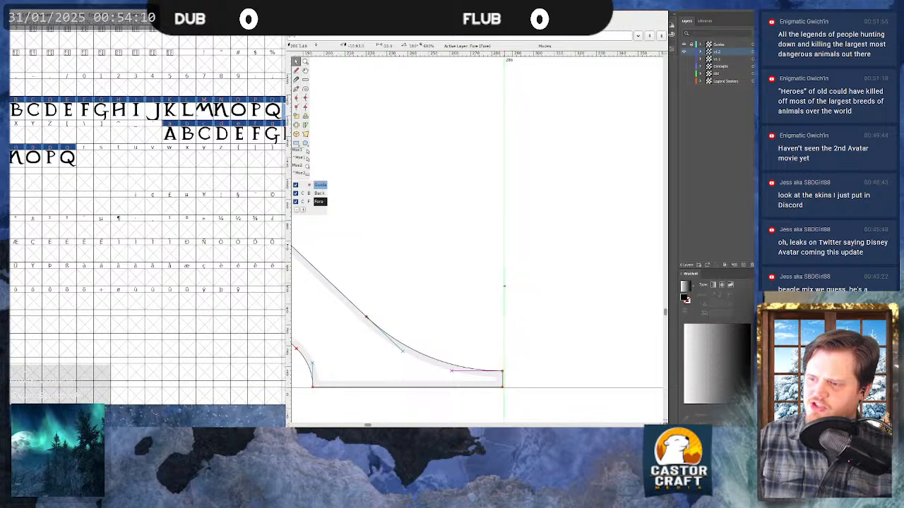
scroll(502, 286, down, 3)
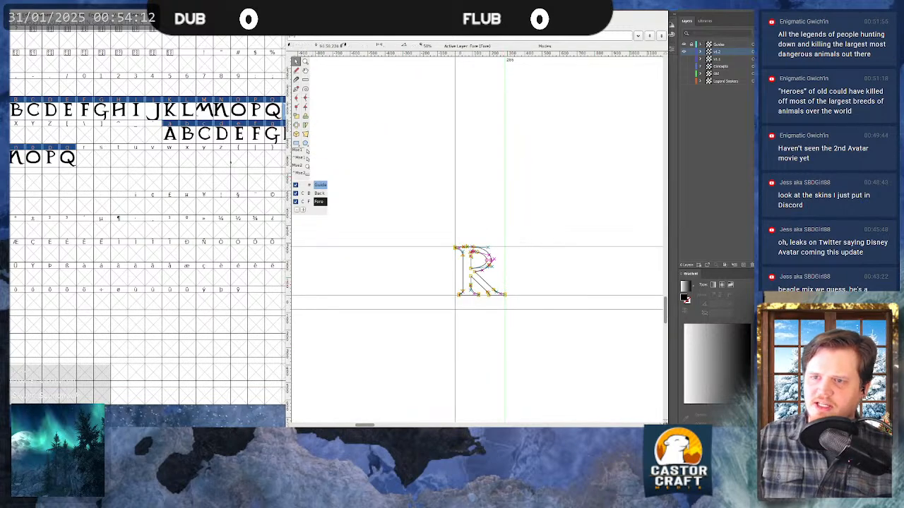
- Paste the R outline with its 286 width into the empty lowercase r glyph
double_click(88, 160)
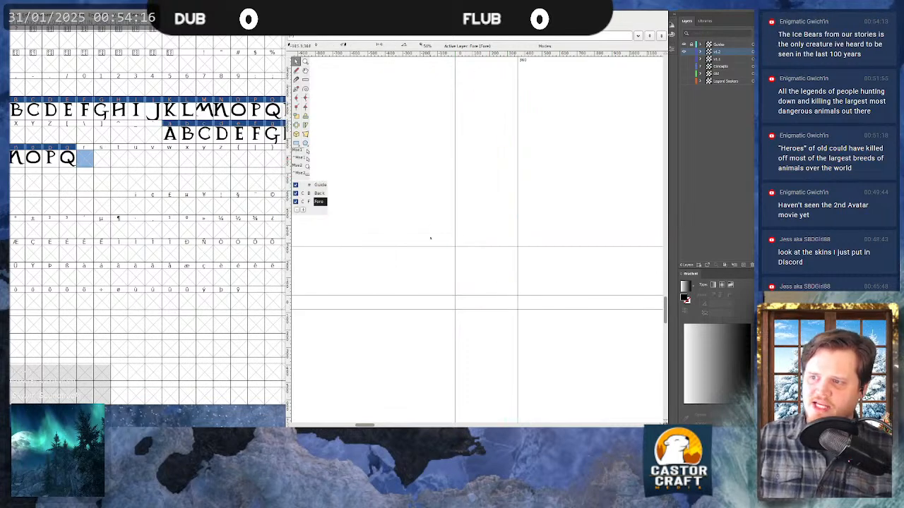
key(ctrl+v)
scroll(462, 247, up, 2)
scroll(463, 246, up, 3)
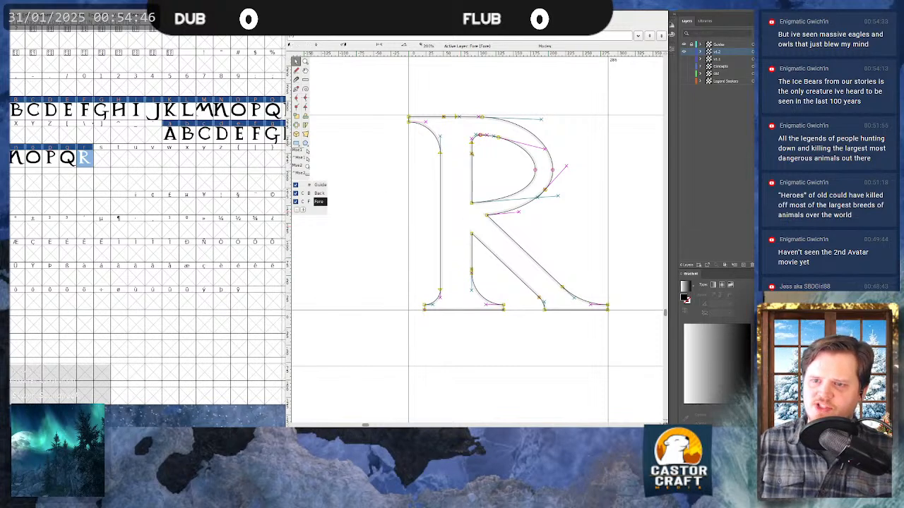
- Import LS_Font_v1.0_Letter S.svg into the empty uppercase S glyph
key(alt+Tab)
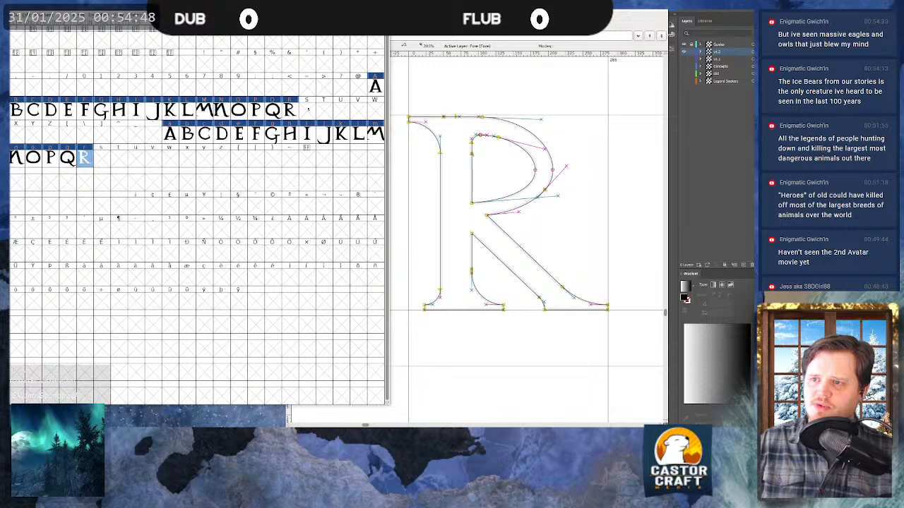
double_click(307, 108)
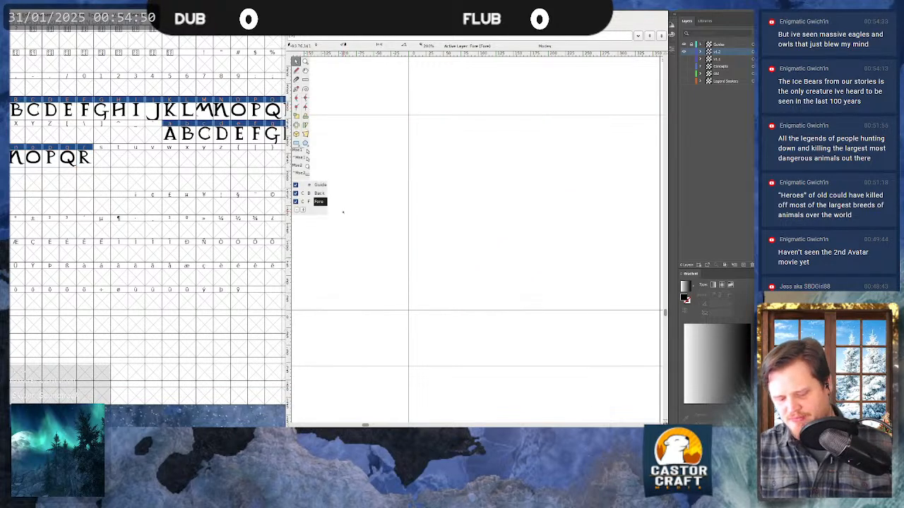
key(ctrl+shift+i)
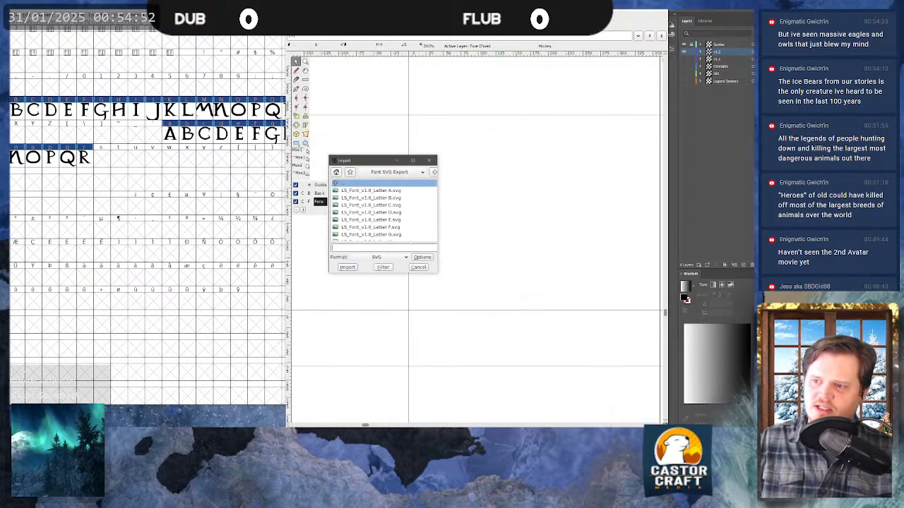
click(401, 214)
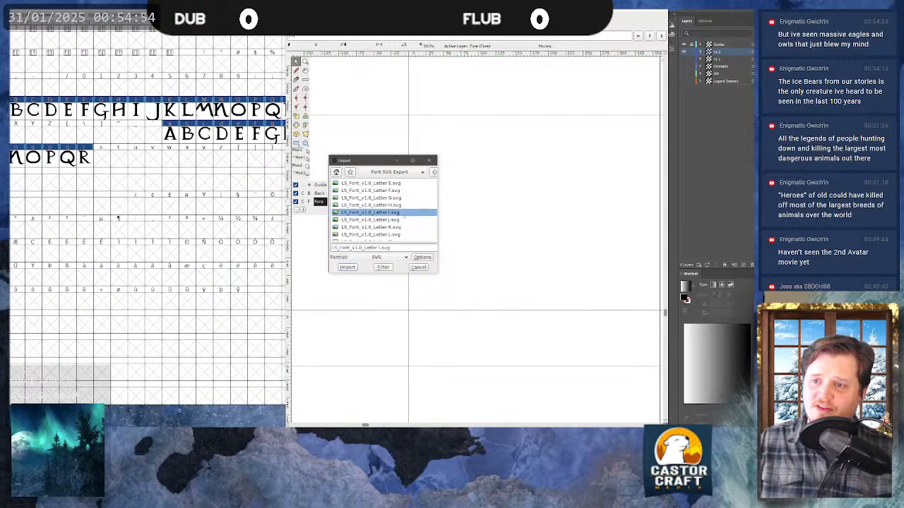
scroll(383, 209, down, 3)
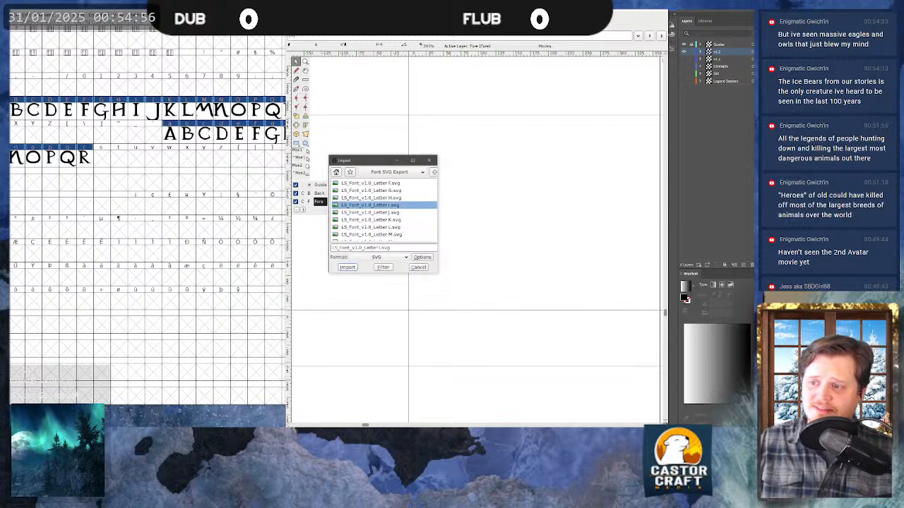
scroll(384, 208, down, 1)
scroll(397, 214, down, 2)
click(398, 235)
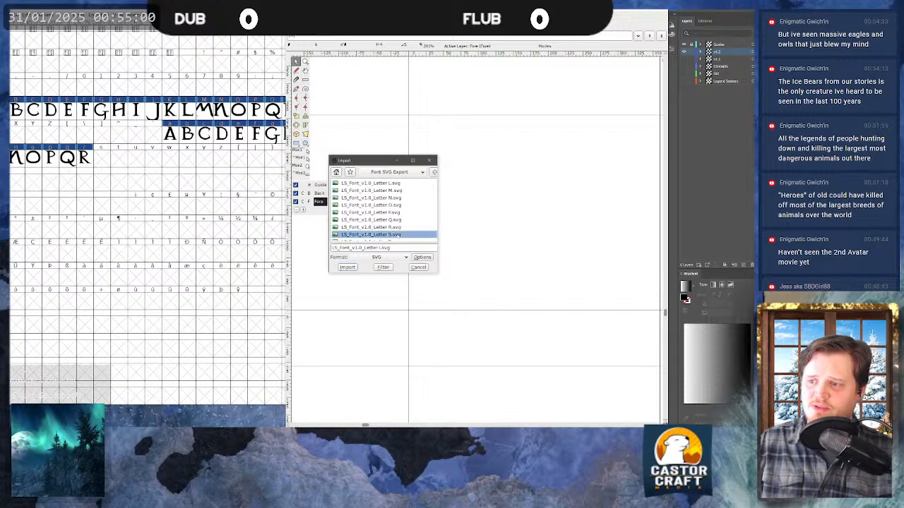
click(346, 267)
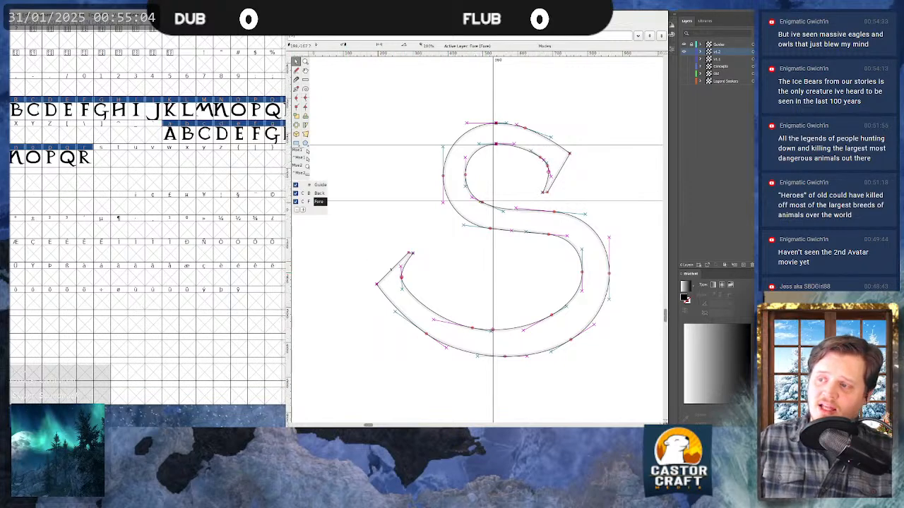
- Move the imported S outline so its left edge meets the zero line and its top sits at the upper guide
scroll(390, 266, down, 3)
key(ctrl+f)
key(ctrl+a)
scroll(510, 365, down, 2)
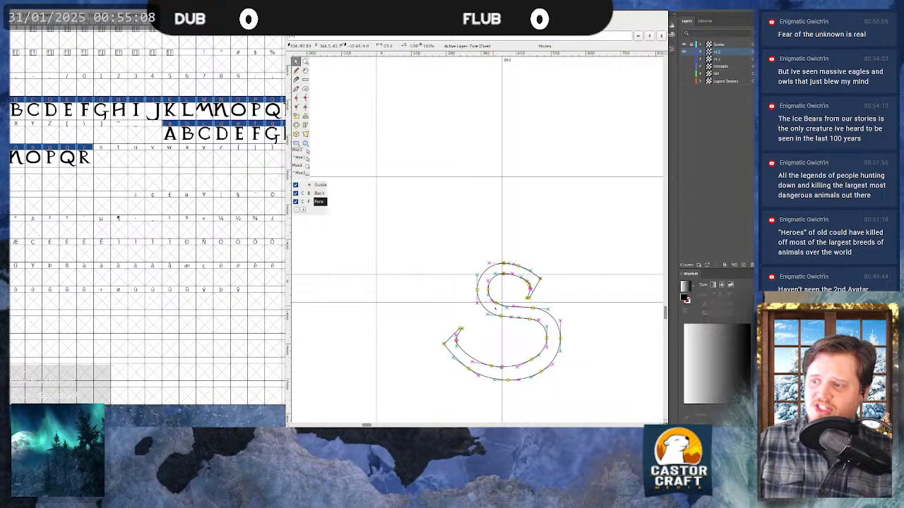
drag(500, 316, 436, 231)
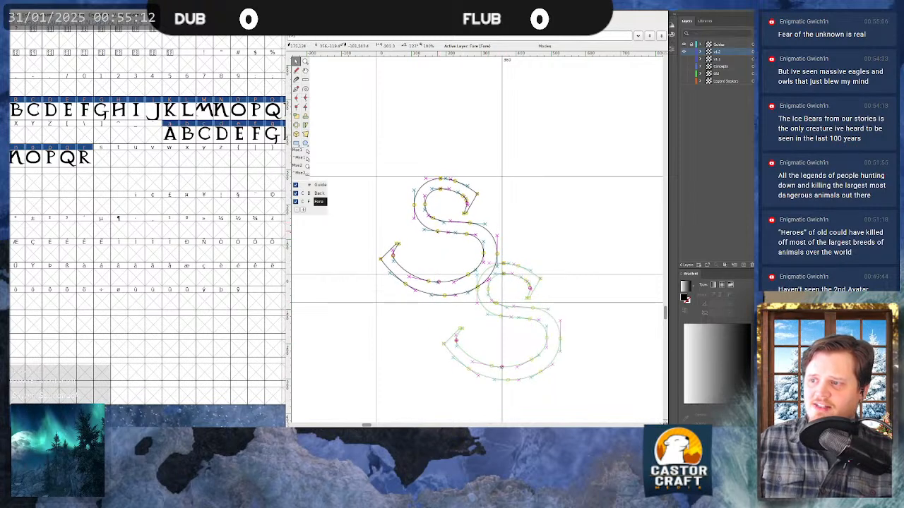
scroll(411, 243, up, 3)
scroll(411, 242, down, 1)
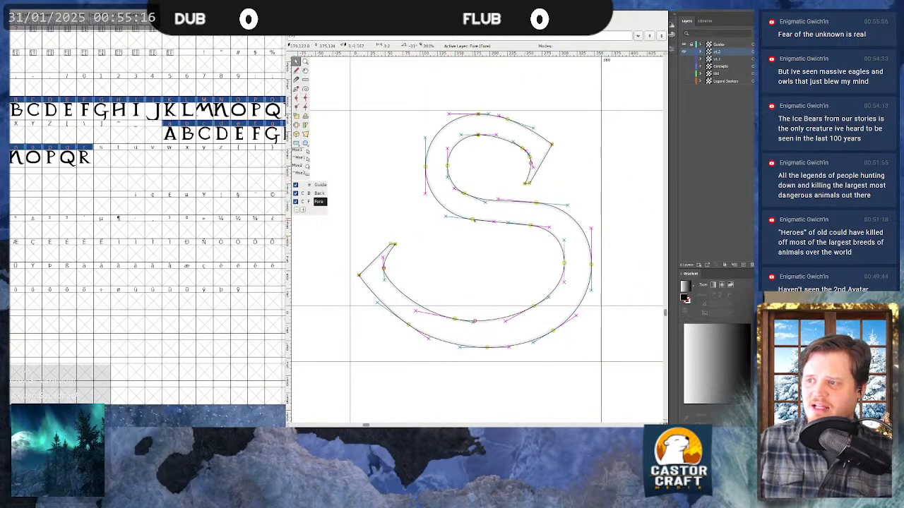
drag(473, 220, 464, 218)
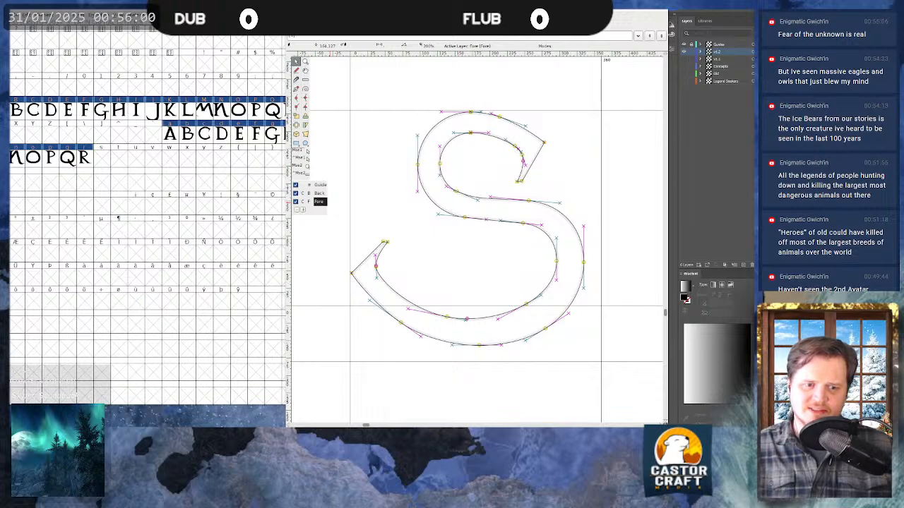
- Switch to Discord and examine the four animal-based skin images posted in the games channel
key(alt+Tab)
click(201, 191)
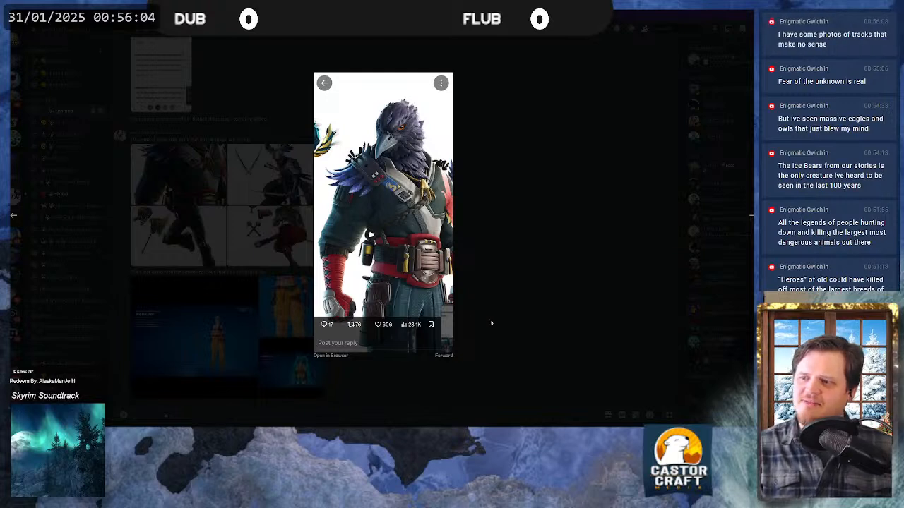
key(Right)
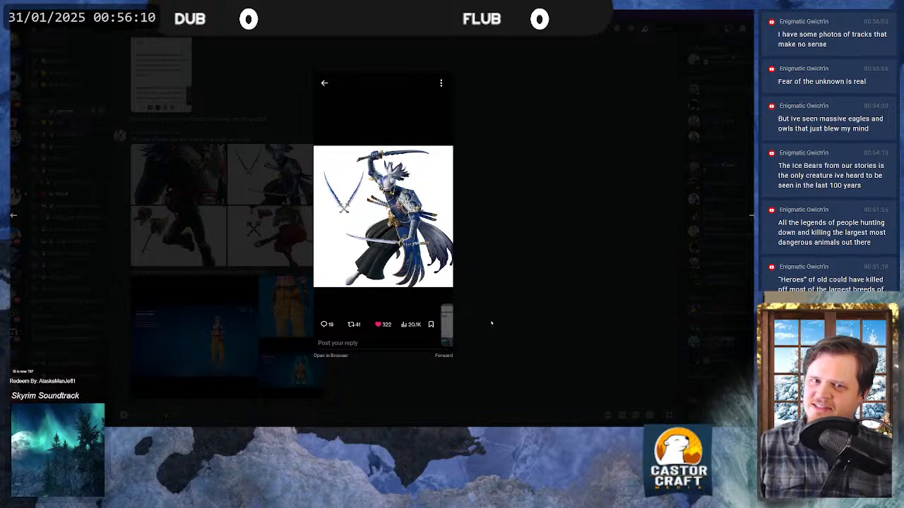
key(Right)
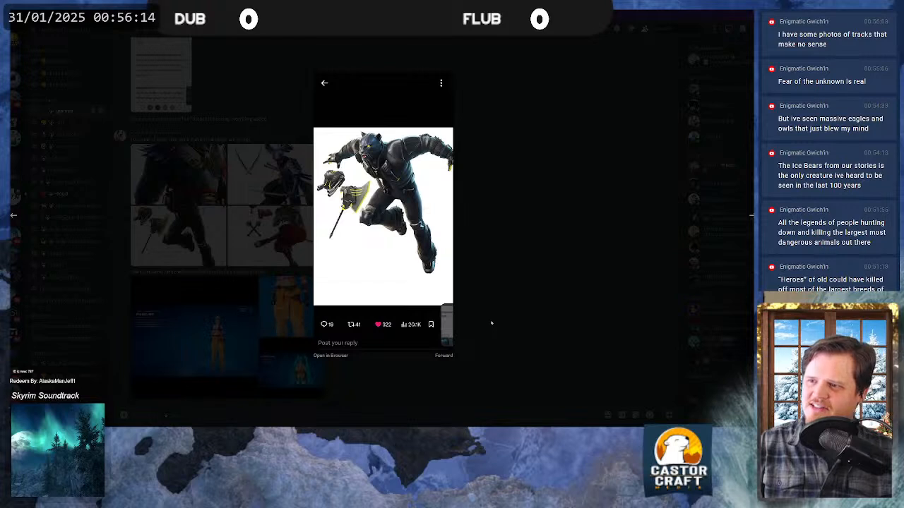
key(Right)
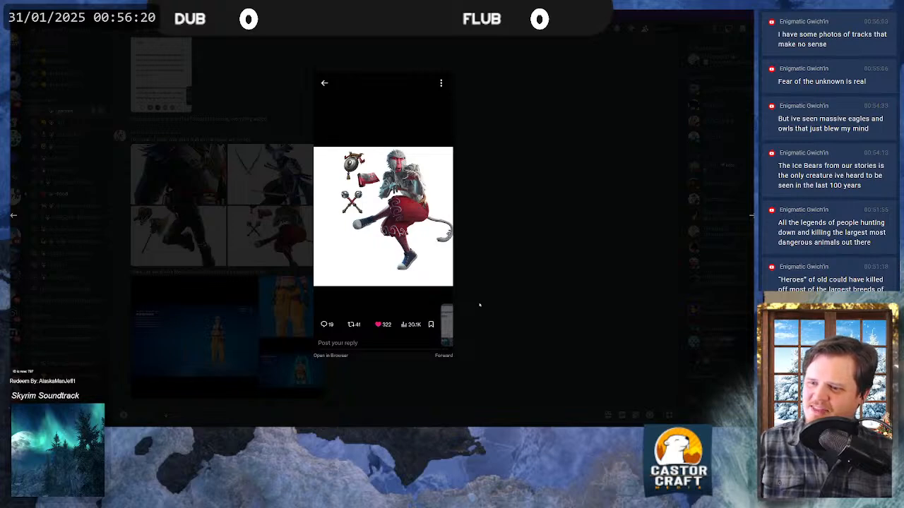
click(479, 305)
- Examine the three skin images in the channel's last post, including Pawline, and return to the font editor
scroll(478, 305, up, 3)
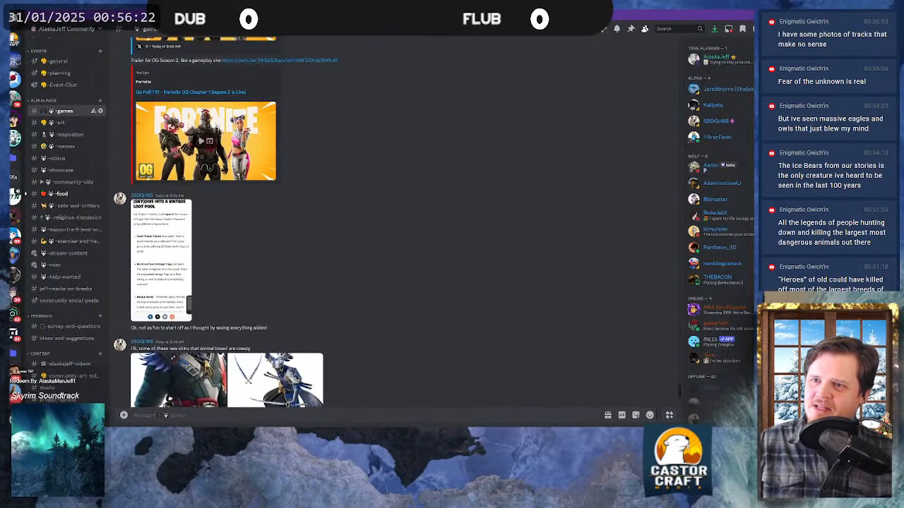
scroll(395, 223, down, 5)
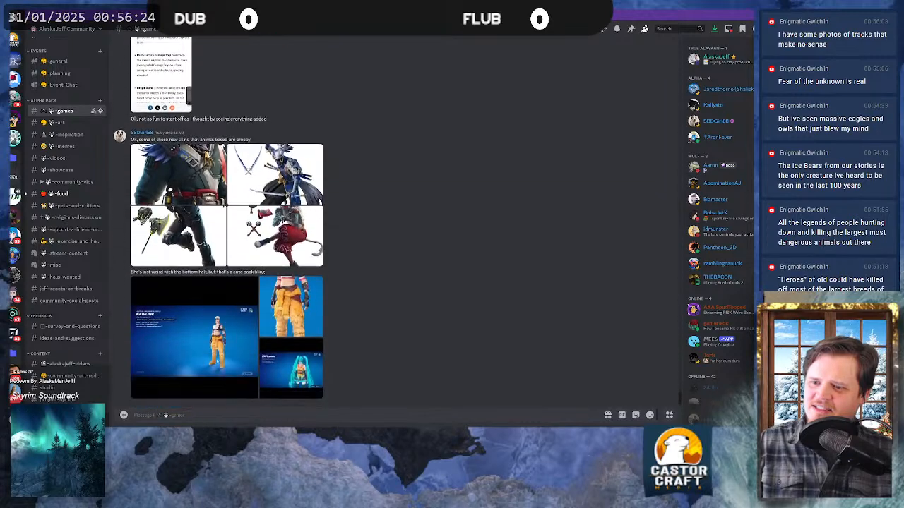
click(213, 349)
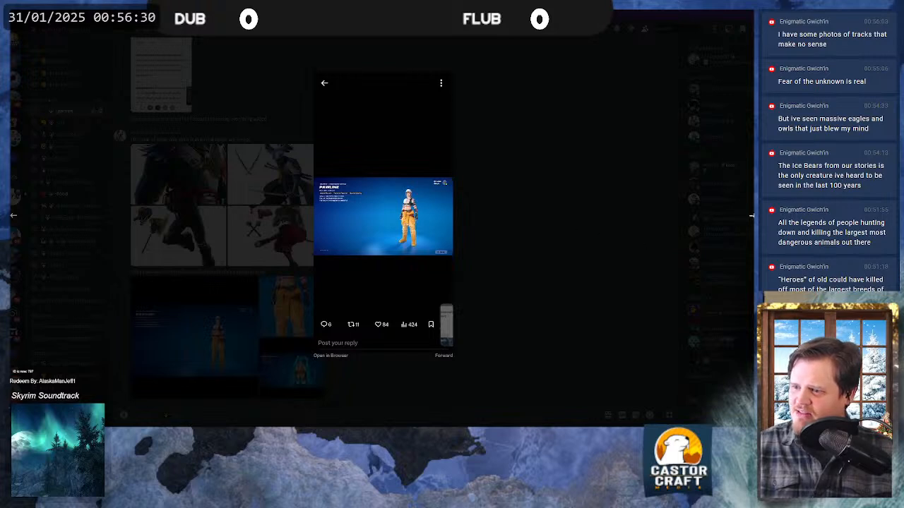
click(751, 216)
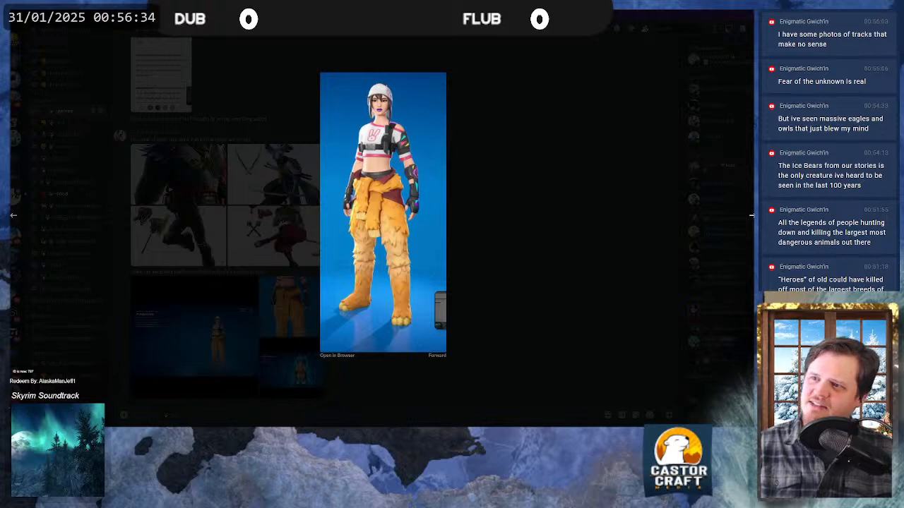
click(752, 216)
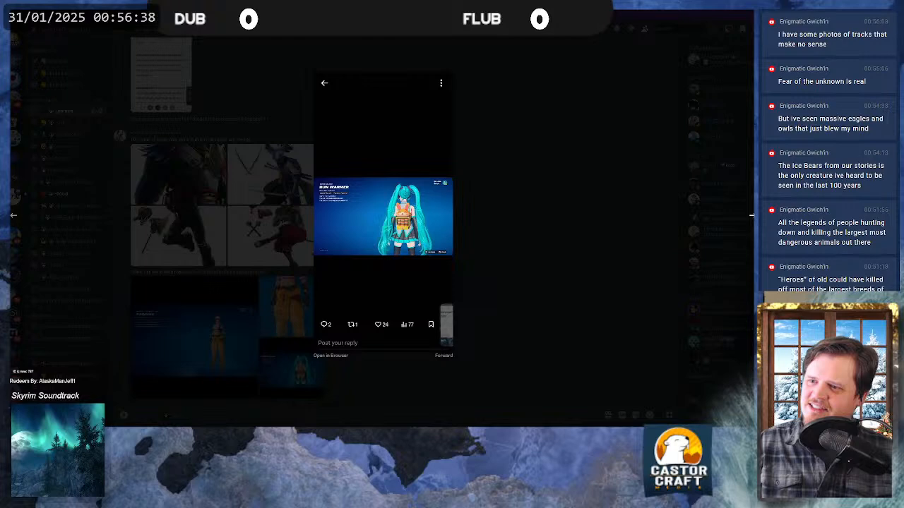
click(523, 240)
key(alt+Tab)
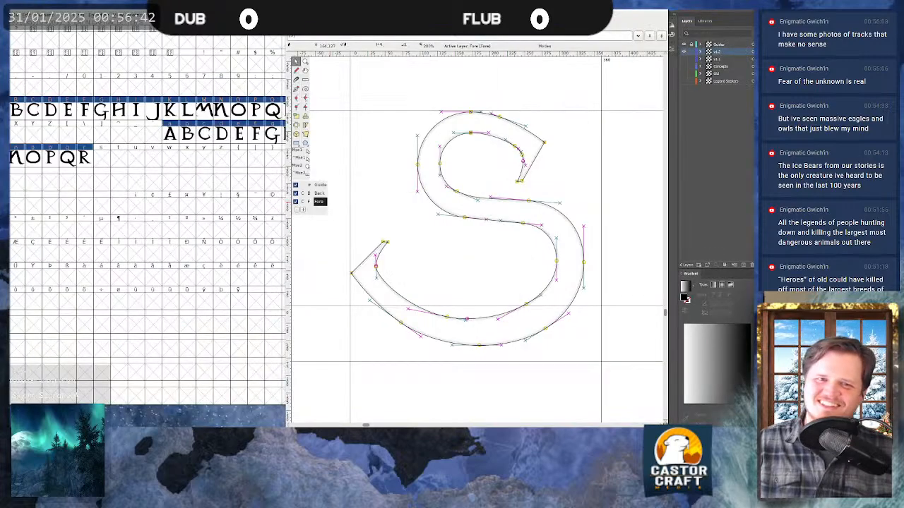
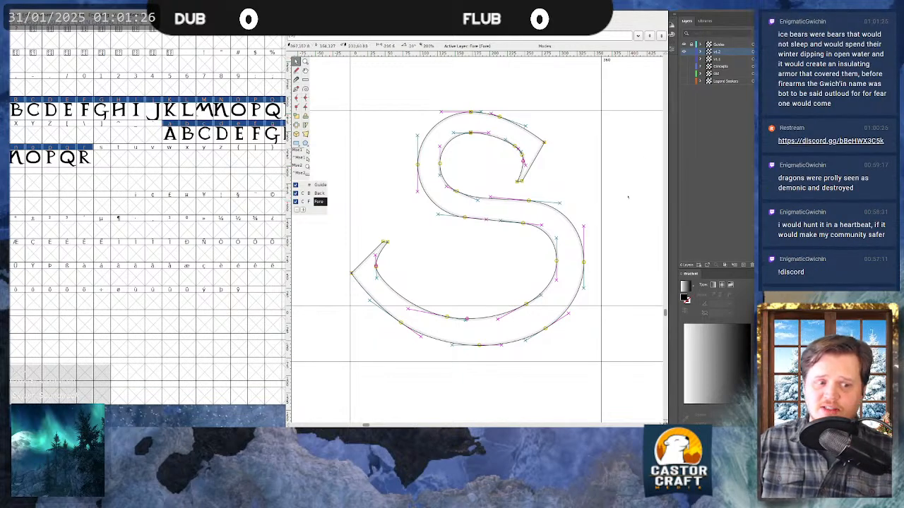
- Set the uppercase S's advance width to 334 and paste its outline with that width into the empty lowercase s glyph
drag(601, 204, 583, 213)
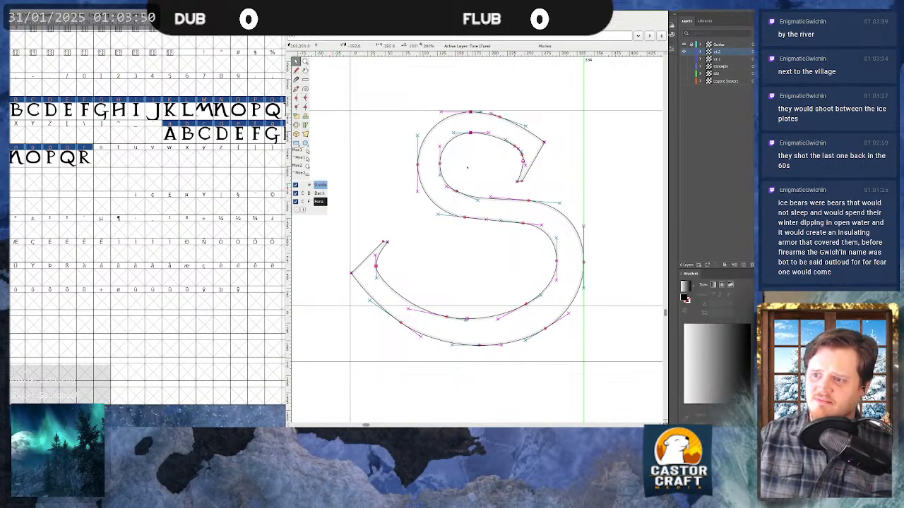
key(ctrl+a)
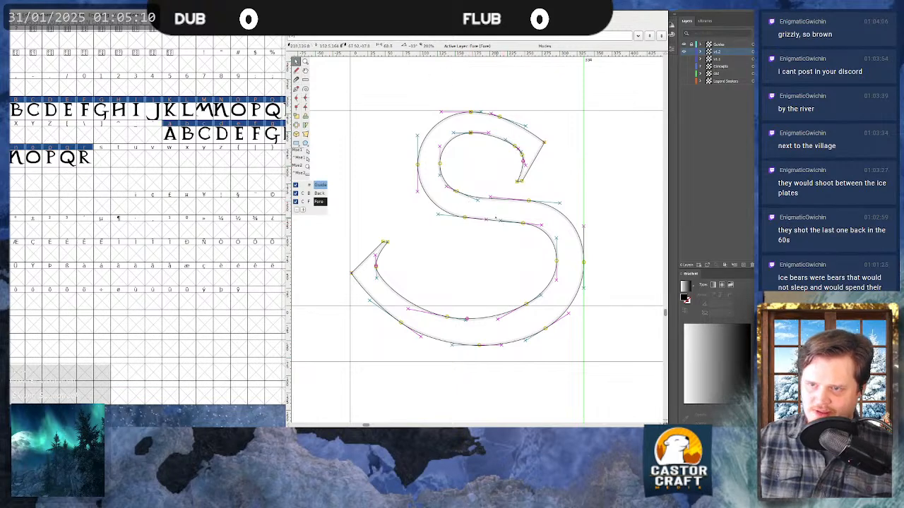
double_click(101, 157)
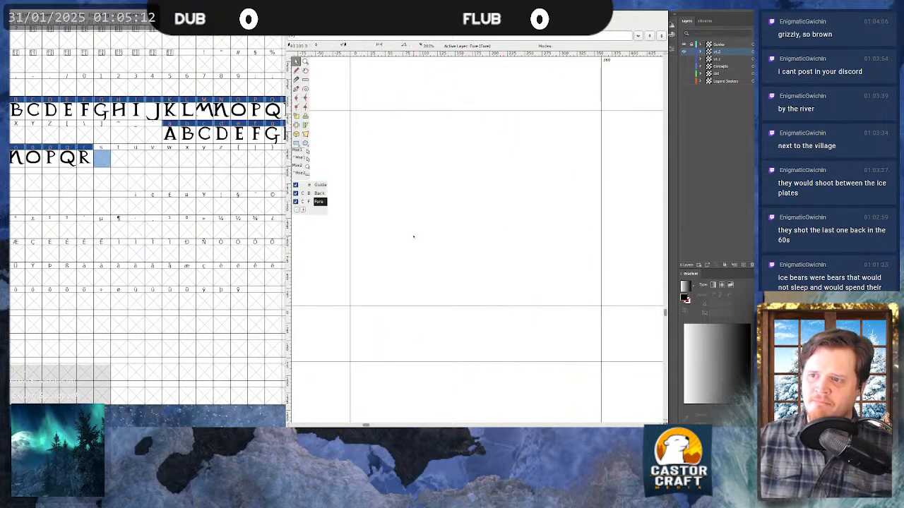
key(ctrl+v)
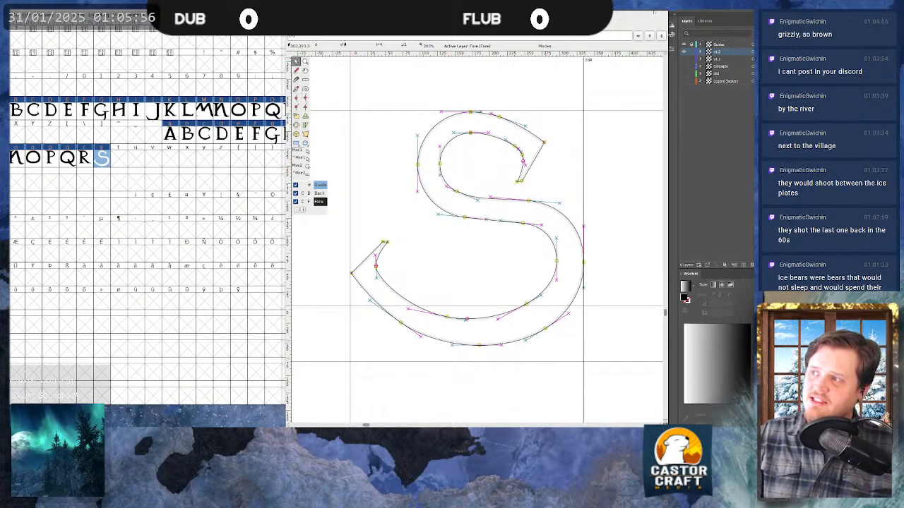
key(ctrl+w)
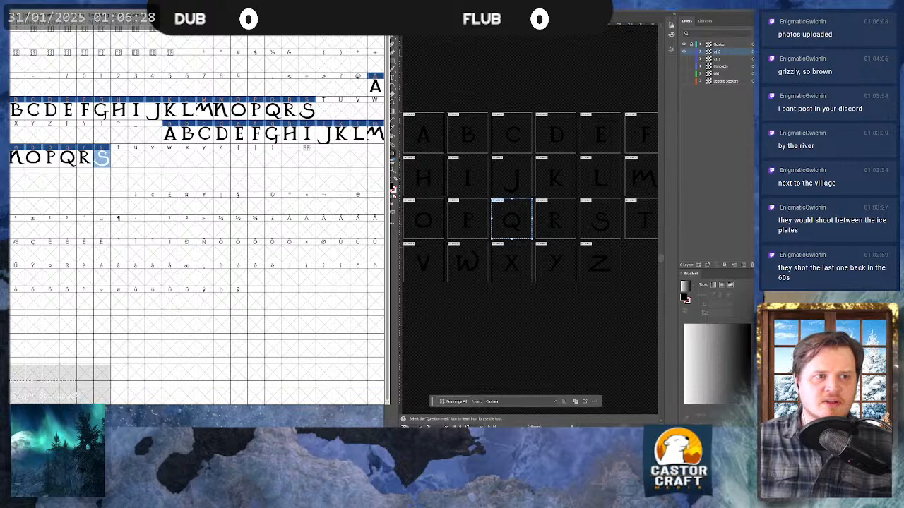
- Switch to the web browser, examine the uploaded photos of tracks in the gravel, and return to the font editor
drag(220, 13, 240, 10)
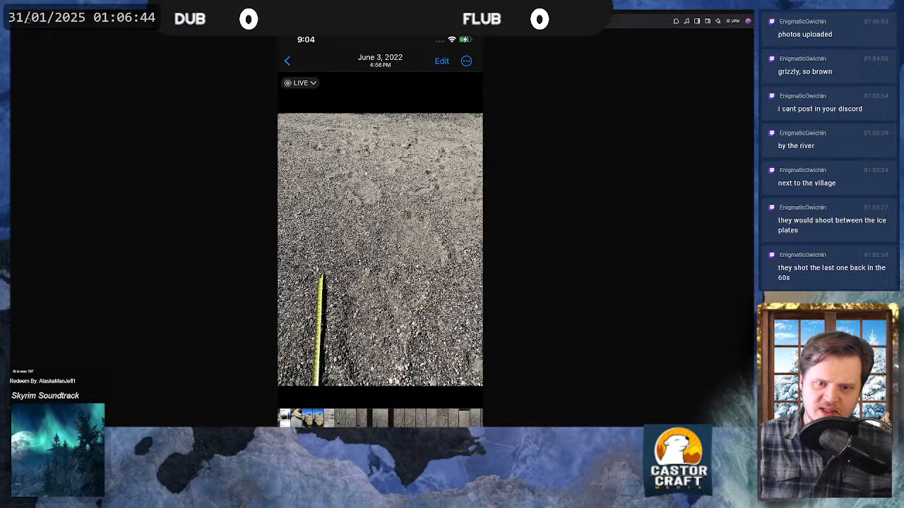
click(131, 11)
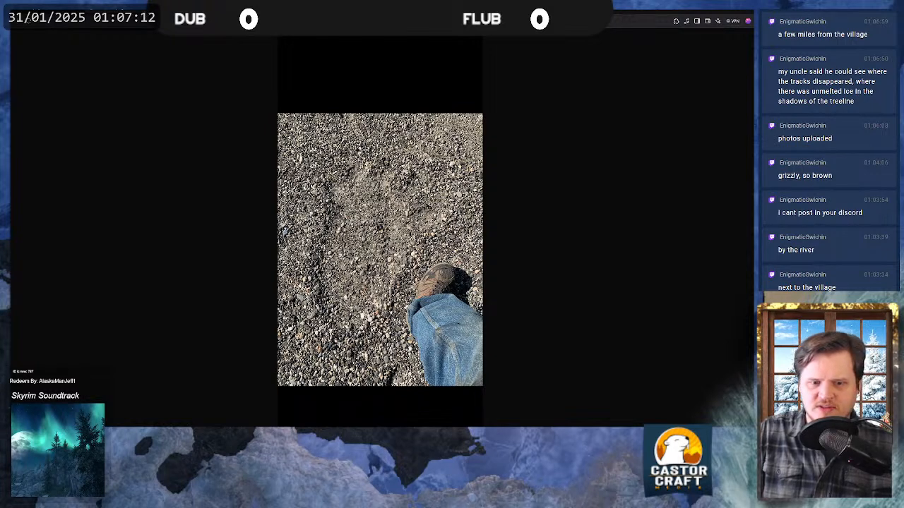
key(Right)
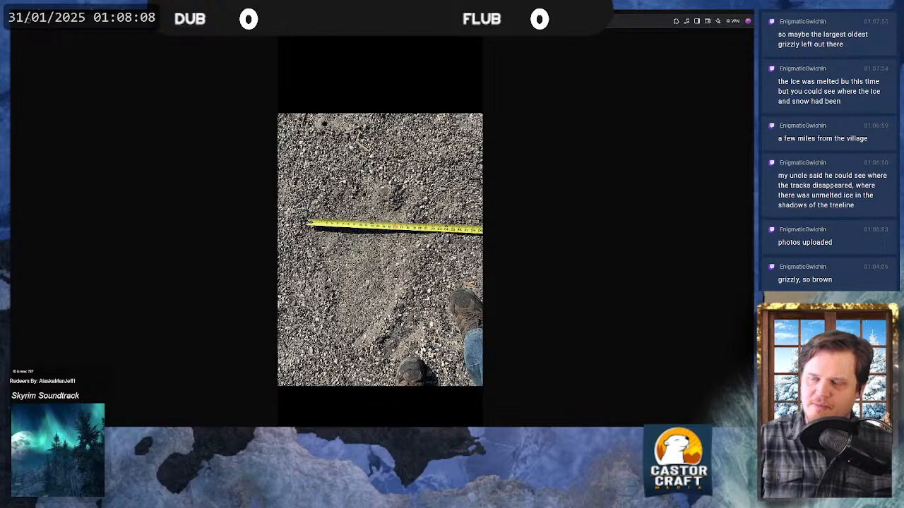
key(ctrl+Tab)
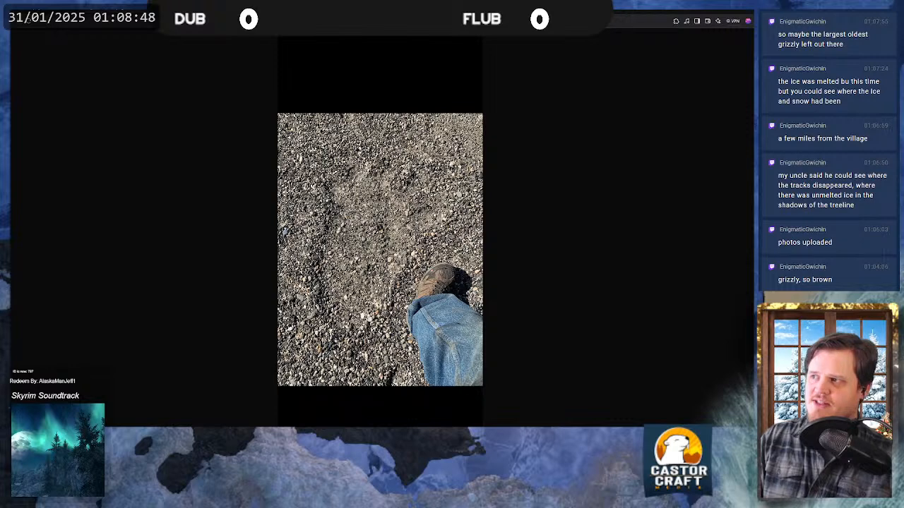
click(725, 12)
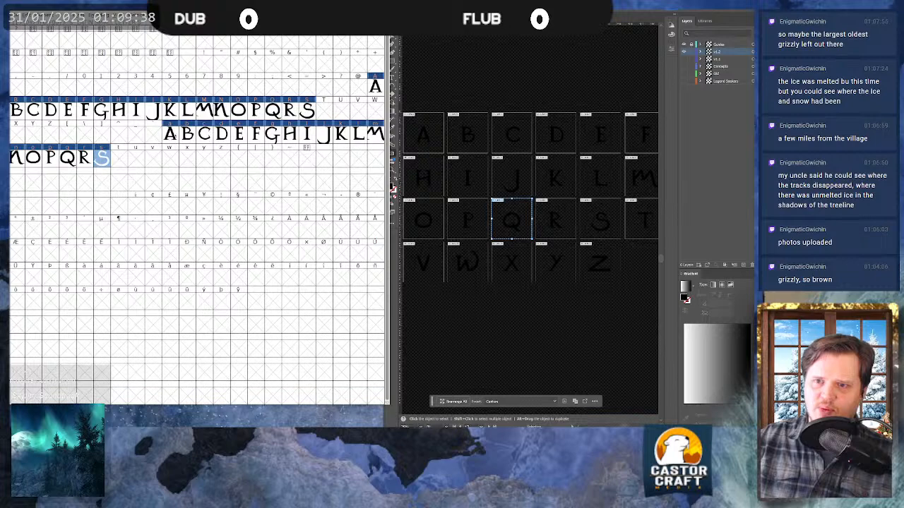
- Import LS_Font_v1.0_Letter T.svg into the empty uppercase T glyph
double_click(101, 159)
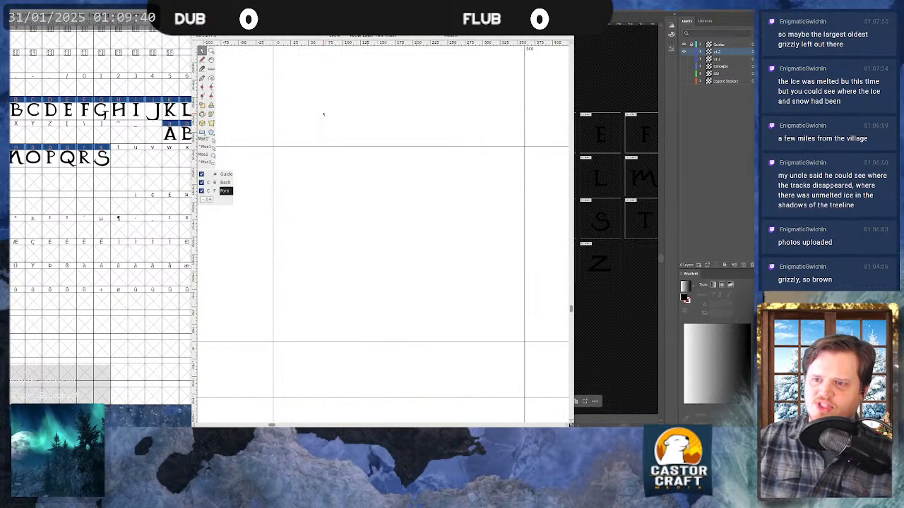
key(ctrl+shift+i)
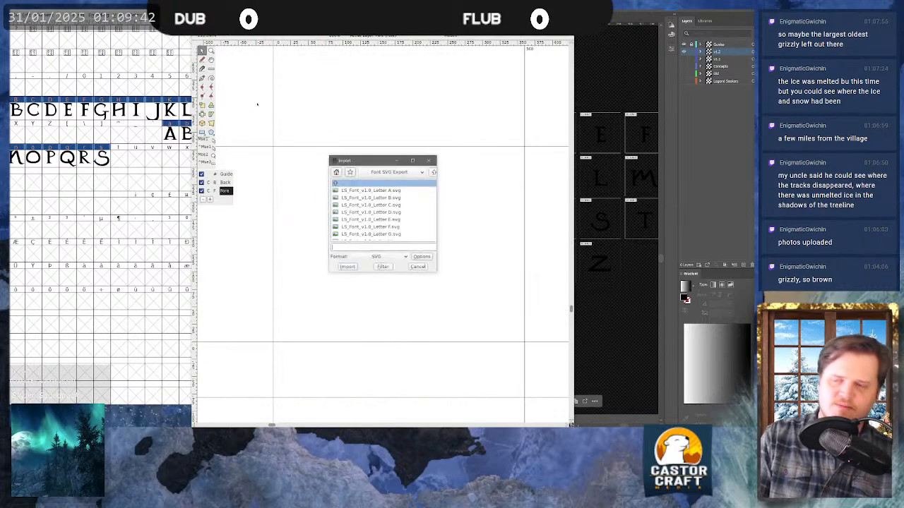
scroll(392, 221, down, 7)
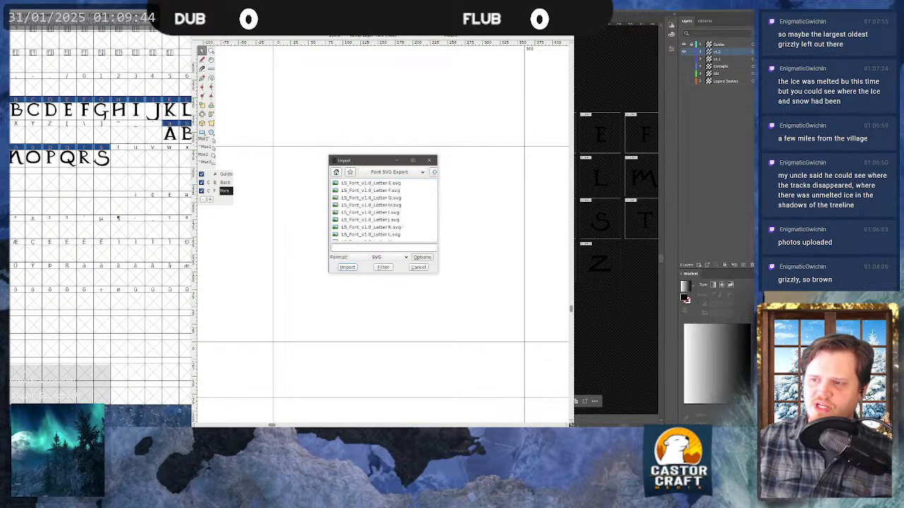
scroll(392, 221, down, 3)
scroll(392, 221, down, 2)
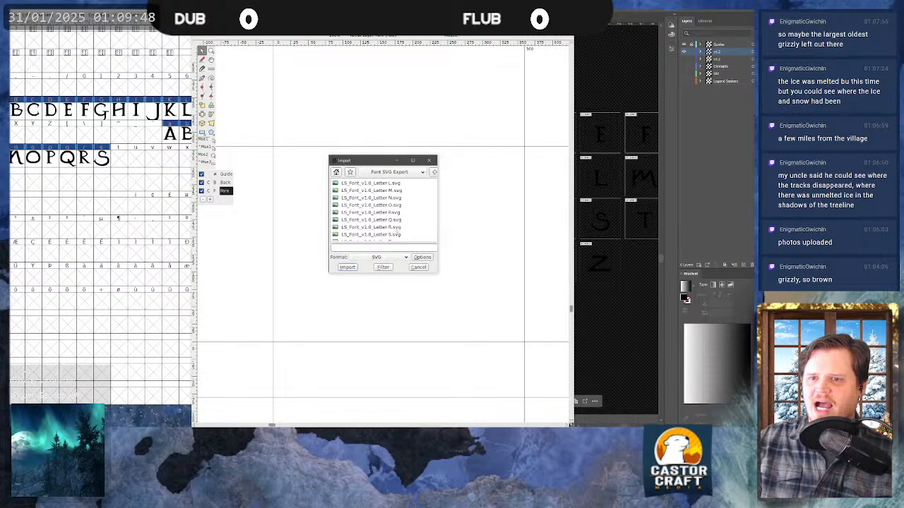
scroll(397, 234, down, 1)
double_click(384, 234)
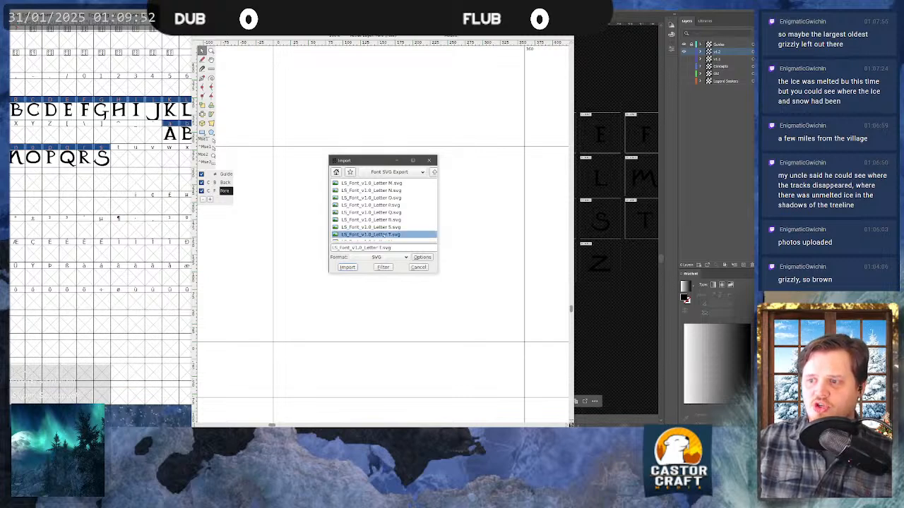
- Move the whole imported T outline so its left edge sits on the zero line and its foot rests on the baseline
key(ctrl+a)
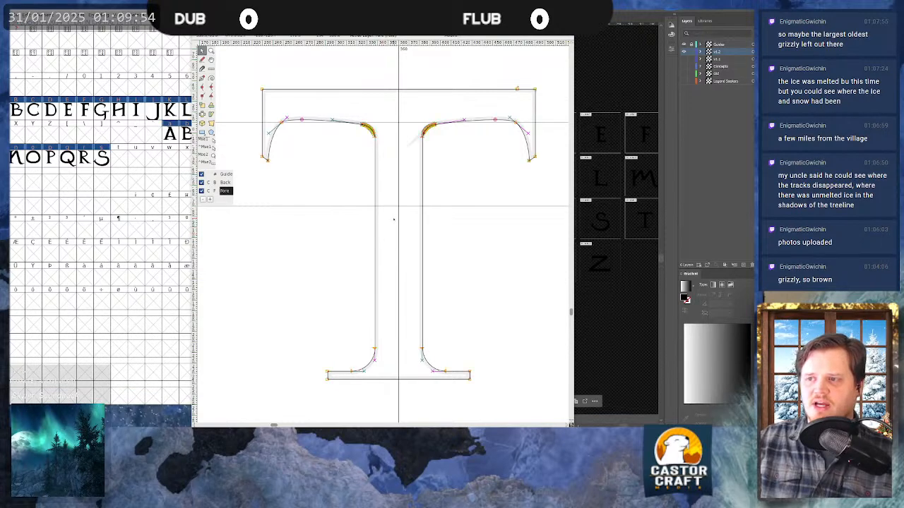
scroll(405, 213, down, 2)
scroll(406, 212, down, 1)
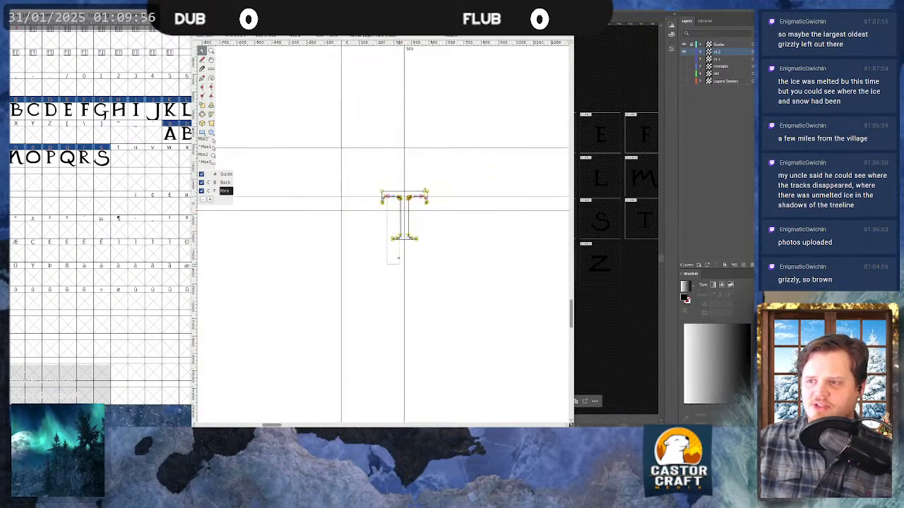
scroll(394, 231, up, 4)
scroll(398, 218, down, 4)
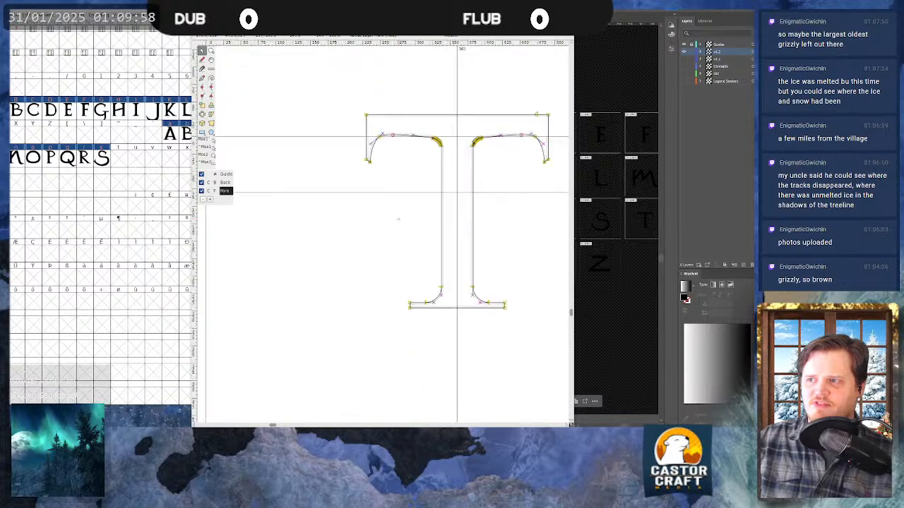
drag(383, 244, 303, 155)
scroll(300, 173, up, 4)
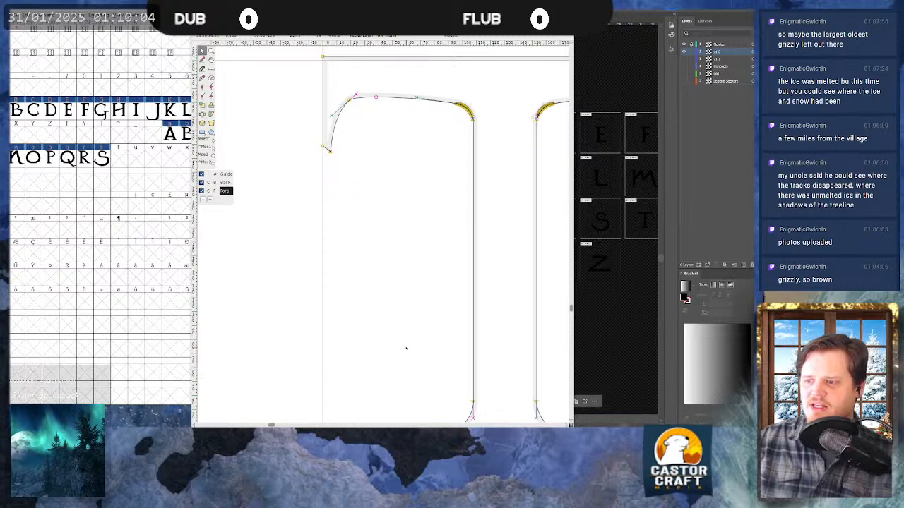
scroll(406, 349, down, 3)
drag(416, 339, 415, 342)
scroll(415, 342, up, 4)
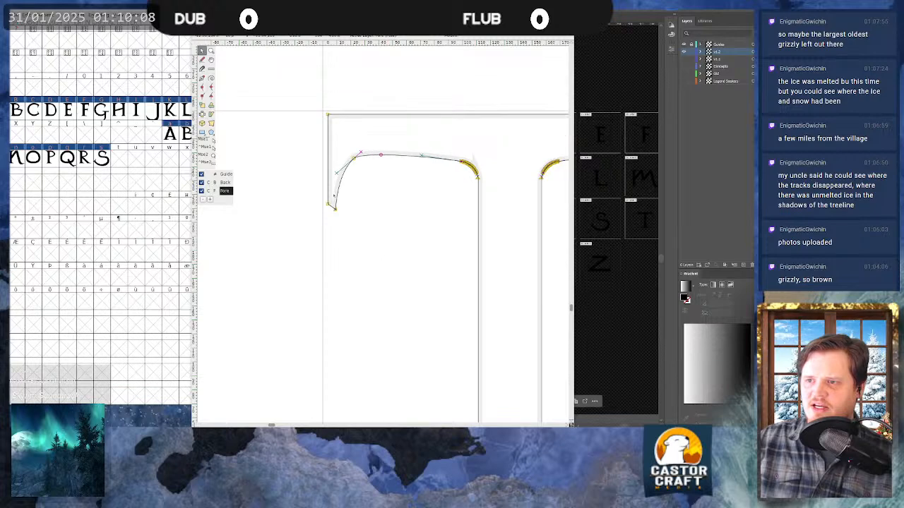
mouse_move(329, 205)
mouse_down()
mouse_move(375, 205)
mouse_move(330, 206)
mouse_up()
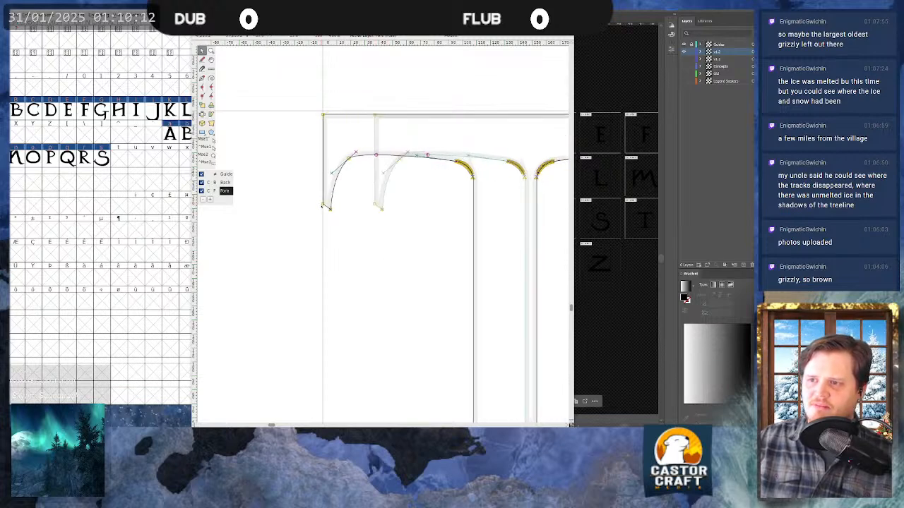
- Set the uppercase T's advance width to 261, at the outline's right edge
scroll(273, 215, down, 1)
scroll(273, 216, down, 2)
scroll(311, 215, up, 2)
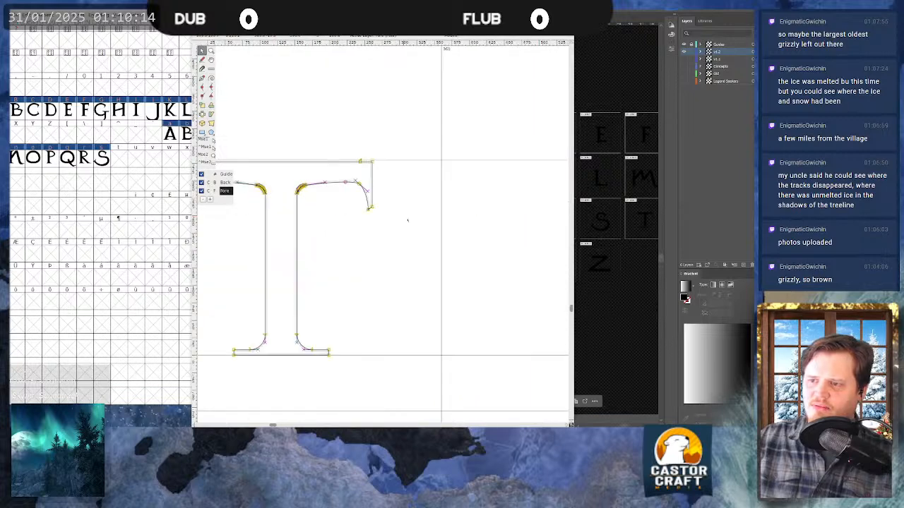
drag(443, 227, 373, 227)
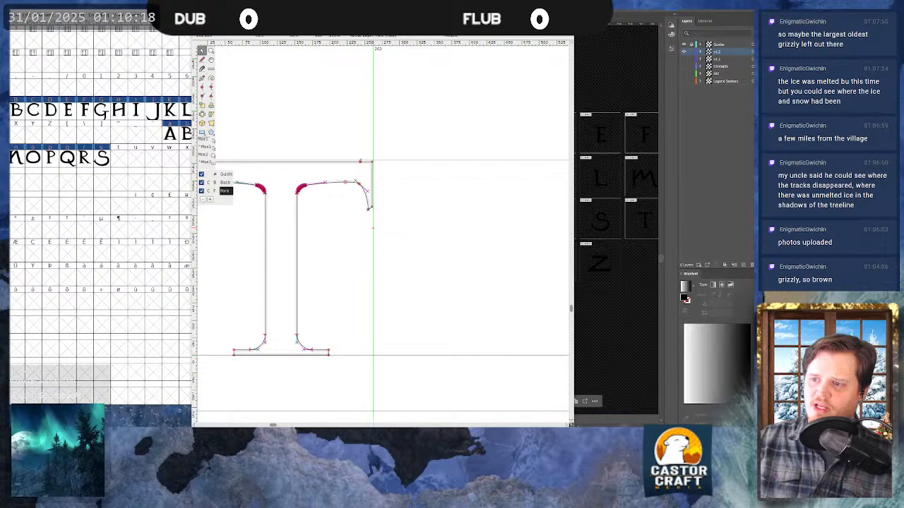
drag(372, 225, 372, 211)
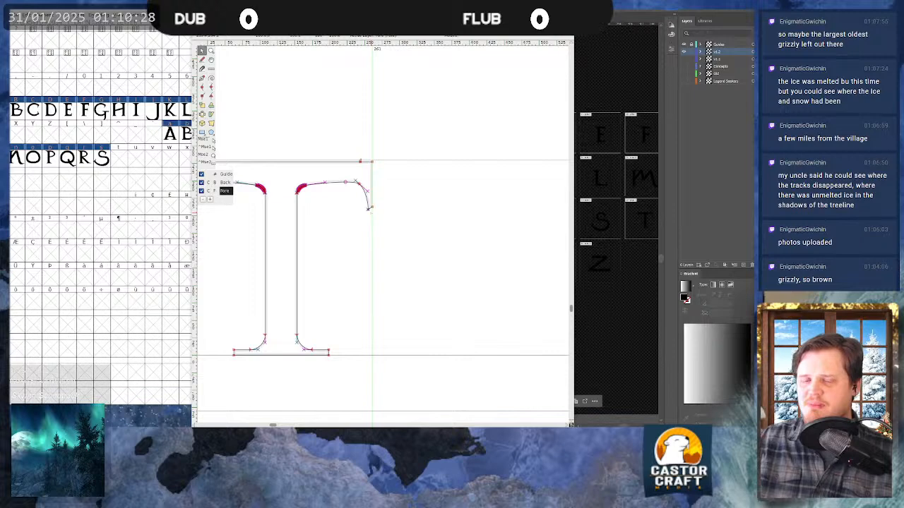
- Copy the uppercase T's outline and advance width into the empty lowercase t glyph
key(ctrl+a)
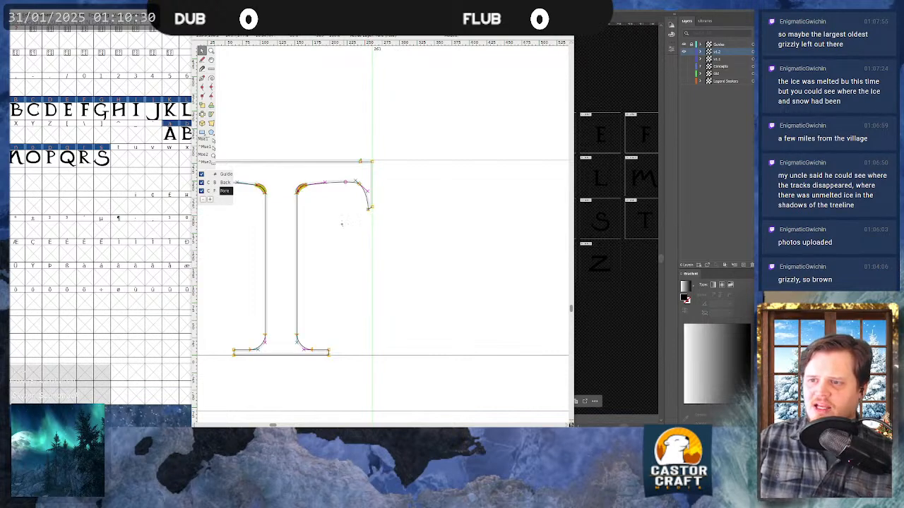
scroll(300, 255, up, 1)
scroll(473, 312, down, 1)
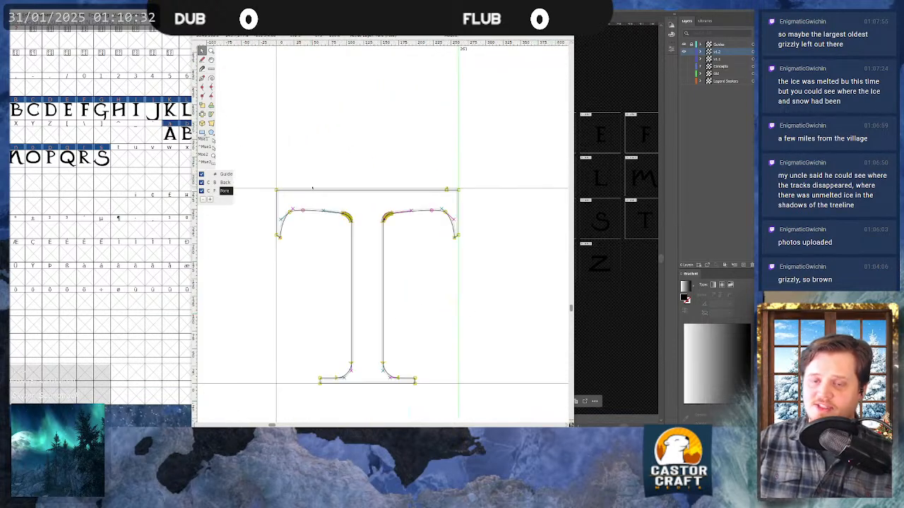
scroll(313, 187, down, 1)
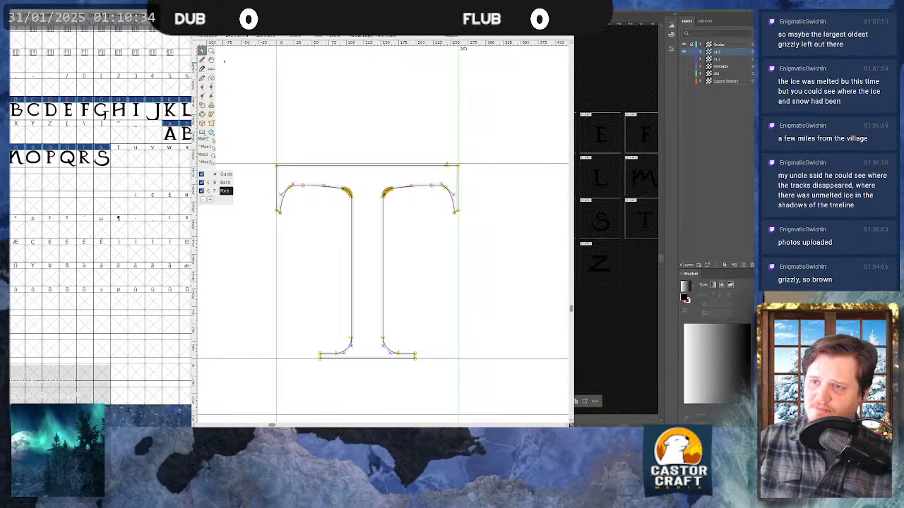
click(152, 149)
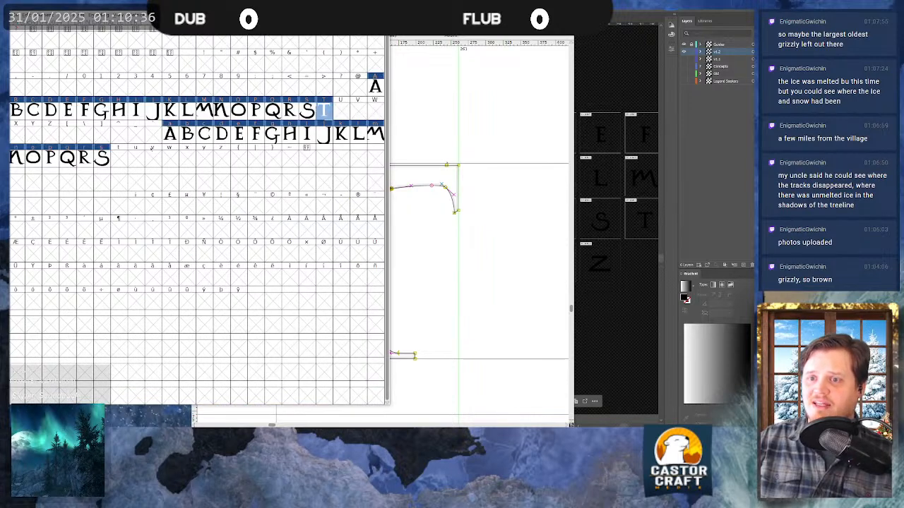
double_click(120, 158)
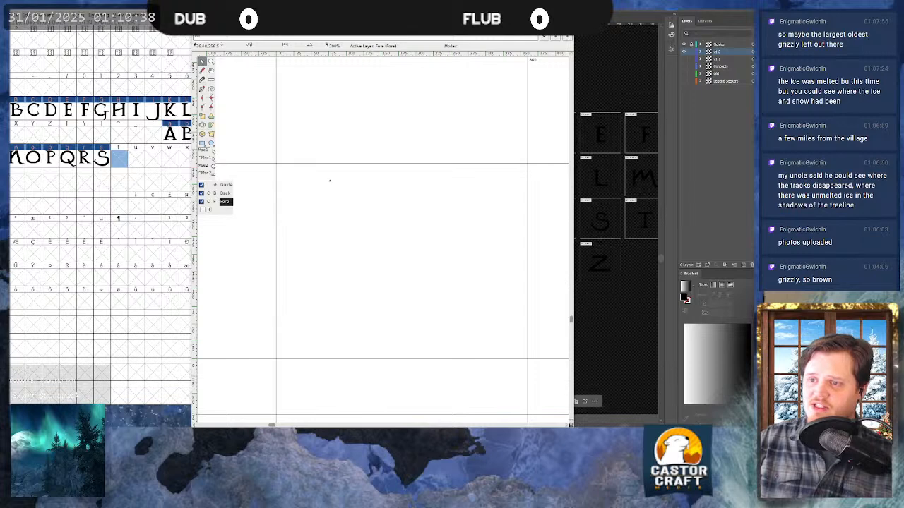
key(ctrl+v)
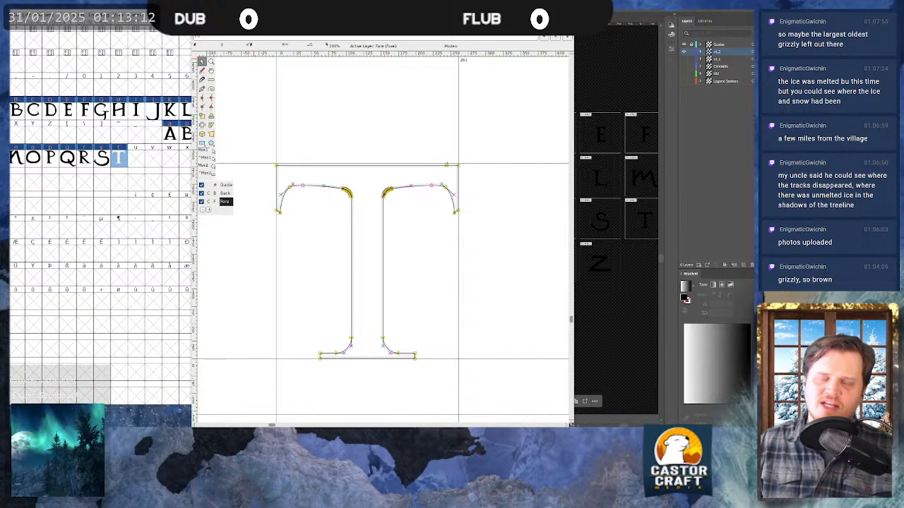
- Import LS_Font_v1.0_Letter U.svg into the empty uppercase U glyph
key(alt+Tab)
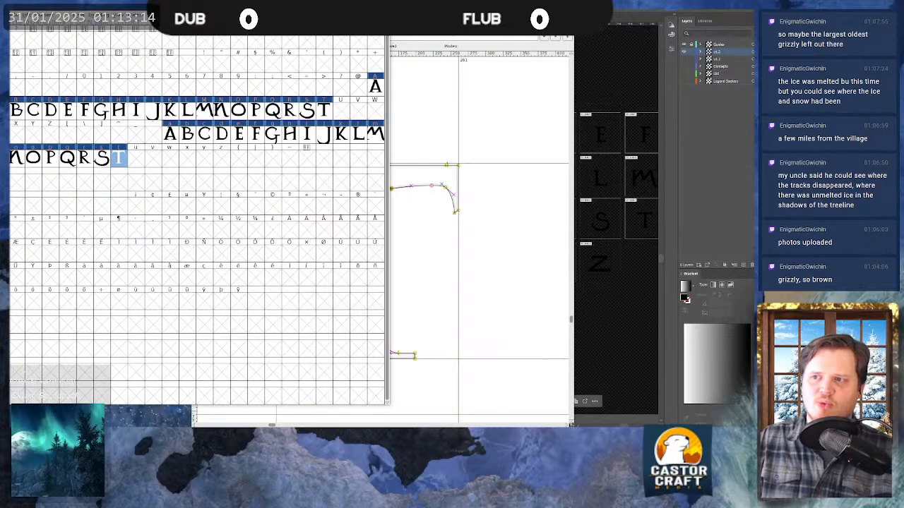
double_click(344, 111)
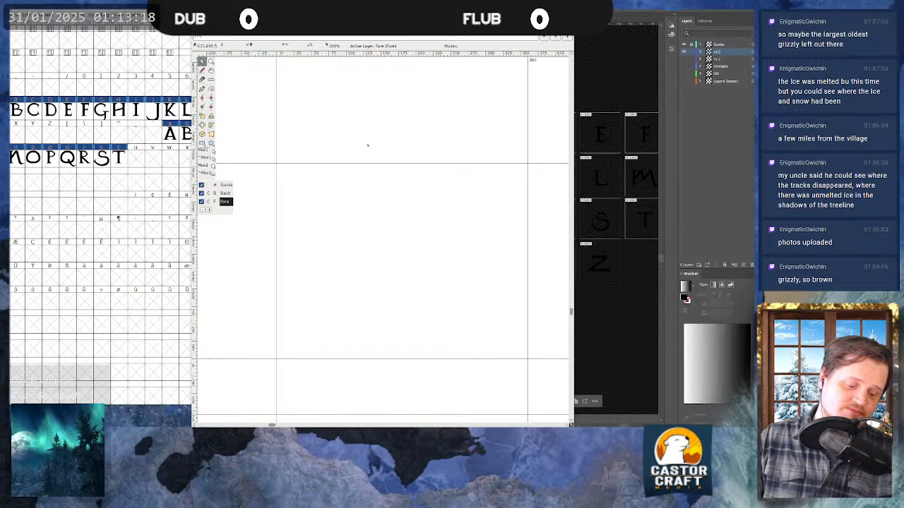
key(ctrl+shift+i)
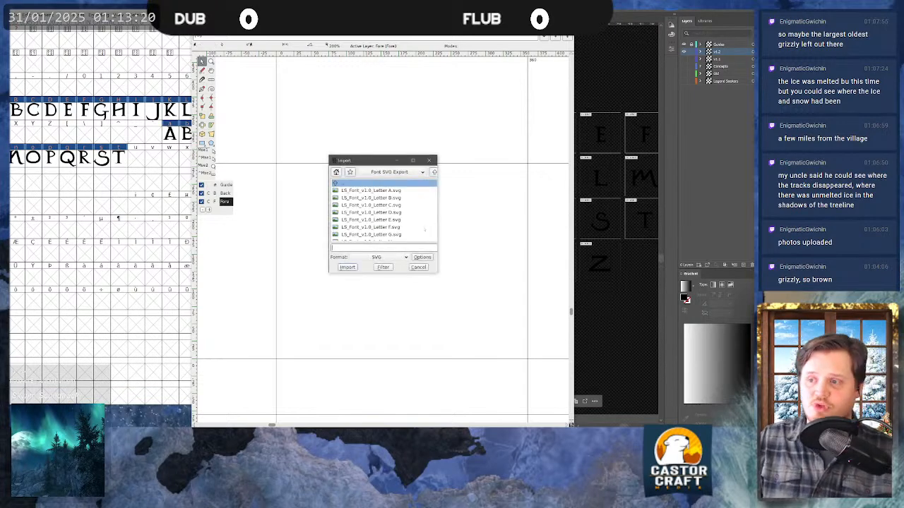
scroll(425, 229, down, 3)
scroll(381, 211, down, 2)
click(392, 228)
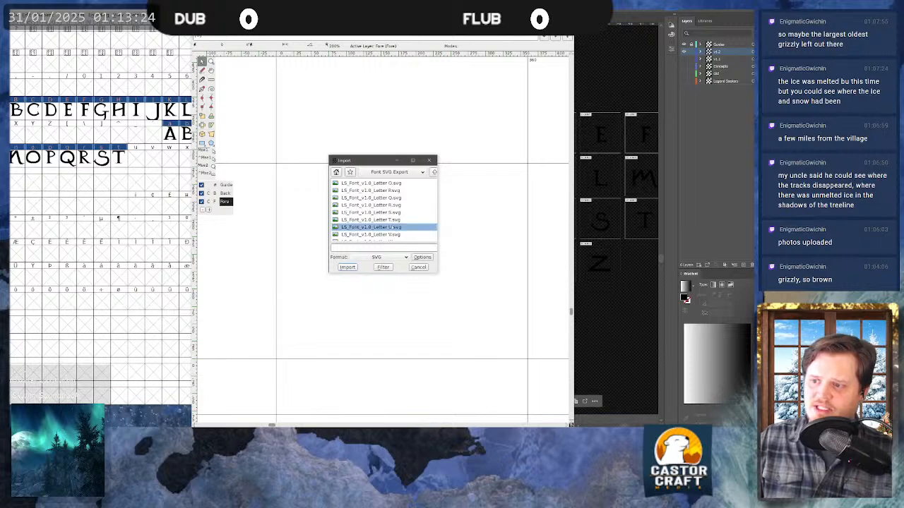
click(350, 267)
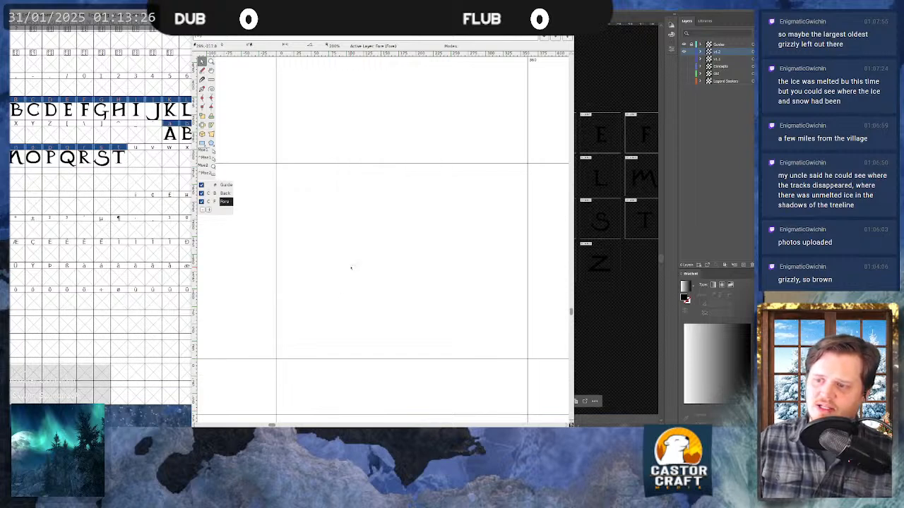
- Try to align the imported U outline to the zero line and baseline, and undo both the move and the import
ctrl+scroll(437, 218, down, 4)
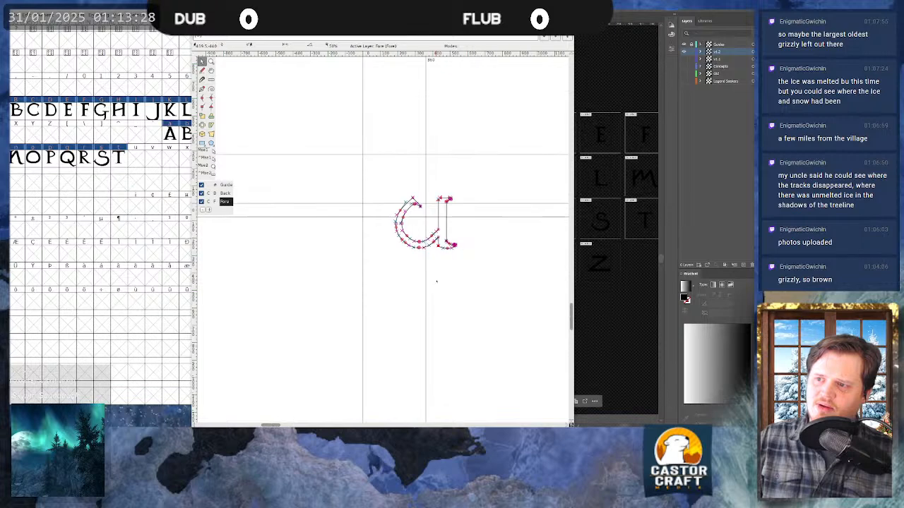
ctrl+scroll(403, 175, up, 2)
key(ctrl+a)
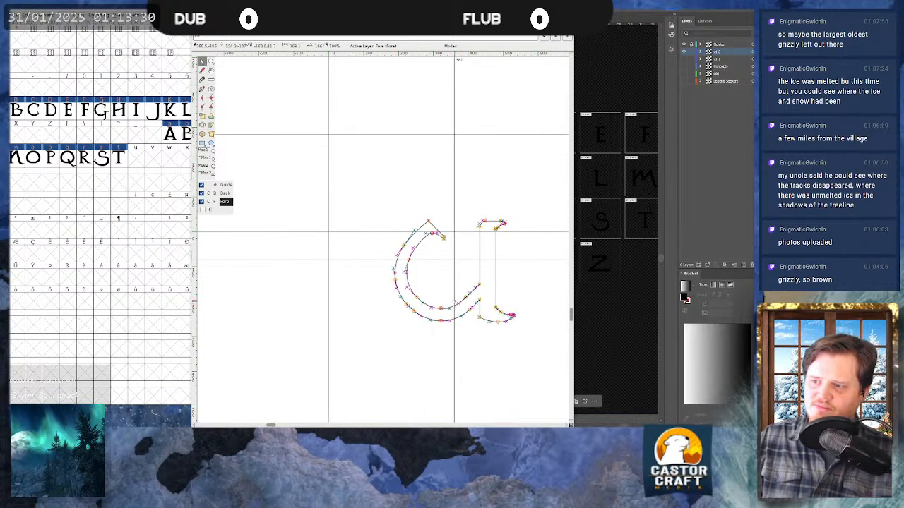
drag(465, 296, 403, 205)
scroll(398, 155, up, 1)
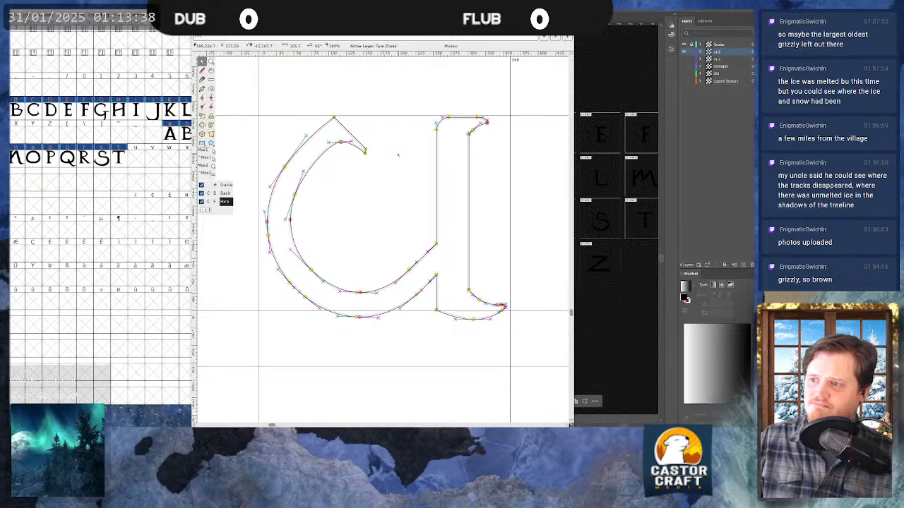
key(ctrl+z)
key(ctrl+z)
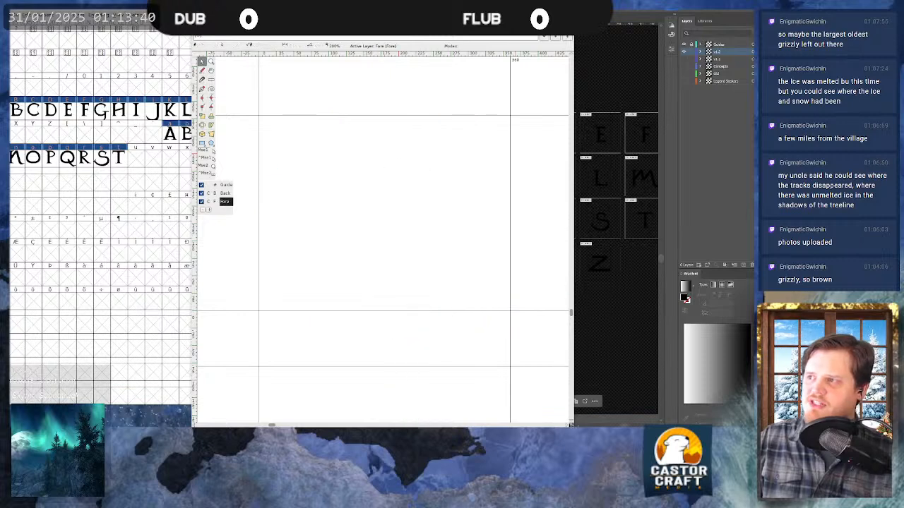
- Switch to Illustrator, maximize its window and bring the artboards of the letters N and U into close view
click(607, 26)
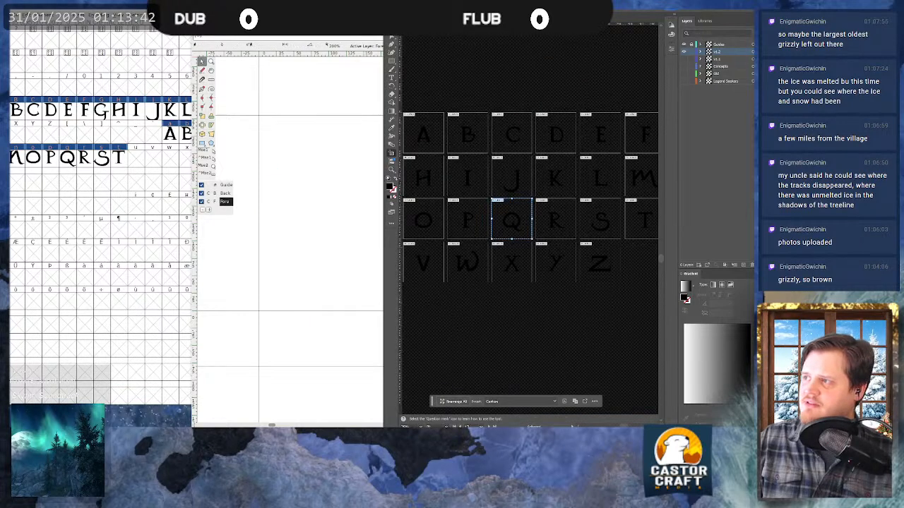
click(741, 6)
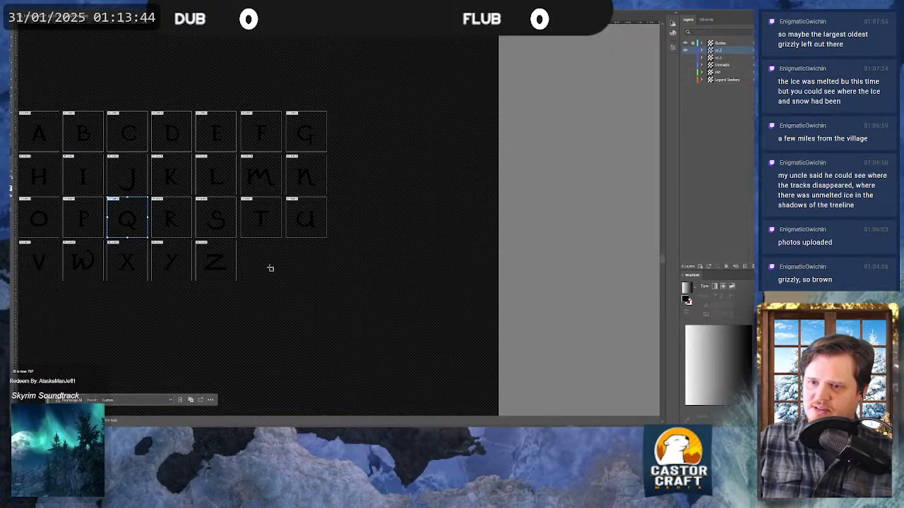
click(305, 220)
scroll(310, 219, left, 1)
scroll(323, 216, up, 4)
scroll(400, 171, right, 2)
drag(509, 140, 352, 198)
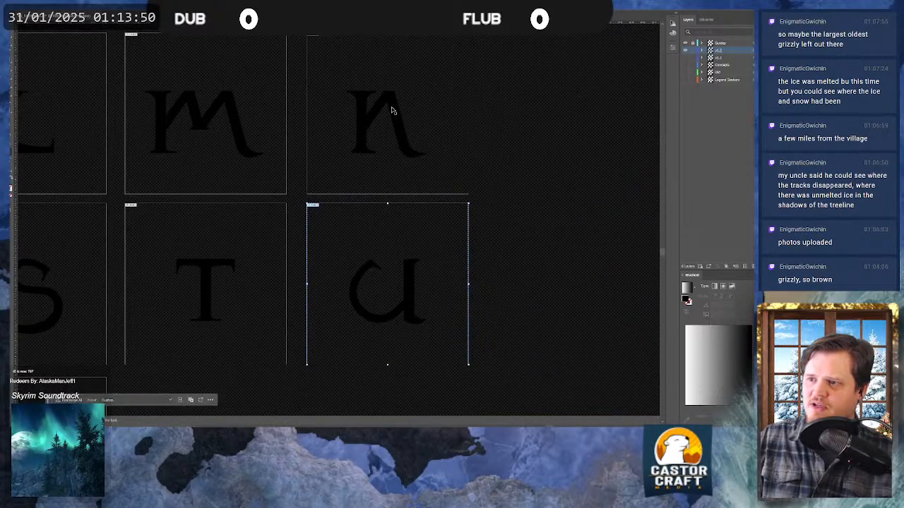
- Try to duplicate the letter N with its artboard over the U, and undo the artboard copy
drag(392, 108, 452, 215)
click(437, 228)
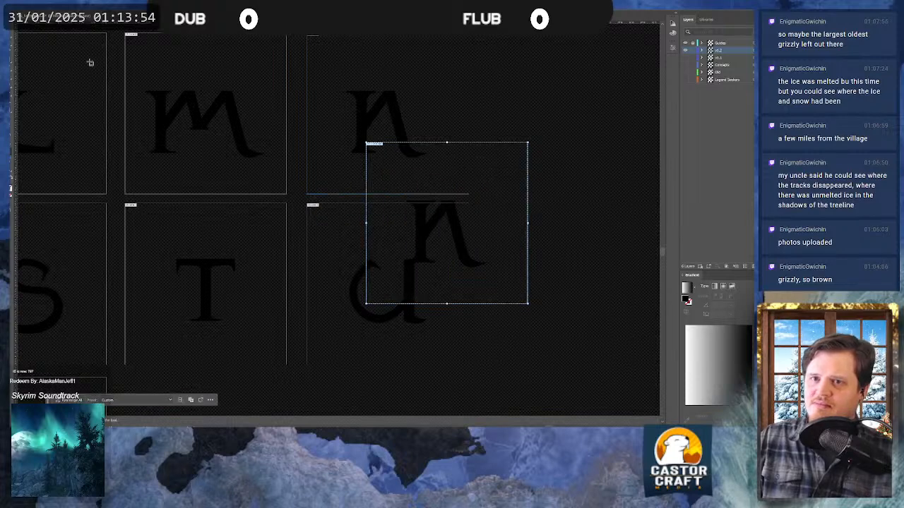
key(ctrl+z)
- Duplicate only the letter N shape and place the copy beside the U, aligned to the same height
key(v)
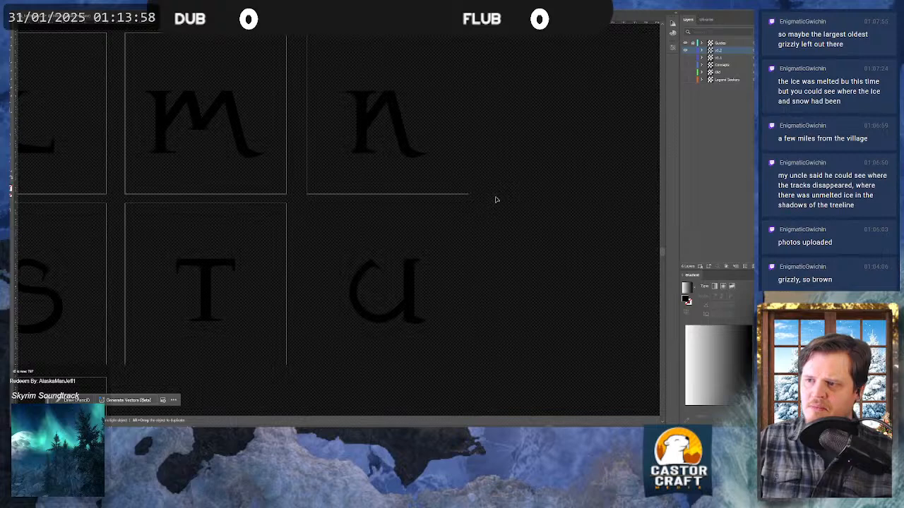
click(384, 101)
drag(383, 100, 443, 245)
scroll(444, 287, up, 1)
scroll(444, 288, up, 1)
scroll(441, 259, down, 1)
drag(435, 213, 452, 247)
scroll(417, 302, up, 2)
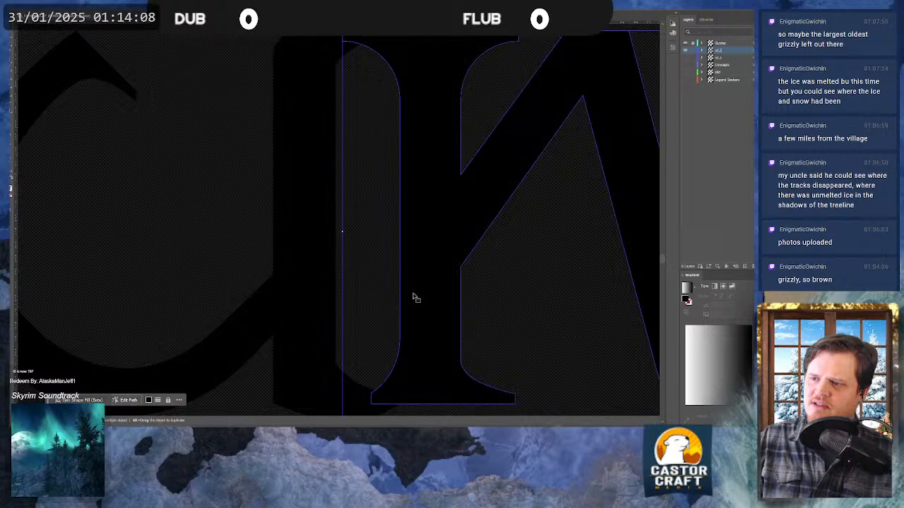
- Move the letter U horizontally to the left, clear of the N copy beside it
scroll(379, 255, down, 2)
scroll(367, 244, up, 1)
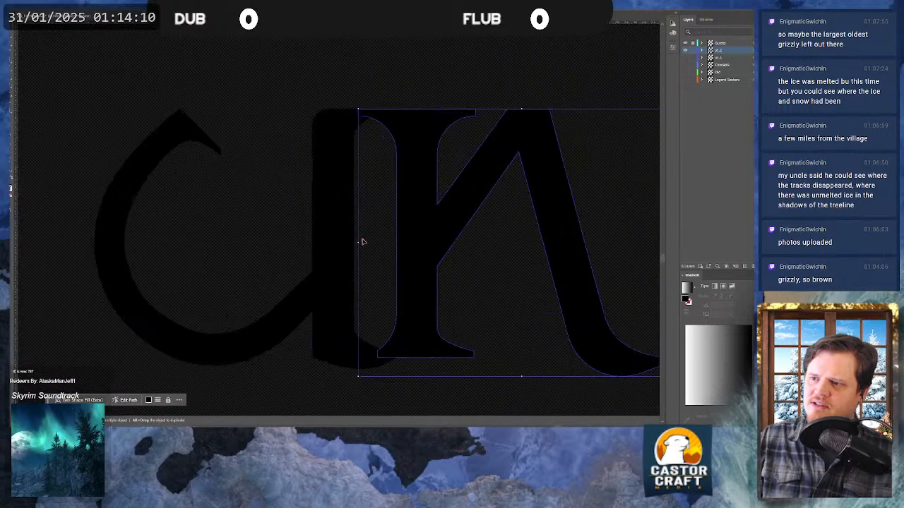
click(327, 224)
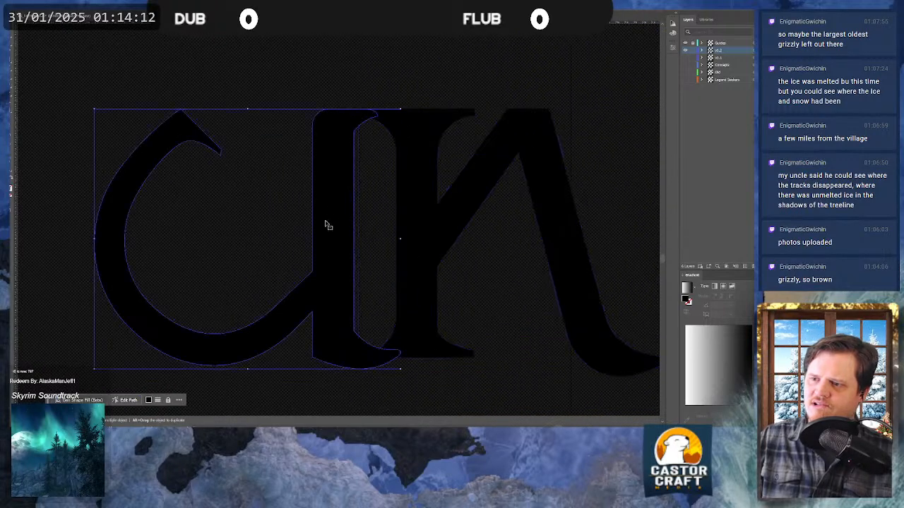
drag(331, 222, 287, 228)
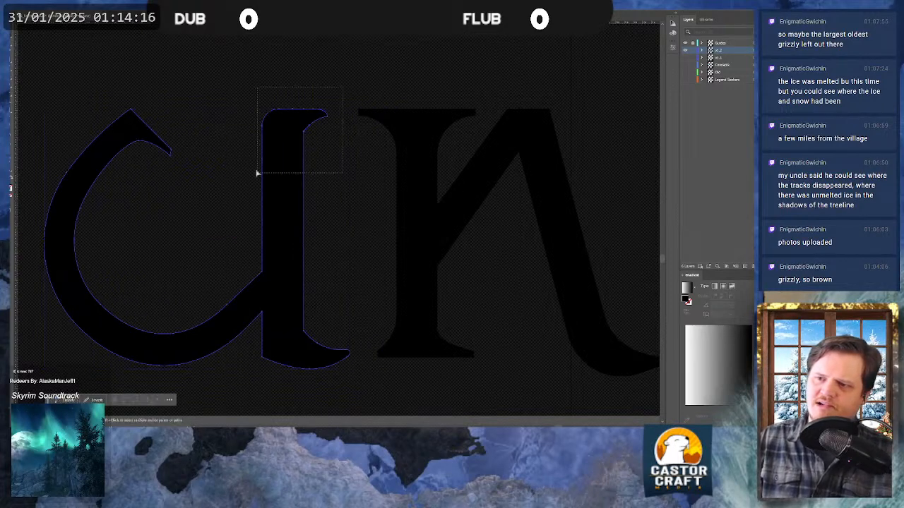
- Delete the anchor points of the U's stem, including its upper serif and foot, keeping only the curved bowl
key(a)
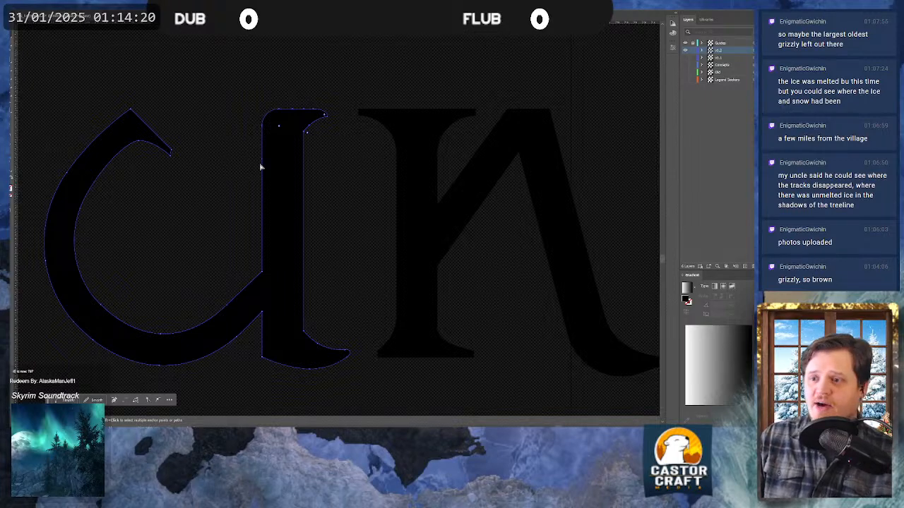
key(Delete)
drag(252, 326, 359, 382)
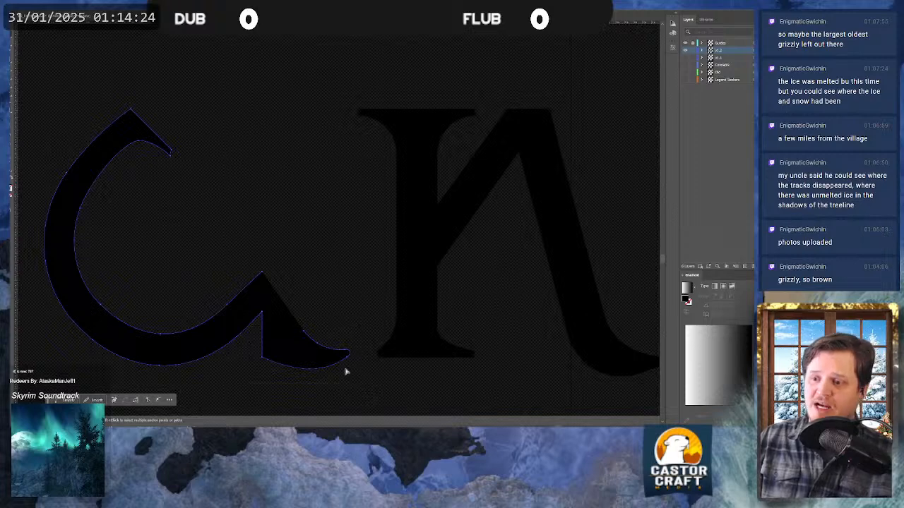
key(Delete)
- Delete the N copy's diagonal and outer leg, keeping only its serifed stem, and expand the collapsed color and property settings
click(423, 161)
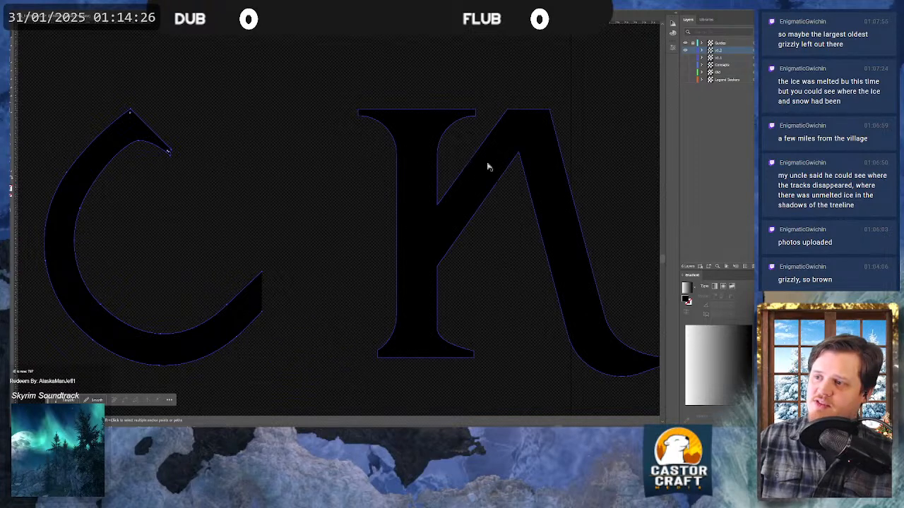
drag(487, 167, 348, 161)
drag(548, 69, 377, 376)
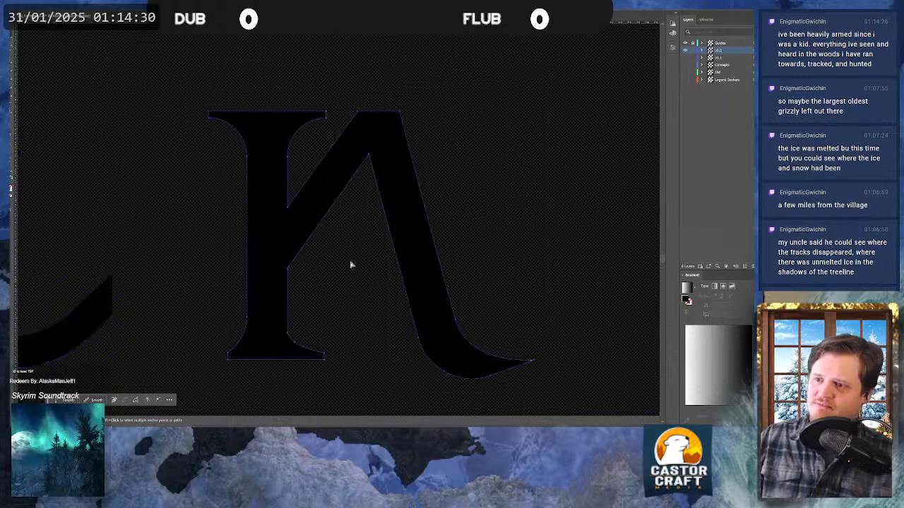
key(Delete)
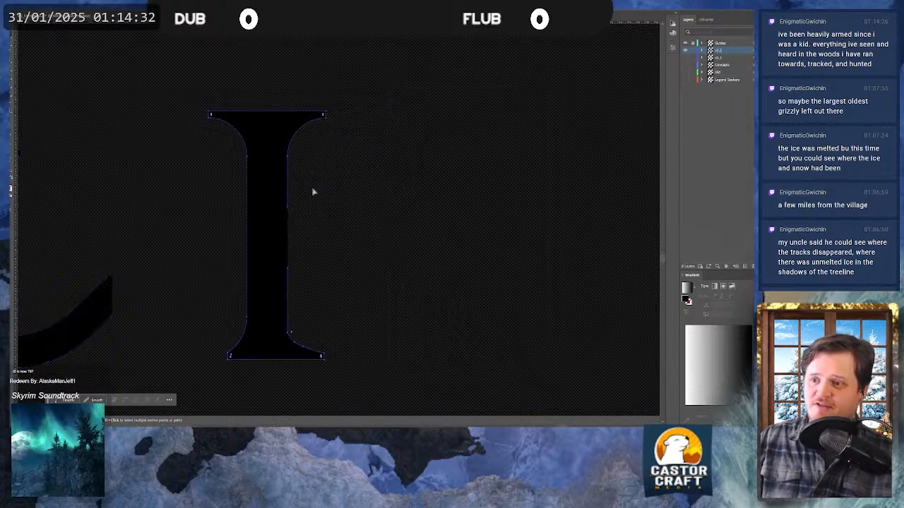
click(264, 275)
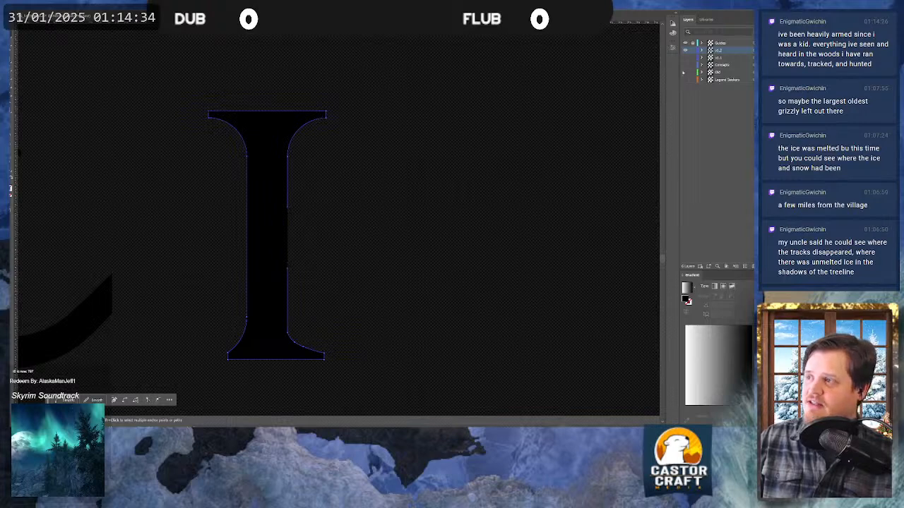
click(675, 14)
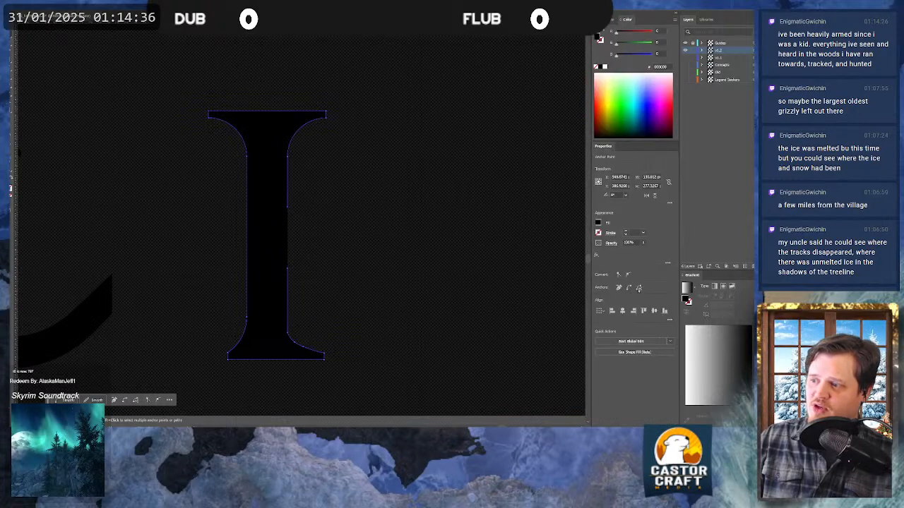
- Move the U's bowl horizontally so its cut end meets the inner edge of the serifed stem
drag(295, 213, 427, 210)
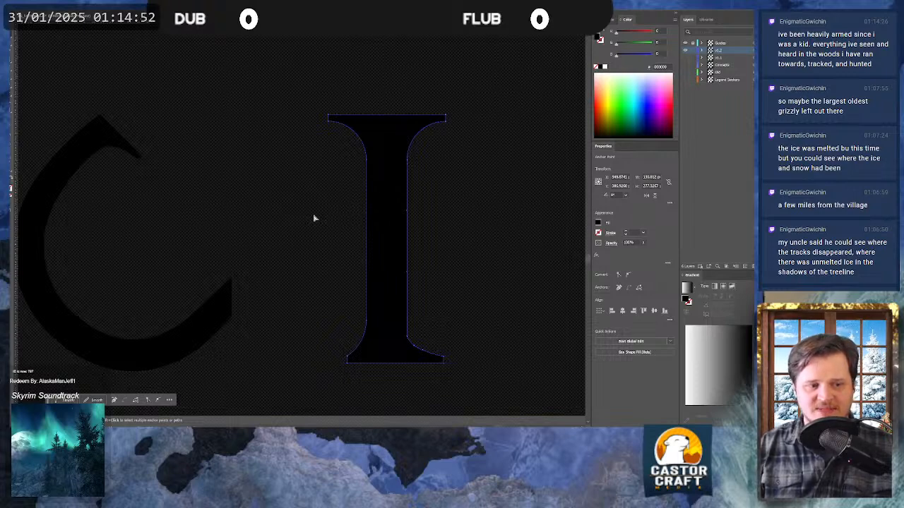
key(v)
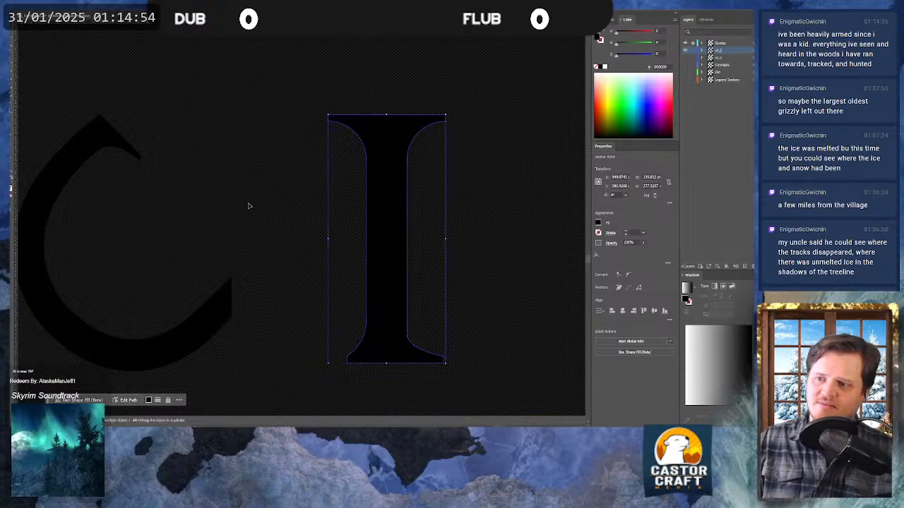
drag(209, 299, 343, 313)
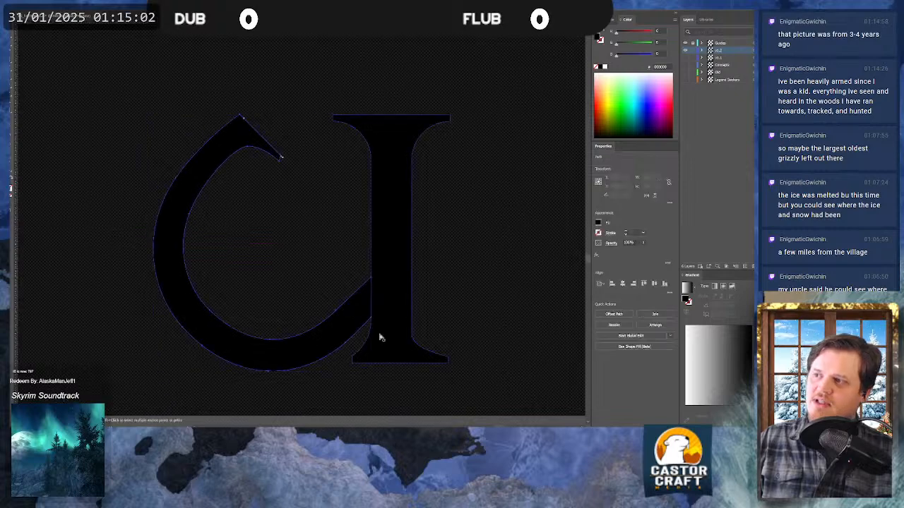
- Nudge the bowl slightly further into the stem and check the junction between the two shapes up close
scroll(381, 337, up, 5)
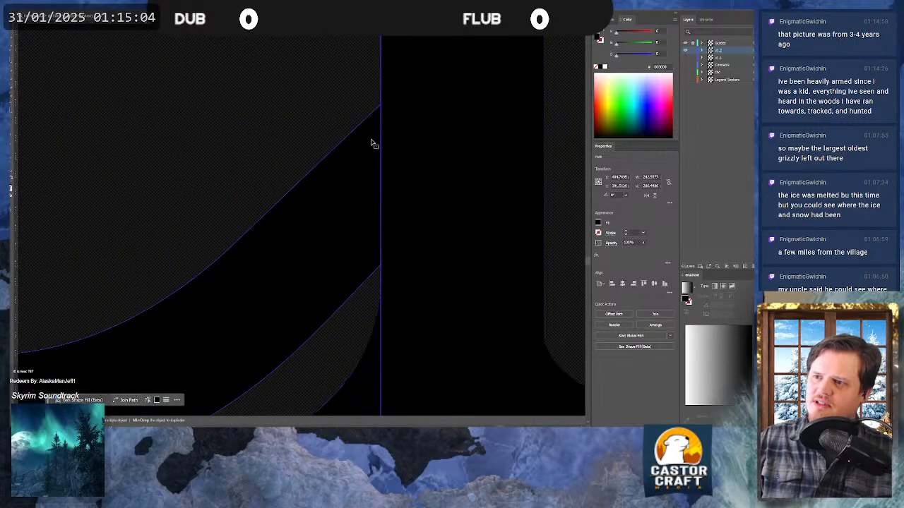
mouse_move(367, 170)
mouse_down()
mouse_move(339, 170)
mouse_move(320, 185)
mouse_move(377, 181)
mouse_move(367, 182)
mouse_up()
scroll(329, 183, right, 2)
scroll(327, 182, right, 1)
scroll(449, 302, right, 2)
scroll(481, 293, down, 2)
scroll(481, 294, up, 2)
scroll(370, 246, up, 2)
scroll(322, 216, up, 2)
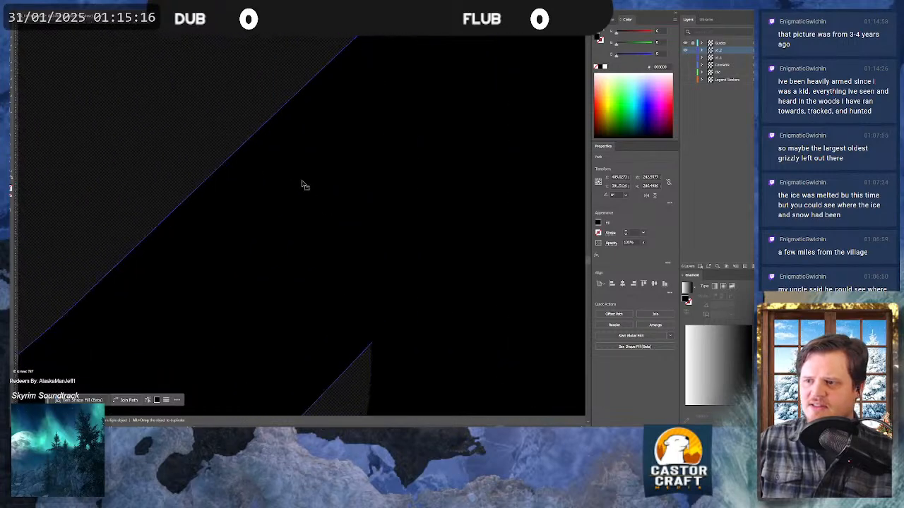
click(213, 132)
scroll(315, 237, down, 1)
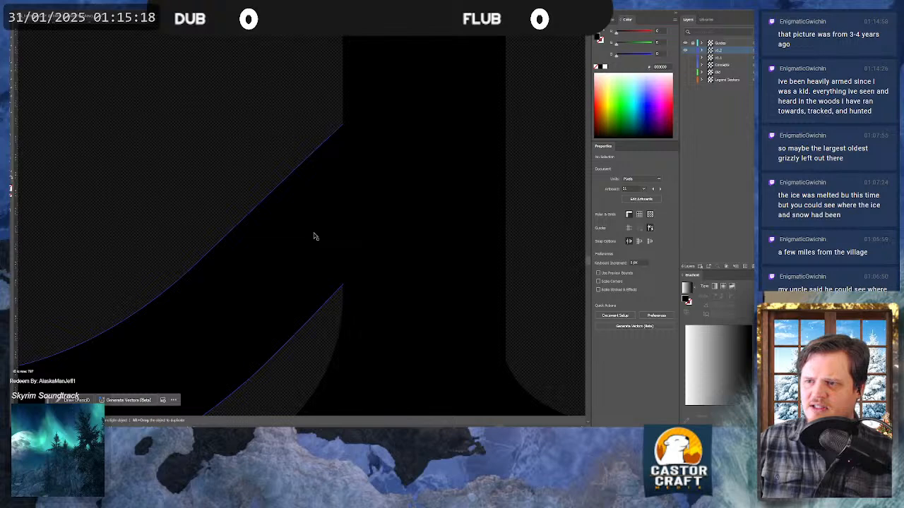
scroll(314, 236, down, 3)
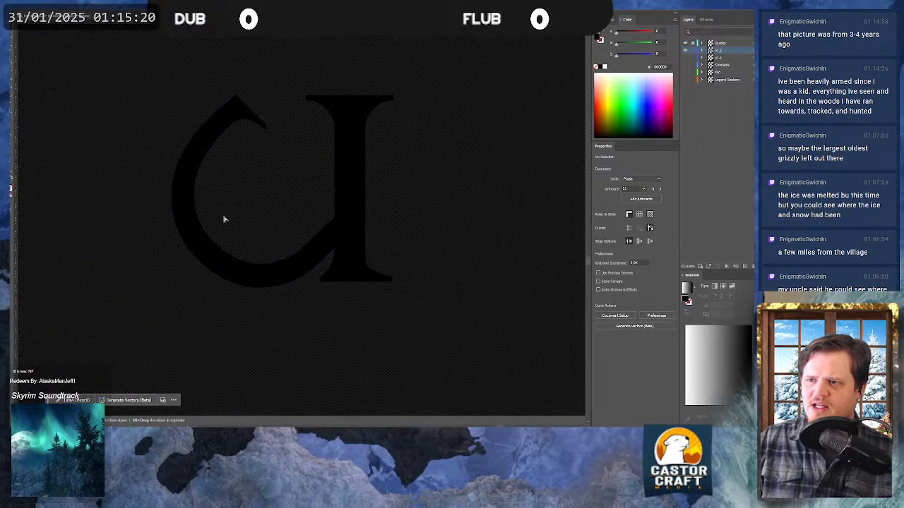
scroll(223, 218, up, 3)
scroll(254, 216, down, 3)
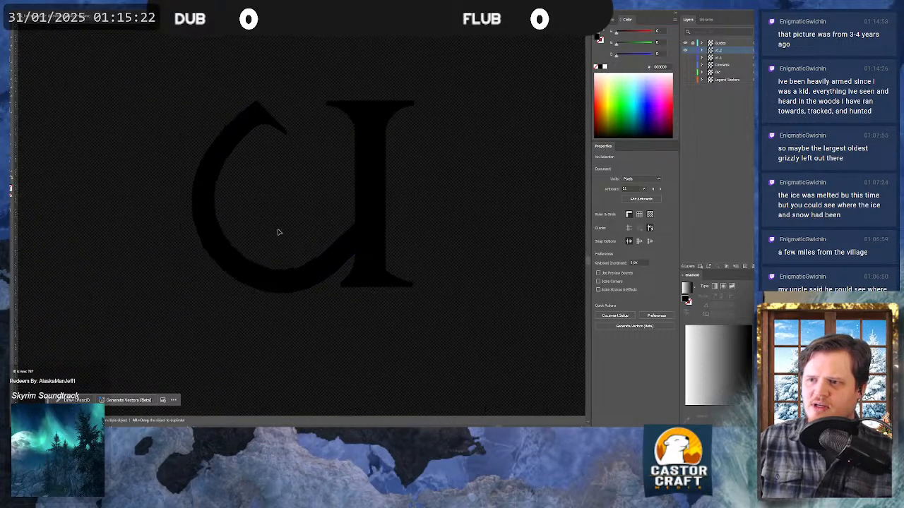
scroll(316, 168, up, 1)
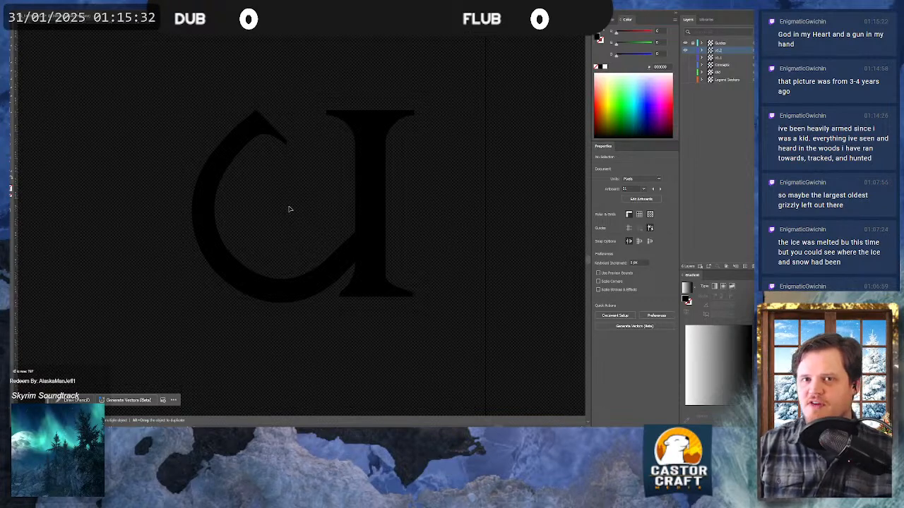
- Select the U's bowl and stem and fill both shapes with white
drag(415, 183, 328, 300)
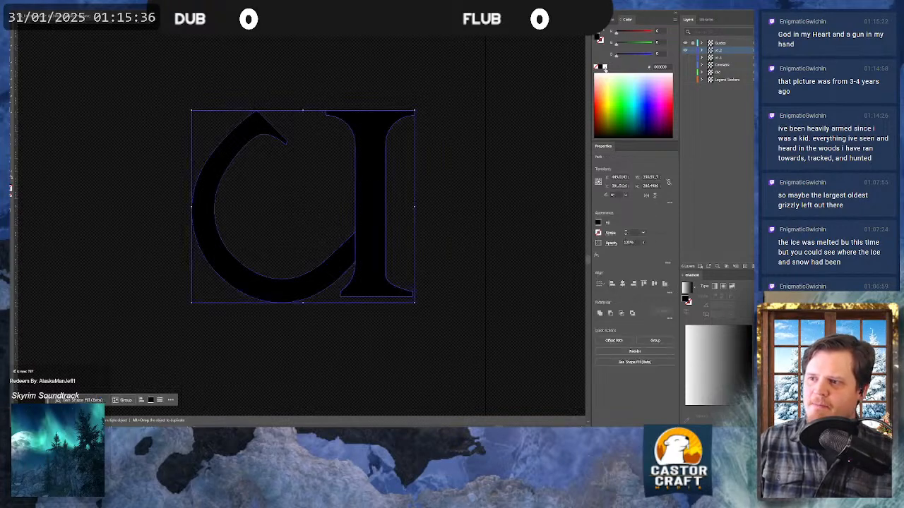
click(605, 68)
drag(350, 246, 359, 246)
scroll(371, 239, up, 1)
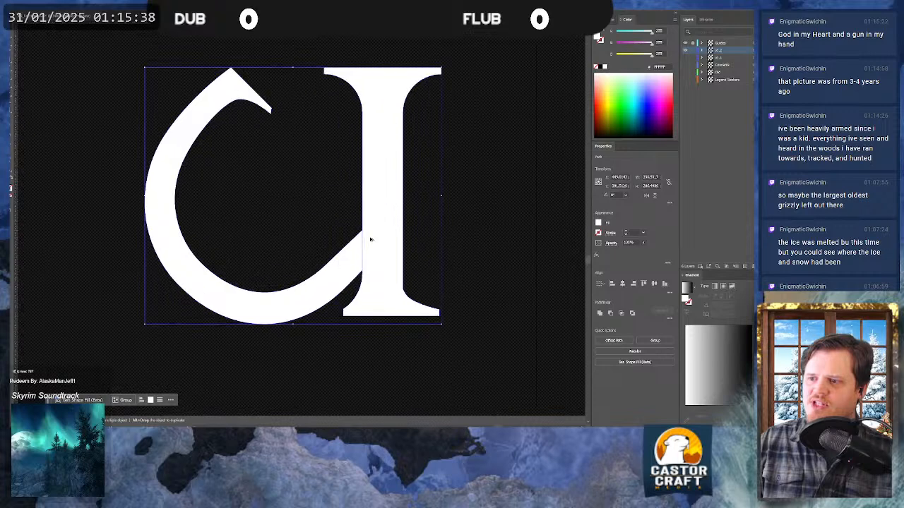
scroll(370, 240, up, 1)
scroll(384, 339, down, 4)
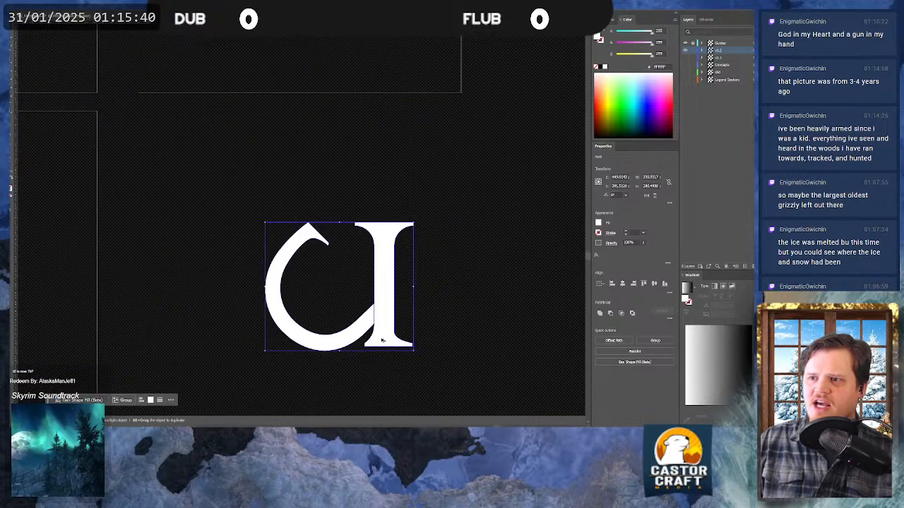
scroll(381, 341, up, 2)
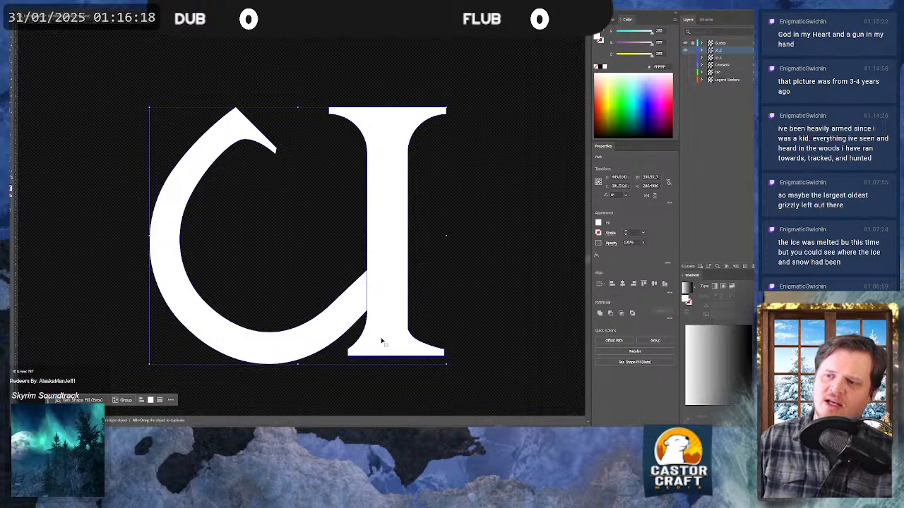
- Unite the U's bowl and stem into a single shape
click(479, 260)
drag(447, 261, 356, 291)
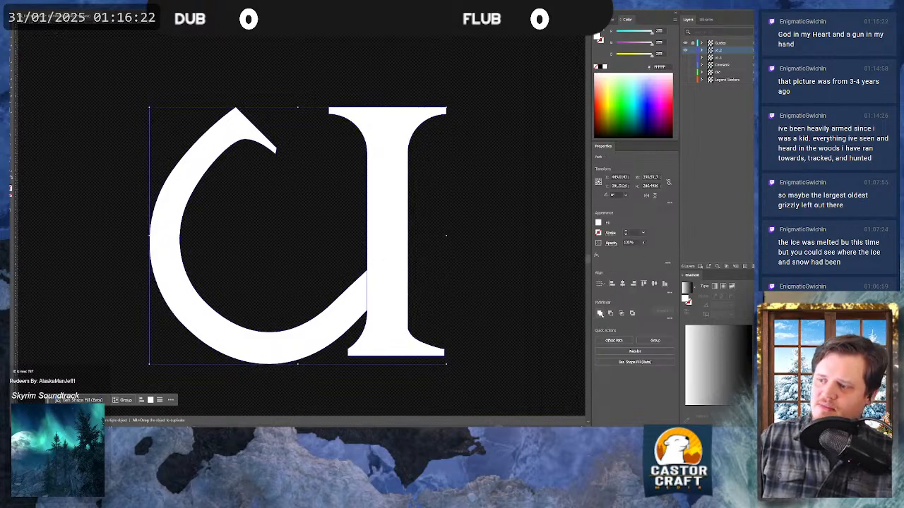
click(600, 312)
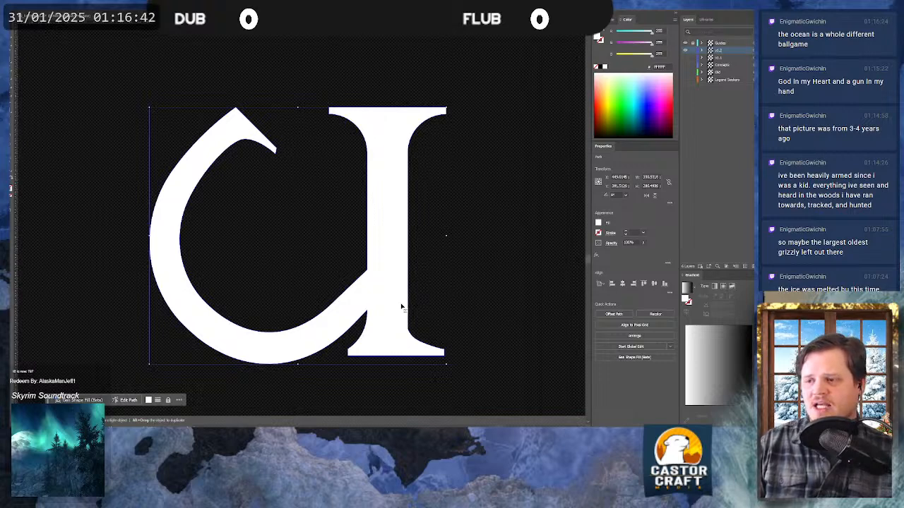
key(a)
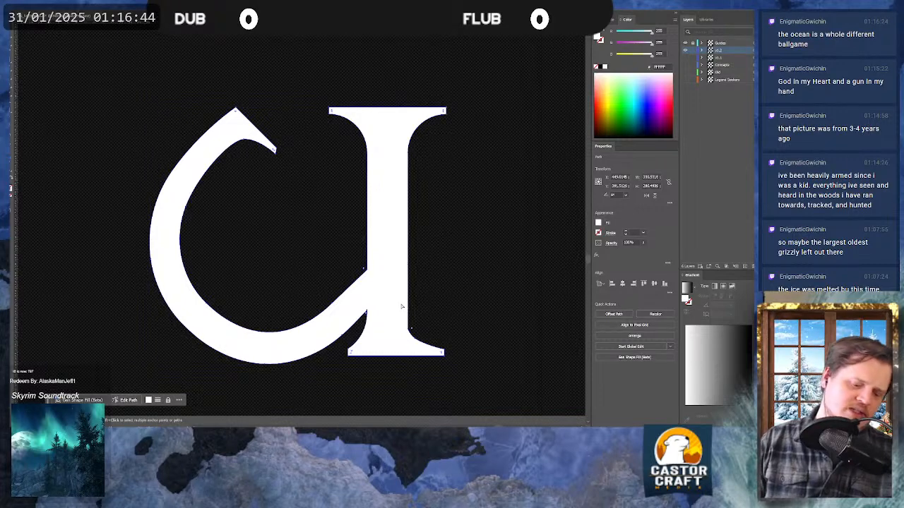
key(v)
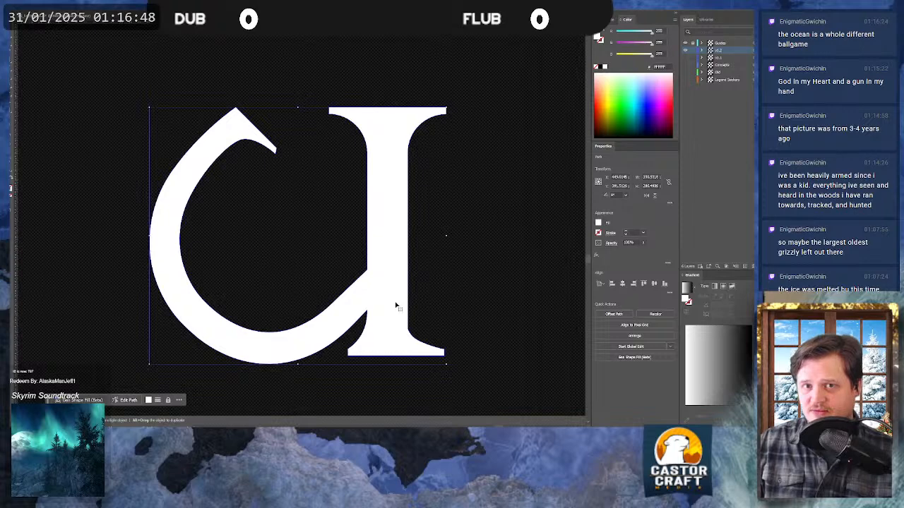
click(467, 269)
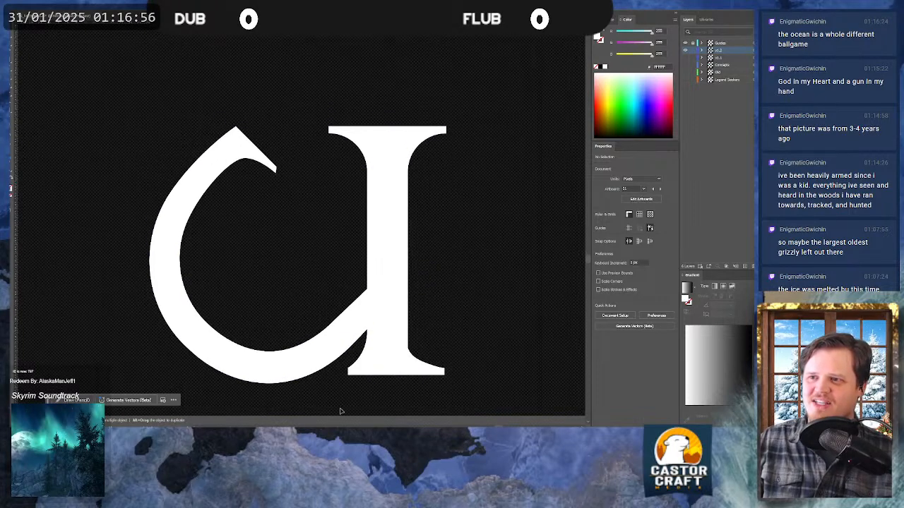
- Try rounding the inner corner where the U's bowl joins the stem, then undo the rounding and clear the selection
scroll(337, 373, down, 3)
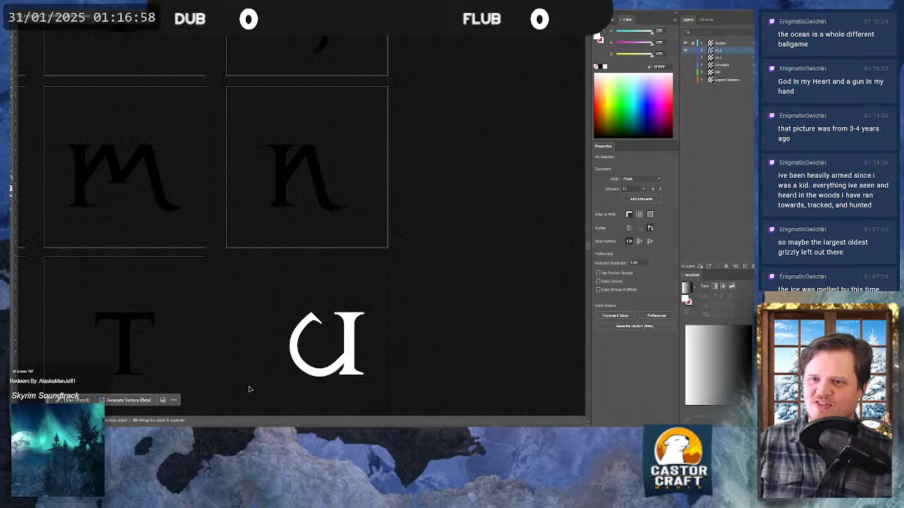
scroll(247, 389, up, 2)
scroll(245, 350, right, 2)
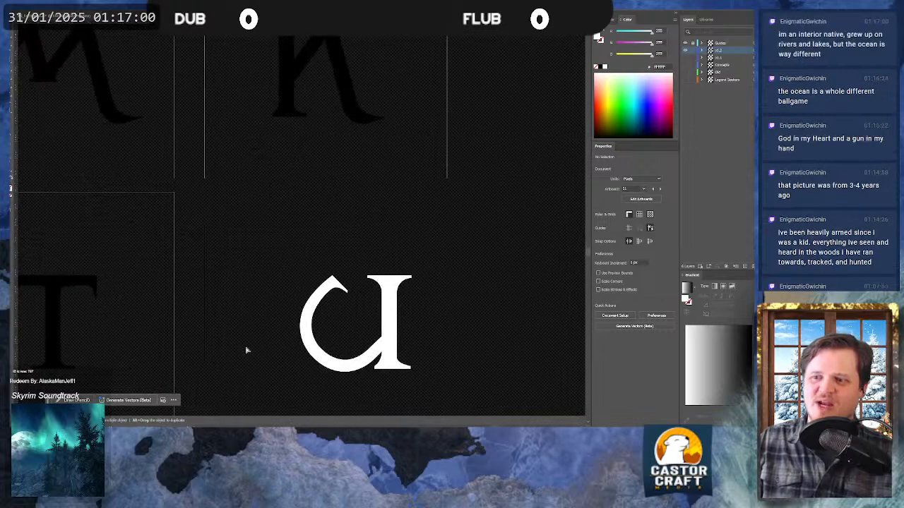
scroll(247, 350, left, 3)
scroll(244, 358, down, 2)
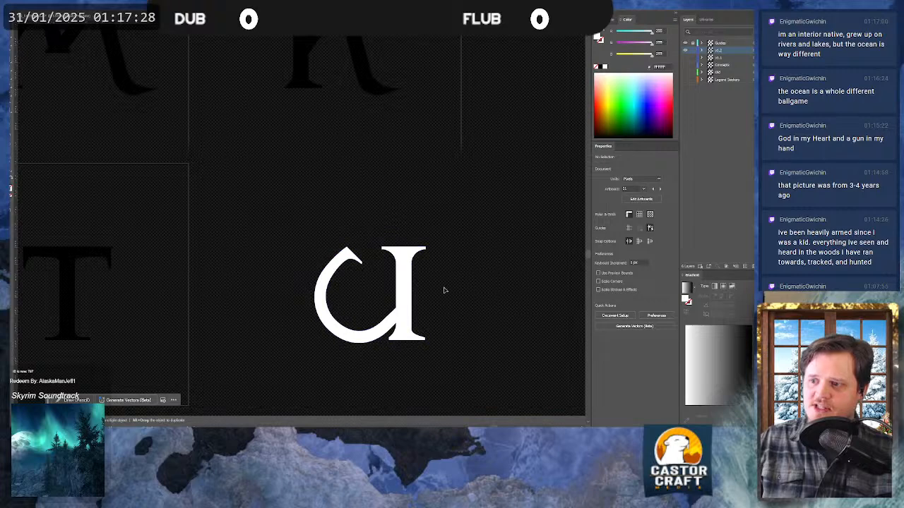
scroll(376, 337, up, 2)
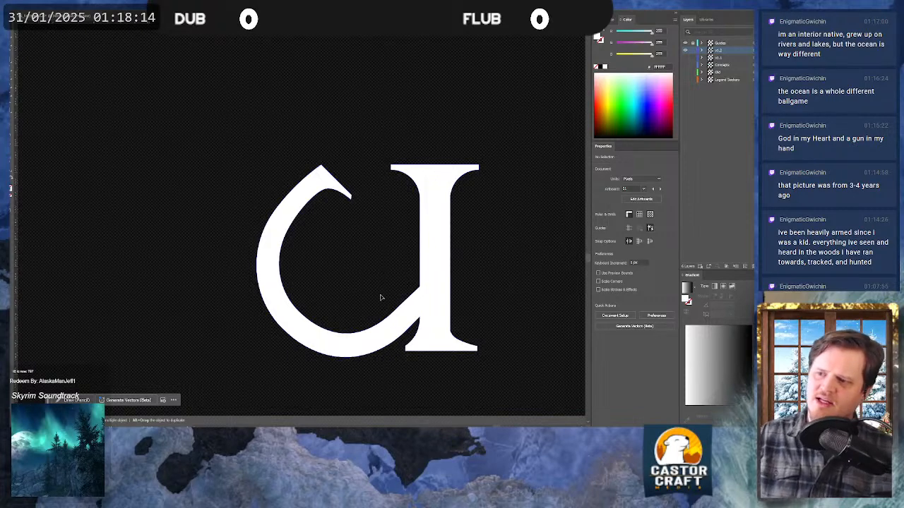
key(a)
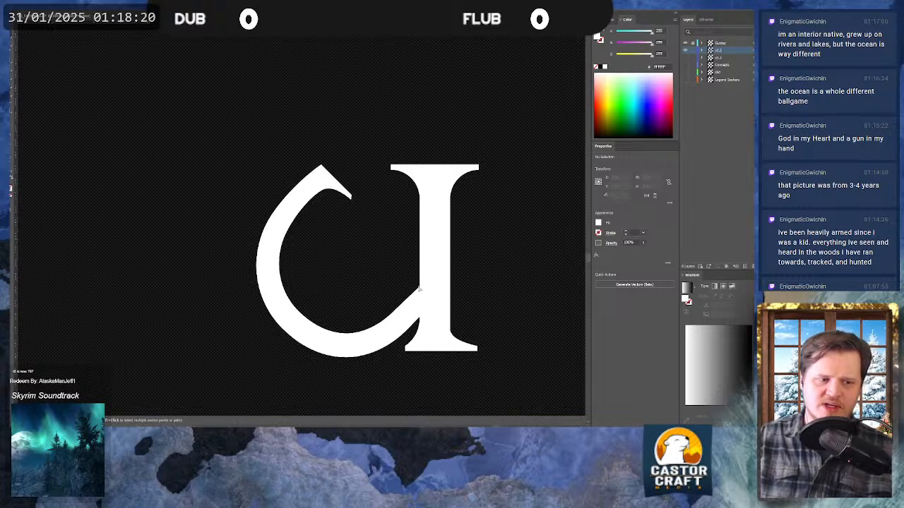
click(419, 288)
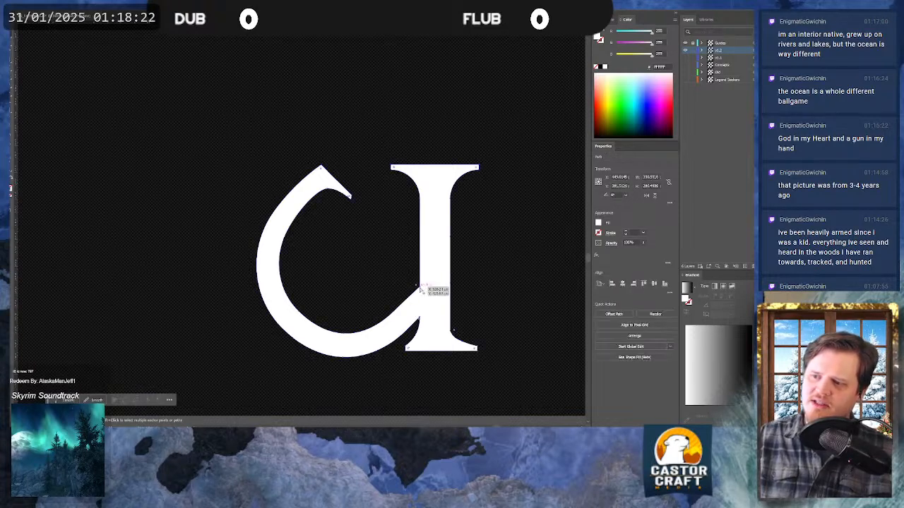
click(417, 288)
drag(416, 288, 306, 260)
click(429, 276)
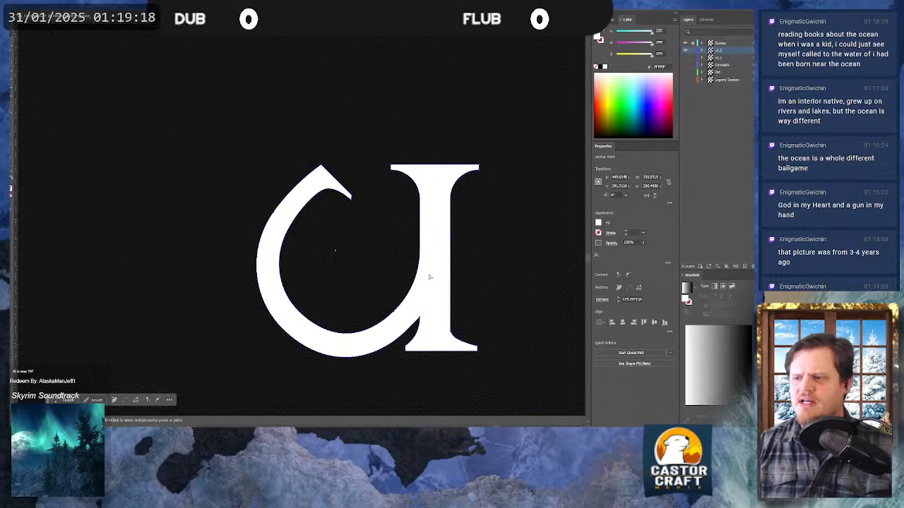
key(ctrl+z)
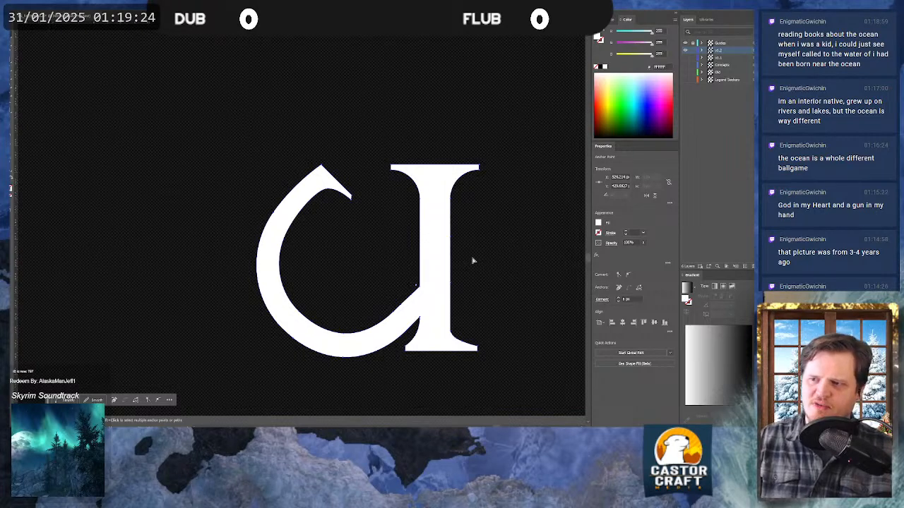
click(437, 375)
scroll(432, 369, down, 5)
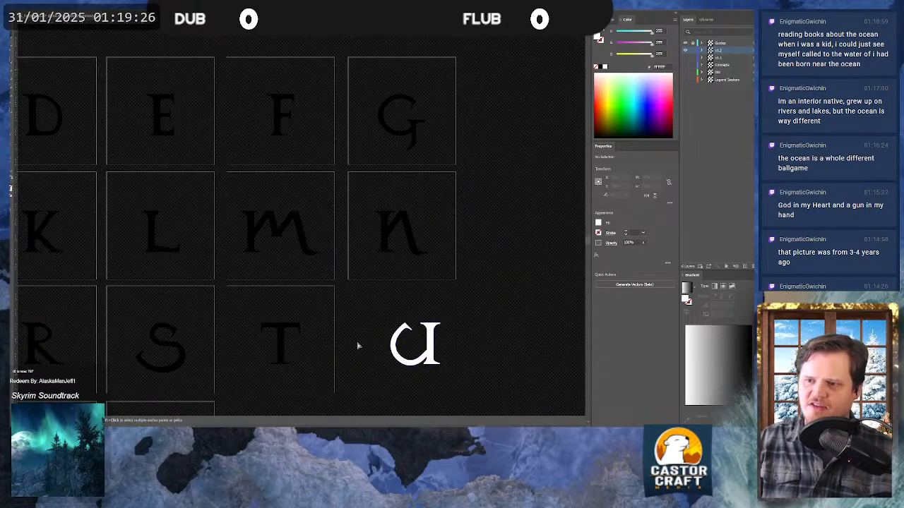
scroll(381, 367, up, 3)
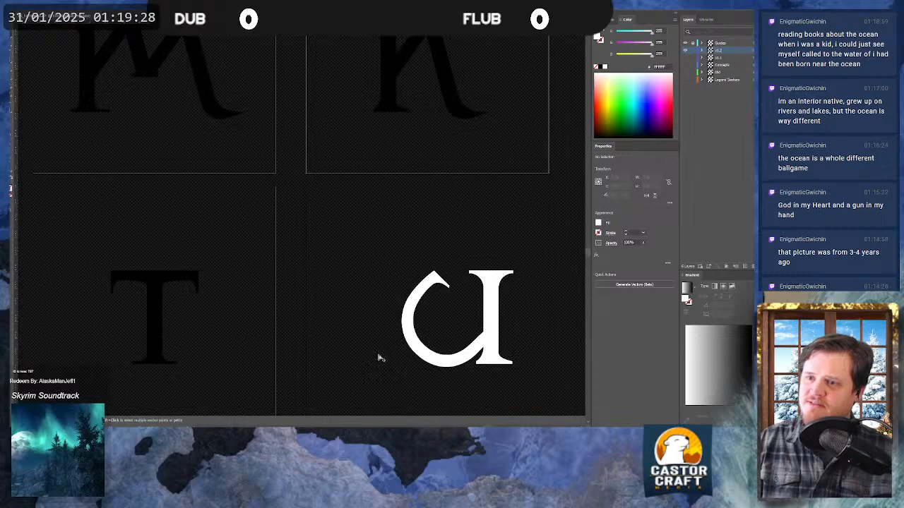
- Reselect the united U and change the ruler units to inches
scroll(337, 305, up, 1)
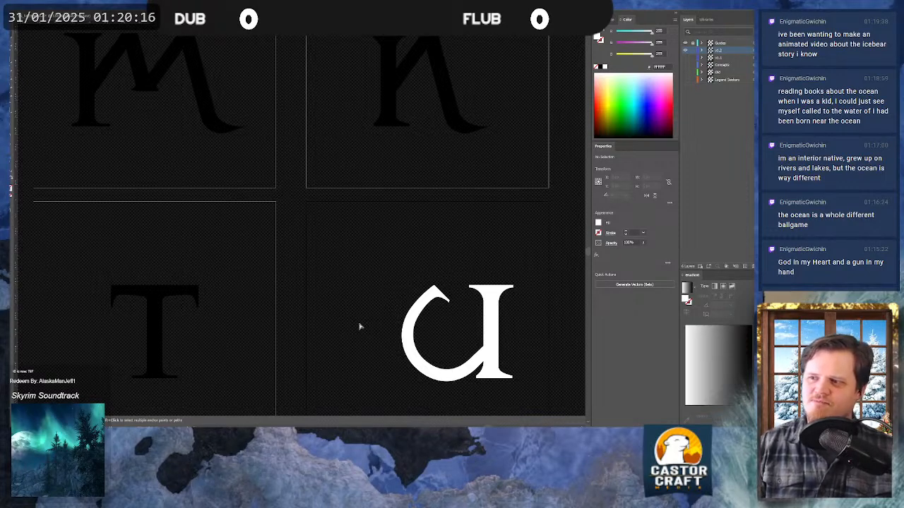
click(495, 354)
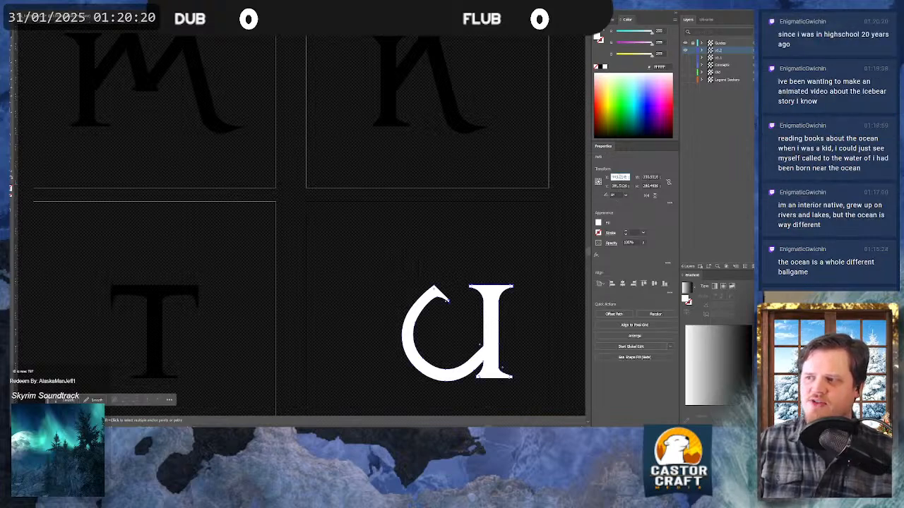
click(452, 307)
scroll(377, 248, down, 2)
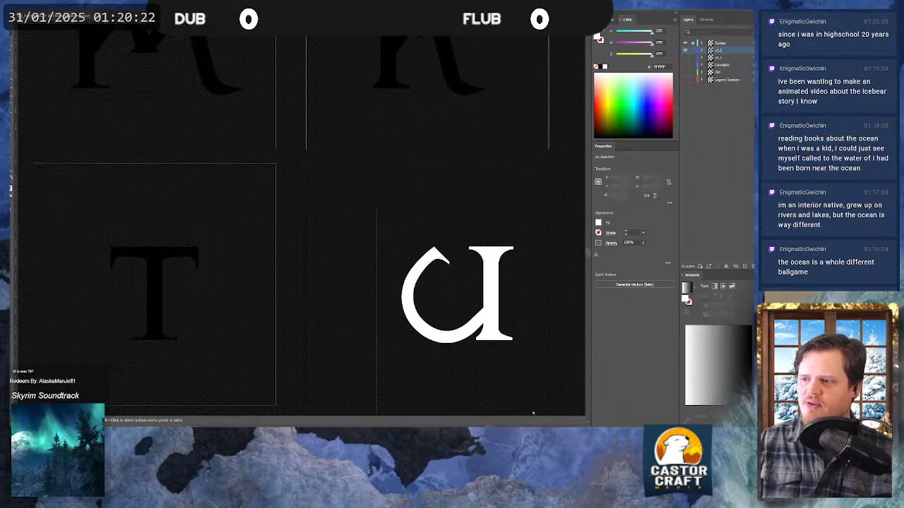
key(ctrl+z)
right_click(475, 29)
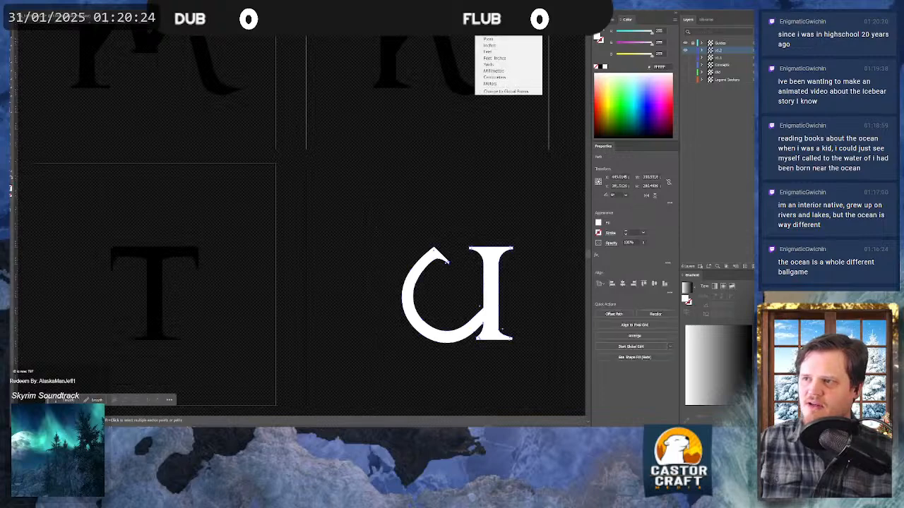
click(502, 47)
- Select the whole U shape, set its horizontal position to 5 in, and clear the selection
drag(354, 217, 504, 320)
click(619, 176)
text(5)
key(Return)
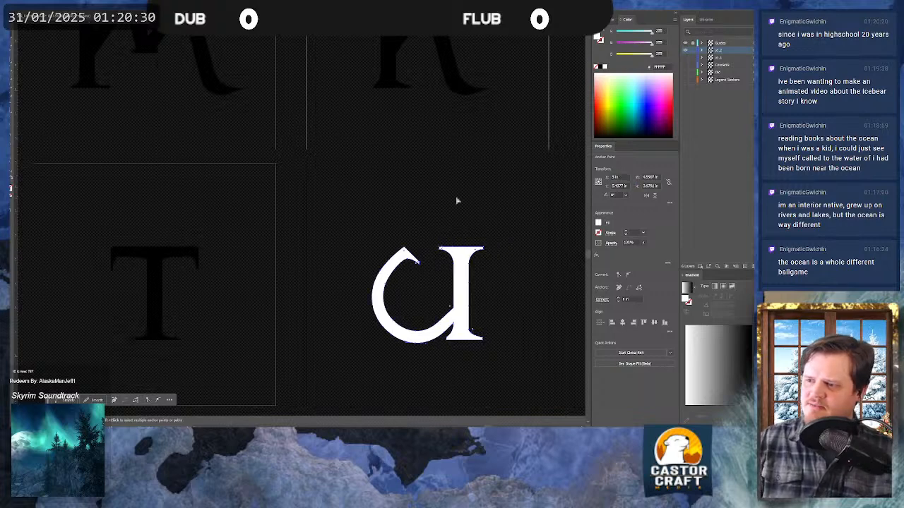
click(429, 236)
- Fill the U with black (000000) and clear the selection
drag(406, 214, 402, 256)
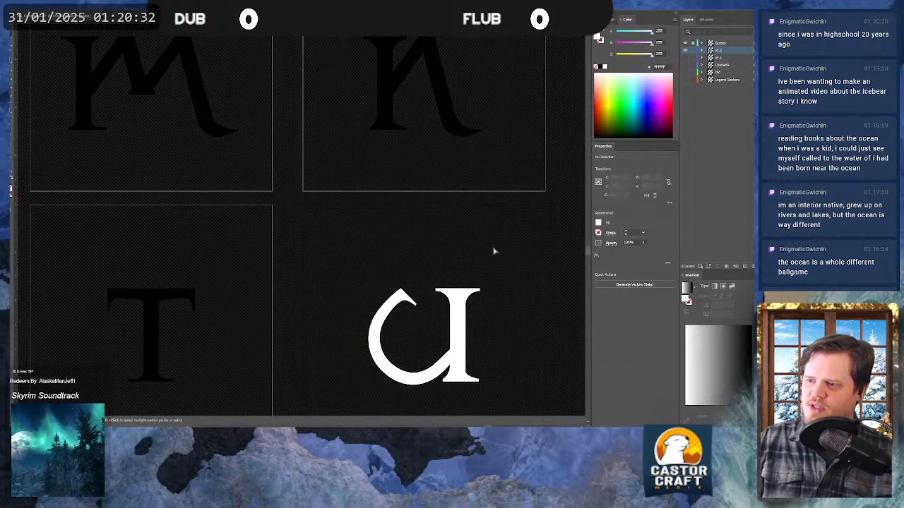
scroll(339, 405, down, 1)
drag(366, 359, 358, 354)
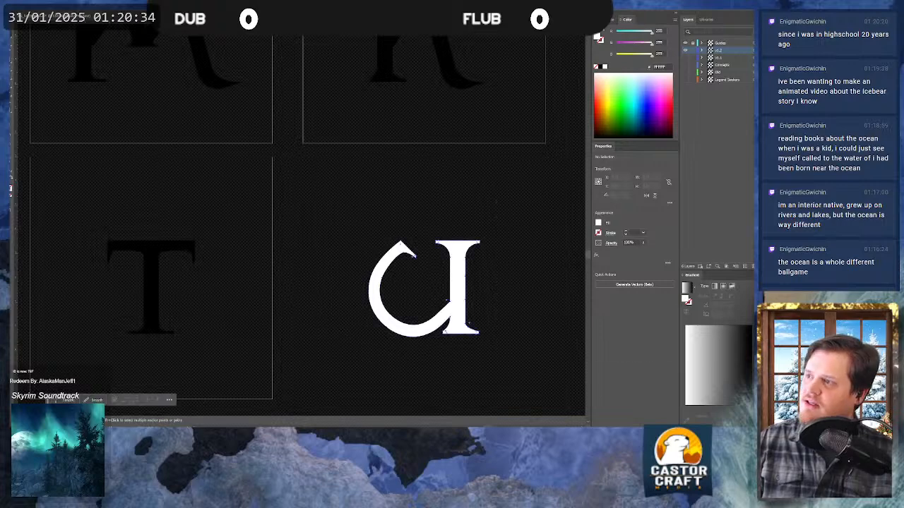
click(600, 68)
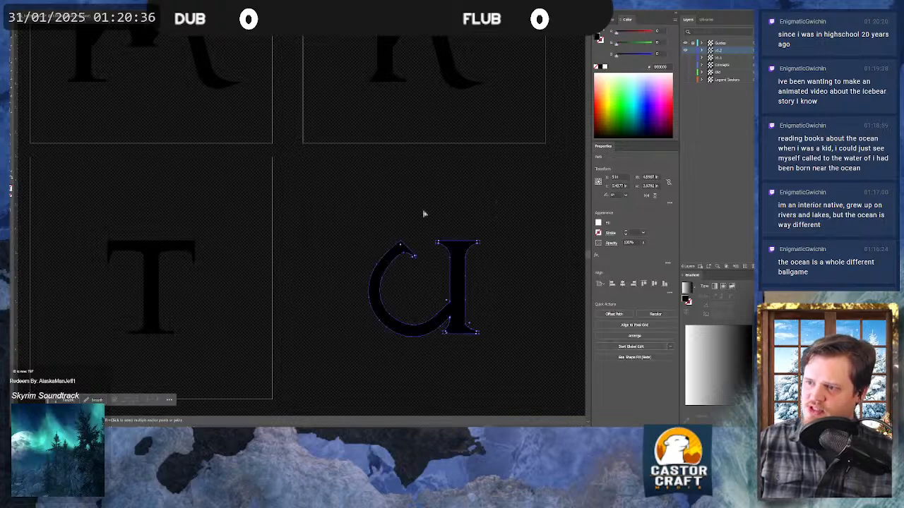
key(v)
key(a)
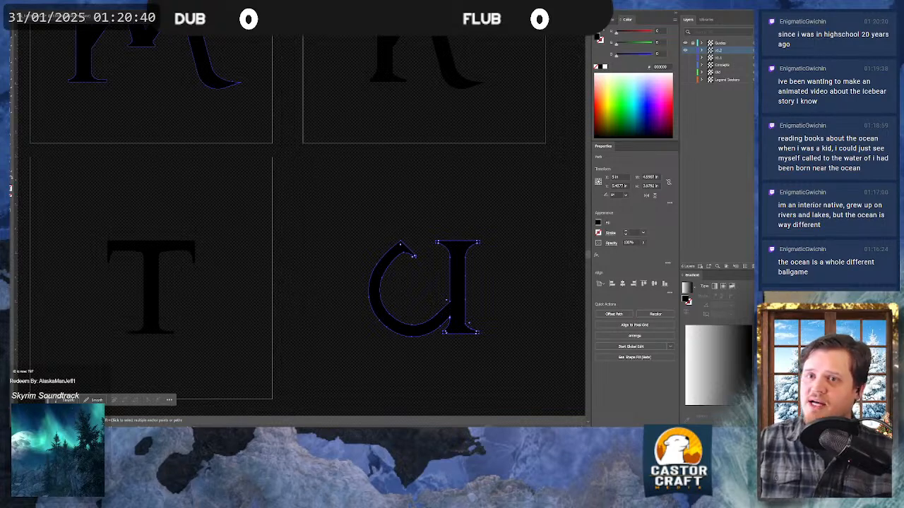
click(511, 204)
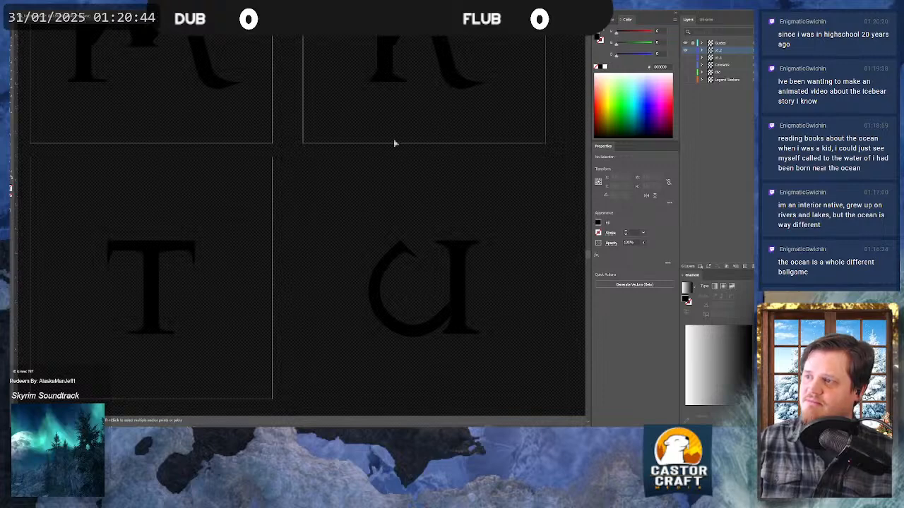
- Check the number and name of the U's artboard in artboard editing mode, and leave the mode
click(12, 24)
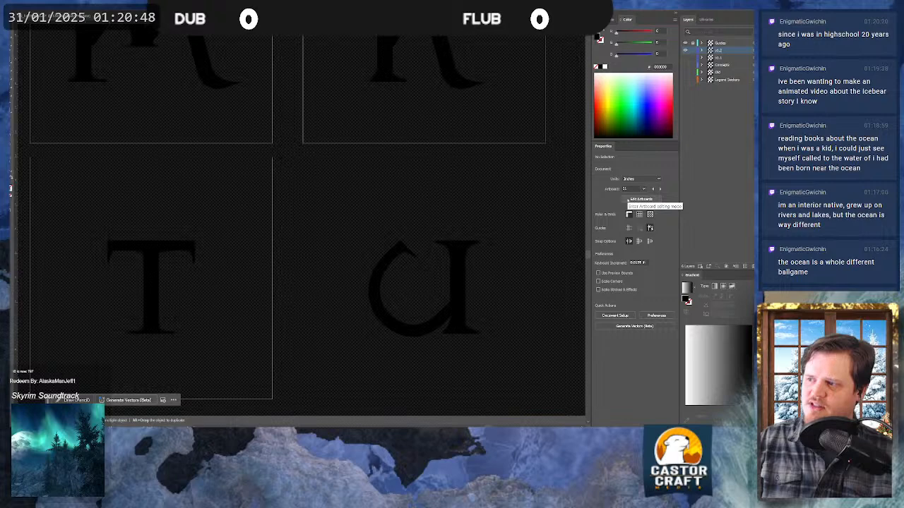
click(636, 202)
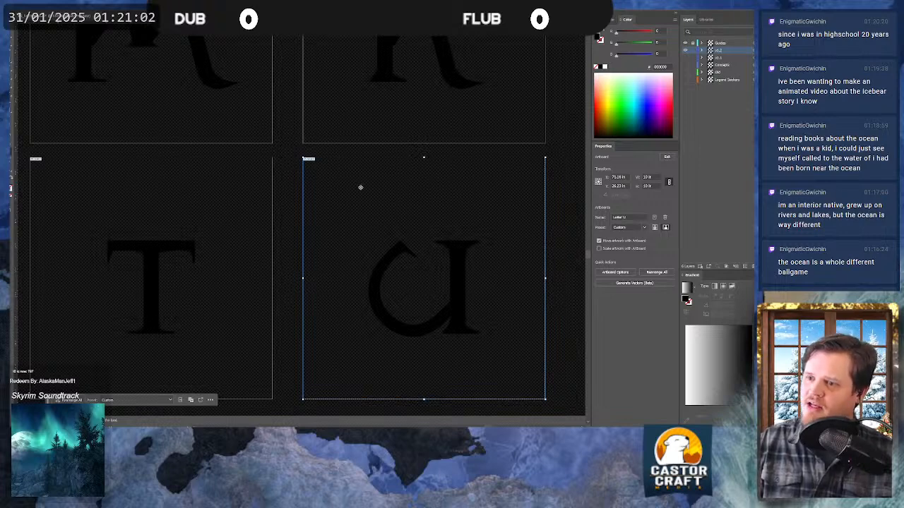
key(Escape)
- Export only artboard 21 as SVG, using the existing LS_Font_v1.0_Letter U.svg as the file name
click(34, 6)
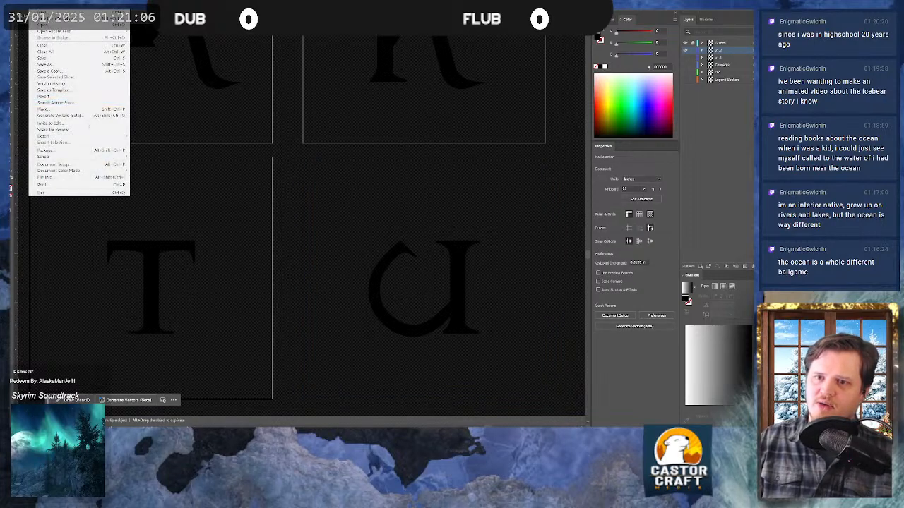
mouse_move(64, 136)
click(147, 142)
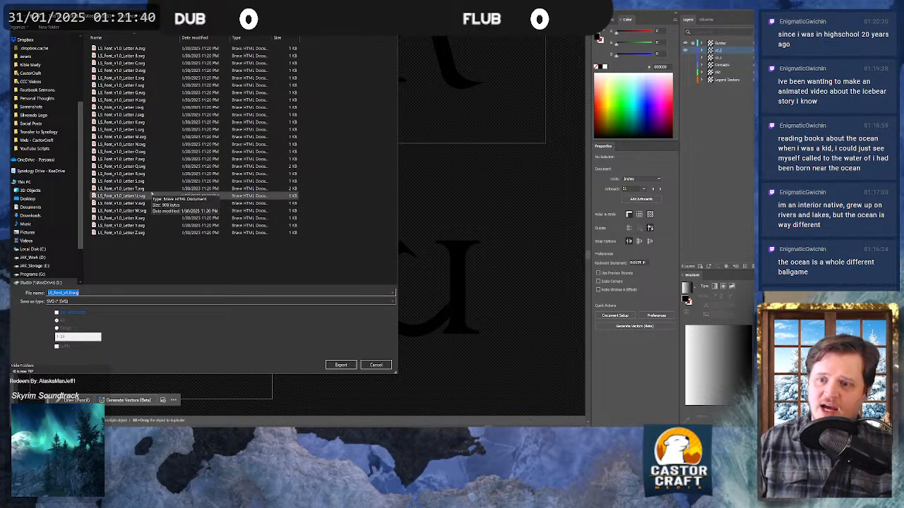
click(151, 196)
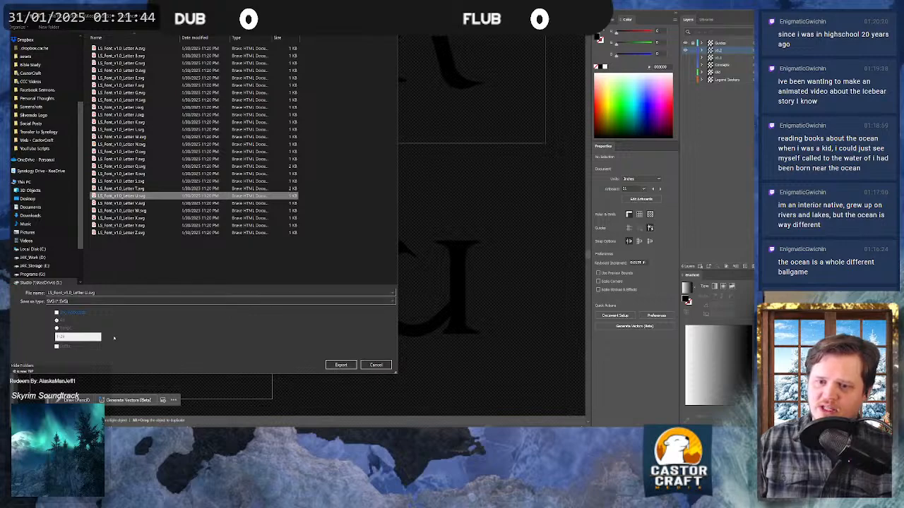
click(73, 314)
click(57, 328)
text(21)
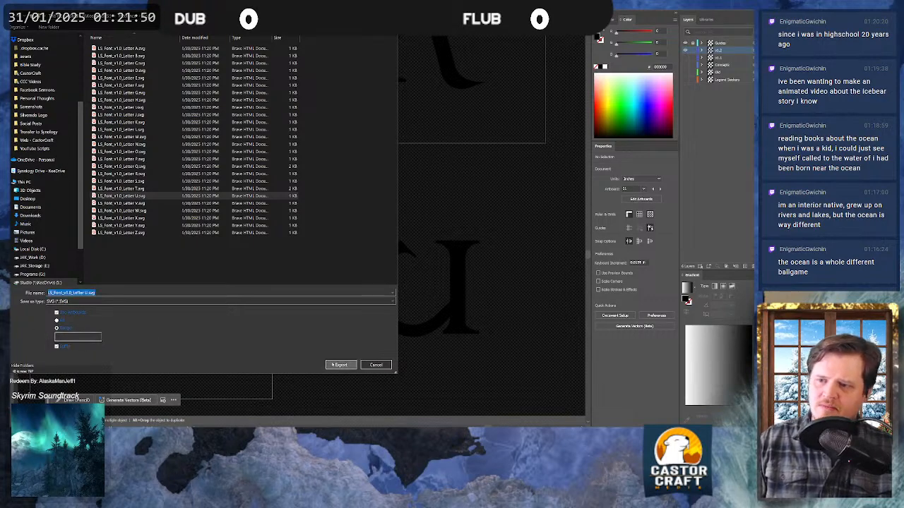
click(341, 364)
click(382, 241)
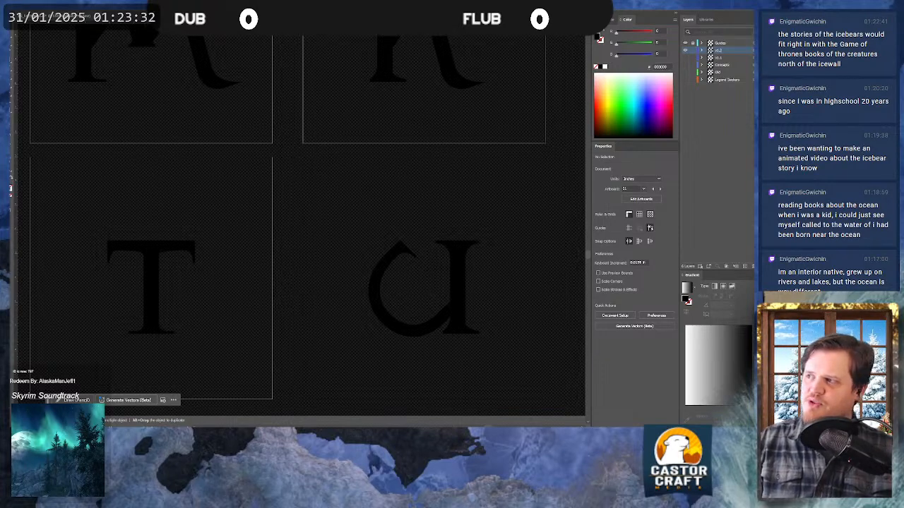
- Switch to FontForge, try importing LS_Font_v1.0_Letter U.svg into the U glyph, and undo the import
key(alt+Tab)
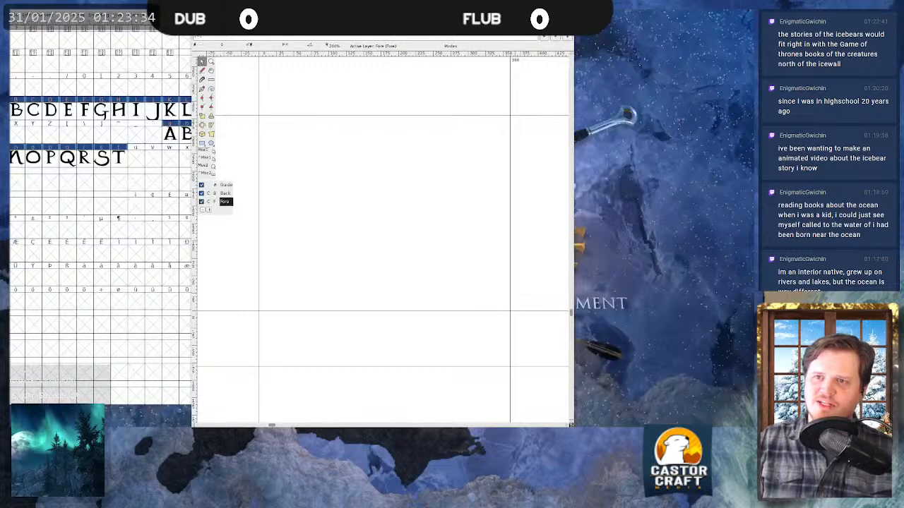
key(alt+Tab)
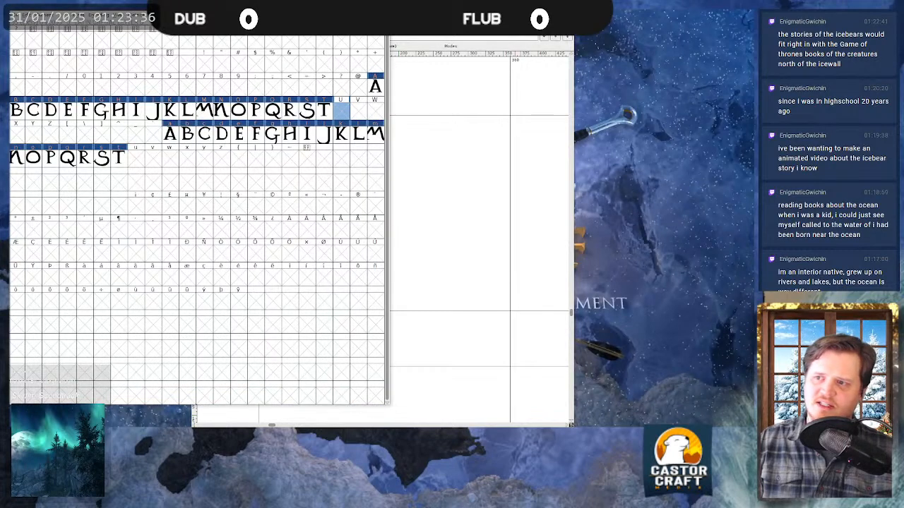
double_click(341, 111)
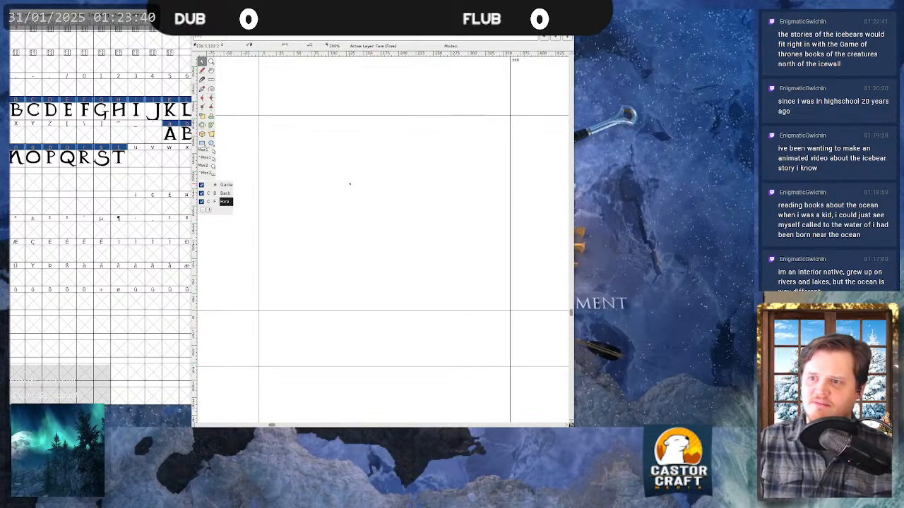
key(ctrl+shift+i)
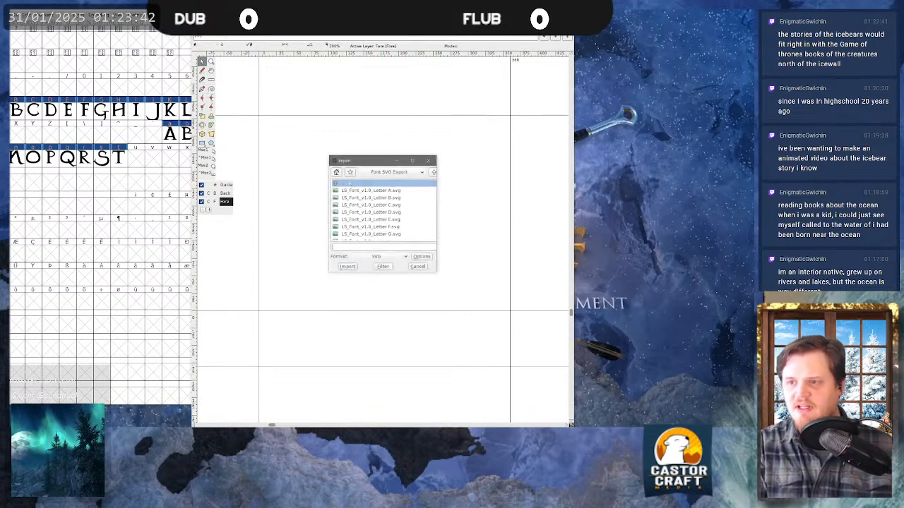
scroll(384, 211, down, 4)
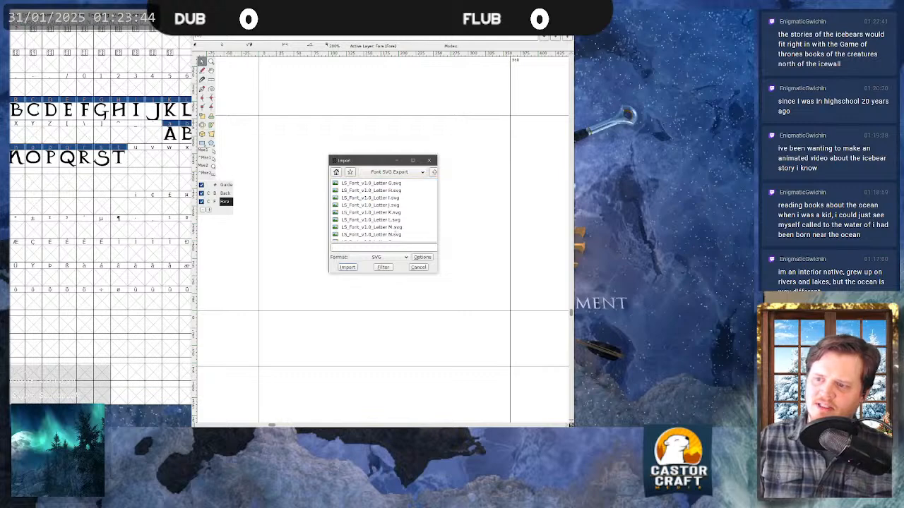
scroll(390, 234, down, 2)
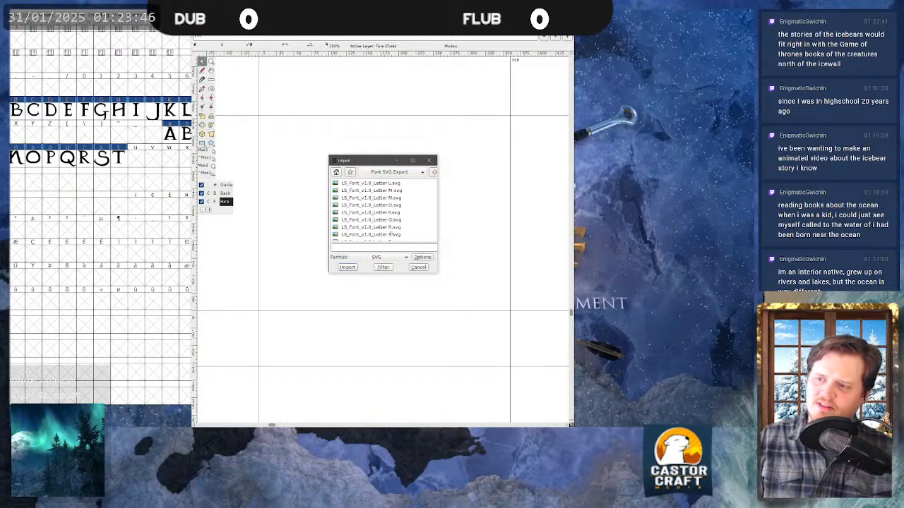
click(370, 233)
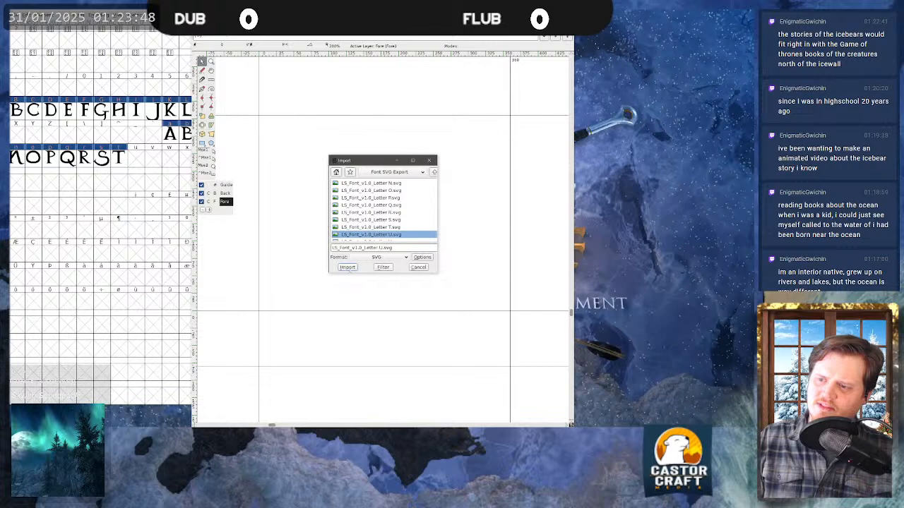
click(346, 267)
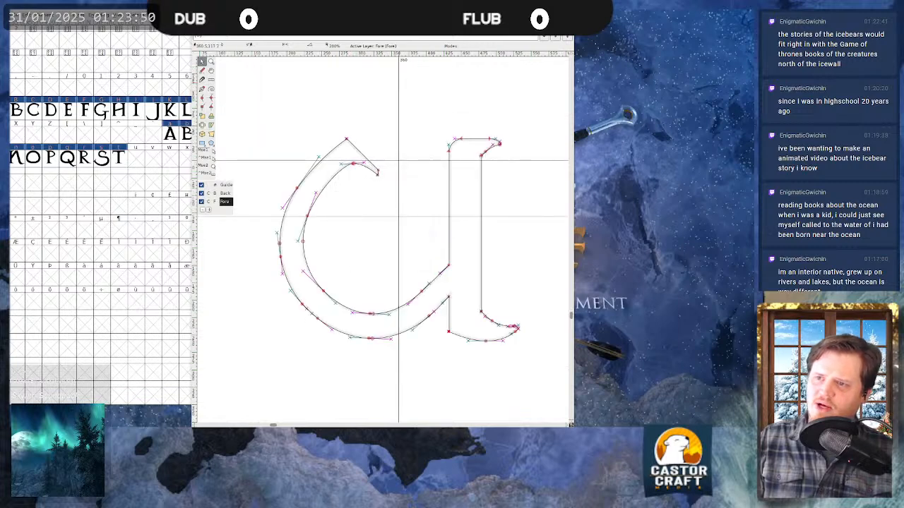
key(u)
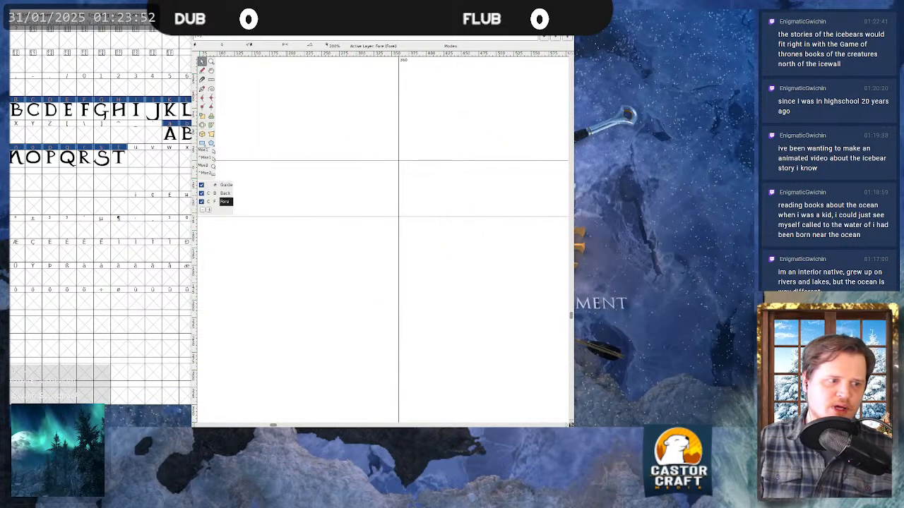
- Return to Illustrator, rename the exported LS_Font_v1.0_Letter U_Letter U.svg to LS_Font_v1.0_Letter U_2.svg from the export dialog, and cancel the export
key(alt+Tab)
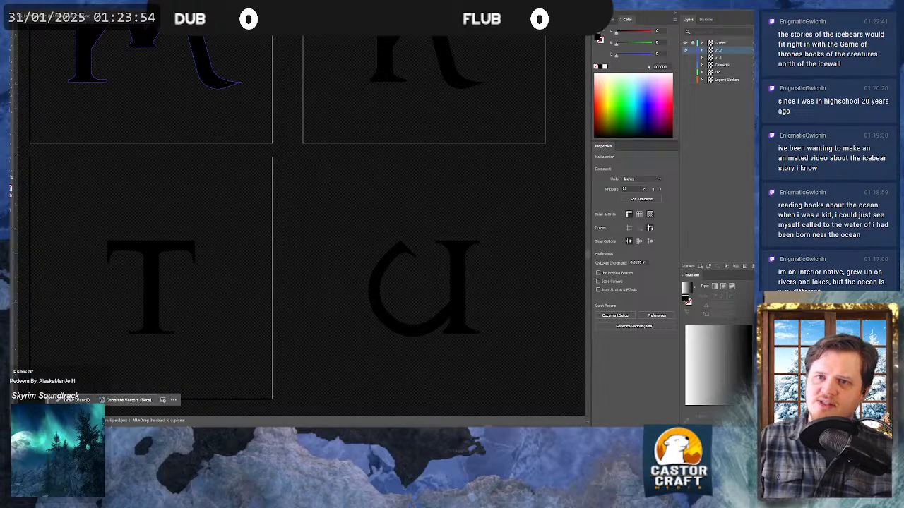
click(33, 5)
mouse_move(57, 136)
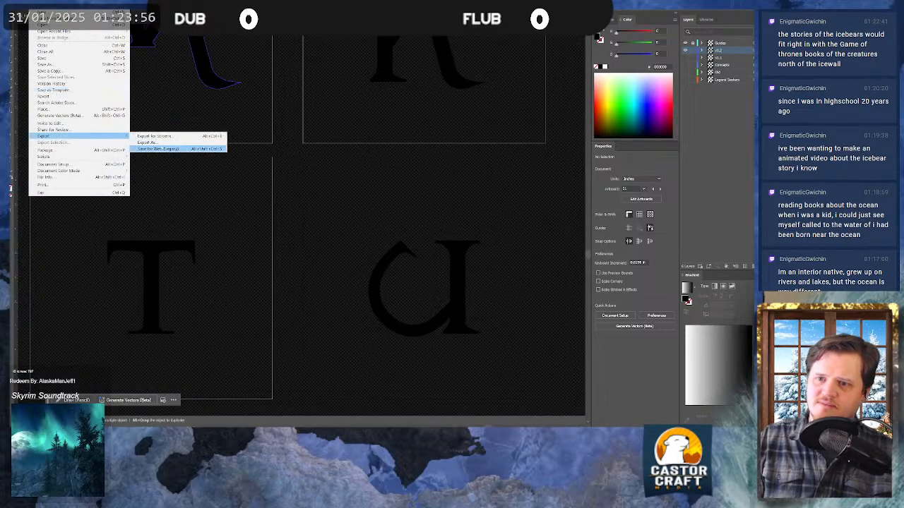
click(147, 142)
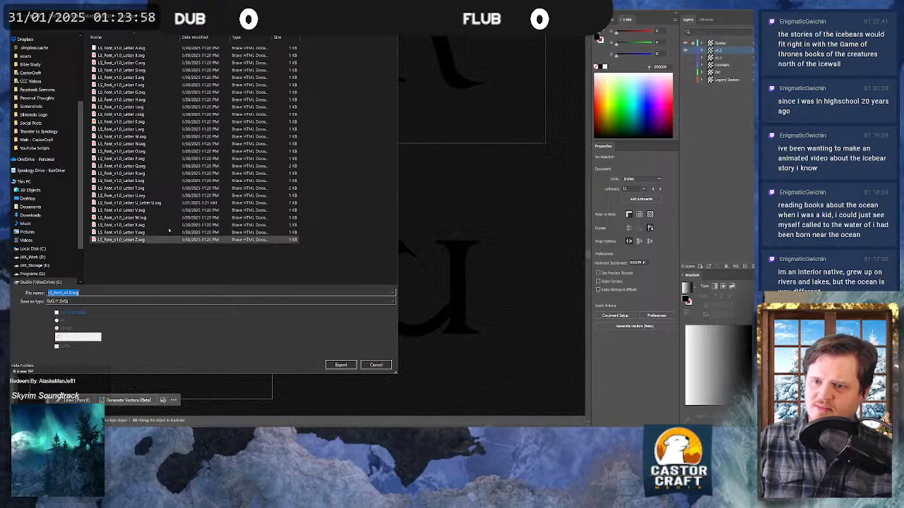
click(151, 204)
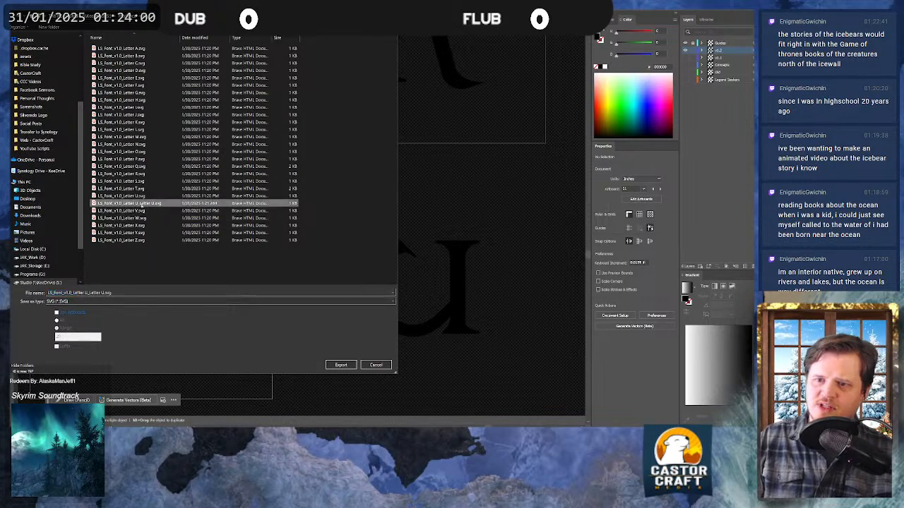
click(142, 204)
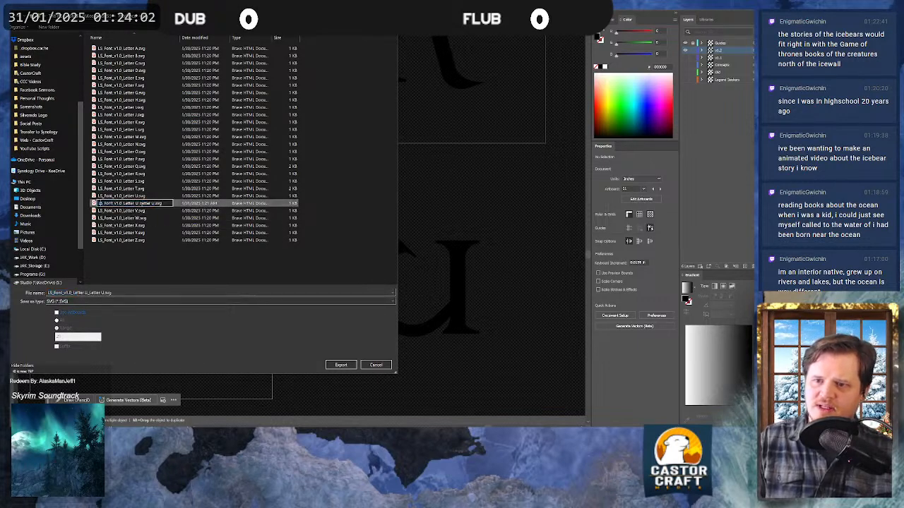
key(shift+Right)
key(shift+Right)
key(shift+Right)
key(shift+Right)
key(shift+Right)
key(shift+Right)
text(2)
key(Return)
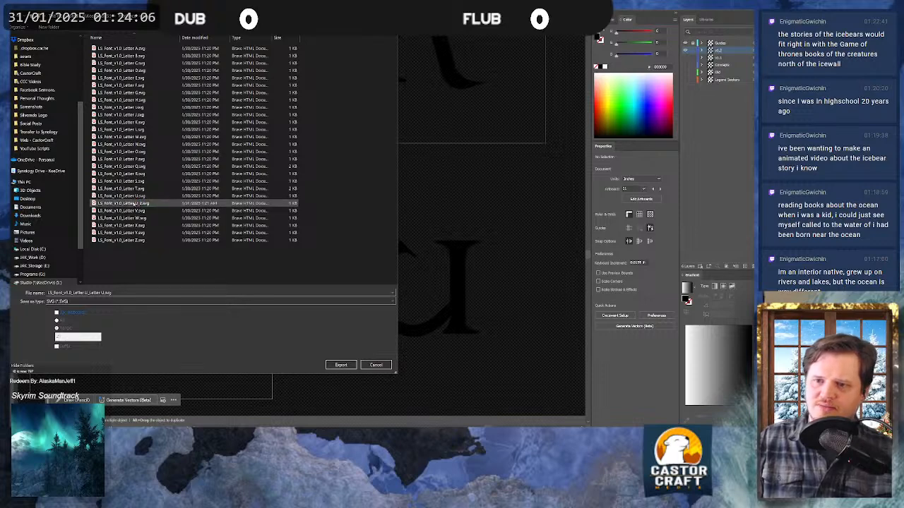
click(375, 364)
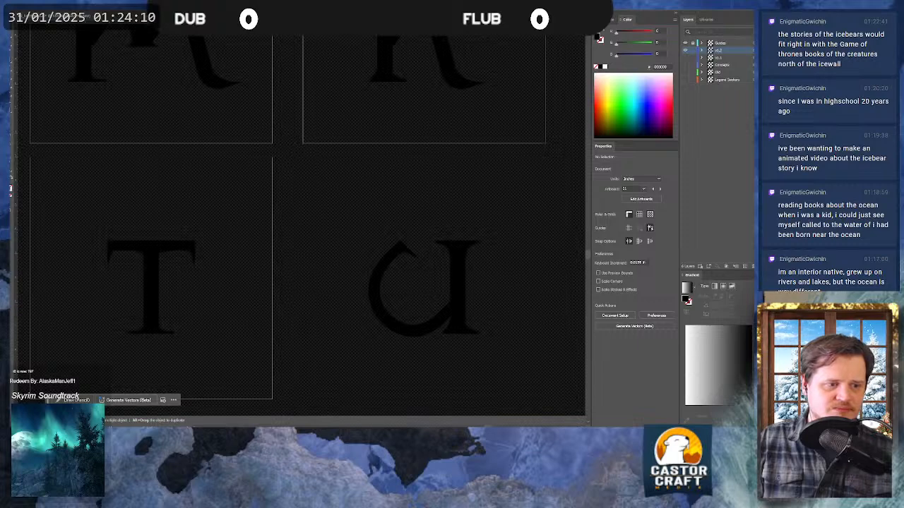
- Switch to FontForge, open the empty U glyph, try importing LS_Font_v1.0_Letter U.svg again, and undo the import
key(alt+Tab)
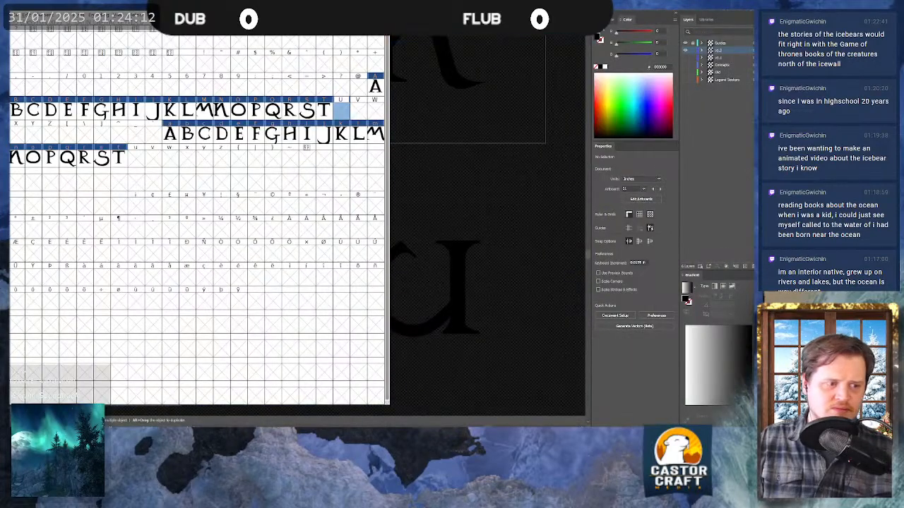
double_click(341, 111)
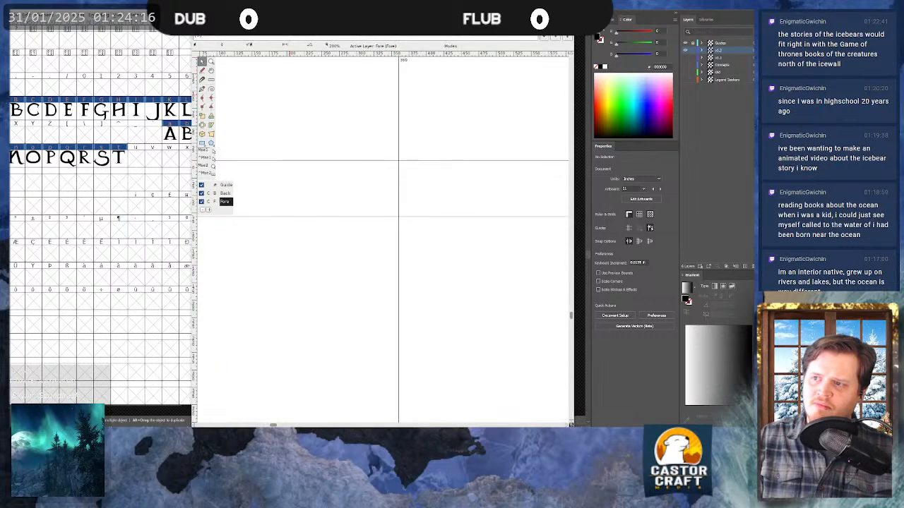
scroll(366, 198, down, 3)
scroll(326, 147, up, 3)
key(ctrl+shift+i)
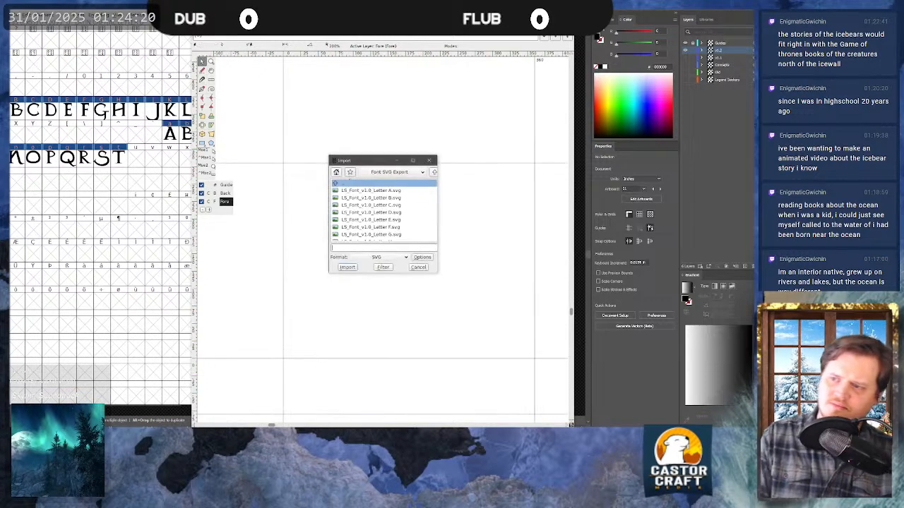
scroll(393, 213, down, 3)
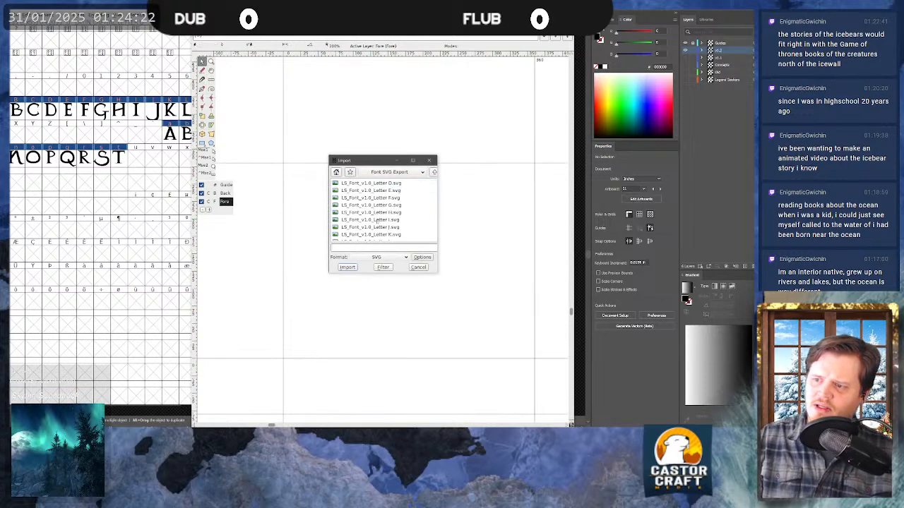
scroll(377, 226, down, 3)
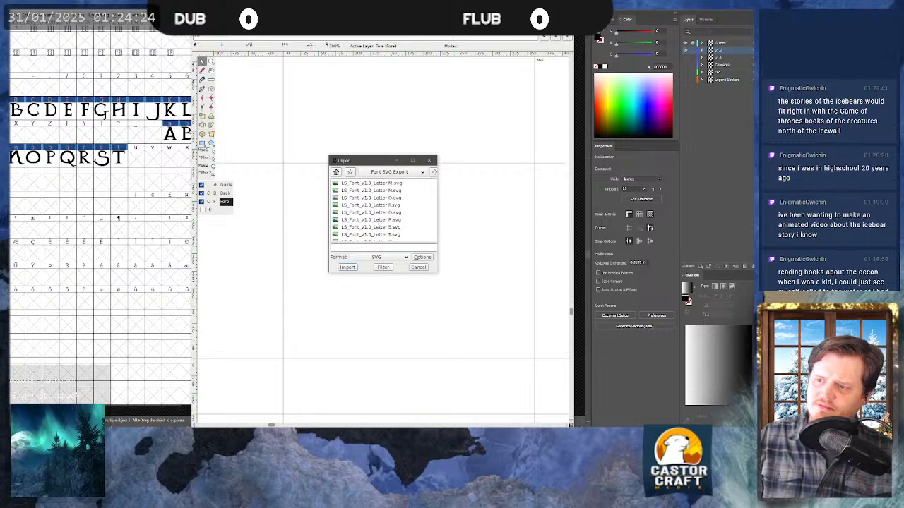
double_click(371, 226)
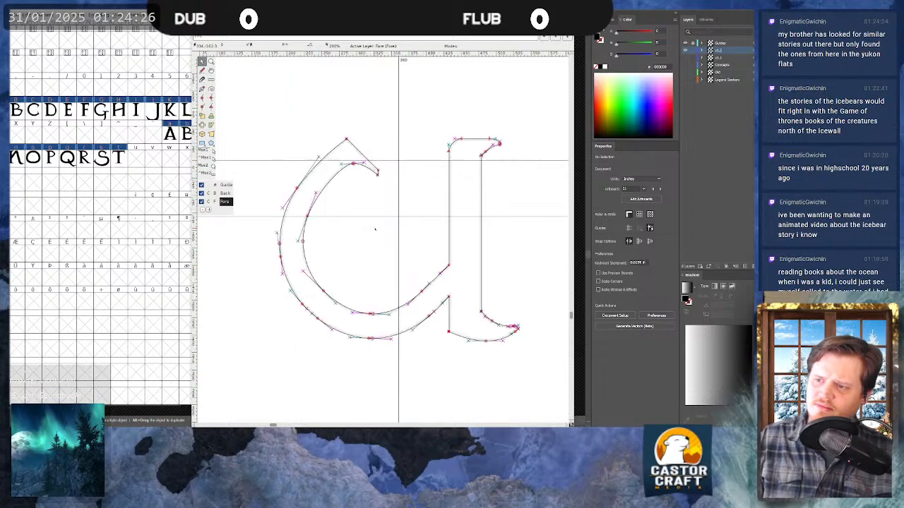
key(ctrl+z)
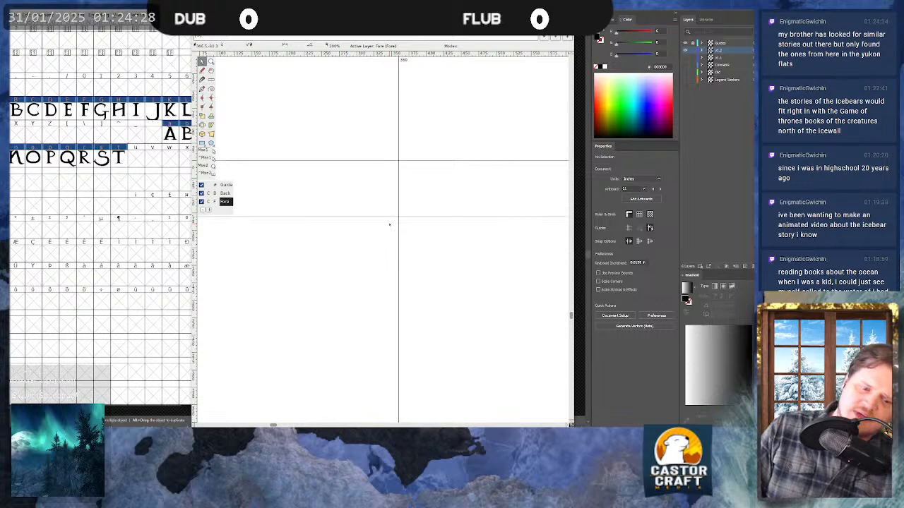
- Look through the SVG files in the Font SVG Export folder for the re-exported U, and close the import dialog
key(ctrl+shift+i)
scroll(384, 212, down, 4)
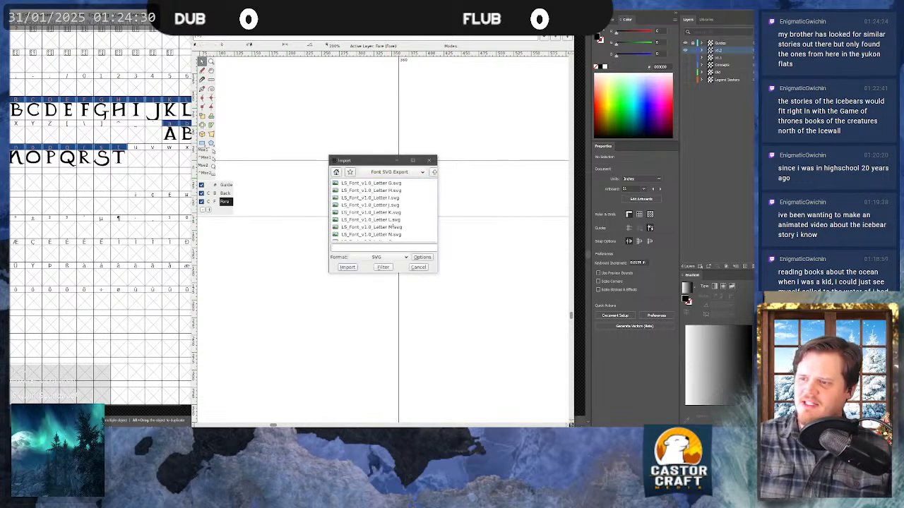
scroll(383, 211, down, 3)
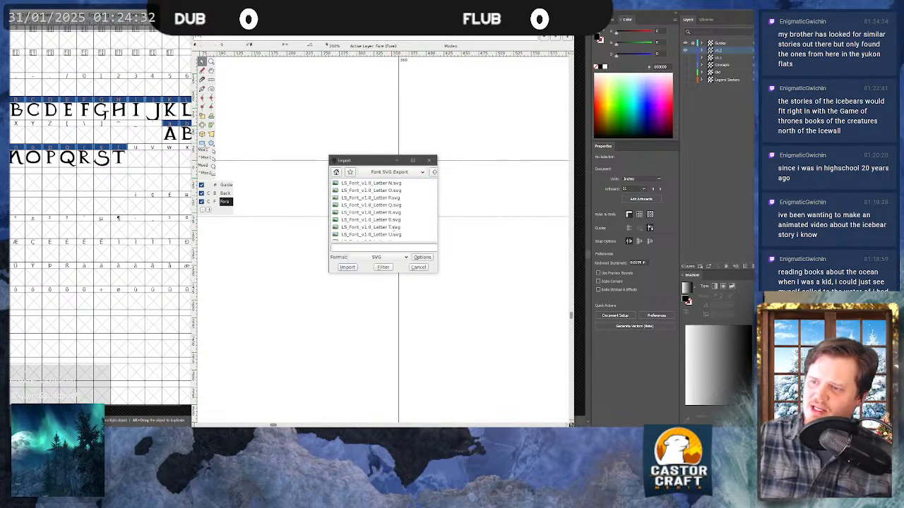
scroll(383, 212, down, 4)
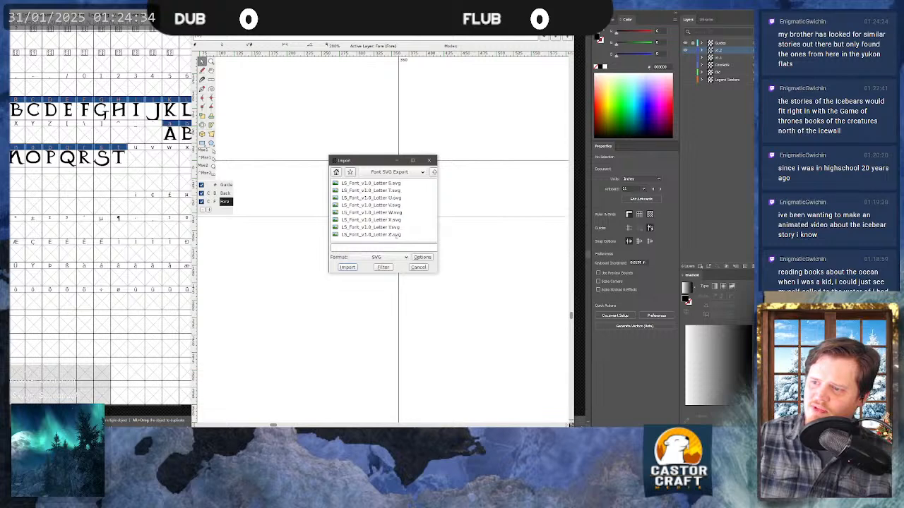
scroll(400, 213, up, 1)
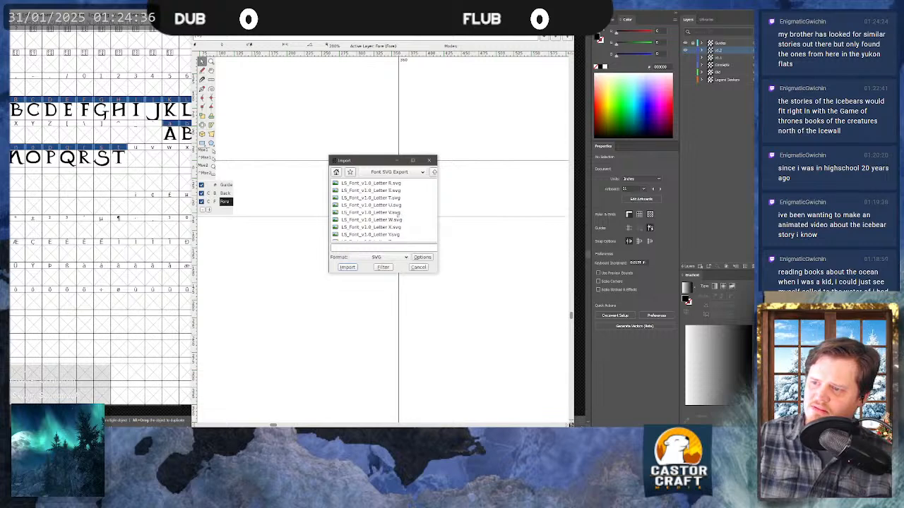
scroll(394, 209, up, 7)
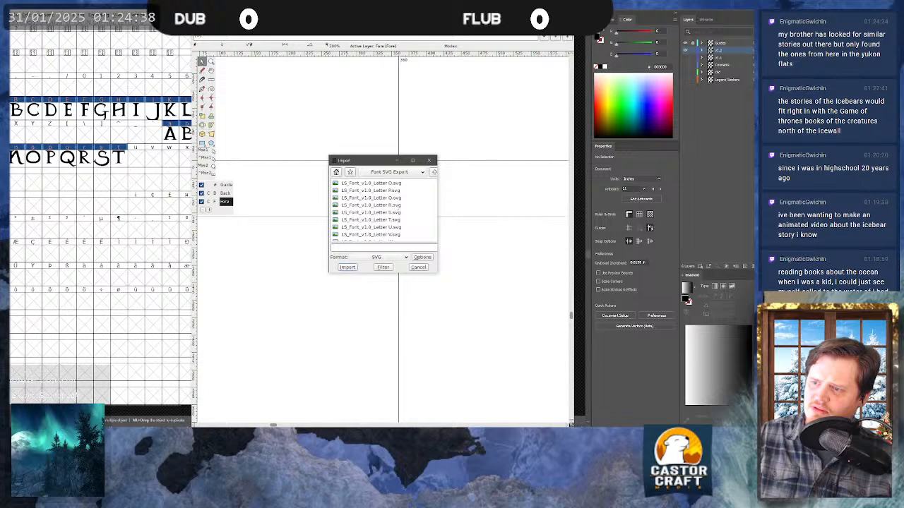
scroll(395, 209, up, 8)
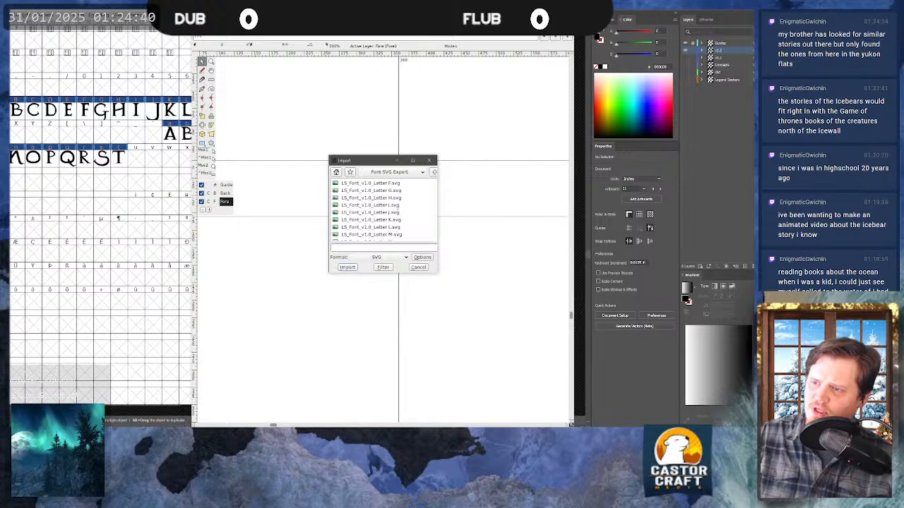
scroll(394, 210, up, 3)
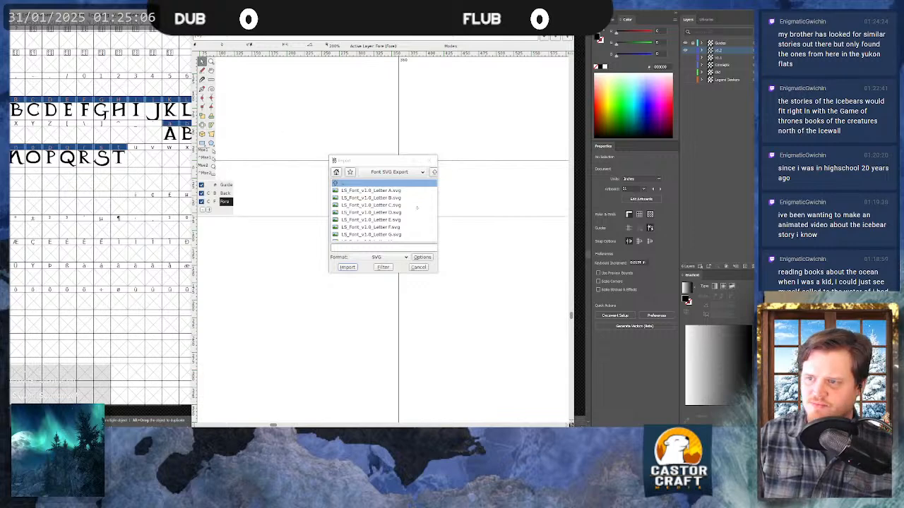
click(429, 160)
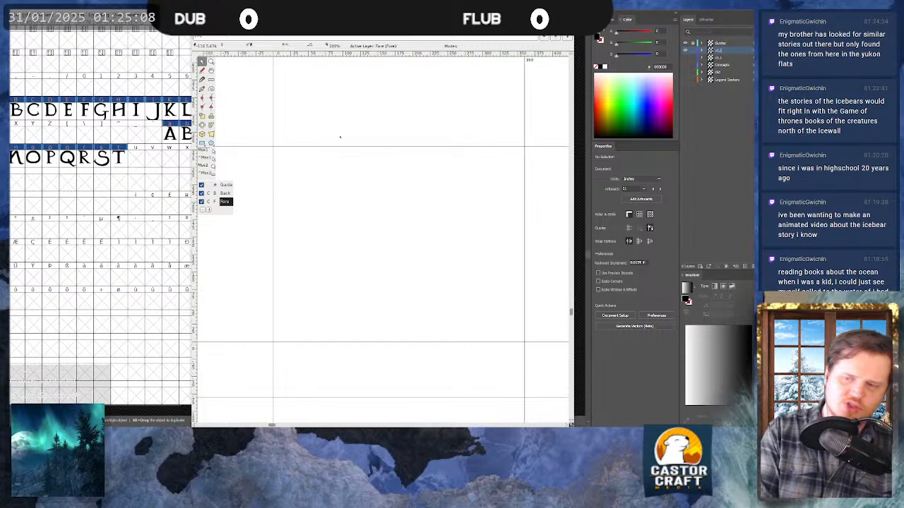
- Try importing LS_Font_v1.0_Letter U - Copy.svg into the U glyph, and undo the import
key(ctrl+i)
scroll(407, 207, down, 4)
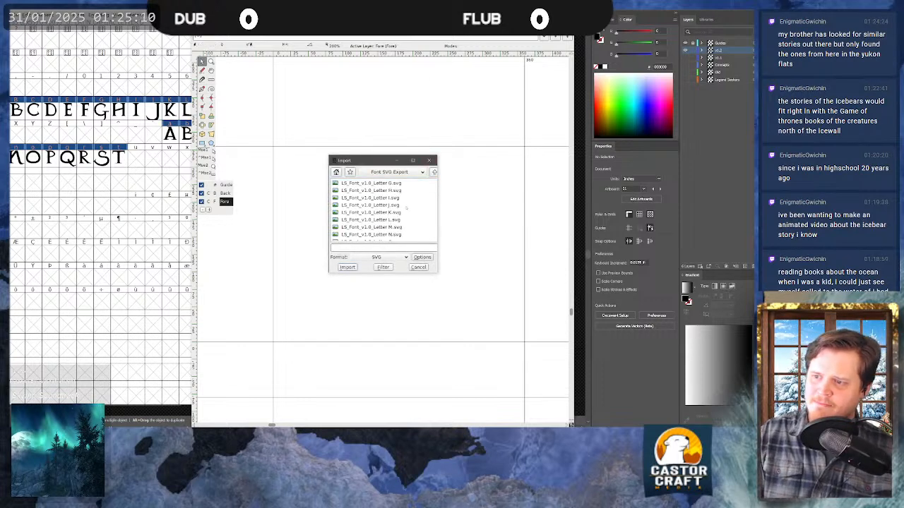
scroll(407, 210, down, 2)
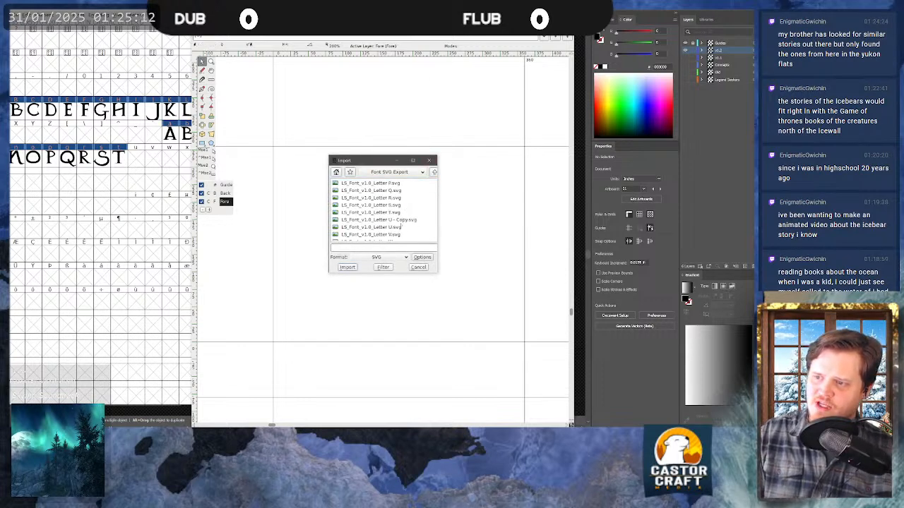
click(407, 220)
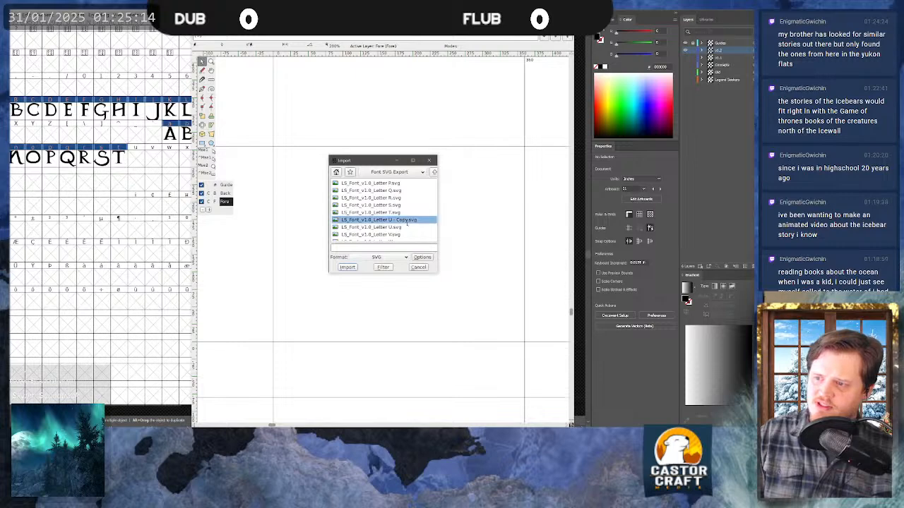
scroll(383, 210, down, 2)
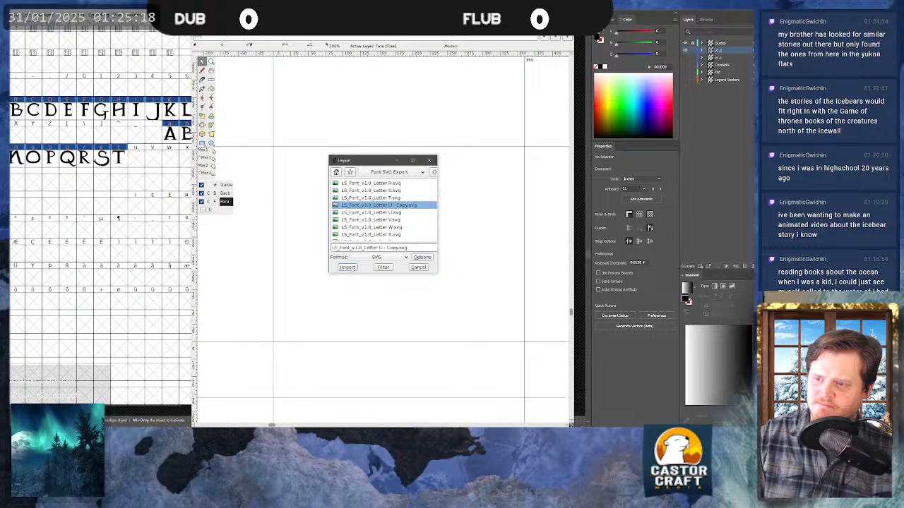
click(351, 268)
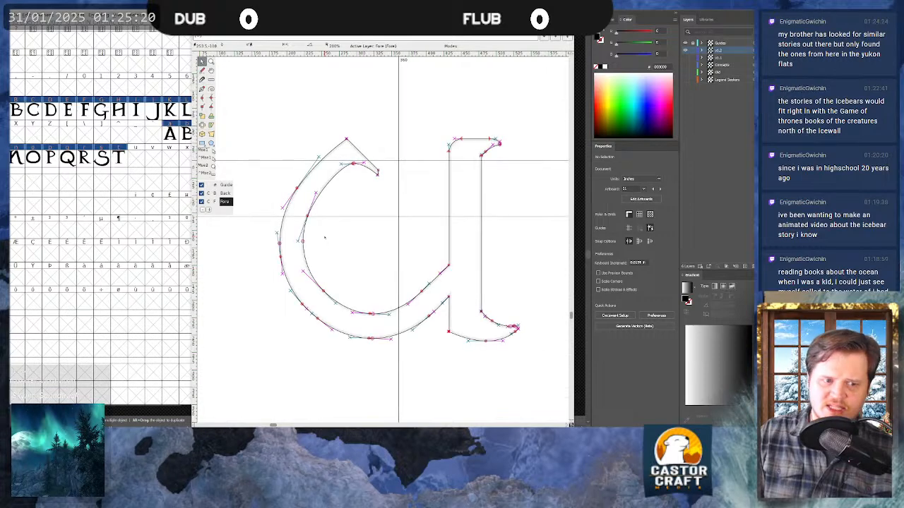
key(ctrl+z)
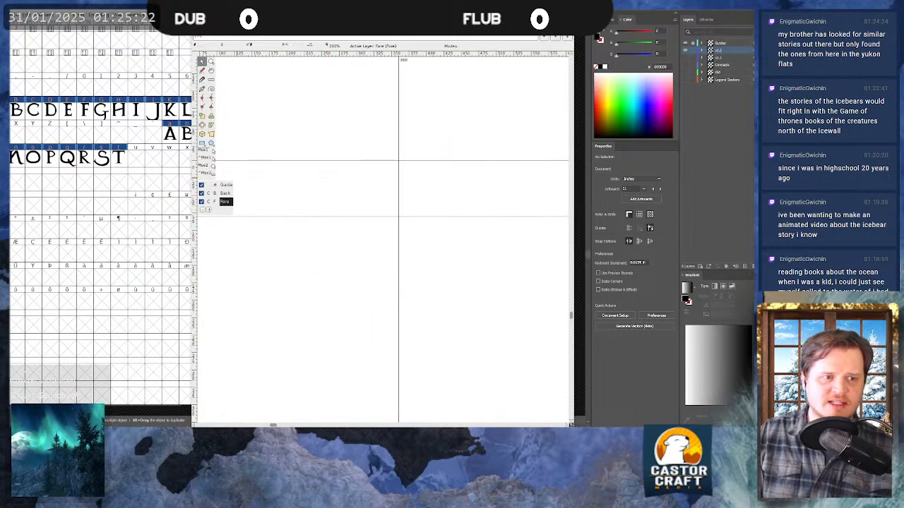
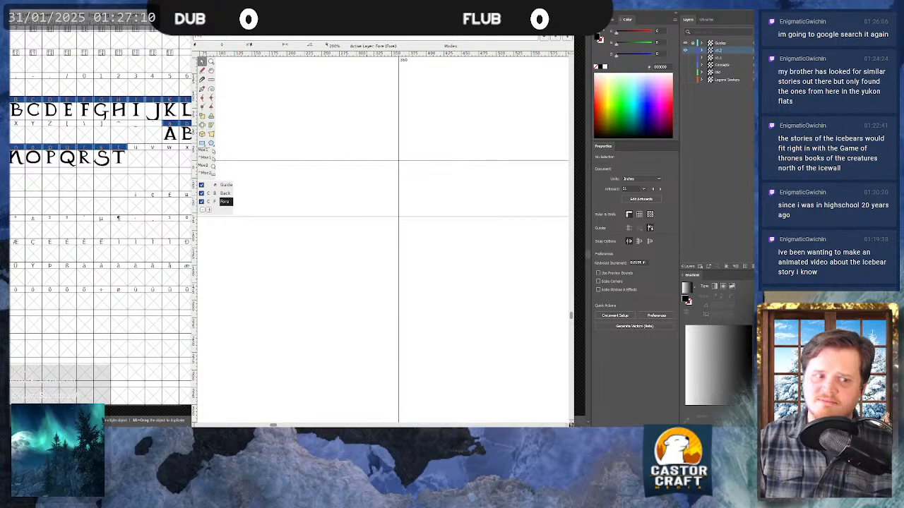
- Import LS_Font_v1.0_Letter U_2.svg from the Font SVG Export folder into the U glyph
key(ctrl+shift+i)
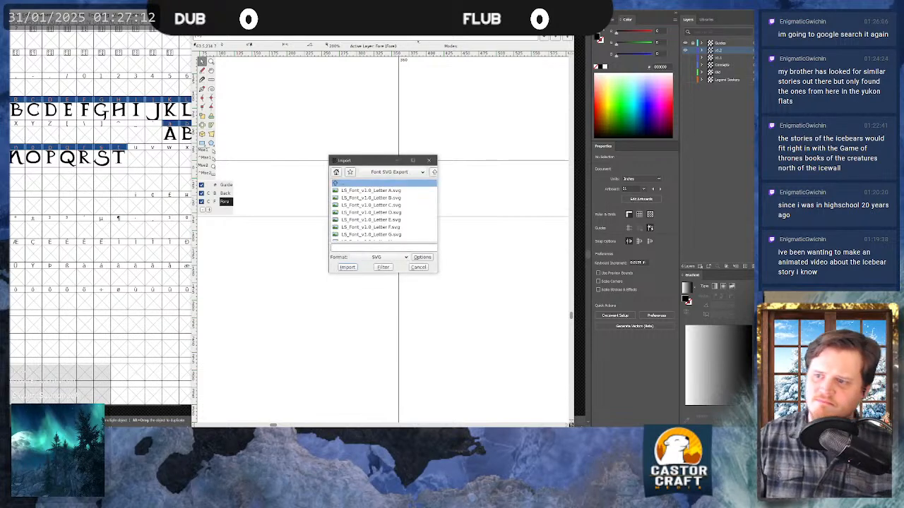
scroll(399, 211, down, 3)
scroll(398, 211, down, 11)
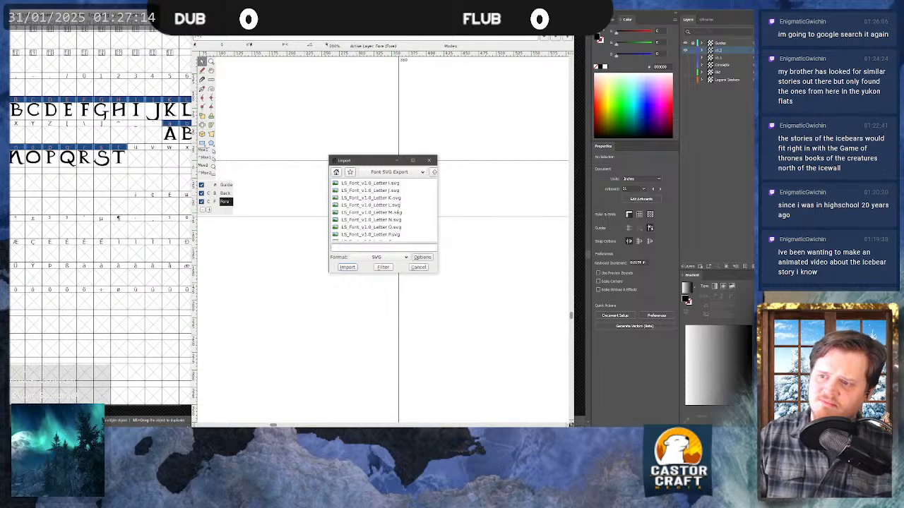
scroll(397, 229, down, 2)
click(393, 234)
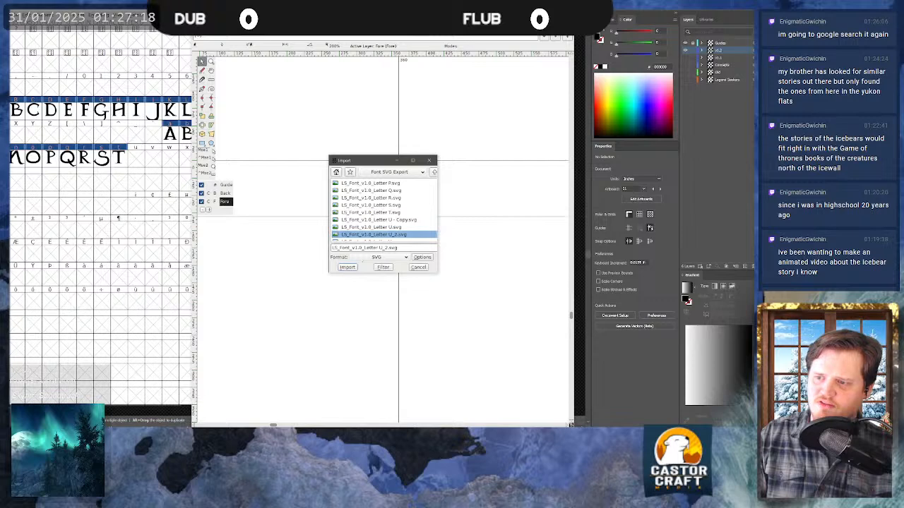
click(347, 267)
- Move the whole U outline so its left curve touches the zero line and its bowl sits on the baseline
drag(328, 155, 396, 321)
key(ctrl+a)
scroll(394, 260, down, 1)
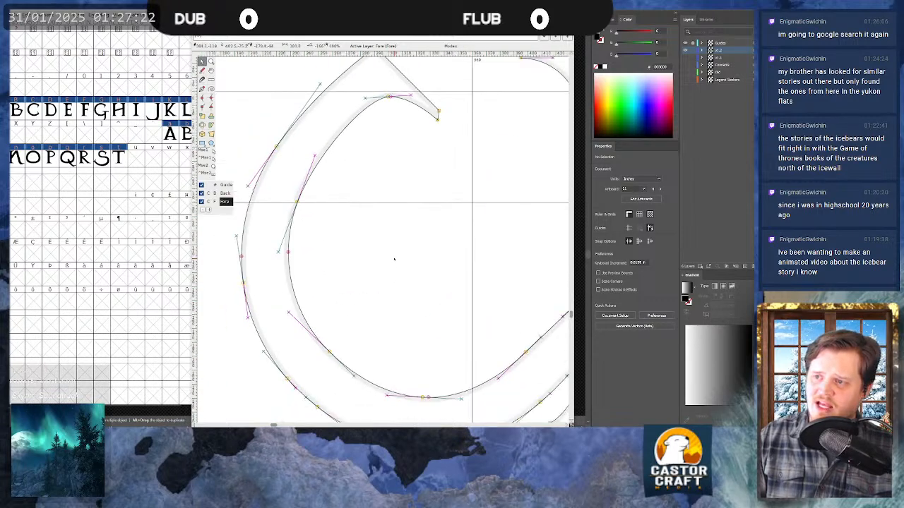
scroll(394, 259, down, 4)
drag(405, 224, 349, 139)
scroll(345, 200, up, 2)
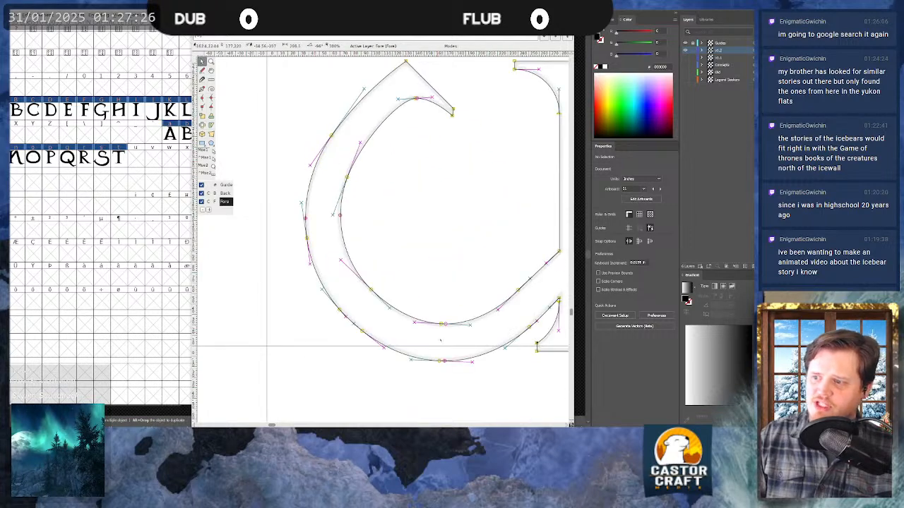
drag(439, 361, 401, 345)
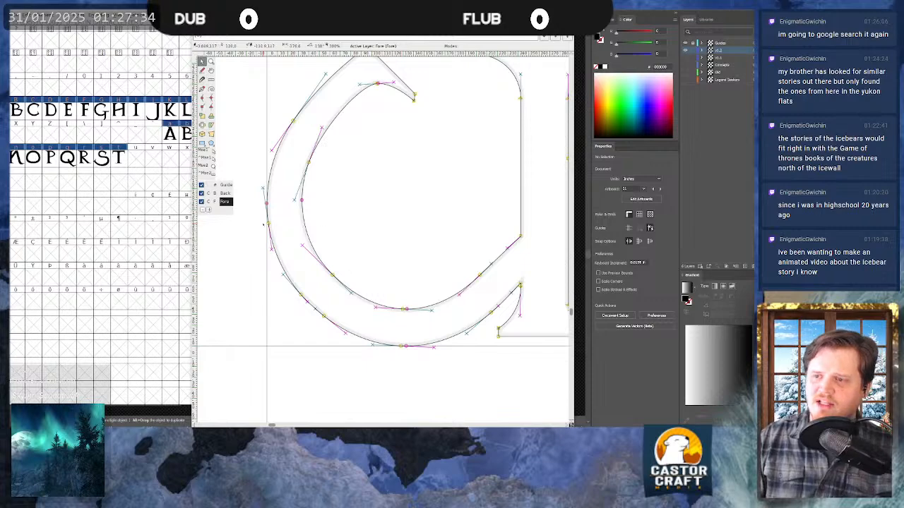
- Lower the whole U outline slightly so the stem's foot rests on the baseline and the bowl dips below it
scroll(263, 225, down, 1)
scroll(268, 247, down, 1)
scroll(267, 248, down, 2)
scroll(267, 247, up, 2)
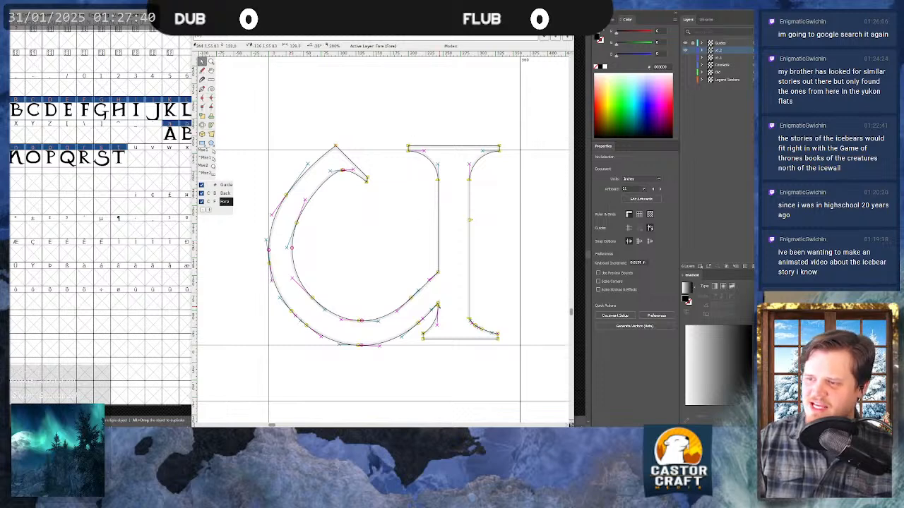
drag(437, 306, 438, 311)
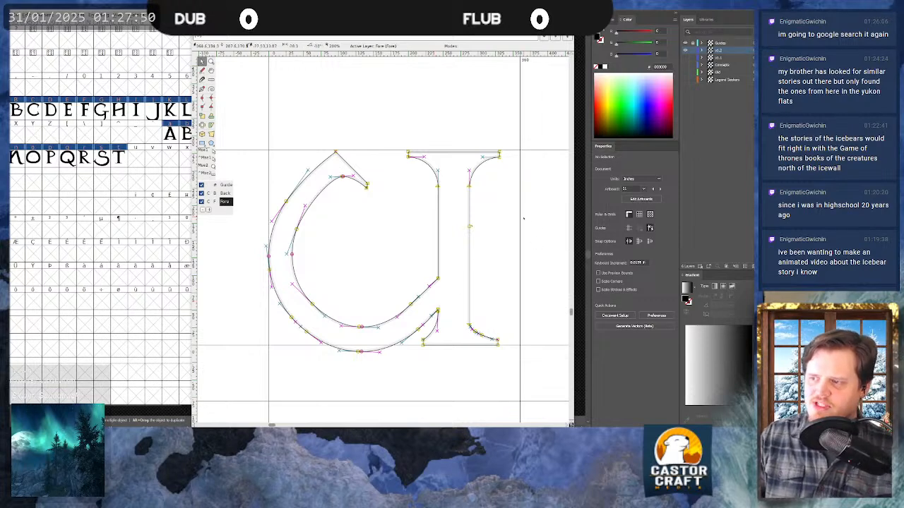
- Set the U's advance width to 331 at its upper right serif, and extend the lower right serif to the width line
drag(519, 216, 502, 219)
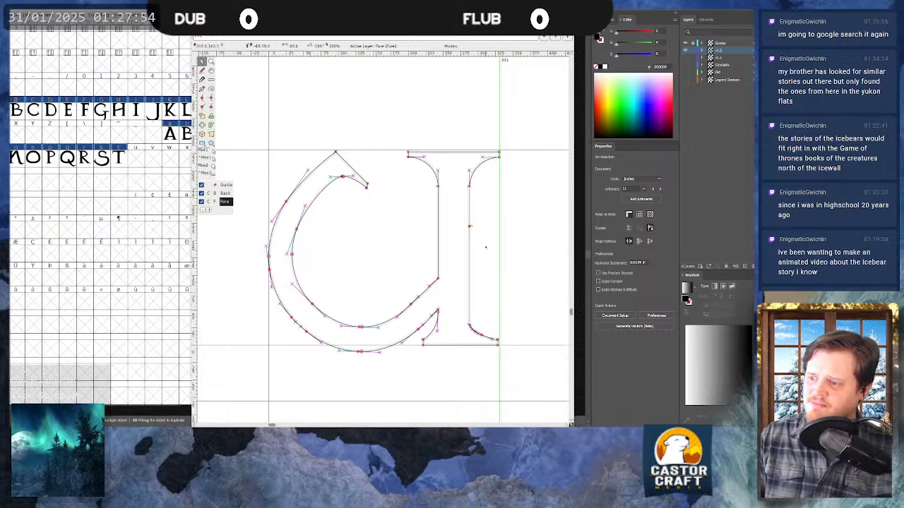
mouse_move(510, 332)
mouse_down()
mouse_move(493, 351)
mouse_move(501, 345)
mouse_up()
- Copy the complete U outline into the lowercase u glyph, and return to the font's glyph overview
key(ctrl+a)
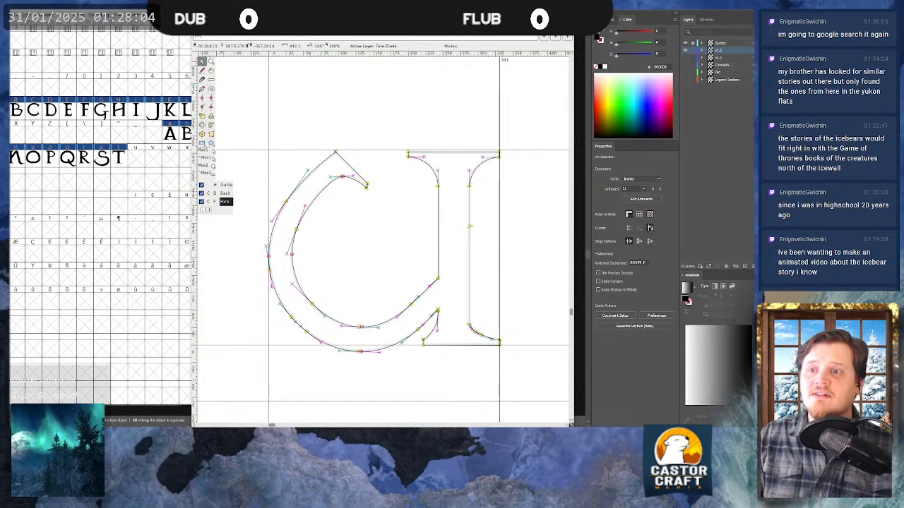
key(alt+Tab)
double_click(136, 158)
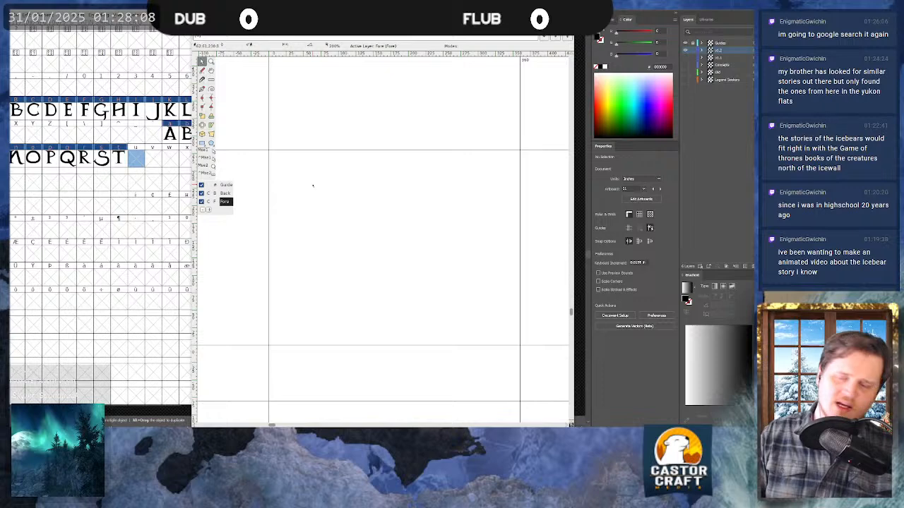
key(ctrl+v)
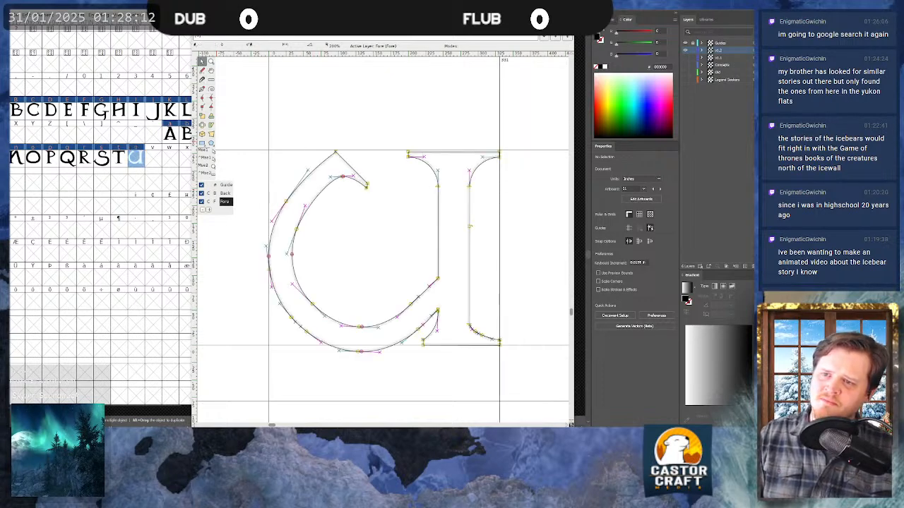
key(alt+Tab)
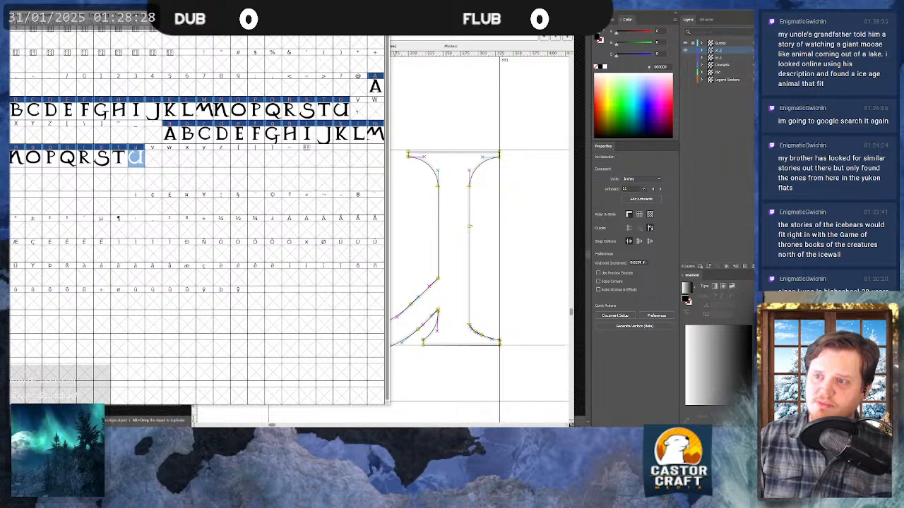
- Import LS_Font_v1.0_Letter V.svg into the uppercase V glyph
click(358, 111)
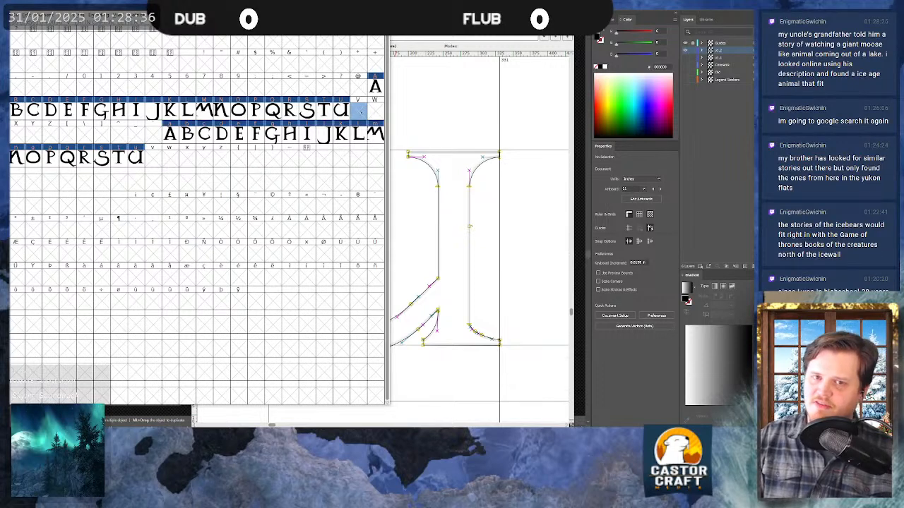
double_click(358, 111)
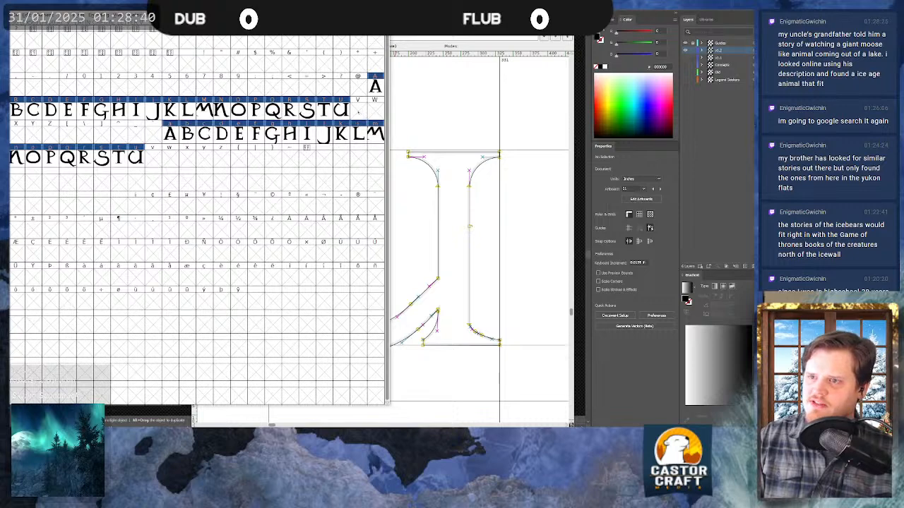
key(ctrl+shift+i)
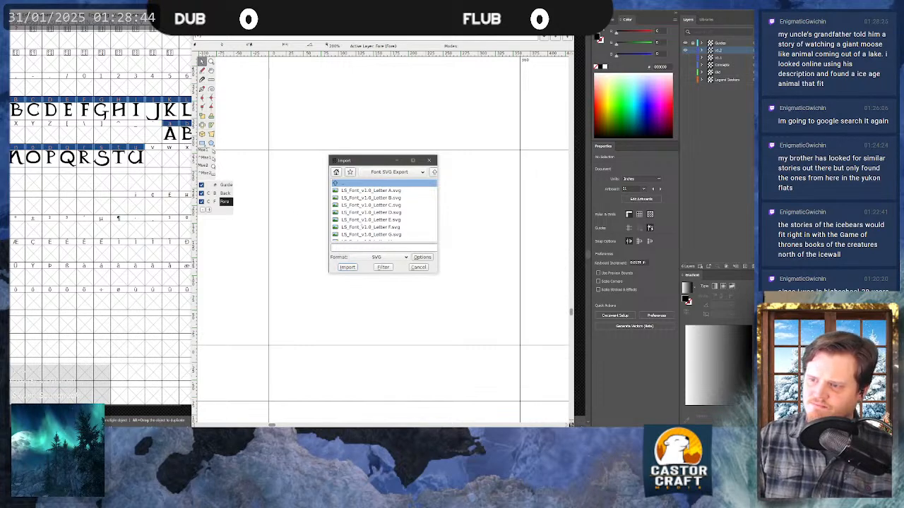
scroll(362, 226, down, 4)
scroll(374, 212, down, 5)
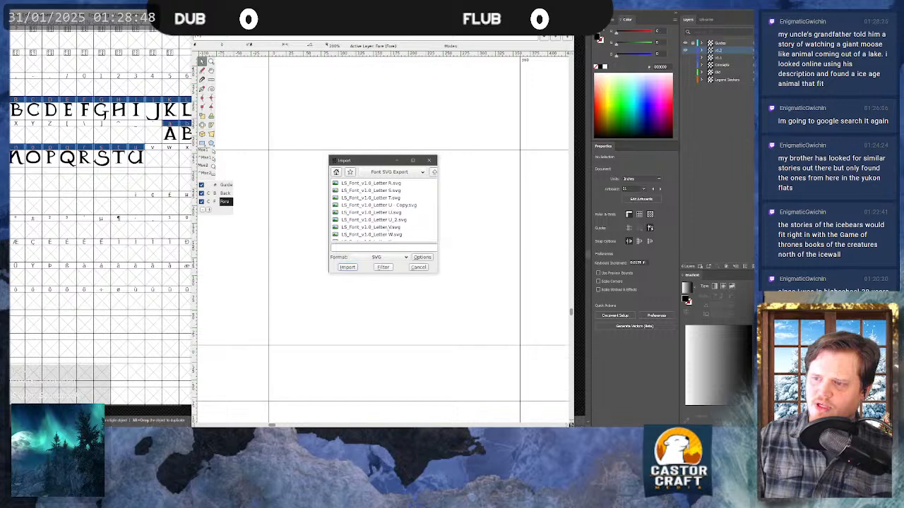
double_click(388, 227)
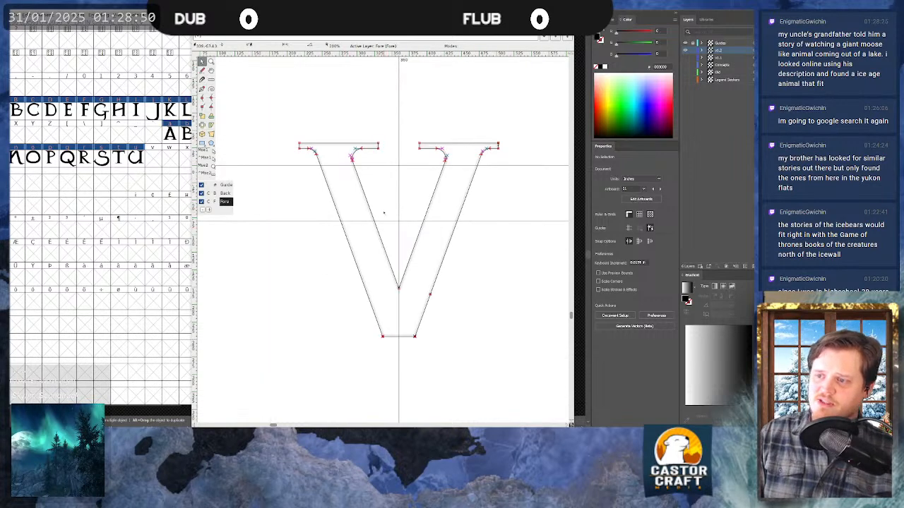
- Move the whole V outline over to the zero line and rest its flat foot on the baseline
scroll(383, 211, down, 5)
key(ctrl+a)
scroll(385, 215, up, 4)
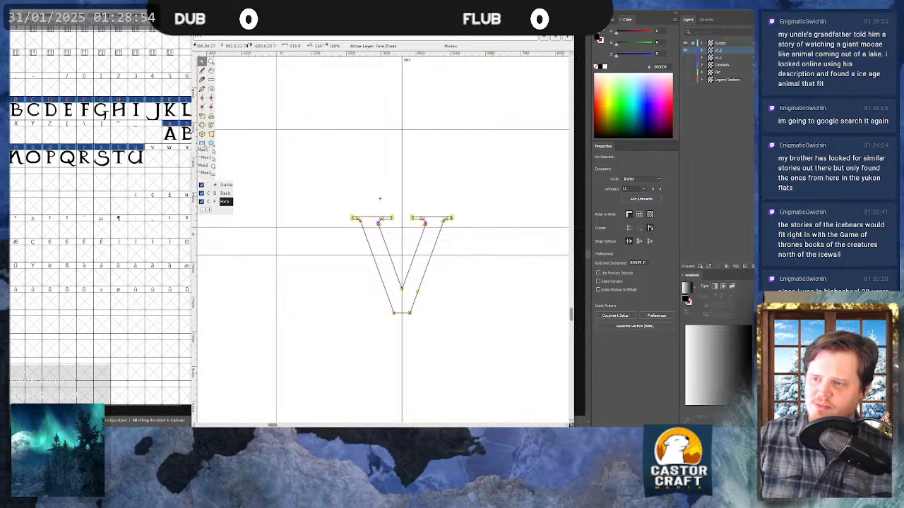
drag(401, 289, 325, 203)
scroll(325, 202, up, 3)
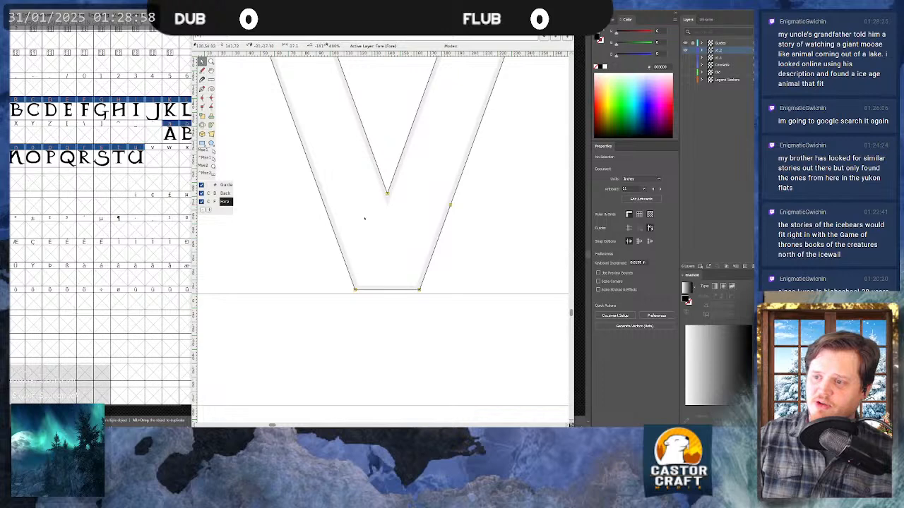
drag(388, 200, 390, 198)
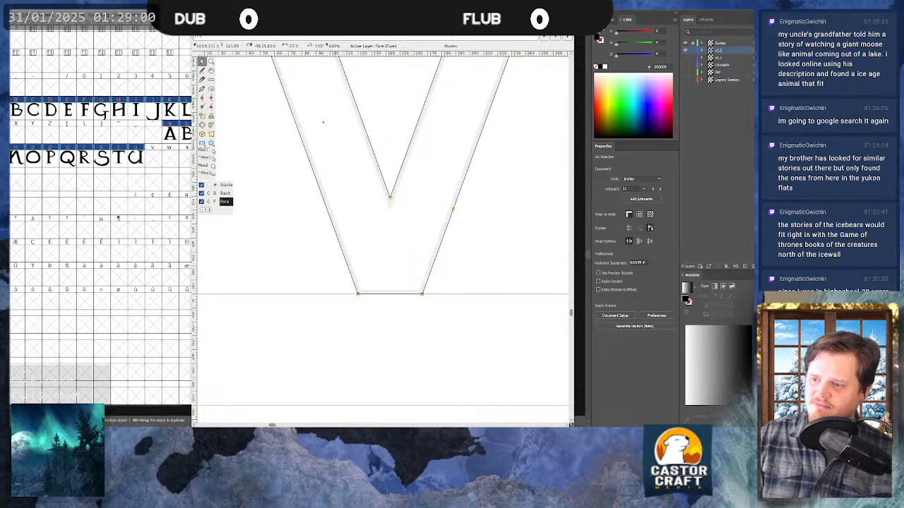
- Fine-tune the whole V outline's position so the outer edge of its upper left serif sits exactly on the zero line
scroll(326, 146, up, 5)
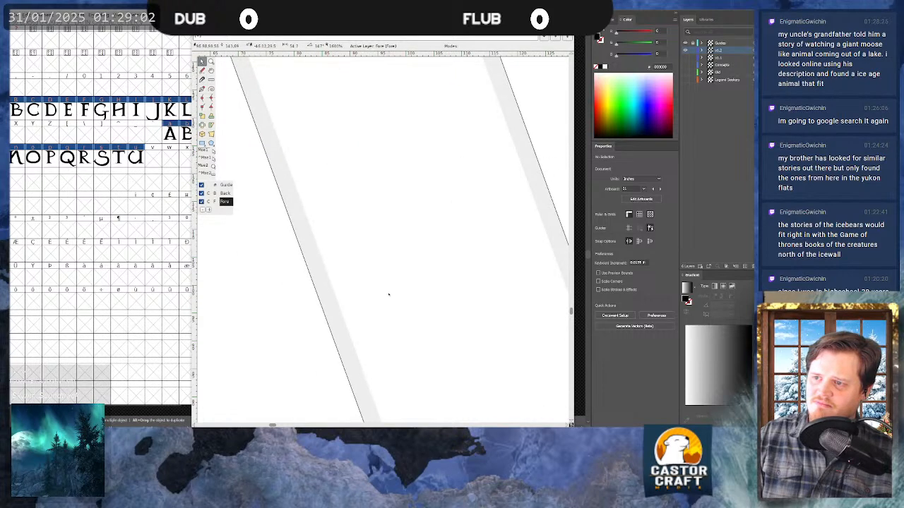
scroll(388, 292, down, 4)
scroll(317, 204, up, 2)
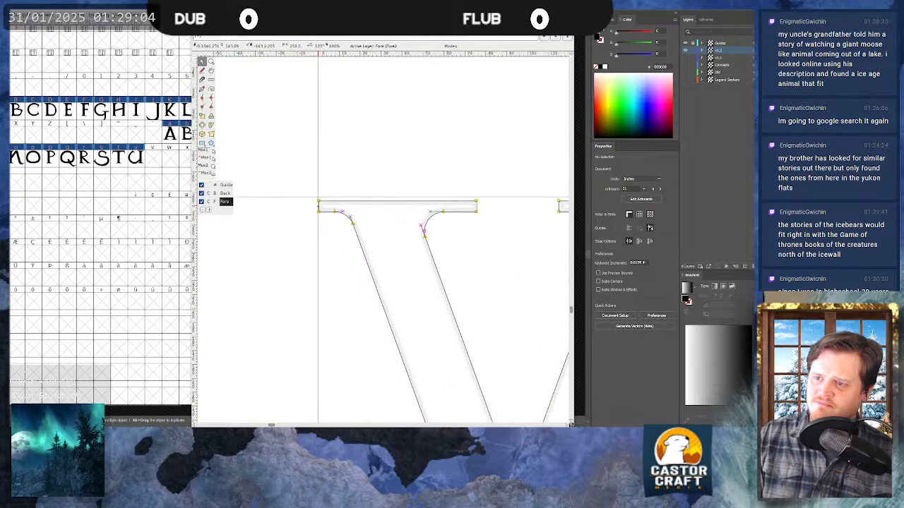
scroll(318, 205, up, 2)
mouse_move(319, 218)
mouse_down()
mouse_move(378, 221)
mouse_move(319, 220)
mouse_up()
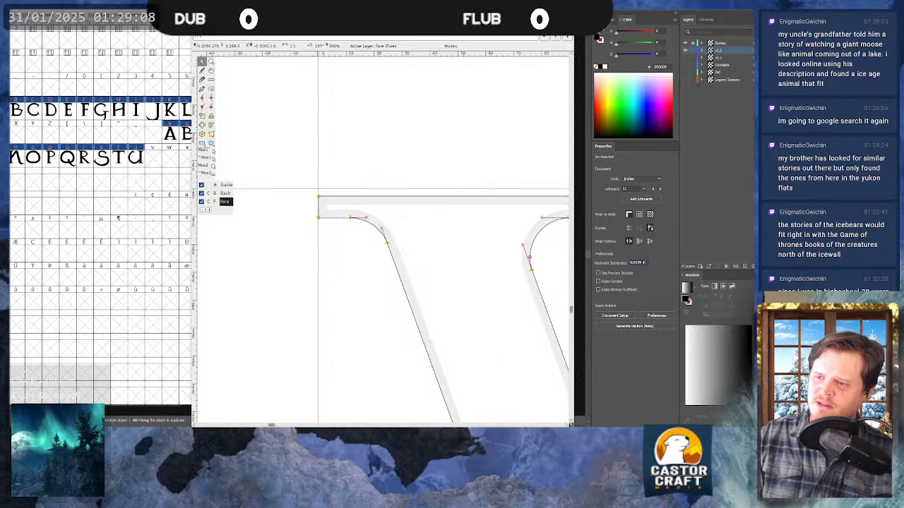
- Set the V's advance width to 286 at the outer edge of its upper right serif
scroll(319, 221, down, 3)
scroll(375, 231, up, 2)
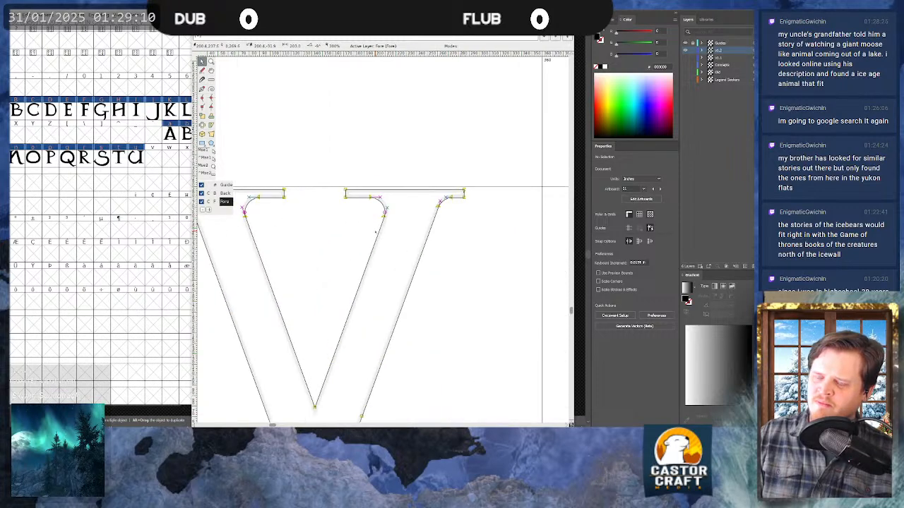
scroll(369, 234, down, 1)
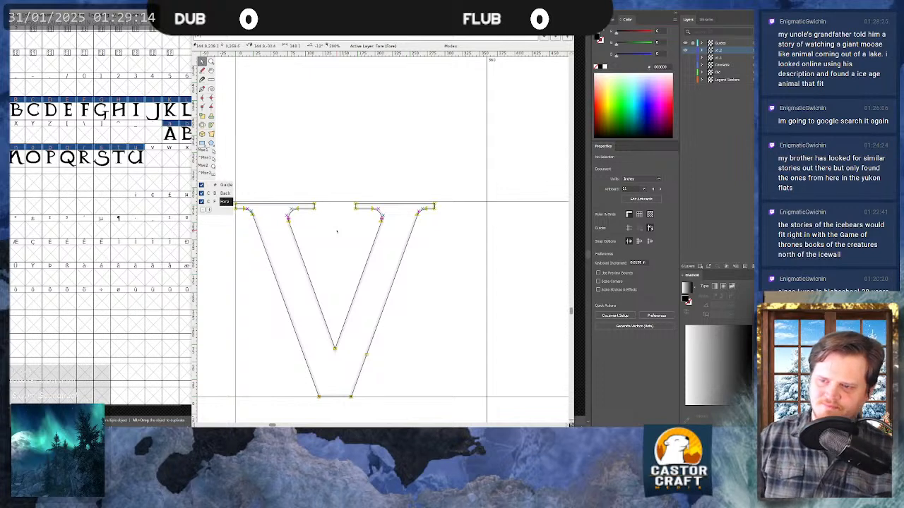
drag(487, 230, 435, 230)
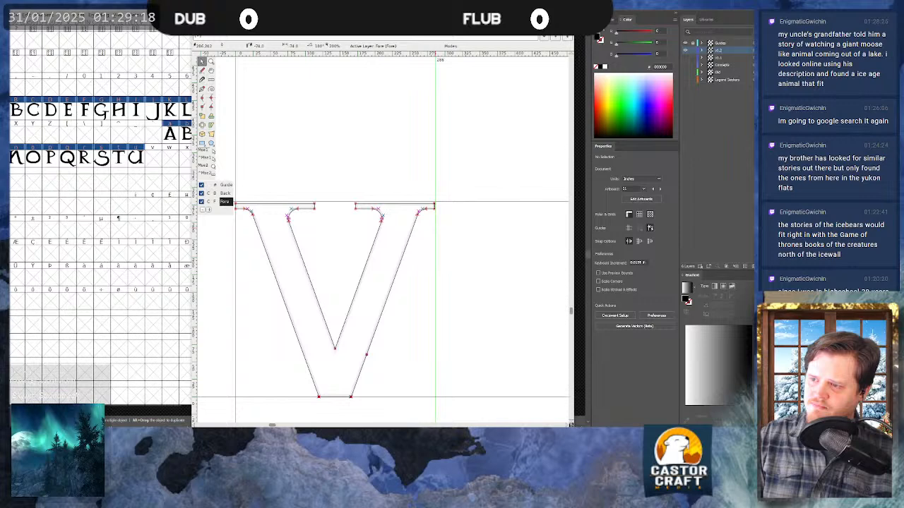
- Copy the complete V outline into the lowercase v glyph, and shift the glyph window away from the font overview
double_click(149, 159)
key(ctrl+v)
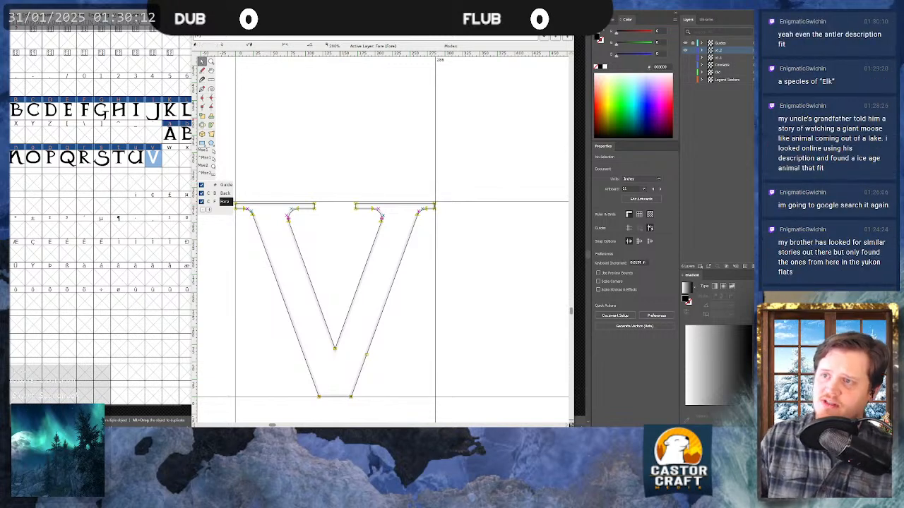
scroll(415, 209, down, 2)
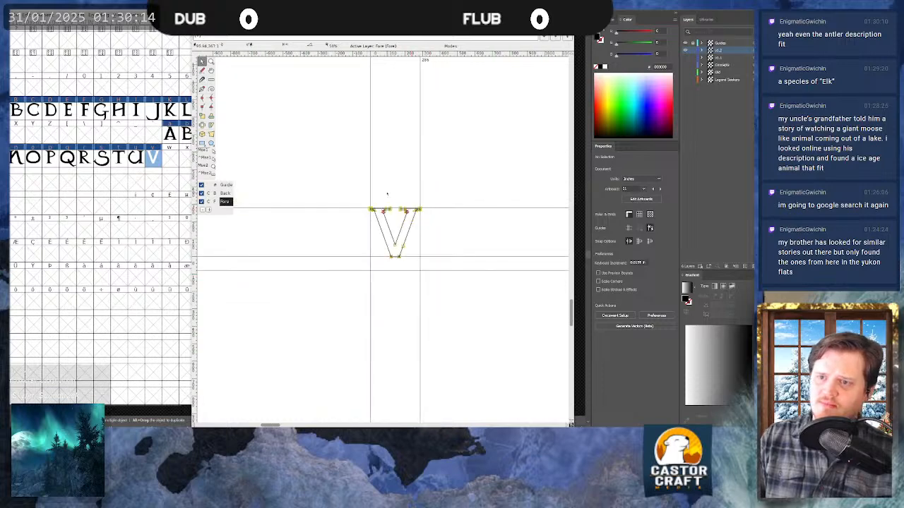
drag(451, 16, 583, 17)
- Import LS_Font_v1.0_Letter W.svg into the uppercase W glyph
click(282, 17)
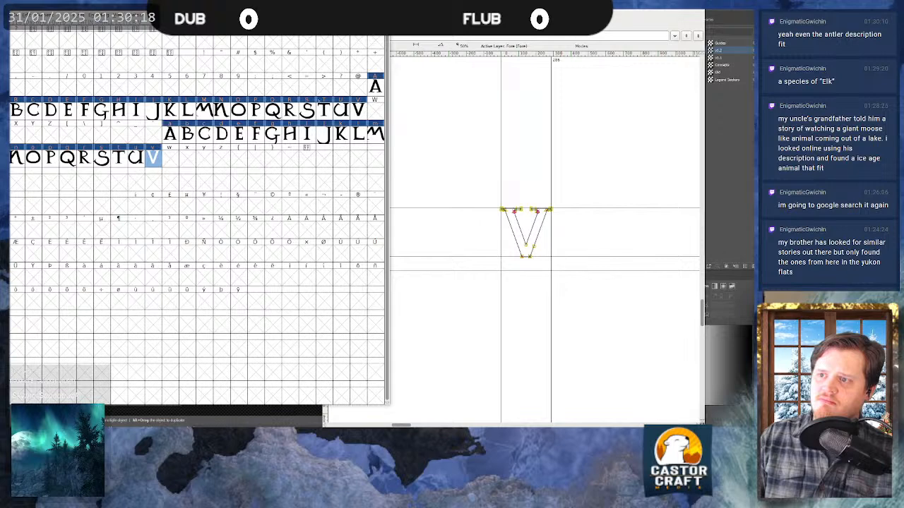
double_click(375, 108)
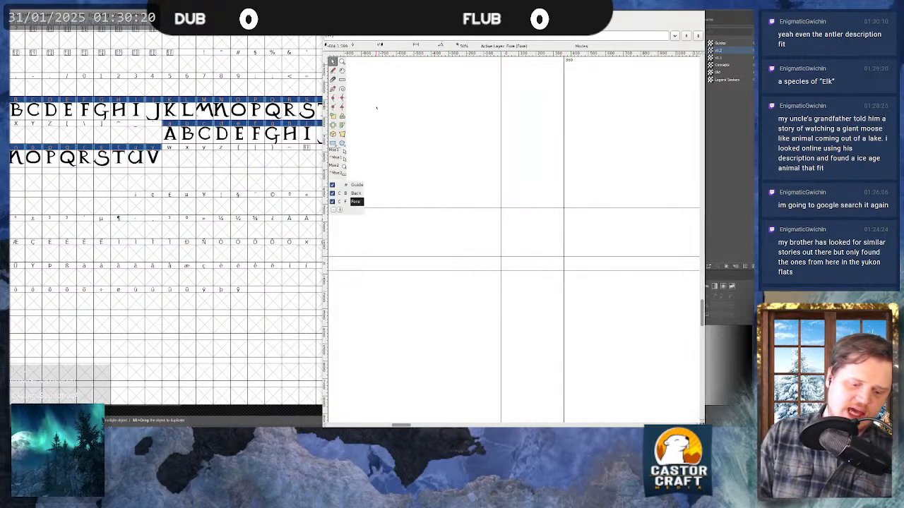
key(ctrl+shift+i)
scroll(383, 212, down, 11)
scroll(390, 219, down, 7)
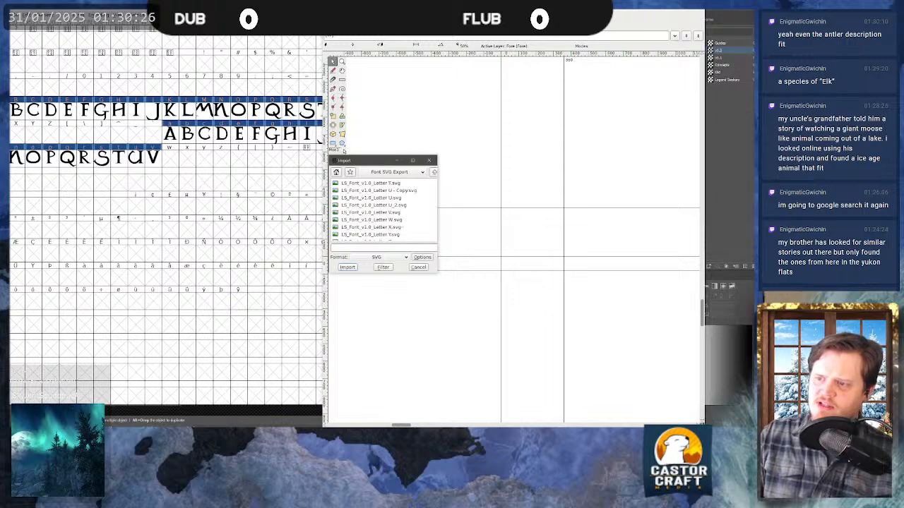
click(371, 219)
click(347, 267)
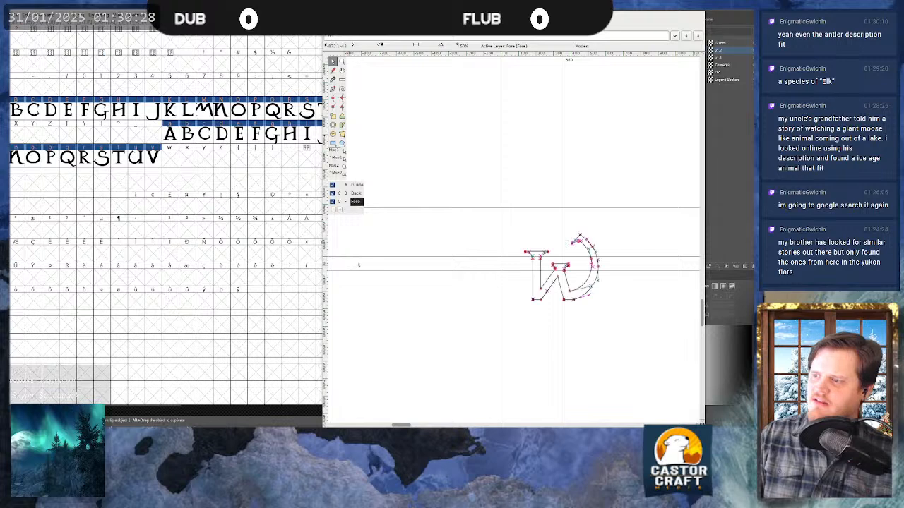
- Move the whole W outline so its feet rest on the baseline and its upper left serif touches the zero line
scroll(538, 277, up, 4)
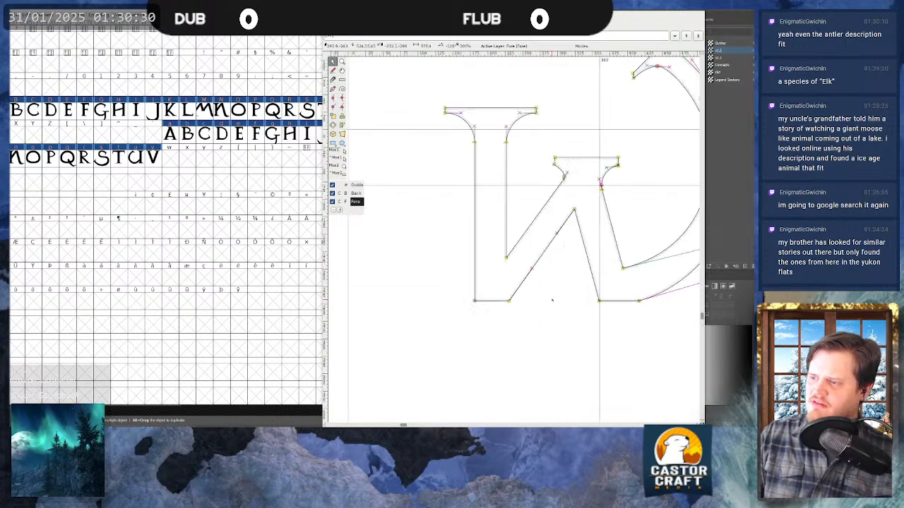
scroll(480, 258, up, 3)
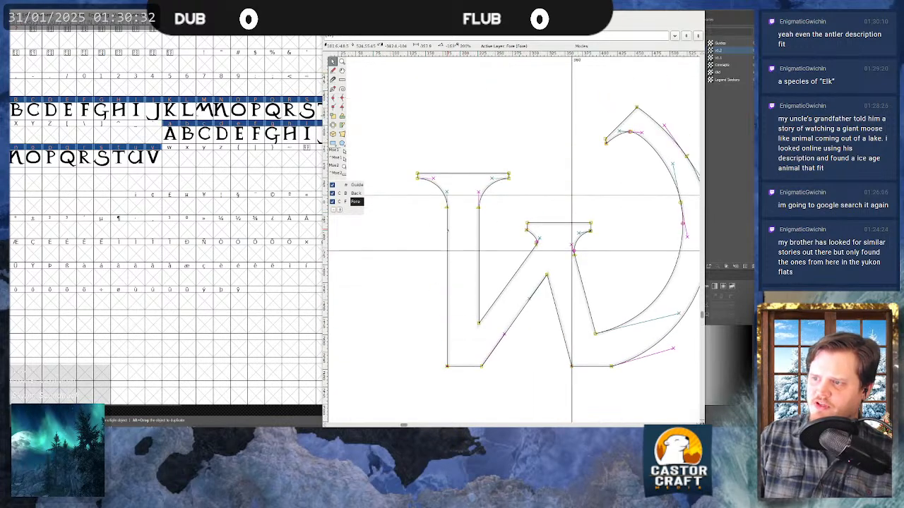
scroll(510, 397, down, 1)
scroll(516, 372, up, 1)
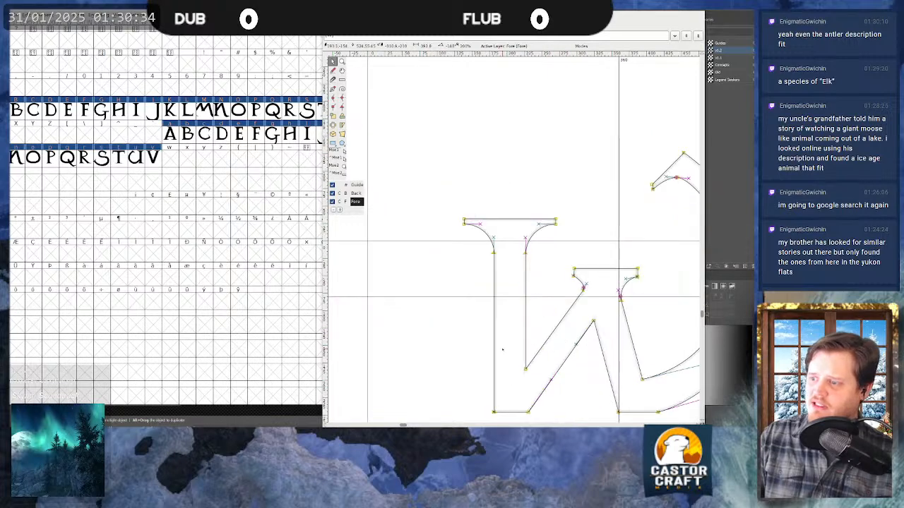
drag(526, 370, 437, 197)
scroll(422, 206, up, 3)
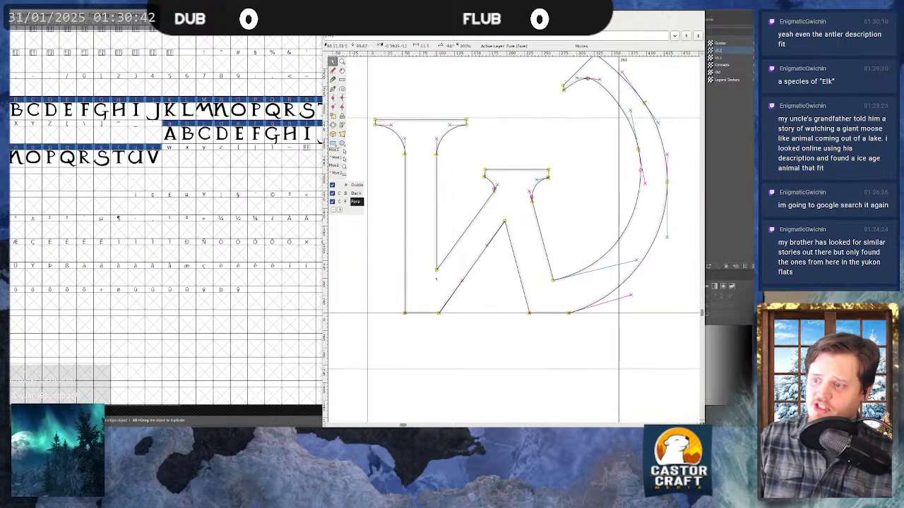
mouse_move(435, 269)
mouse_down()
mouse_move(482, 269)
mouse_move(428, 270)
mouse_up()
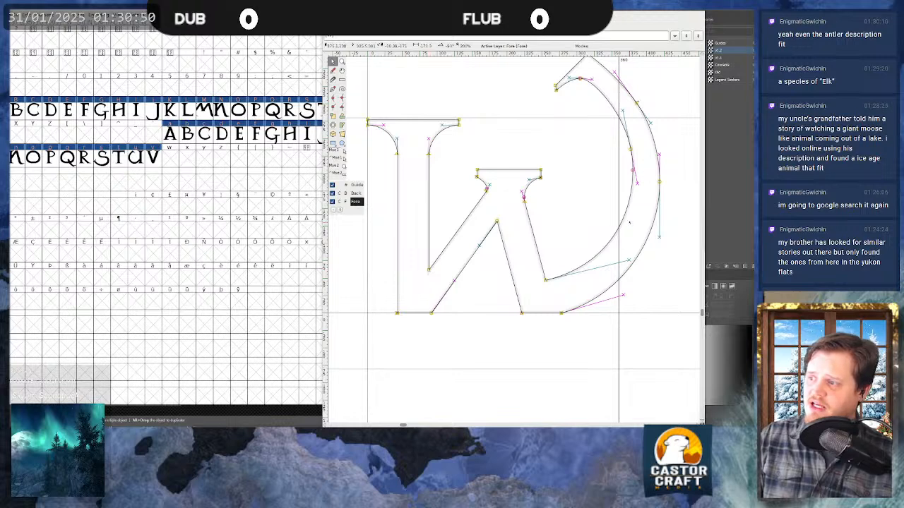
- Set the W's advance width to 419 at its outer right curve, and copy the complete outline into the lowercase w glyph
drag(619, 224, 660, 206)
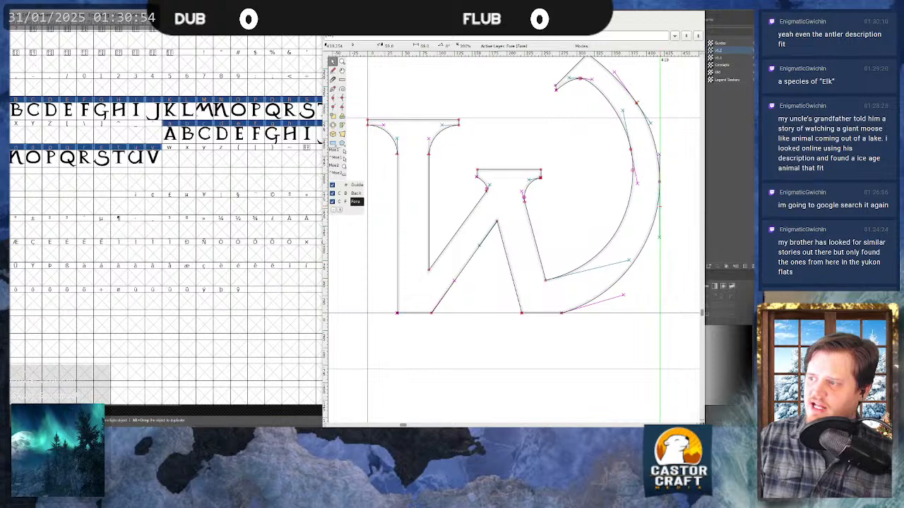
key(ctrl+a)
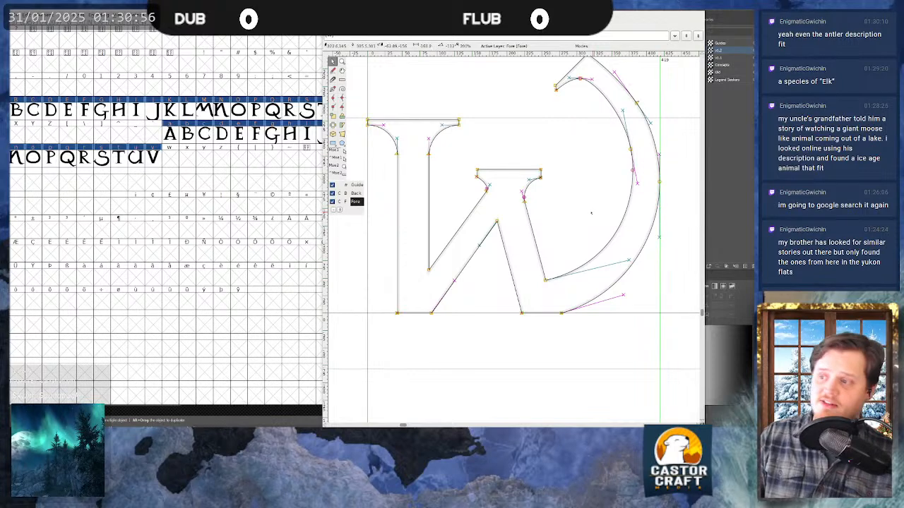
double_click(170, 157)
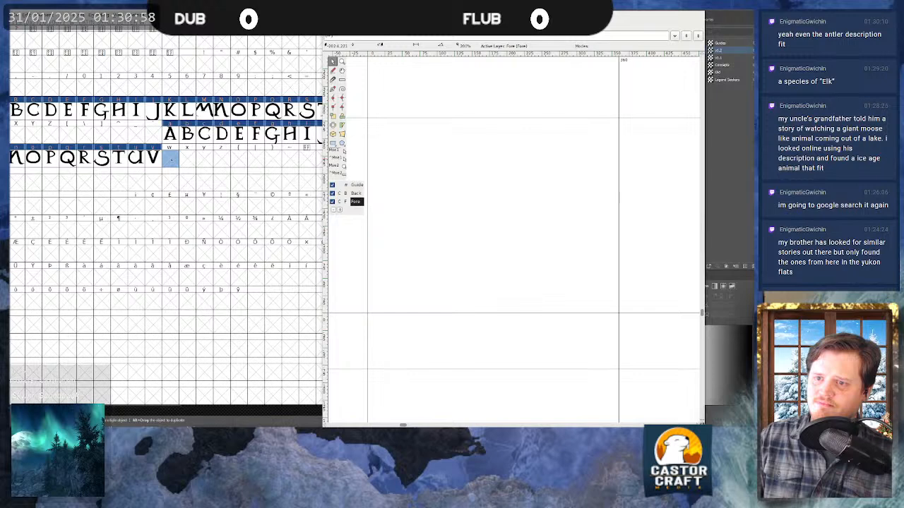
key(ctrl+v)
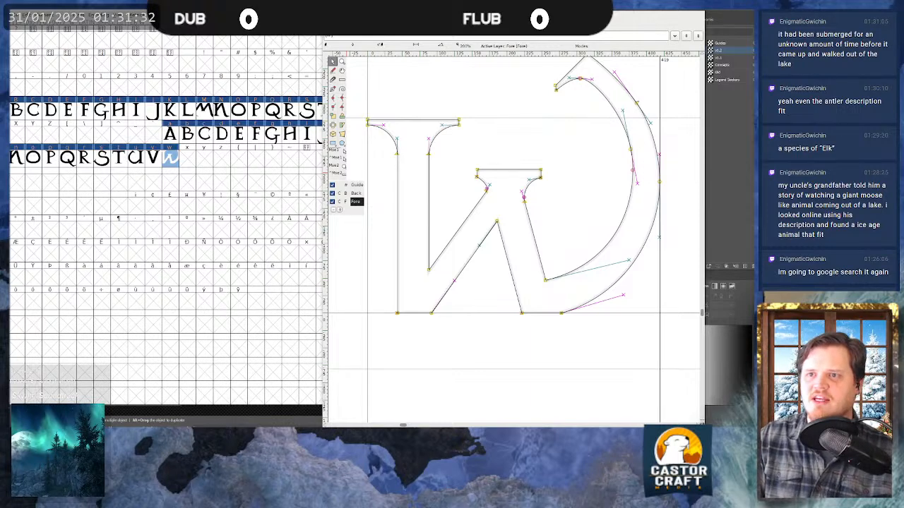
- Import LS_Font_v1.0_Letter X.svg into the uppercase X glyph
key(alt+Tab)
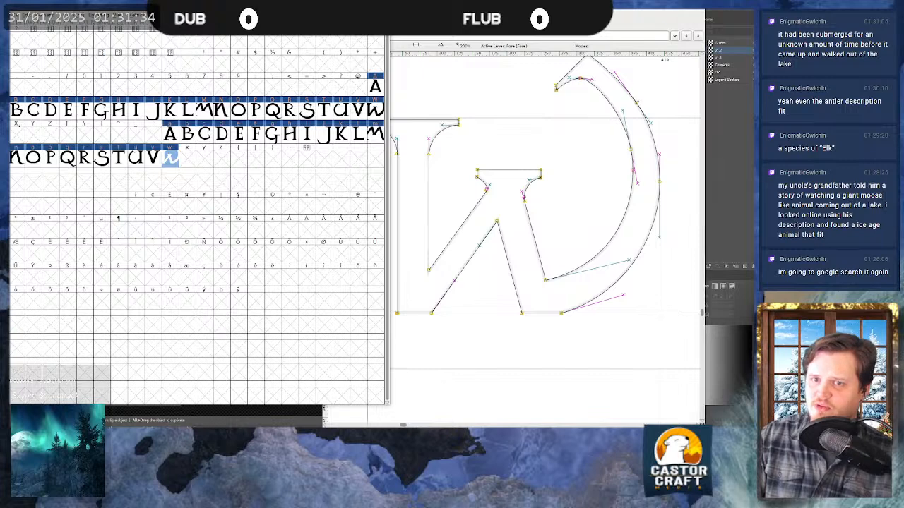
double_click(17, 135)
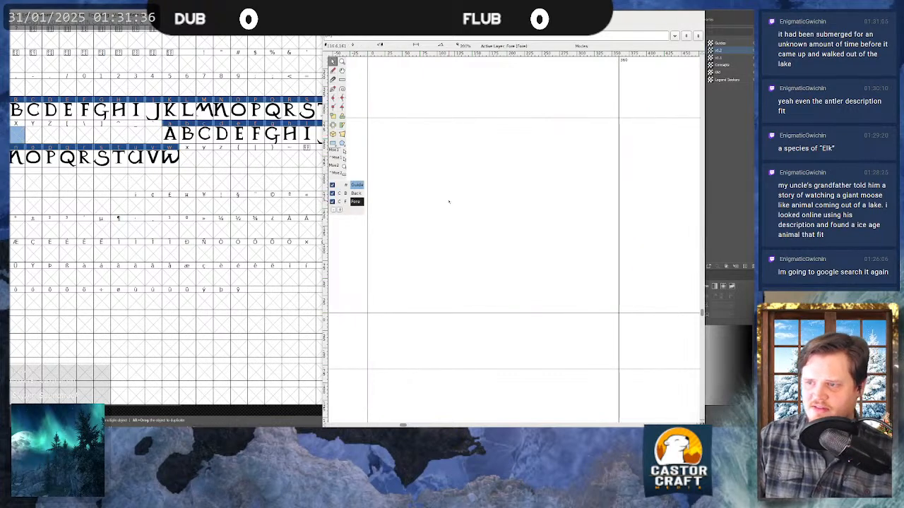
key(ctrl+shift+i)
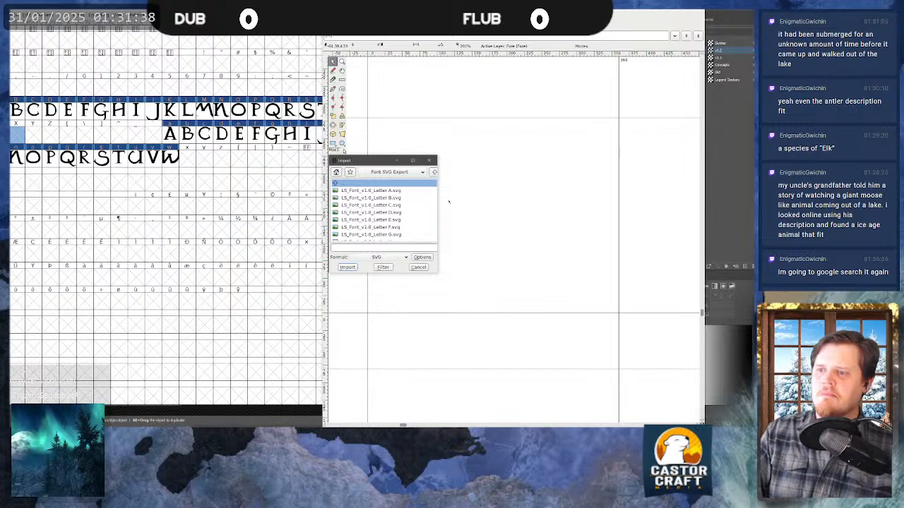
scroll(395, 211, down, 3)
scroll(395, 213, down, 4)
scroll(384, 212, down, 1)
click(371, 220)
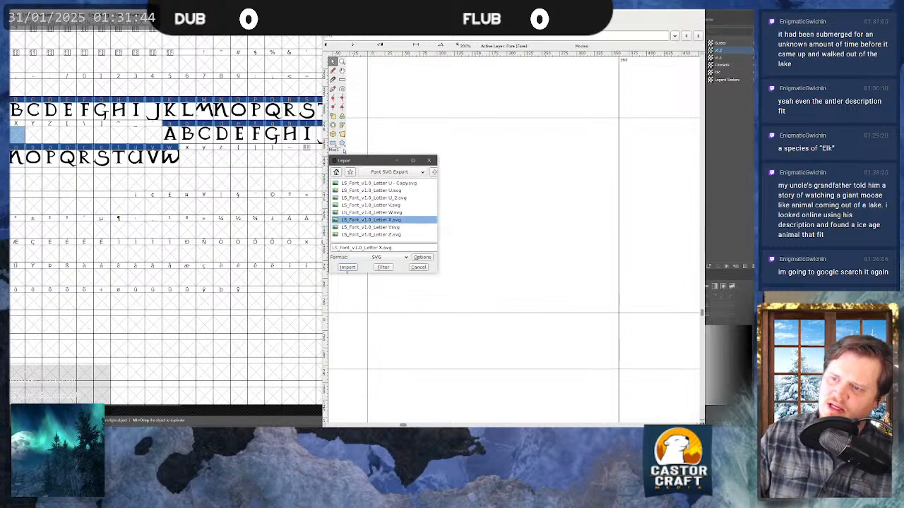
click(346, 267)
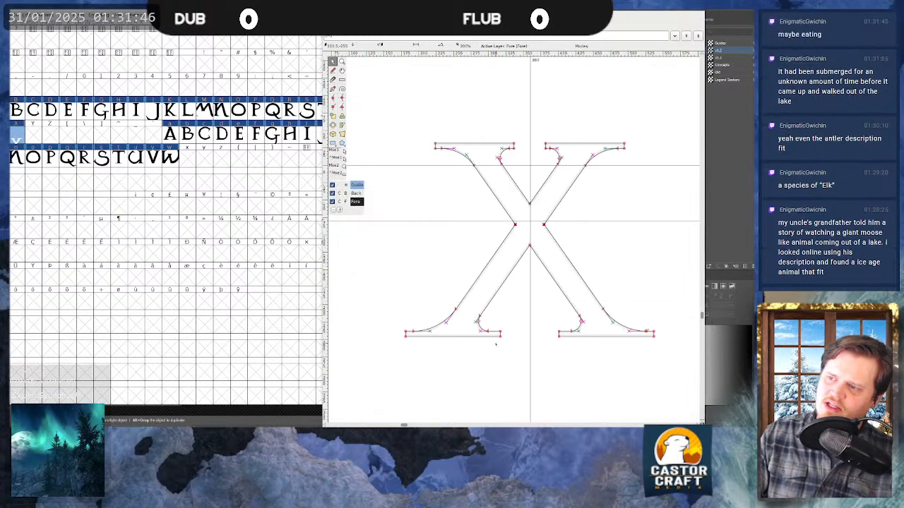
- Move the whole X outline so its feet rest on the baseline and its lower left serif touches the zero line
scroll(495, 344, down, 1)
key(ctrl+a)
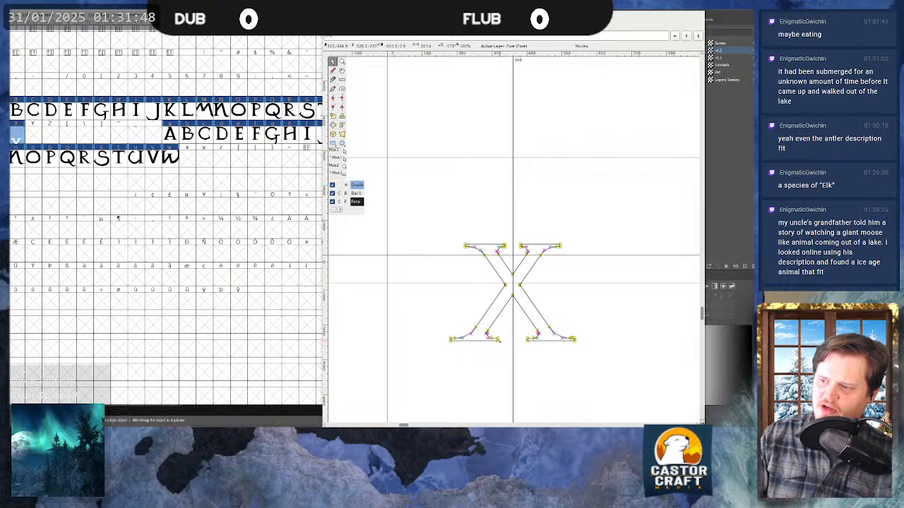
drag(493, 346, 436, 258)
scroll(434, 257, up, 3)
scroll(527, 332, down, 1)
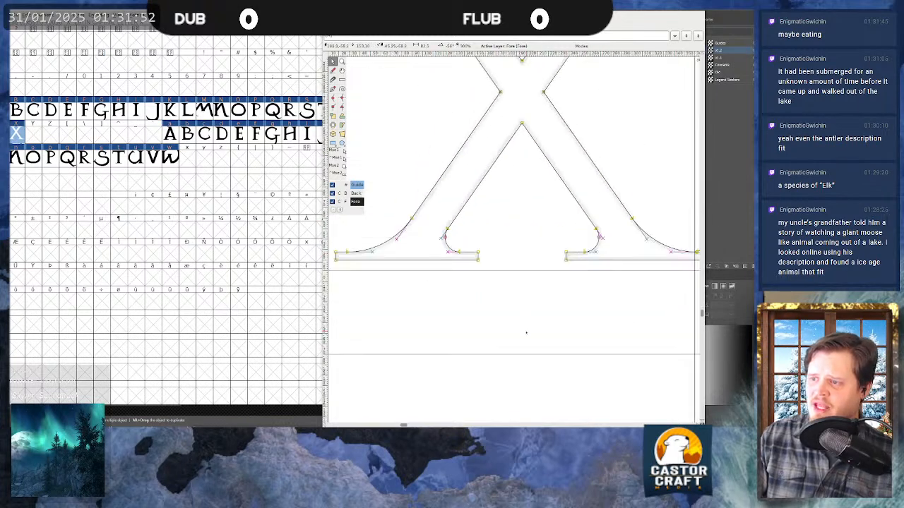
scroll(572, 327, down, 2)
scroll(413, 284, up, 2)
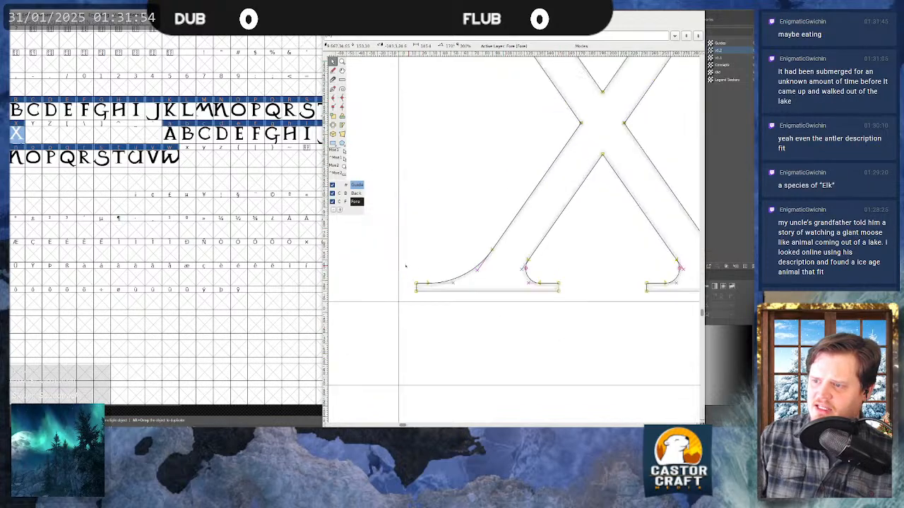
drag(420, 286, 404, 298)
scroll(403, 298, down, 3)
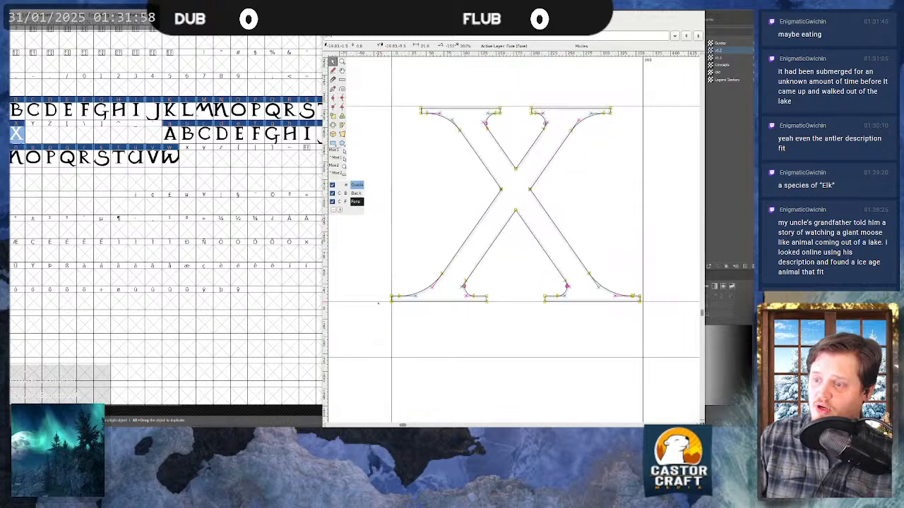
- Set the X's advance width to 356 at its lower right serif, and copy the complete outline into the lowercase x glyph
scroll(511, 284, up, 3)
scroll(511, 284, up, 1)
drag(515, 296, 509, 295)
scroll(509, 296, down, 1)
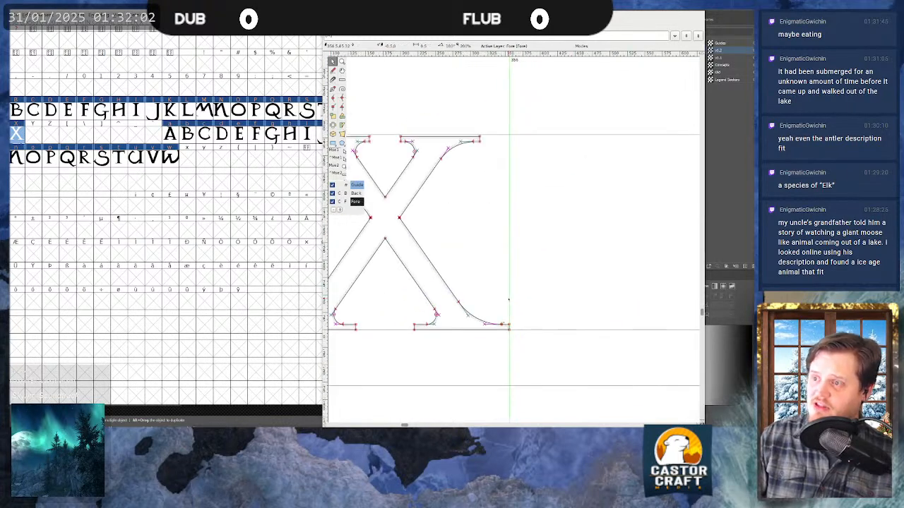
scroll(497, 302, down, 1)
scroll(496, 302, up, 1)
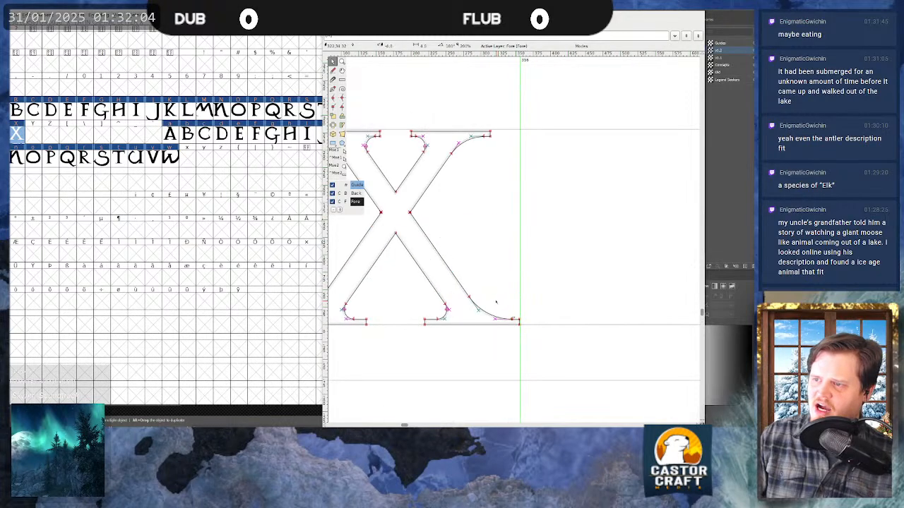
key(ctrl+a)
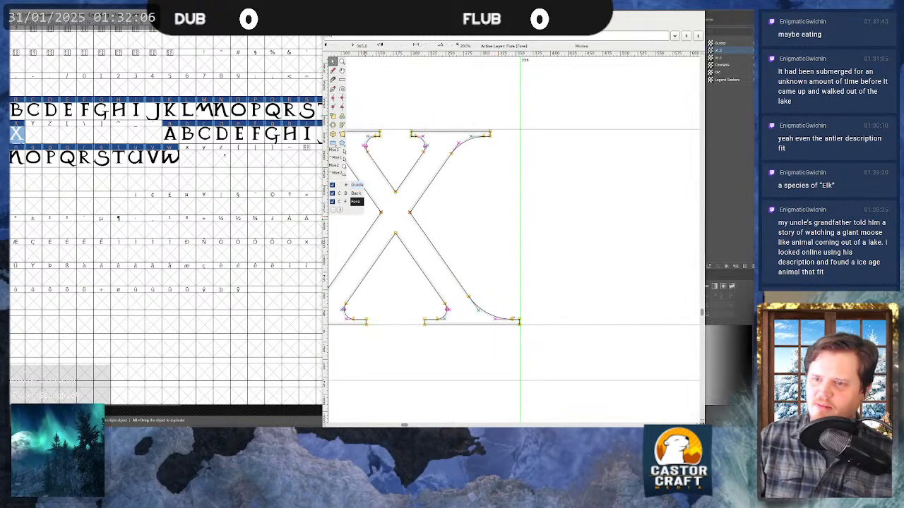
double_click(187, 158)
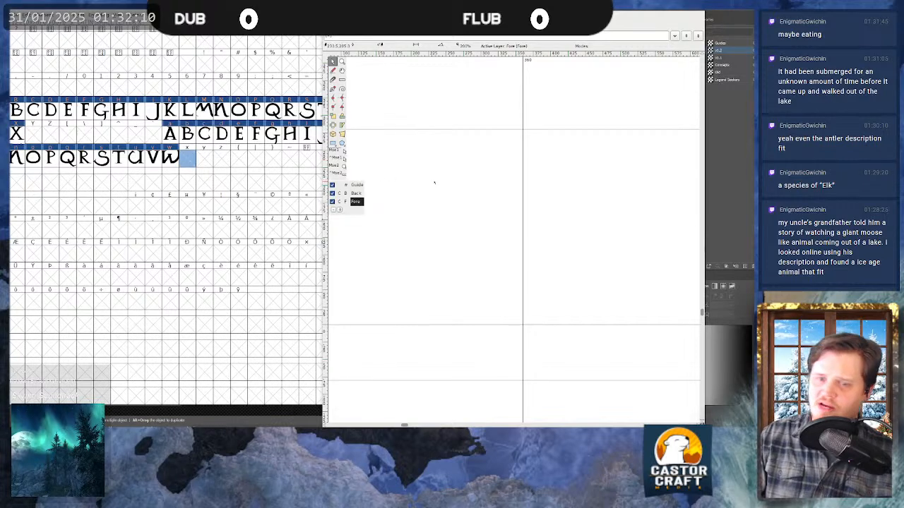
key(ctrl+v)
scroll(529, 314, down, 1)
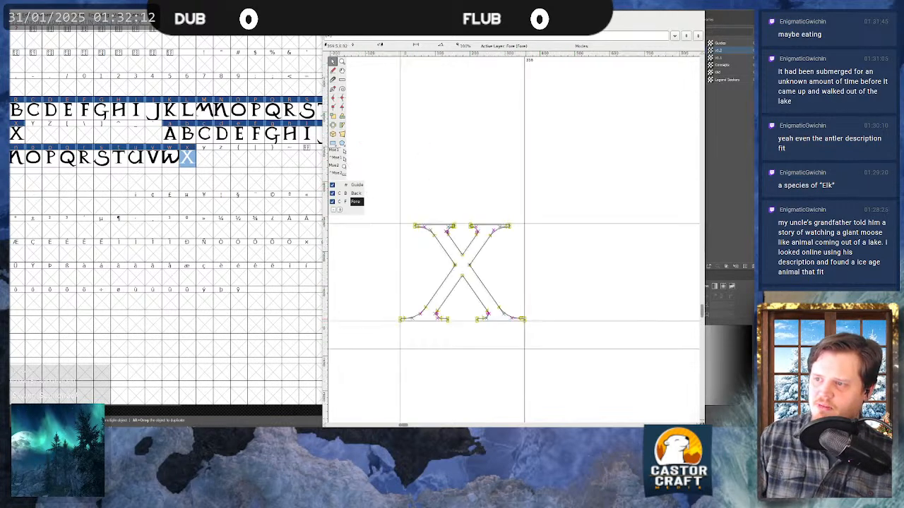
scroll(433, 280, up, 1)
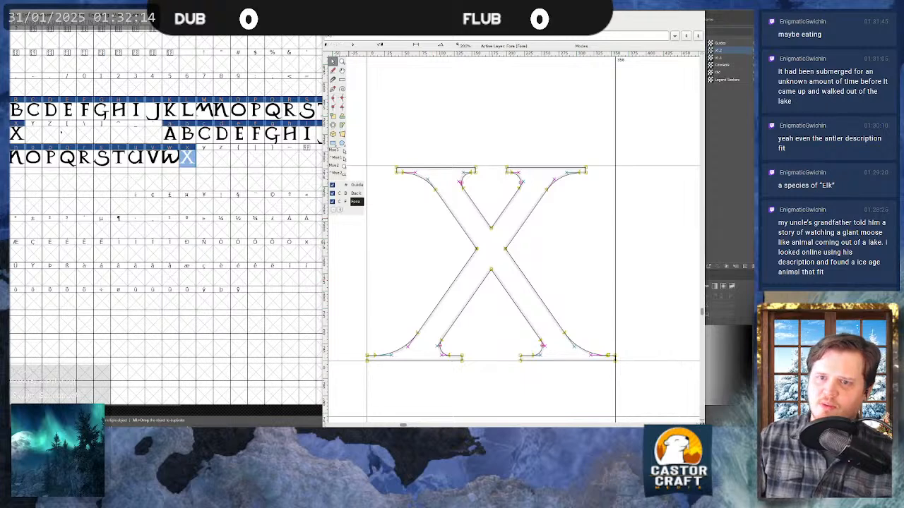
- Import LS_Font_v1.0_Letter Y.svg into the uppercase Y glyph
double_click(33, 134)
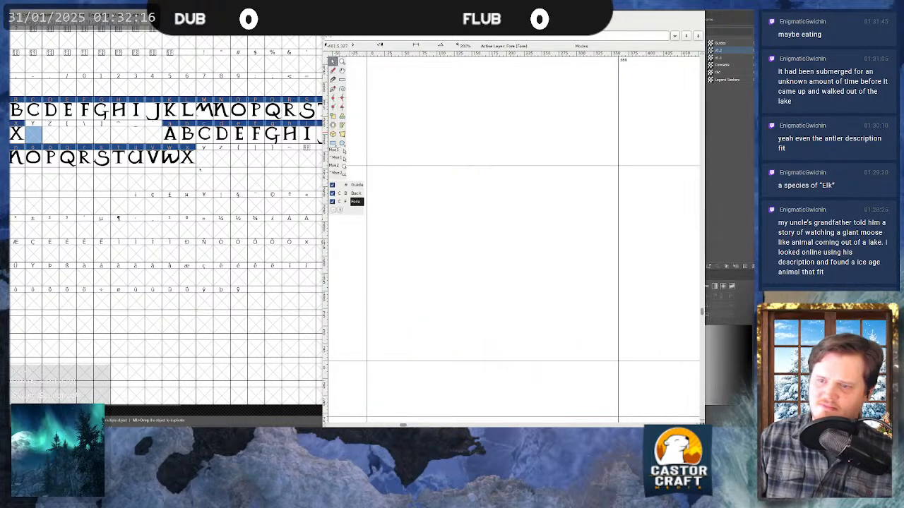
key(ctrl+shift+i)
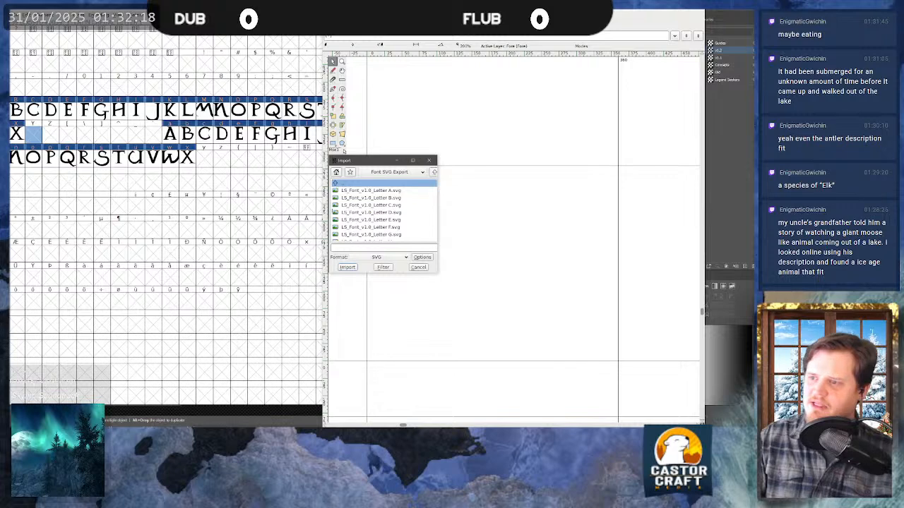
scroll(370, 220, down, 5)
scroll(370, 212, down, 3)
scroll(381, 209, down, 1)
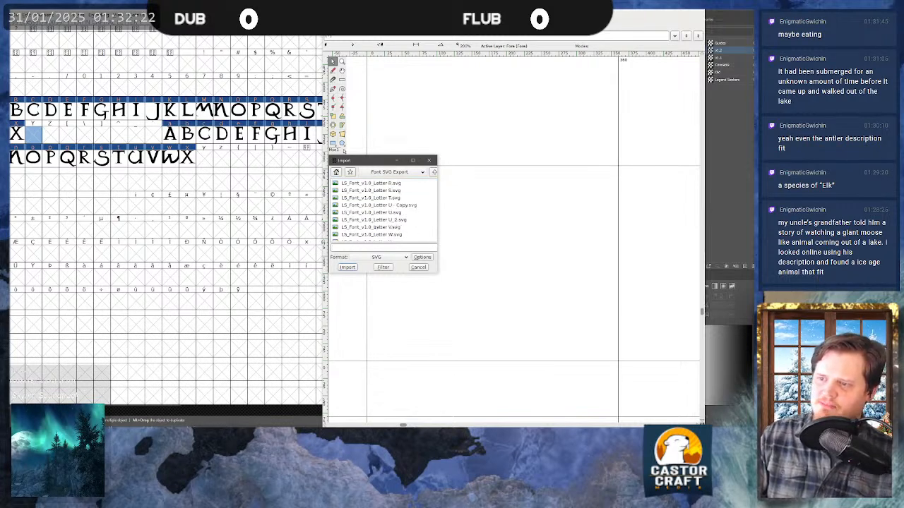
scroll(381, 212, down, 1)
click(375, 227)
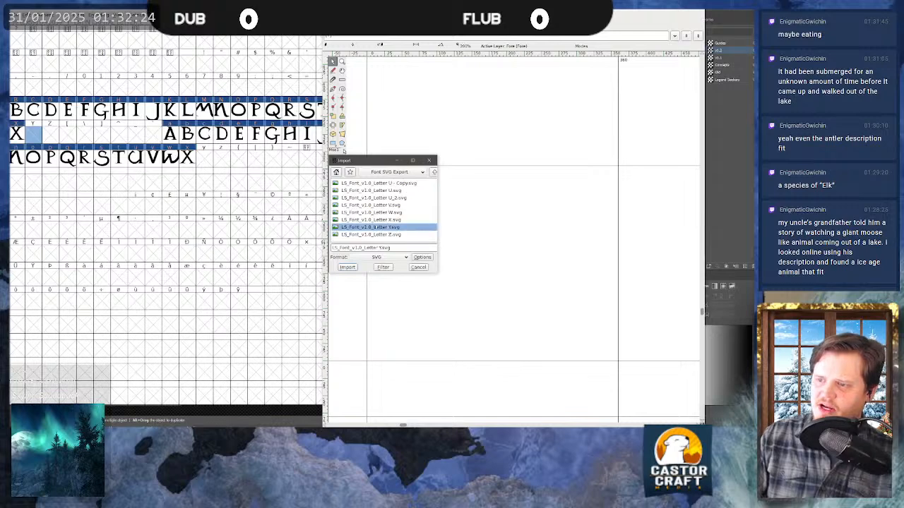
click(347, 267)
- Move the whole Y outline so its foot rests on the baseline and its lower left serif touches the zero line
key(ctrl+a)
scroll(539, 394, down, 1)
scroll(520, 341, up, 1)
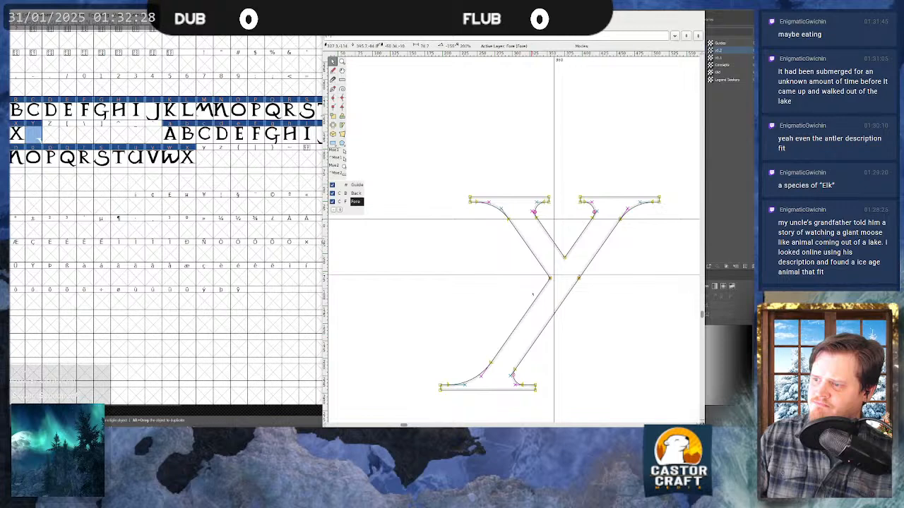
drag(533, 372, 444, 252)
scroll(443, 252, up, 2)
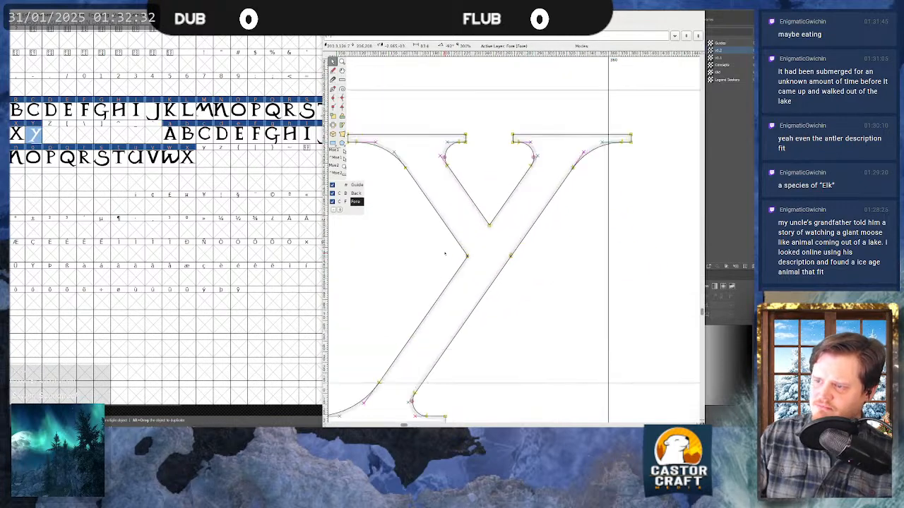
scroll(531, 309, down, 3)
scroll(532, 309, up, 1)
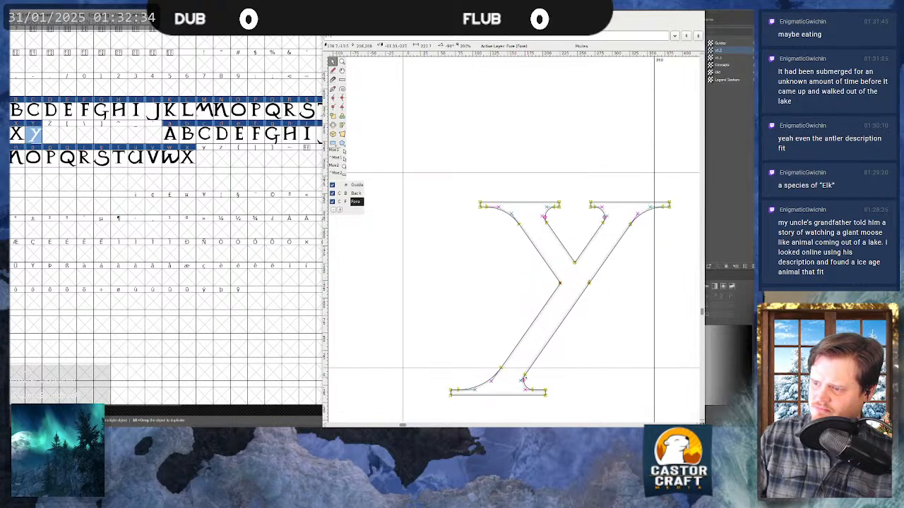
drag(522, 380, 475, 351)
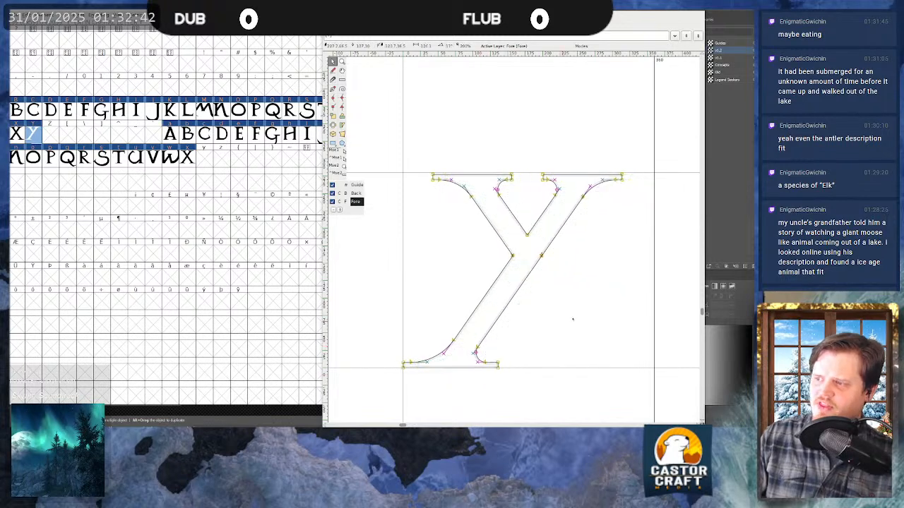
- Set the Y's advance width to 314 at its upper right serif, and copy the complete outline into the lowercase y glyph
drag(653, 224, 621, 228)
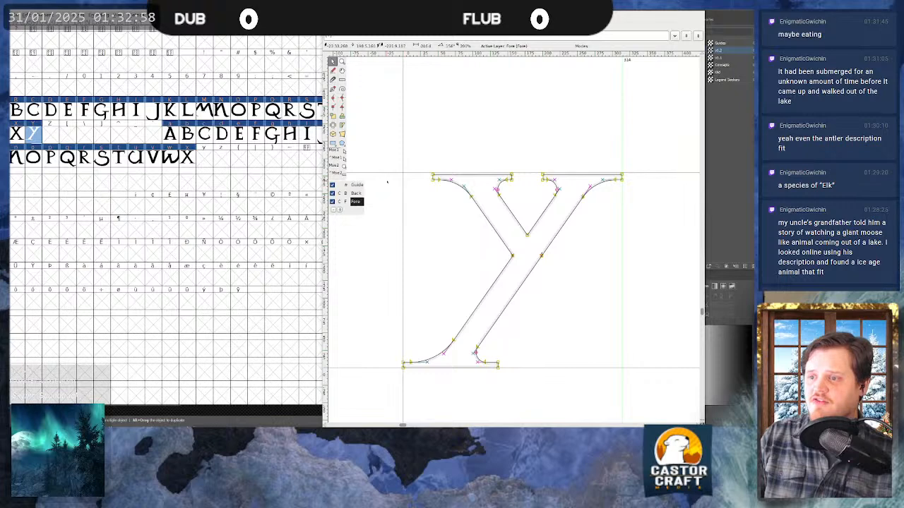
key(ctrl+bracketright)
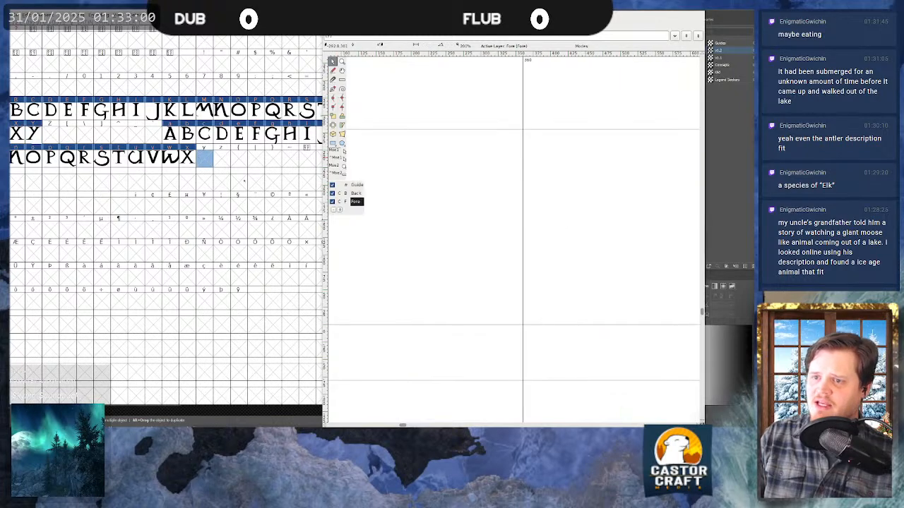
key(ctrl+v)
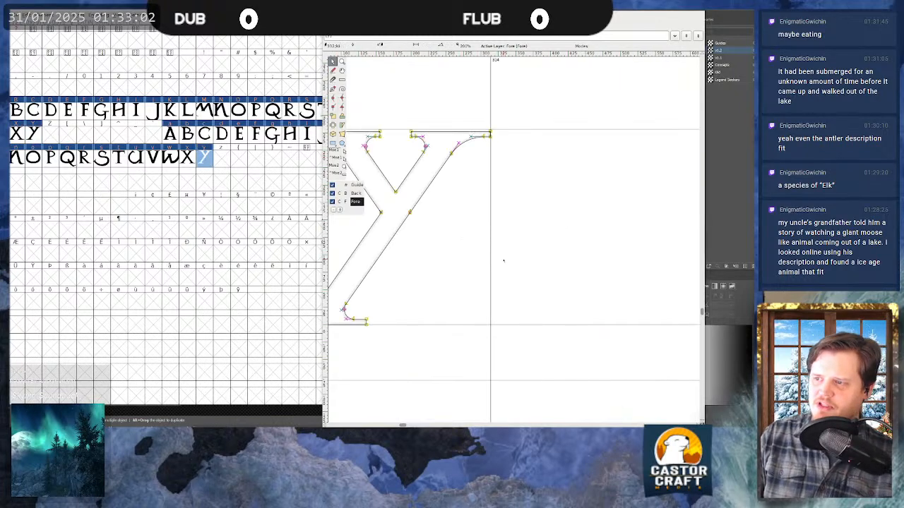
scroll(502, 260, down, 2)
scroll(449, 244, up, 2)
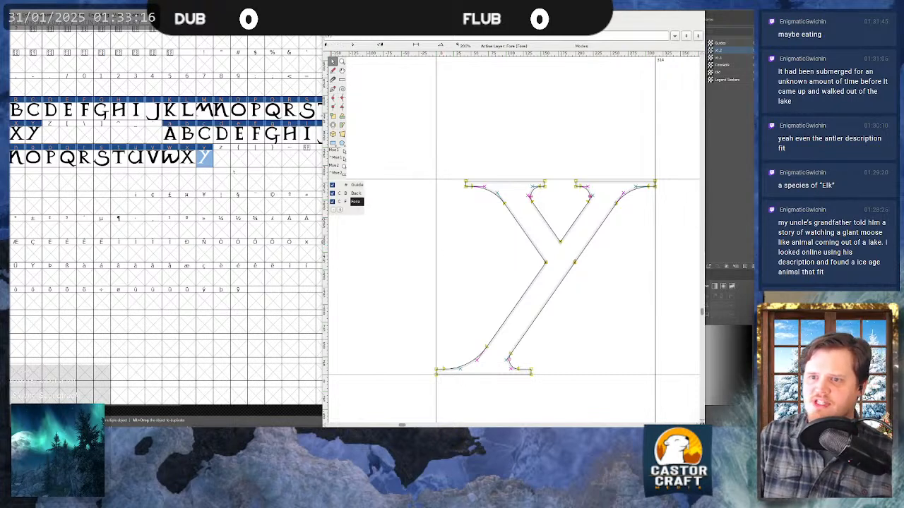
- Import LS_Font_v1.0_Letter Z.svg into the uppercase Z glyph
double_click(55, 134)
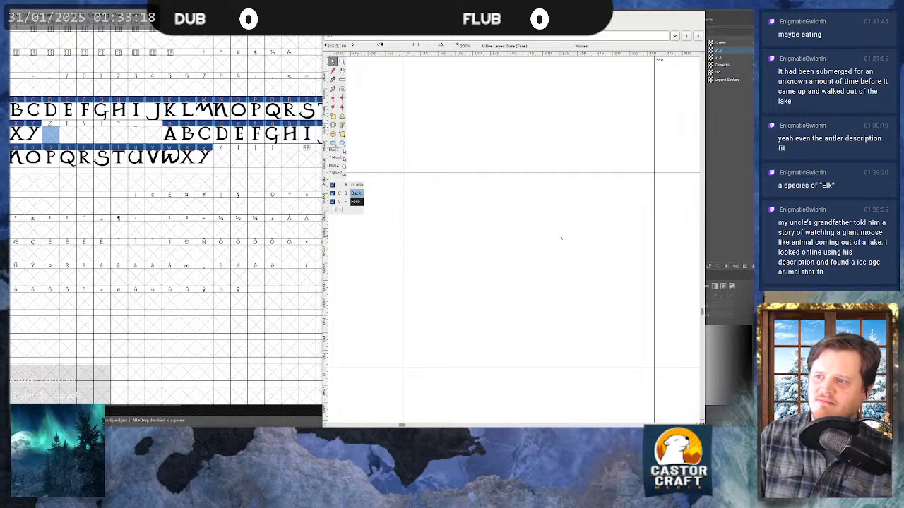
key(ctrl+shift+i)
scroll(384, 211, down, 6)
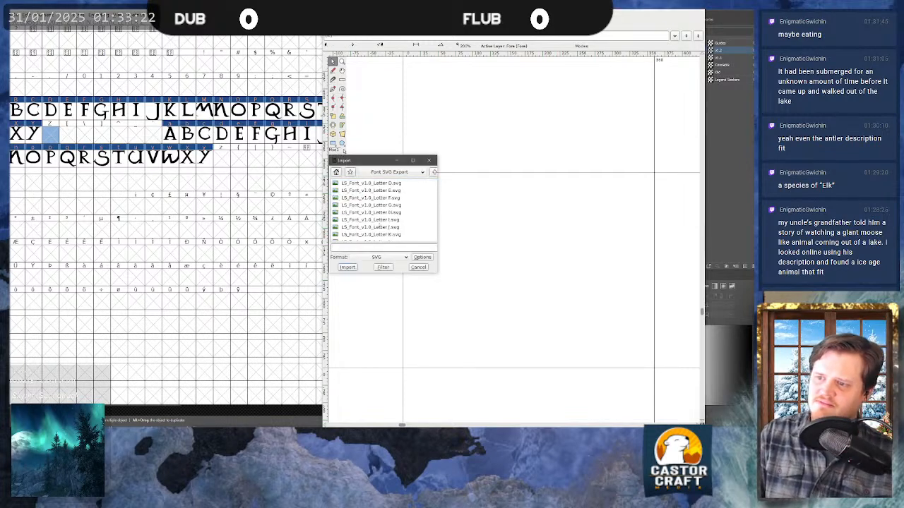
scroll(381, 208, down, 3)
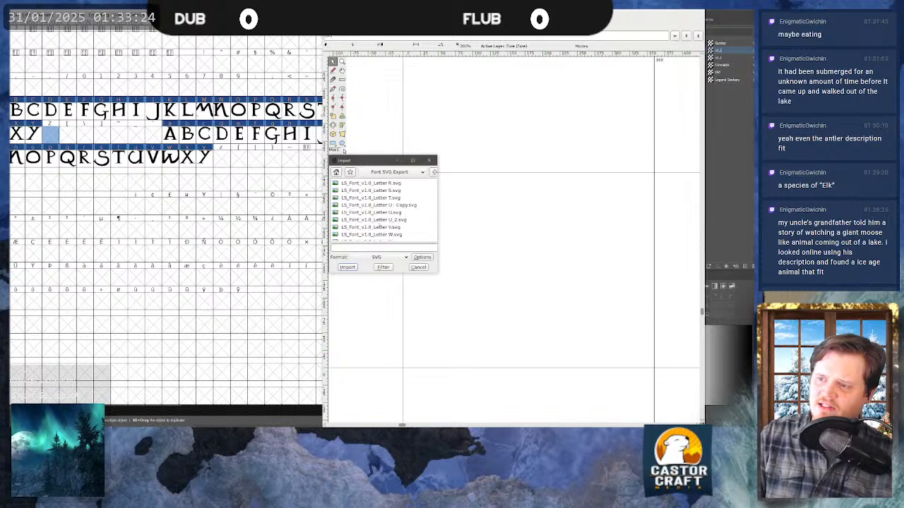
click(369, 233)
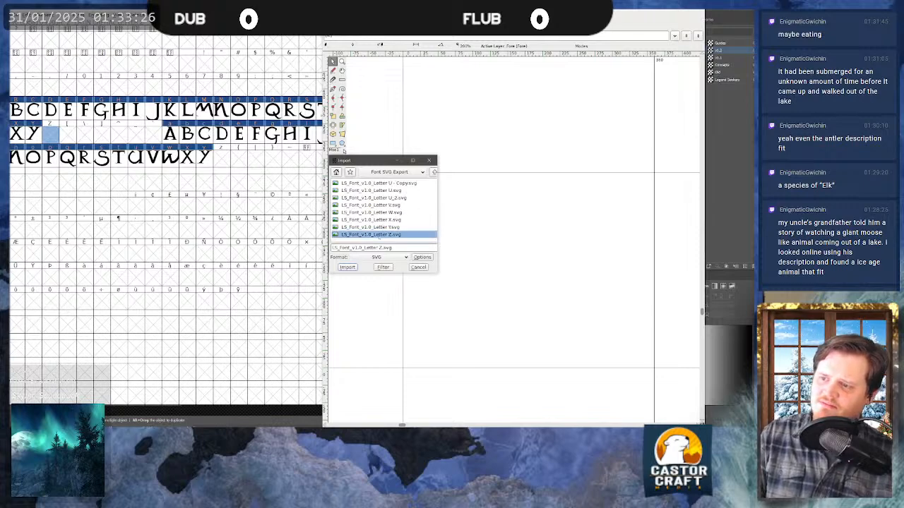
click(347, 268)
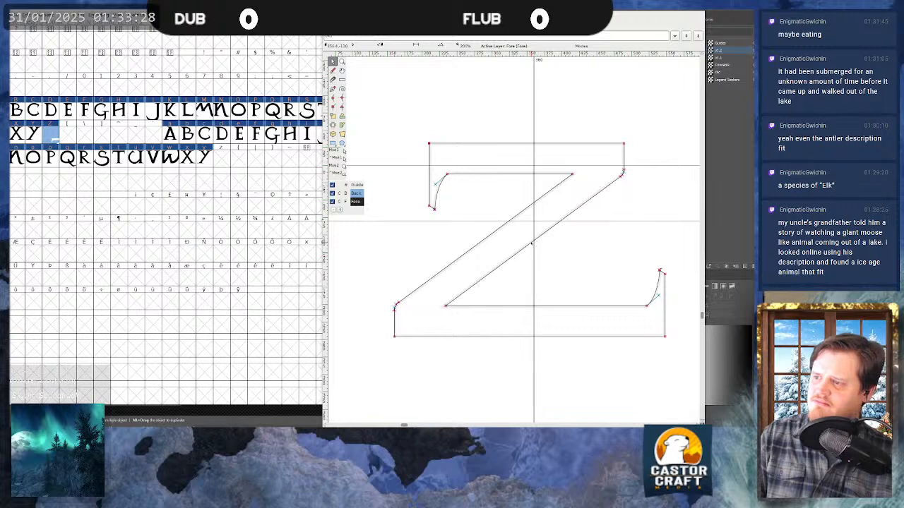
- Move the whole Z outline so its base rests on the baseline and its lower left corner touches the zero line
scroll(532, 243, down, 4)
scroll(543, 341, up, 4)
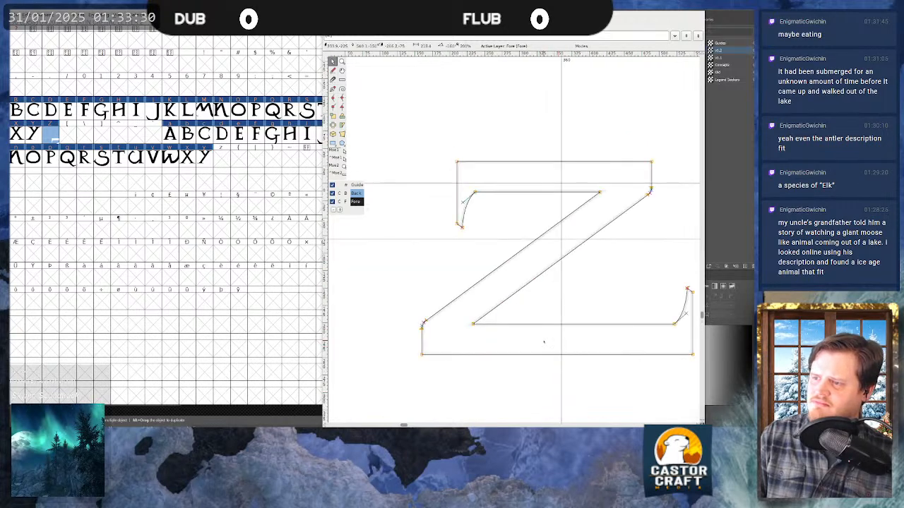
drag(693, 354, 561, 183)
scroll(550, 190, up, 4)
scroll(584, 247, down, 2)
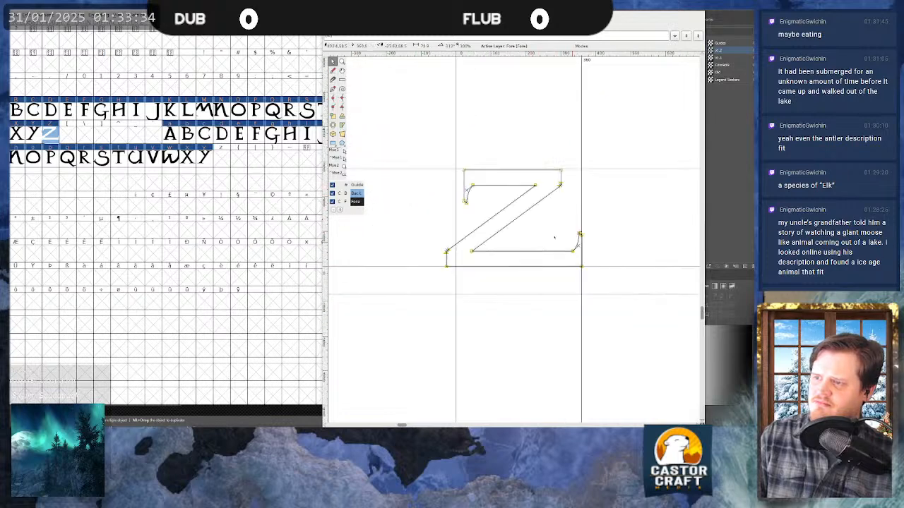
scroll(479, 223, up, 3)
drag(383, 304, 412, 303)
- Set the Z's advance width to 388 at the outline's lower right edge
scroll(362, 331, down, 3)
scroll(490, 315, up, 3)
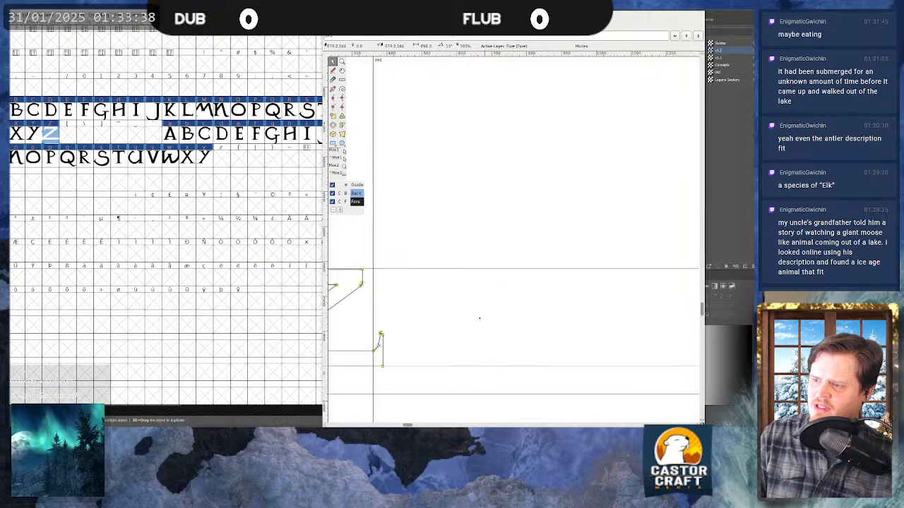
scroll(501, 338, down, 3)
scroll(431, 359, up, 1)
scroll(432, 360, up, 1)
drag(459, 300, 478, 293)
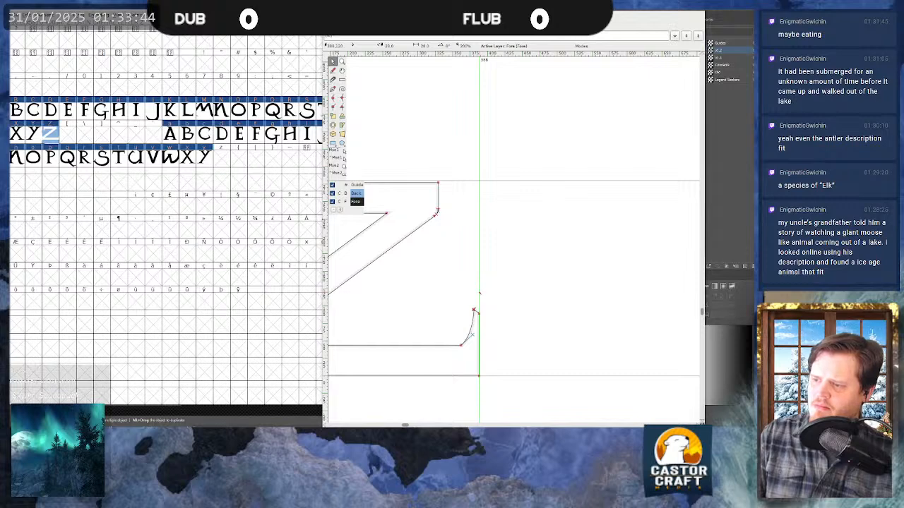
drag(478, 292, 480, 291)
scroll(477, 353, up, 3)
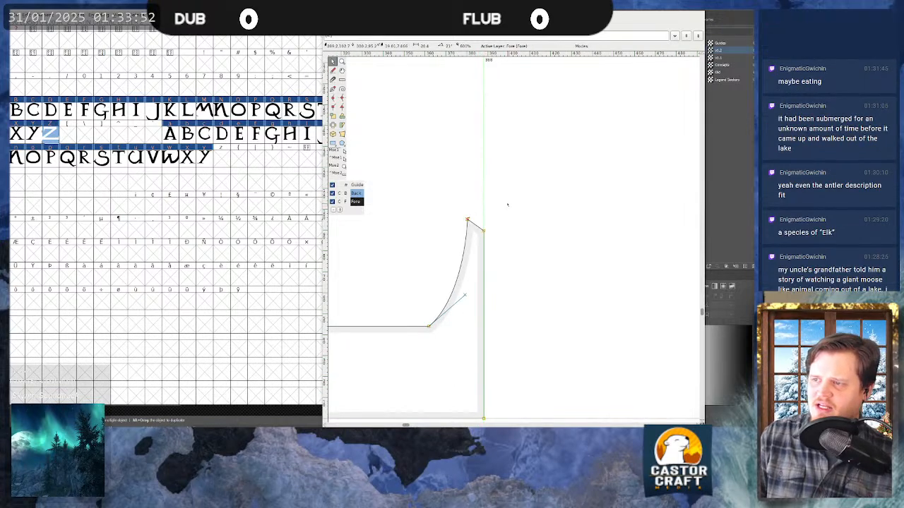
- Copy the complete Z outline with its advance width into the lowercase z glyph
scroll(516, 216, down, 6)
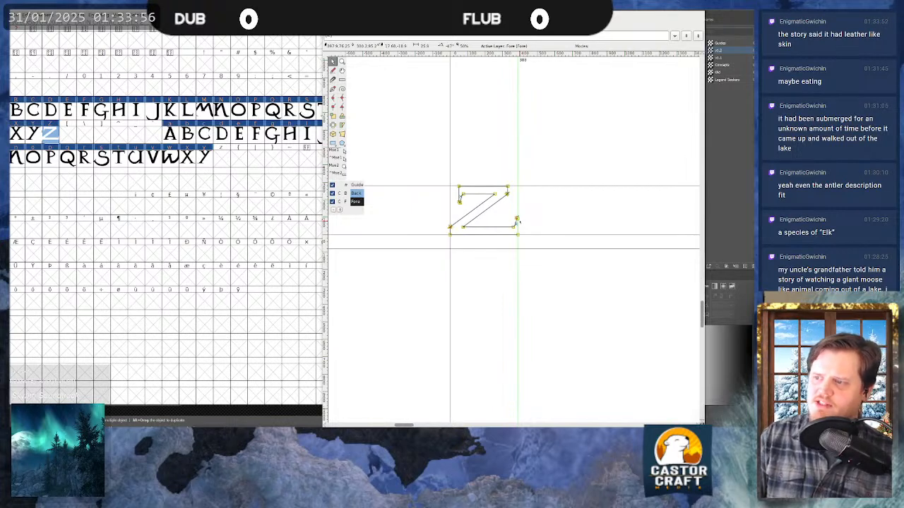
scroll(490, 196, up, 3)
scroll(490, 199, down, 1)
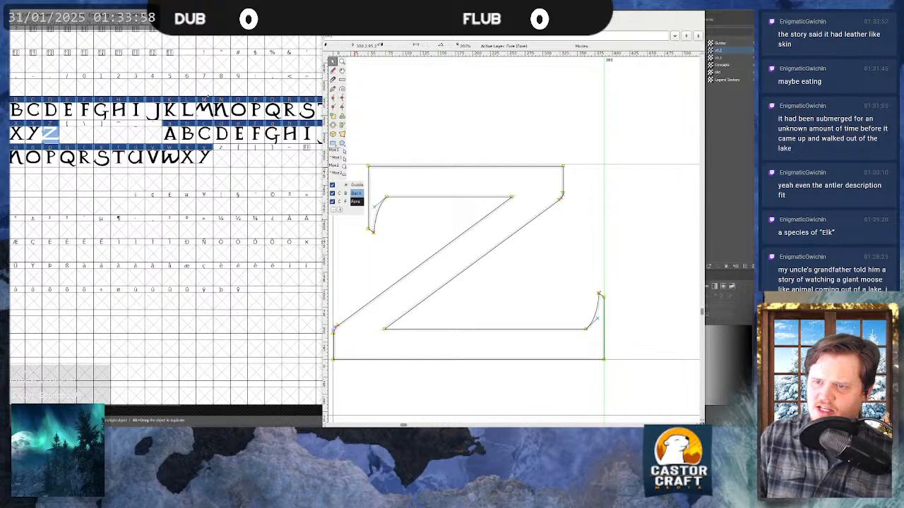
double_click(221, 158)
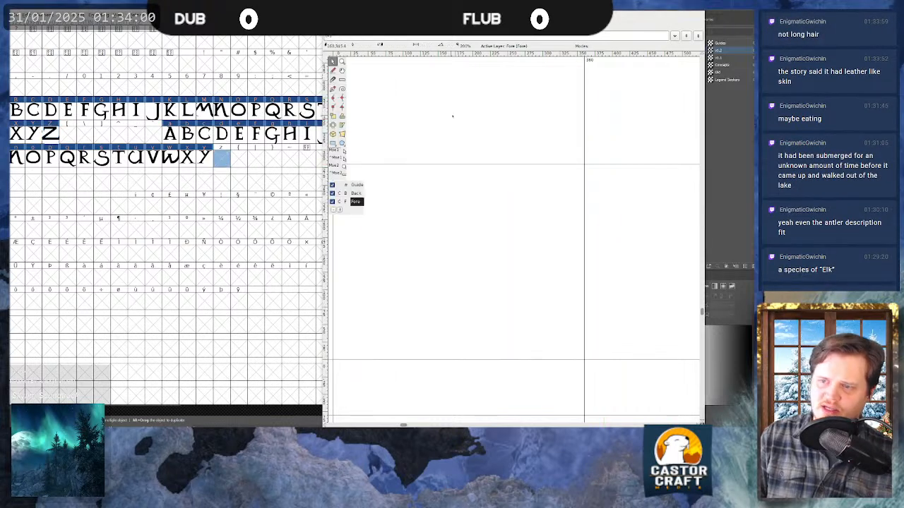
key(ctrl+v)
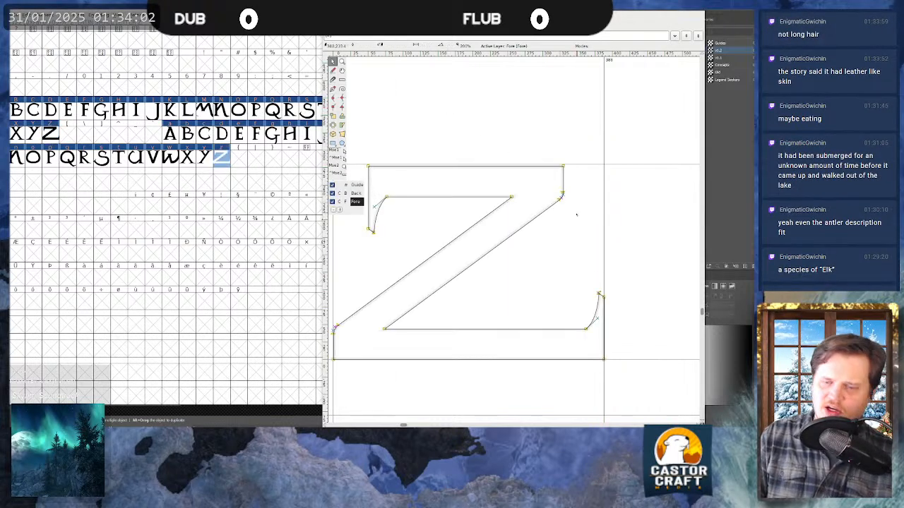
scroll(578, 219, down, 1)
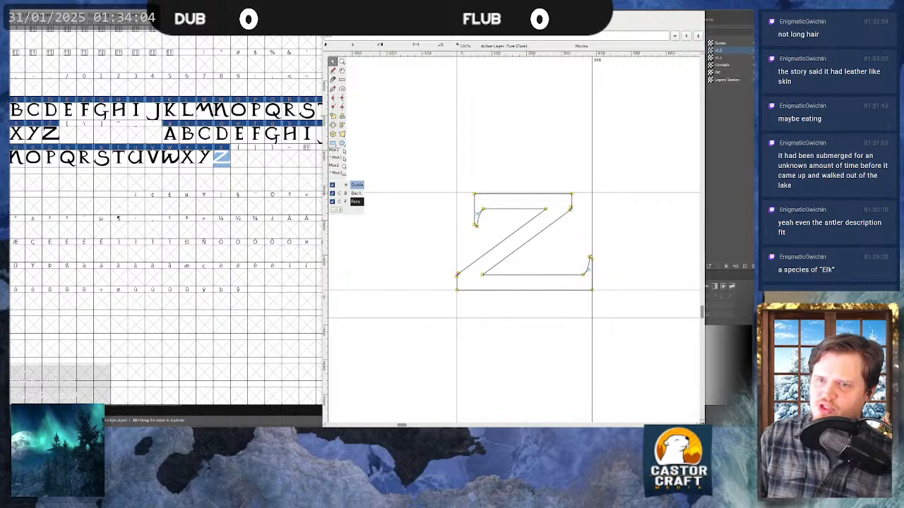
- Open the advance width metrics preview and enter the full lowercase alphabet, abcdefghijklmnopqrstuvwxyz, as its sample text
key(alt+Tab)
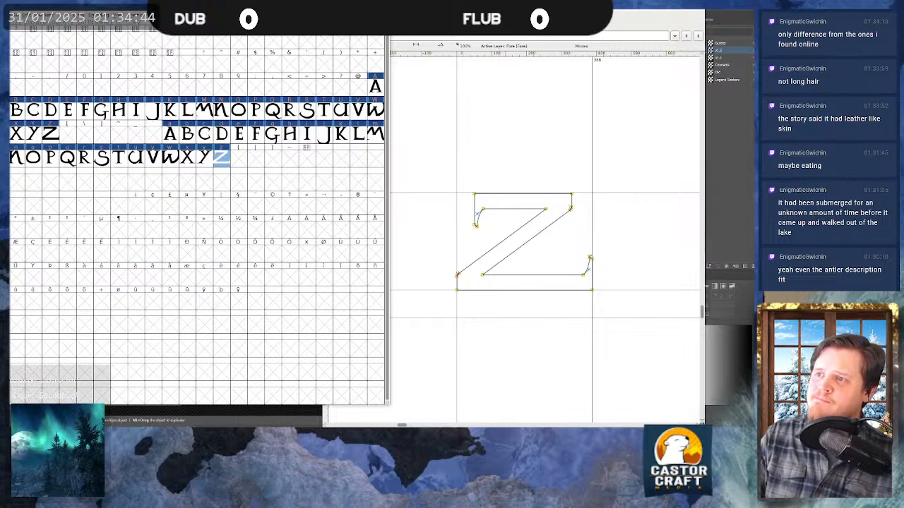
click(443, 27)
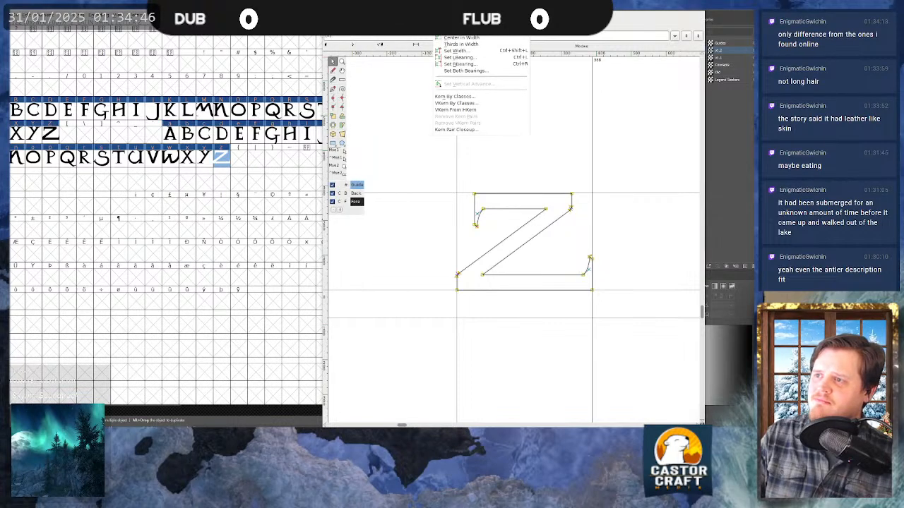
key(ctrl+k)
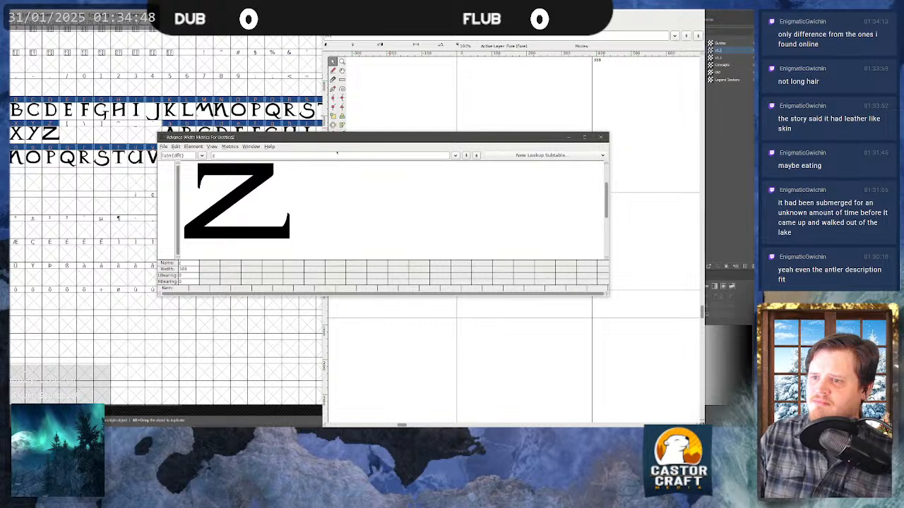
click(332, 156)
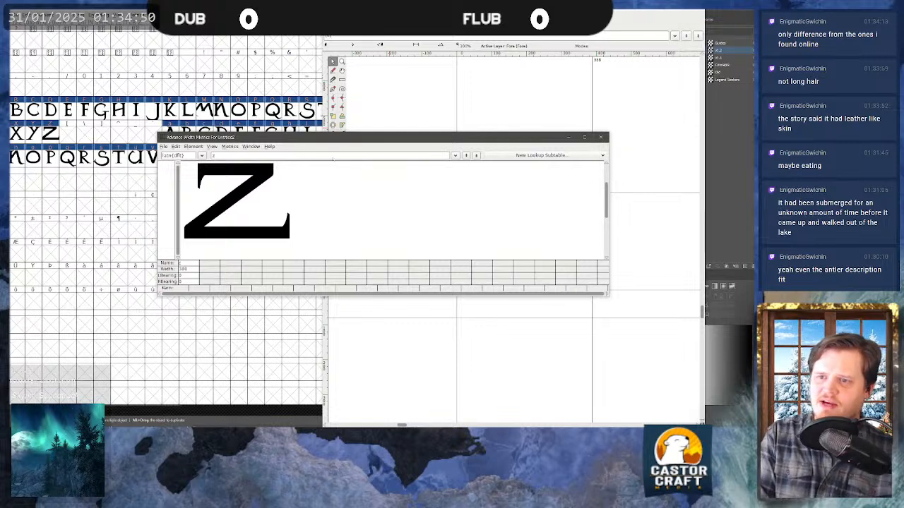
key(BackSpace)
text(abc)
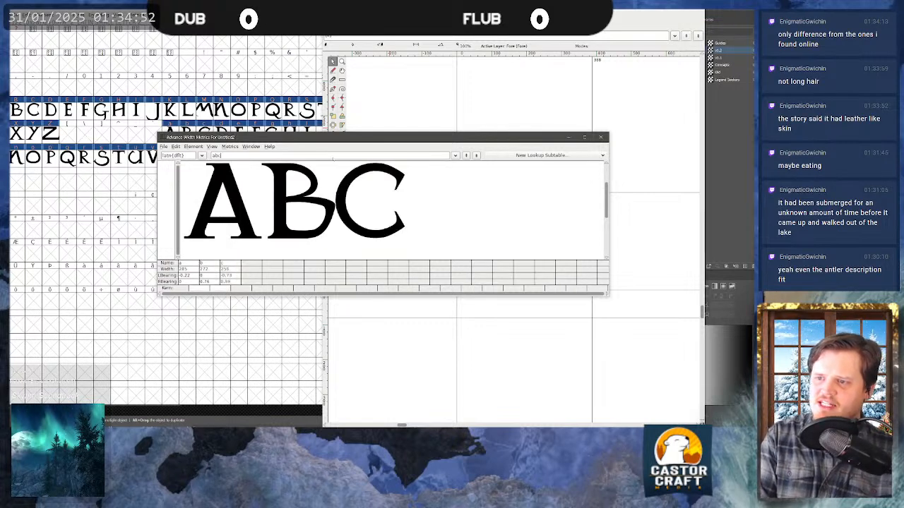
text(def)
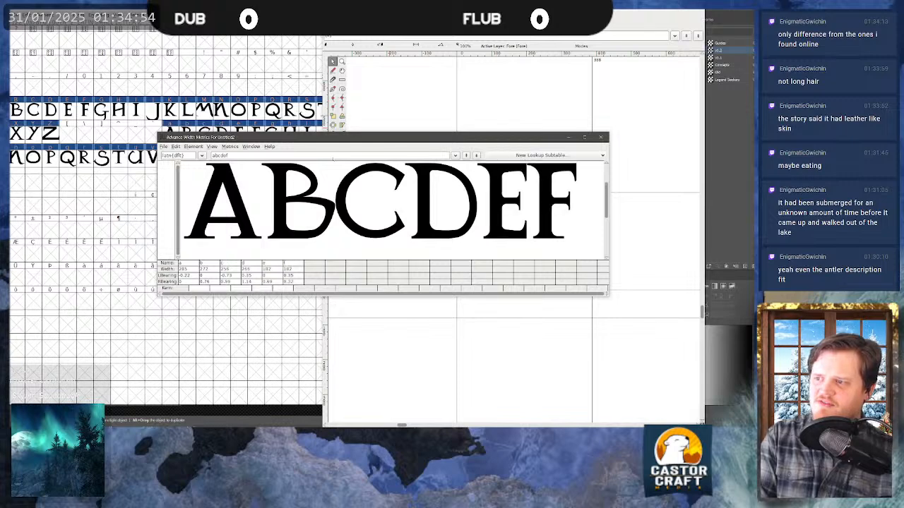
text(ghijk)
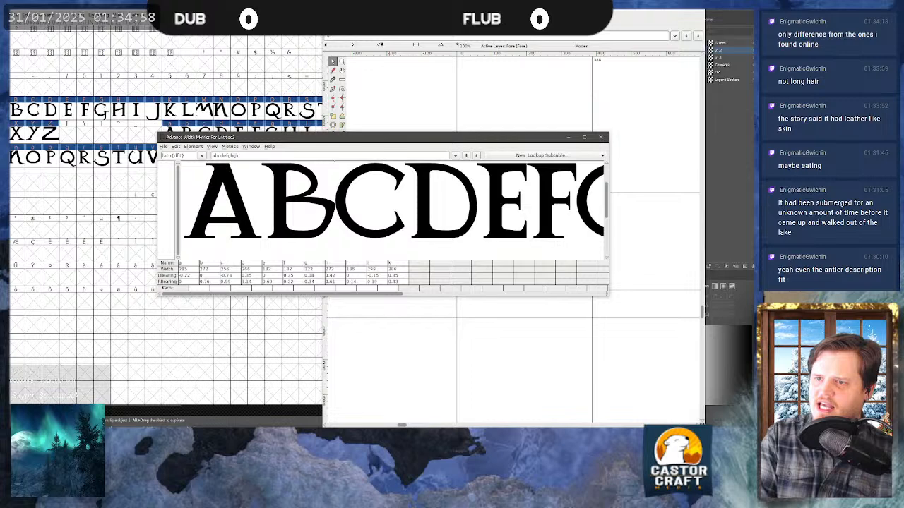
text(lmnopq)
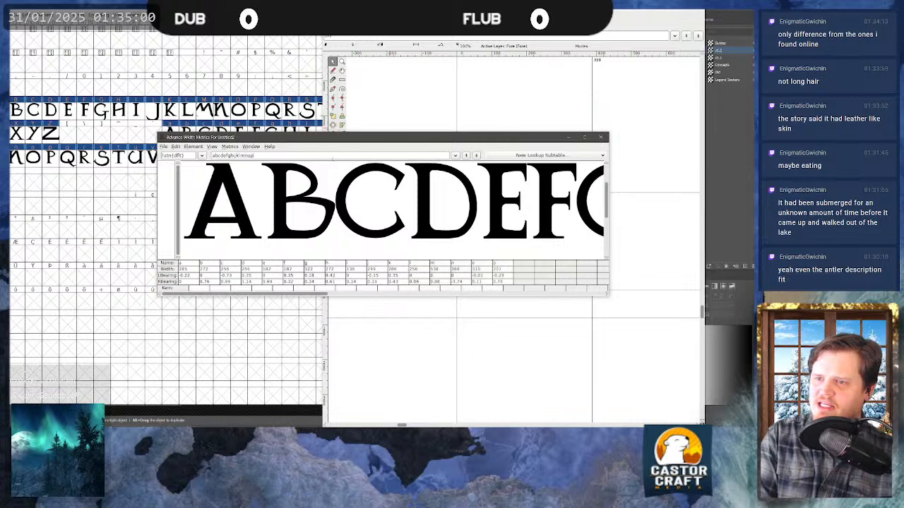
text(rstu)
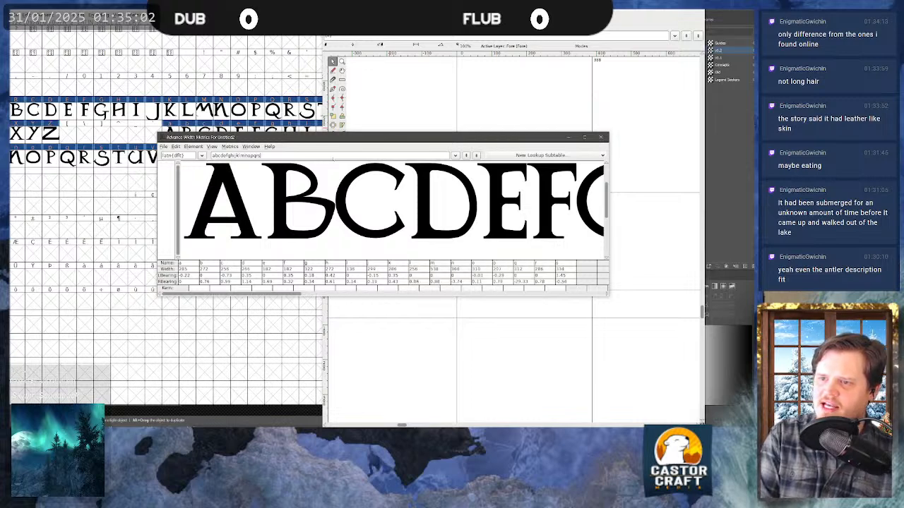
text(vwxyz)
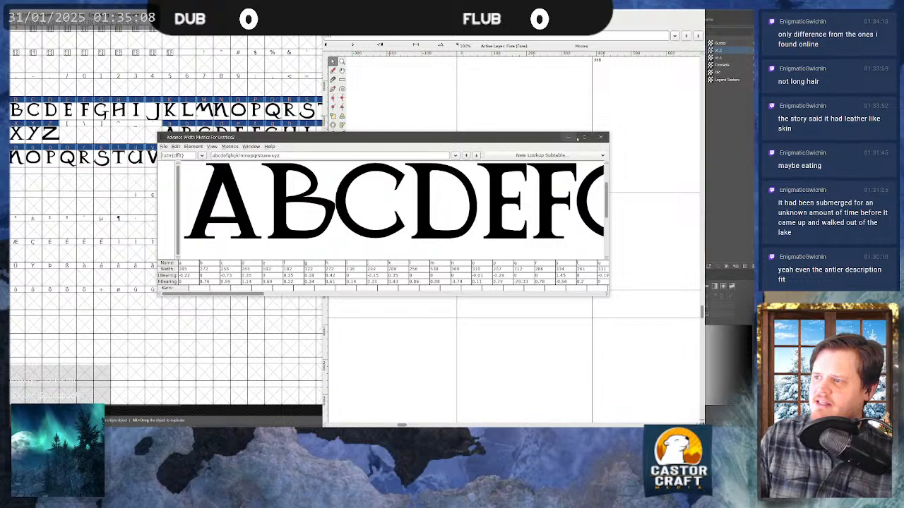
- Resize the metrics preview to fit the whole alphabet on one line, inspect the letter spacing, and close the preview
click(584, 137)
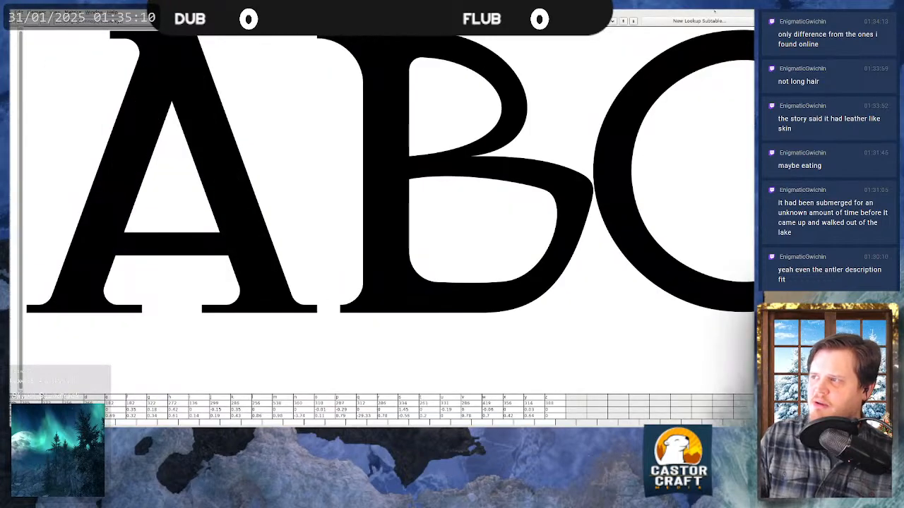
click(740, 4)
drag(332, 132, 334, 200)
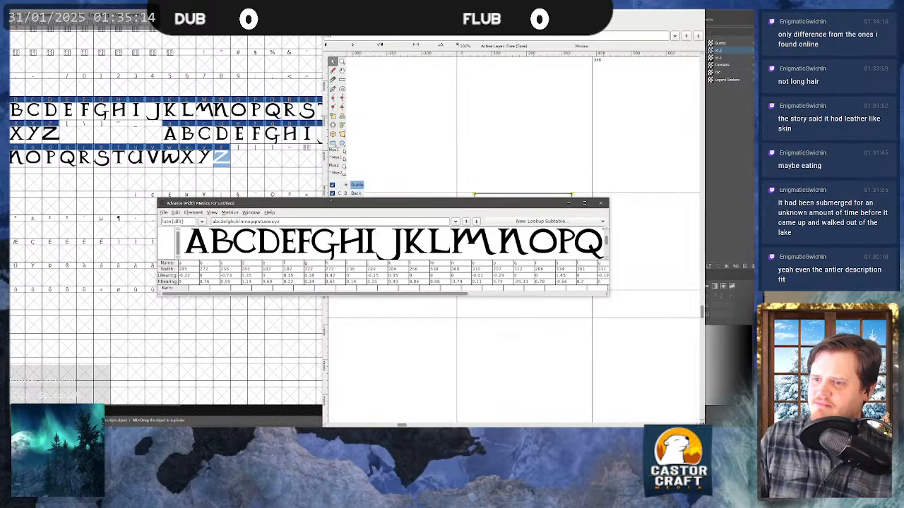
drag(159, 202, 17, 204)
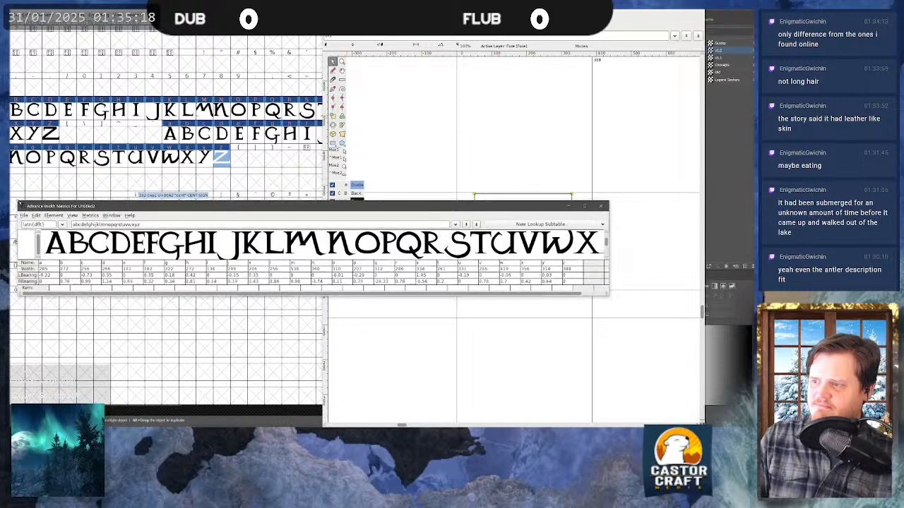
drag(609, 227, 682, 224)
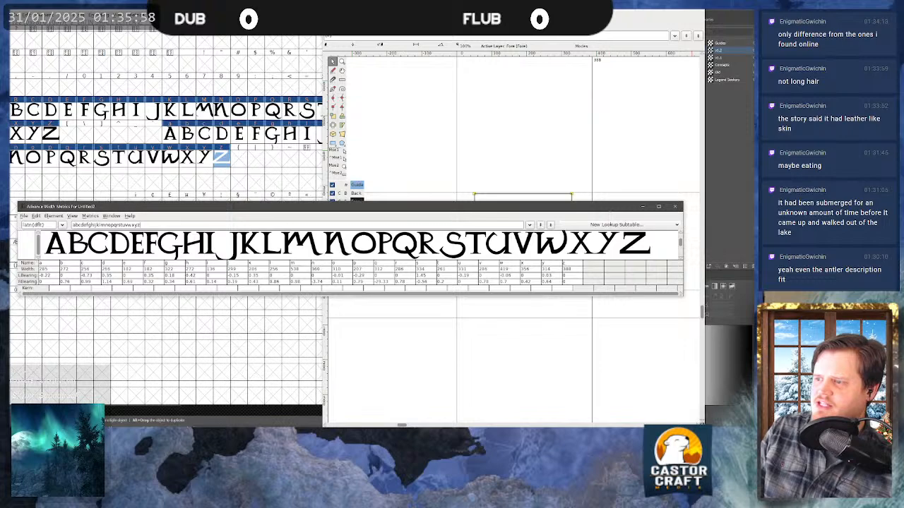
mouse_move(600, 295)
mouse_down()
mouse_move(600, 306)
mouse_move(600, 296)
mouse_up()
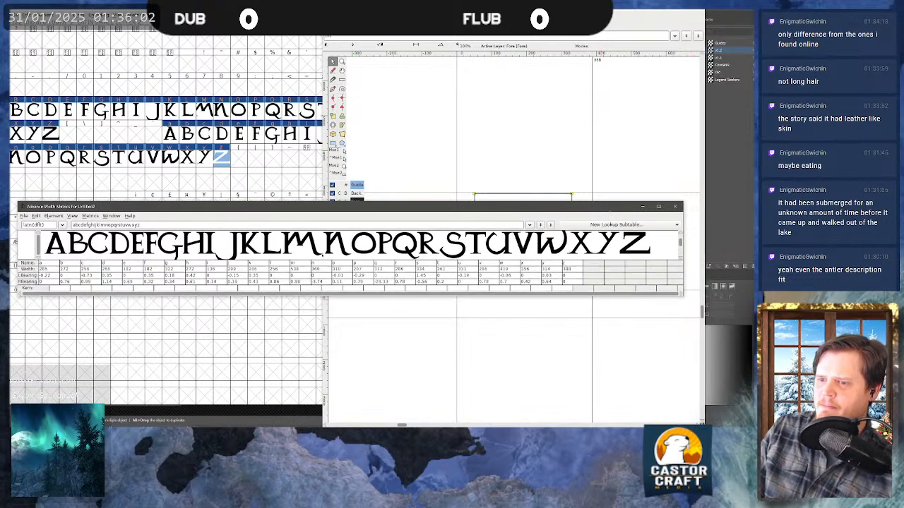
scroll(600, 245, up, 3)
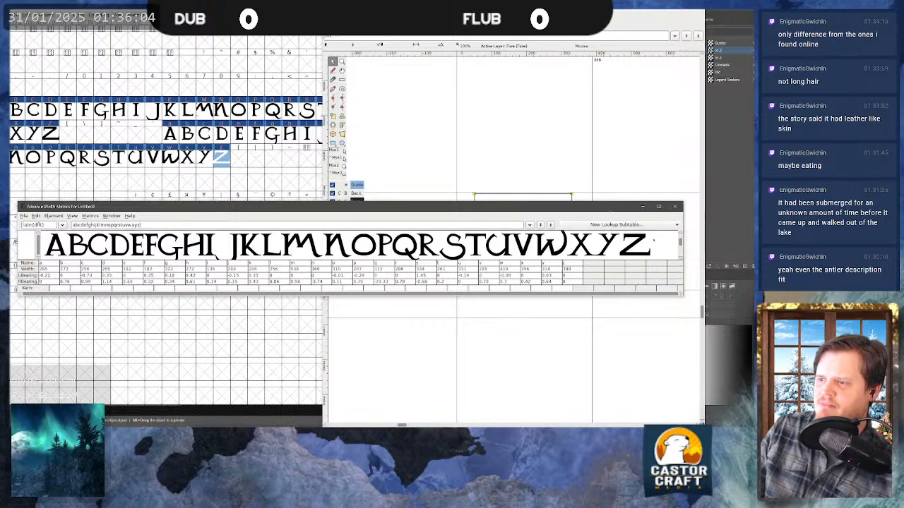
scroll(600, 245, down, 3)
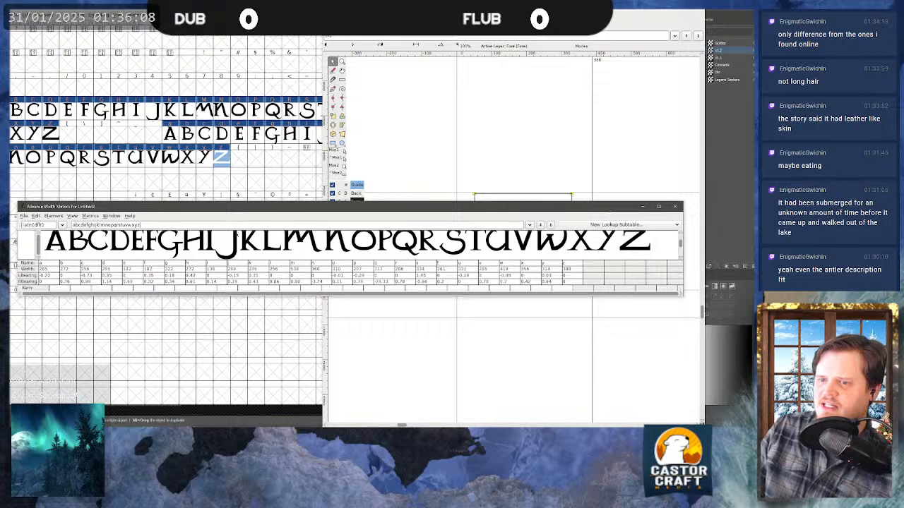
scroll(356, 244, up, 2)
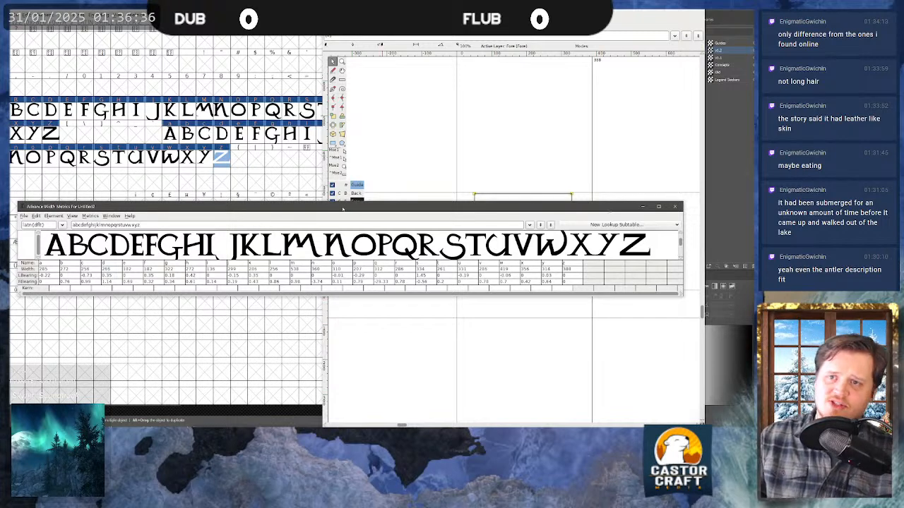
key(ctrl+s)
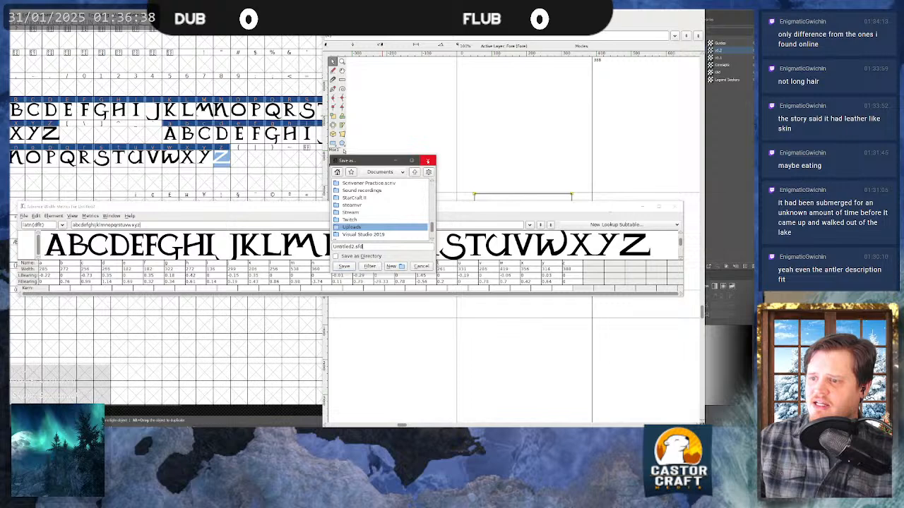
click(428, 162)
click(674, 207)
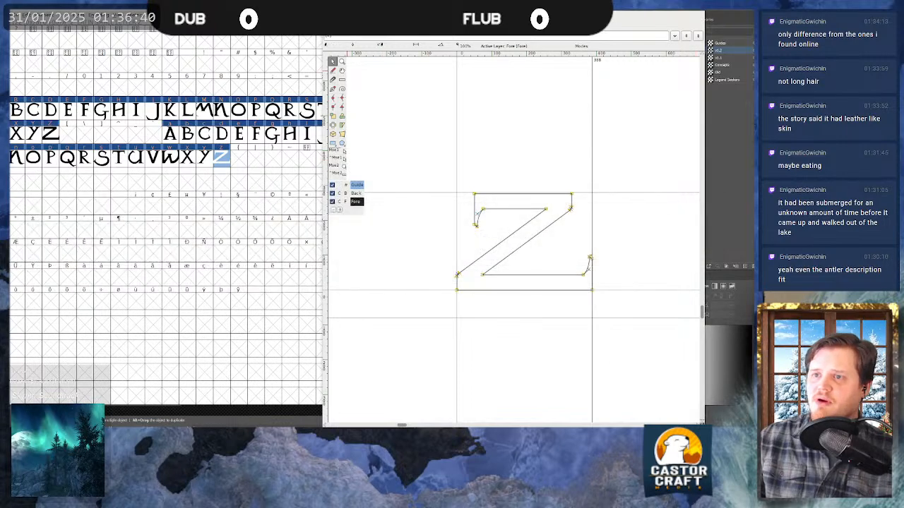
- Save the font project as LegendSeeker_Font_v1.0 in the Legend Seekers Temp folder
key(ctrl+s)
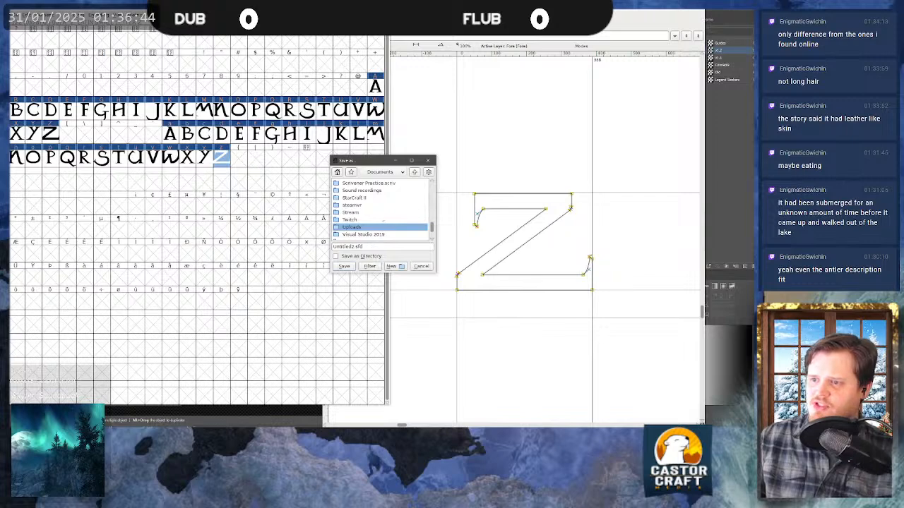
scroll(380, 208, up, 5)
scroll(382, 220, up, 3)
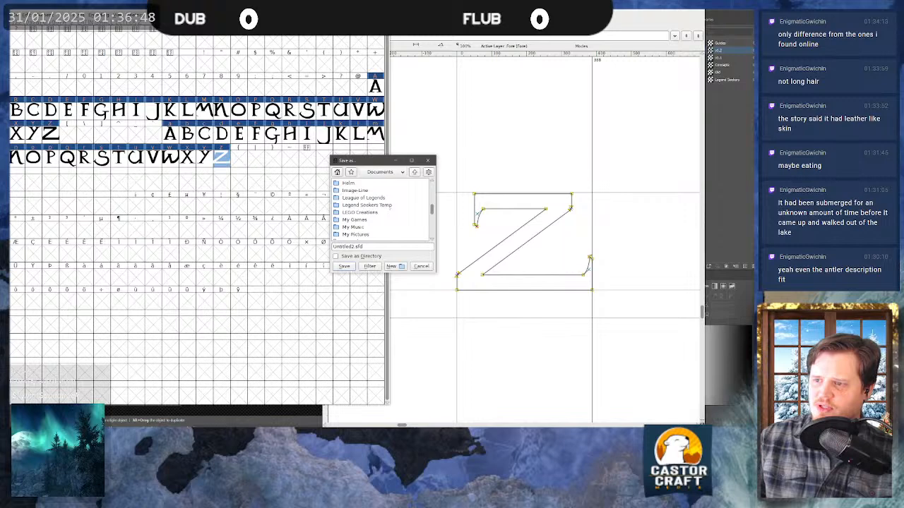
click(389, 206)
double_click(389, 205)
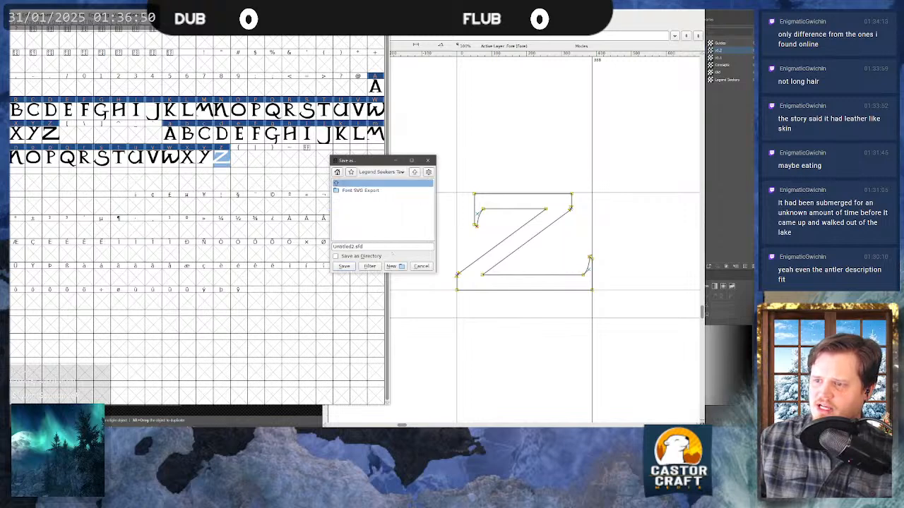
click(393, 249)
key(ctrl+a)
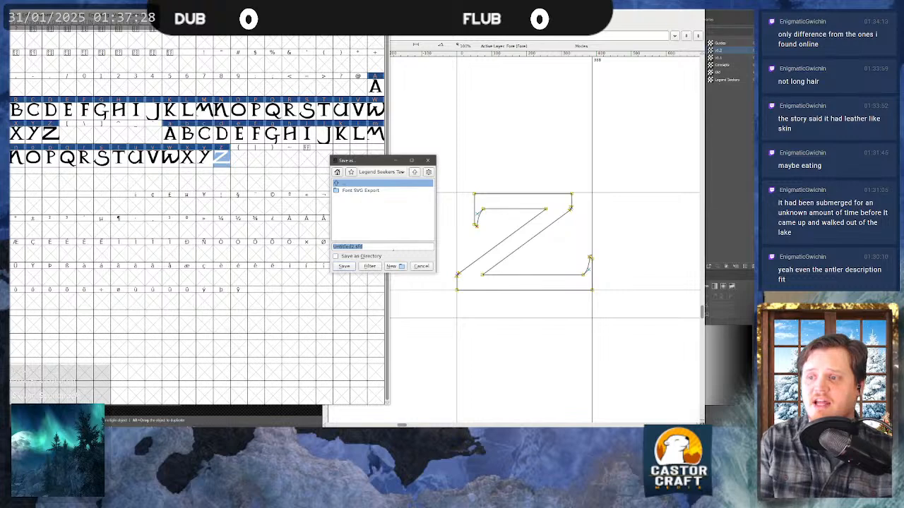
text(Le)
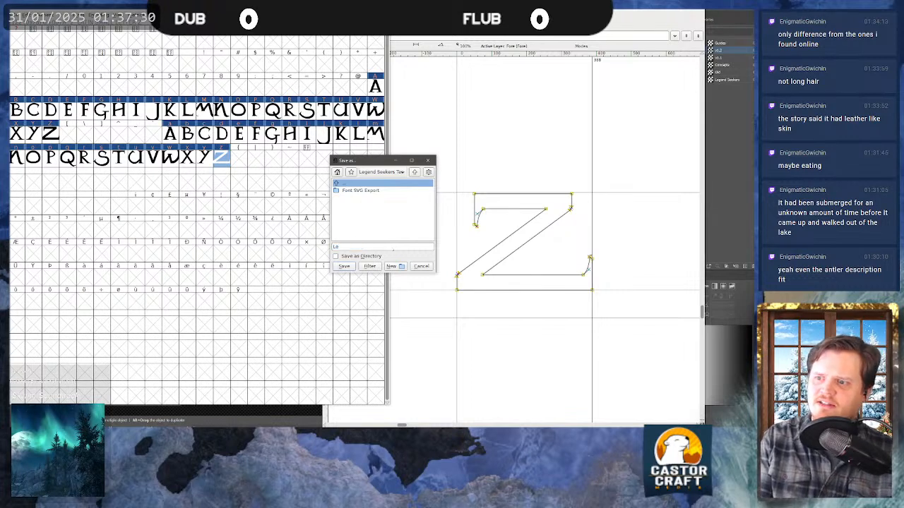
text(gnndSeeker)
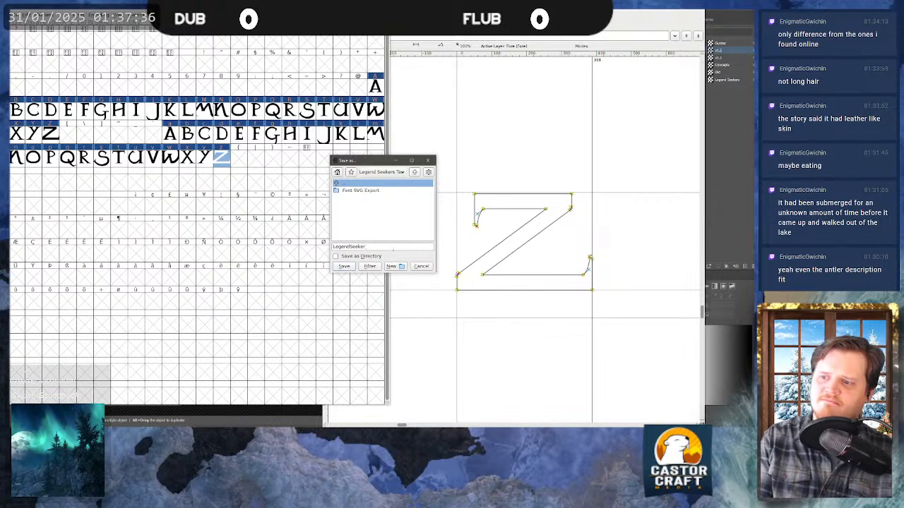
text( Font)
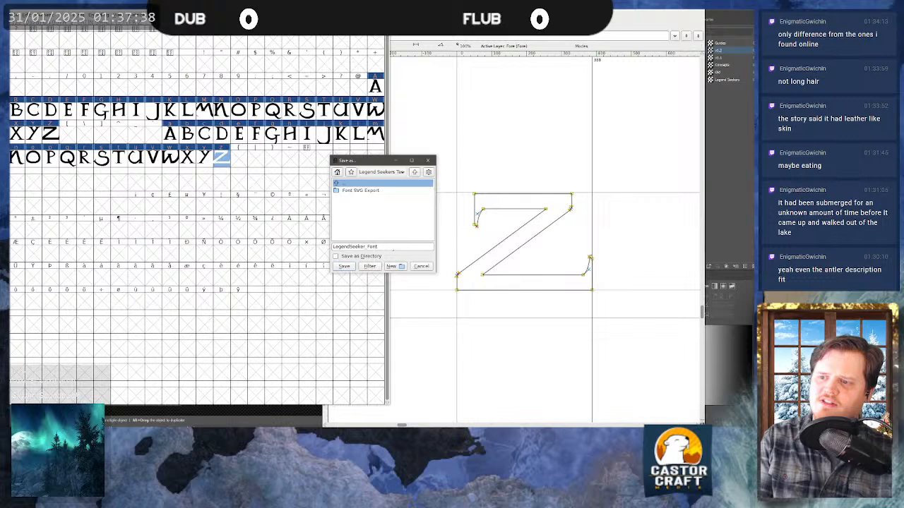
text( v1.0)
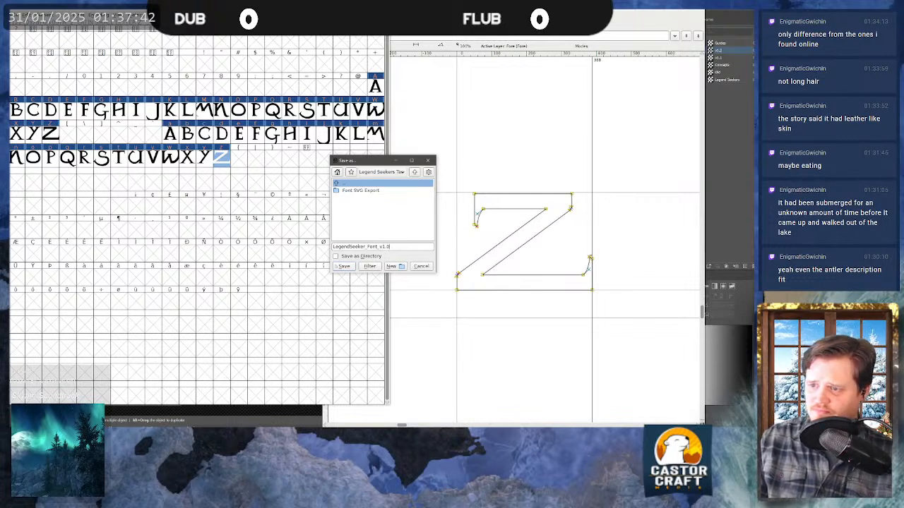
key(Return)
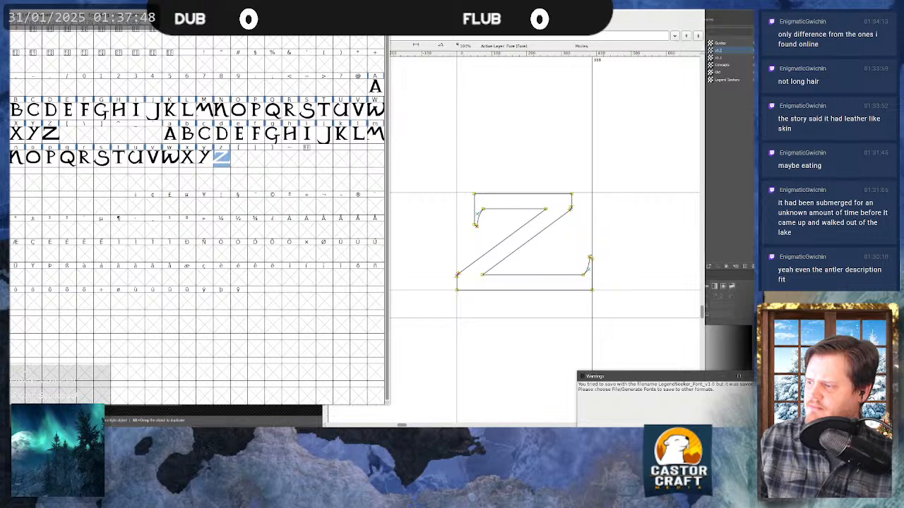
click(16, 17)
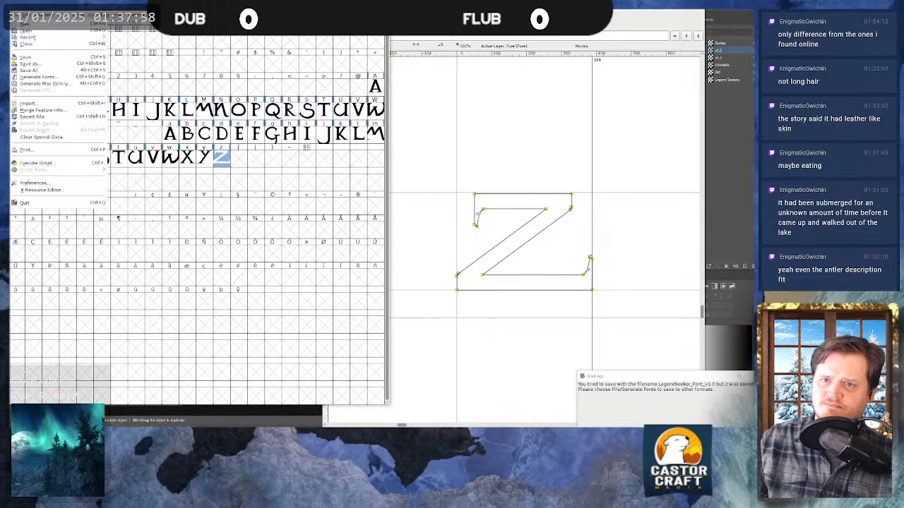
click(31, 63)
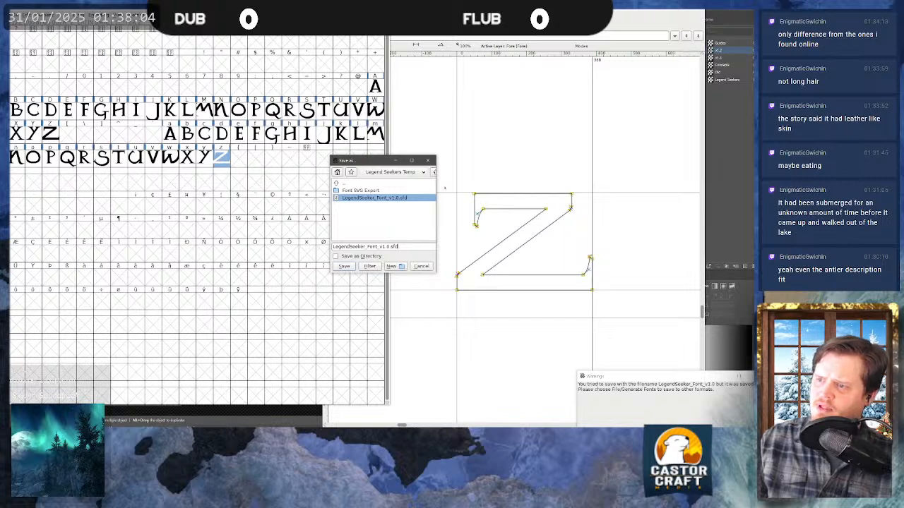
drag(435, 263, 587, 263)
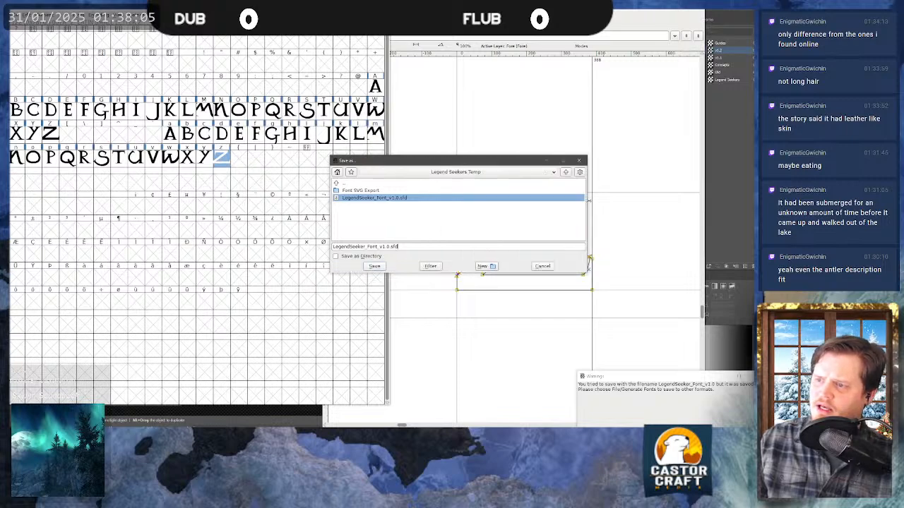
click(578, 161)
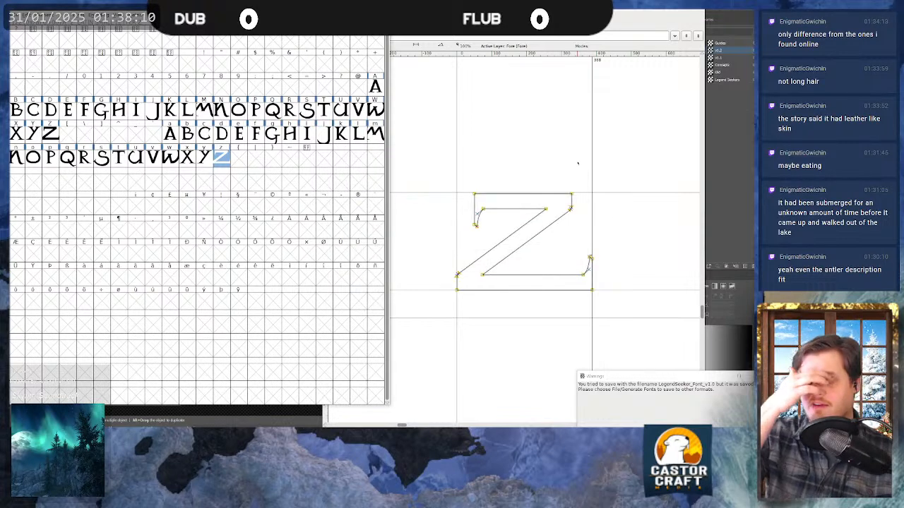